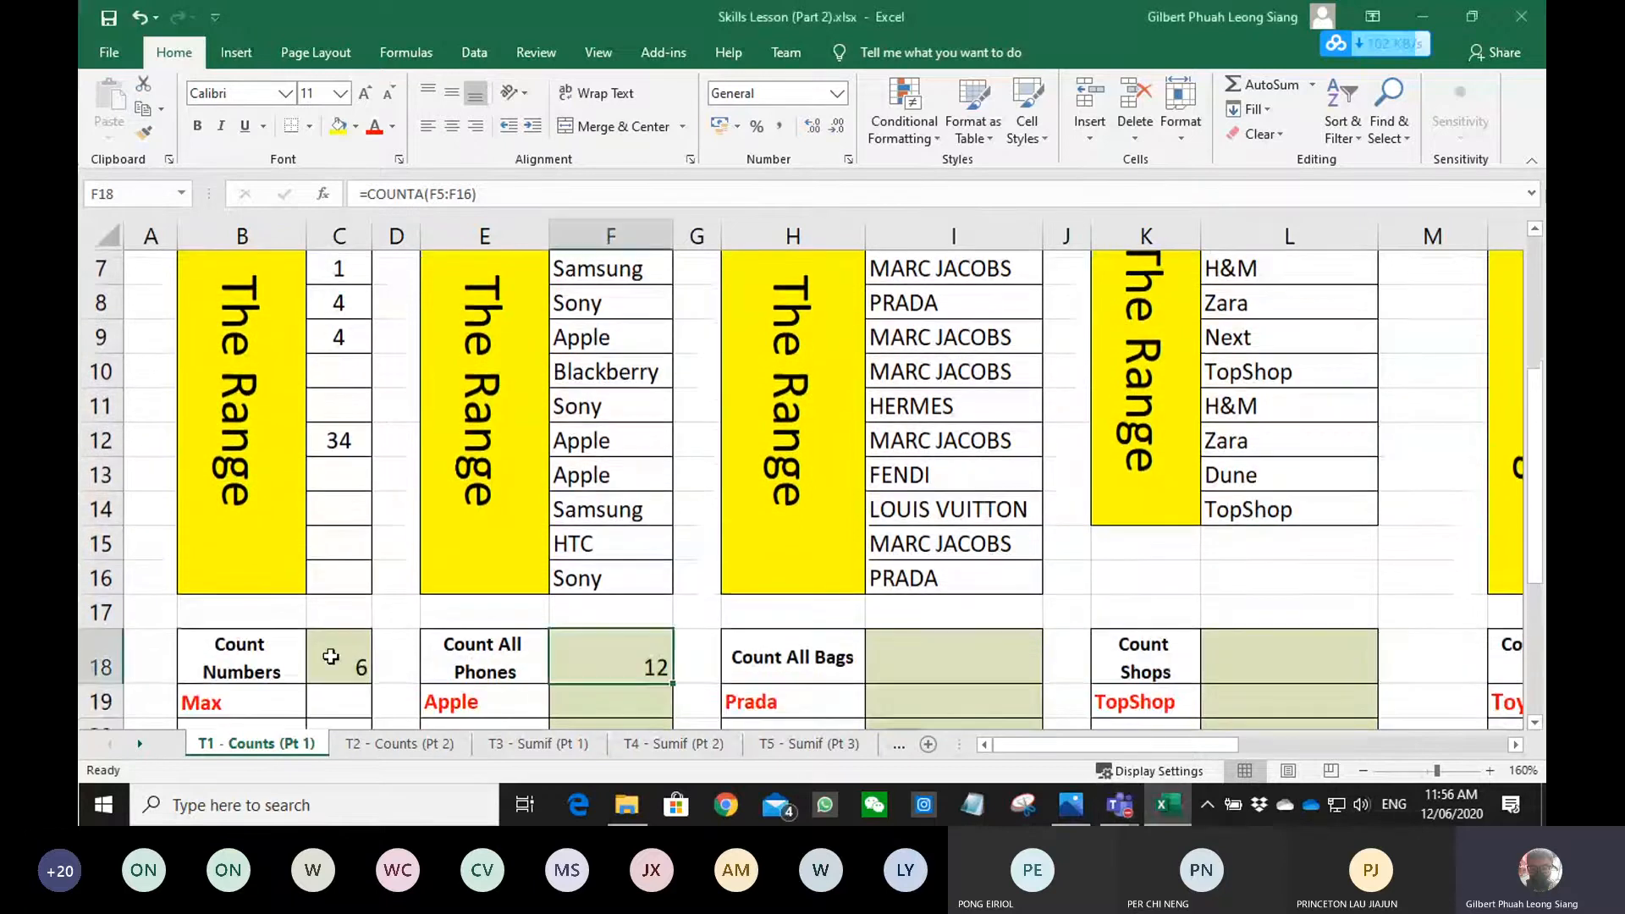
- Examine the COUNT formula in C18 and compare its range C5:C16 with the entries in the Numbers column
double_click(351, 667)
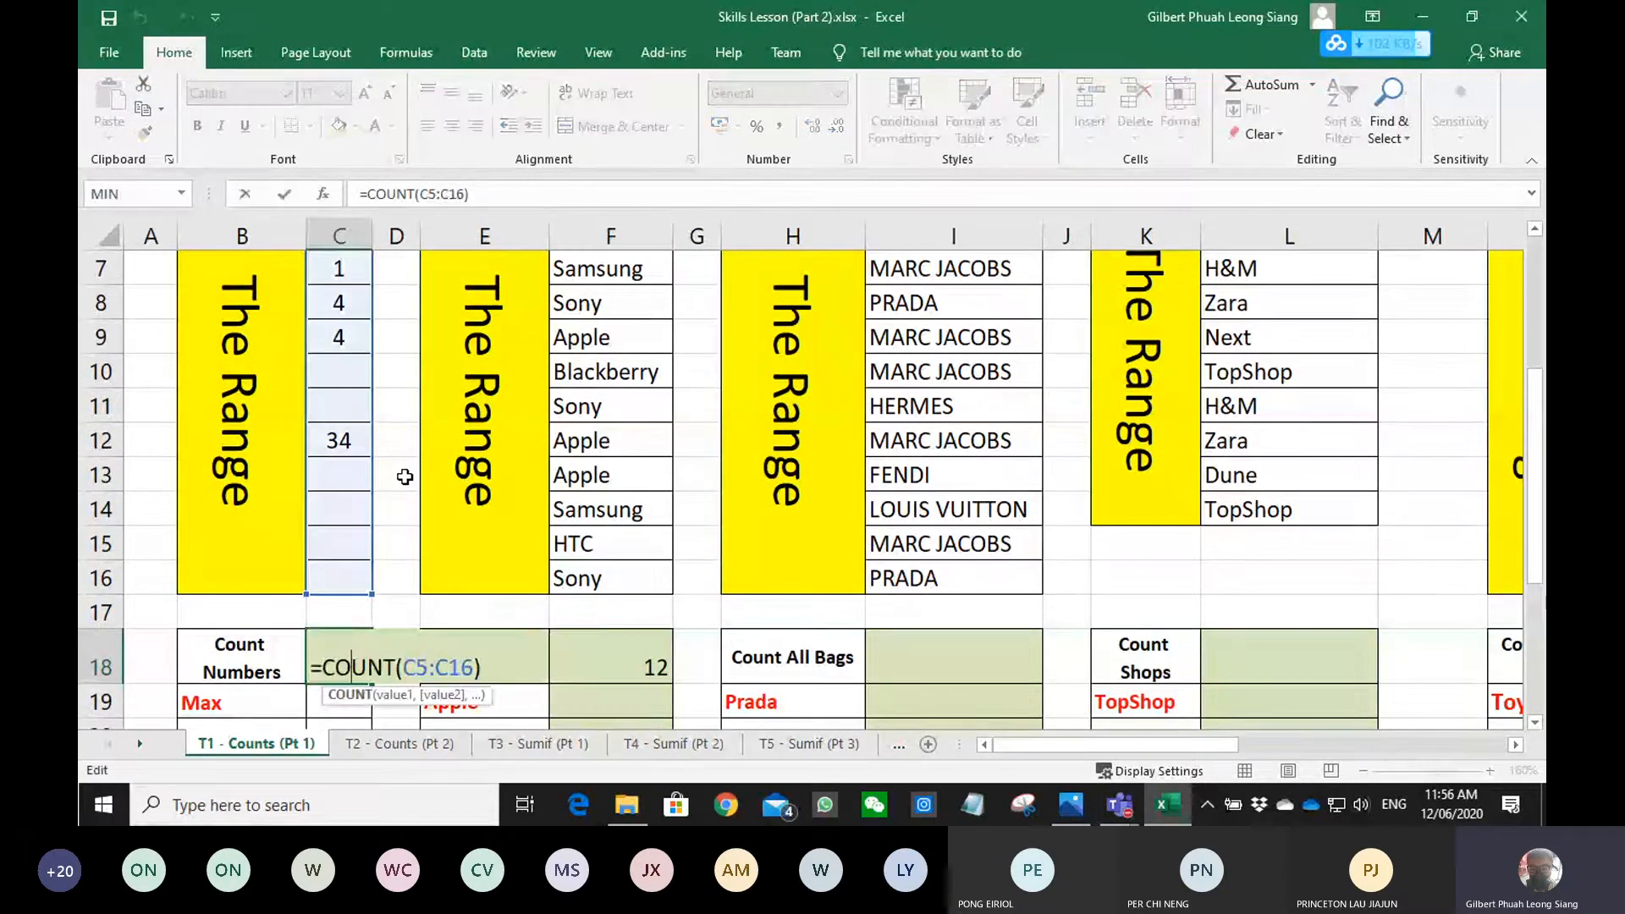
scroll(372, 380, up, 1)
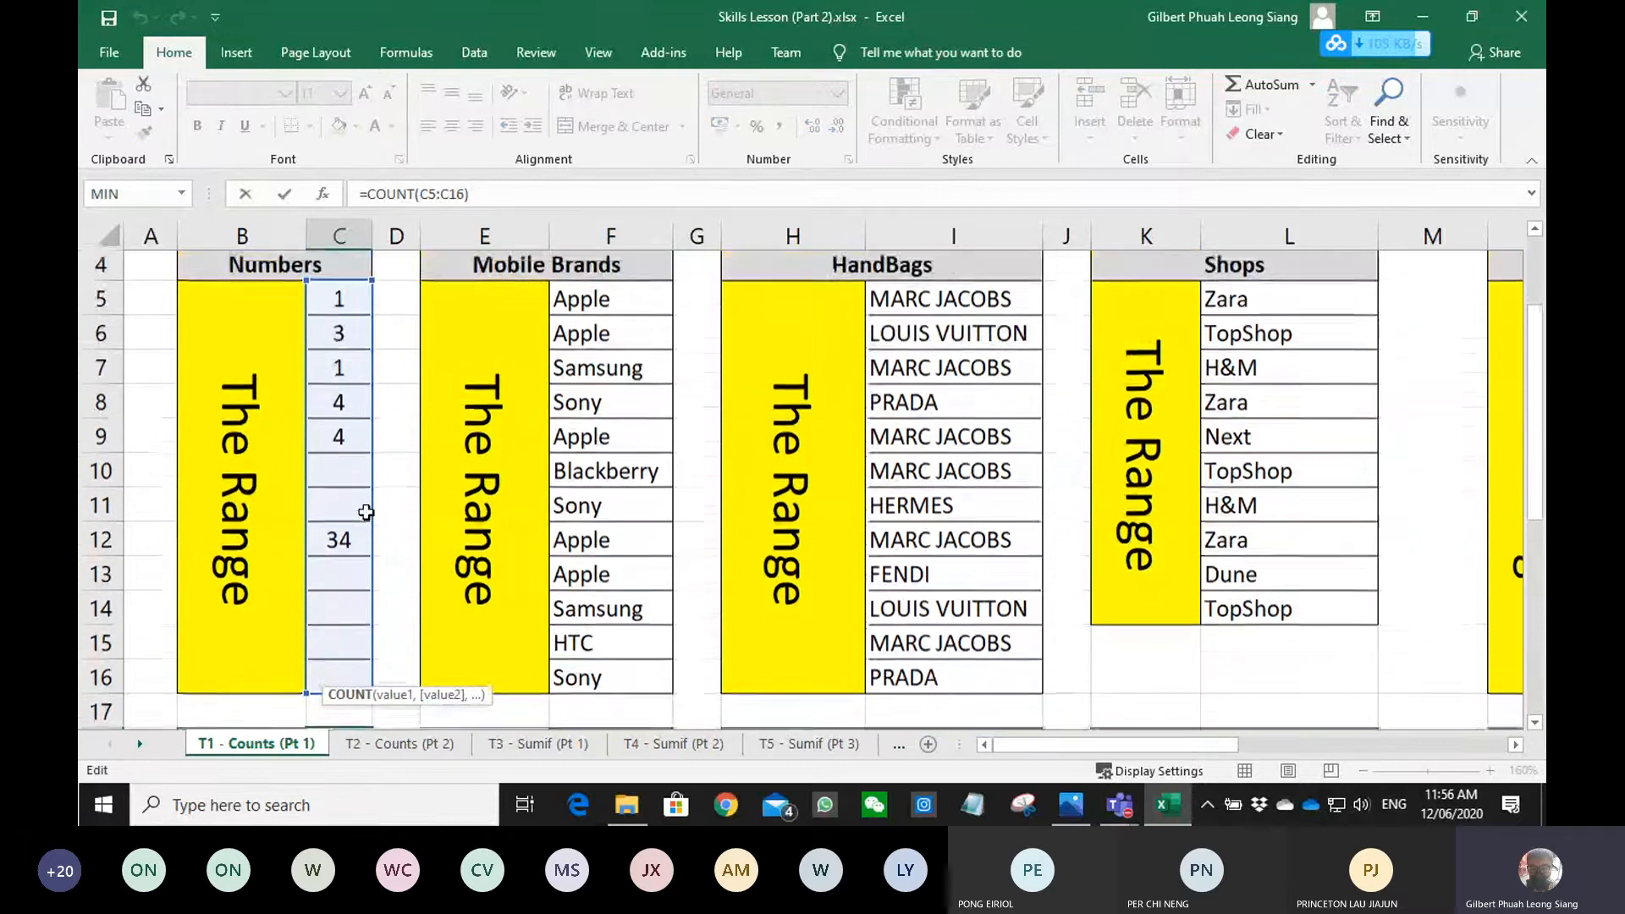
scroll(355, 406, down, 2)
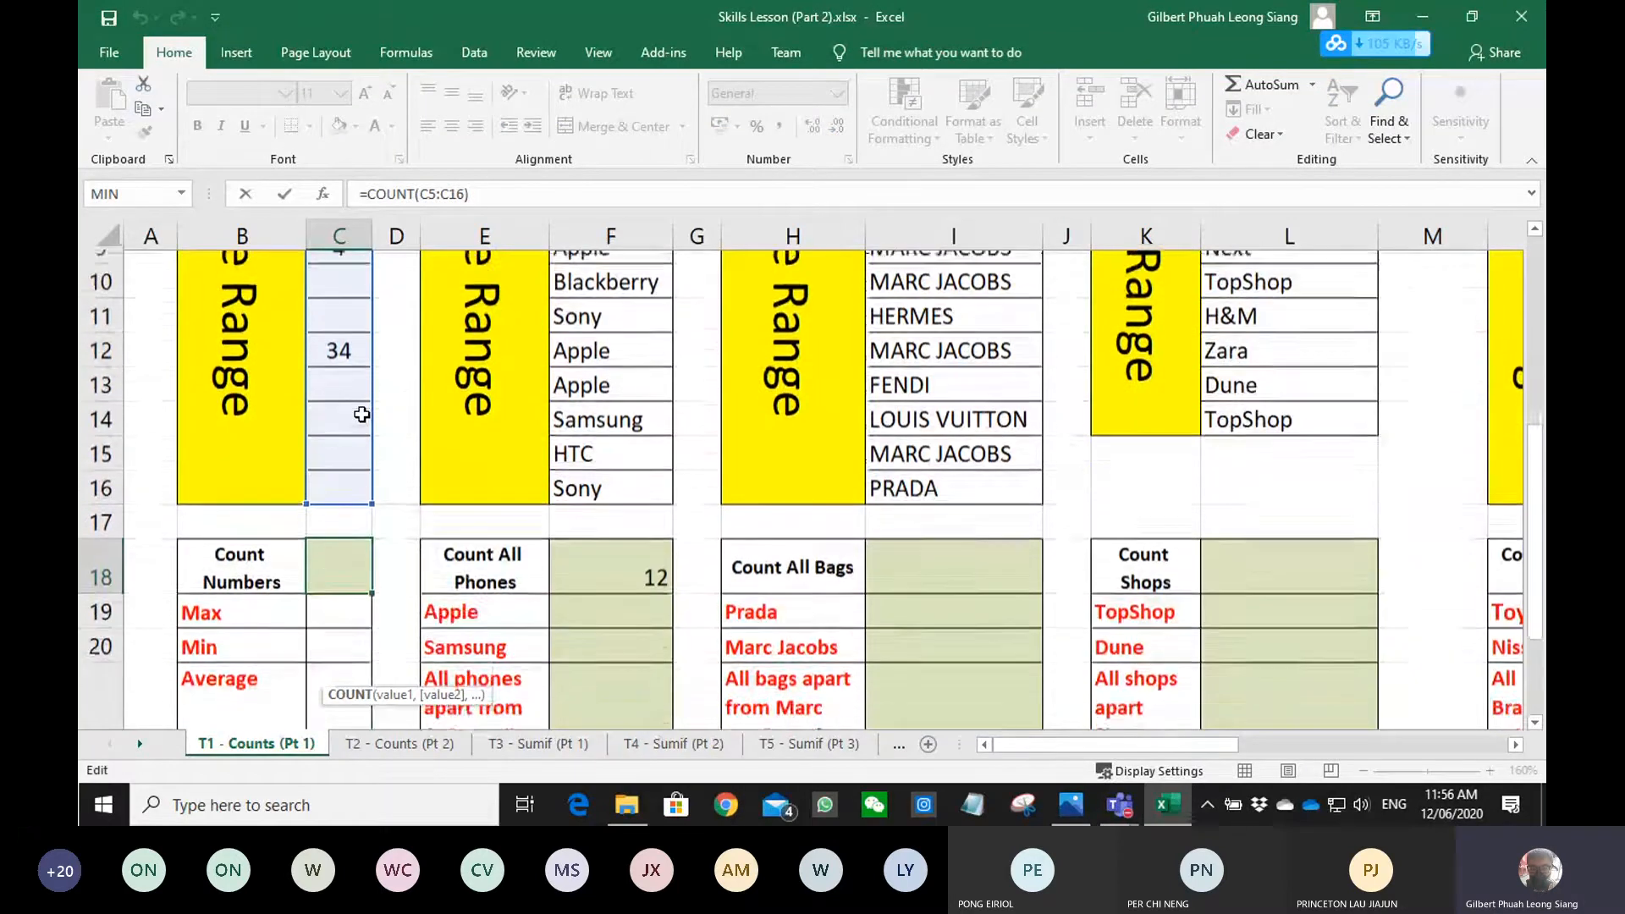
key(Escape)
scroll(361, 546, up, 1)
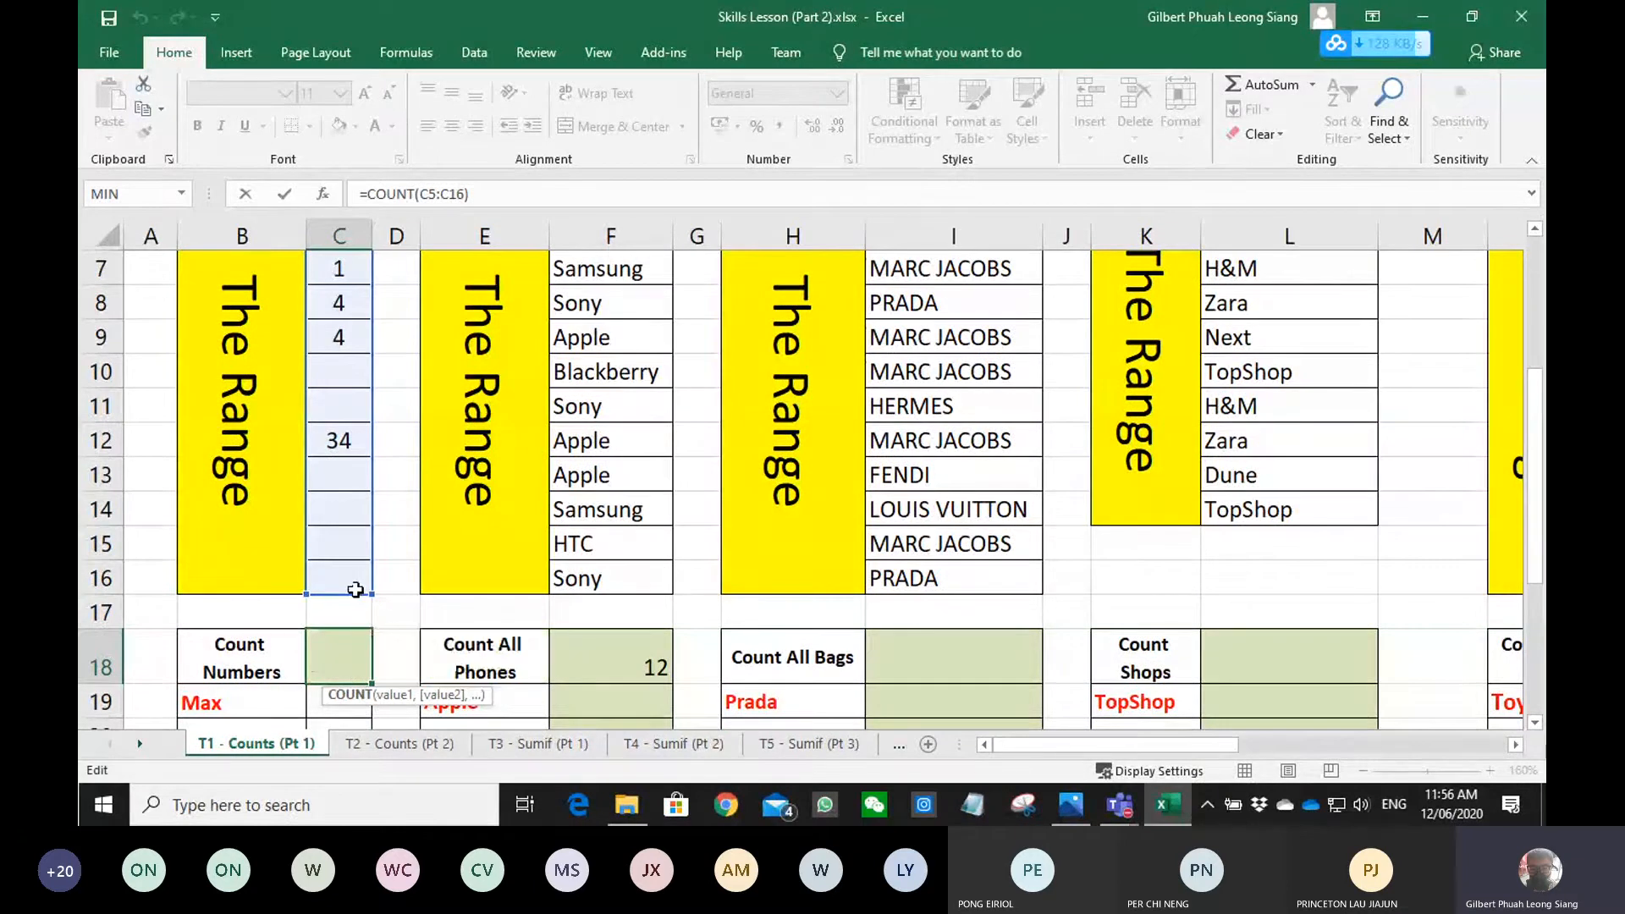
scroll(354, 566, up, 1)
scroll(351, 556, down, 2)
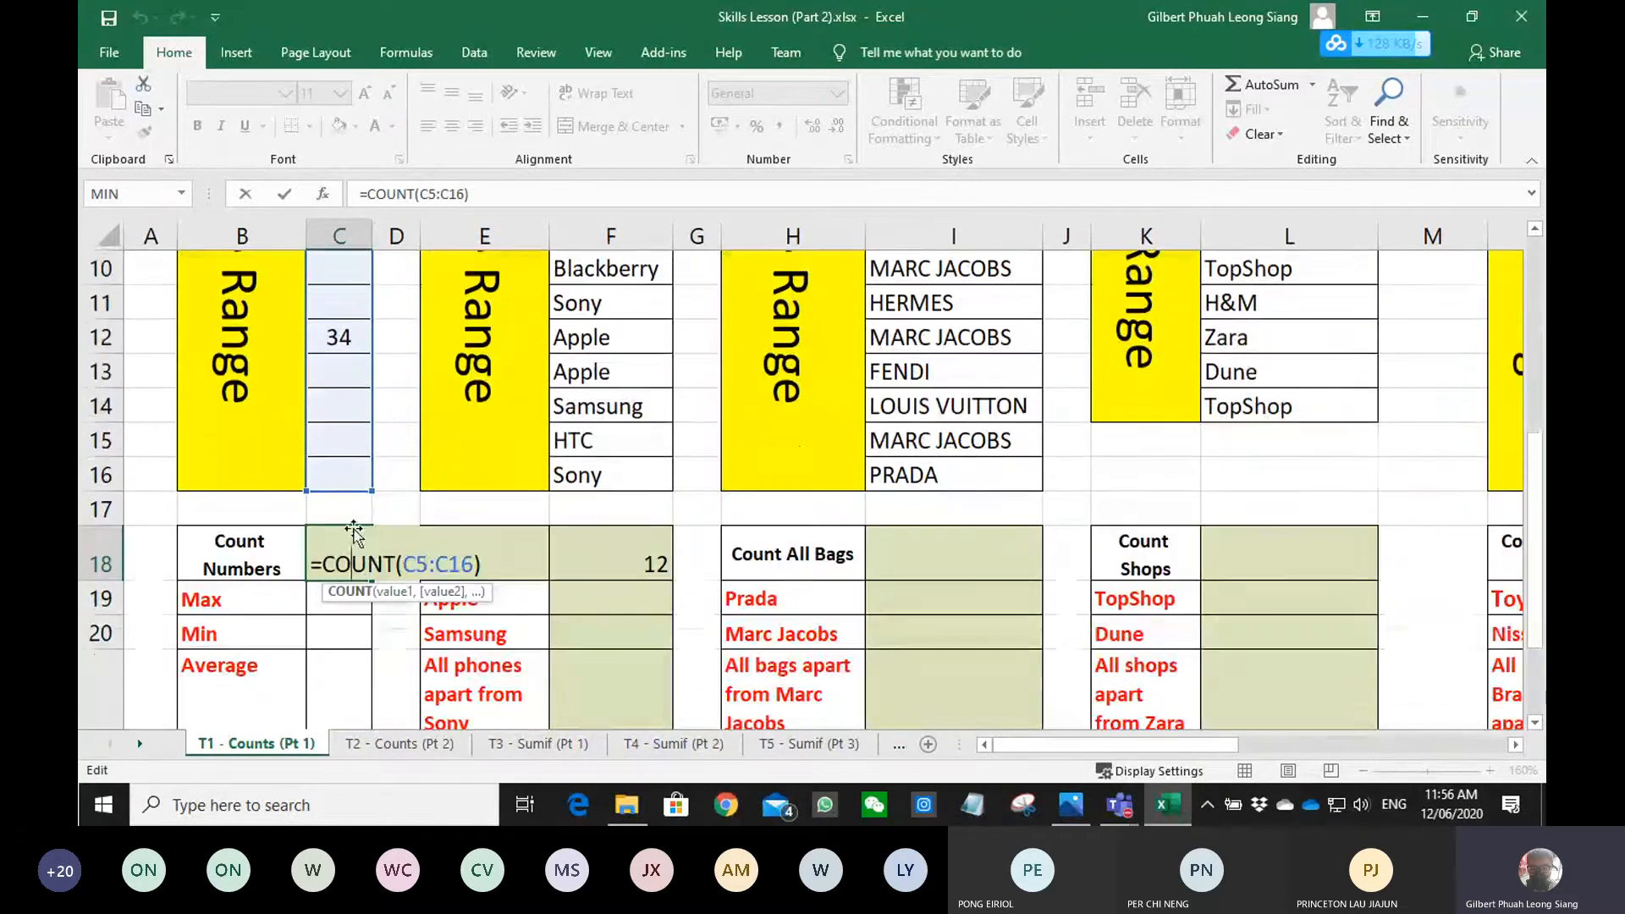
key(Return)
click(340, 546)
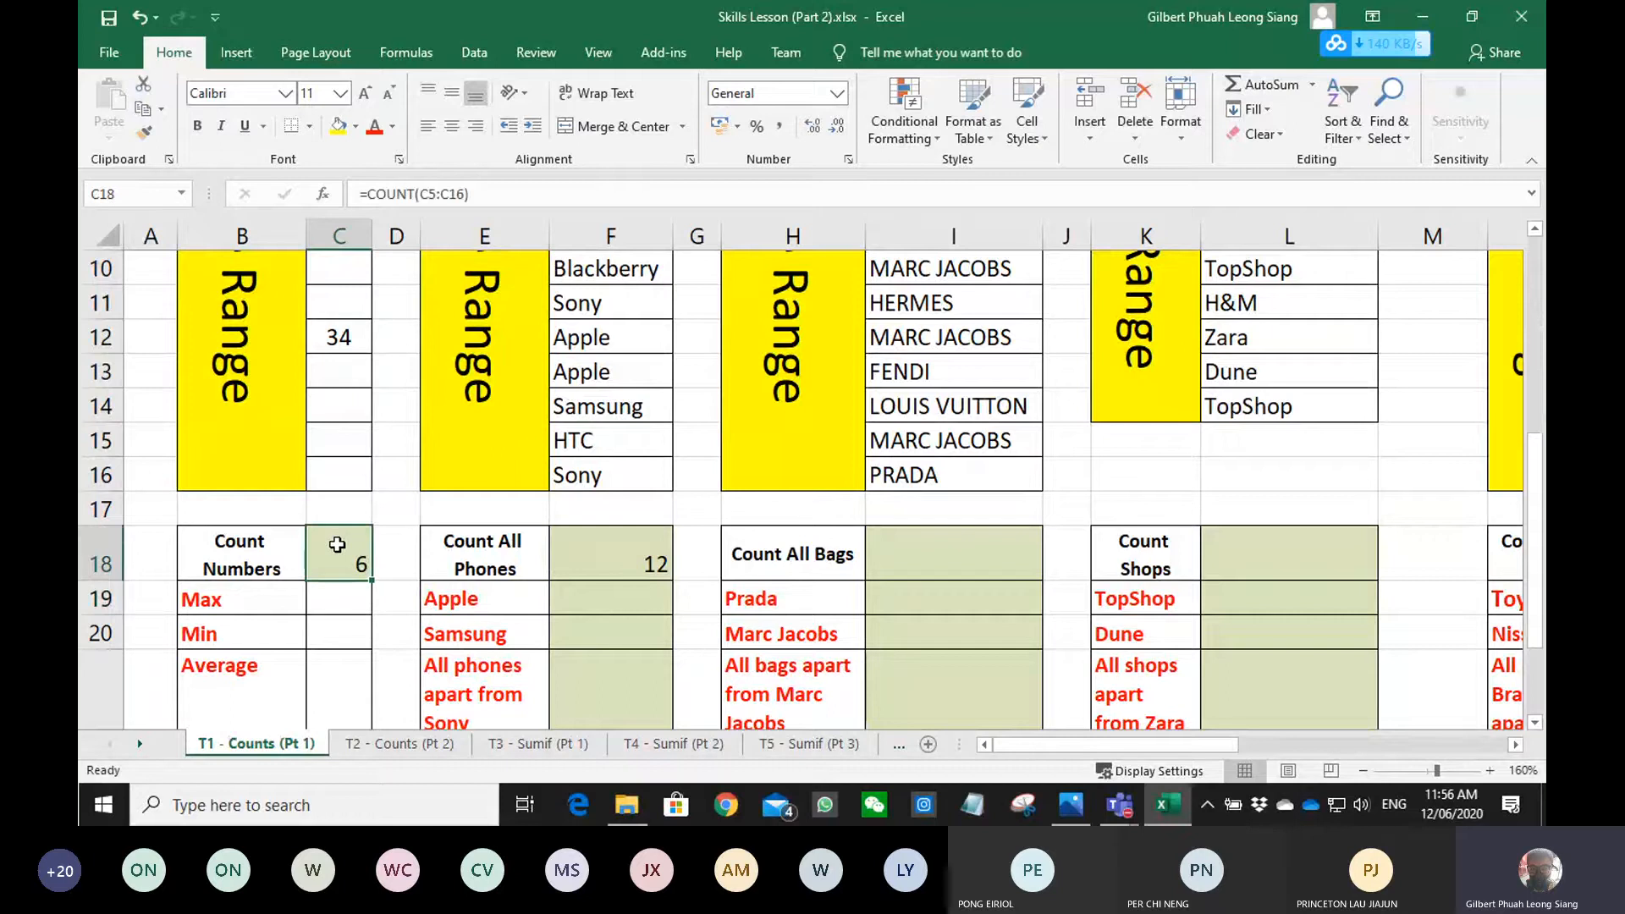
scroll(337, 544, up, 1)
scroll(336, 544, up, 2)
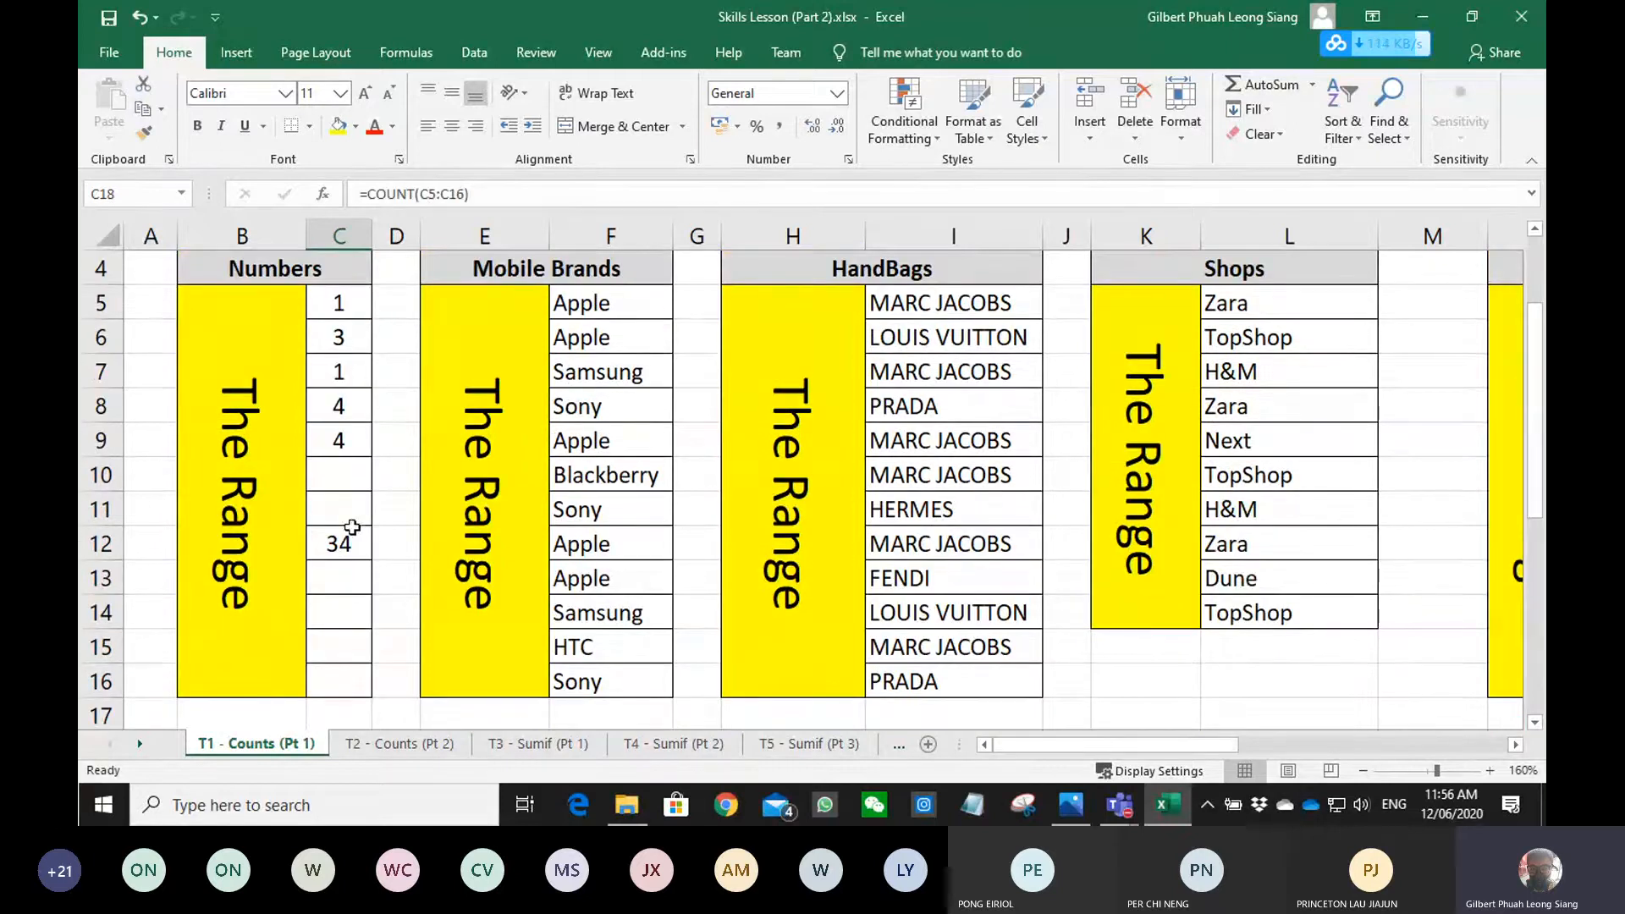
scroll(338, 541, down, 3)
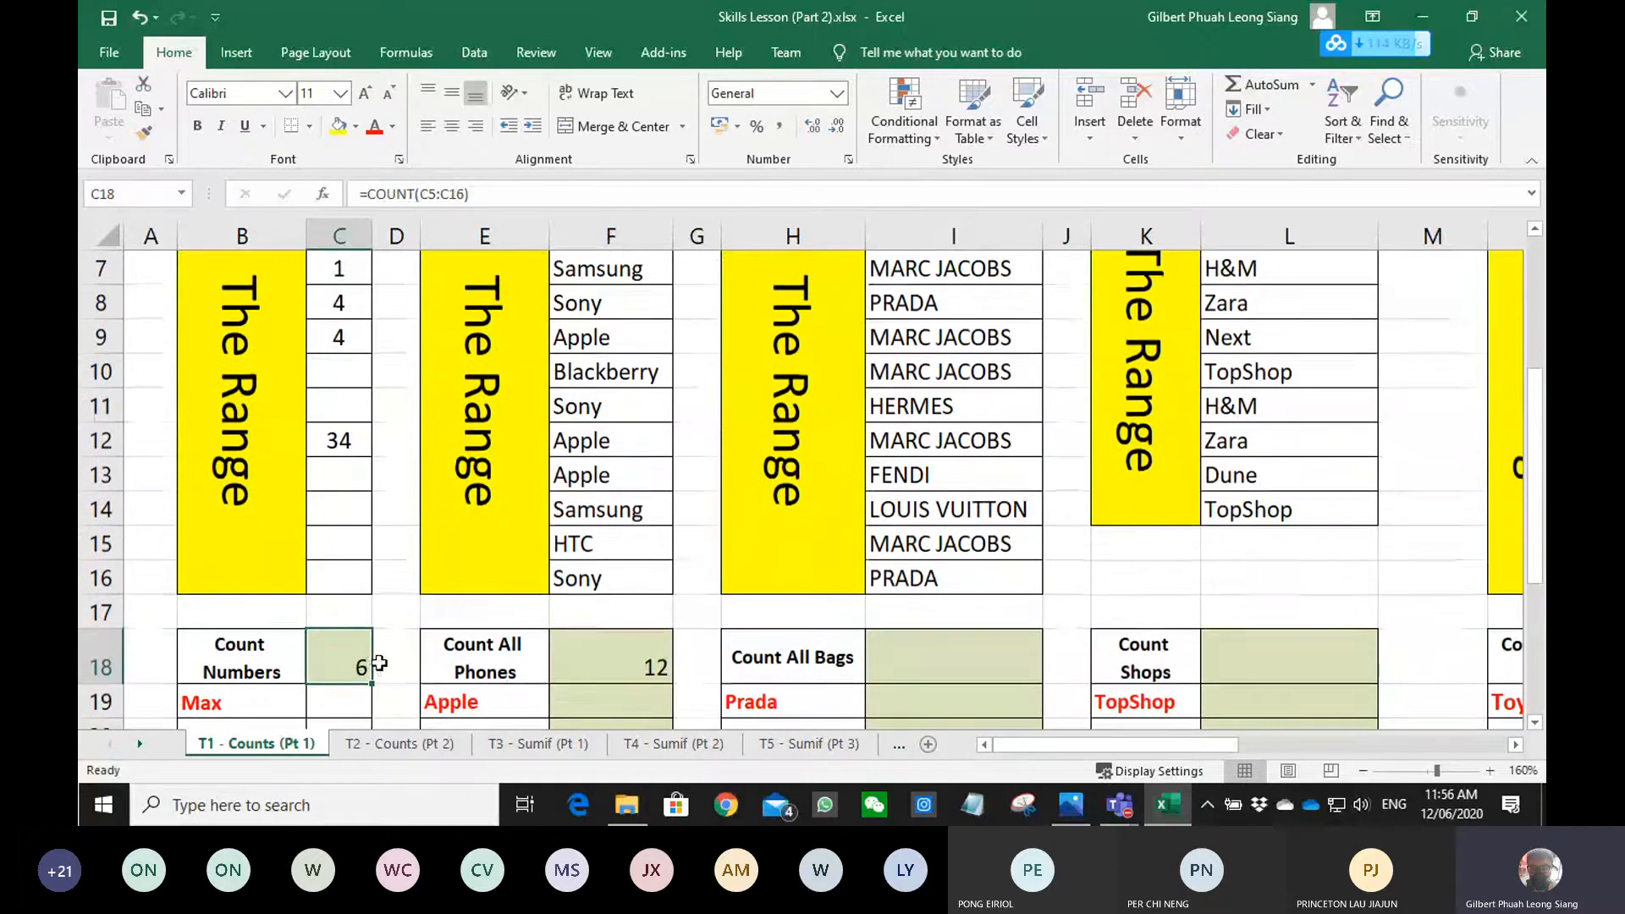
- Review the COUNTA formula in F18 and count all bags in I18 with COUNTA over I5:I16
click(575, 672)
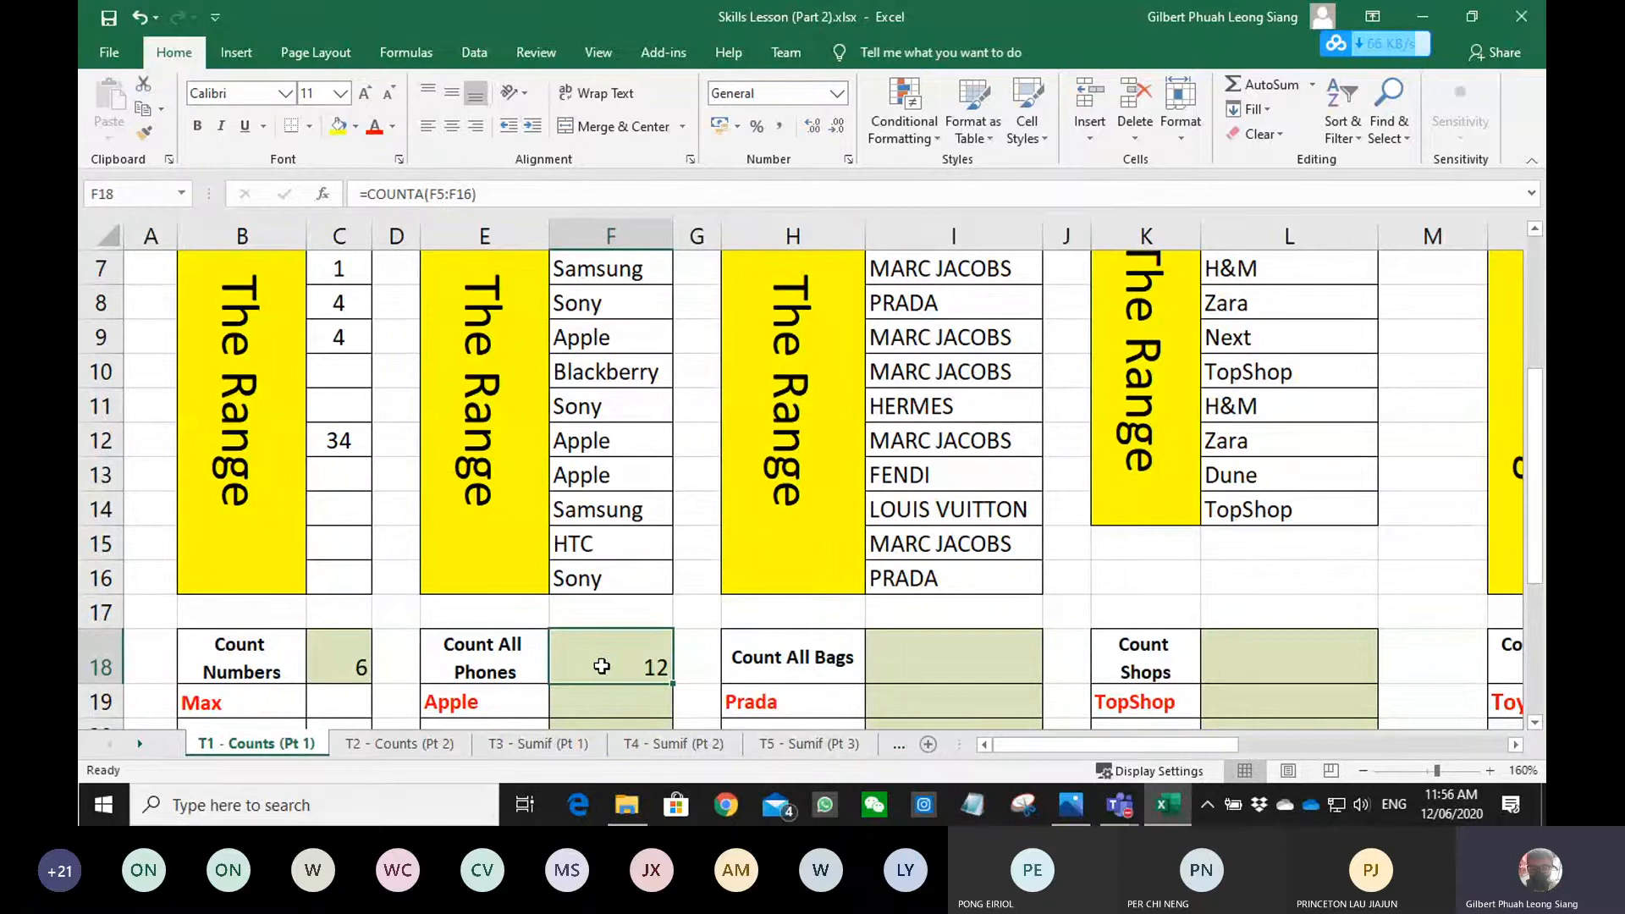
double_click(601, 667)
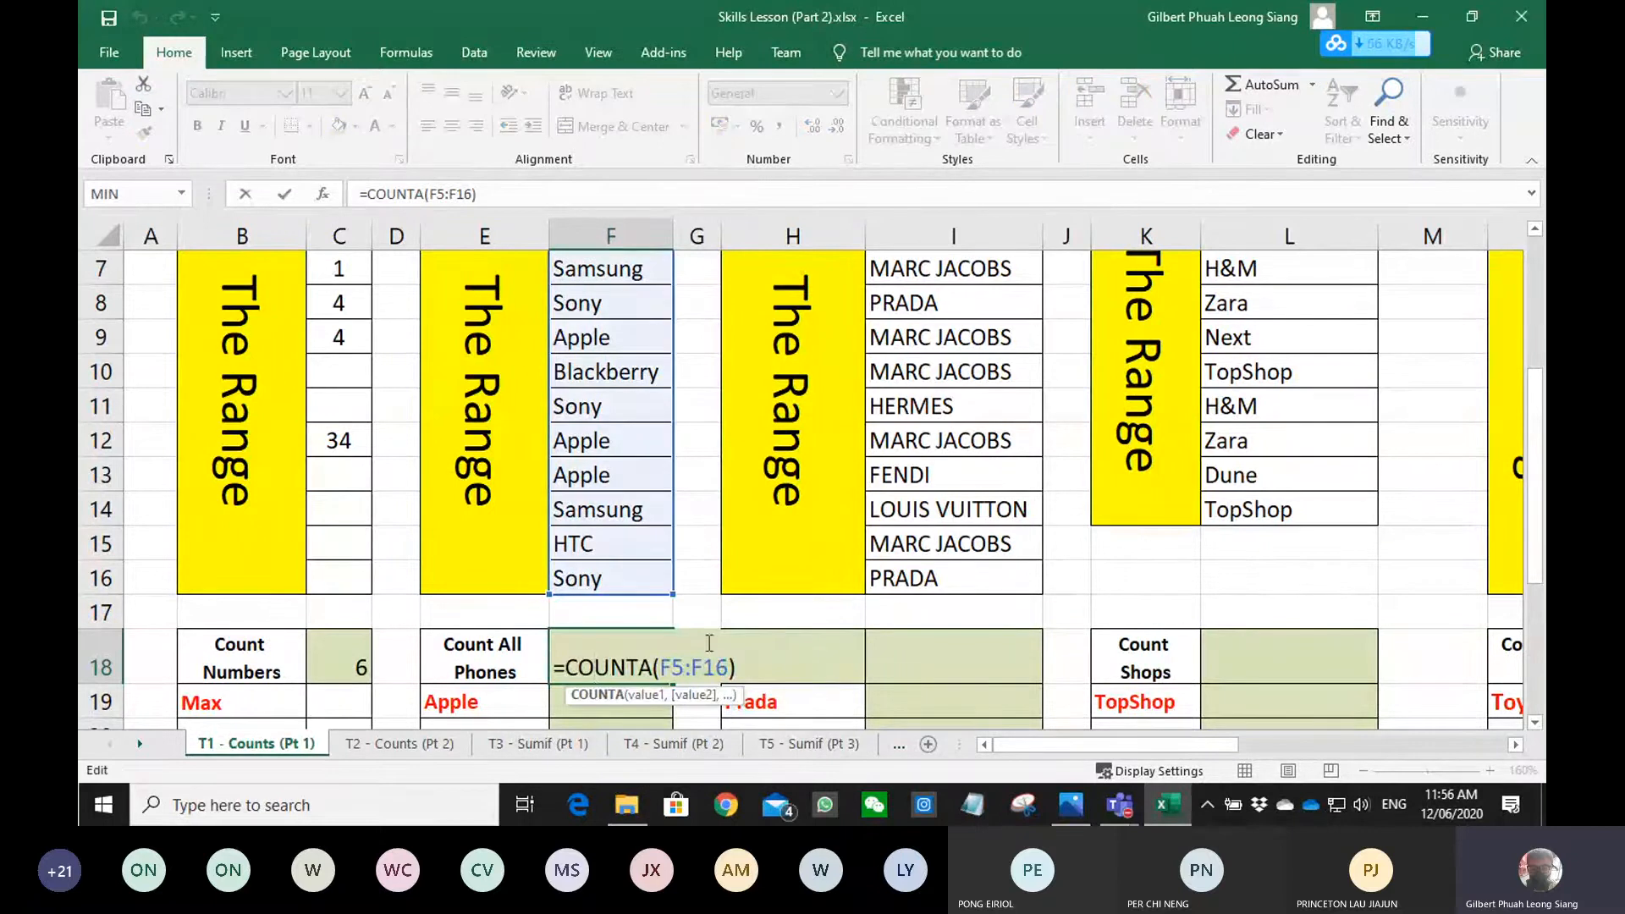
scroll(591, 475, up, 2)
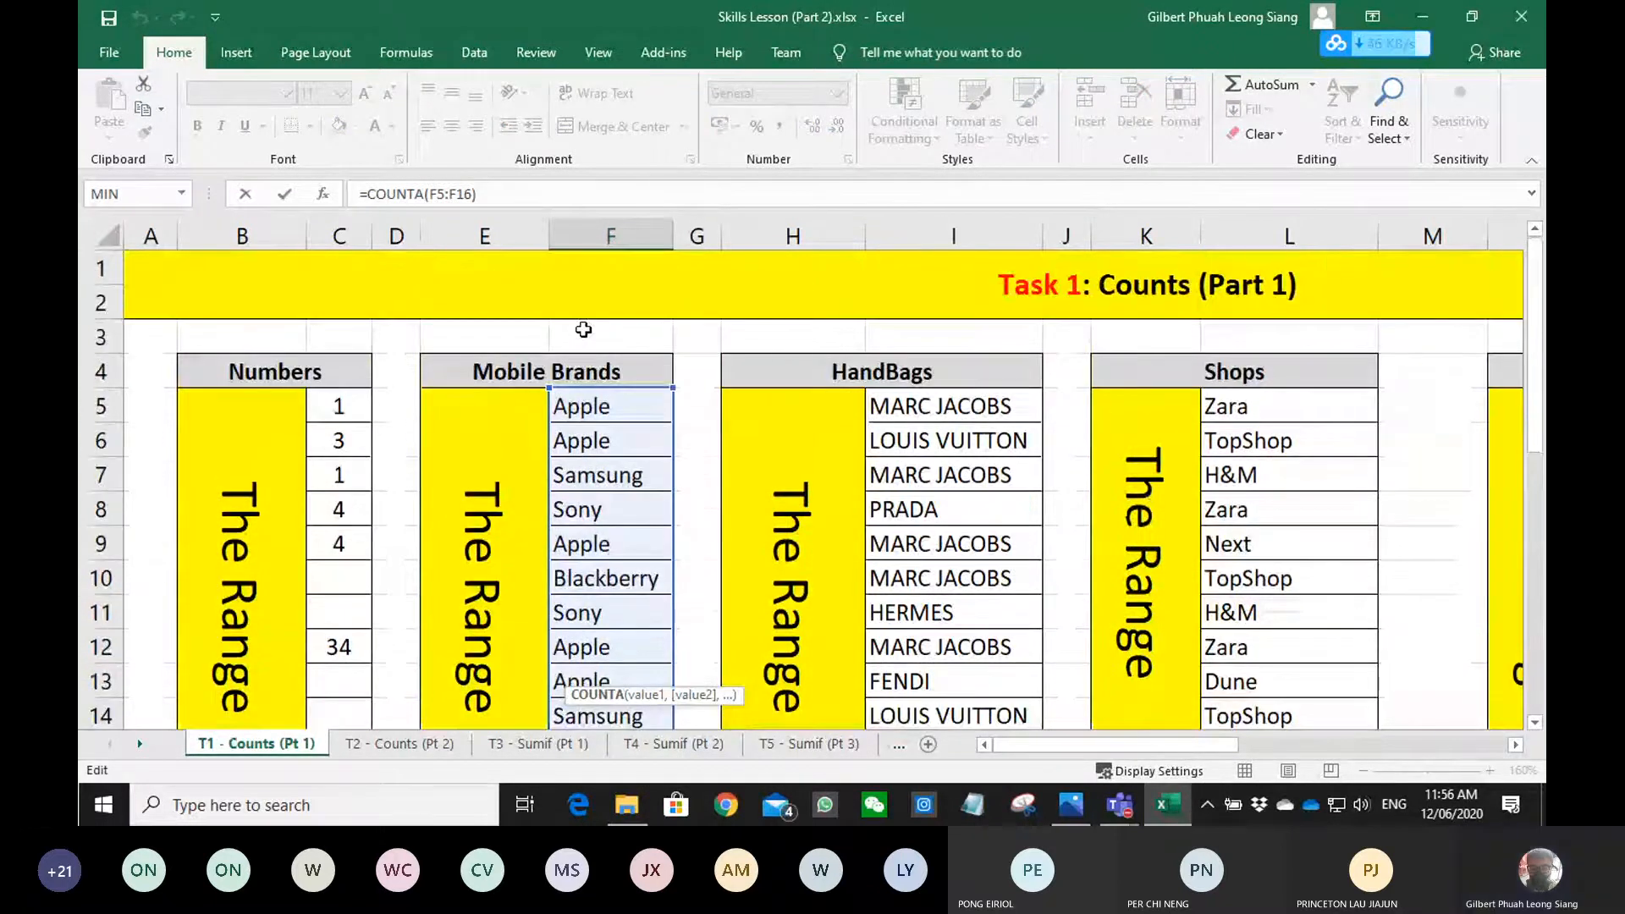
scroll(580, 285, down, 2)
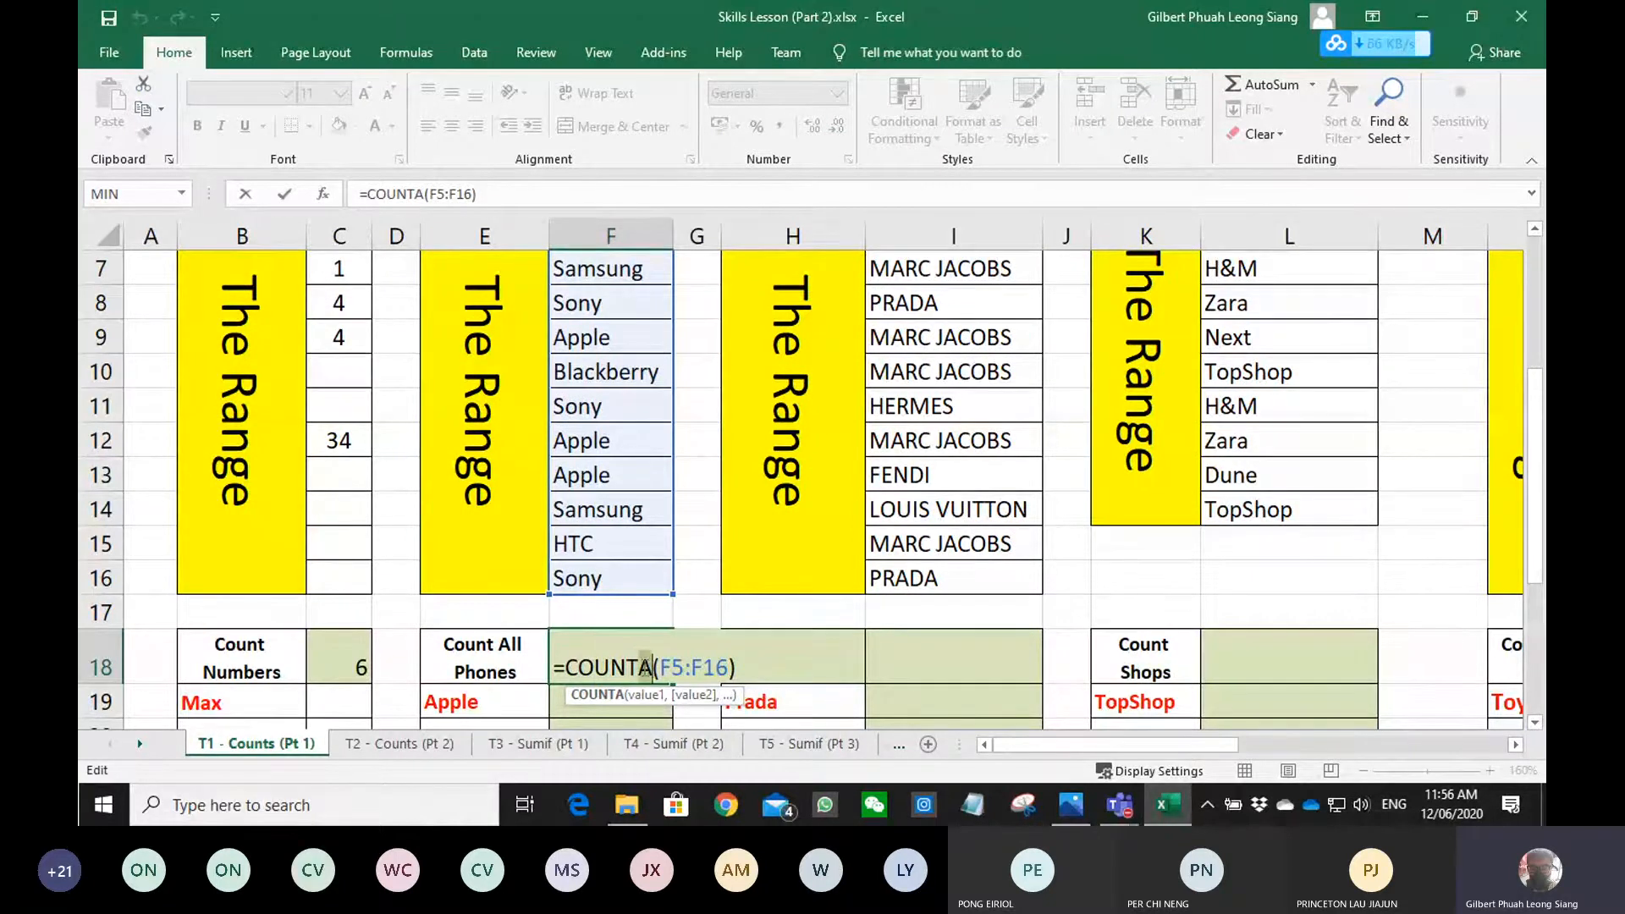
scroll(626, 651, up, 1)
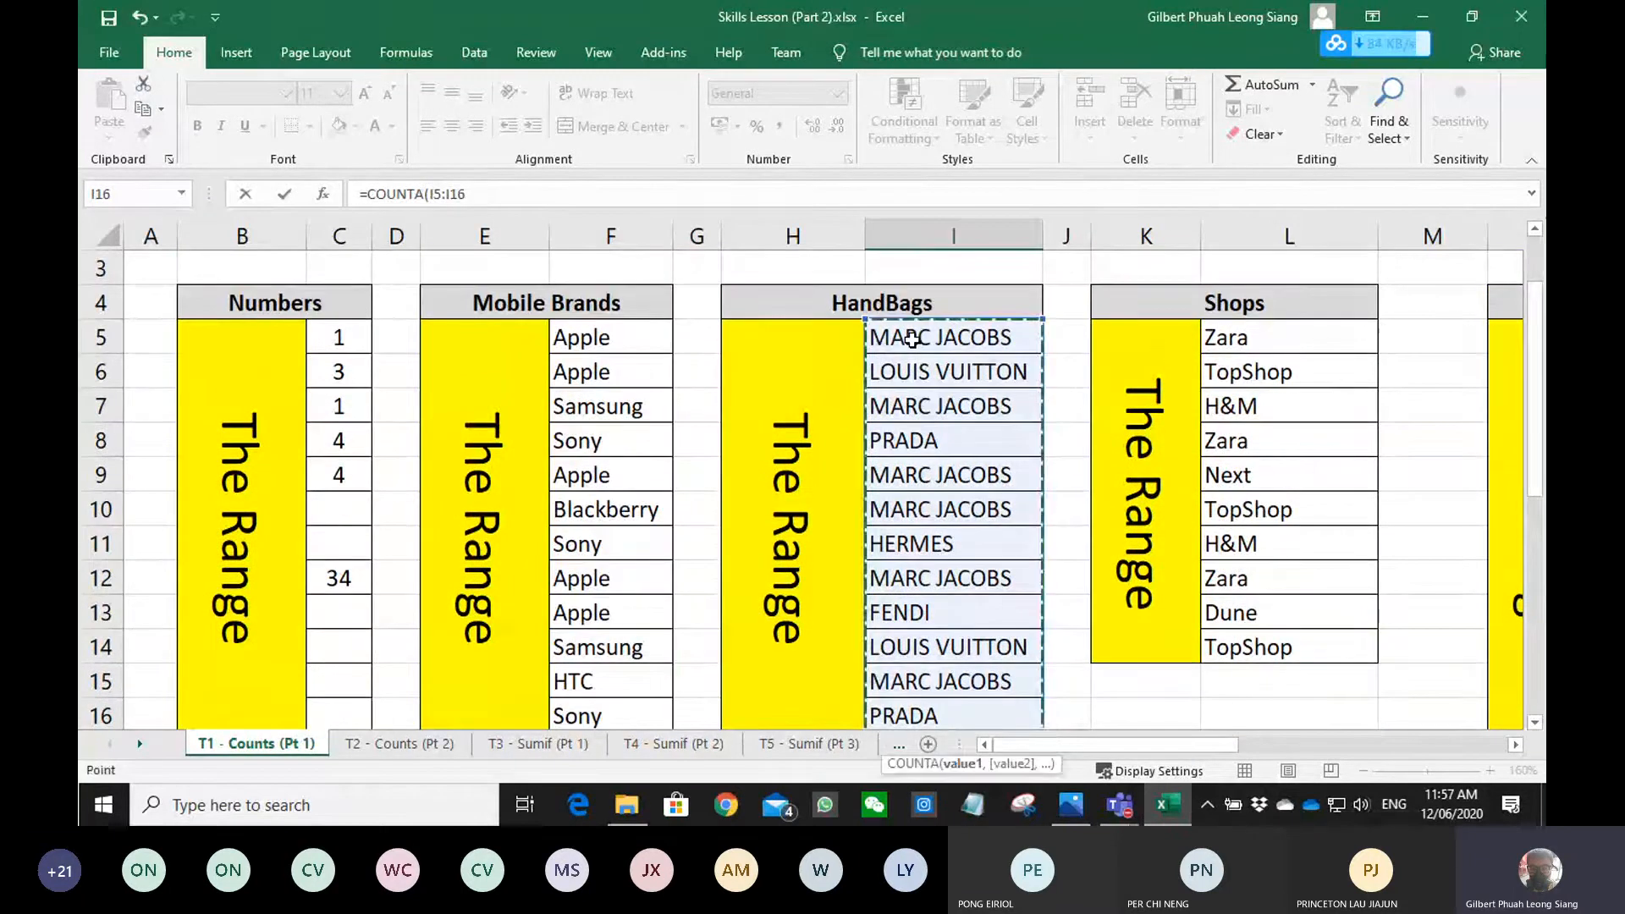
key(Return)
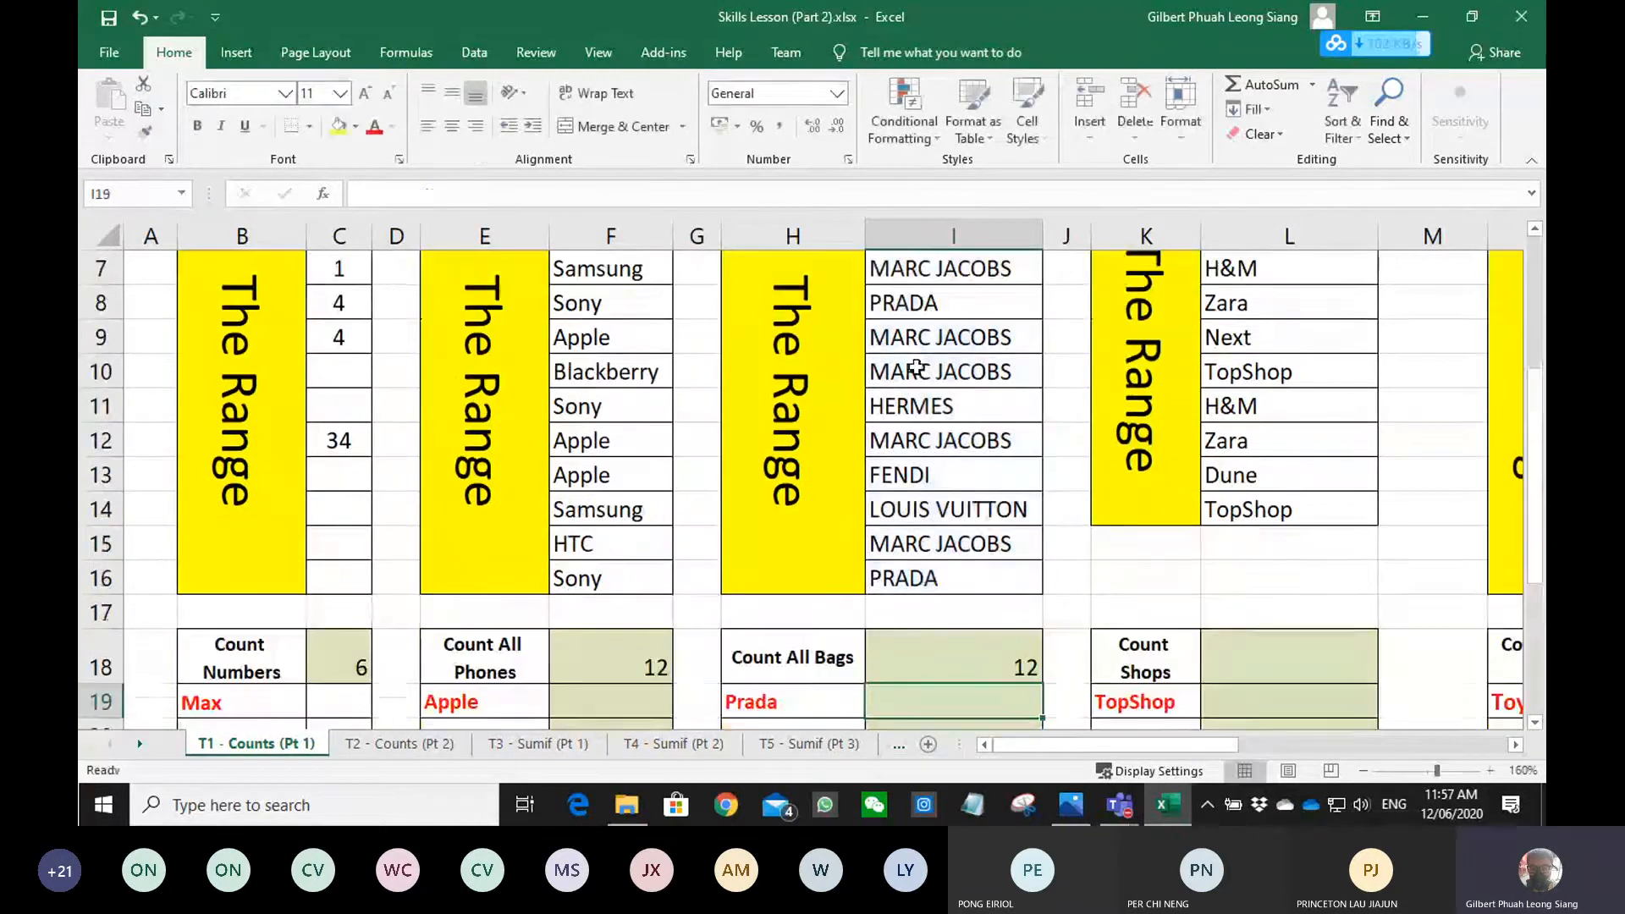
- Count the shops in L18 with a COUNTA formula over L5:L14
scroll(1186, 604, up, 1)
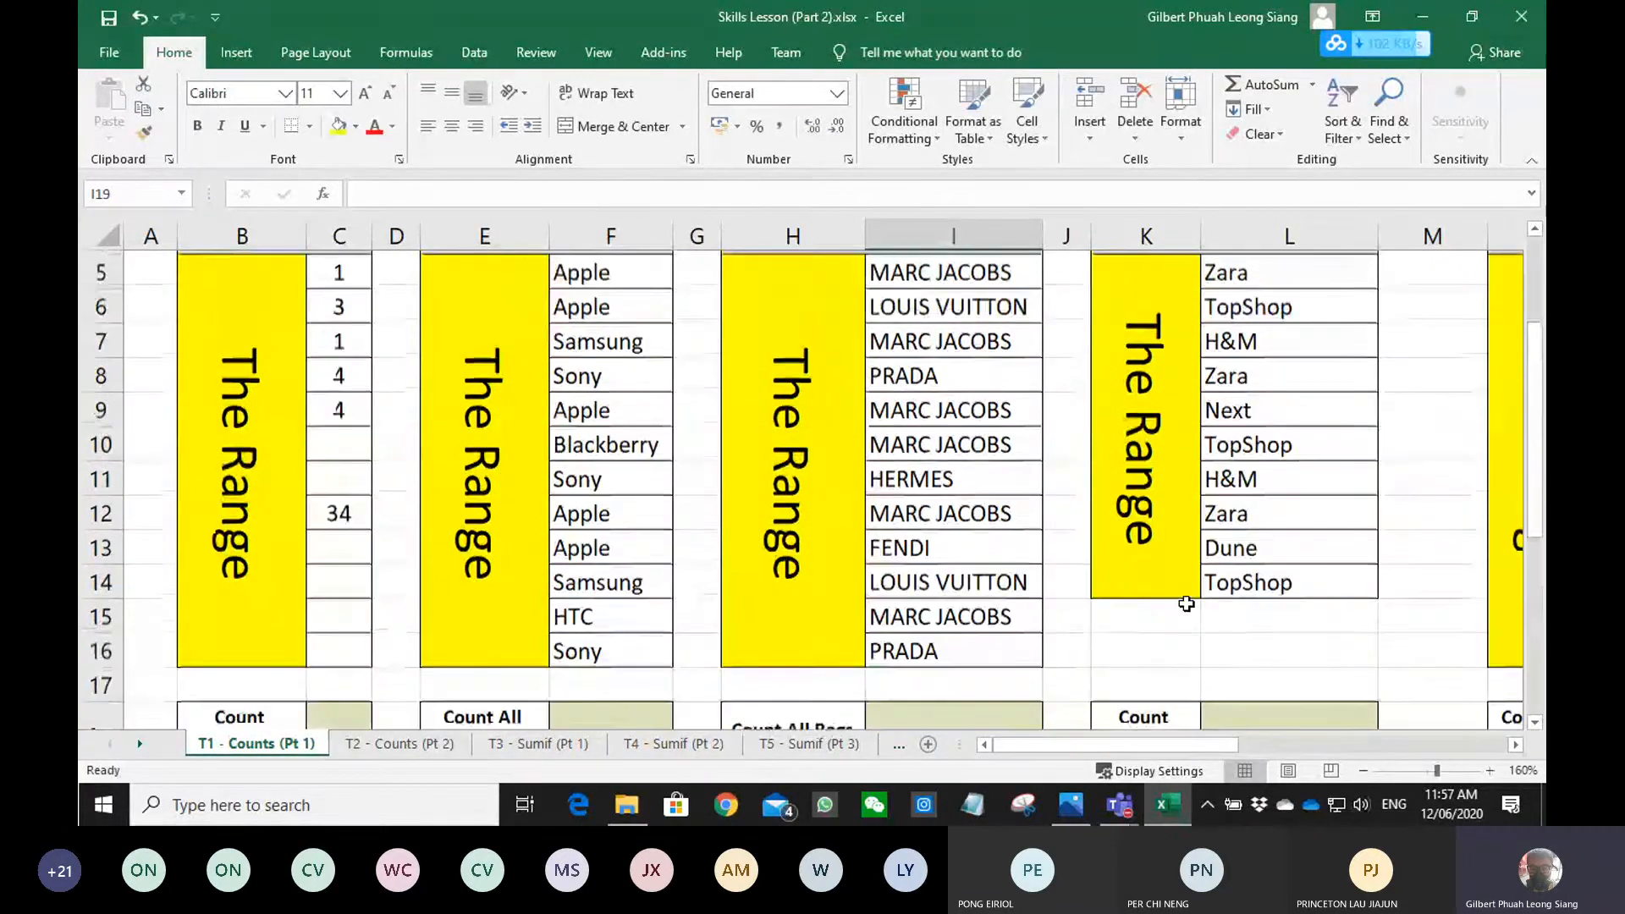
scroll(1185, 603, up, 1)
scroll(1077, 536, down, 1)
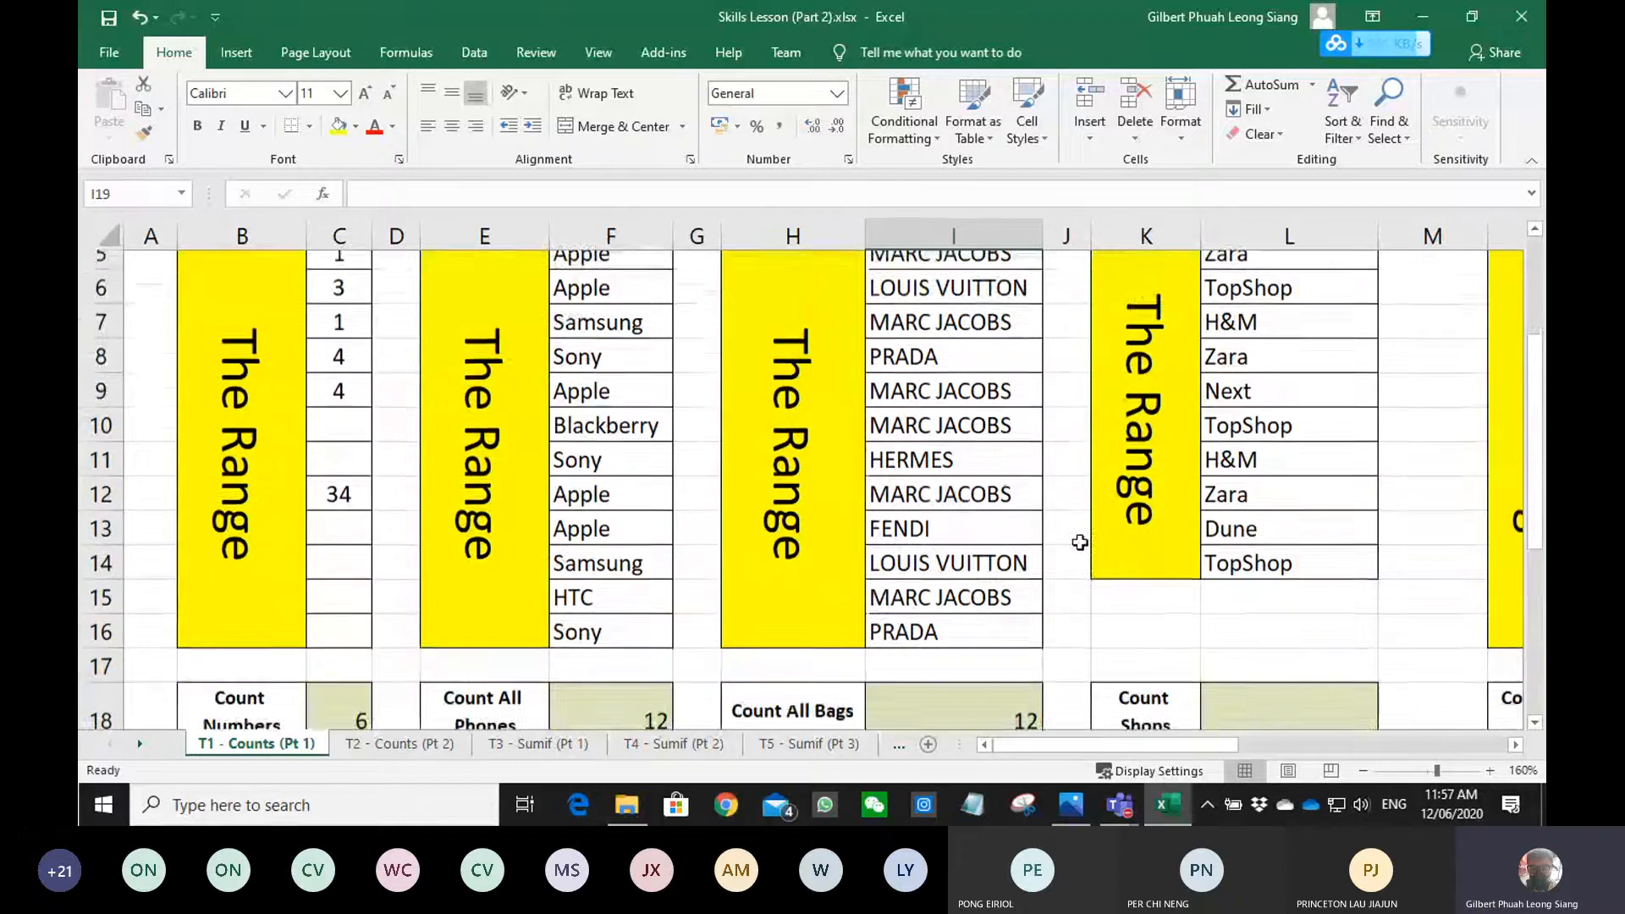
scroll(1139, 558, down, 1)
click(1253, 662)
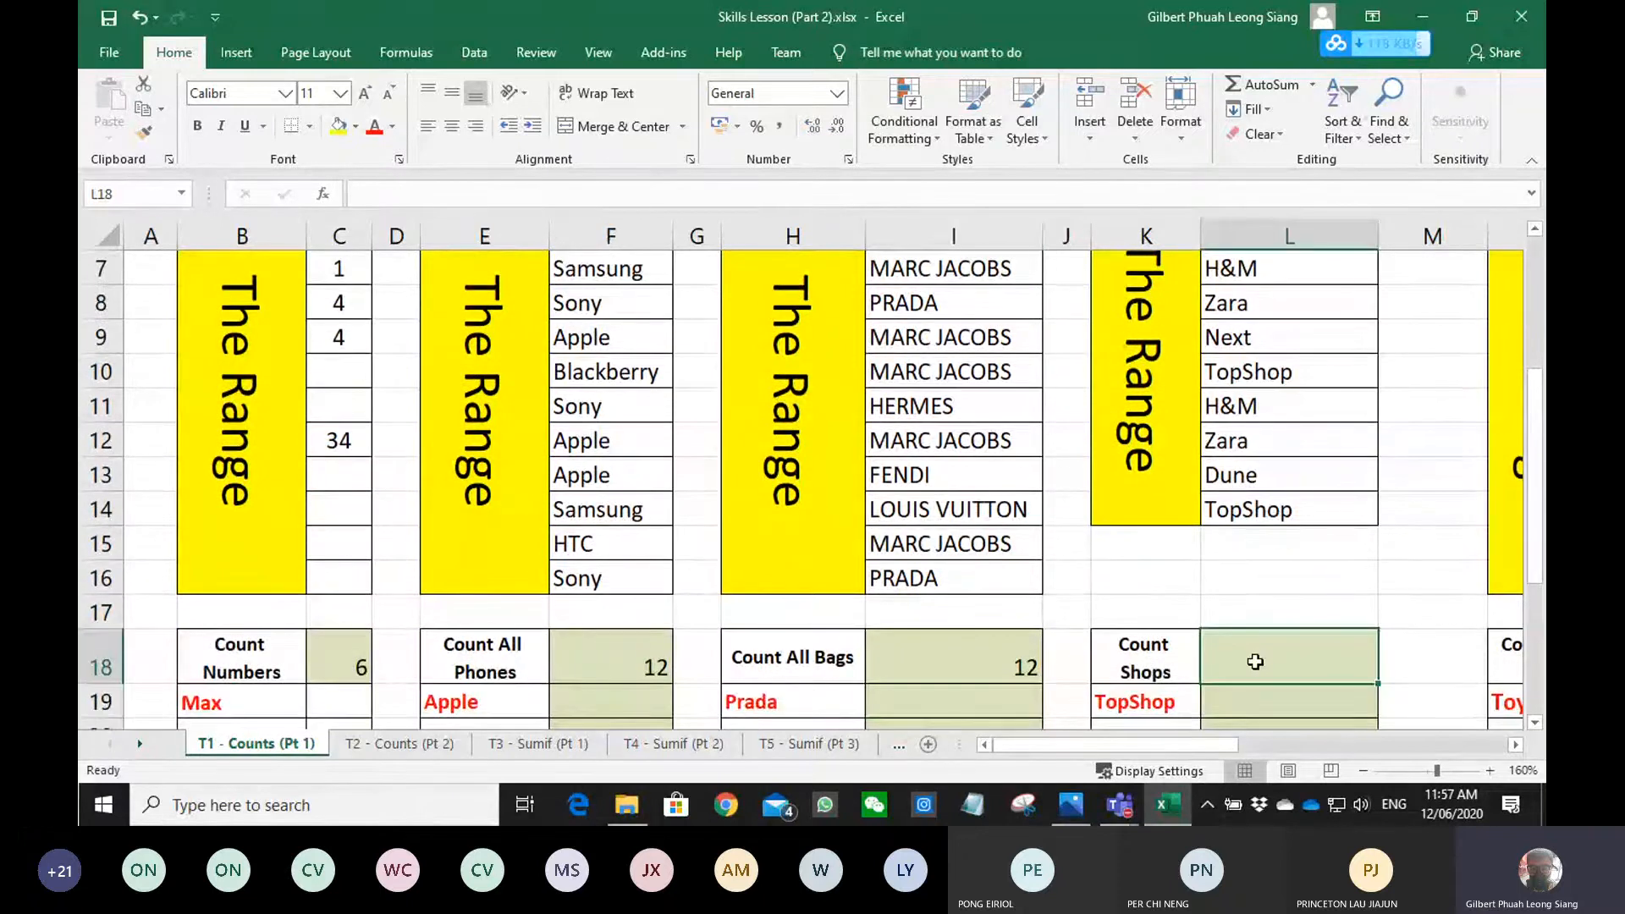
text(=count)
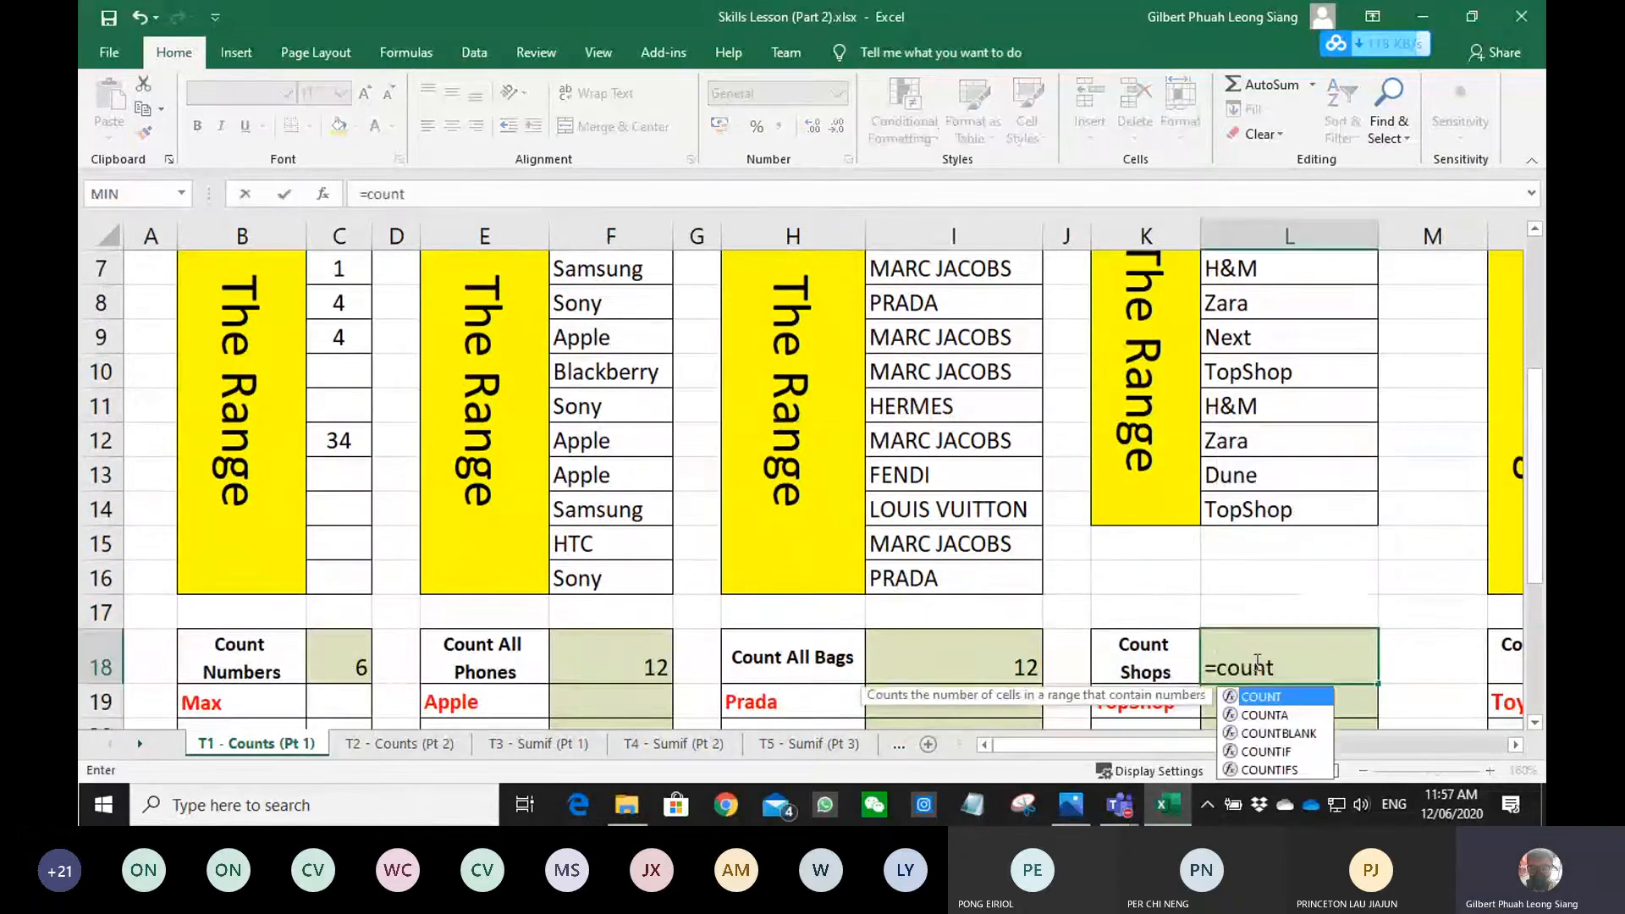
double_click(1291, 717)
drag(1288, 509, 1270, 347)
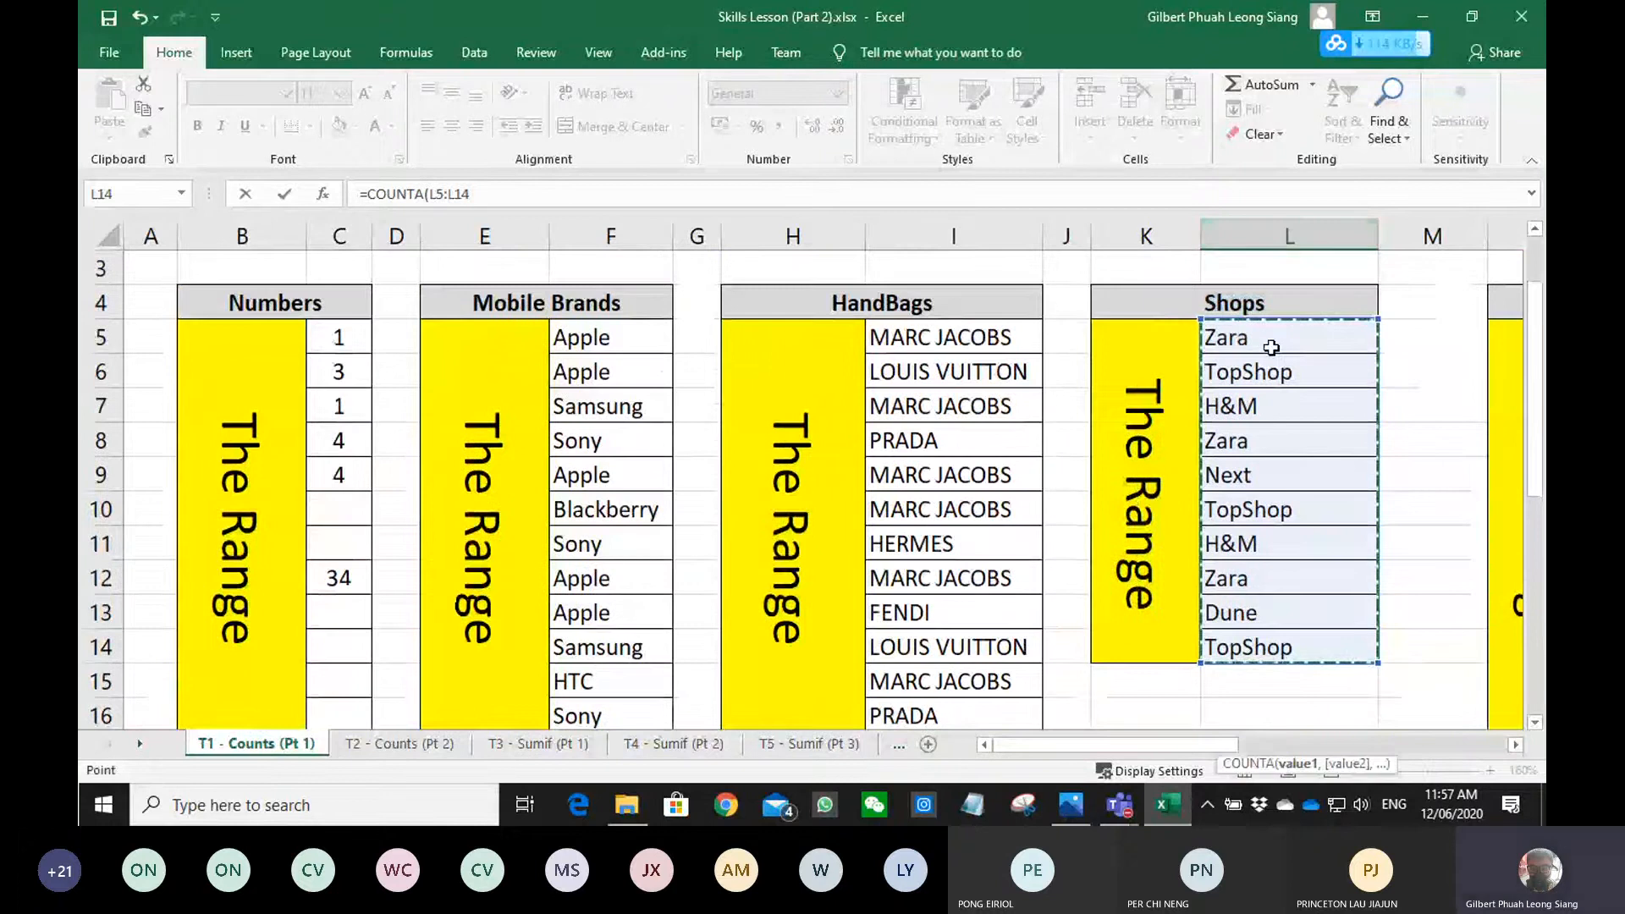
key(Return)
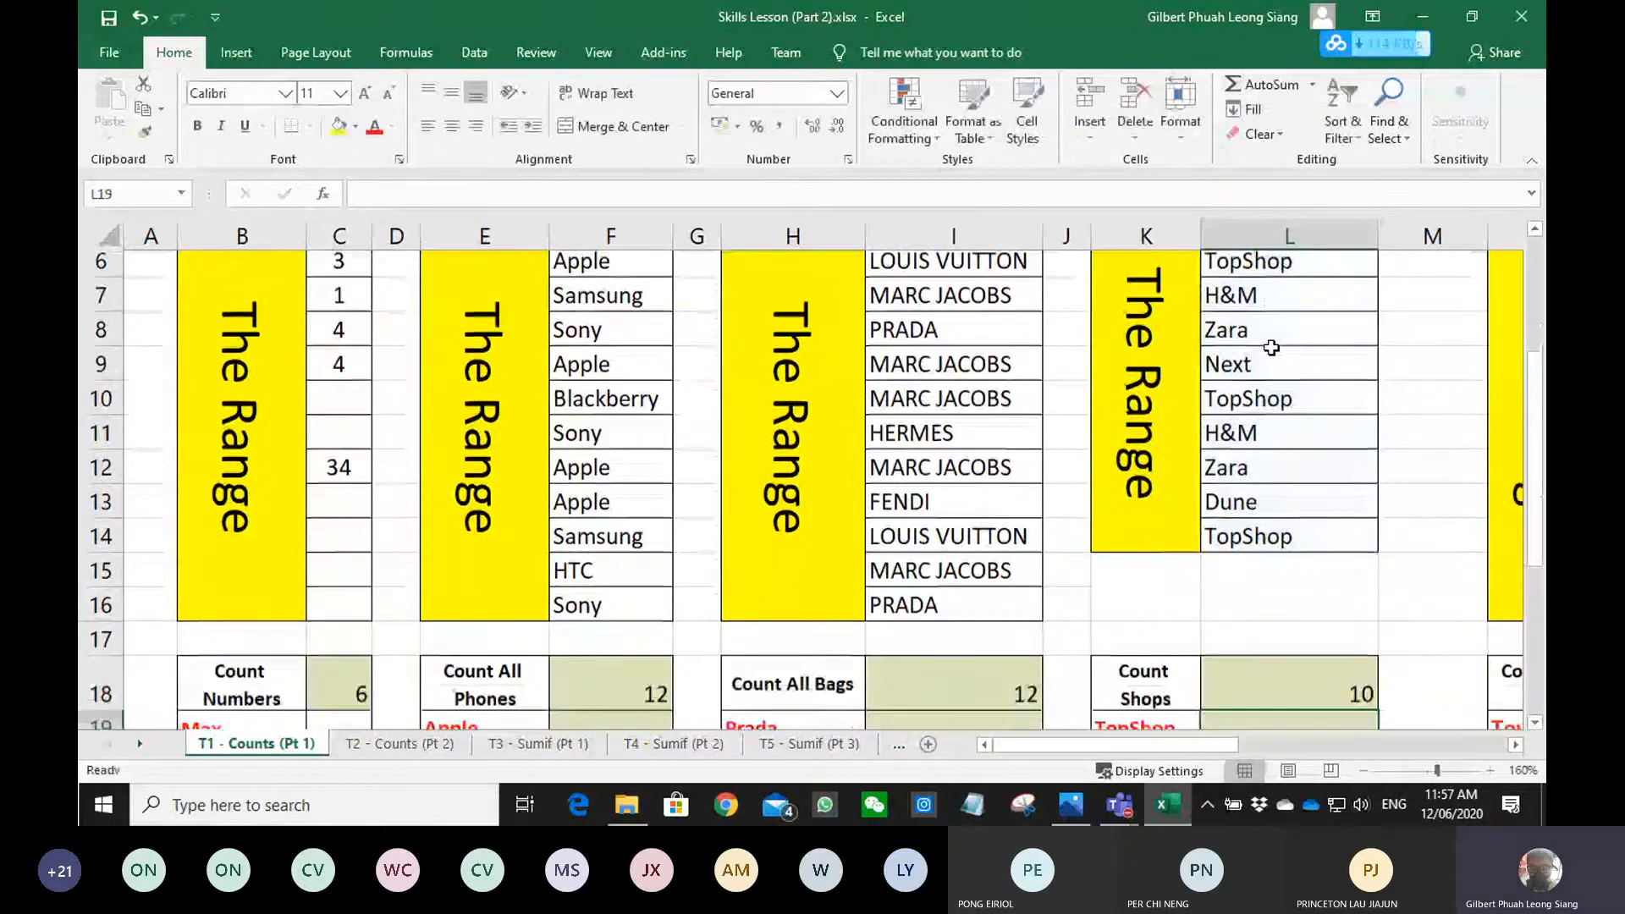
scroll(1274, 423, down, 2)
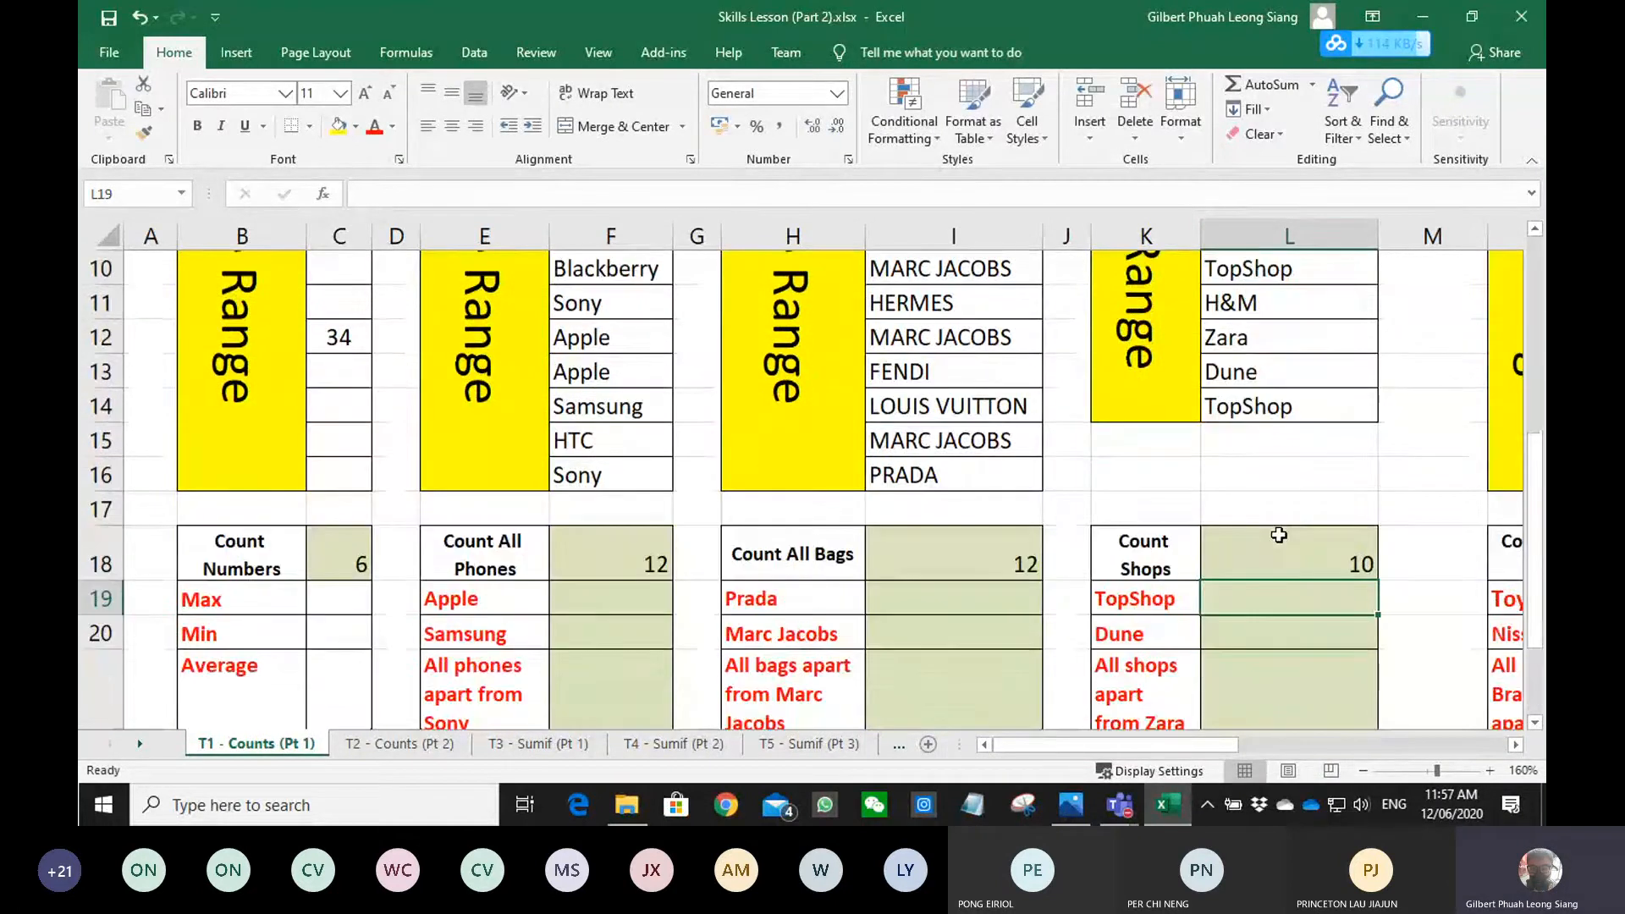
click(1261, 557)
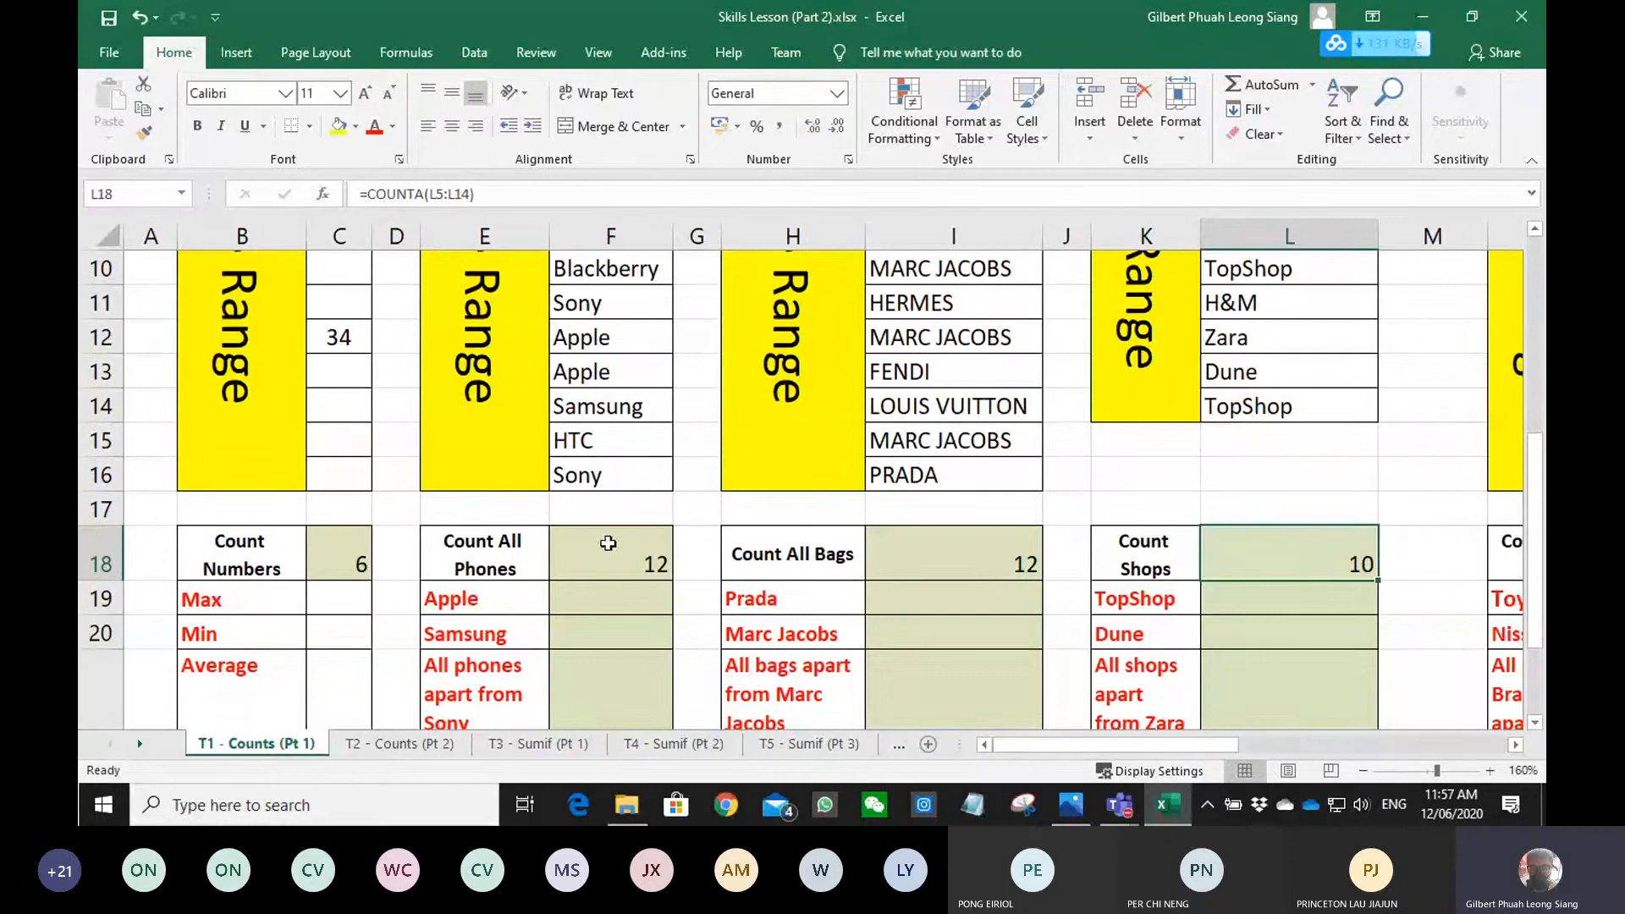
- Calculate the maximum of the Numbers column in C19 with a MAX formula over C5:C16
click(332, 593)
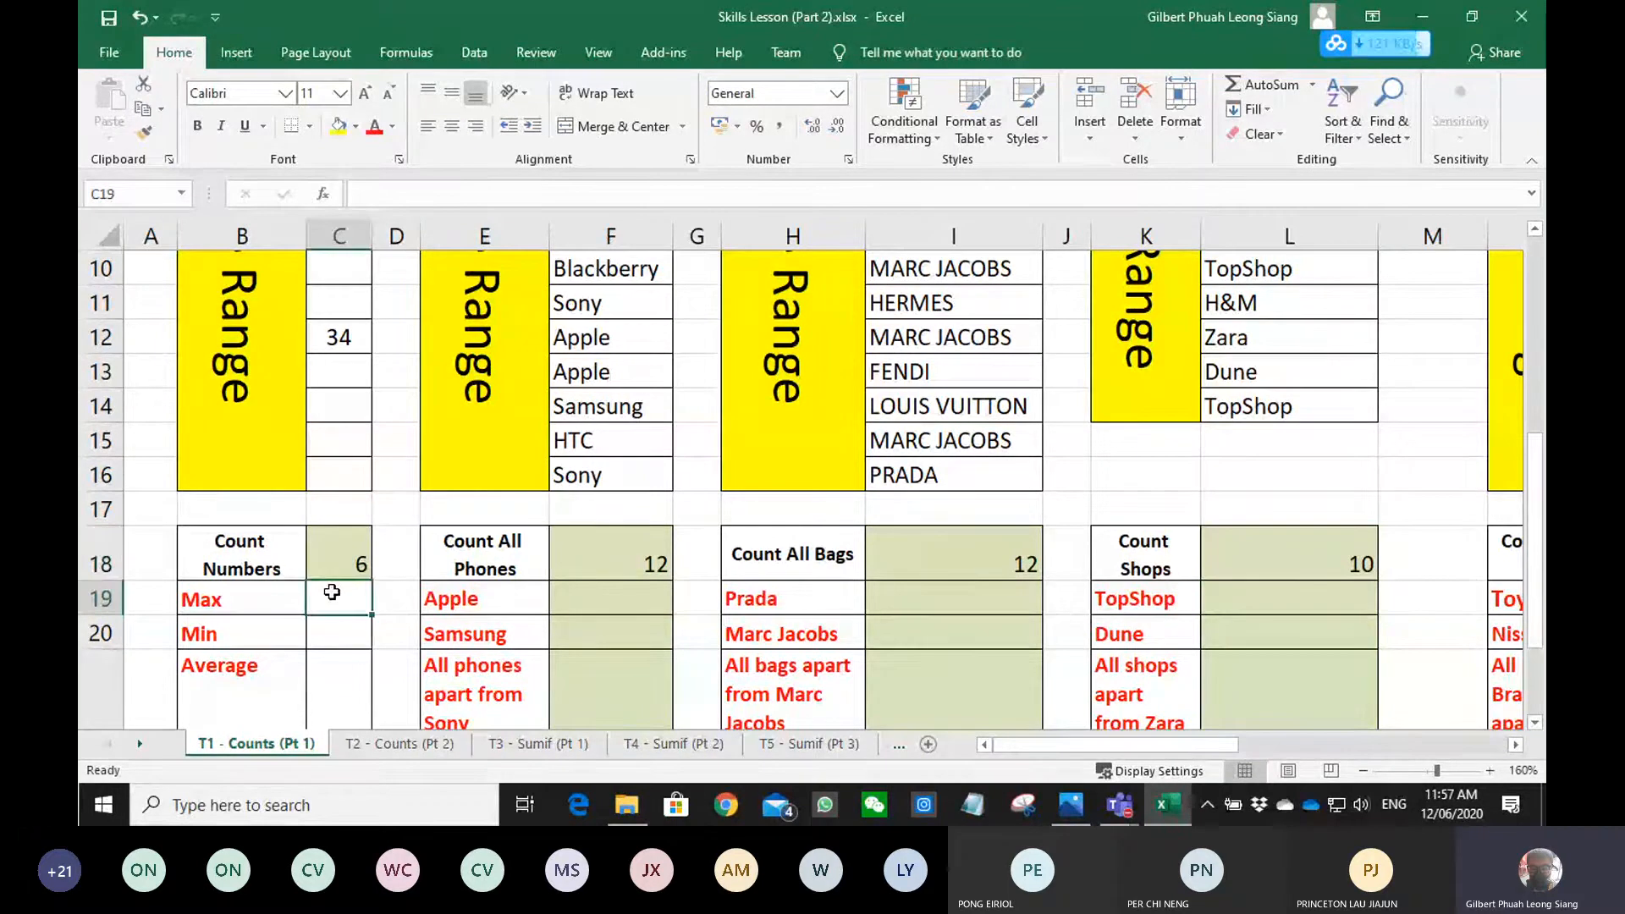
text(=)
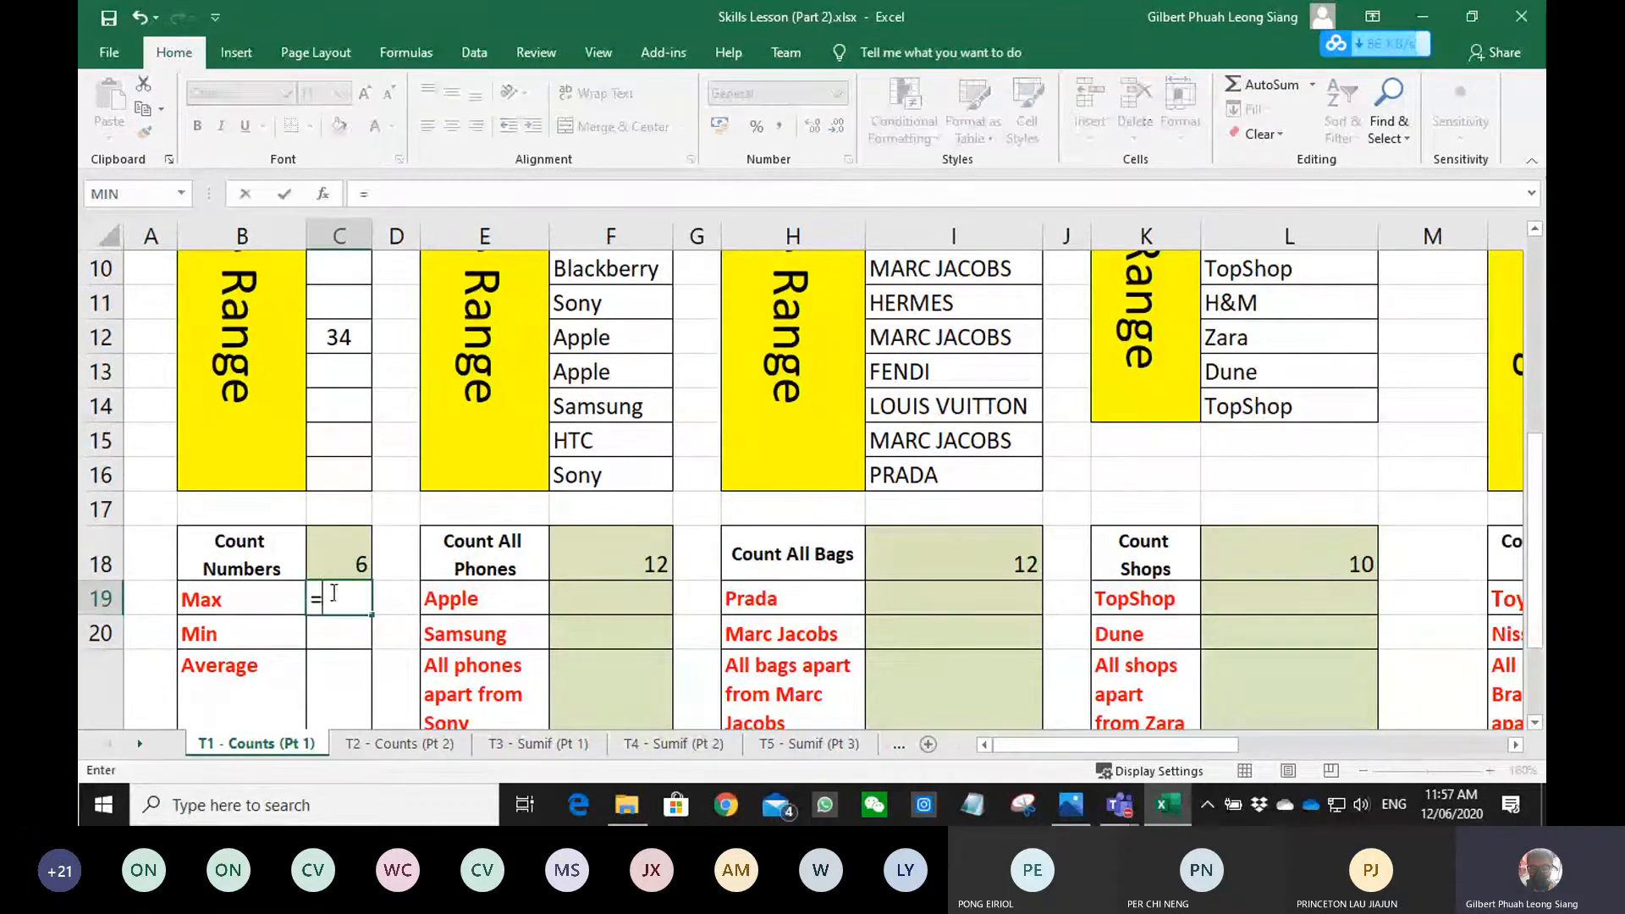
text(MAX()
scroll(334, 592, up, 1)
drag(335, 583, 333, 340)
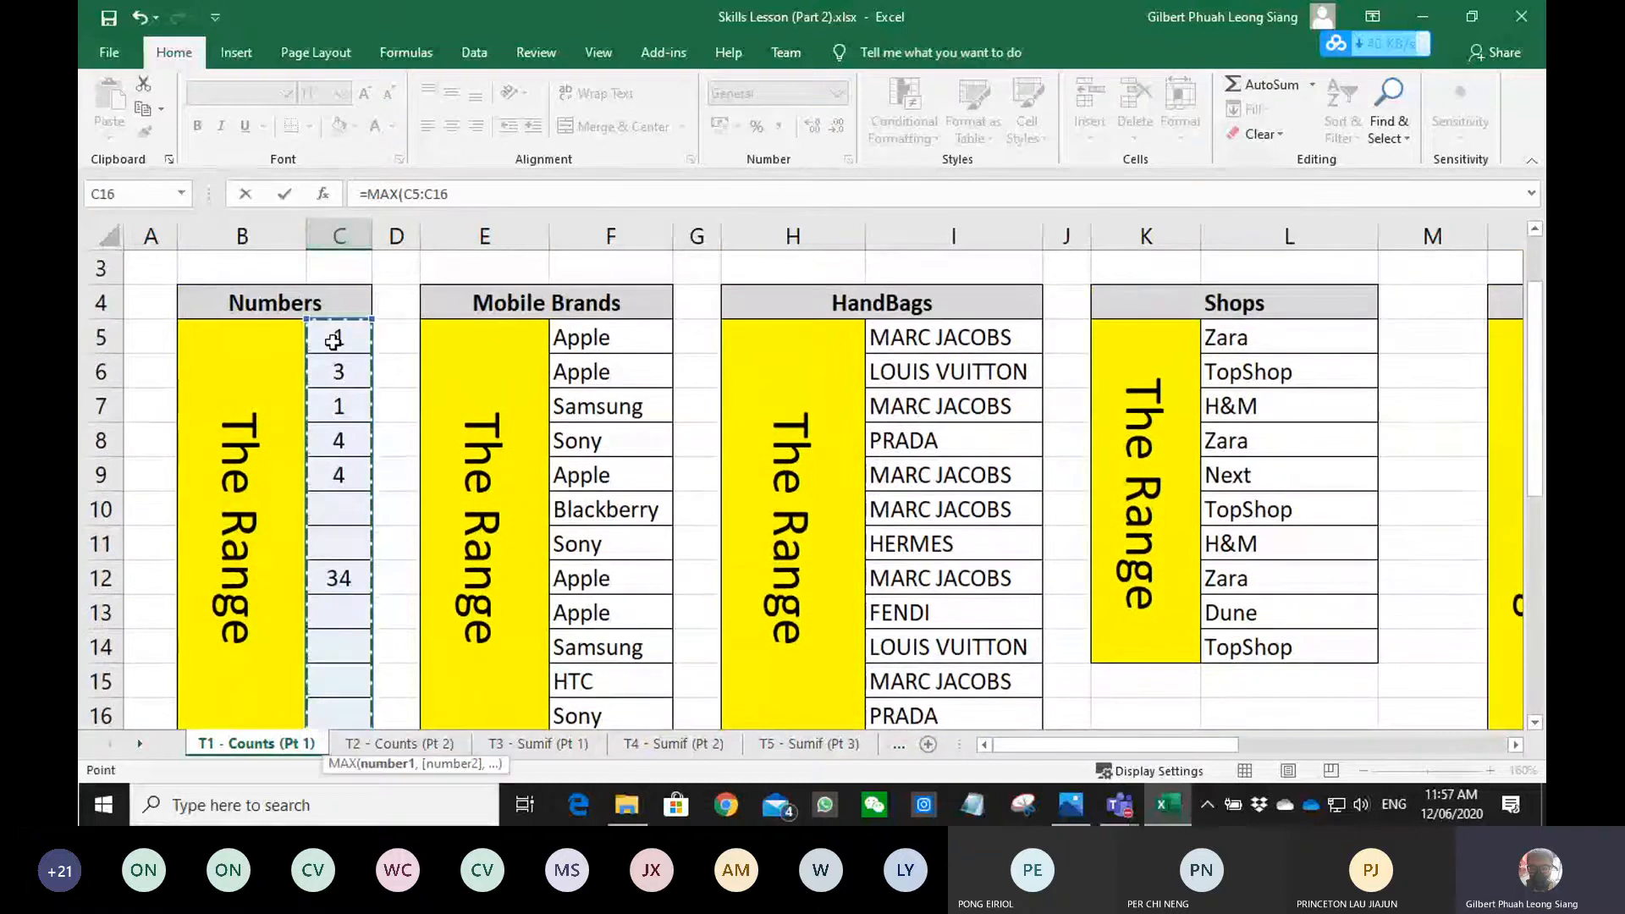
key(Return)
- Calculate the minimum of the Numbers column in C20 with the formula =MIN(C5:C16)
scroll(335, 334, down, 3)
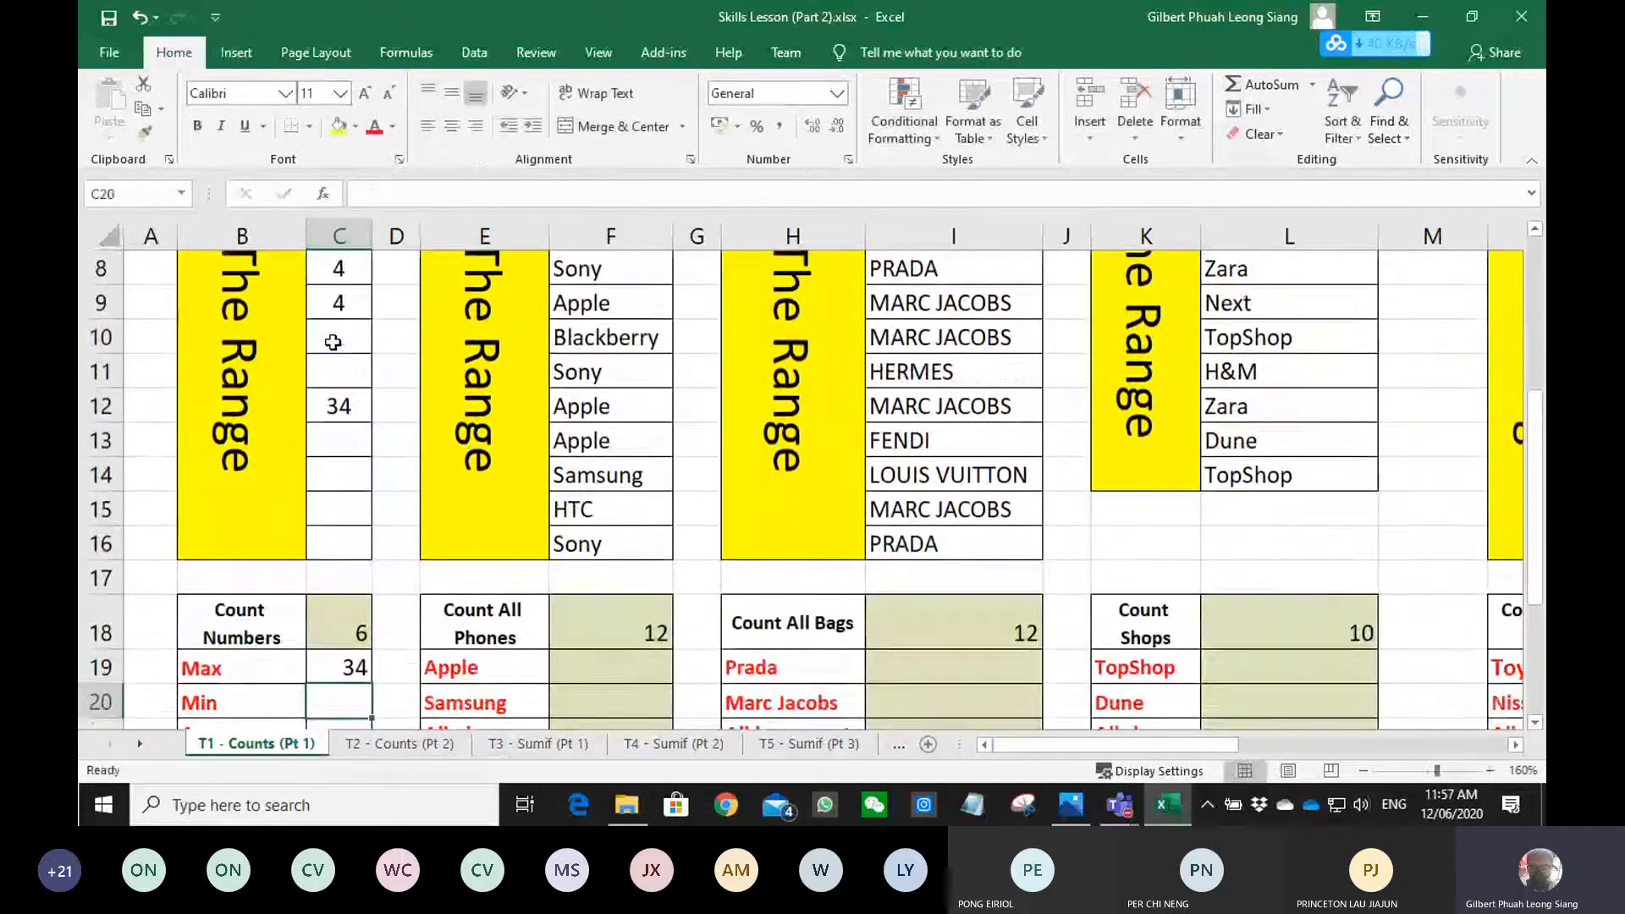
text(=)
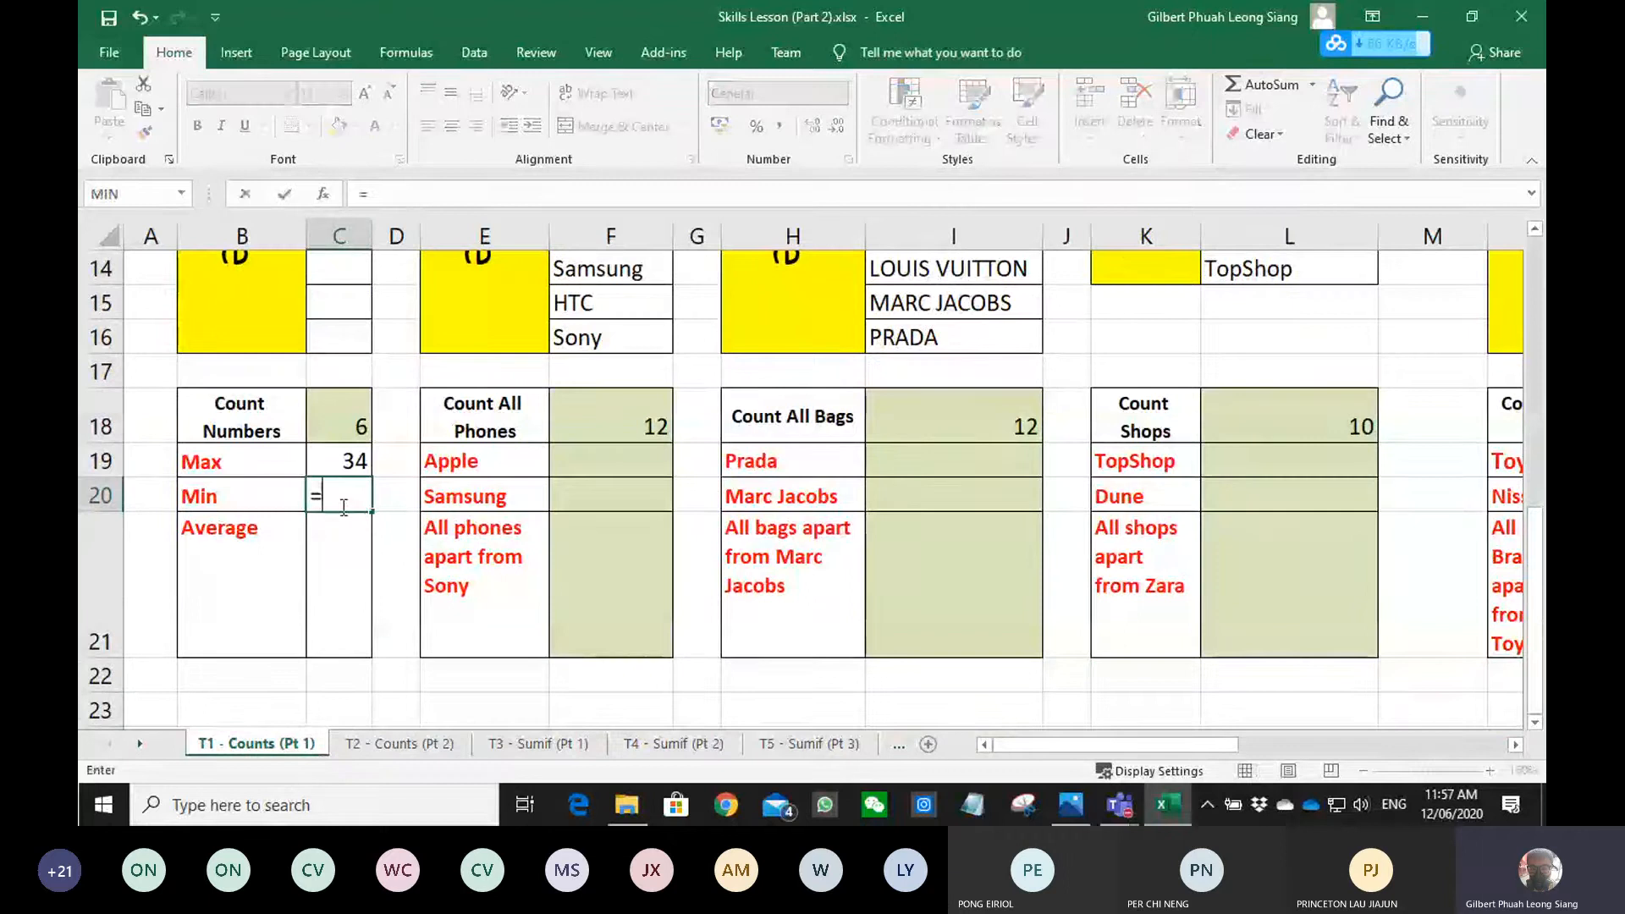
text(mi)
double_click(347, 525)
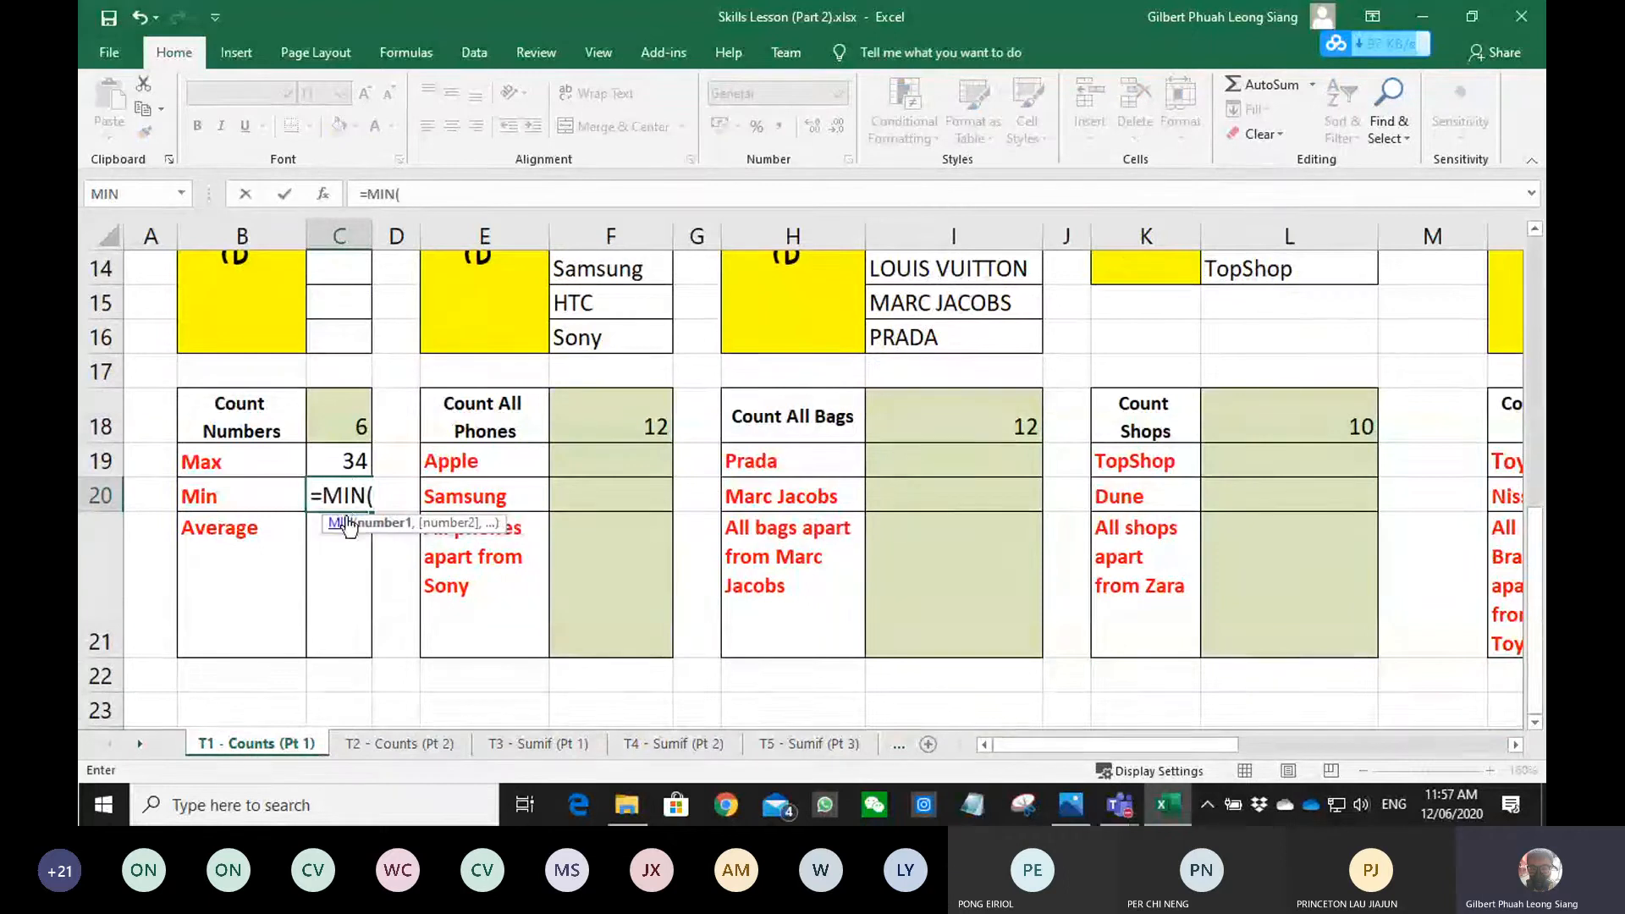
mouse_move(339, 338)
mouse_down()
mouse_move(341, 247)
mouse_move(335, 310)
mouse_up()
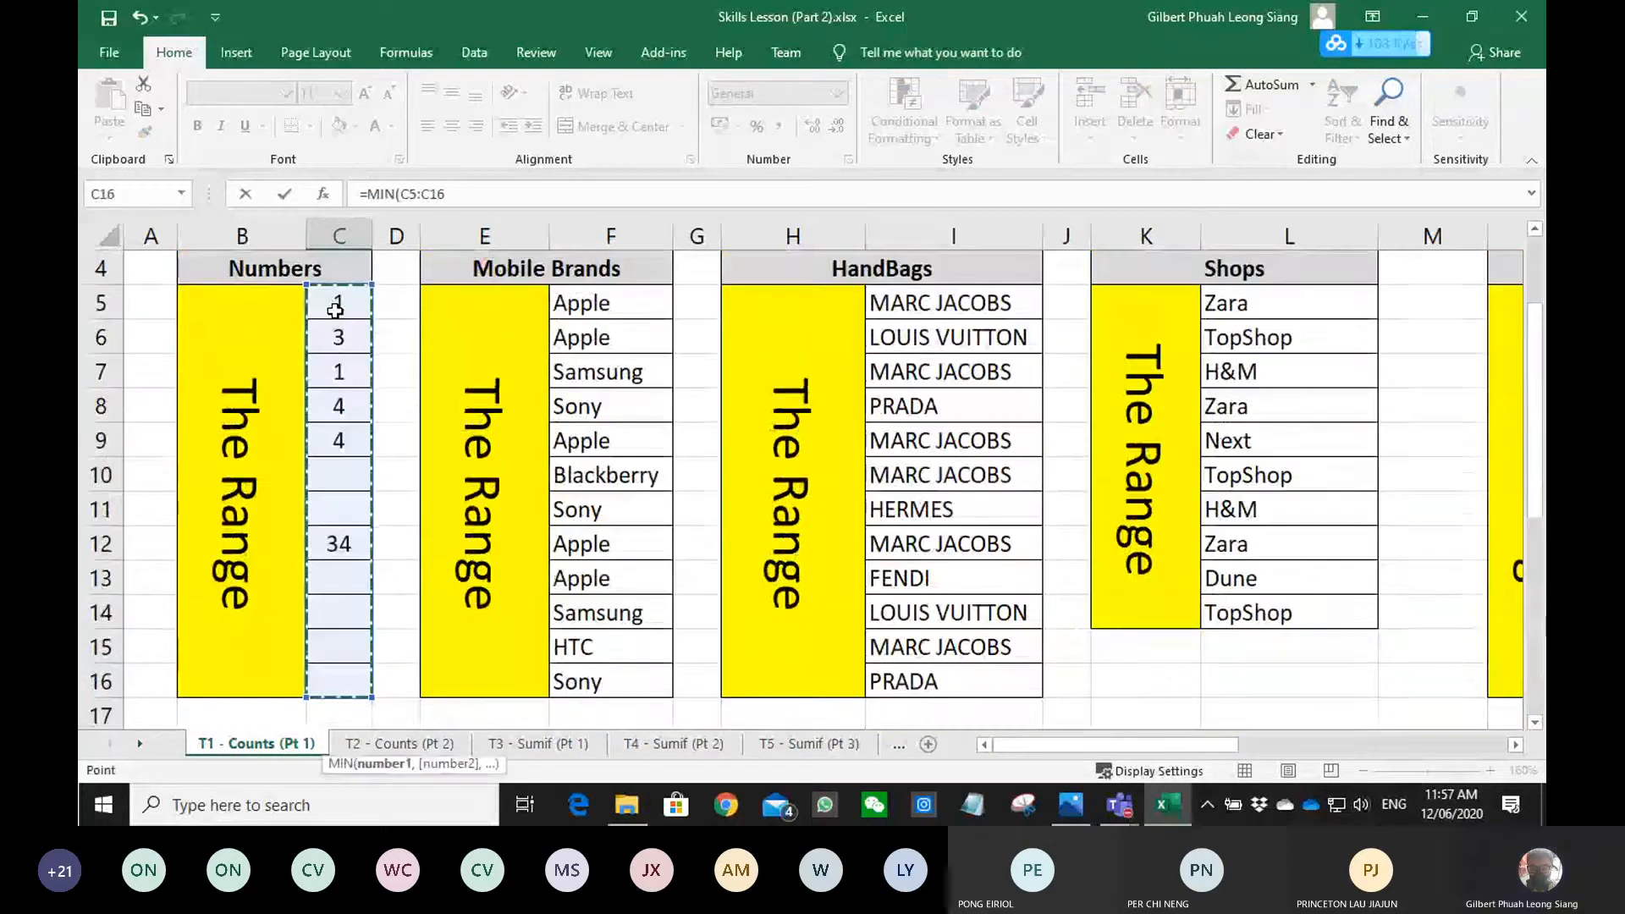
text())
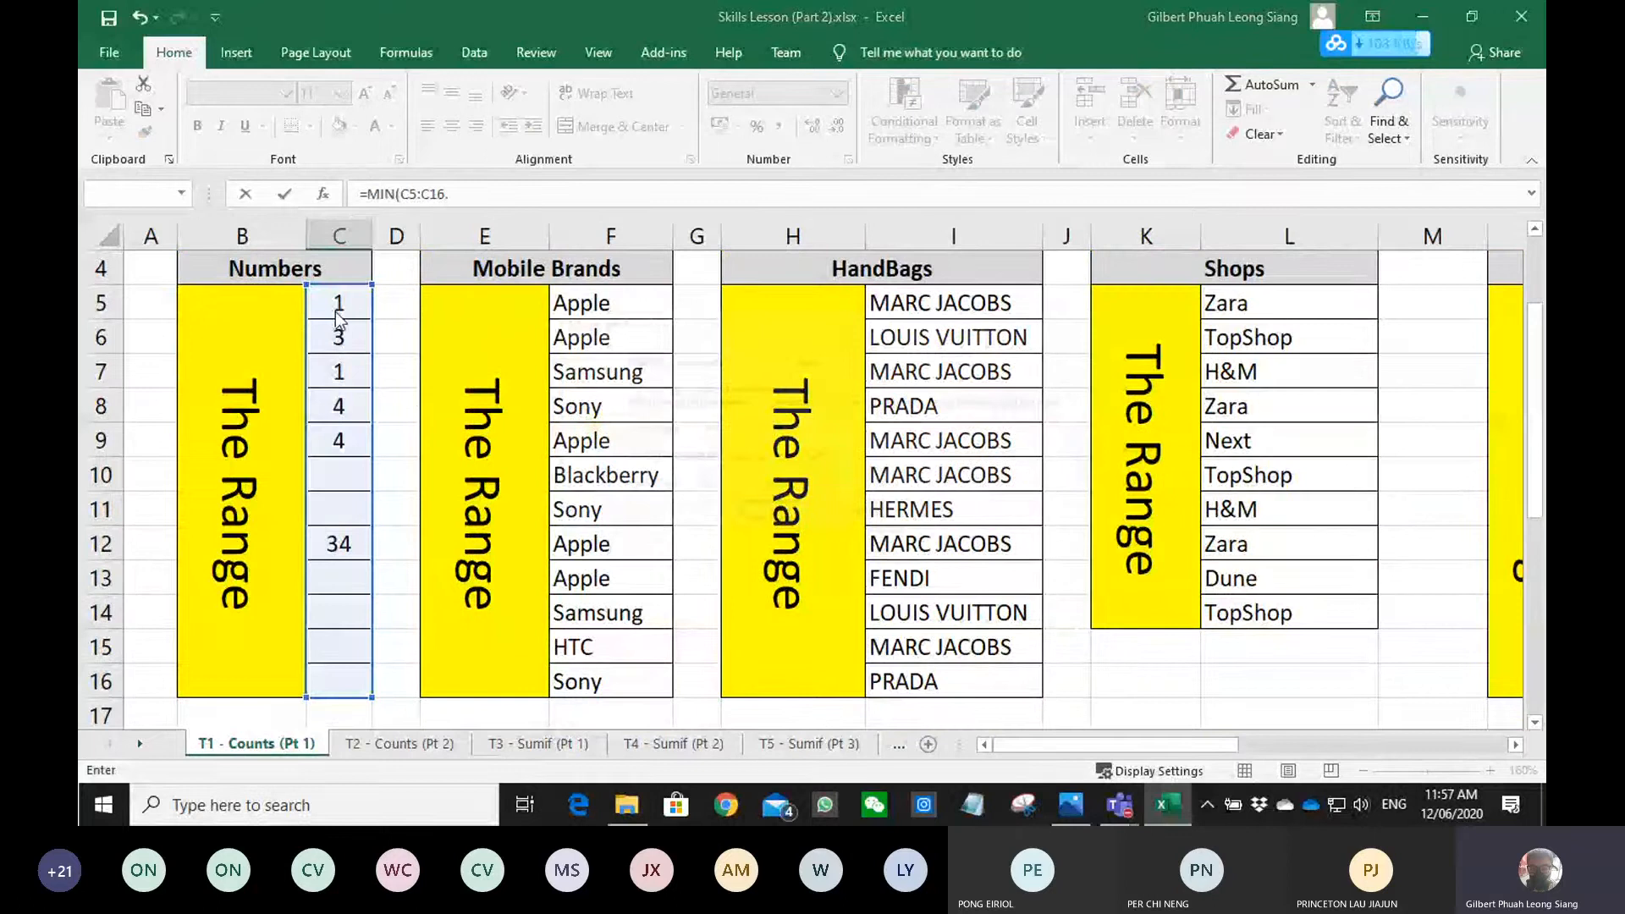
key(Return)
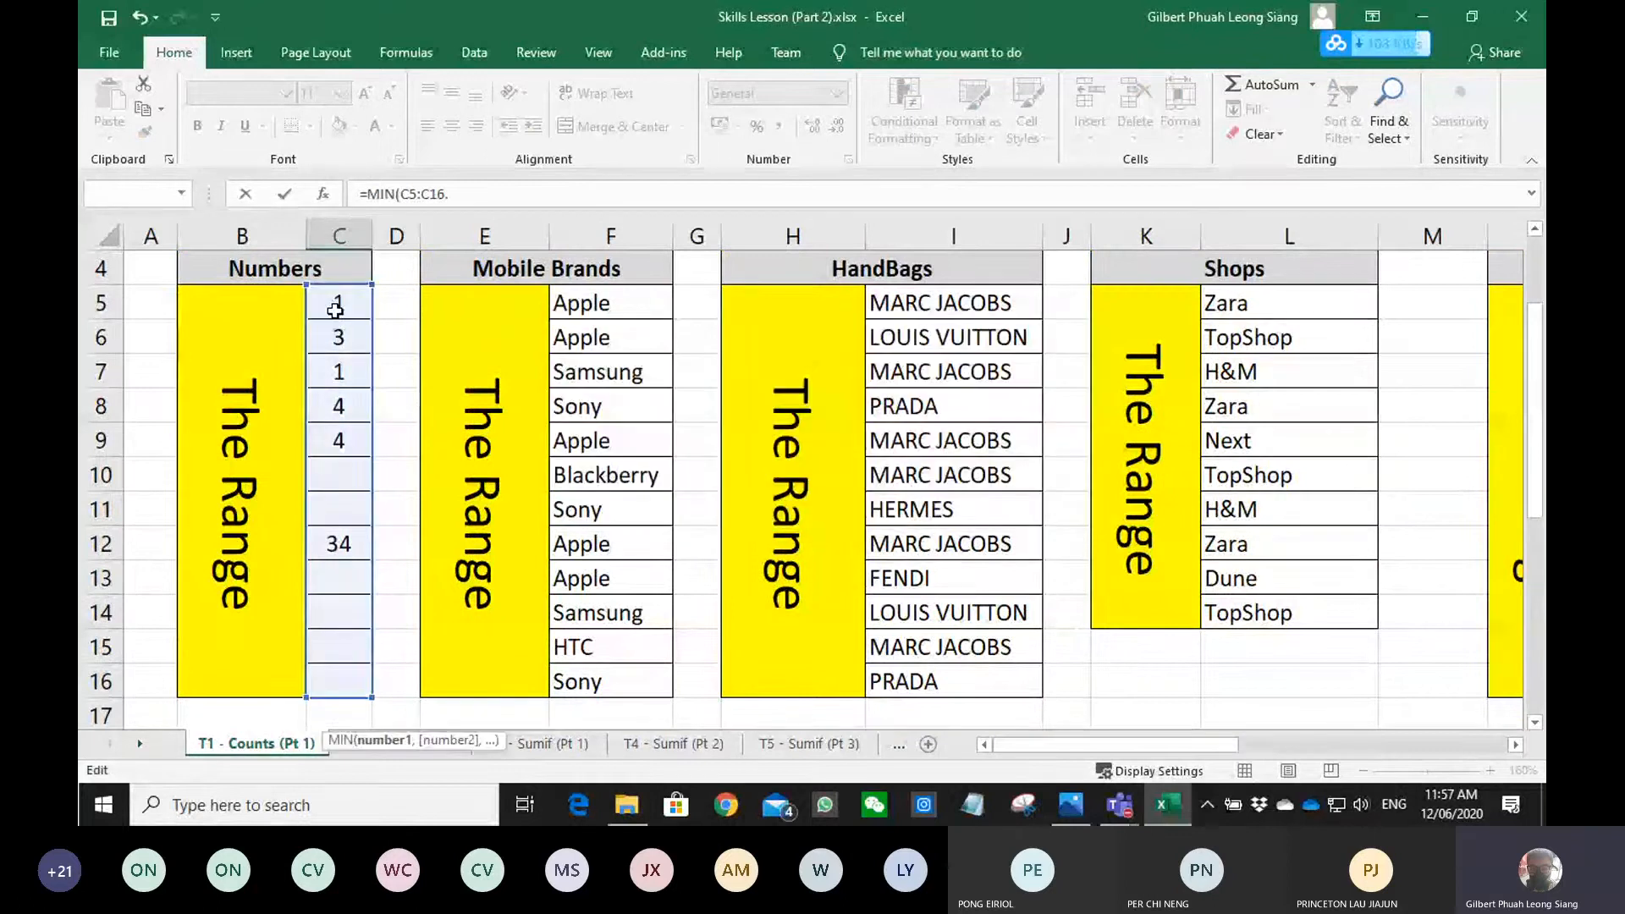
click(476, 193)
key(BackSpace)
text())
key(Return)
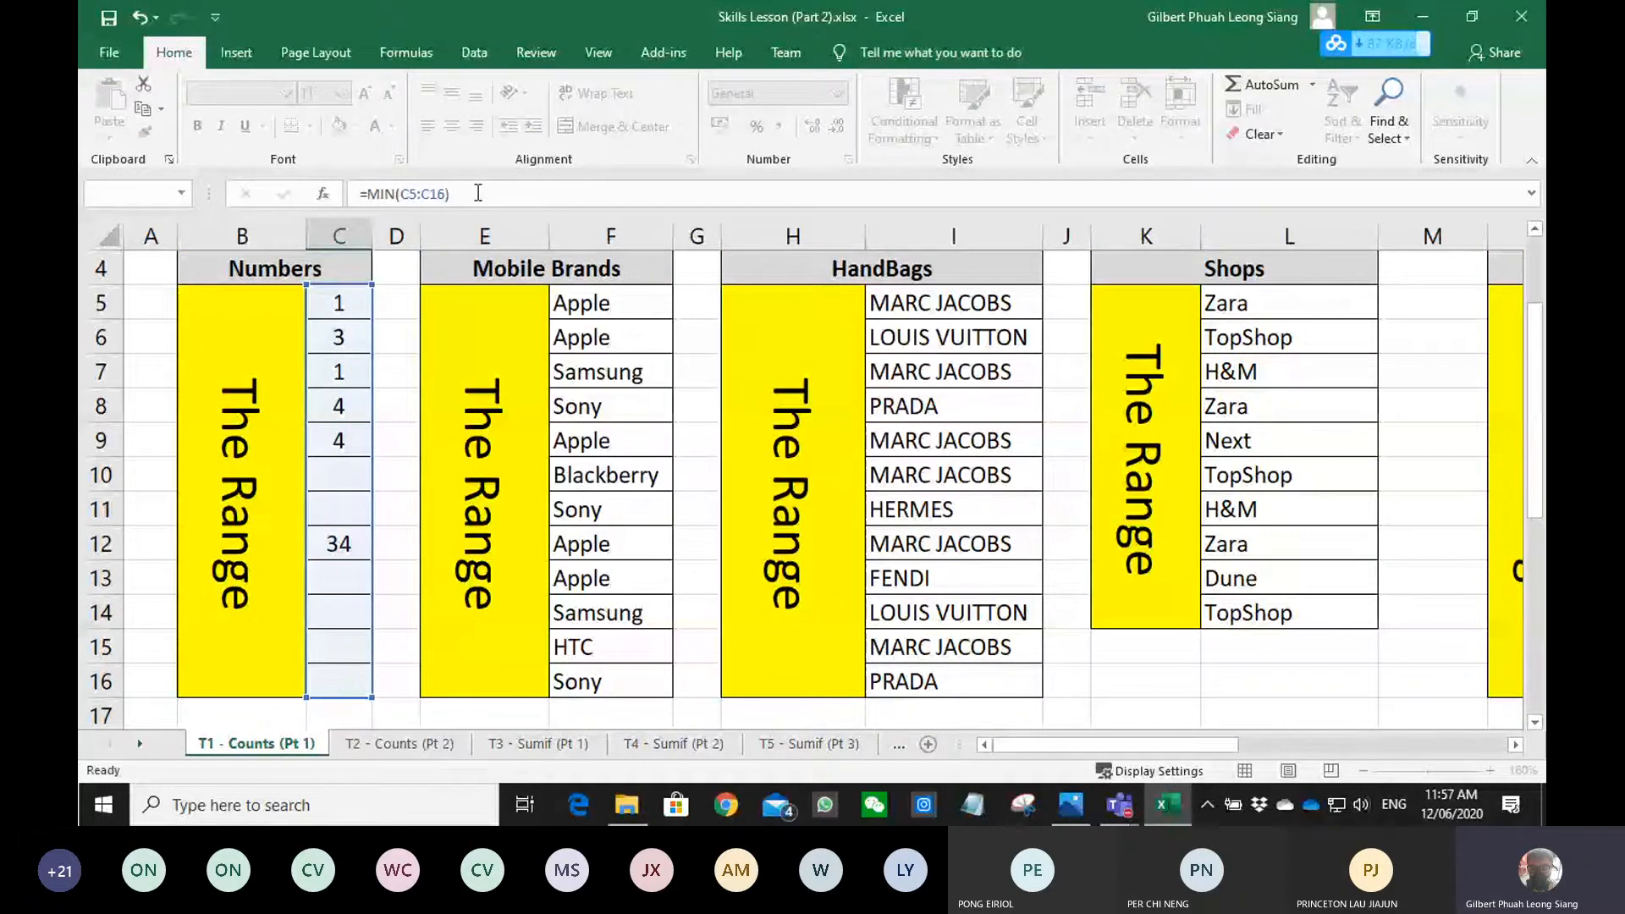
- Calculate the average of the Numbers column in C21 with an AVERAGE formula over C5:C16
text(=ave)
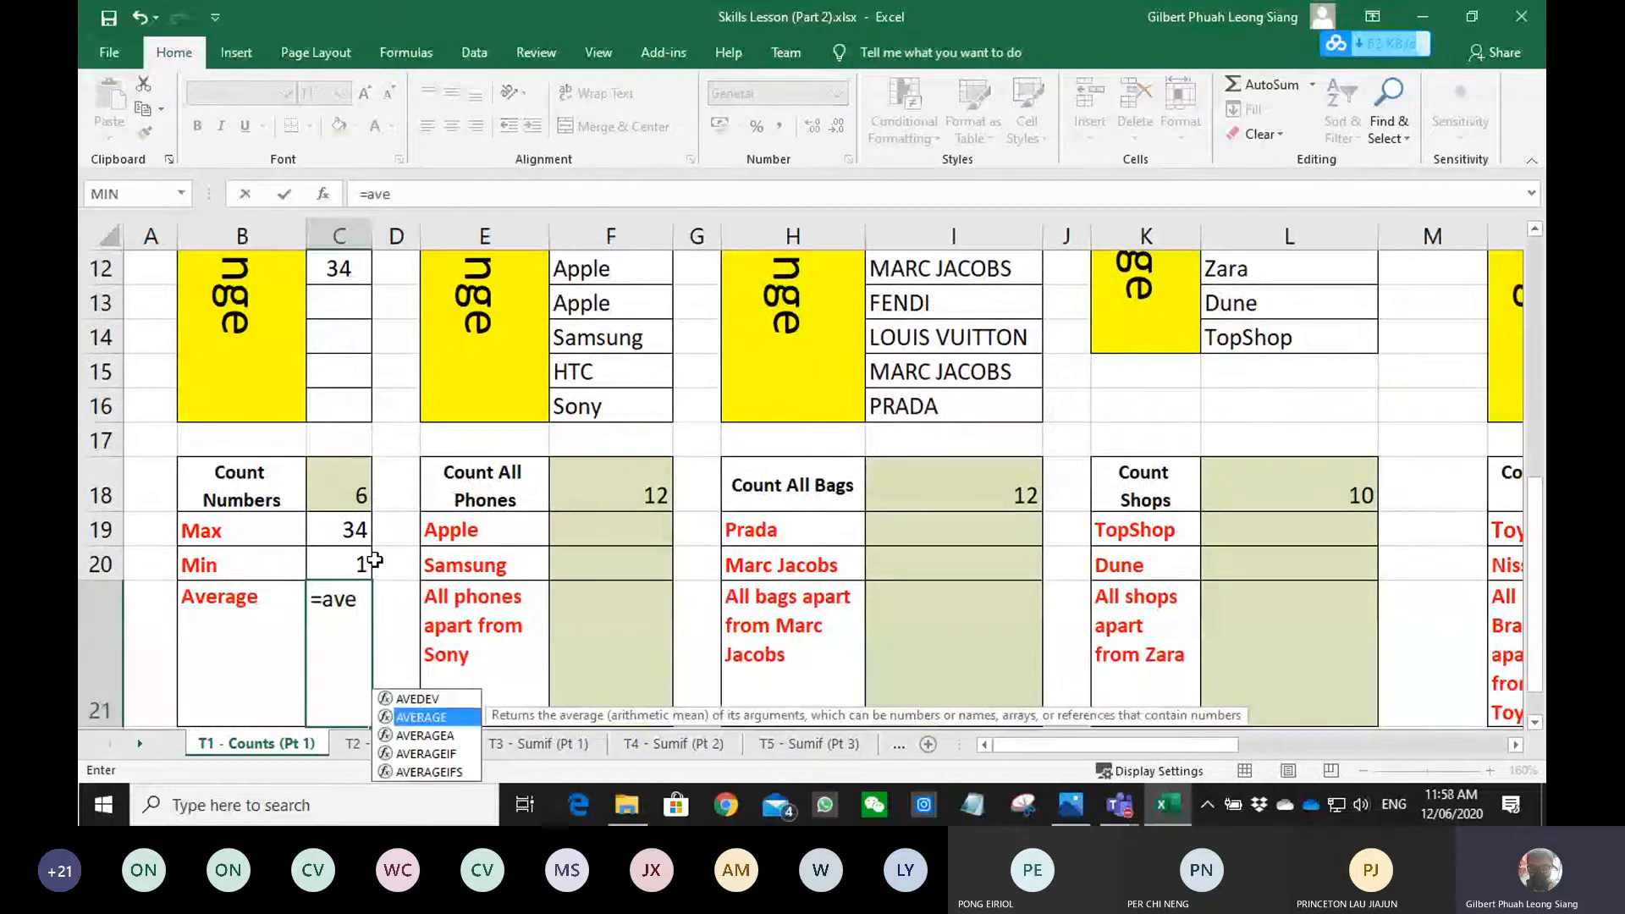
key(Tab)
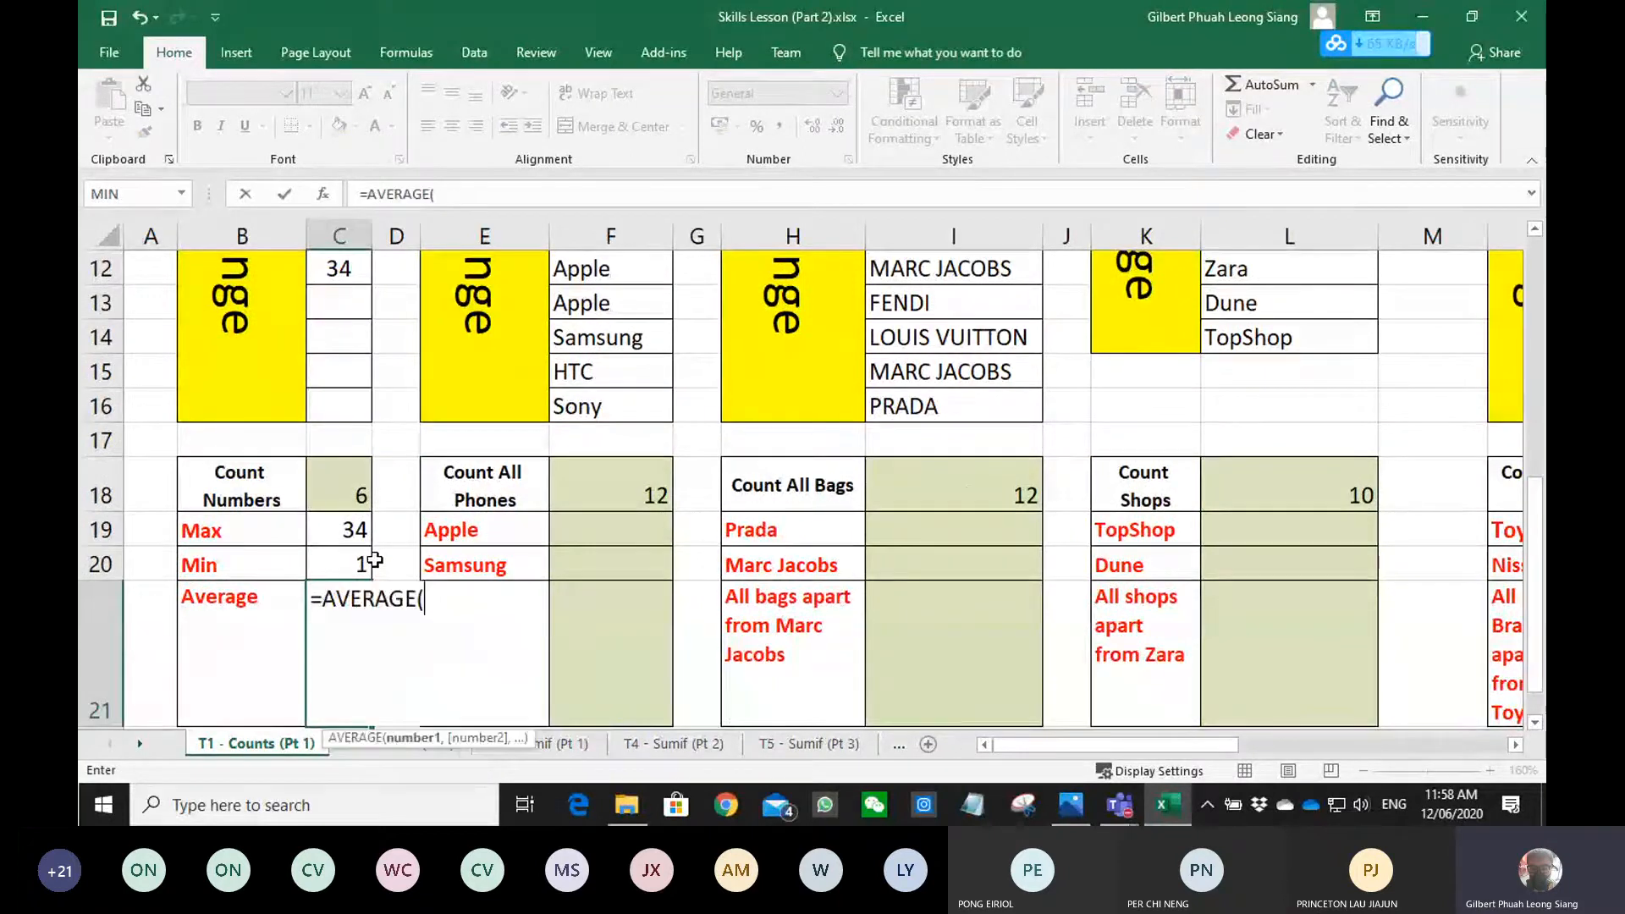
scroll(373, 560, up, 2)
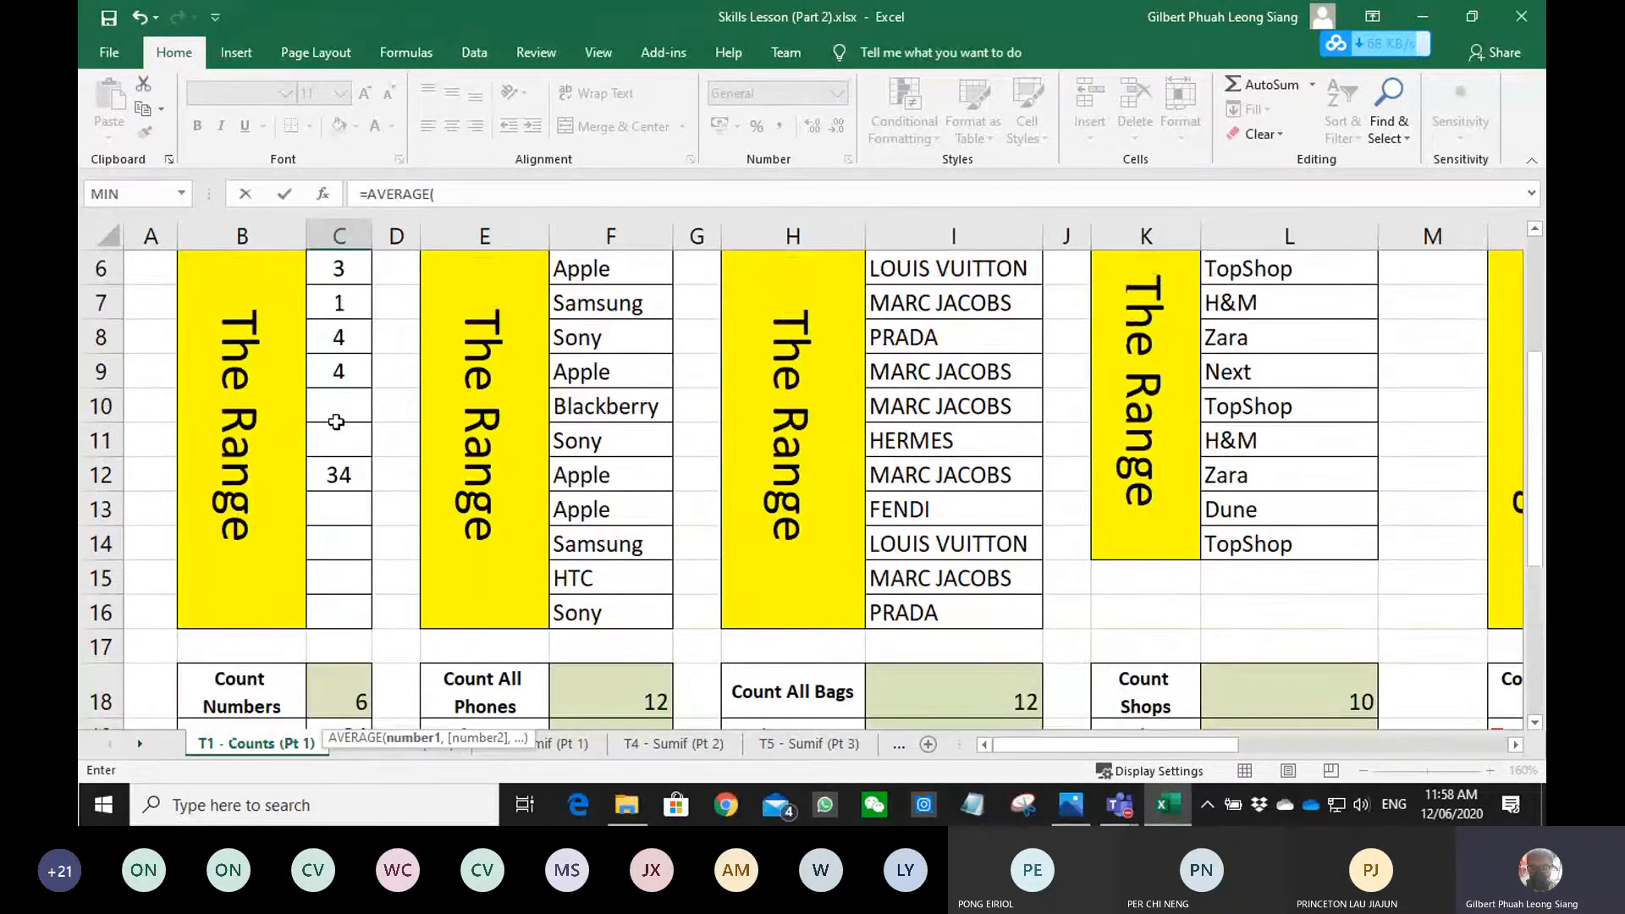
drag(344, 606, 338, 330)
key(Return)
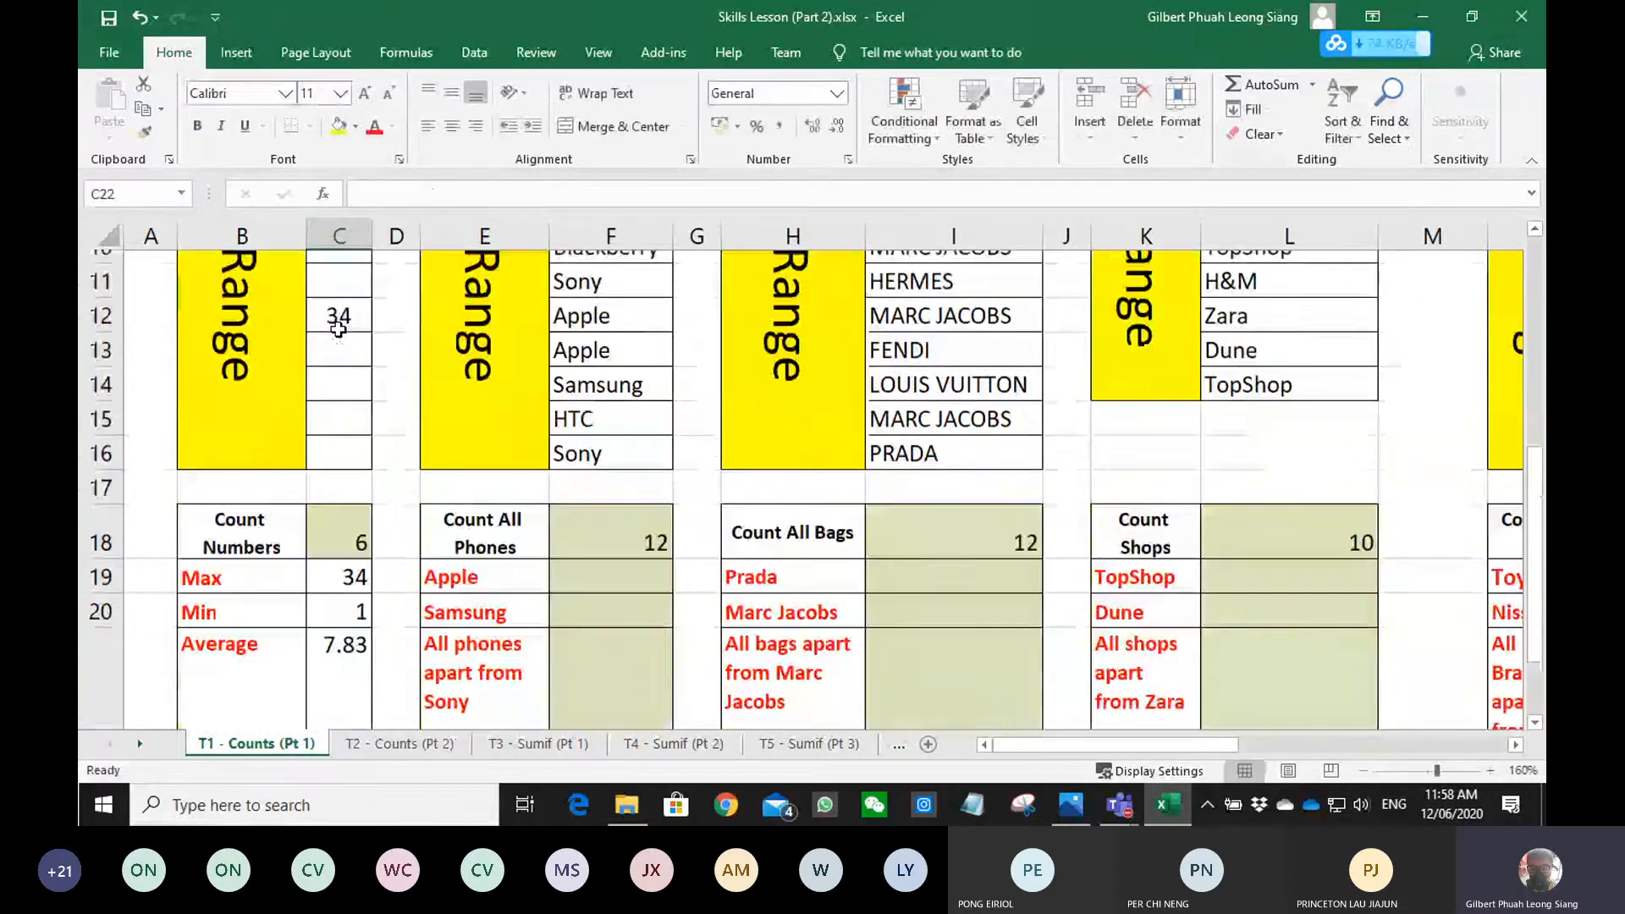
- Count the Apple phones in F19 with a COUNTIF formula over F5:F16, using E19 as the criterion
click(508, 507)
scroll(605, 516, up, 2)
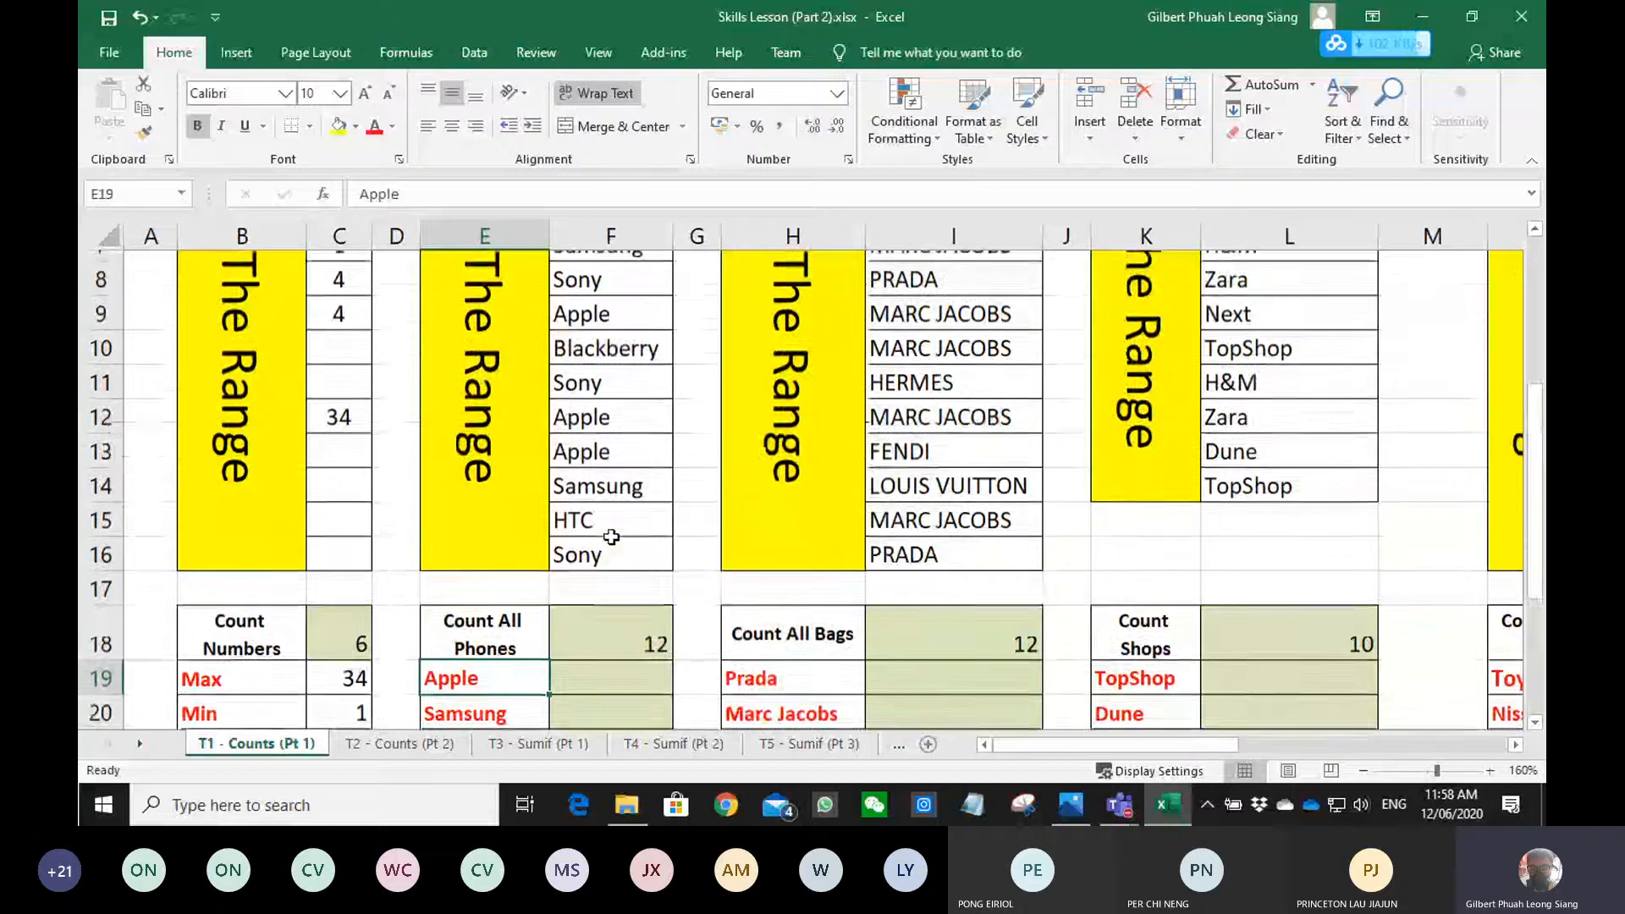
scroll(613, 536, up, 1)
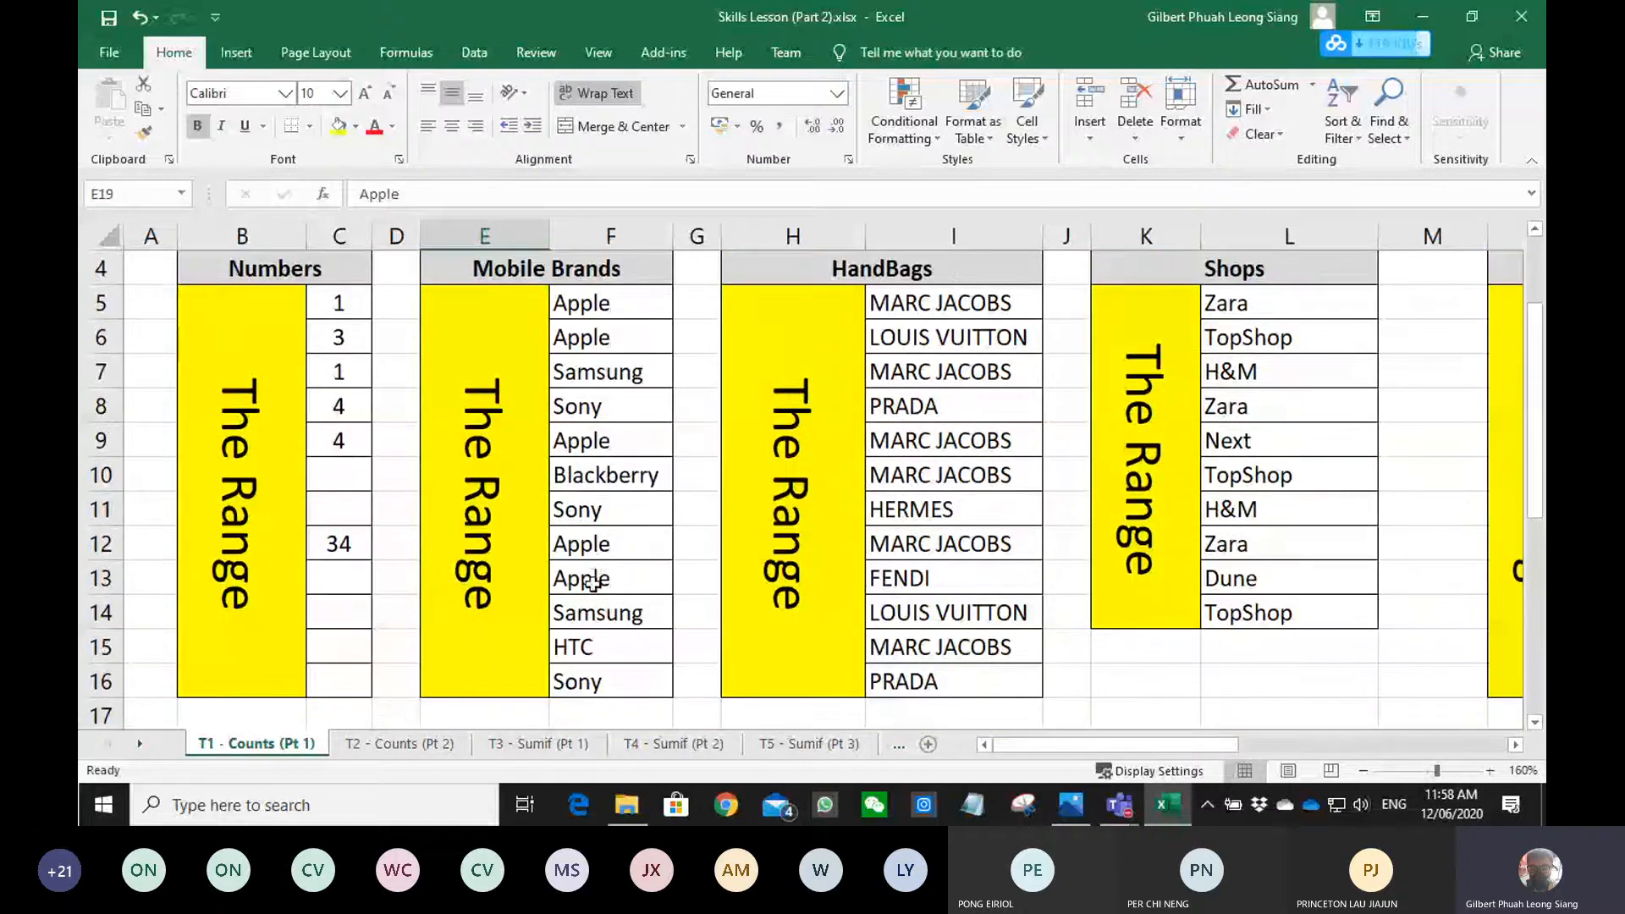
scroll(598, 569, down, 2)
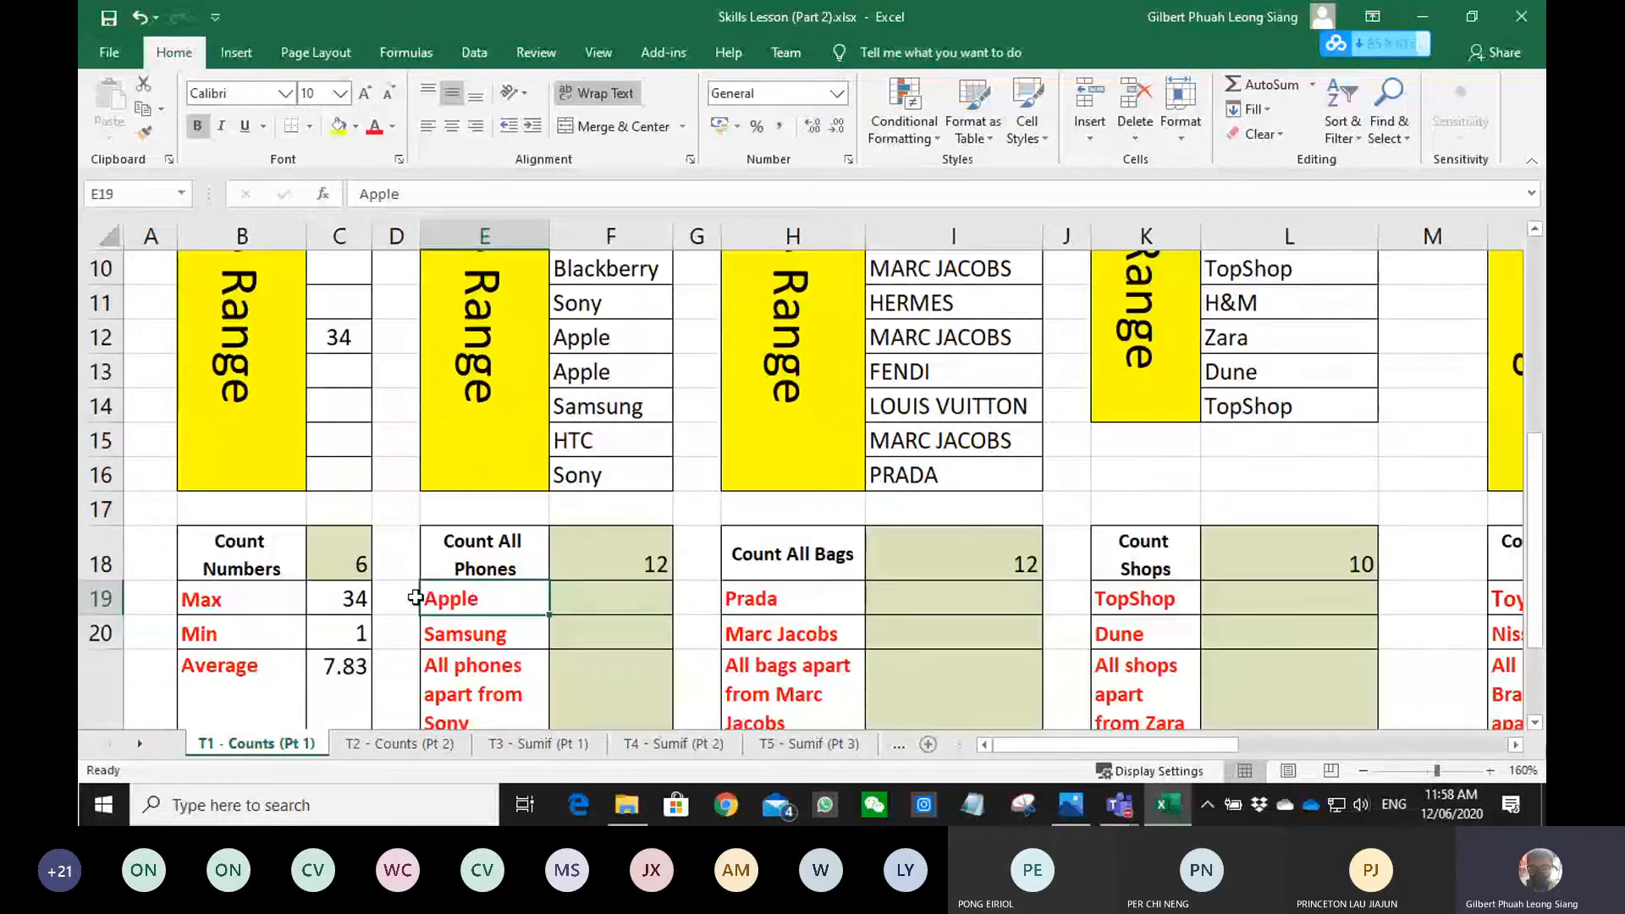
click(606, 592)
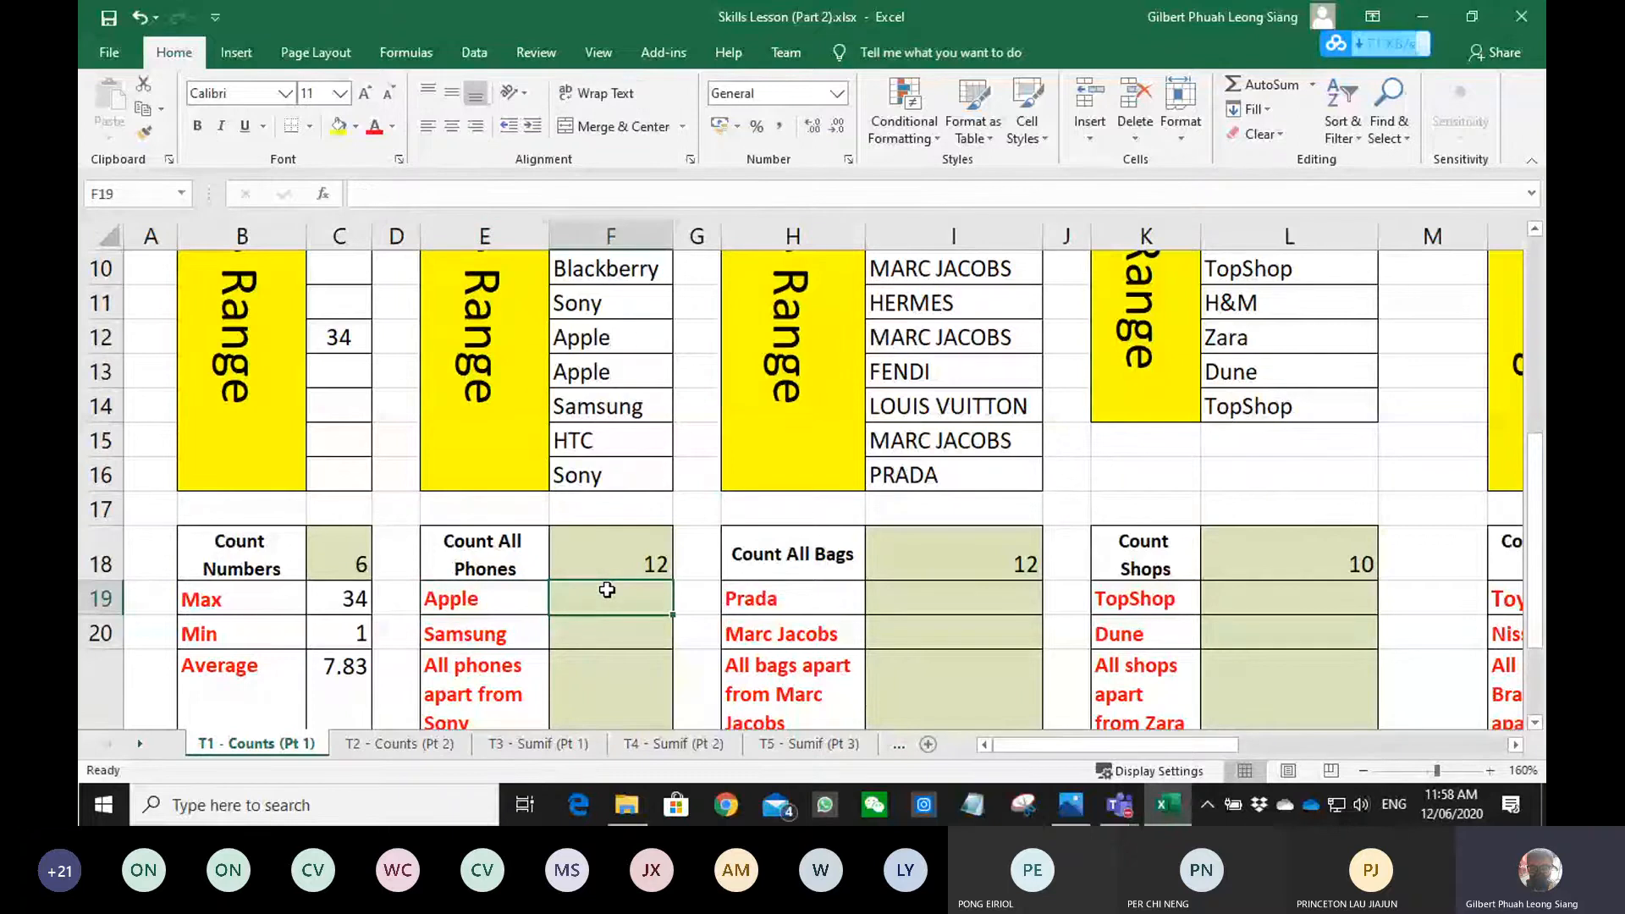
scroll(626, 571, up, 2)
scroll(635, 567, down, 2)
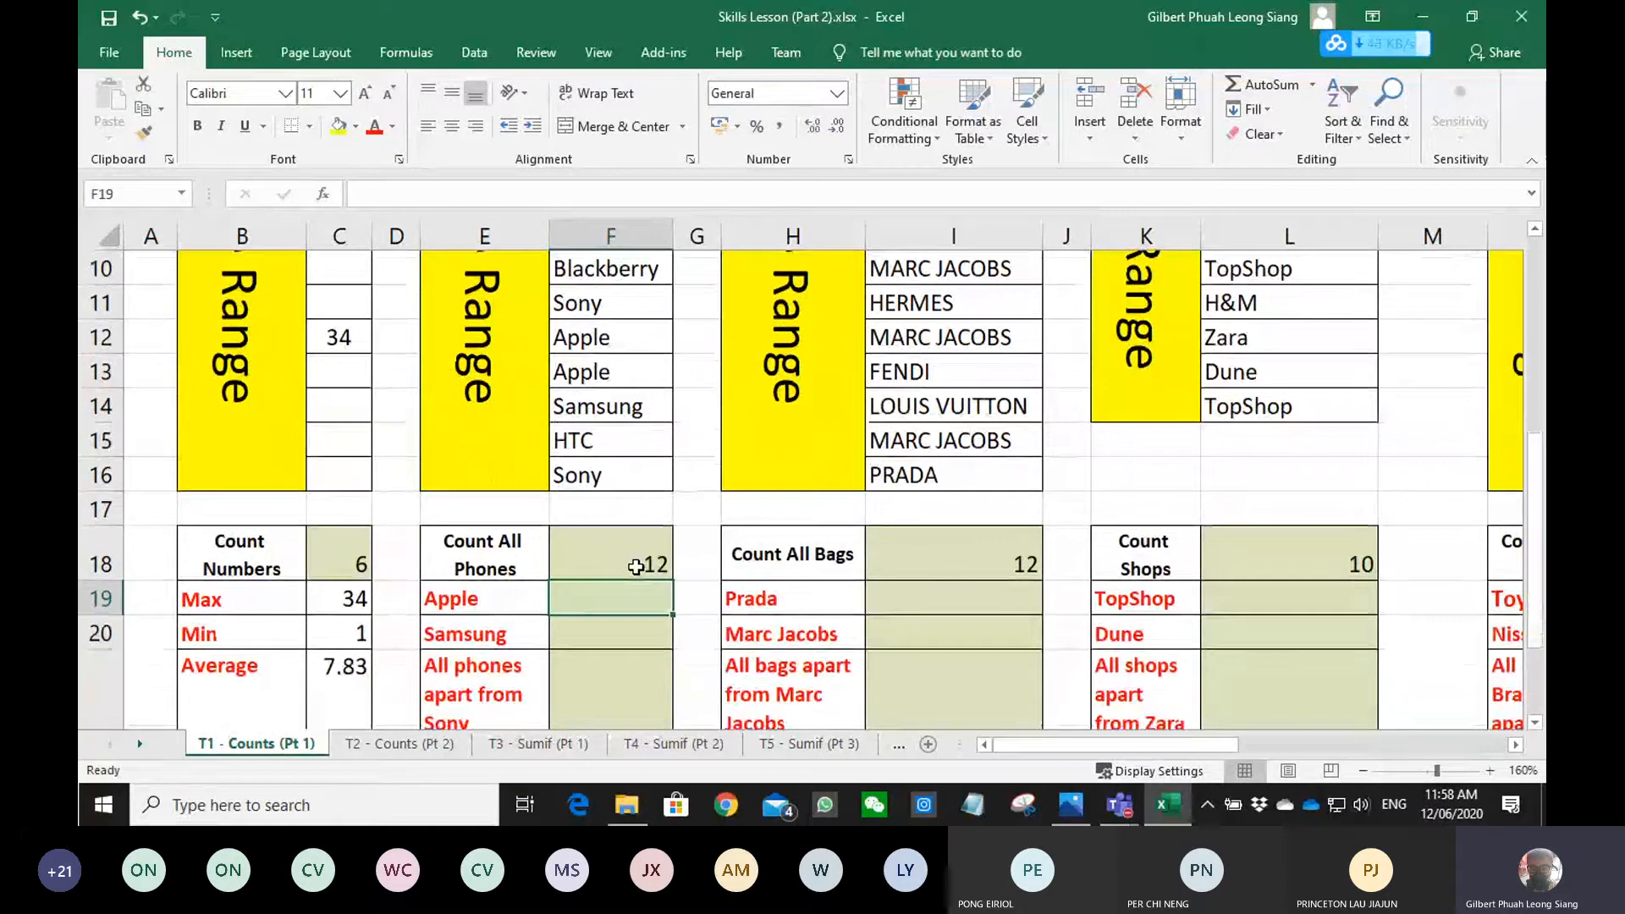
text(=)
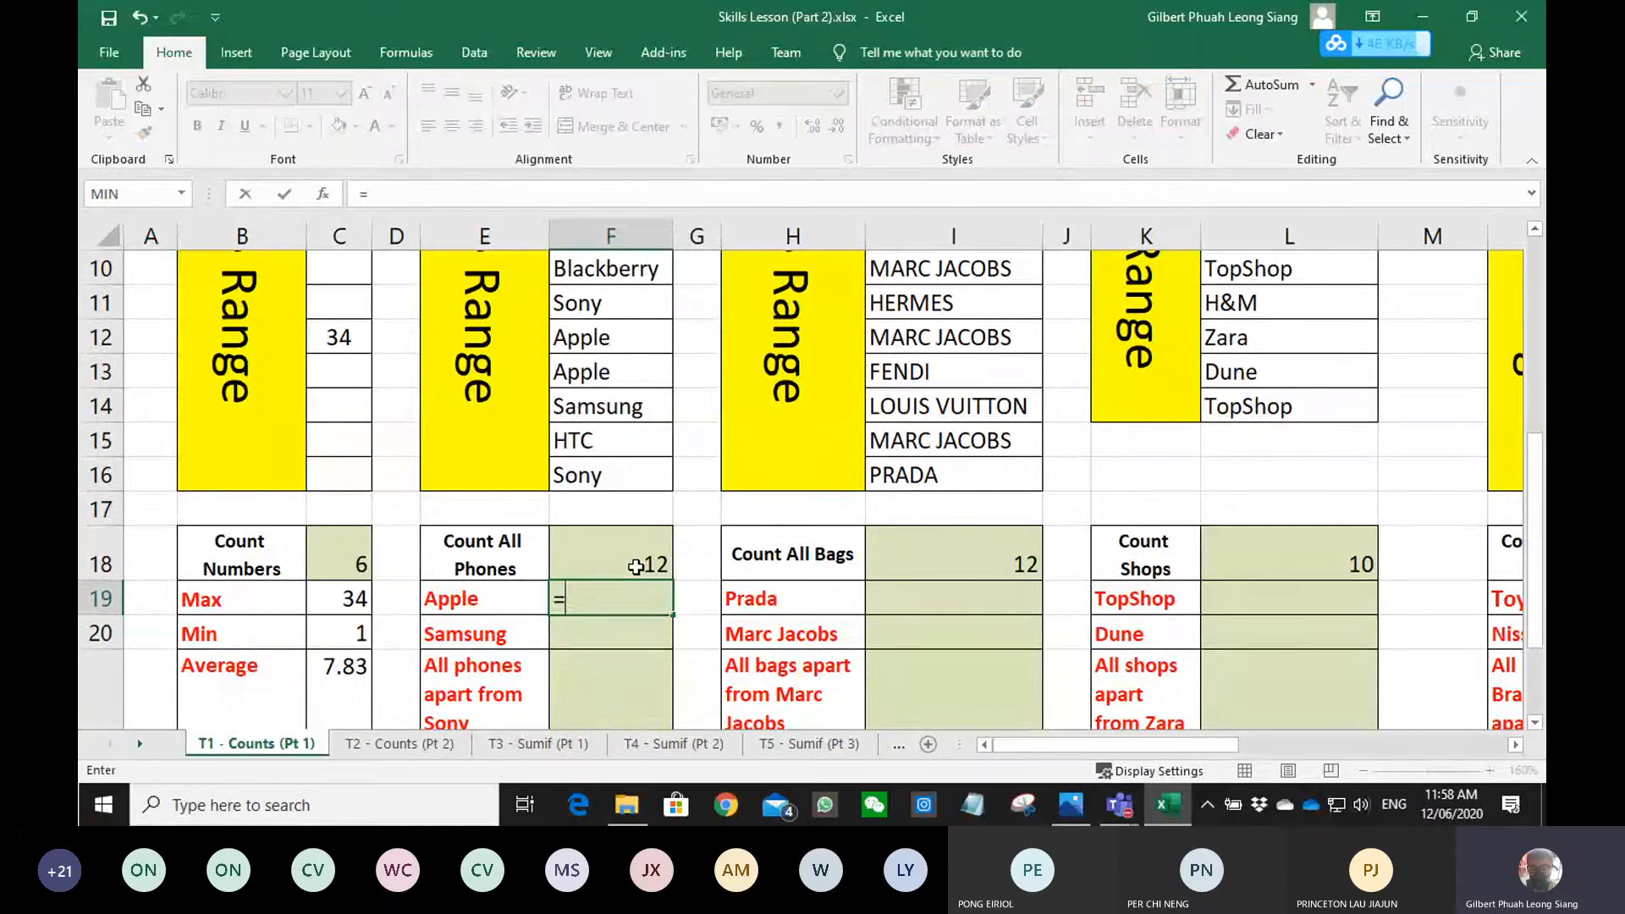
text(count)
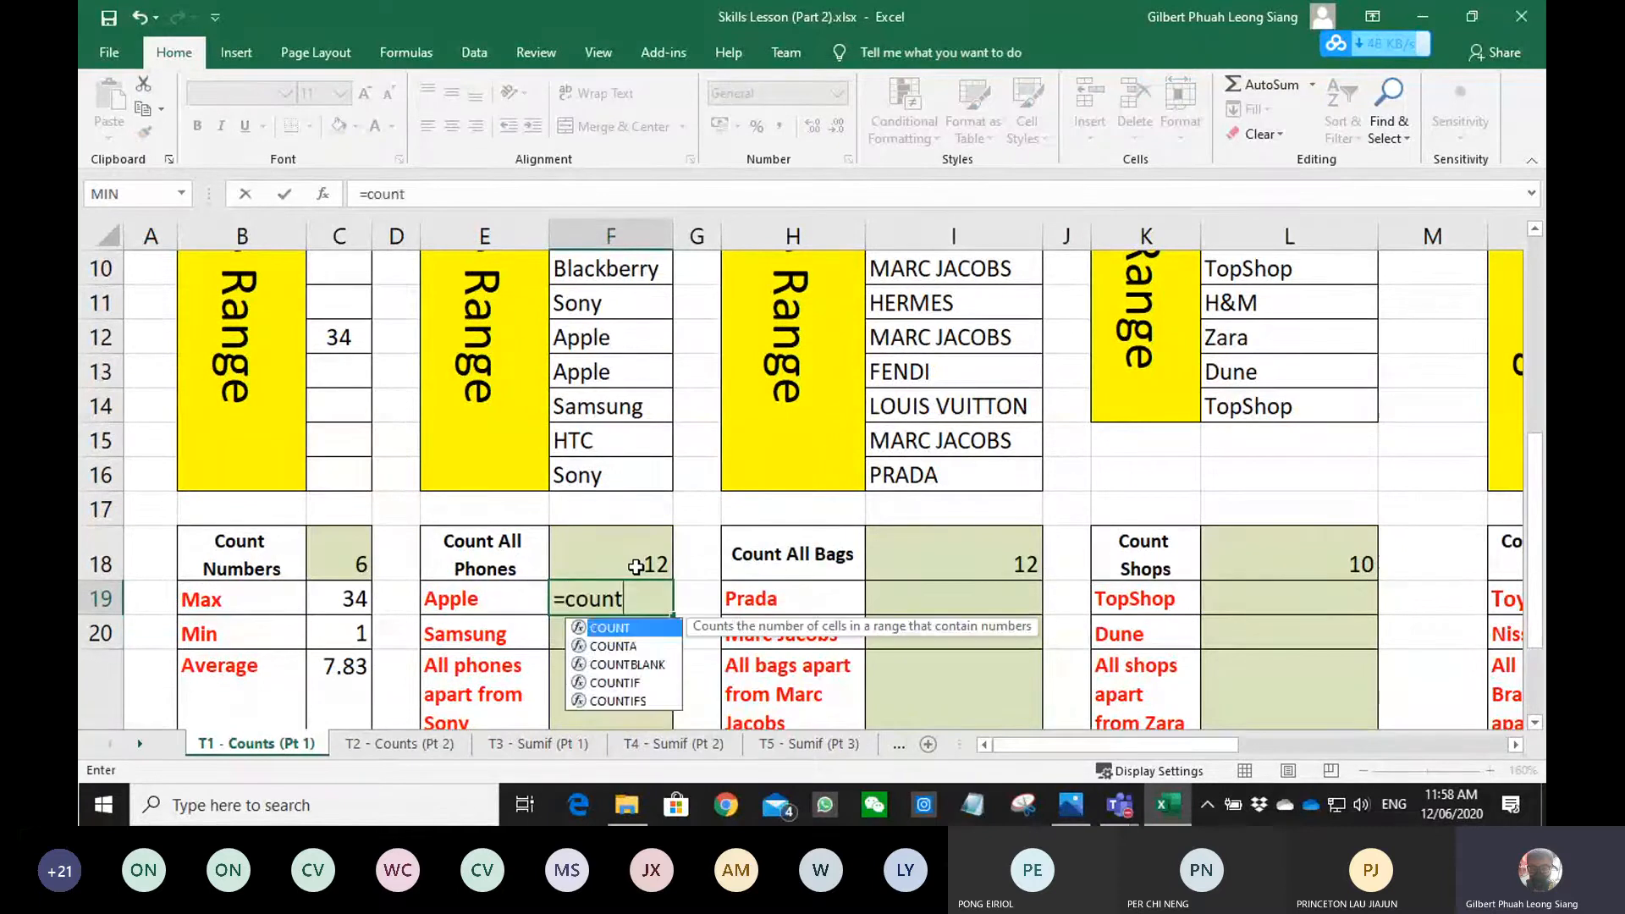
text(if)
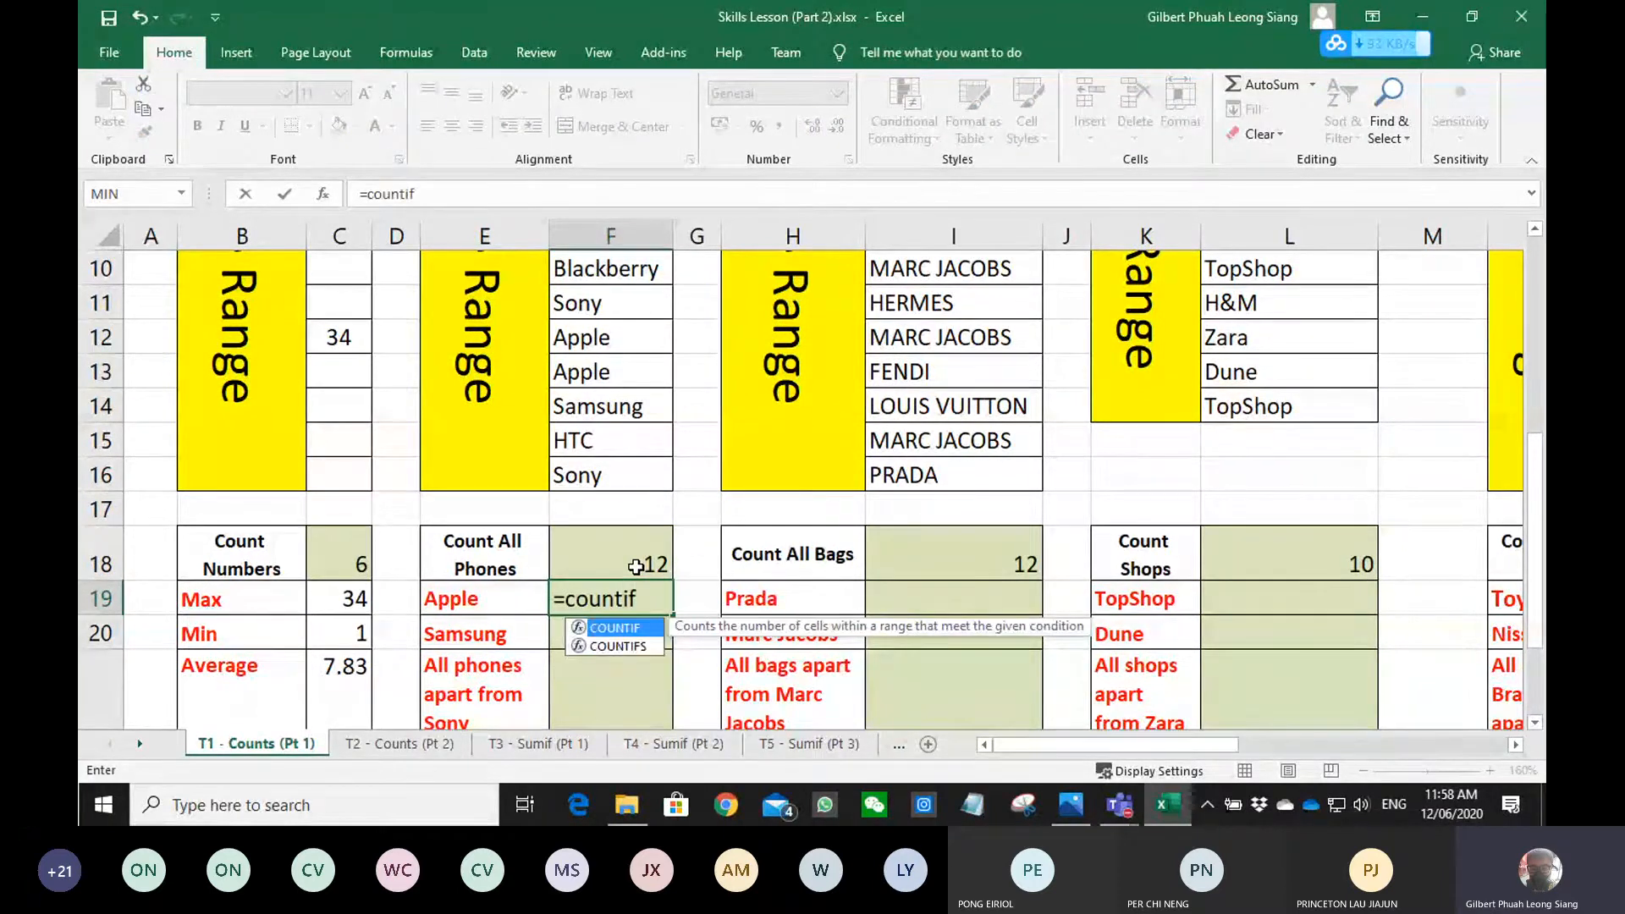
text(()
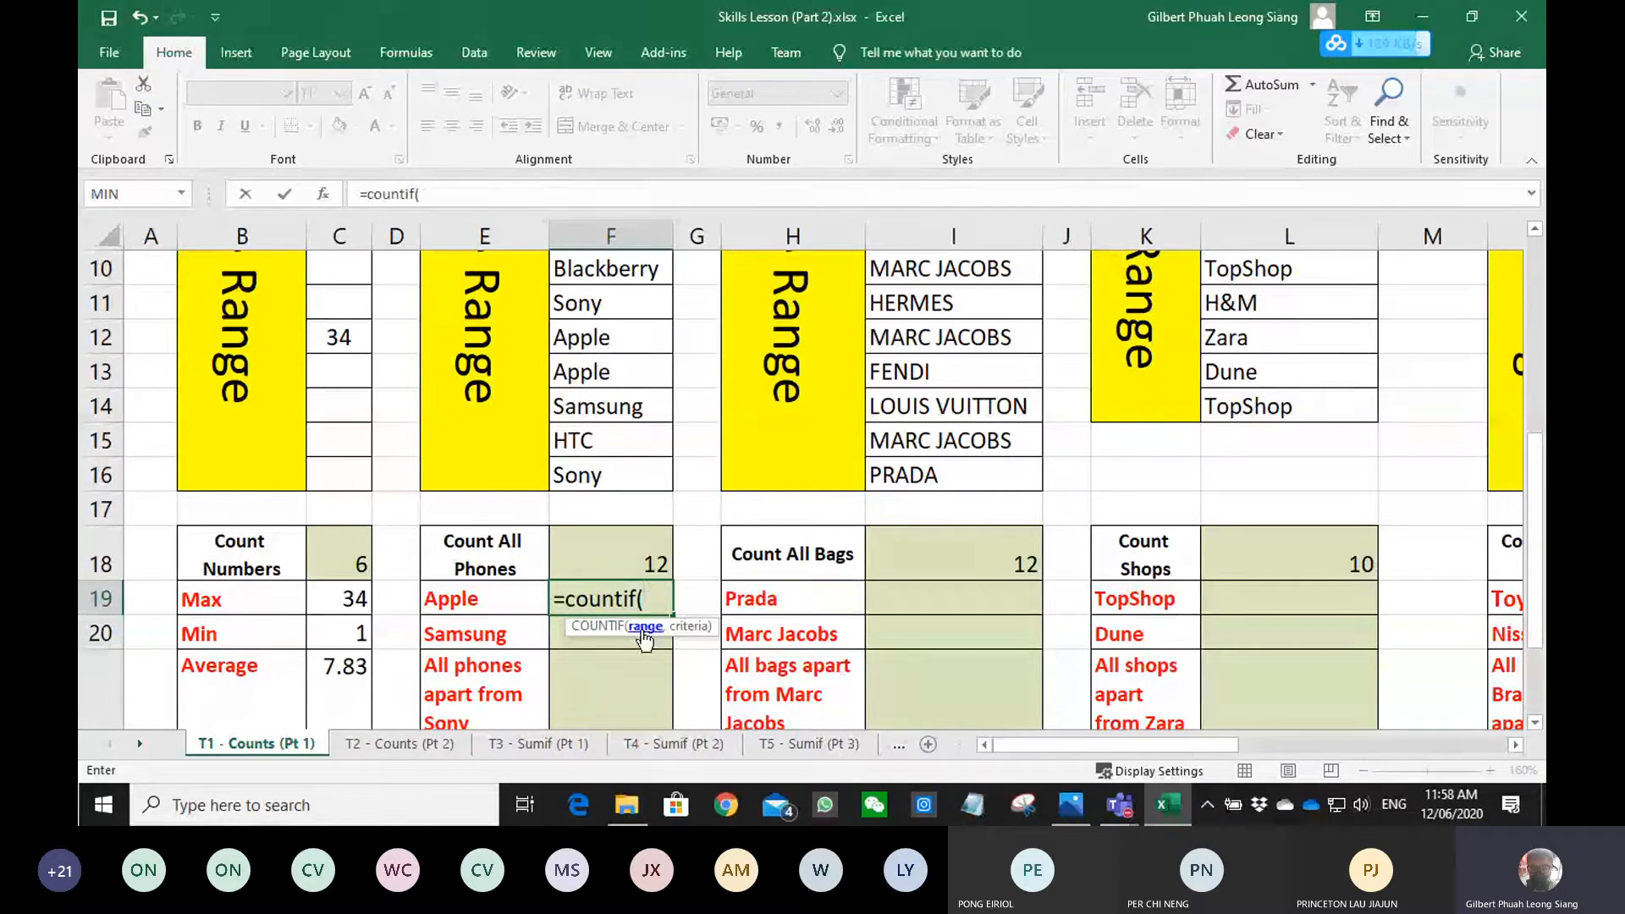
drag(611, 474, 611, 288)
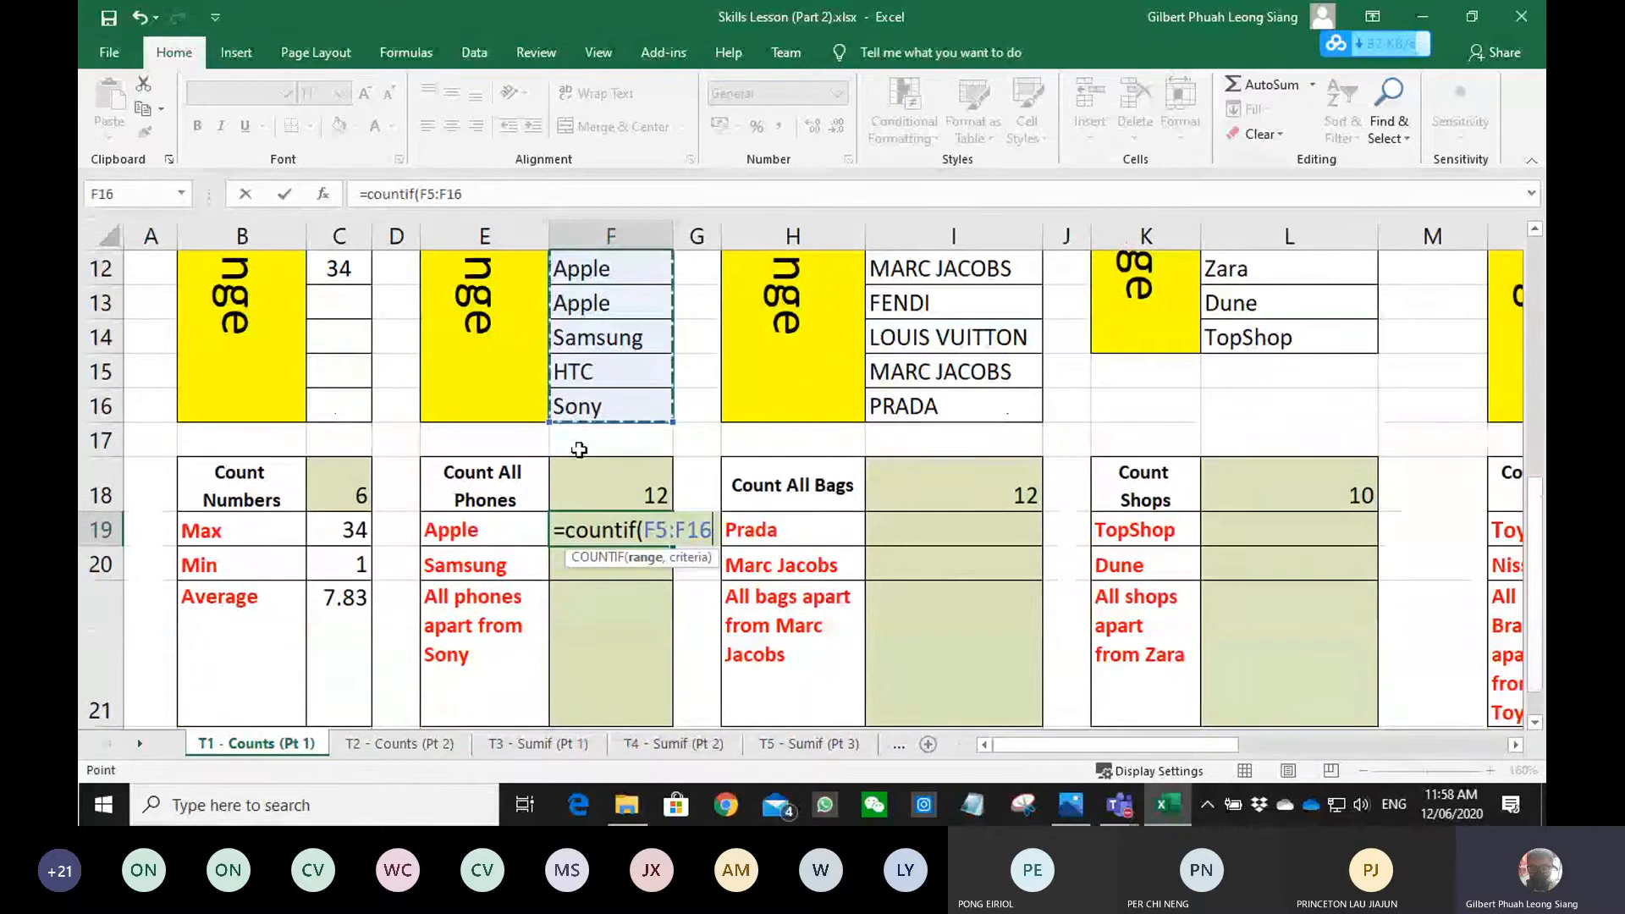
text(,)
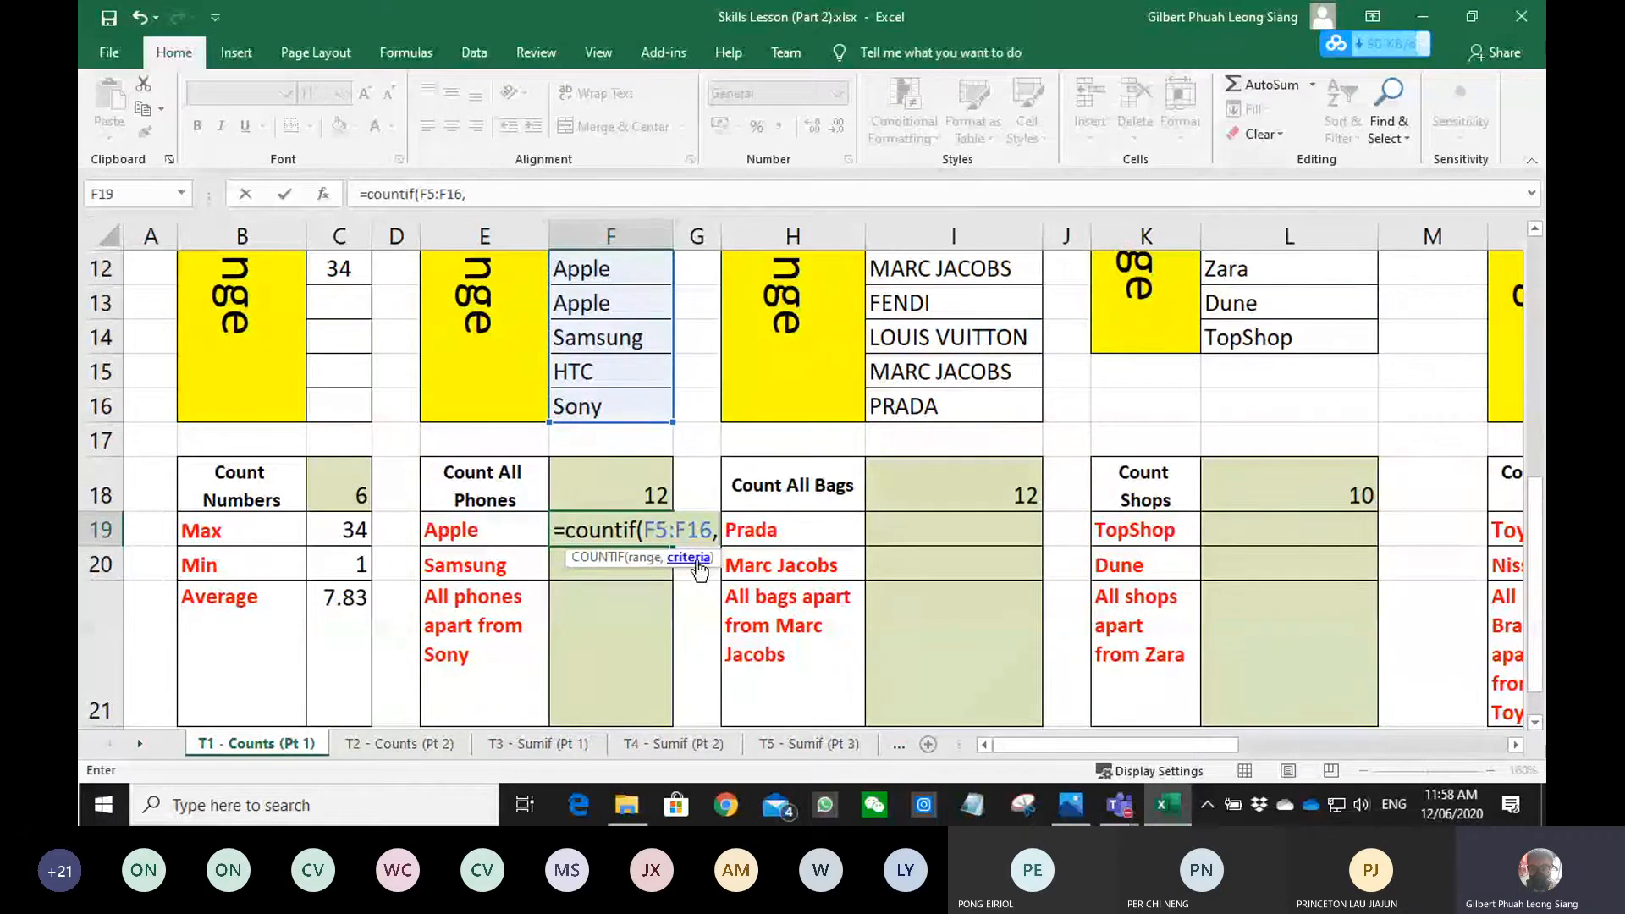
click(457, 530)
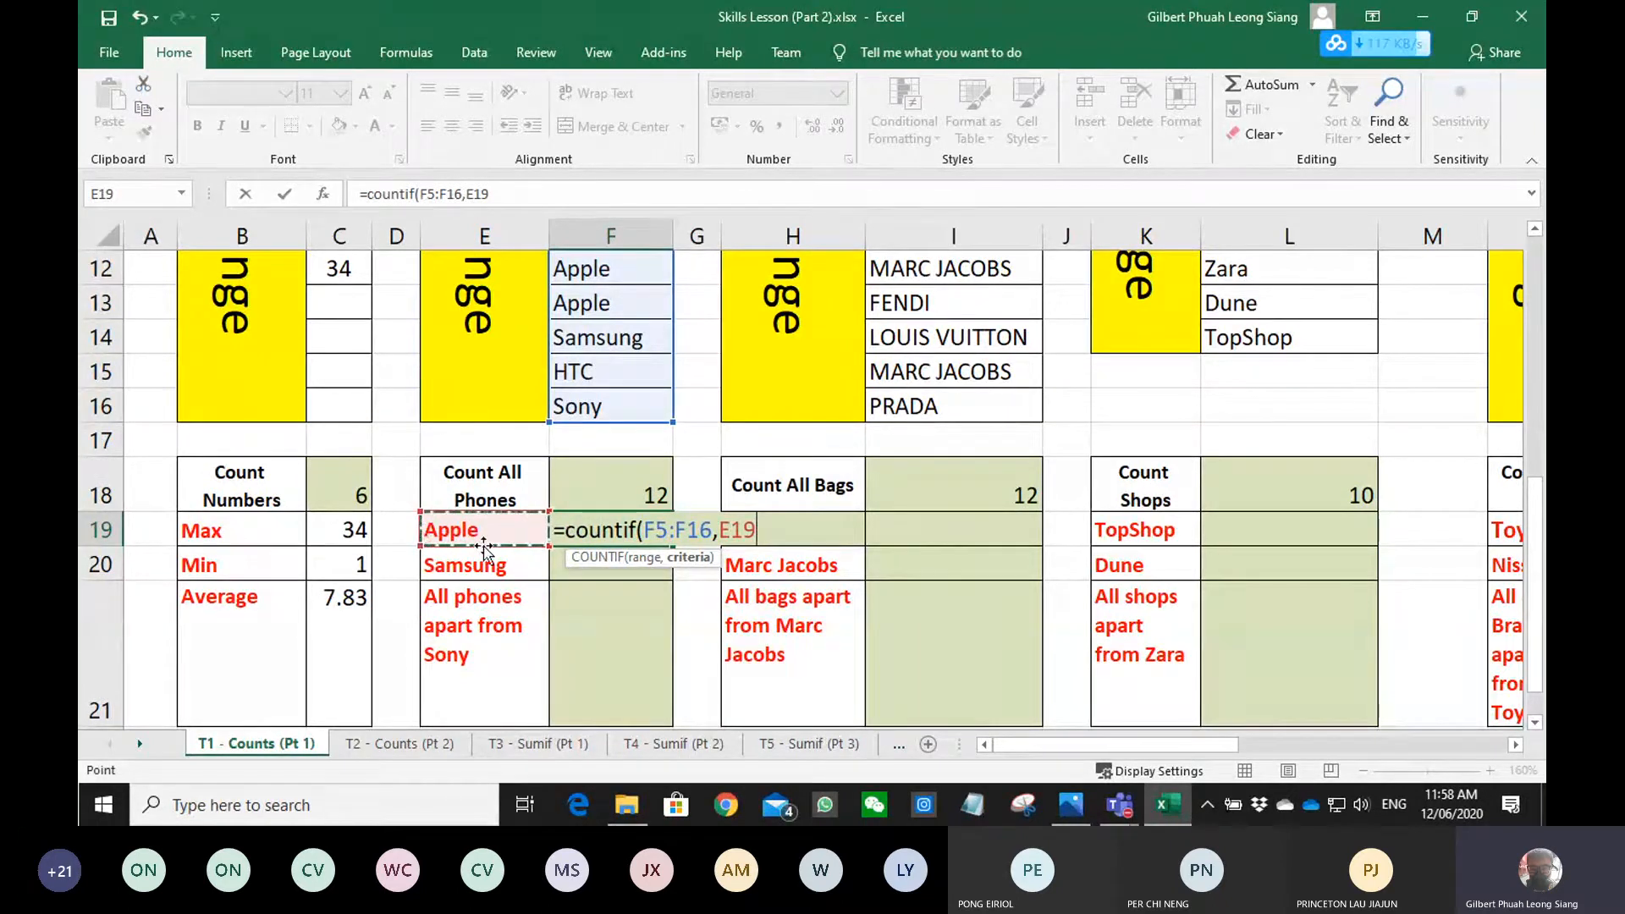
key(Return)
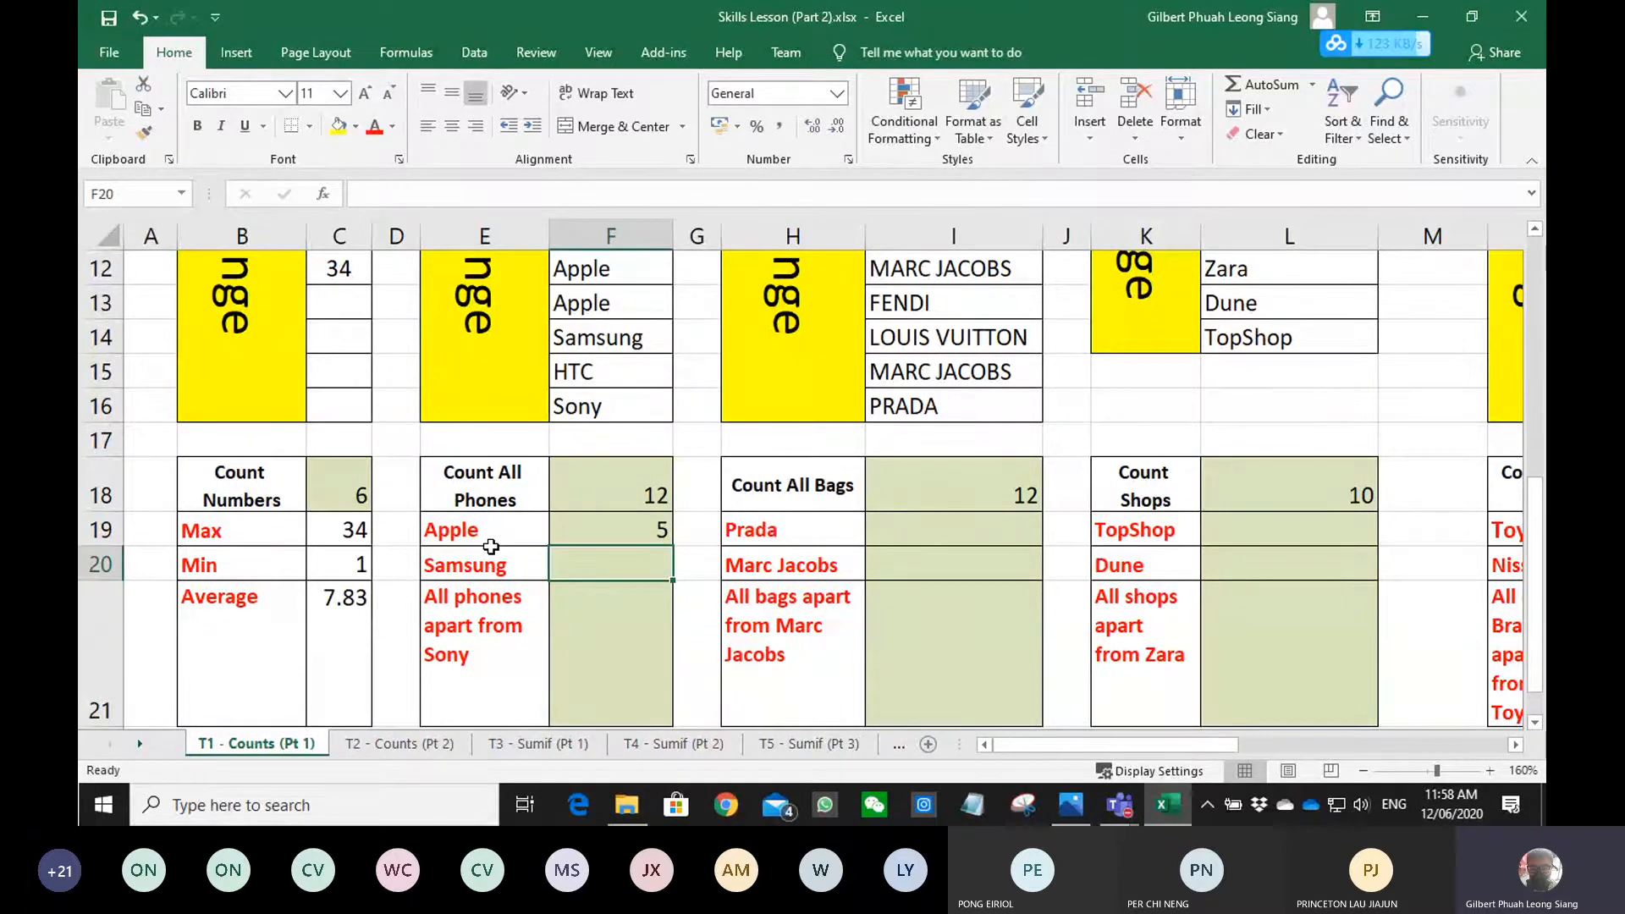
- Review the COUNTIF formula in F19 against its highlighted Mobile Brands range and Apple criterion cell
key(ctrl+apostrophe)
scroll(590, 480, up, 3)
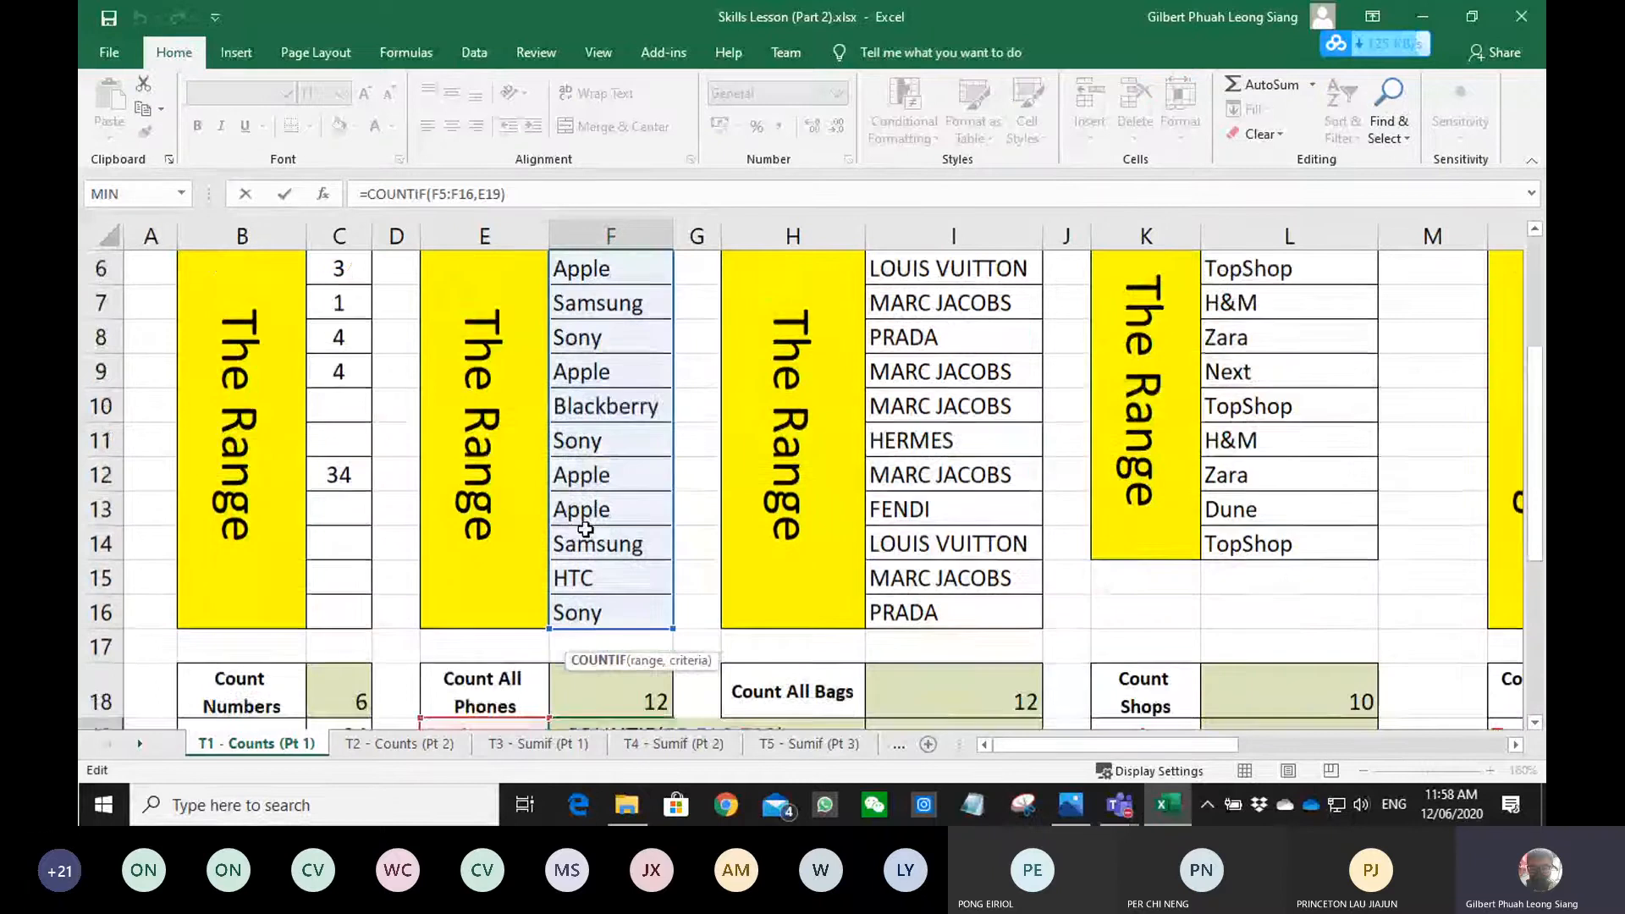
scroll(591, 481, up, 2)
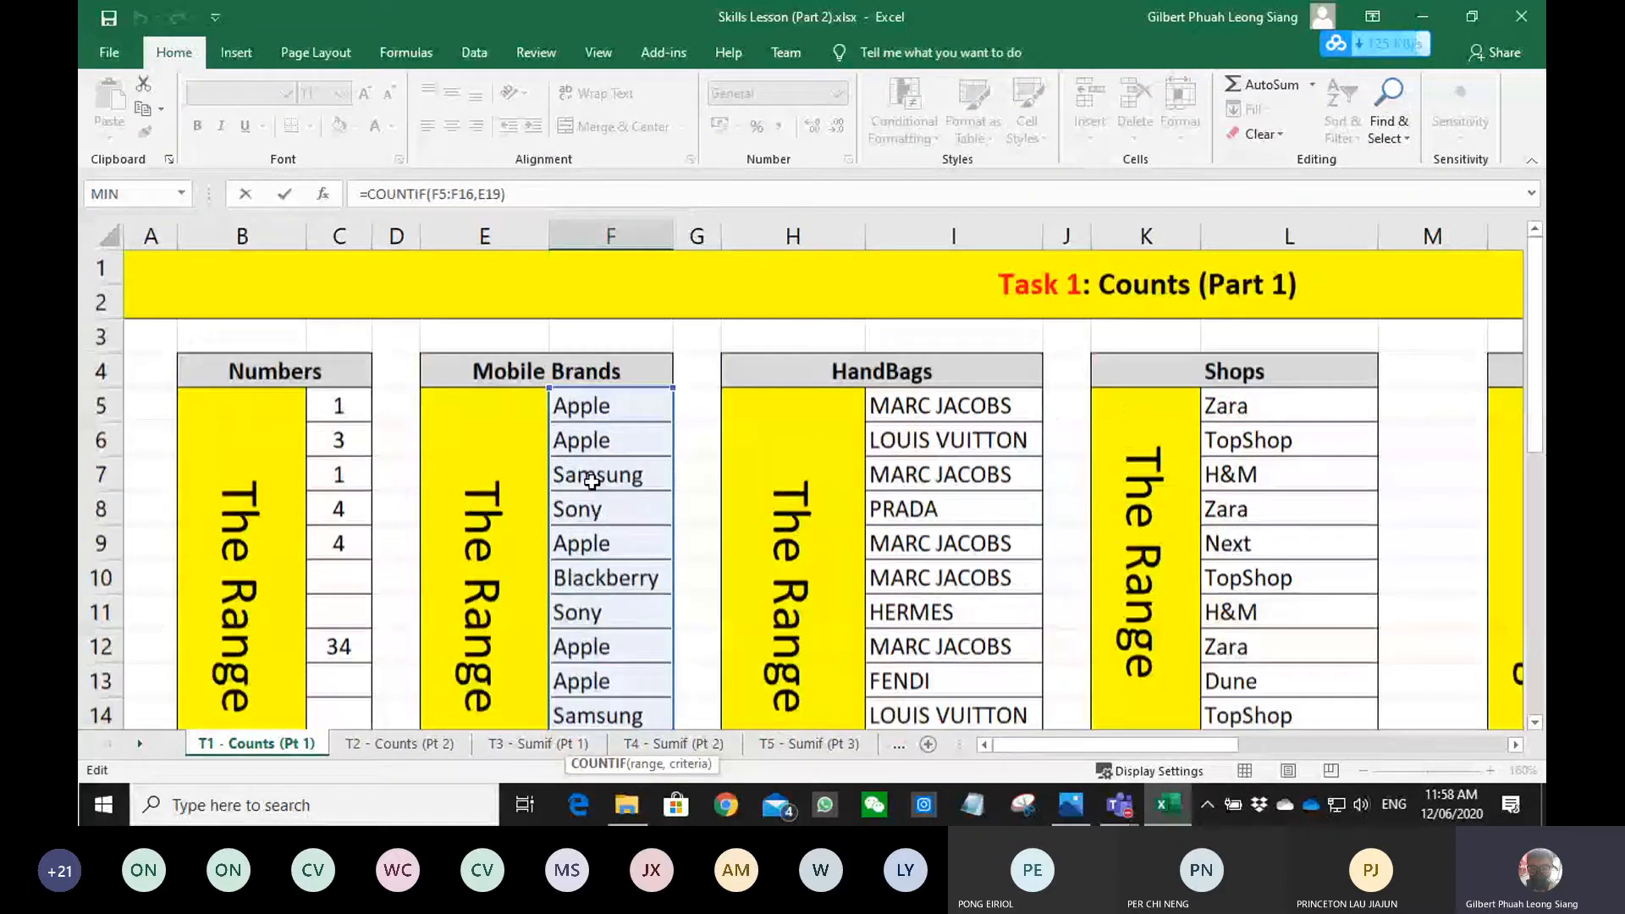
scroll(591, 480, down, 1)
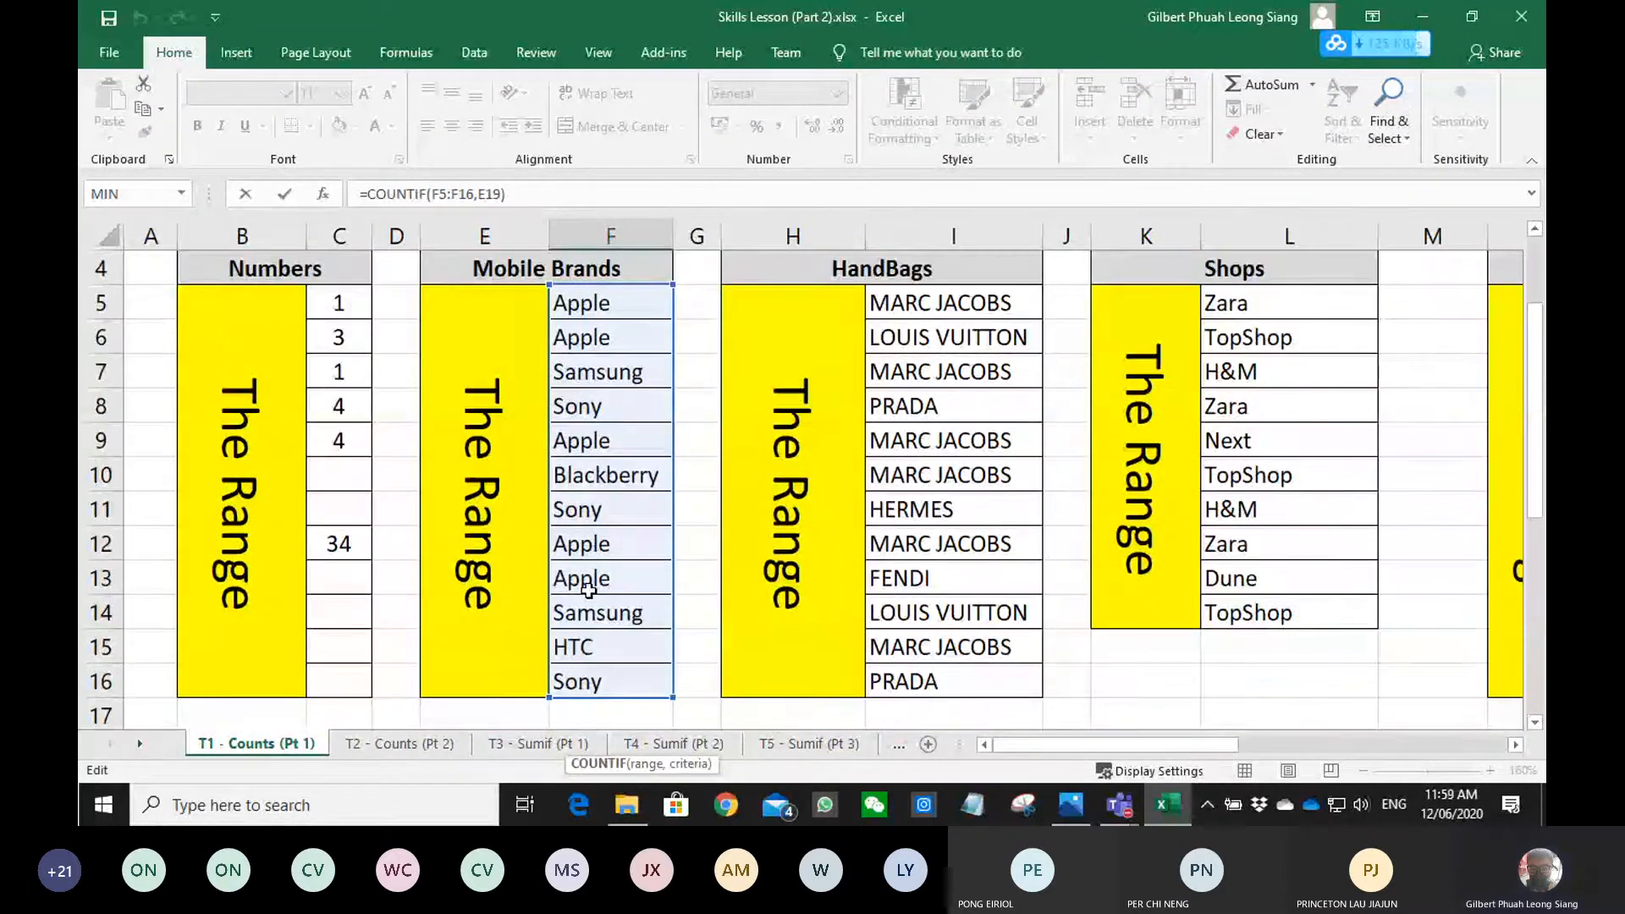
scroll(588, 589, down, 3)
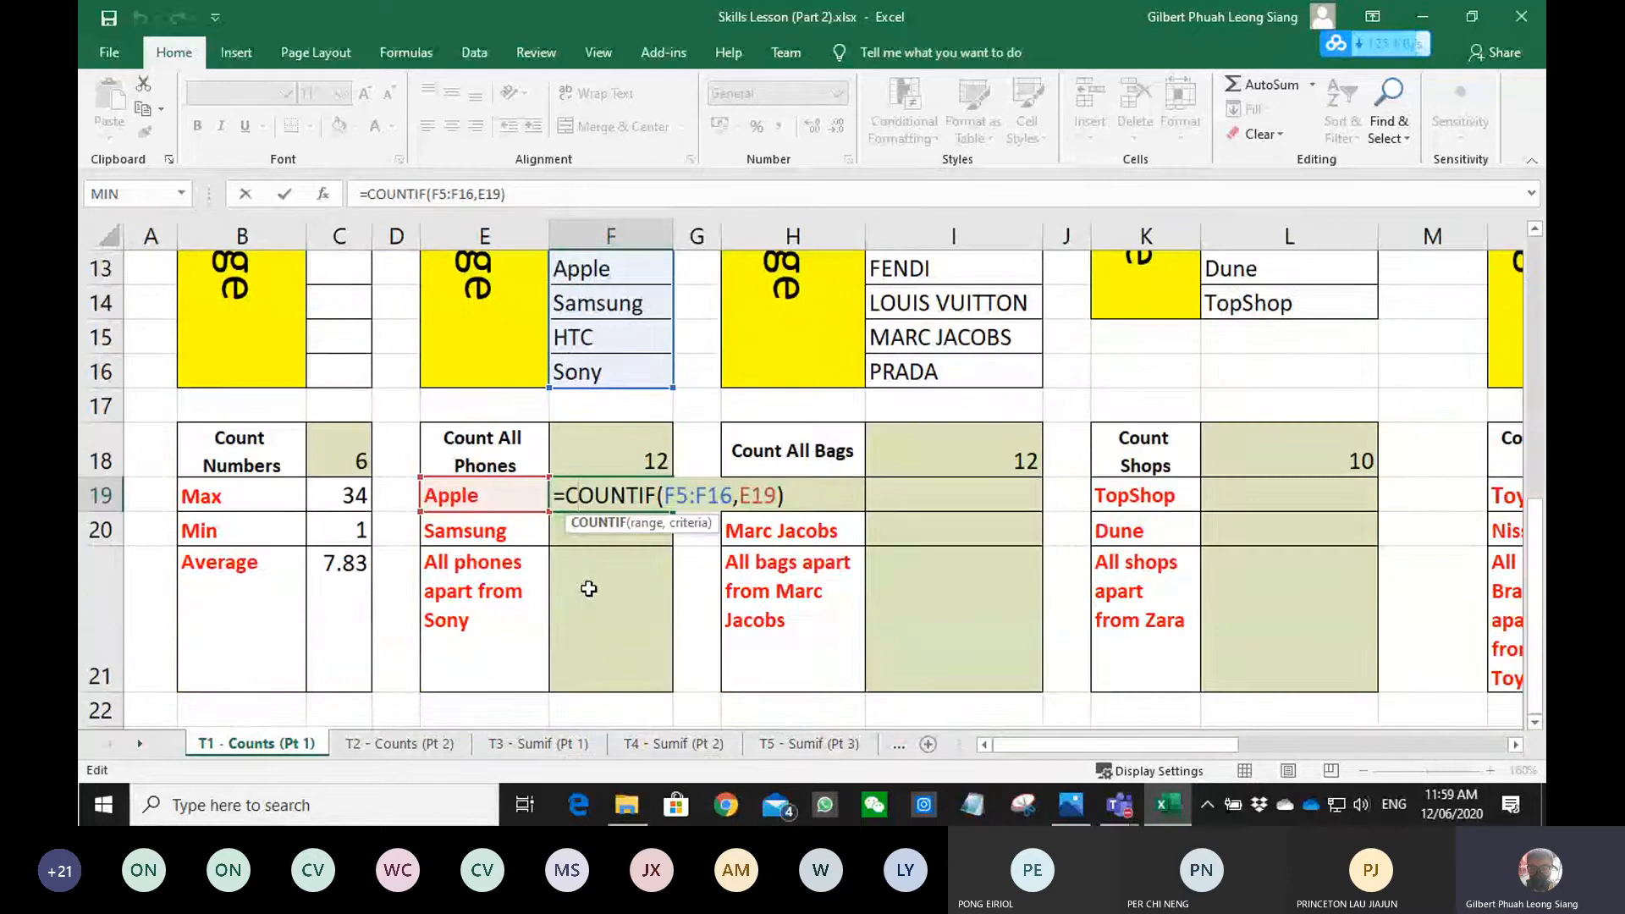
key(Return)
- Fill the COUNTIF formula from F19 down to F20 for Samsung and check it against the Mobile Brands list
click(656, 498)
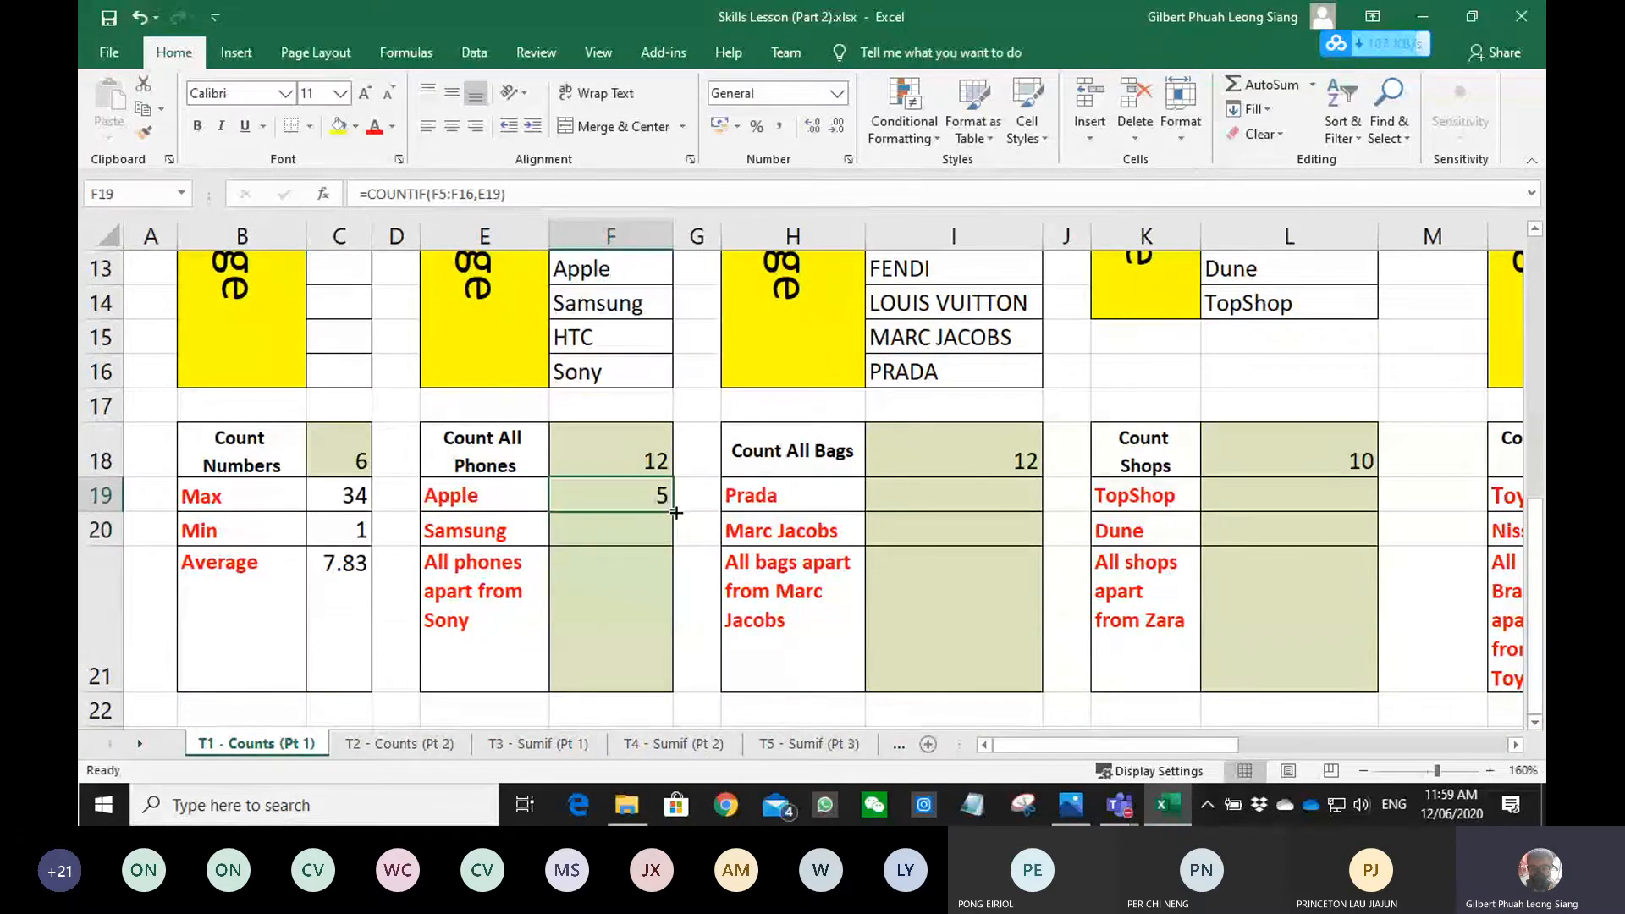
drag(676, 513, 673, 535)
click(616, 530)
scroll(617, 530, up, 1)
scroll(626, 440, up, 1)
scroll(636, 476, down, 1)
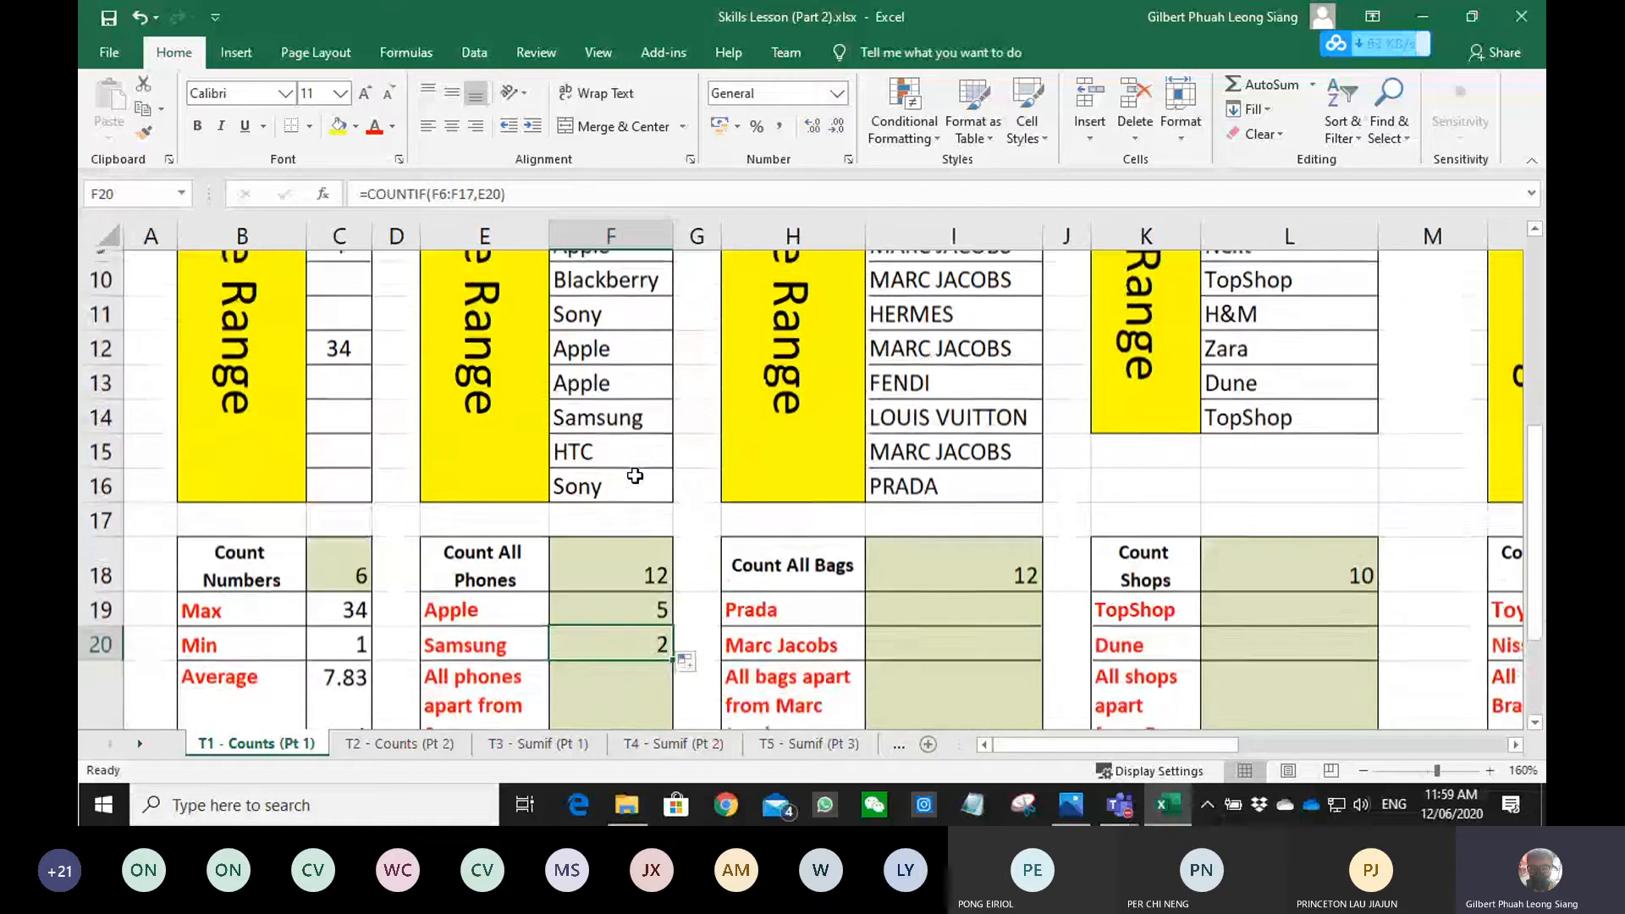
scroll(634, 477, down, 1)
- Enter a COUNTIF formula over F5:F16 with an empty quoted criterion in F21, leaving the label in E21 as it was
click(605, 595)
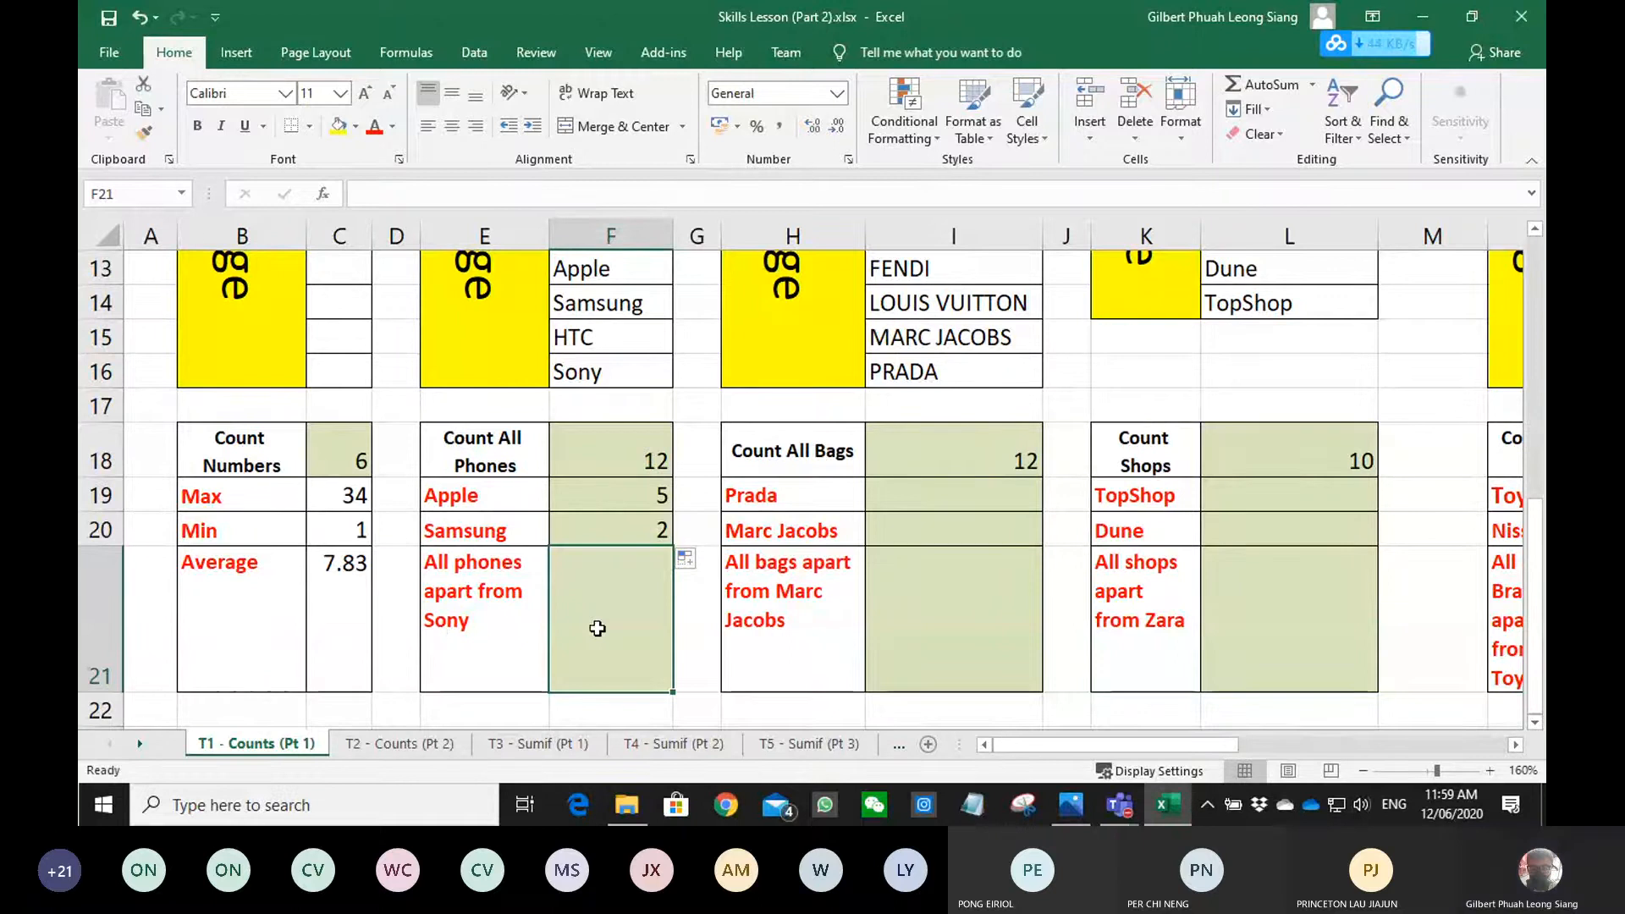
text(=countif()
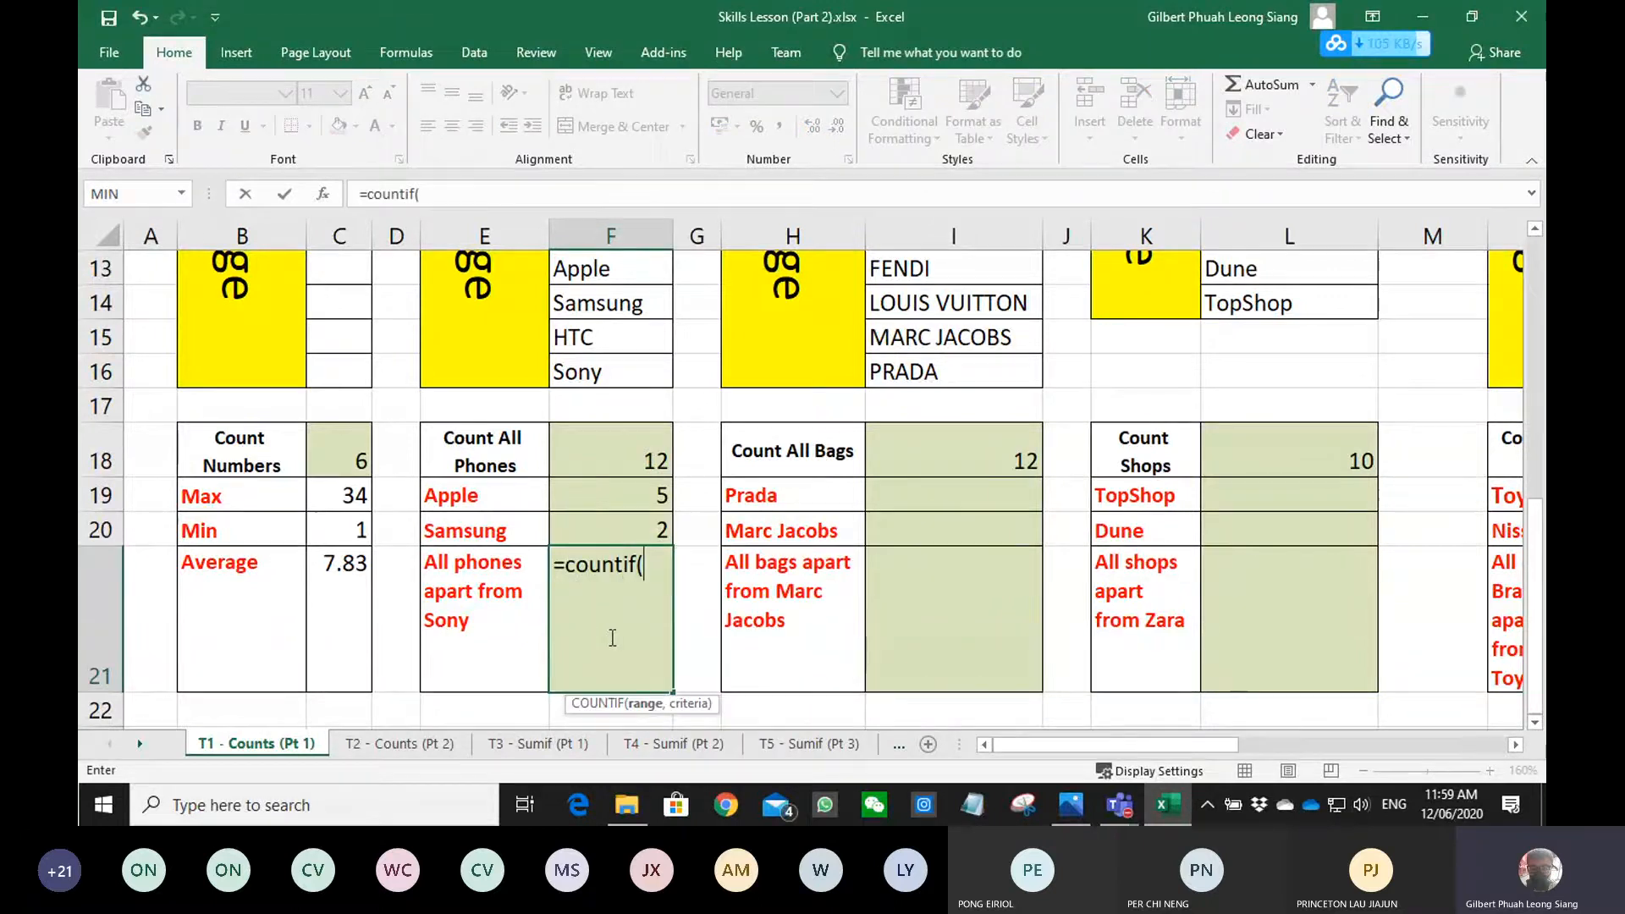
scroll(602, 621, up, 1)
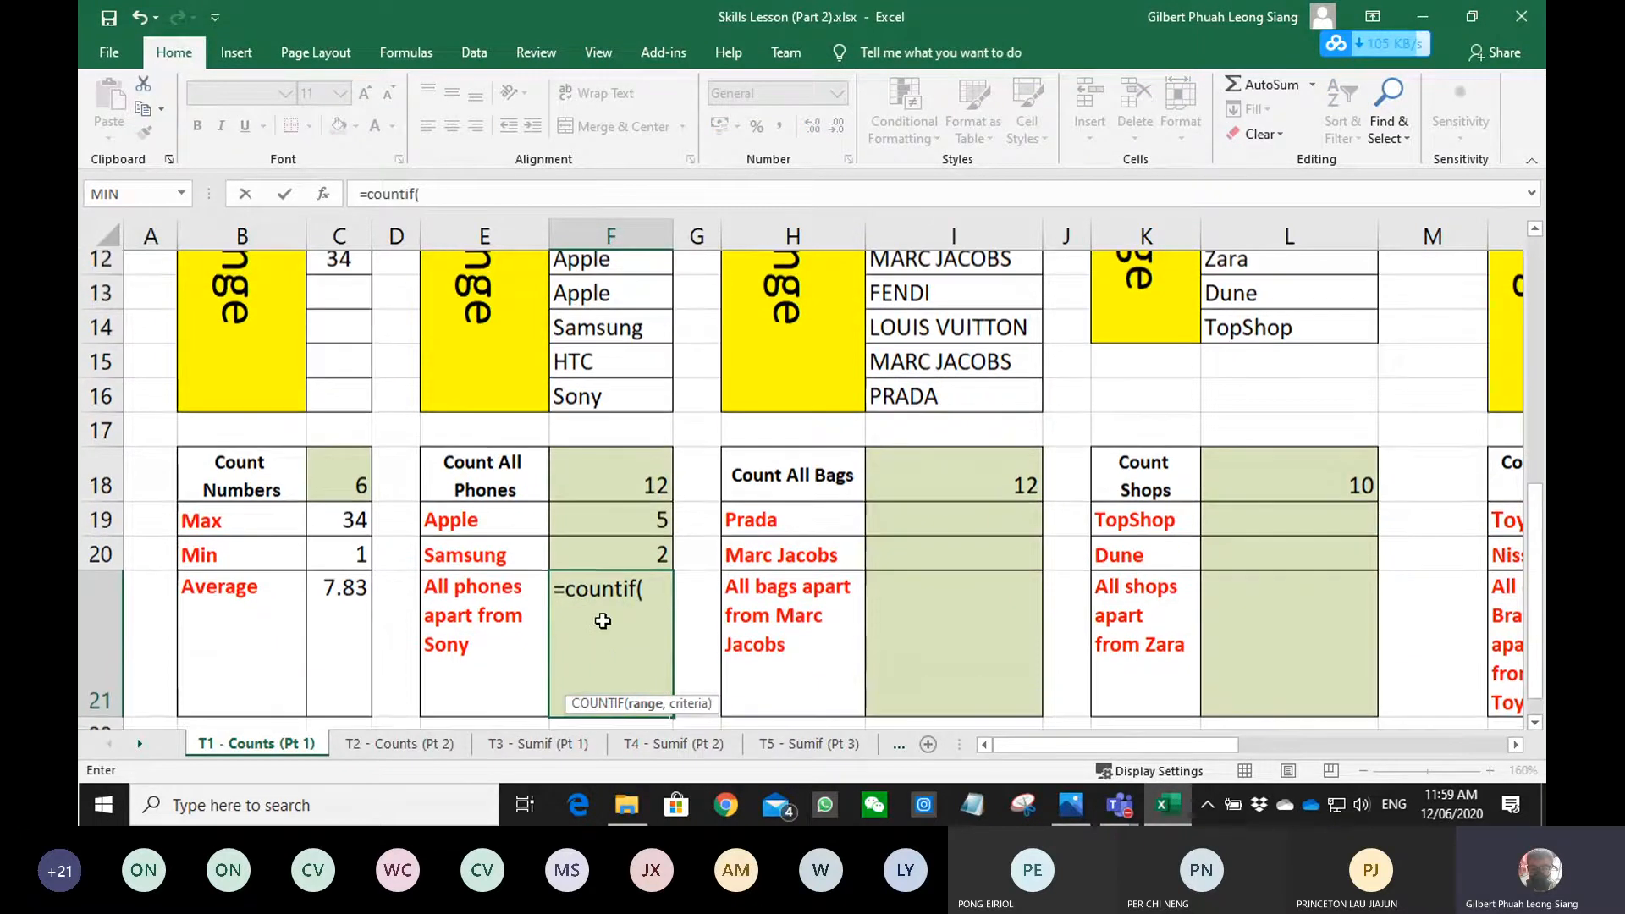
scroll(603, 621, up, 2)
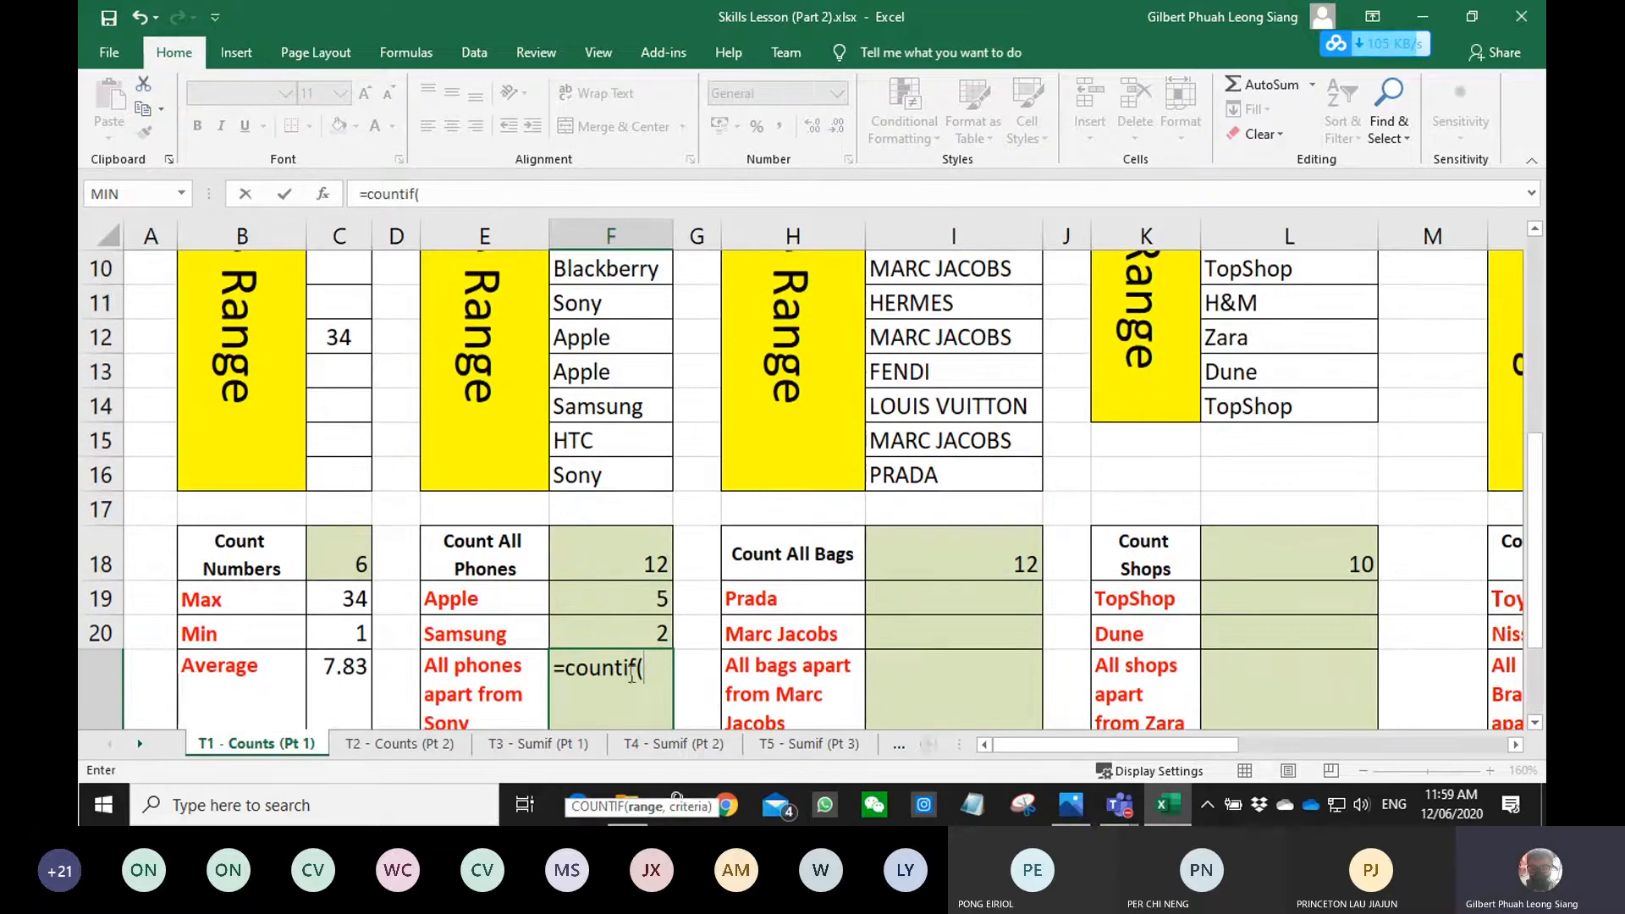
drag(609, 474, 617, 327)
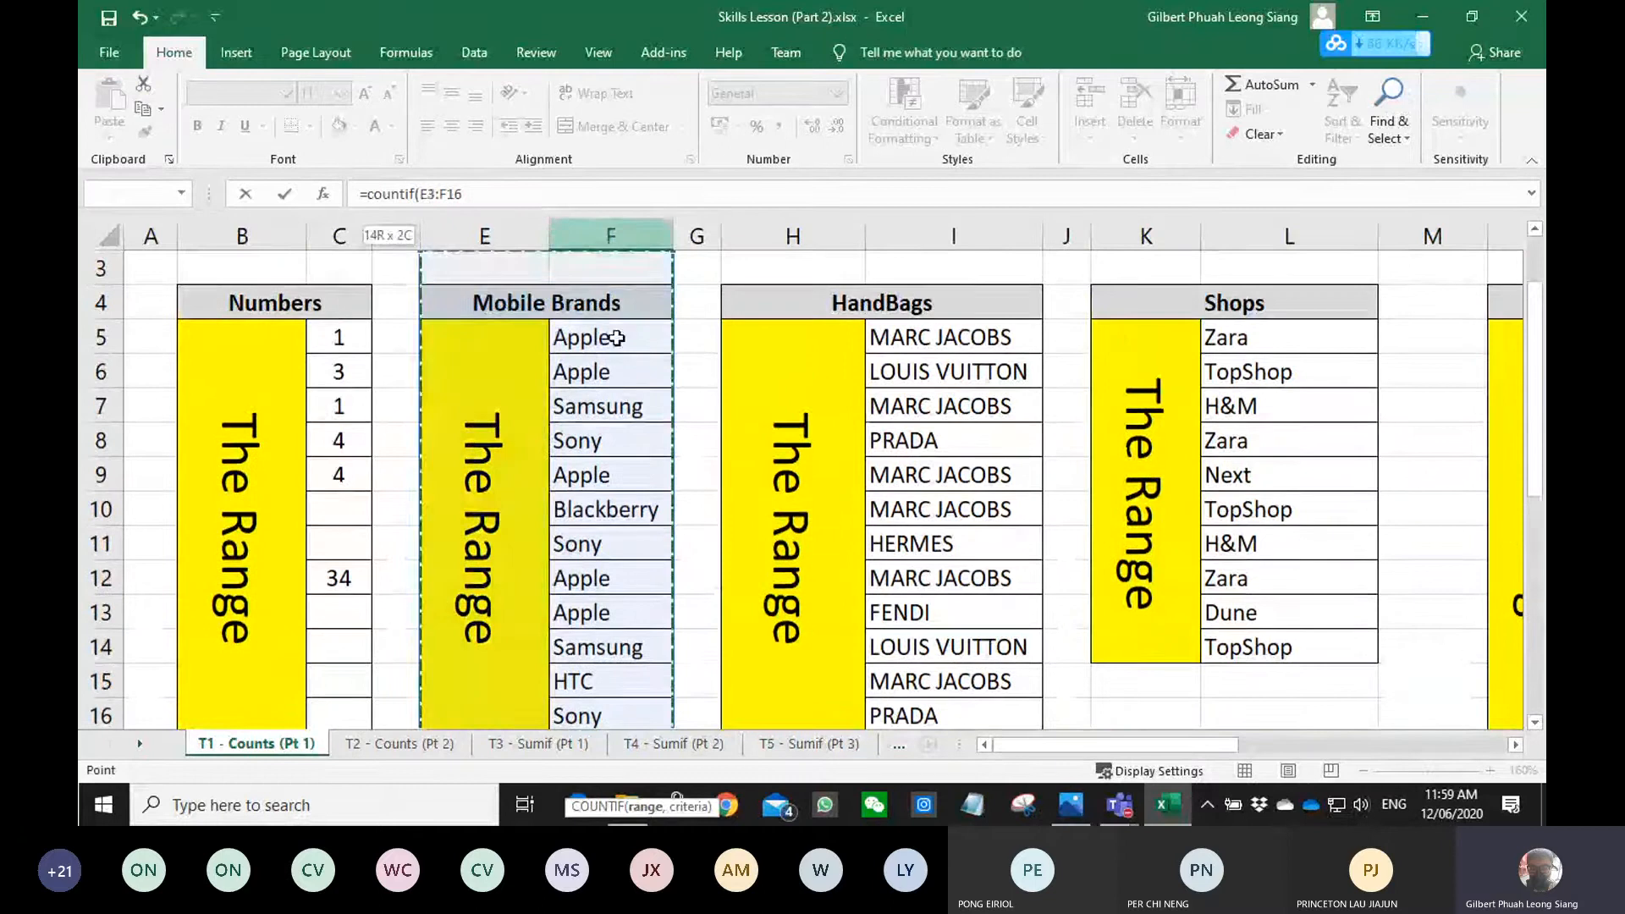
scroll(635, 410, down, 5)
scroll(634, 414, up, 2)
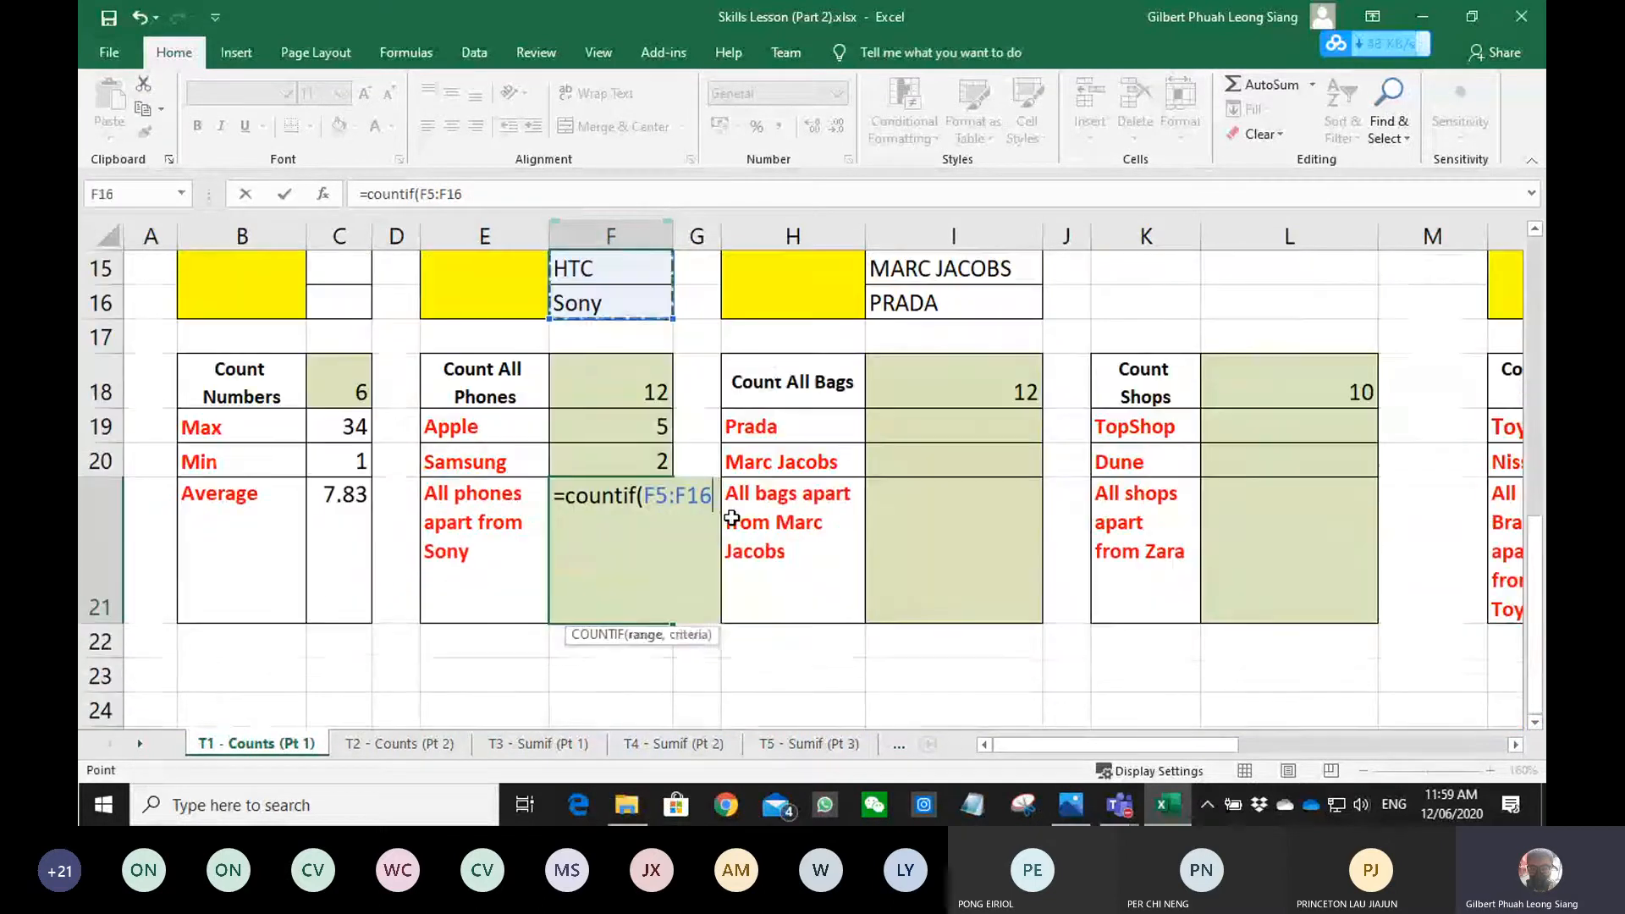
text(,"")
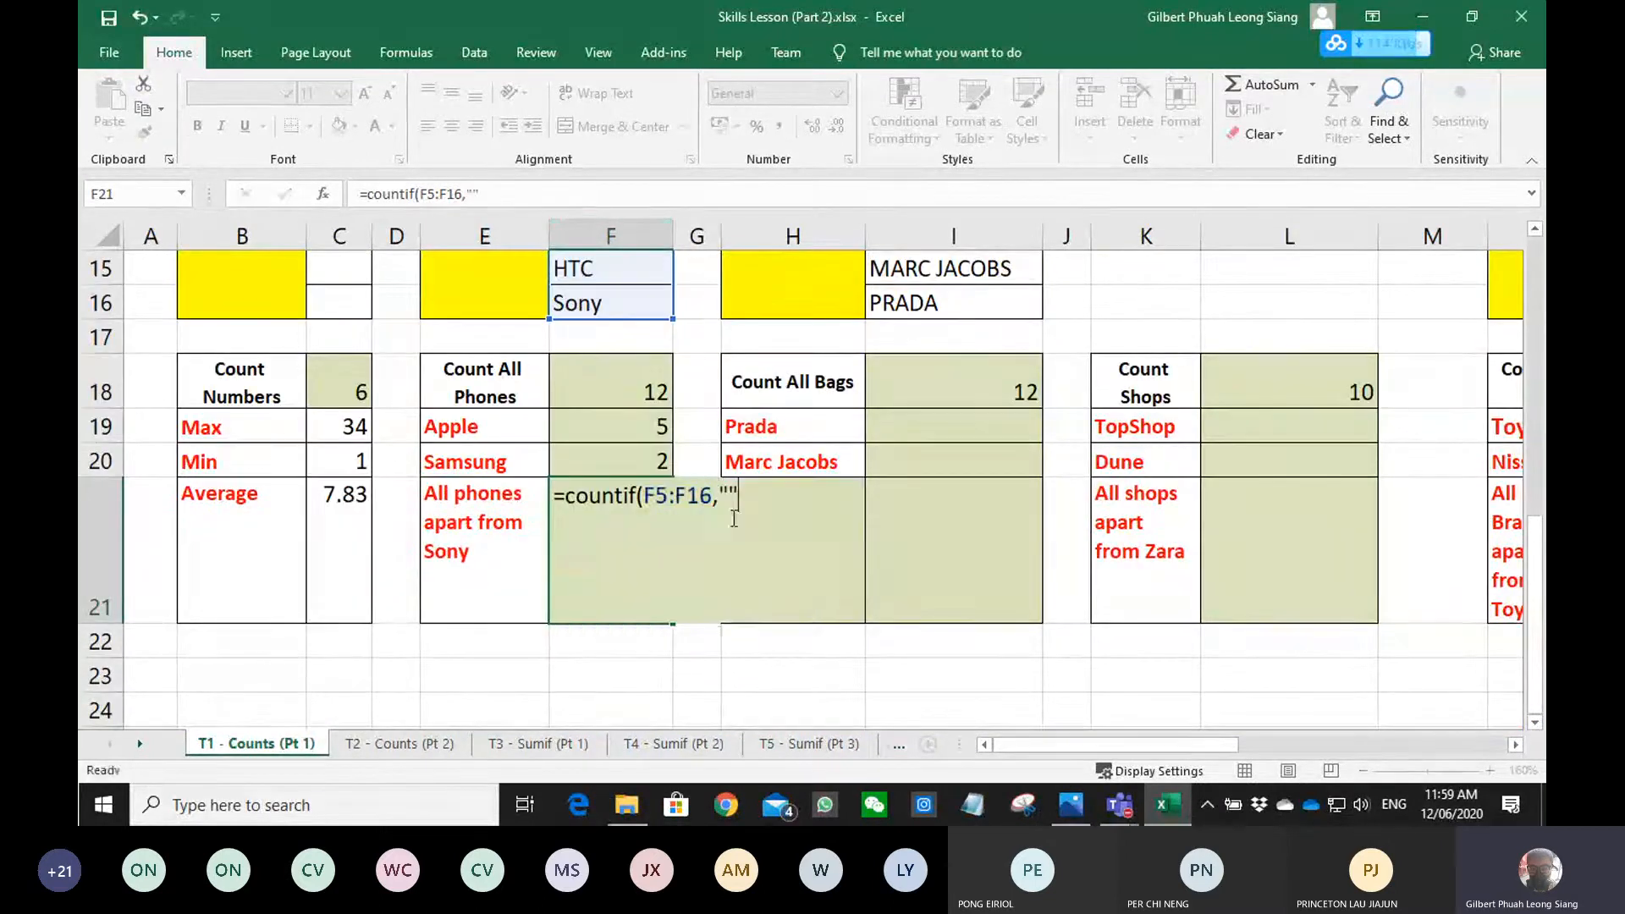
key(Left)
text(Sony)
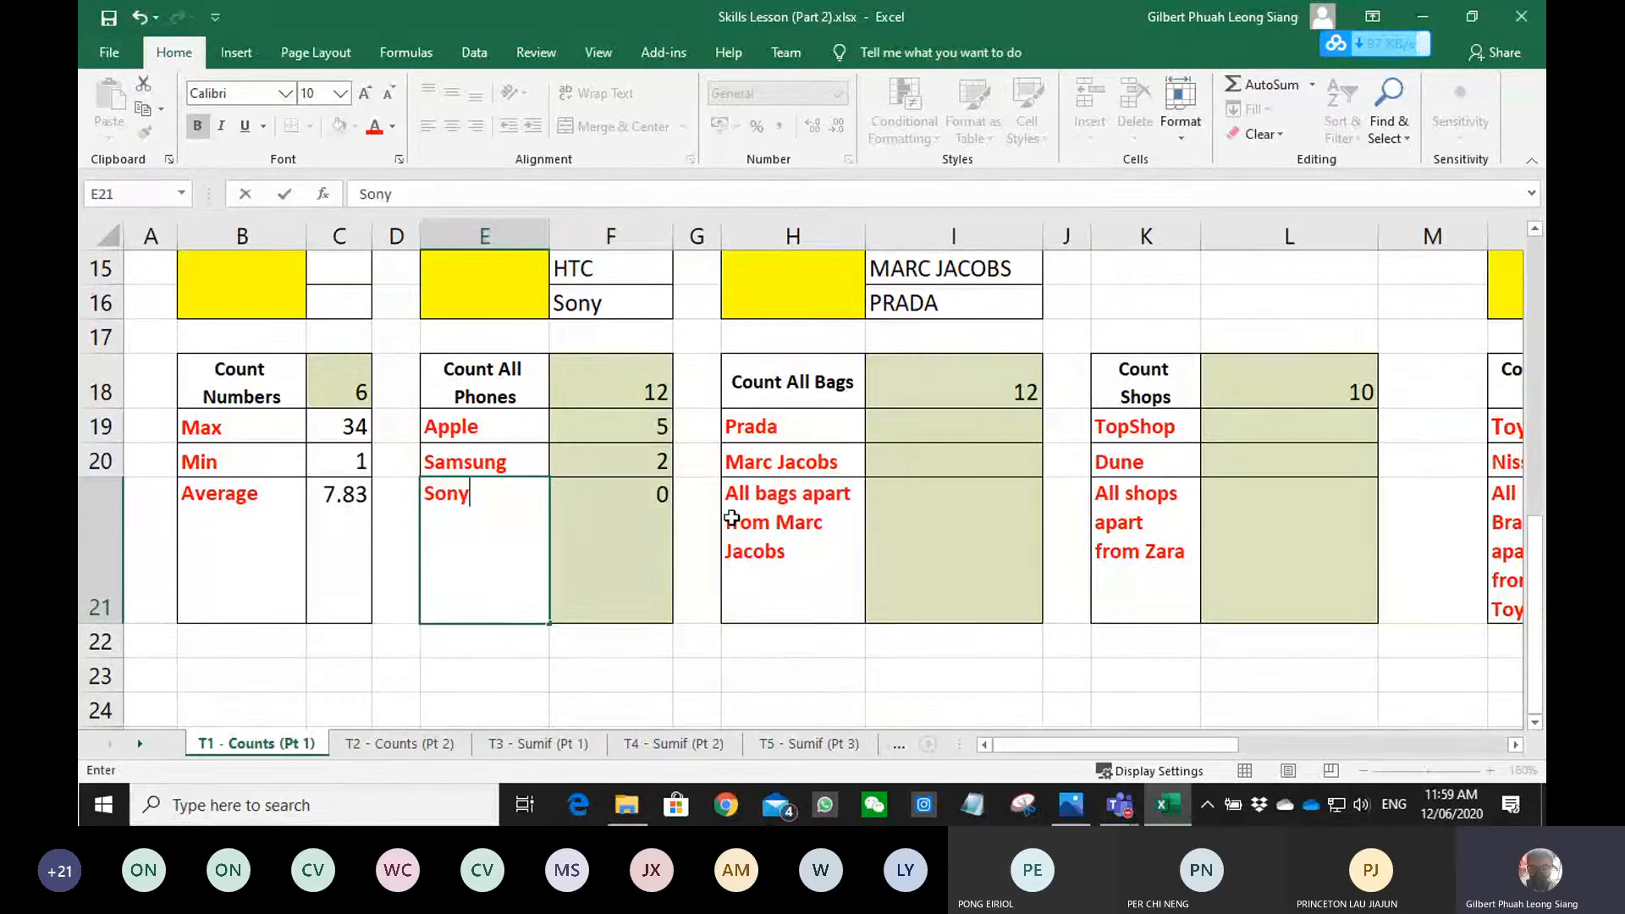
key(Escape)
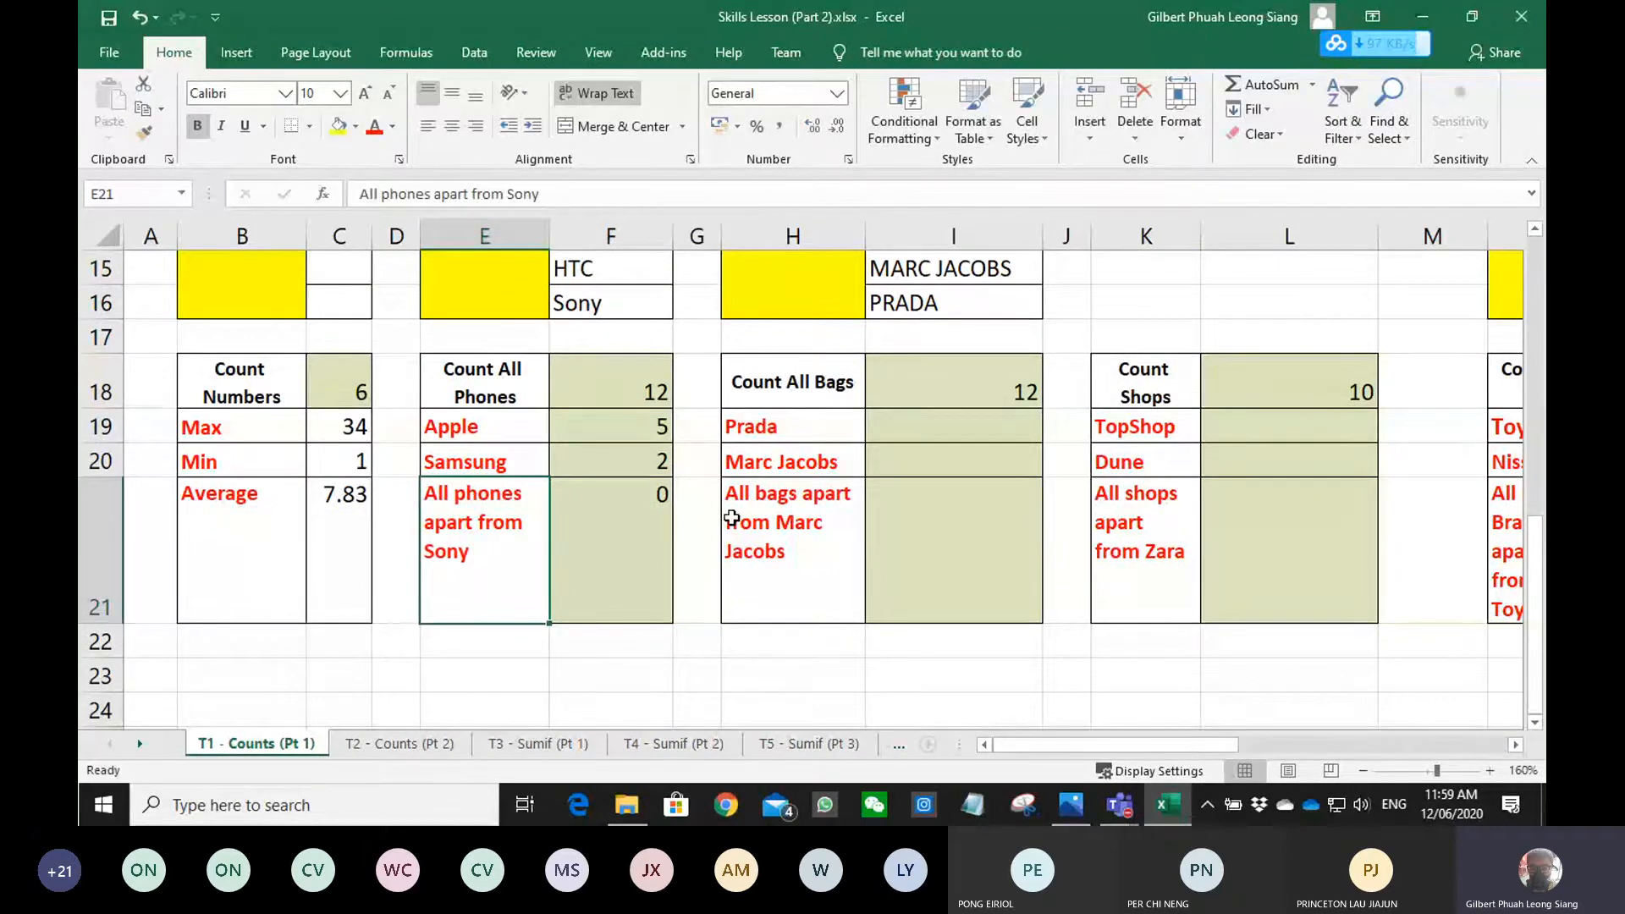
- Set the criterion of the COUNTIF formula in F21 to "Sony"
click(633, 511)
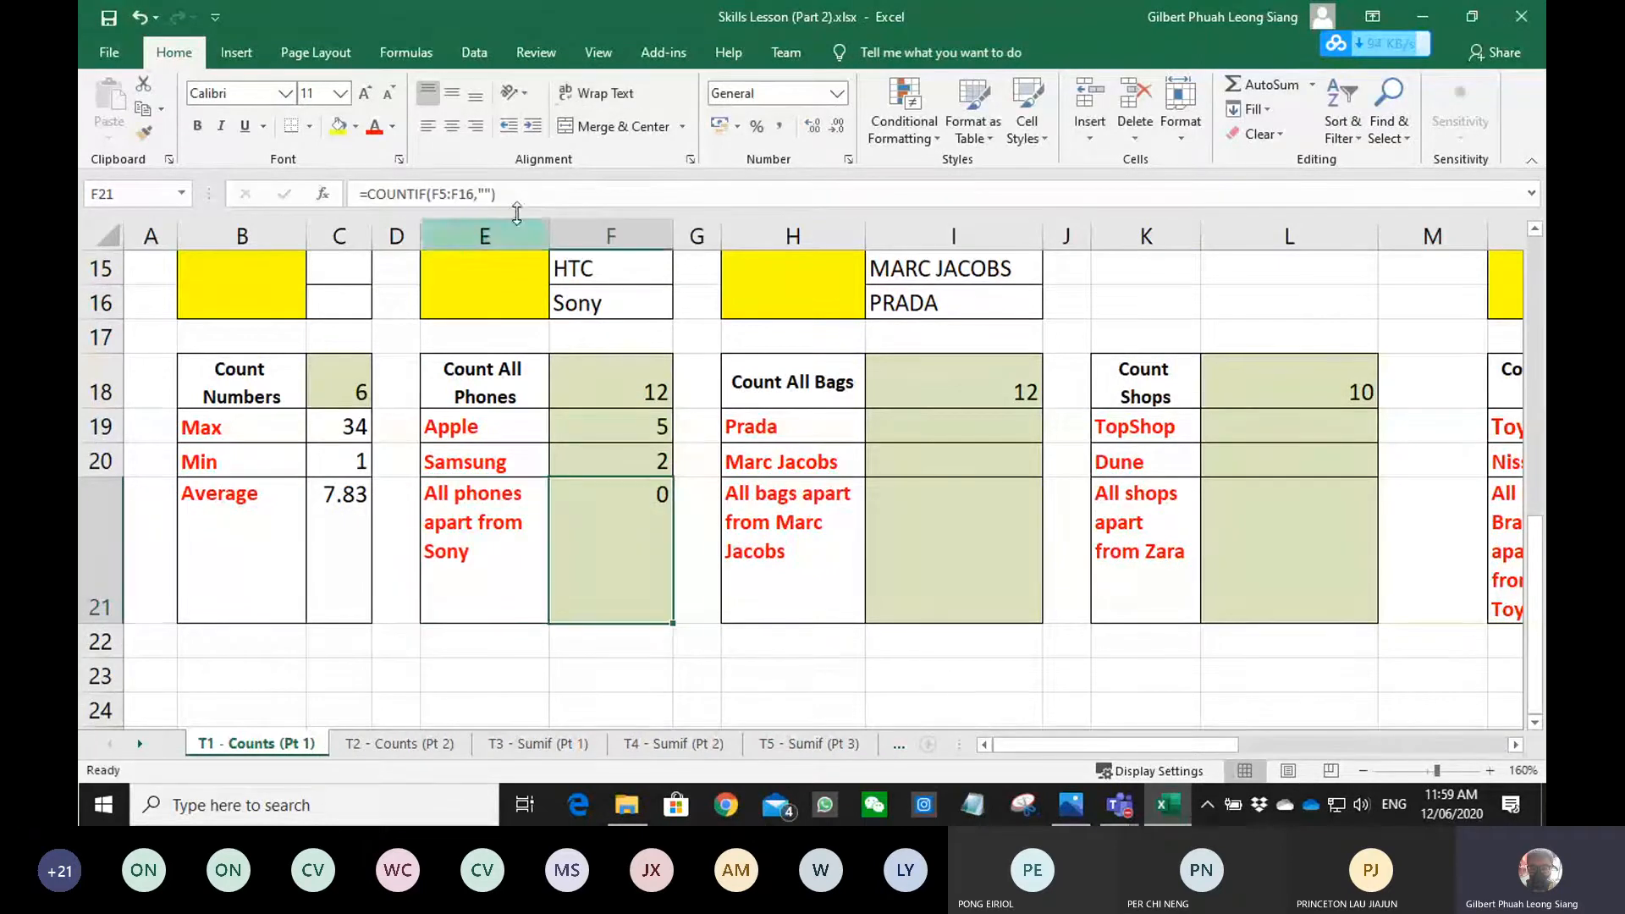
click(479, 194)
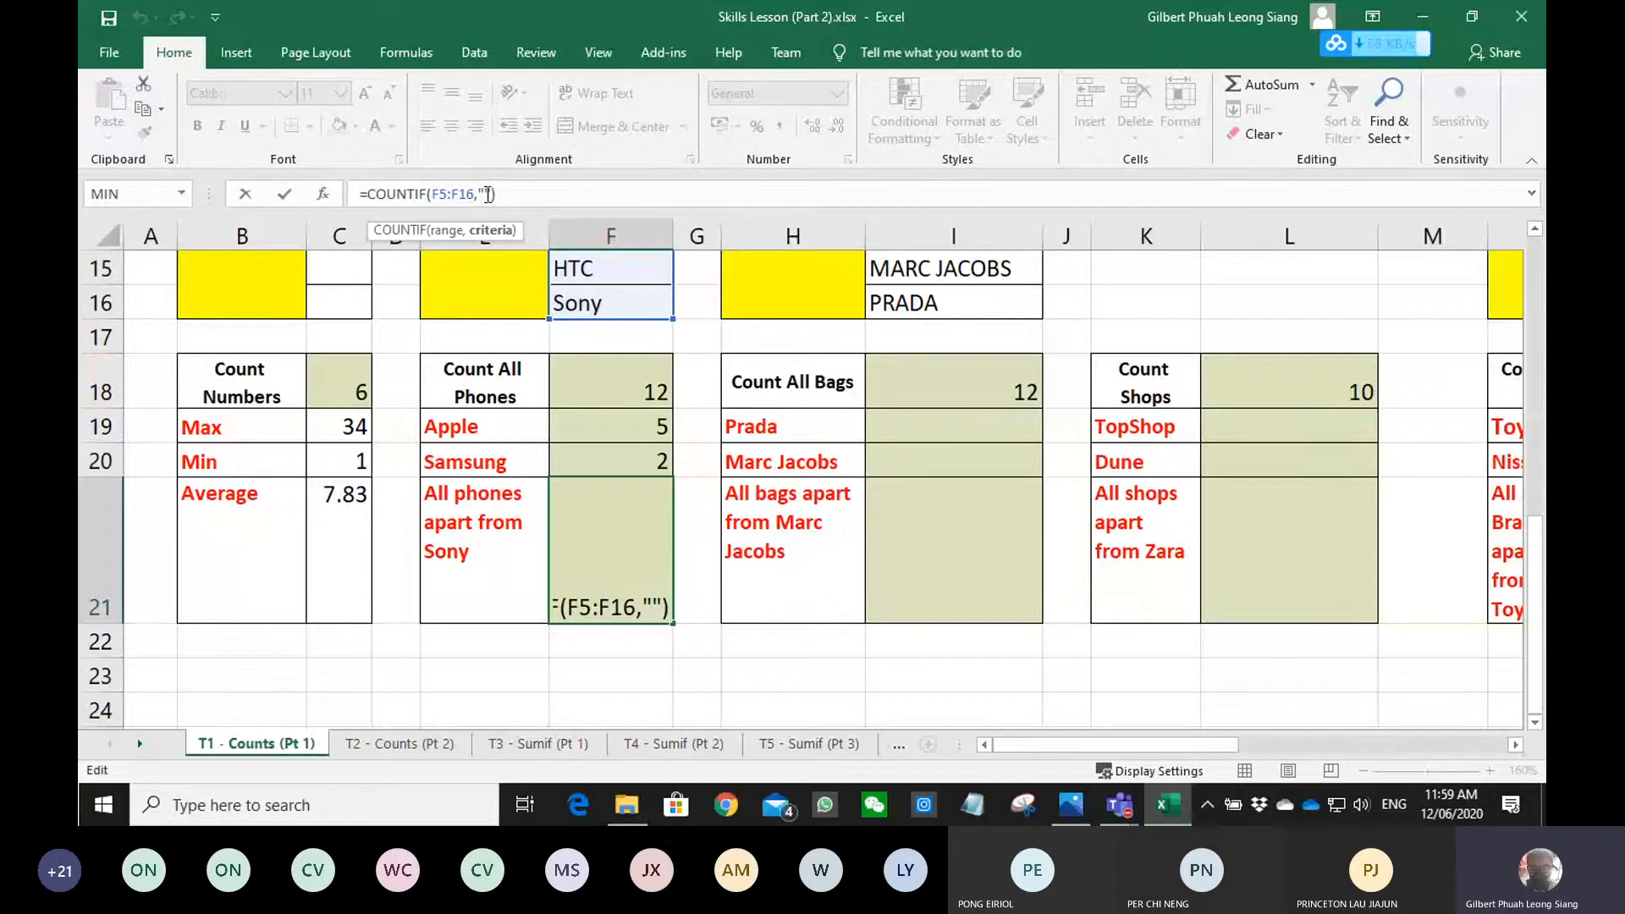
click(487, 194)
text(Sony)
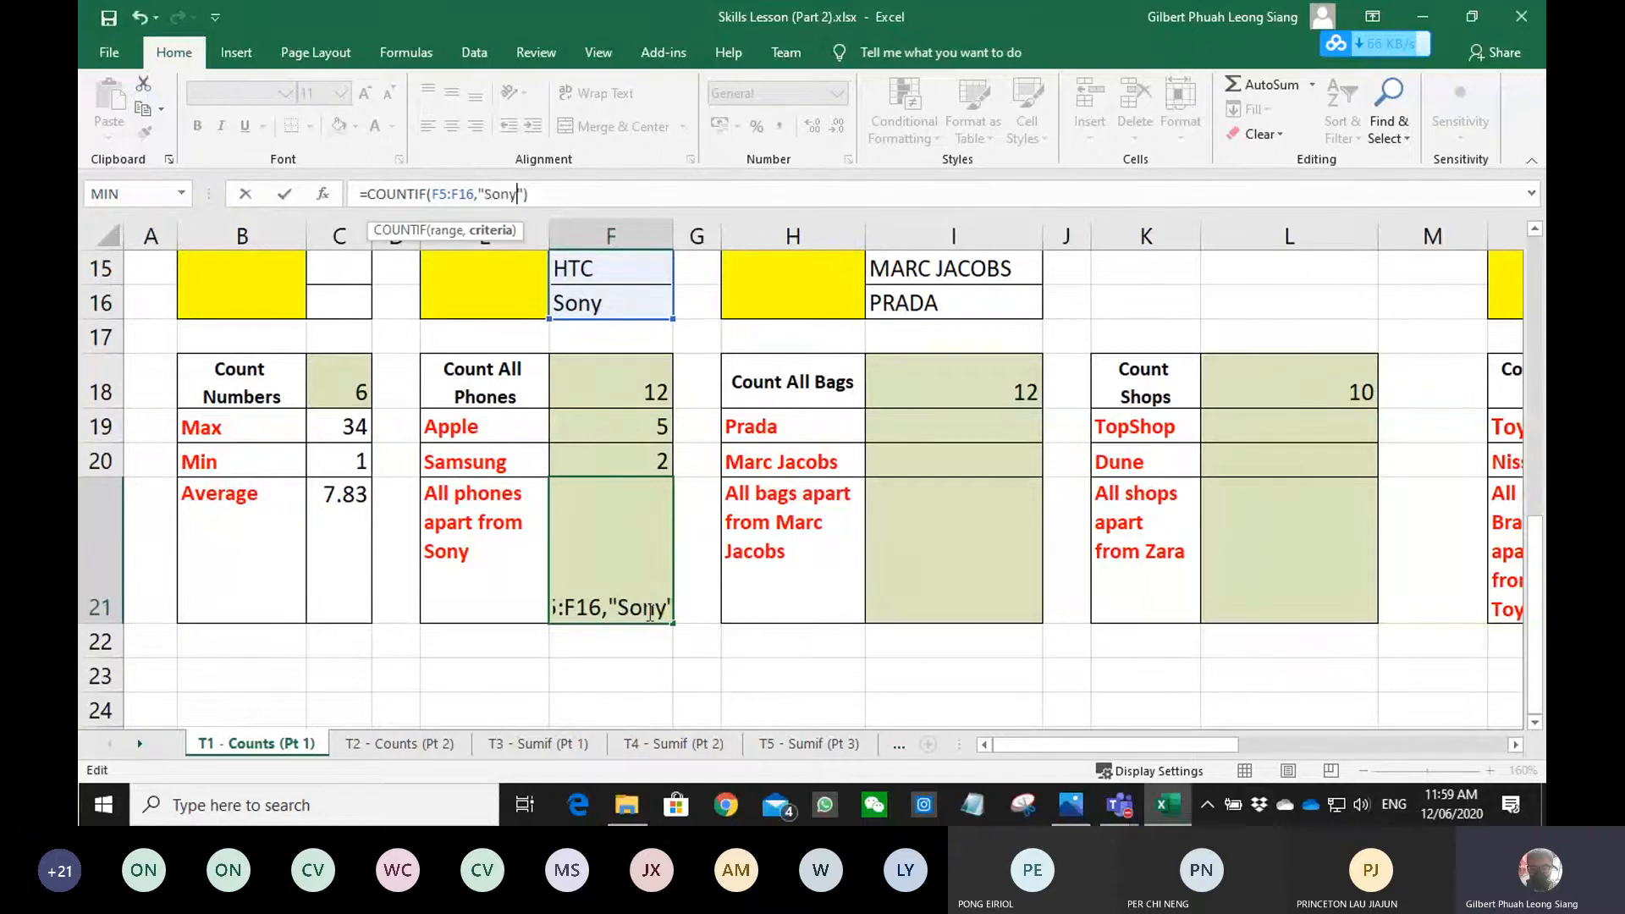
key(Return)
- Check the COUNTIF formula in F21 against the Sony entries in the Mobile Brands list
click(647, 611)
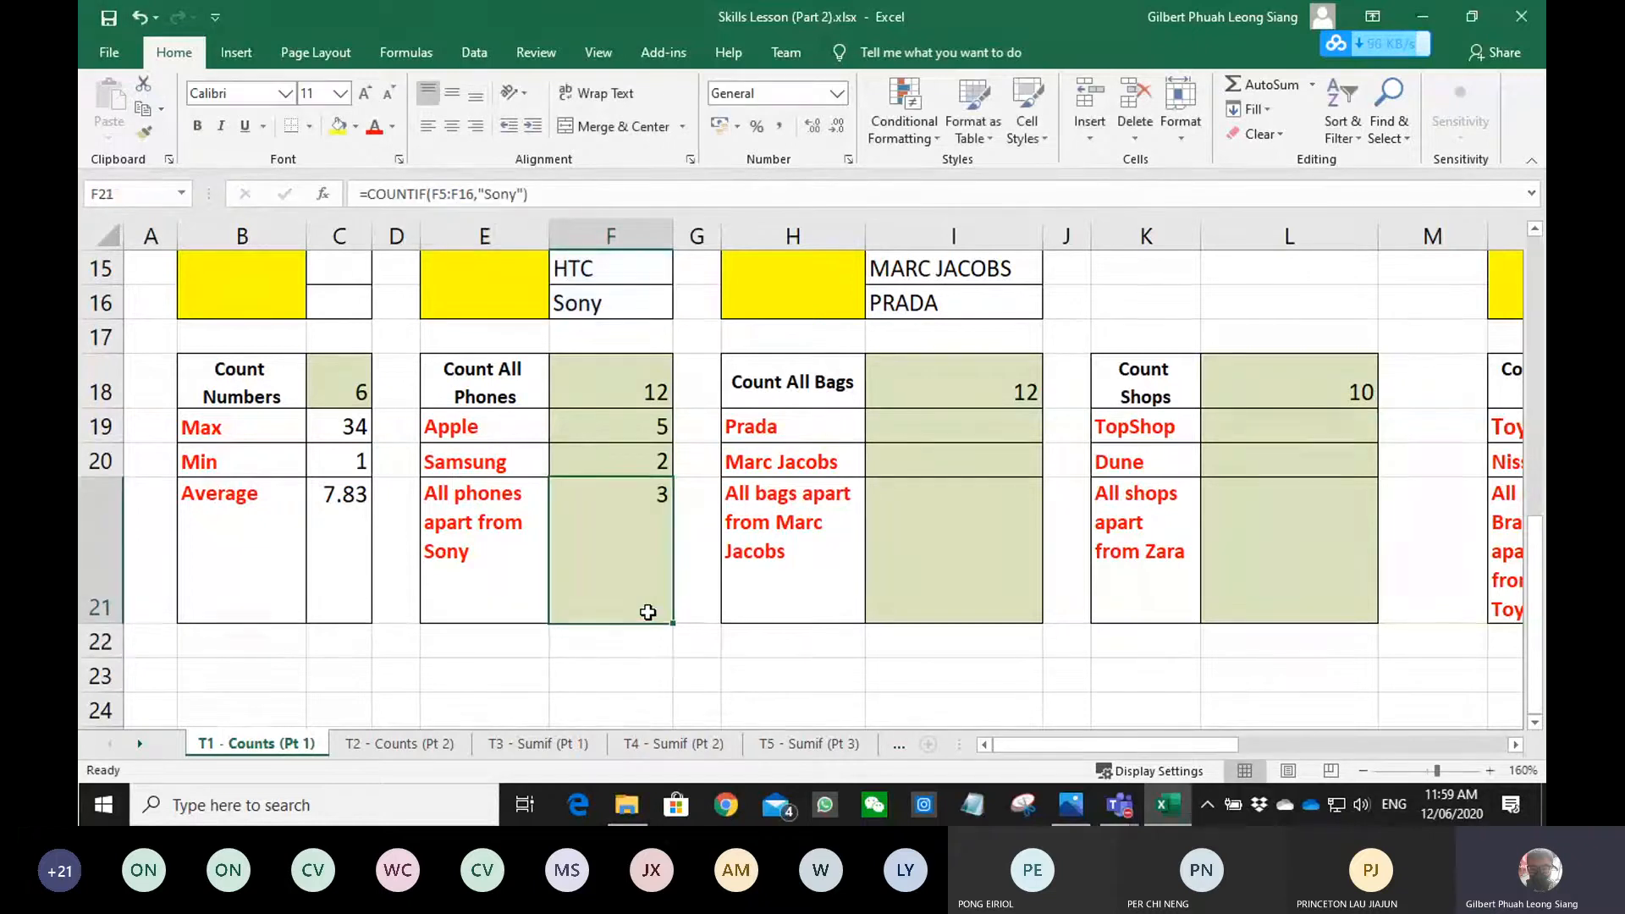
scroll(647, 612, up, 3)
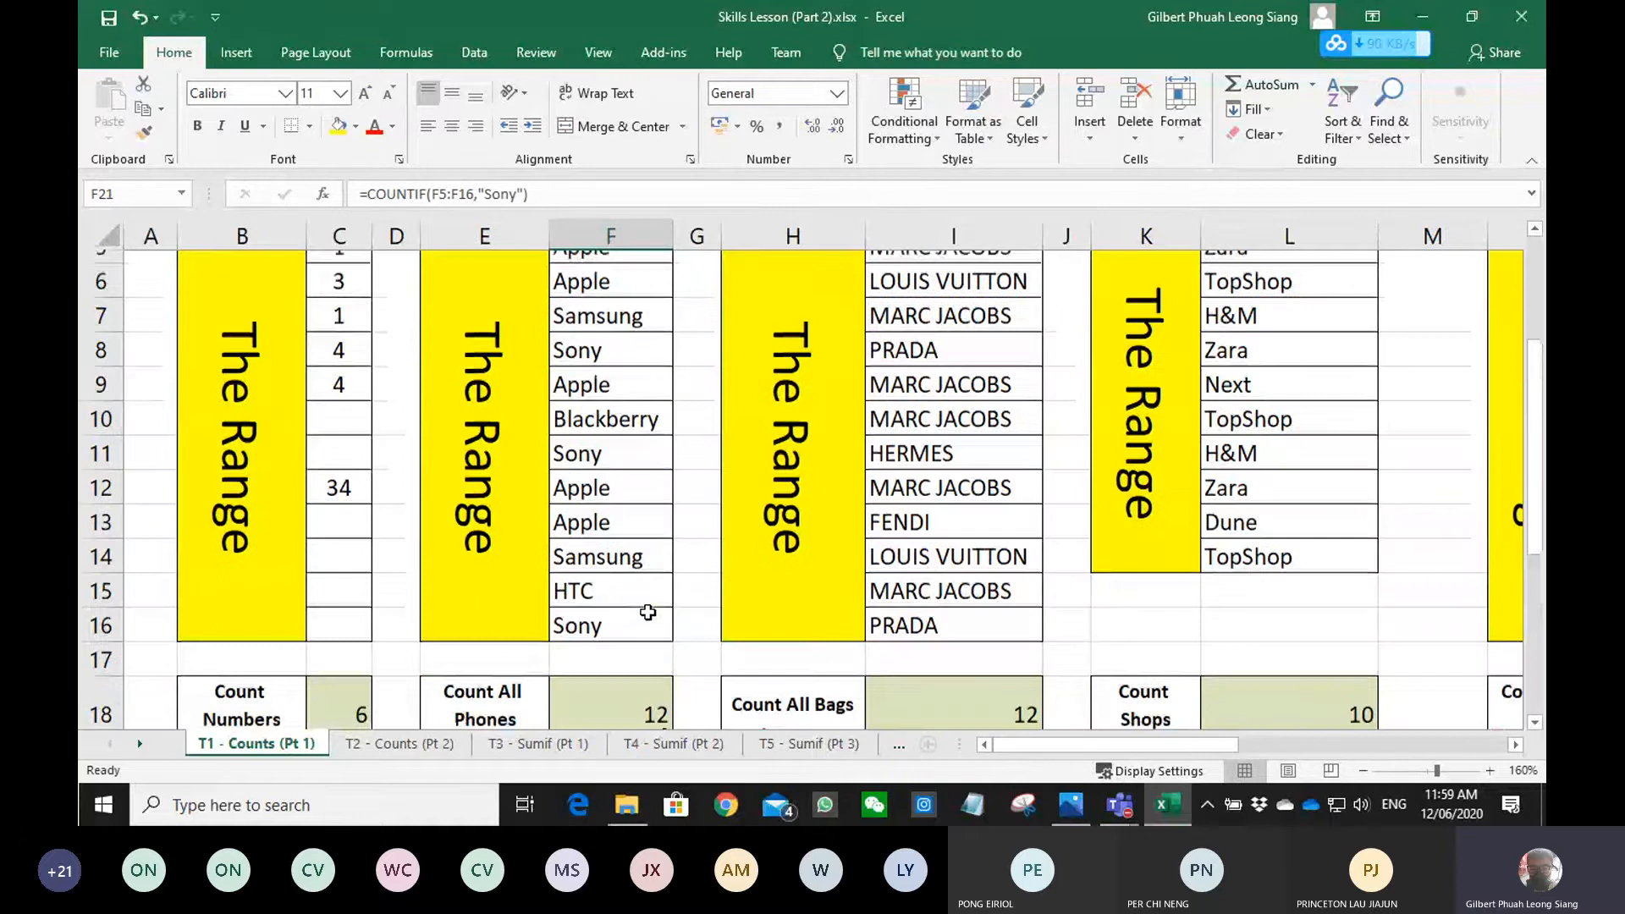
scroll(647, 611, up, 1)
click(578, 546)
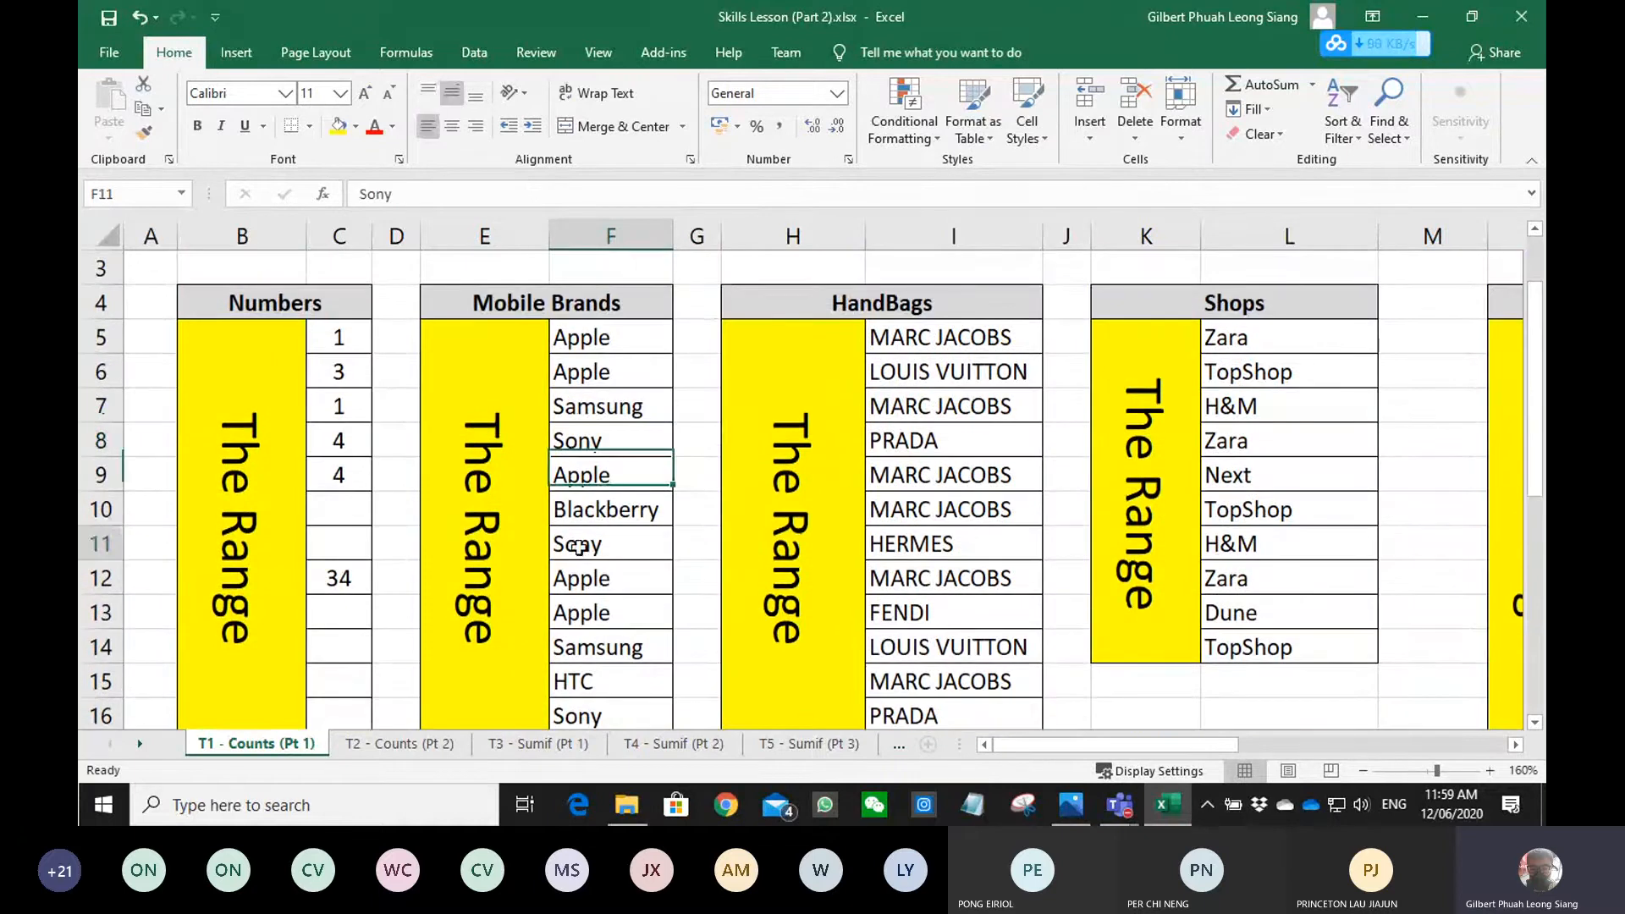
scroll(578, 546, down, 2)
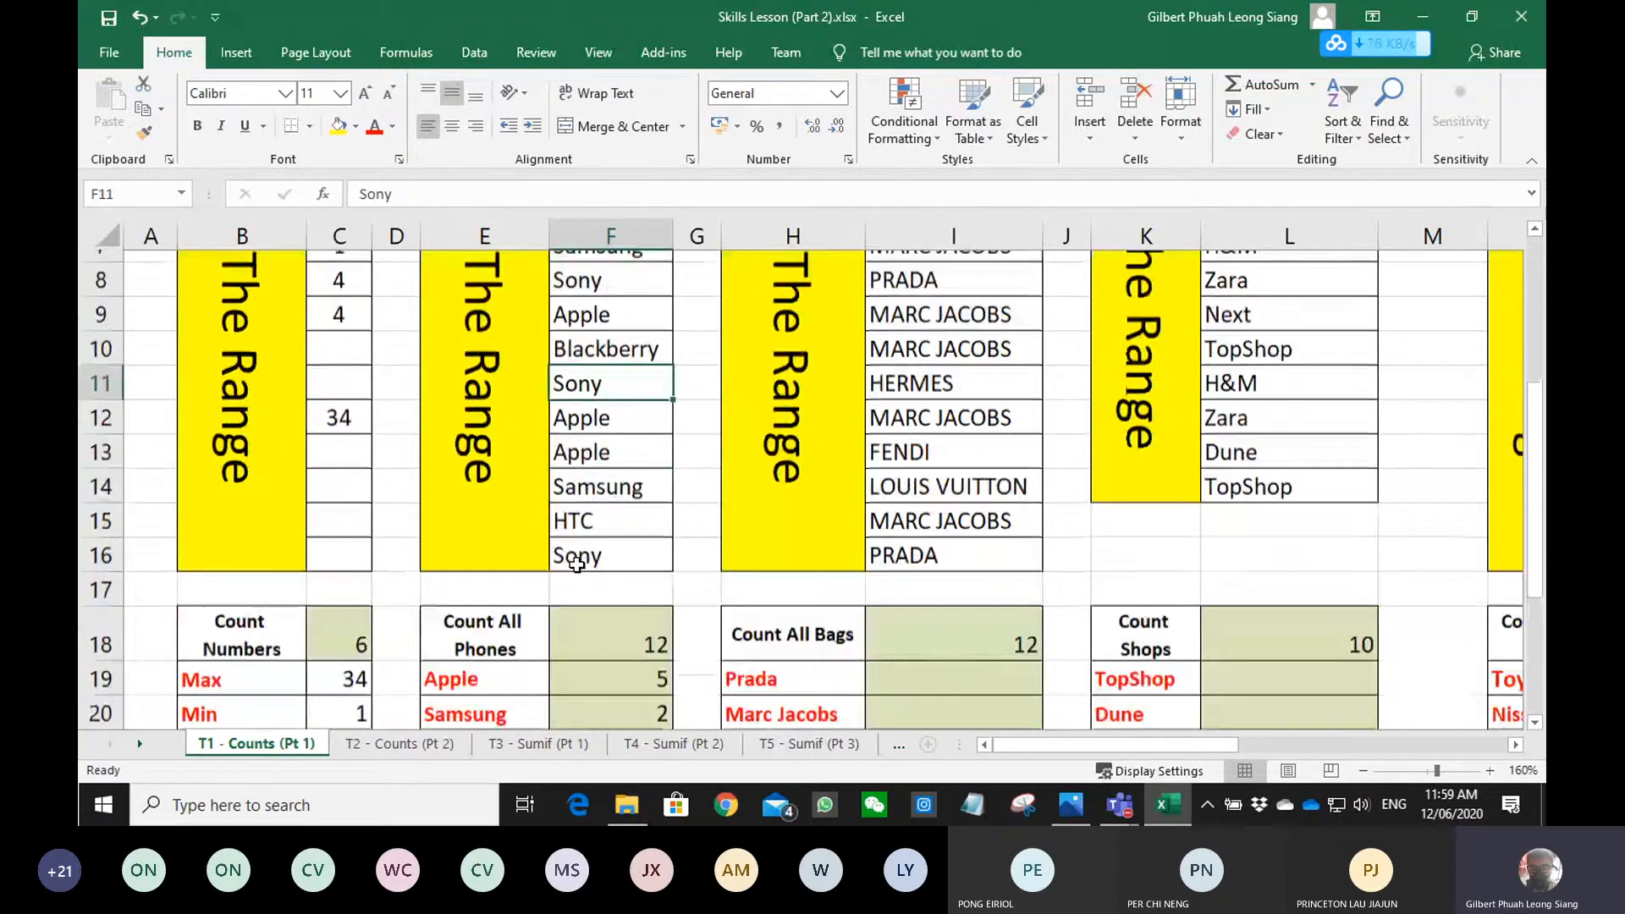
scroll(583, 515, down, 1)
click(583, 514)
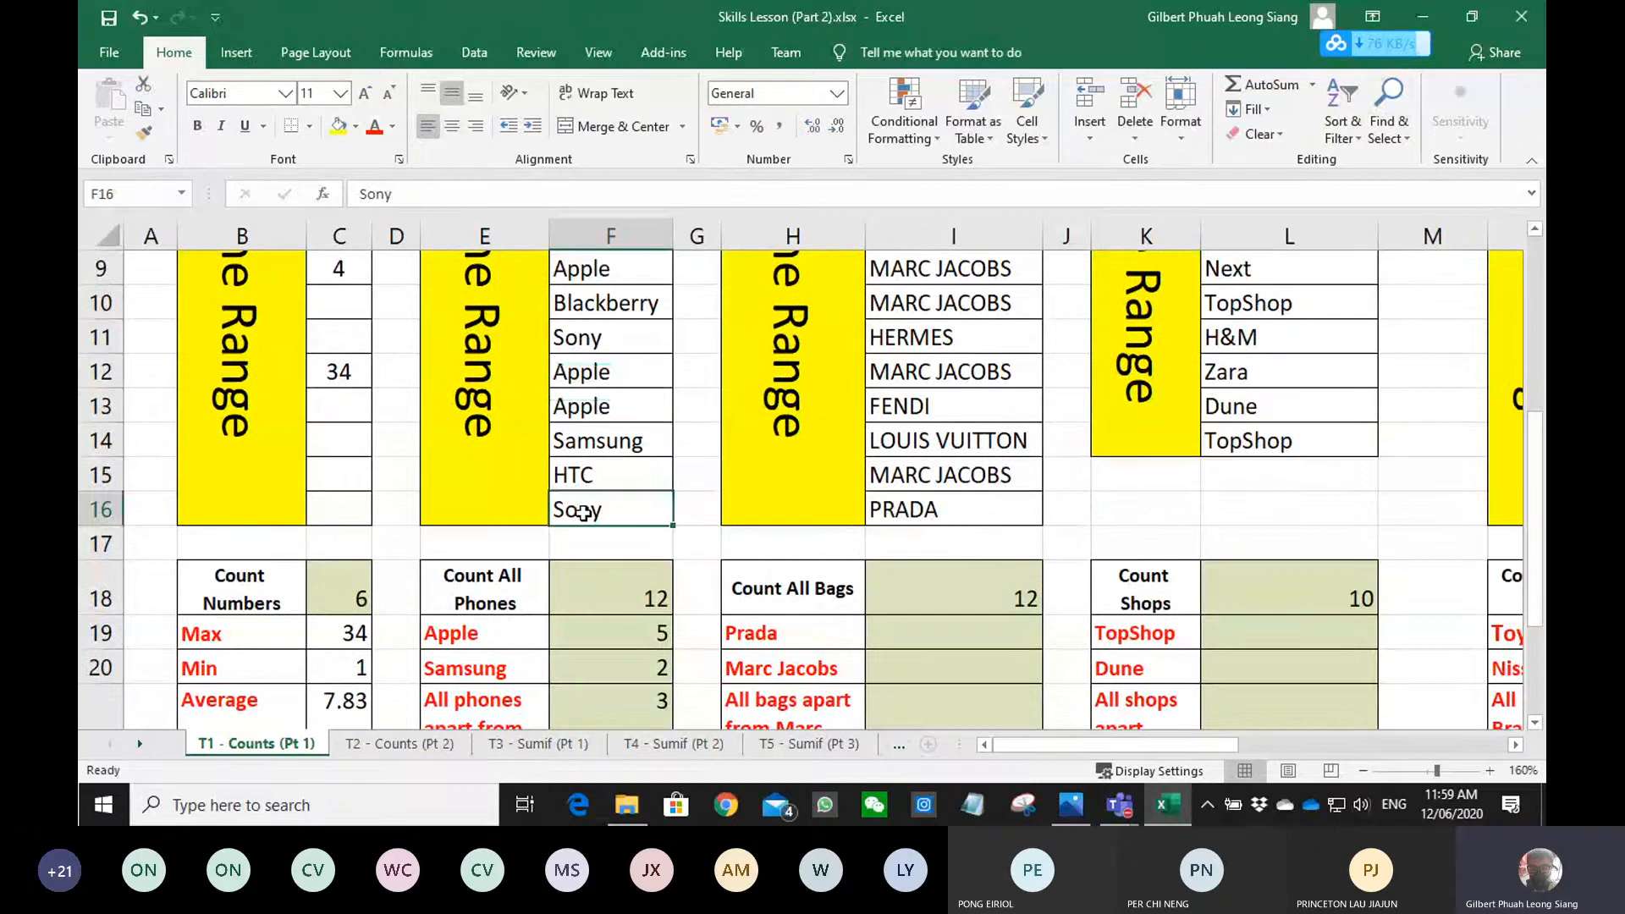
- Change the criterion of the COUNTIF formula in F21 to "<>Sony" and check it against the Mobile Brands list
double_click(611, 715)
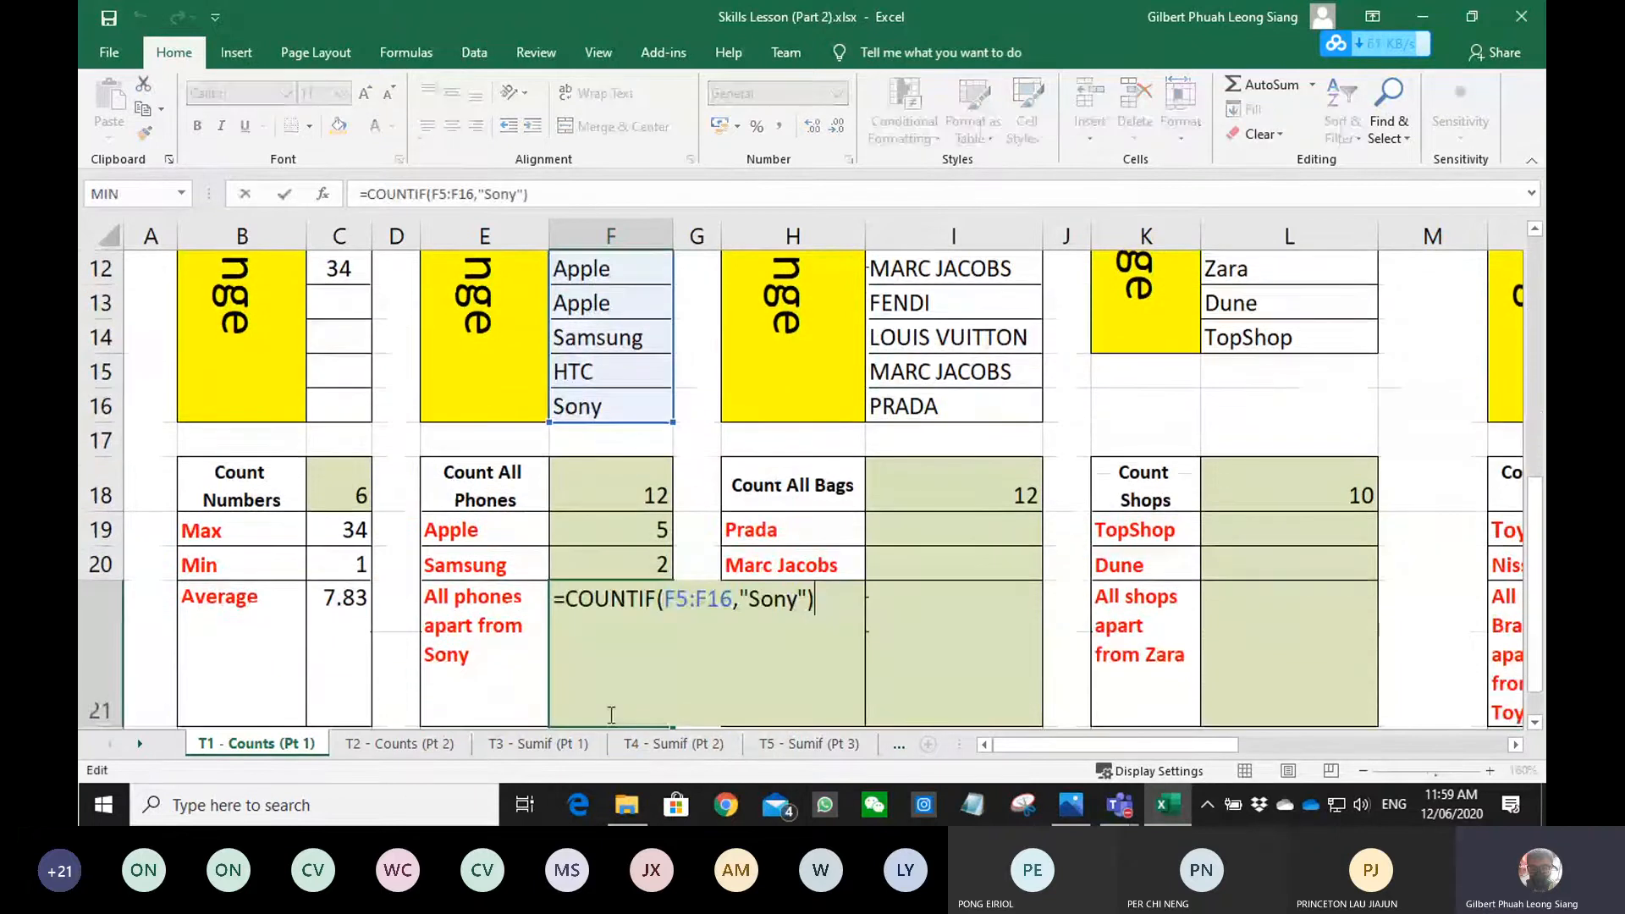
click(754, 608)
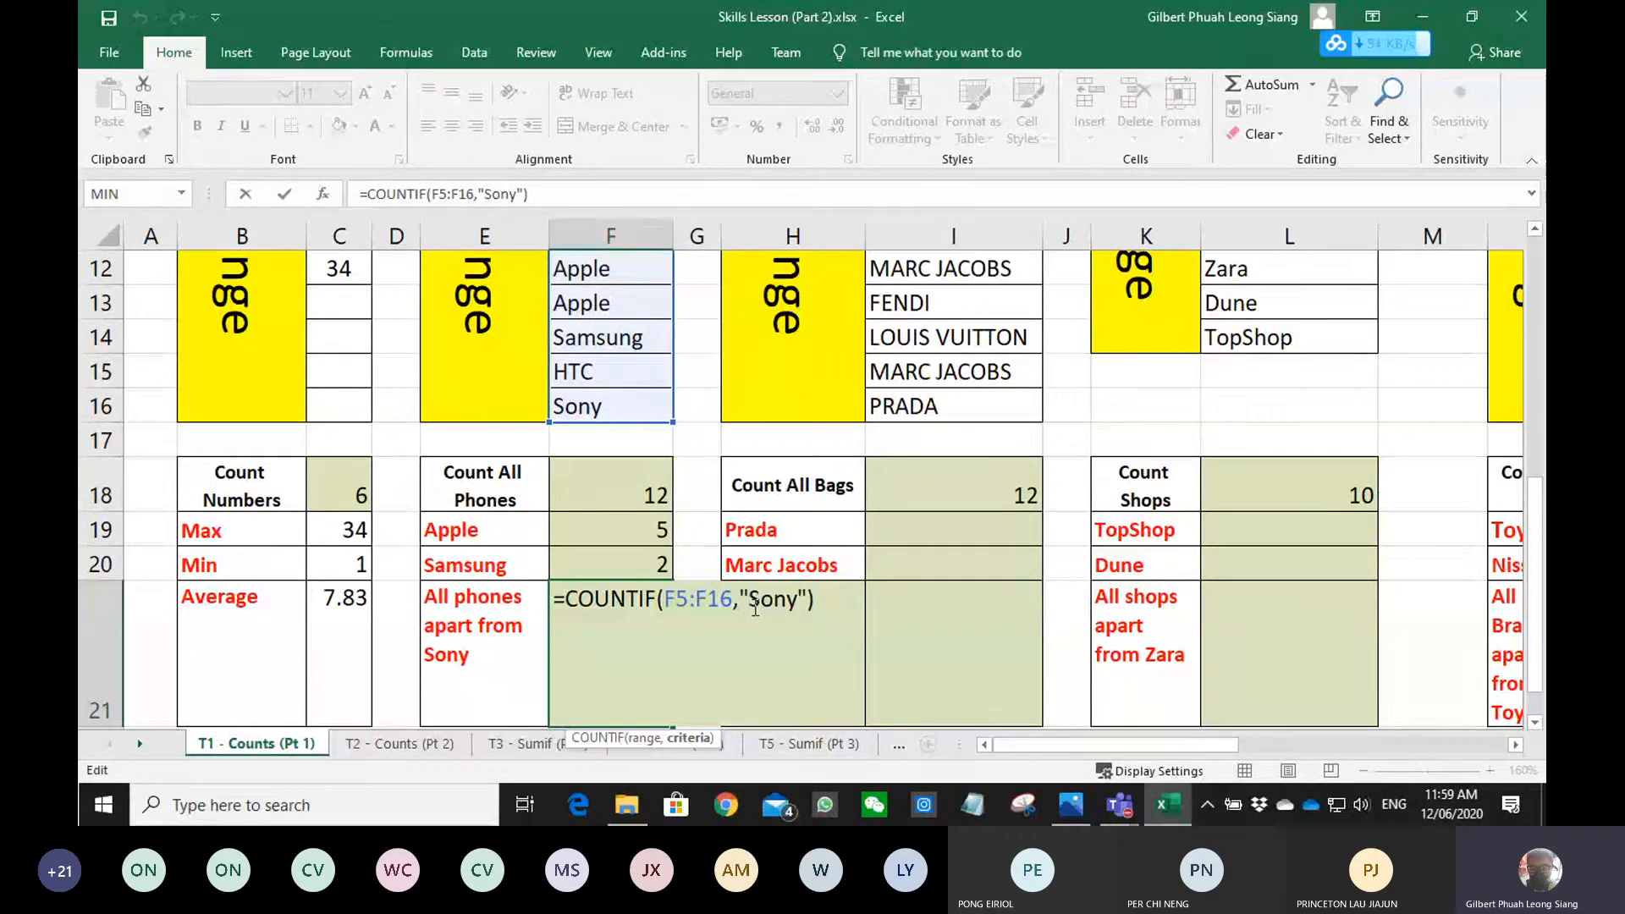
text(<>)
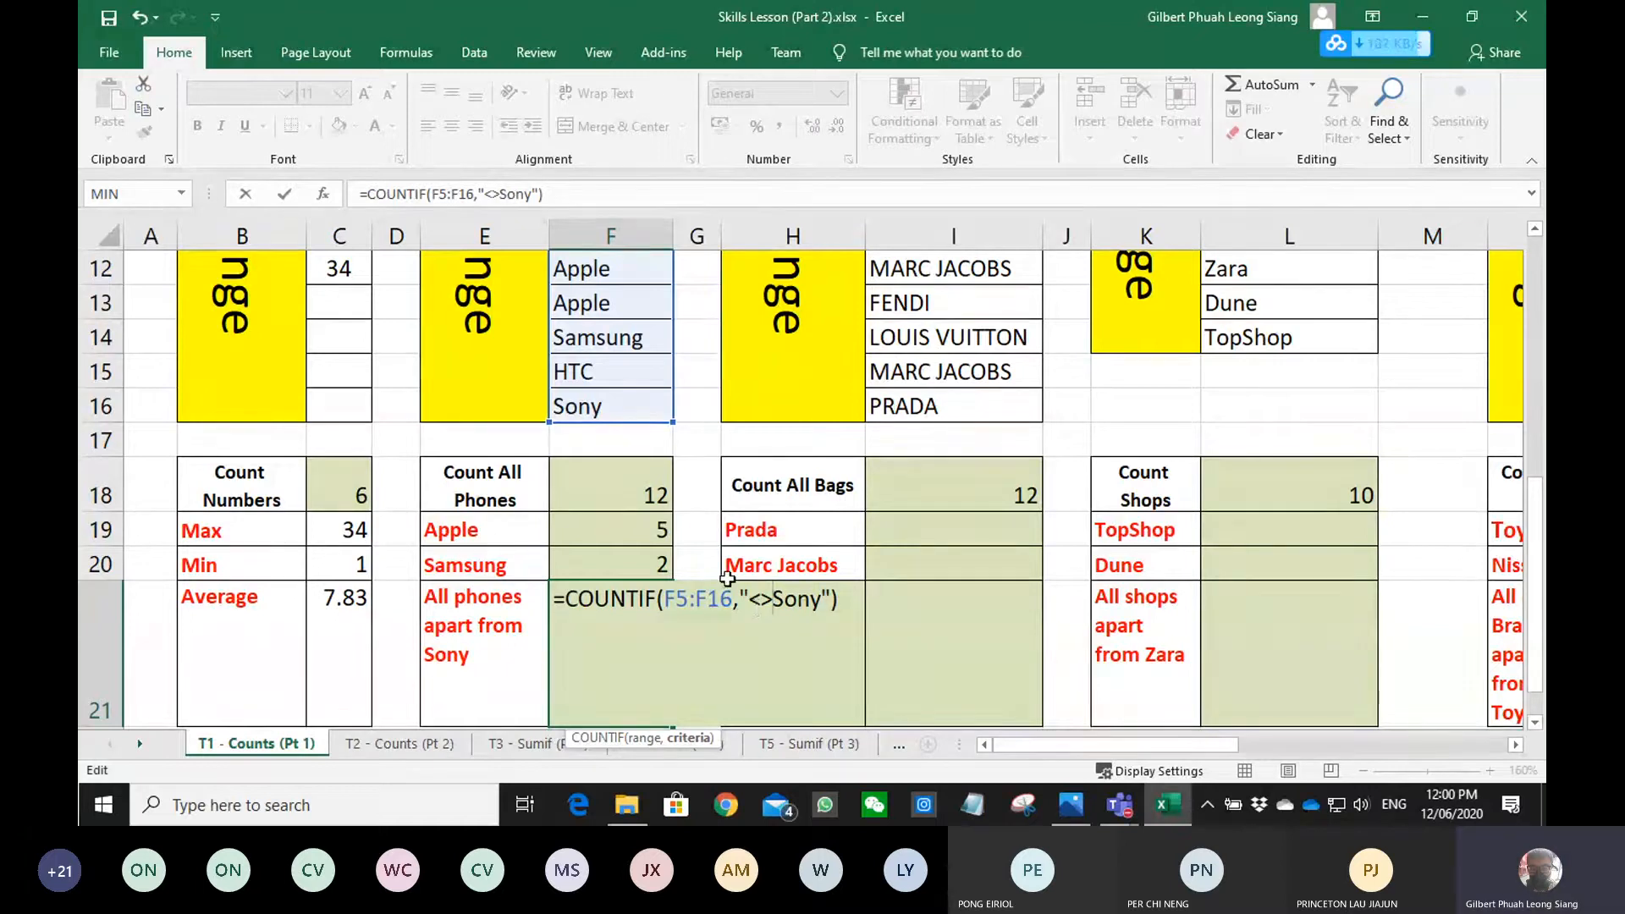
drag(739, 599, 830, 600)
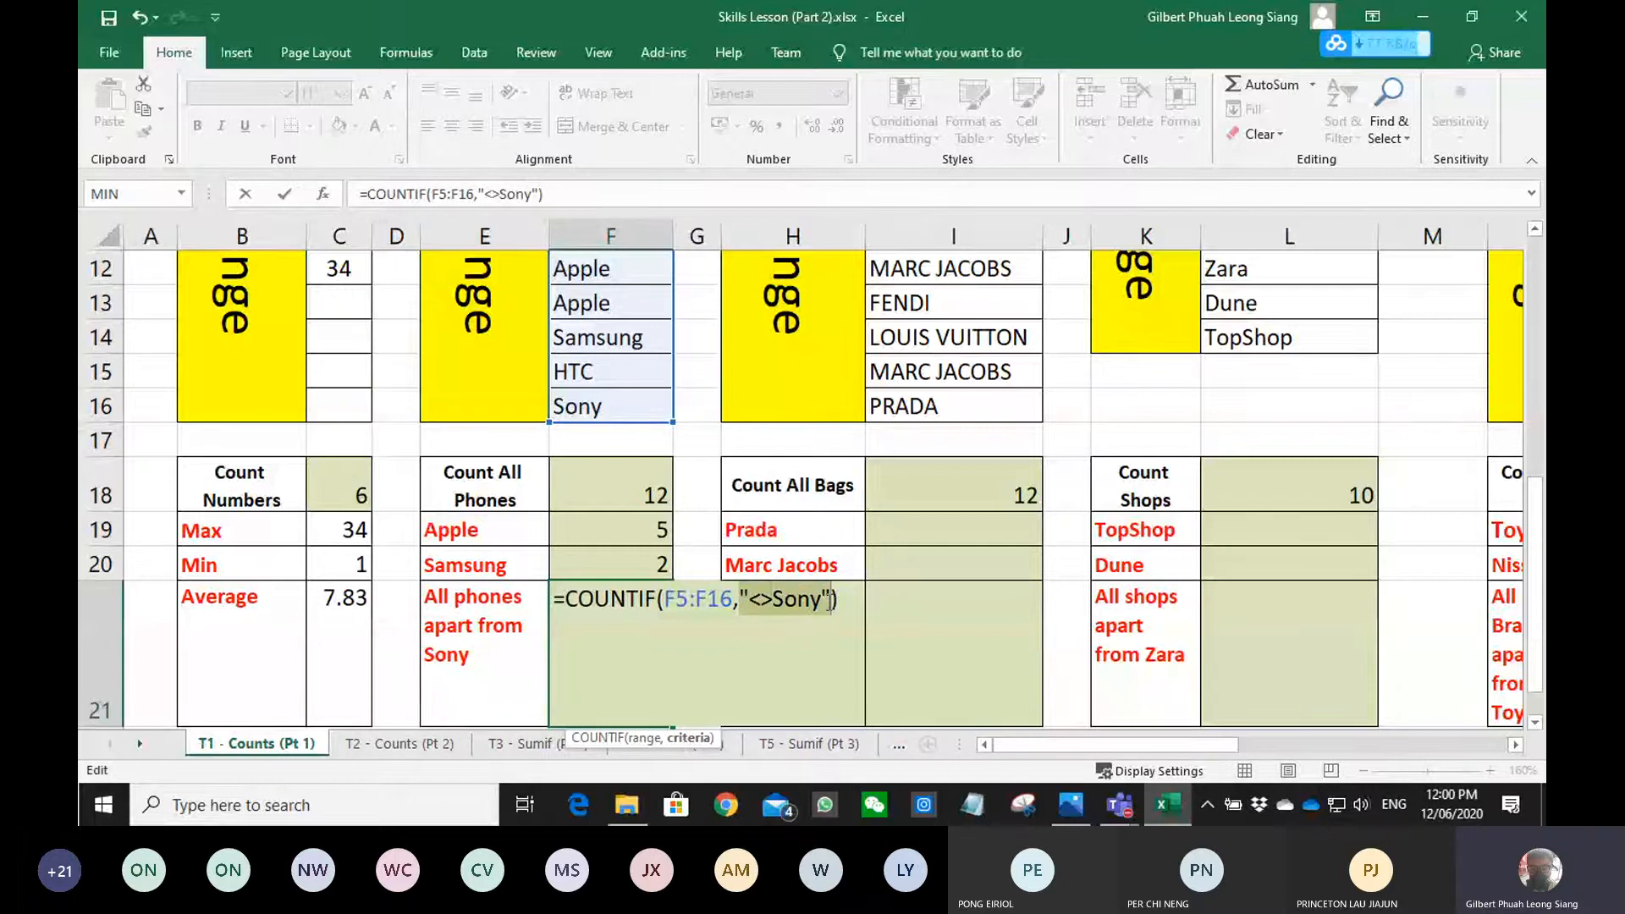
key(Return)
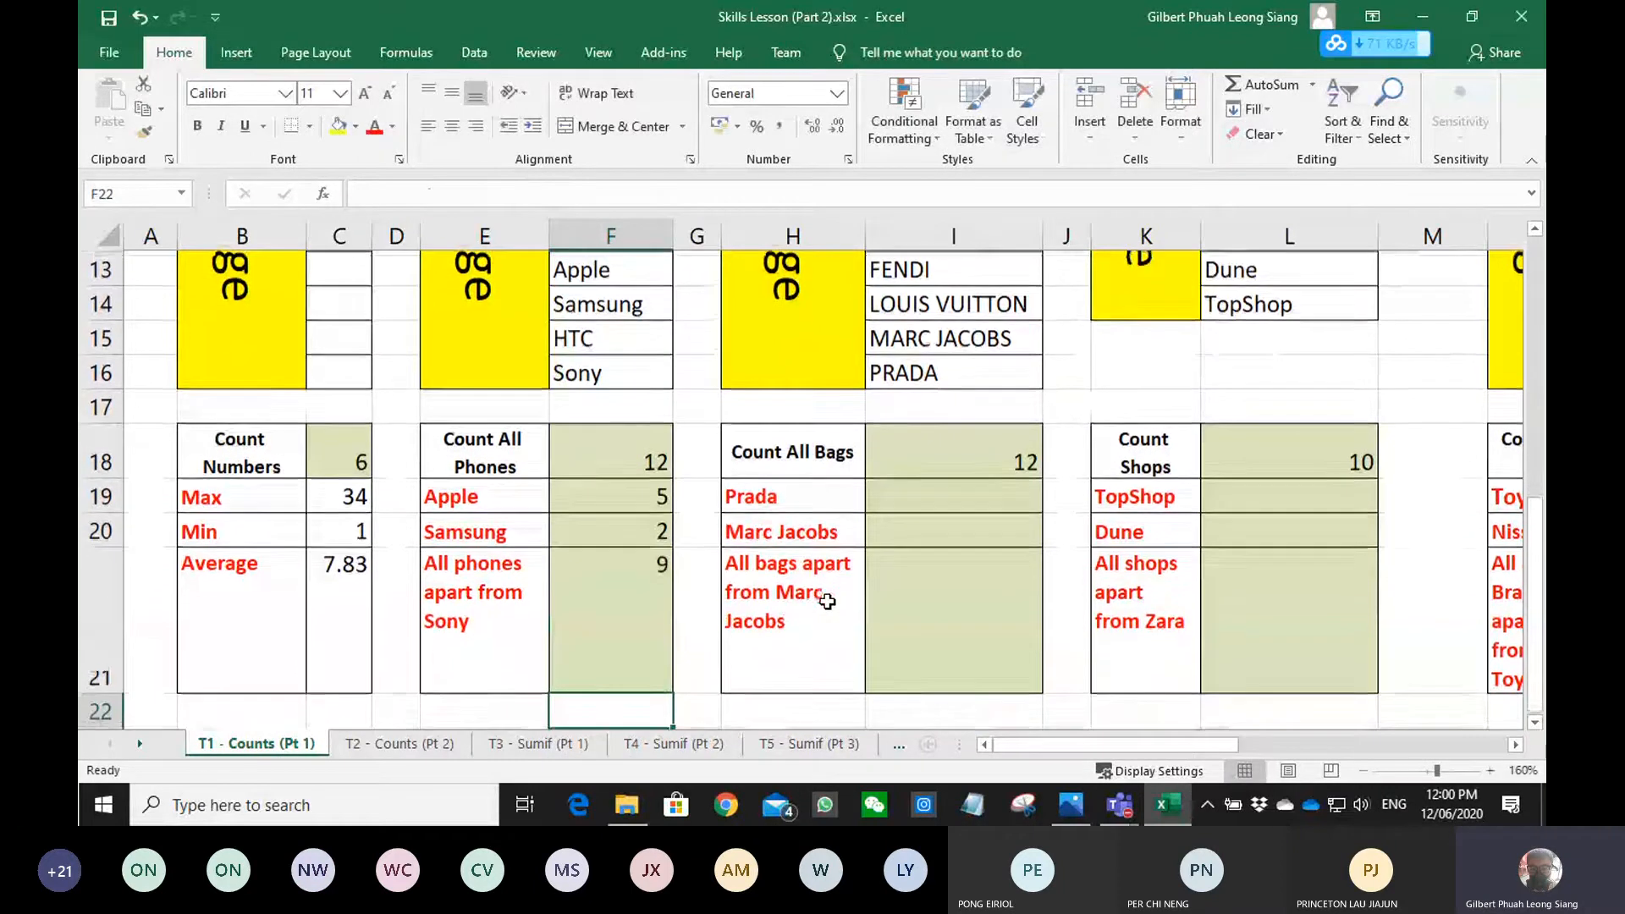
click(635, 606)
scroll(634, 605, up, 3)
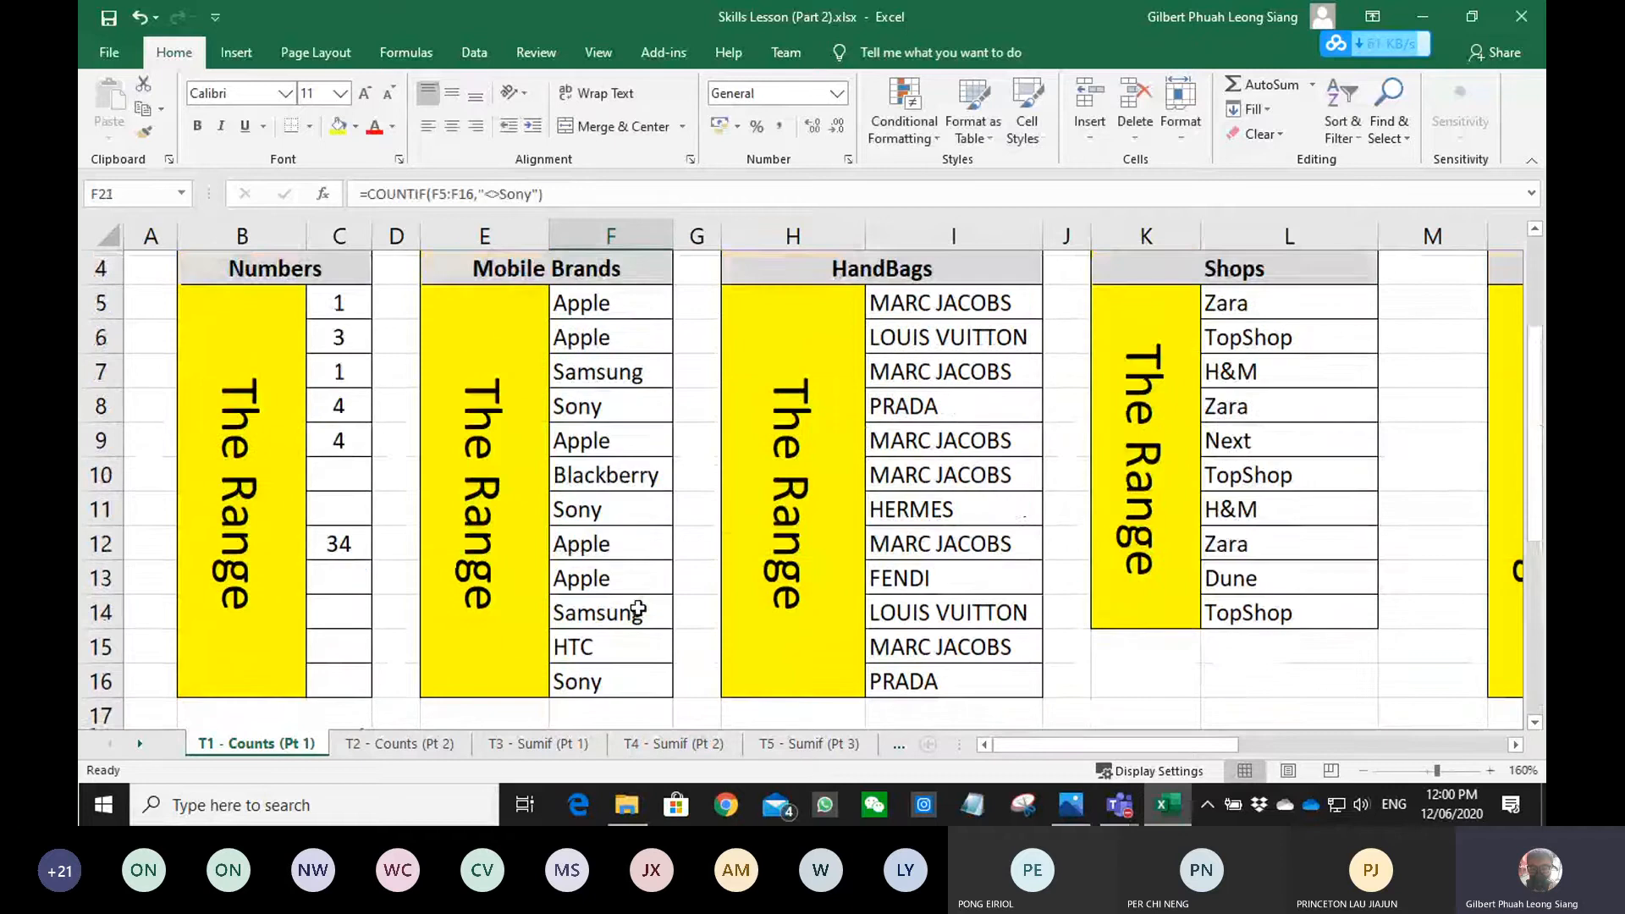
scroll(605, 509, down, 3)
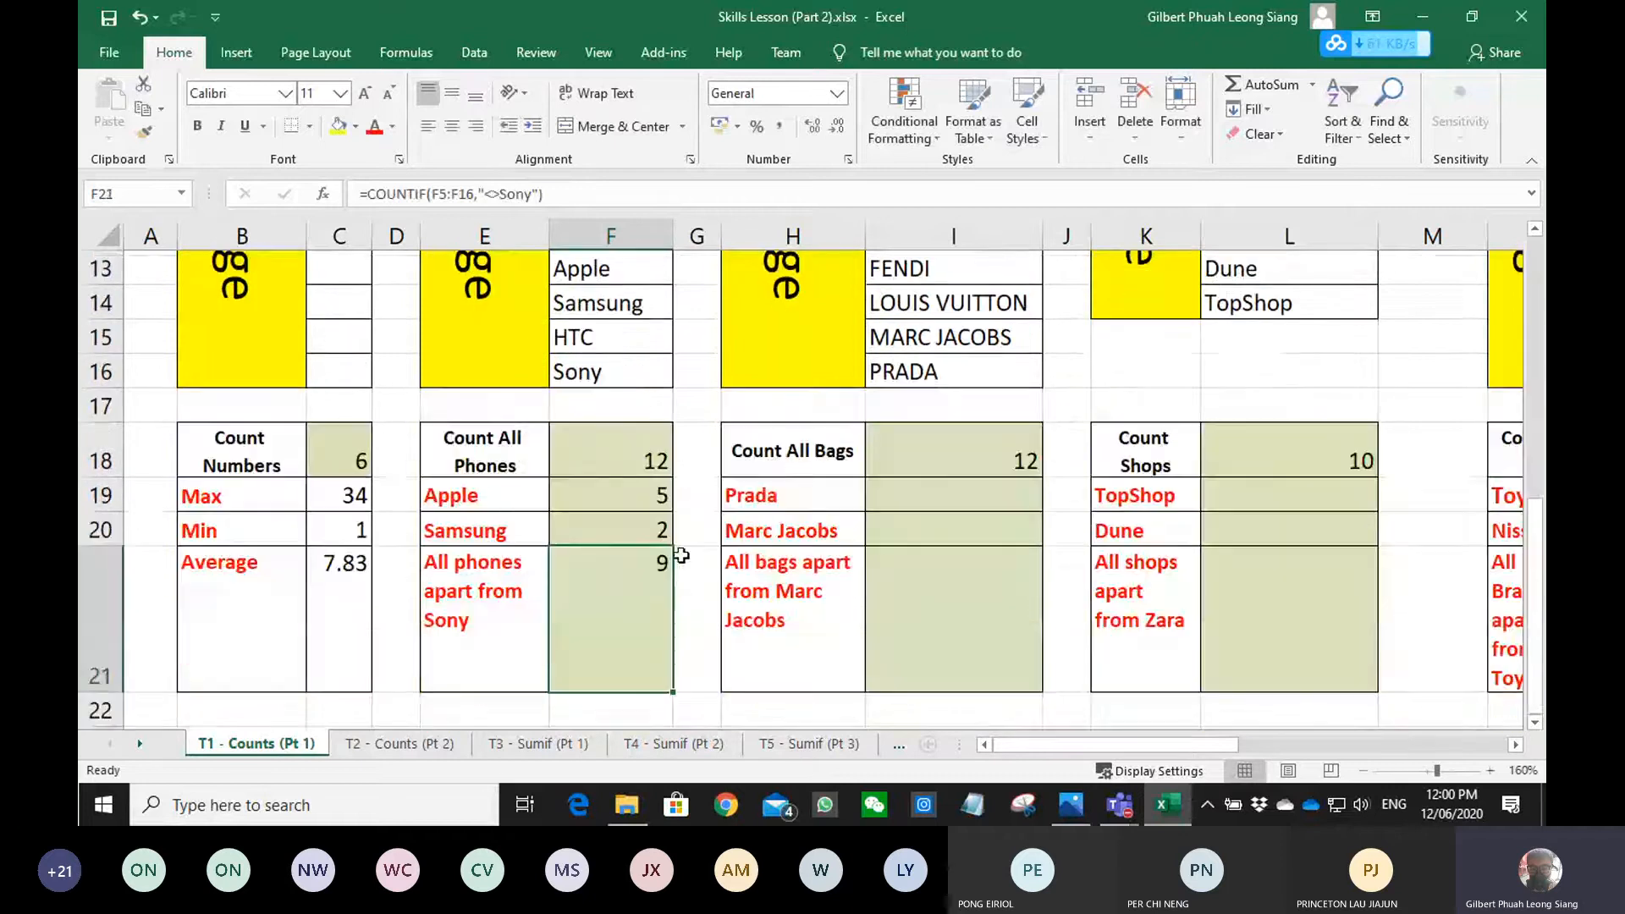
scroll(682, 636, up, 1)
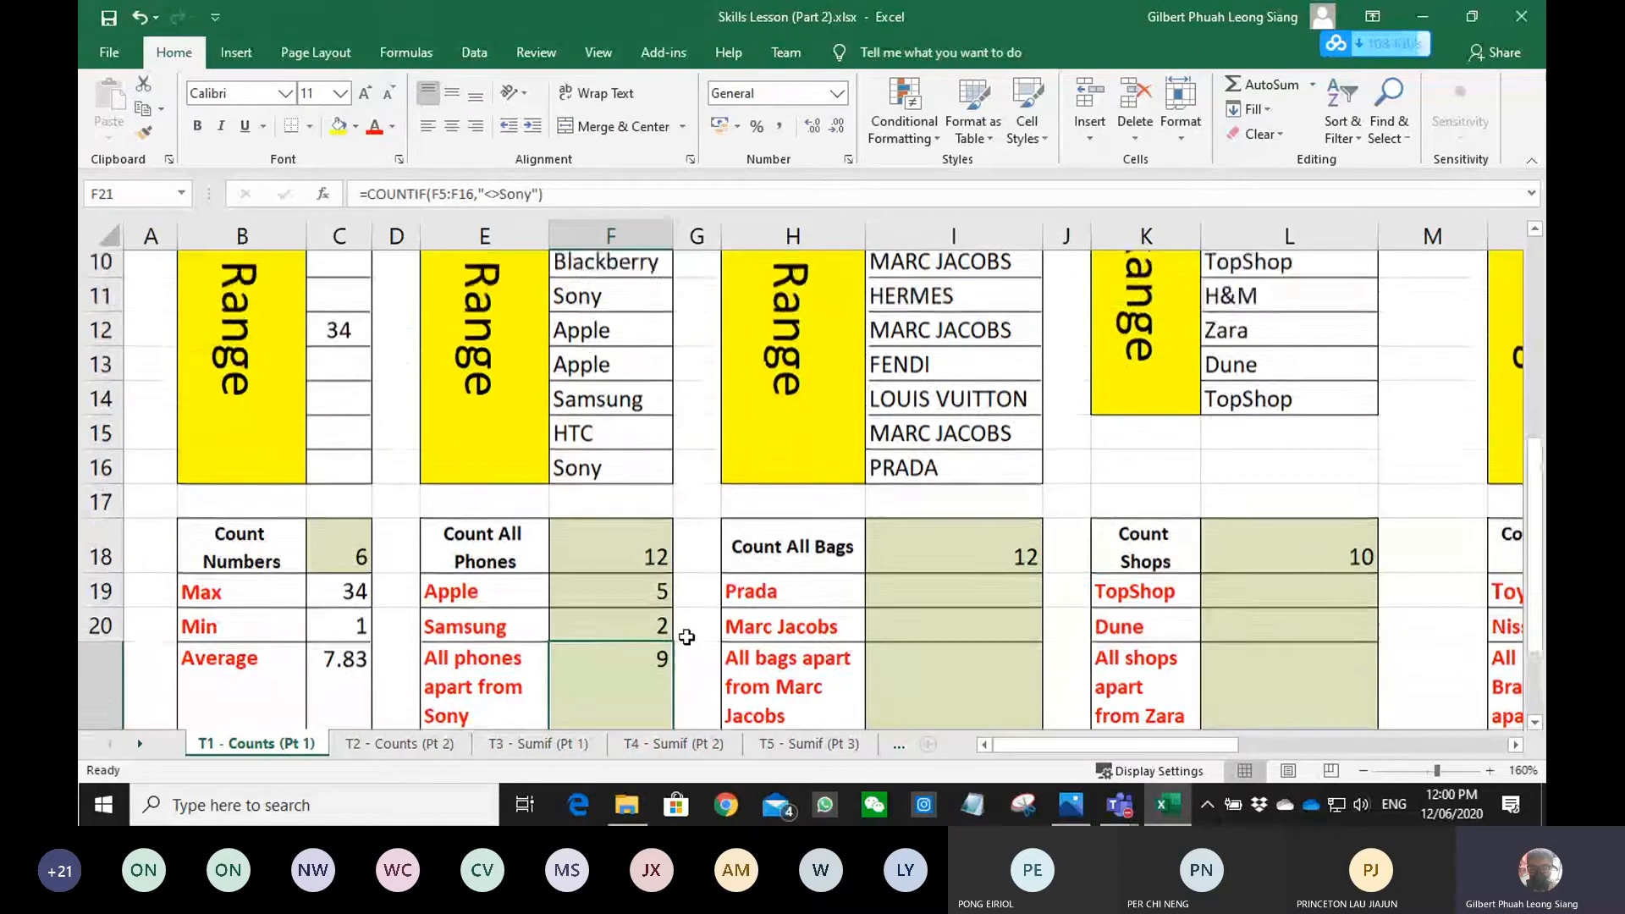
scroll(687, 635, down, 1)
- Look up the "count" functions for I19, review COUNTA and COUNTBLANK, and choose COUNTIF to count the Prada bags
click(965, 499)
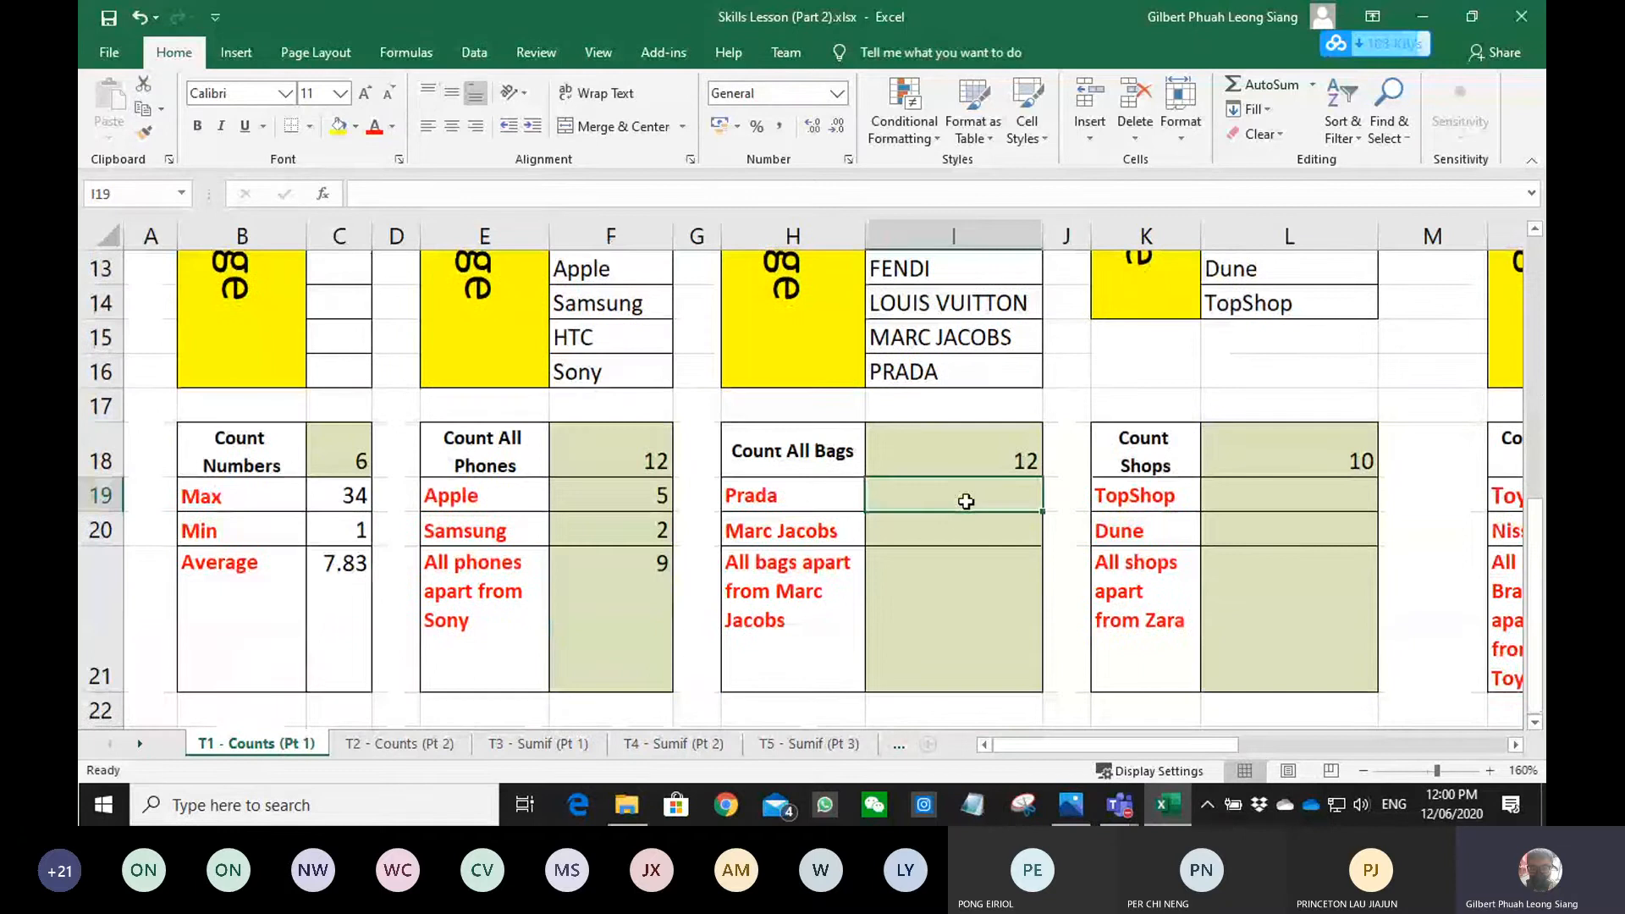
click(321, 194)
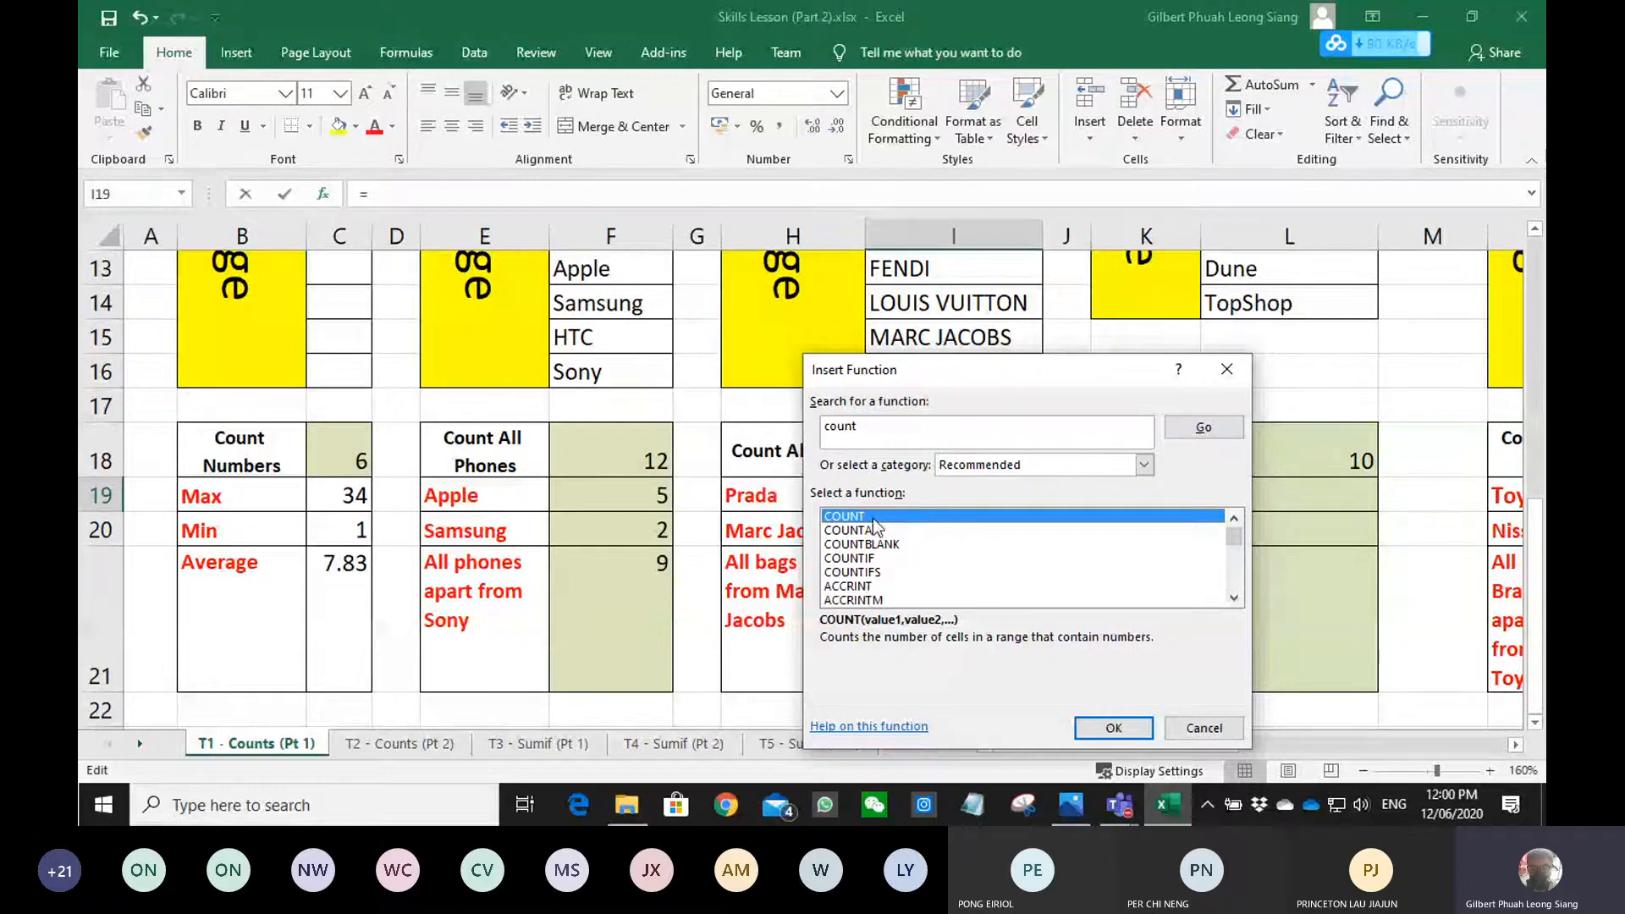
click(861, 532)
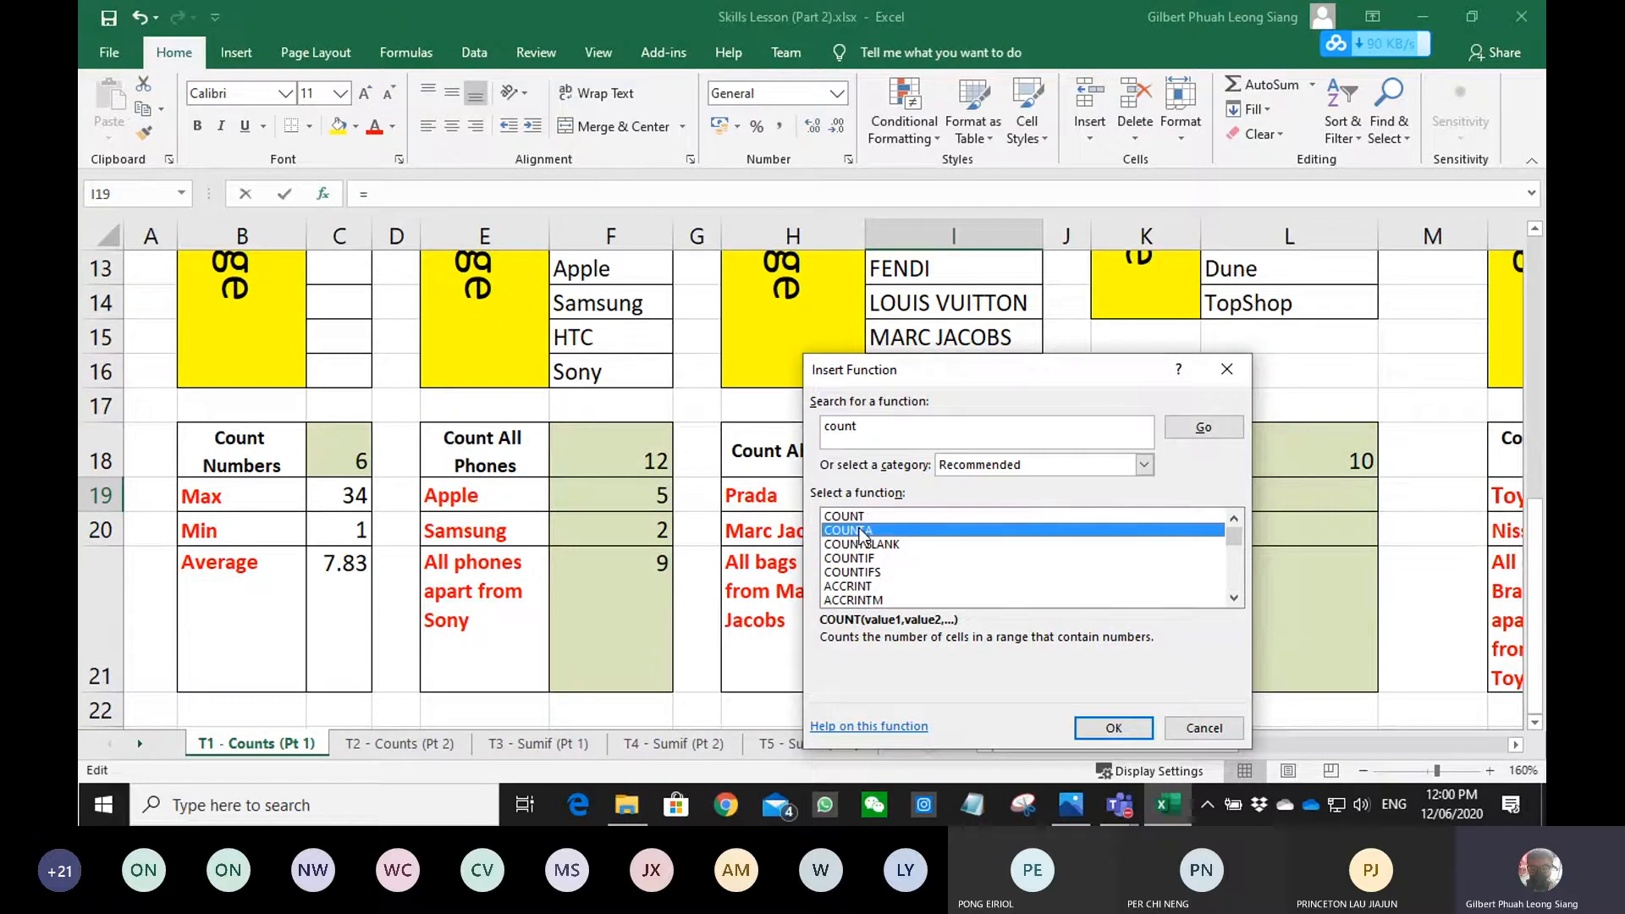
click(860, 545)
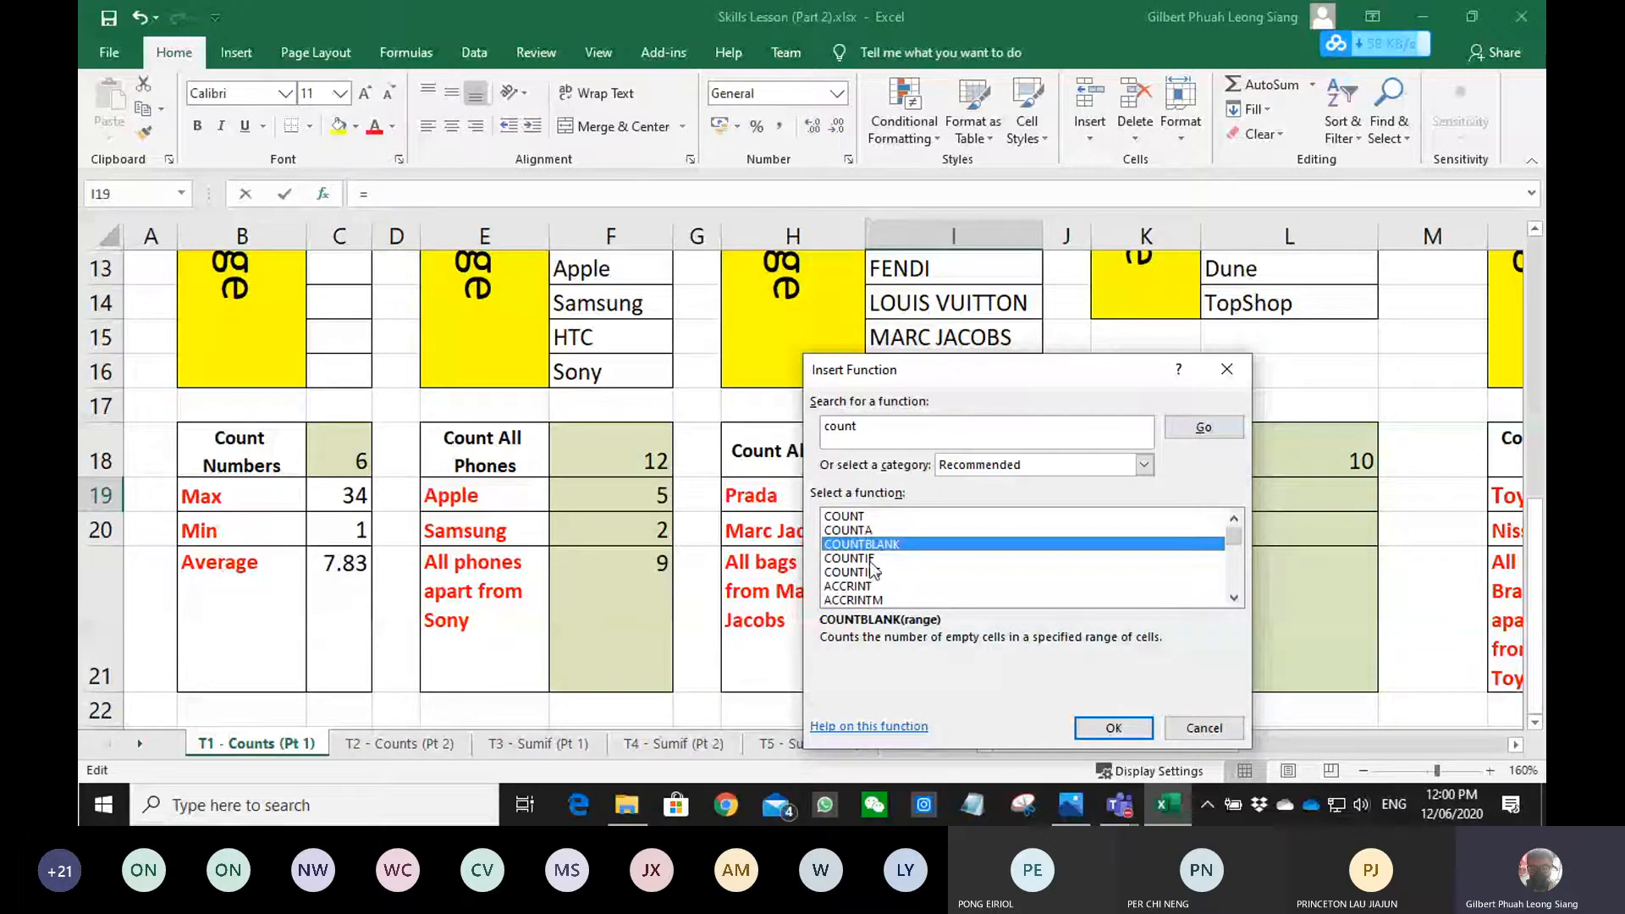
click(849, 559)
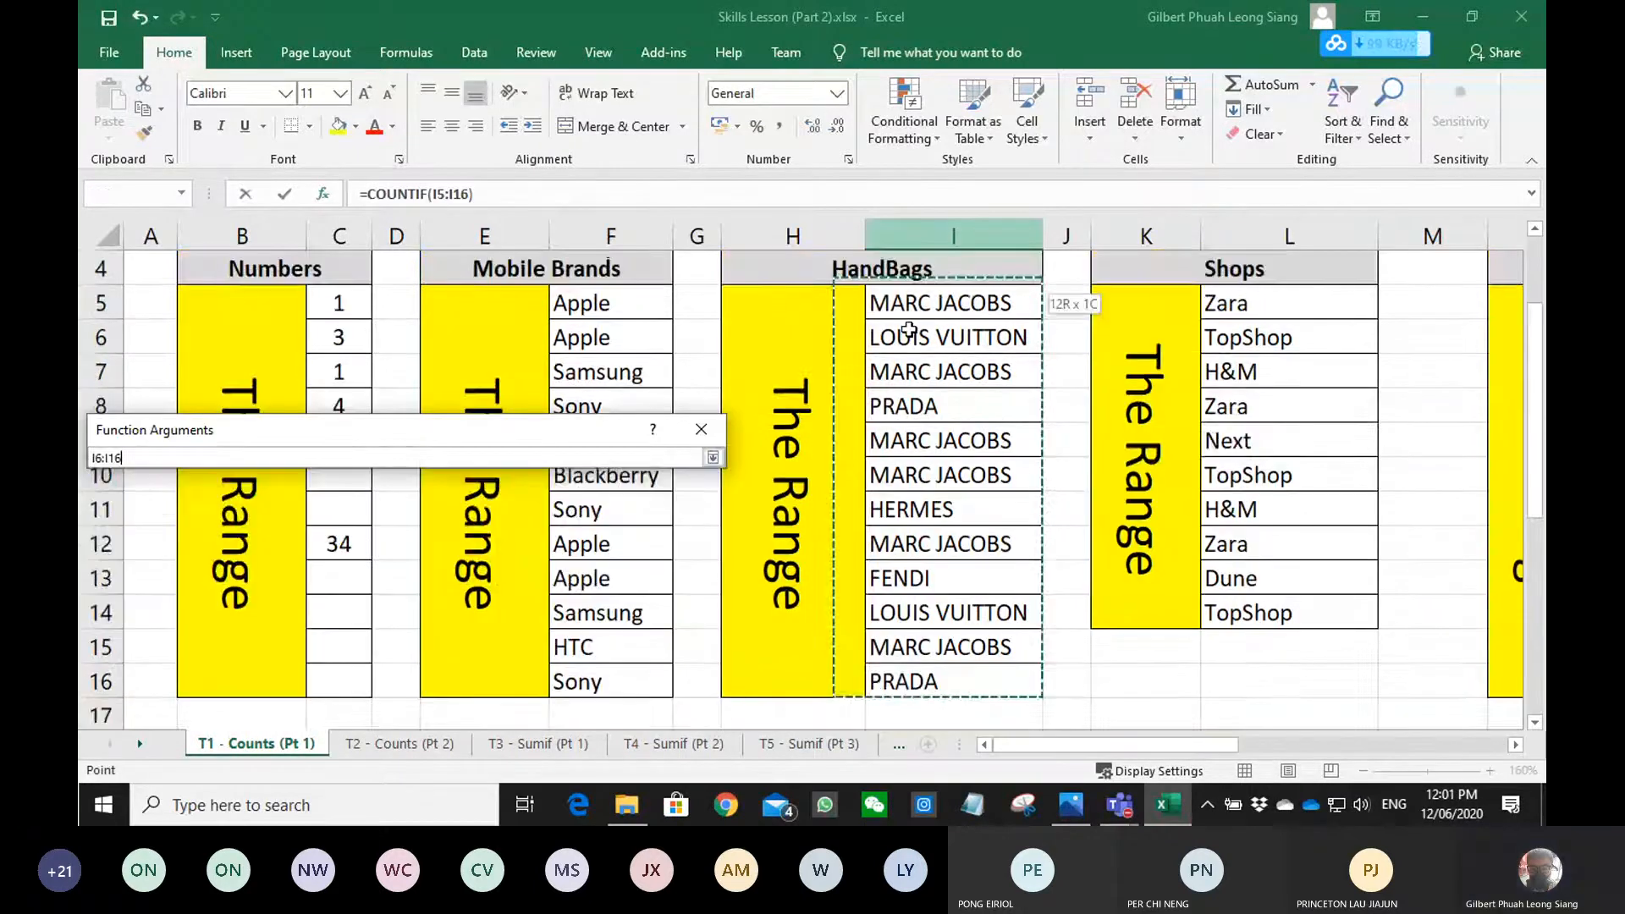
- Set the COUNTIF in I19 to range I5:I16 with criterion H19, and fill the formula down to I20 for Marc Jacobs
drag(869, 694, 869, 694)
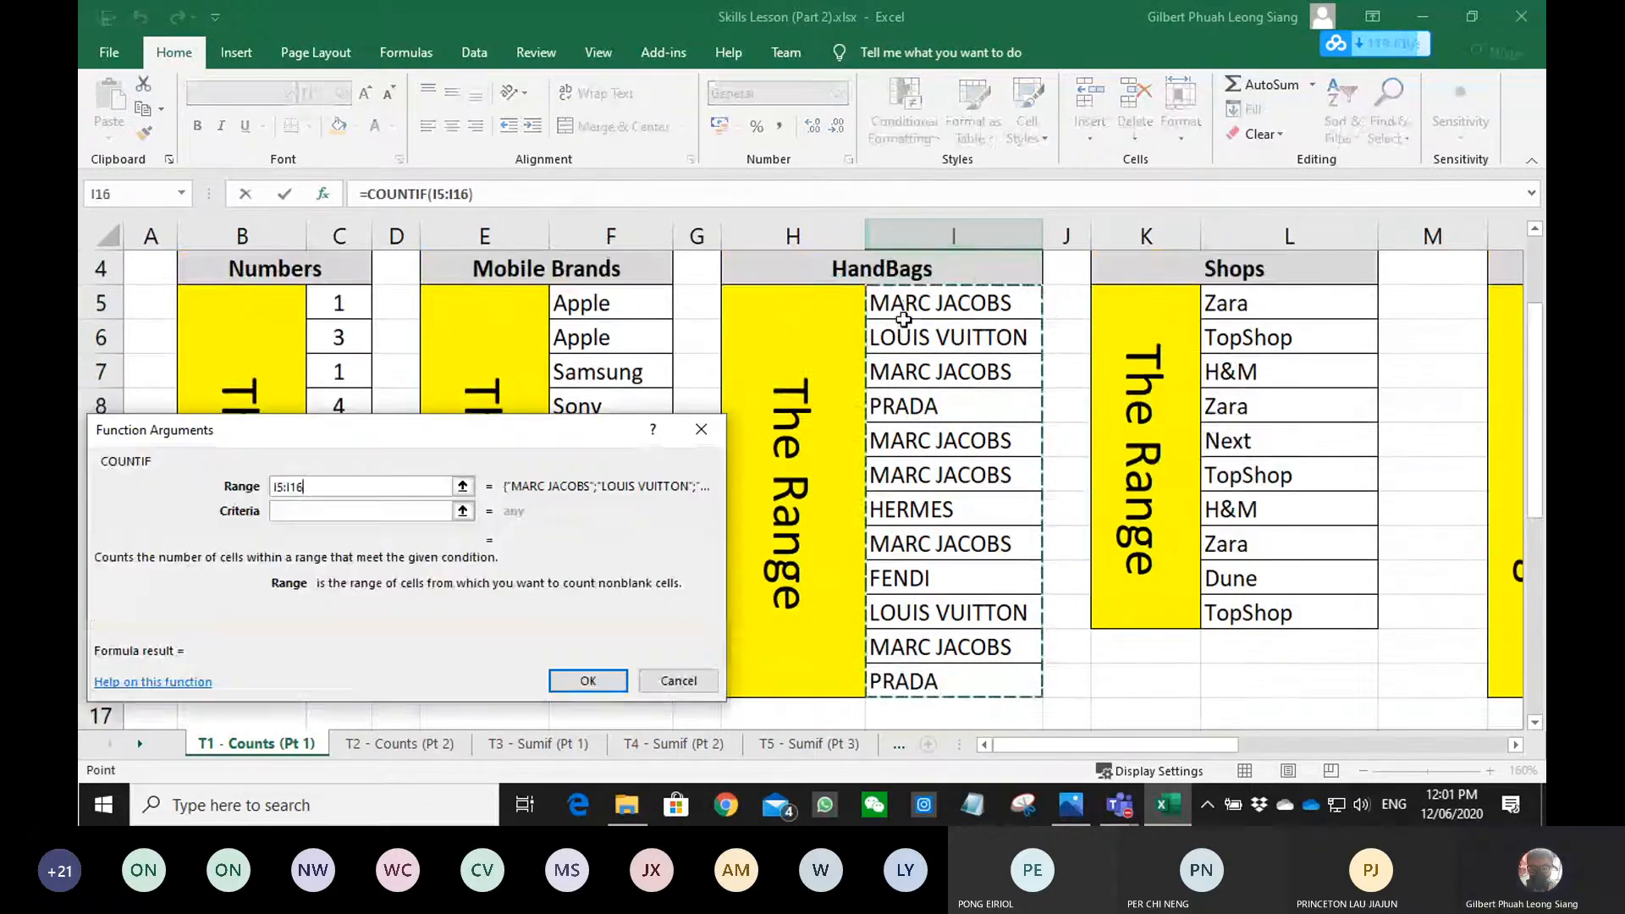
scroll(869, 489, down, 2)
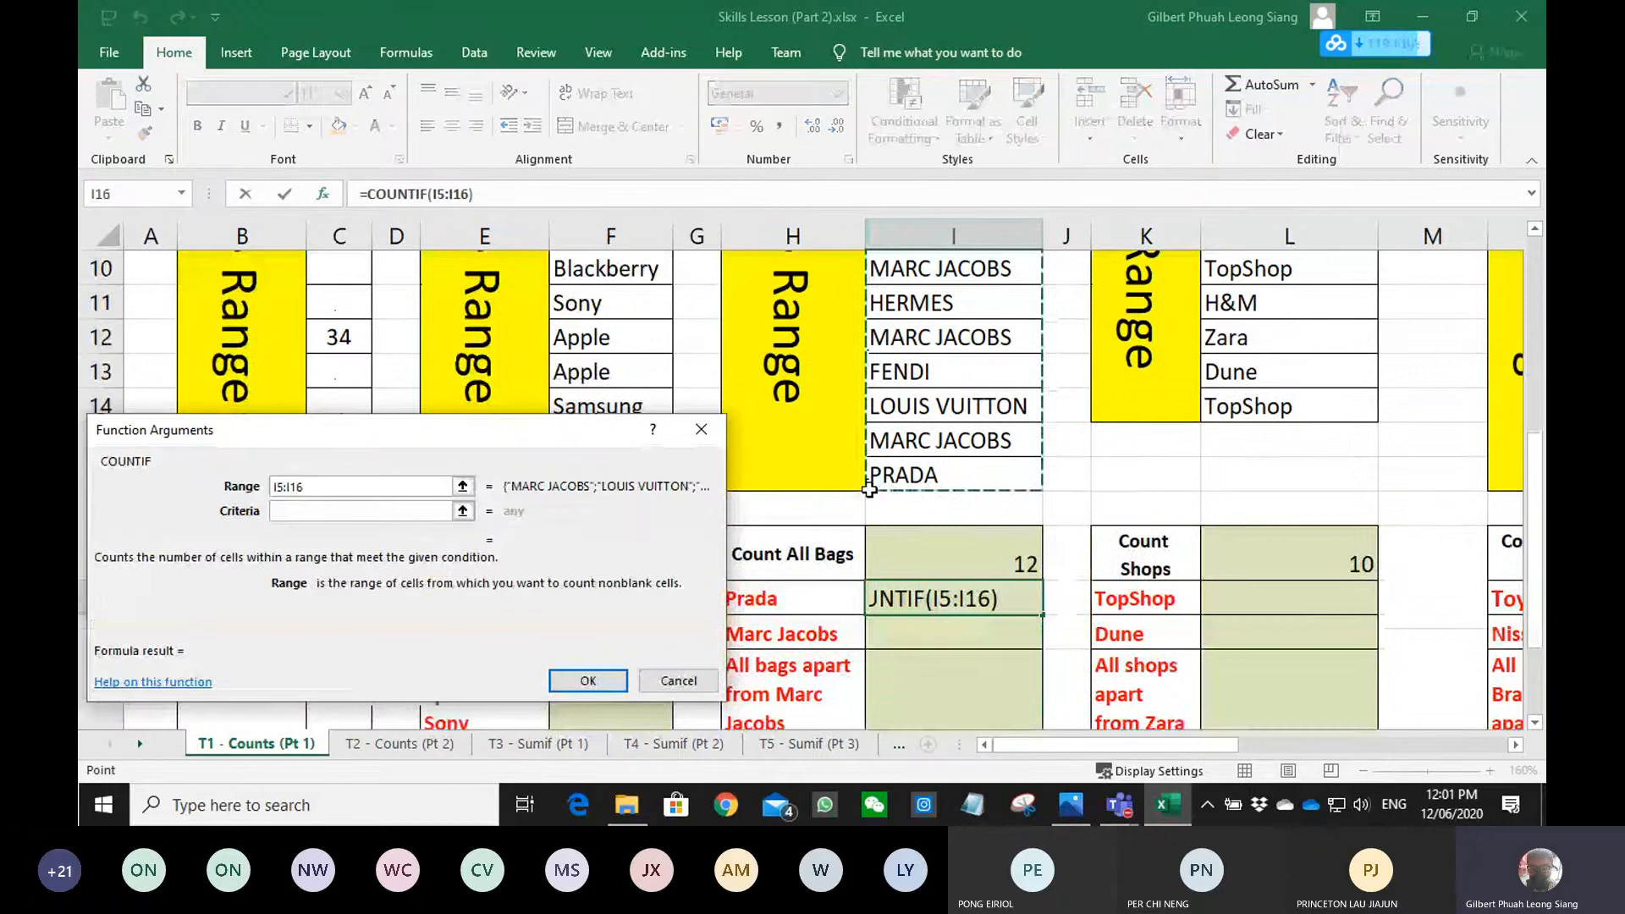
scroll(869, 489, down, 2)
click(288, 510)
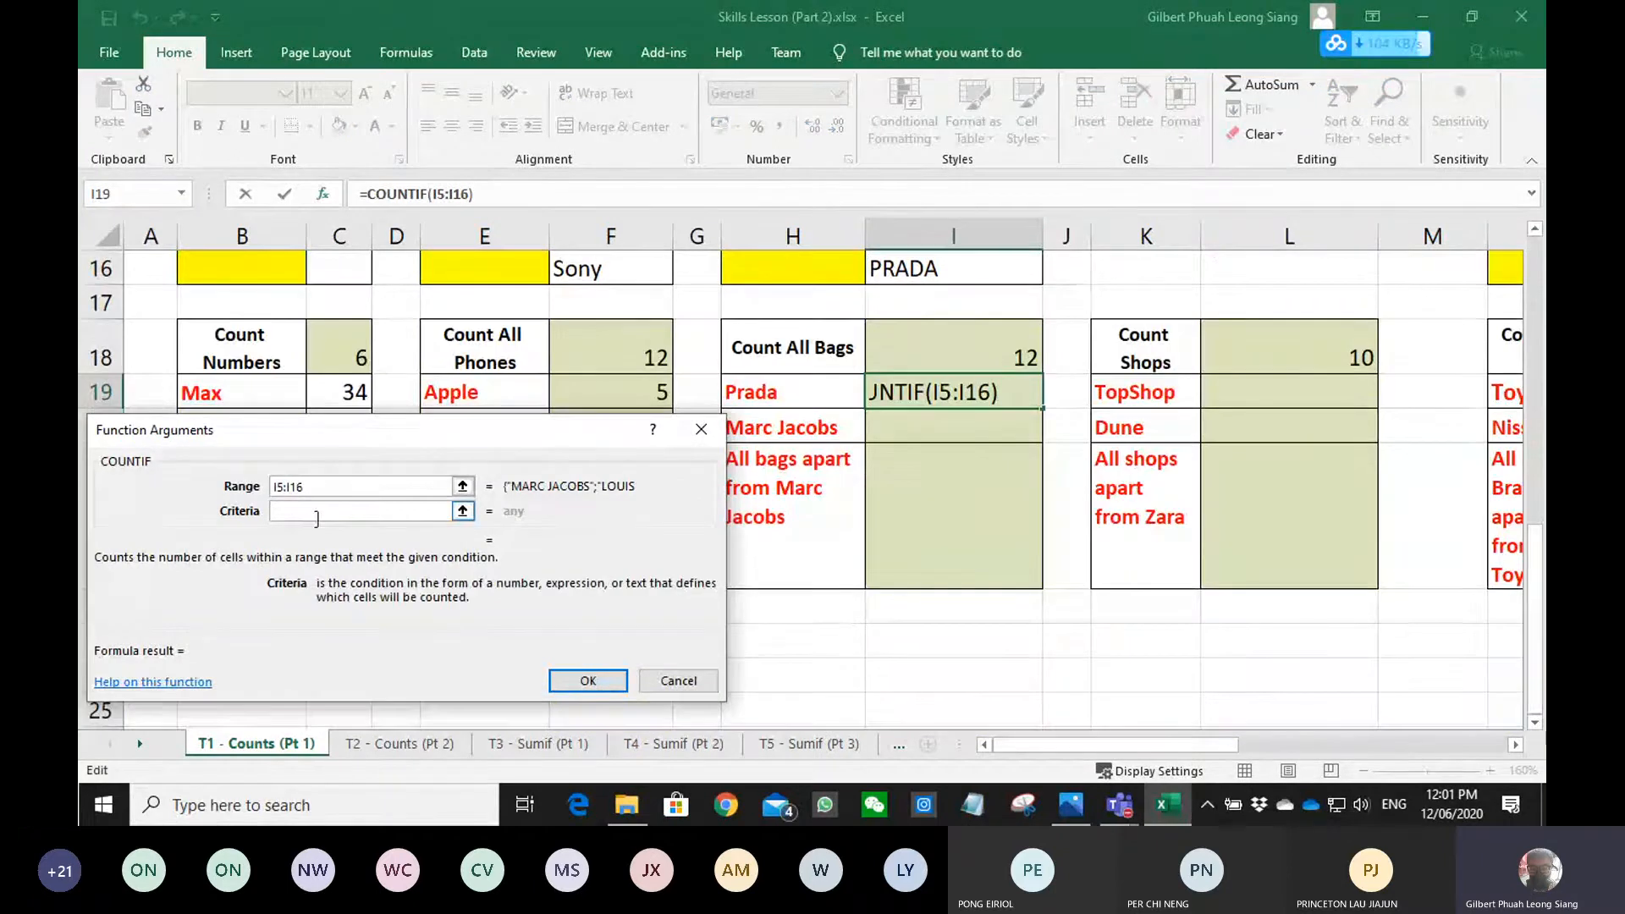
click(779, 392)
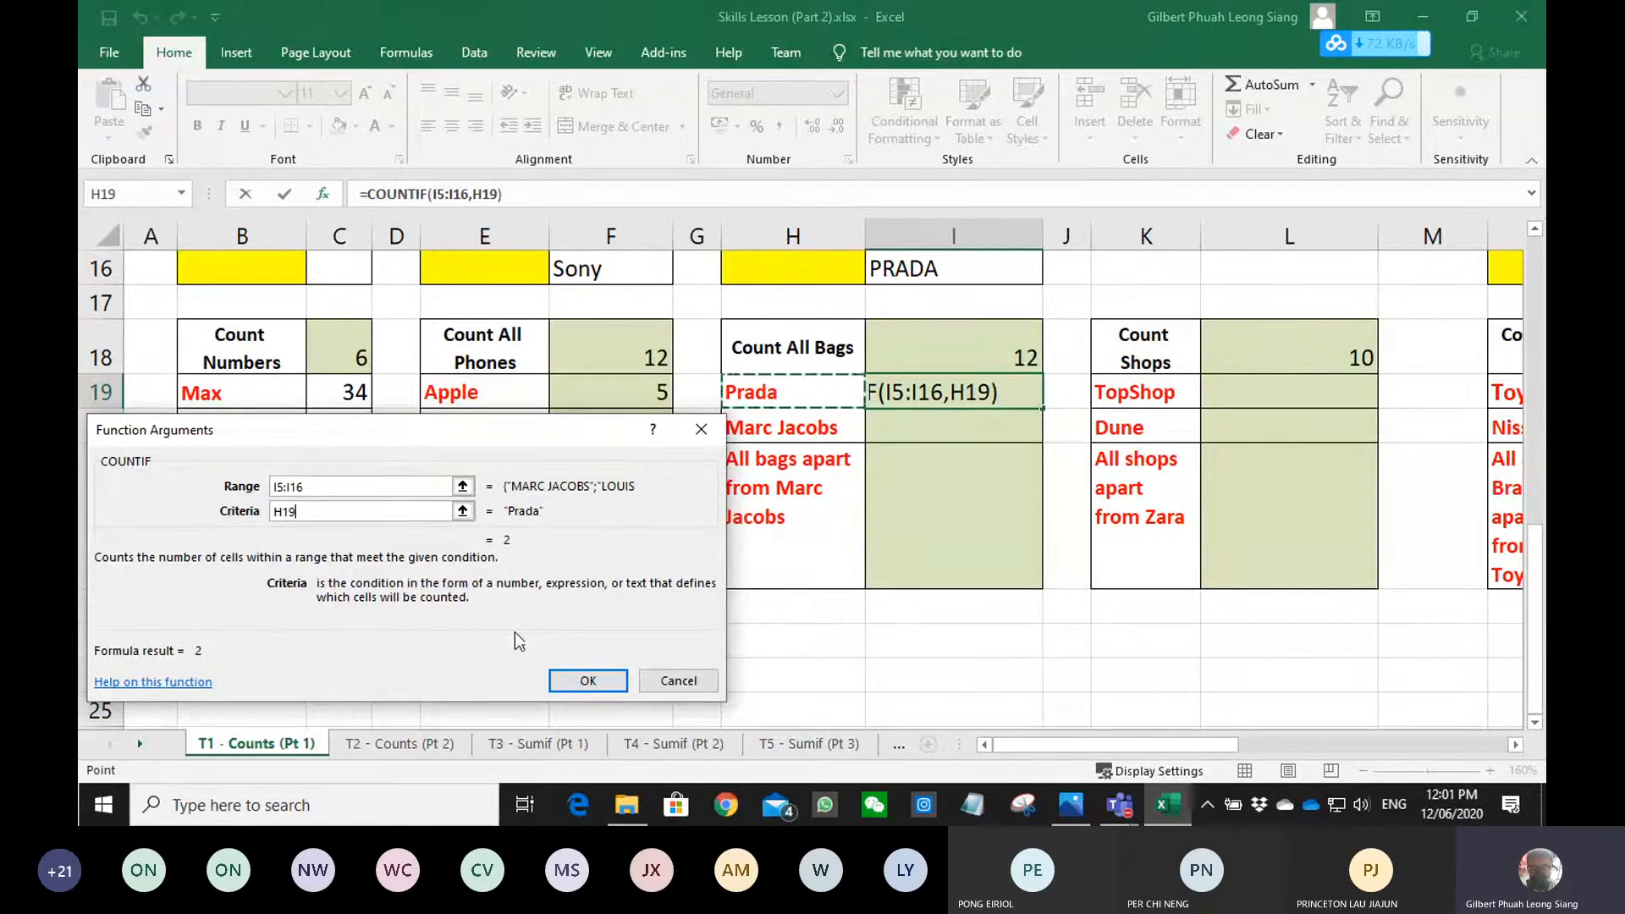
click(582, 679)
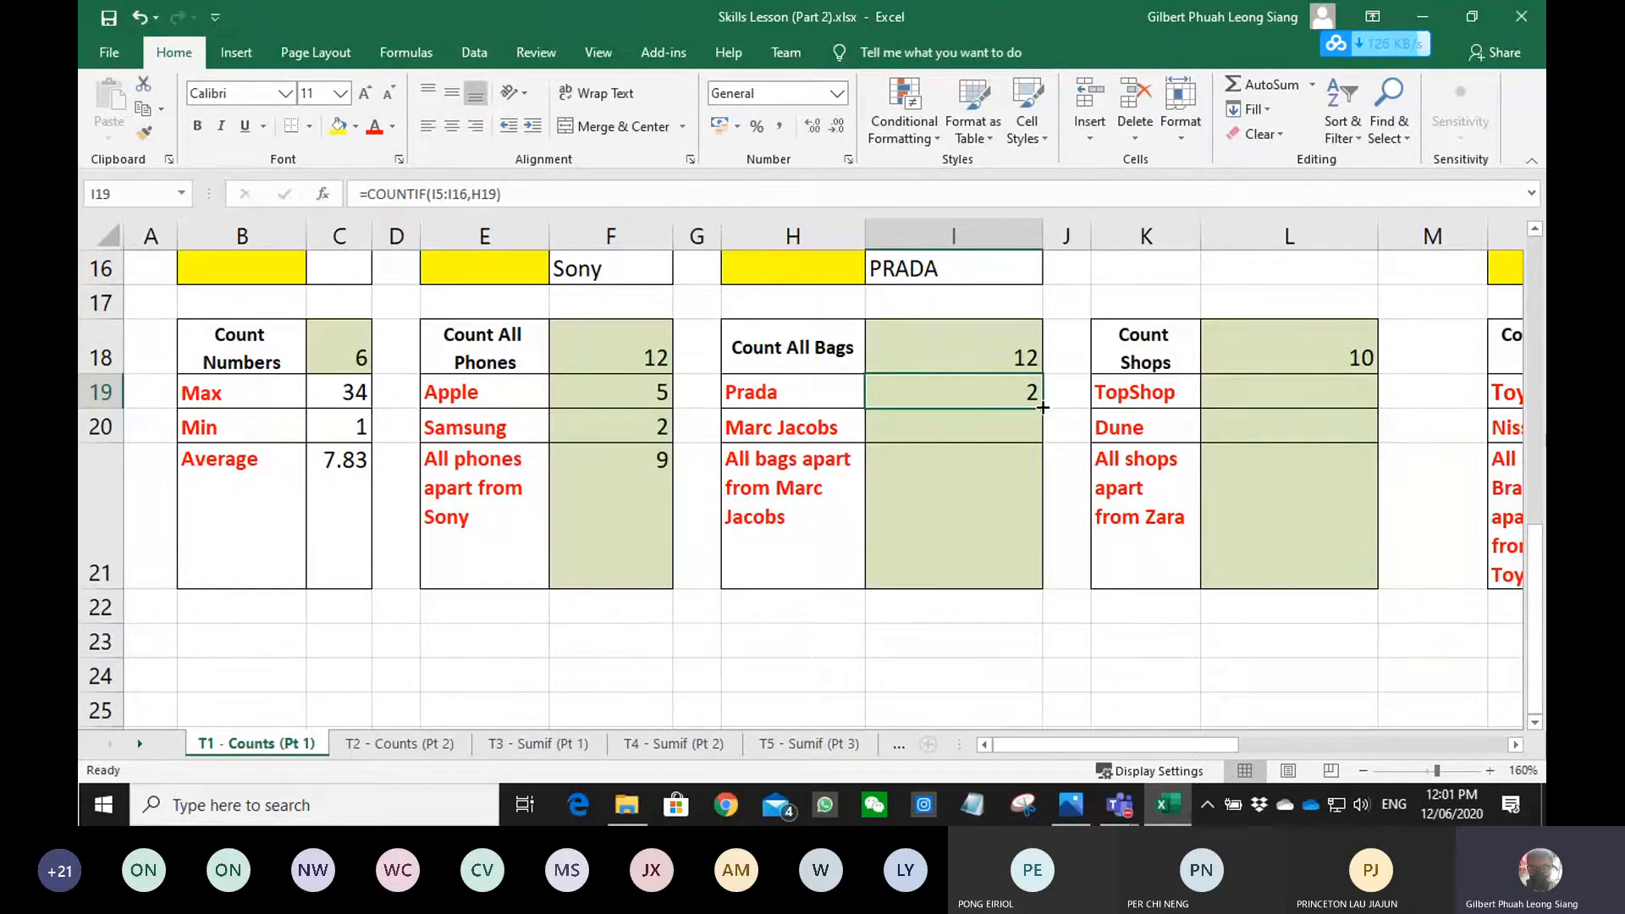
drag(1041, 407, 1042, 441)
- Review the formula in F21 as a model and insert a COUNTIF function in I21 for all bags apart from Marc Jacobs
click(976, 524)
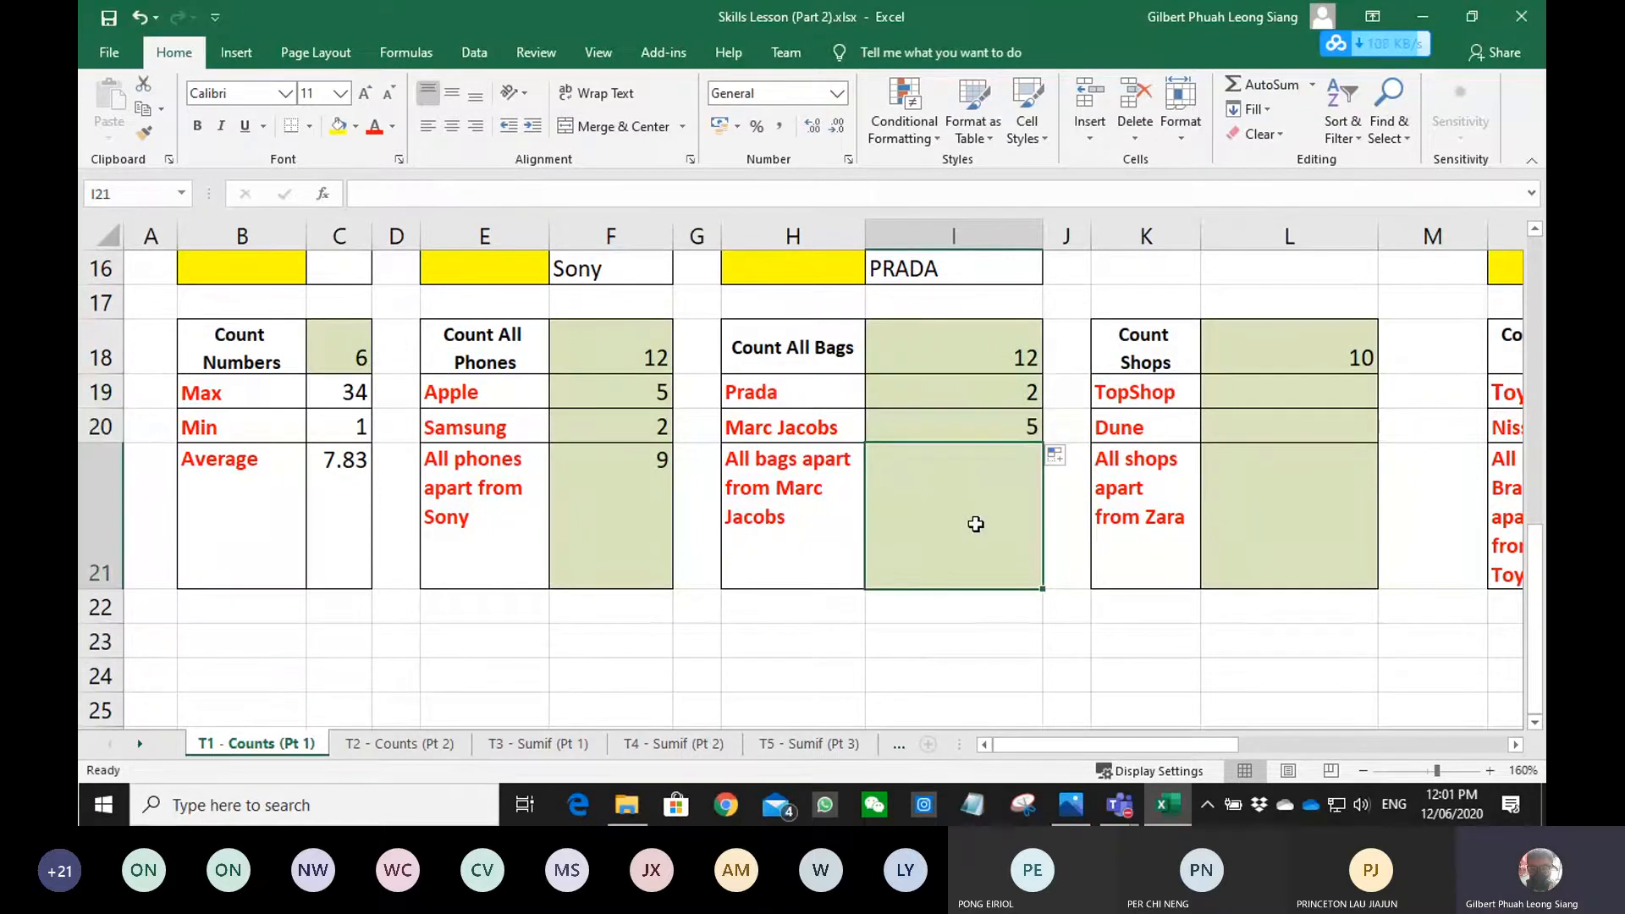
click(622, 508)
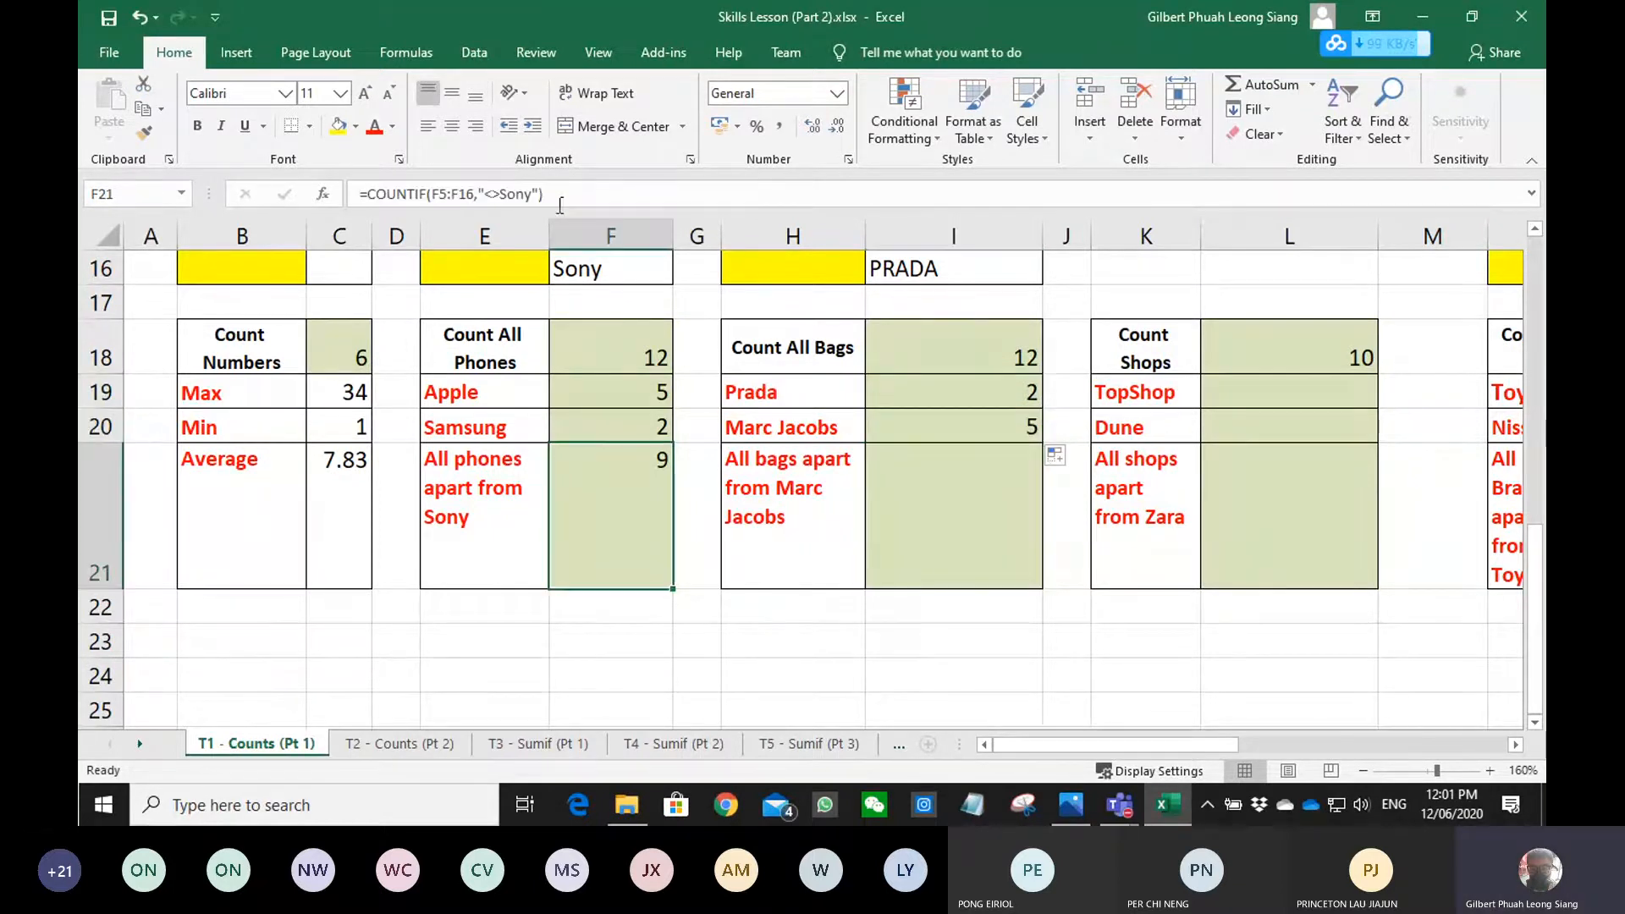
click(959, 483)
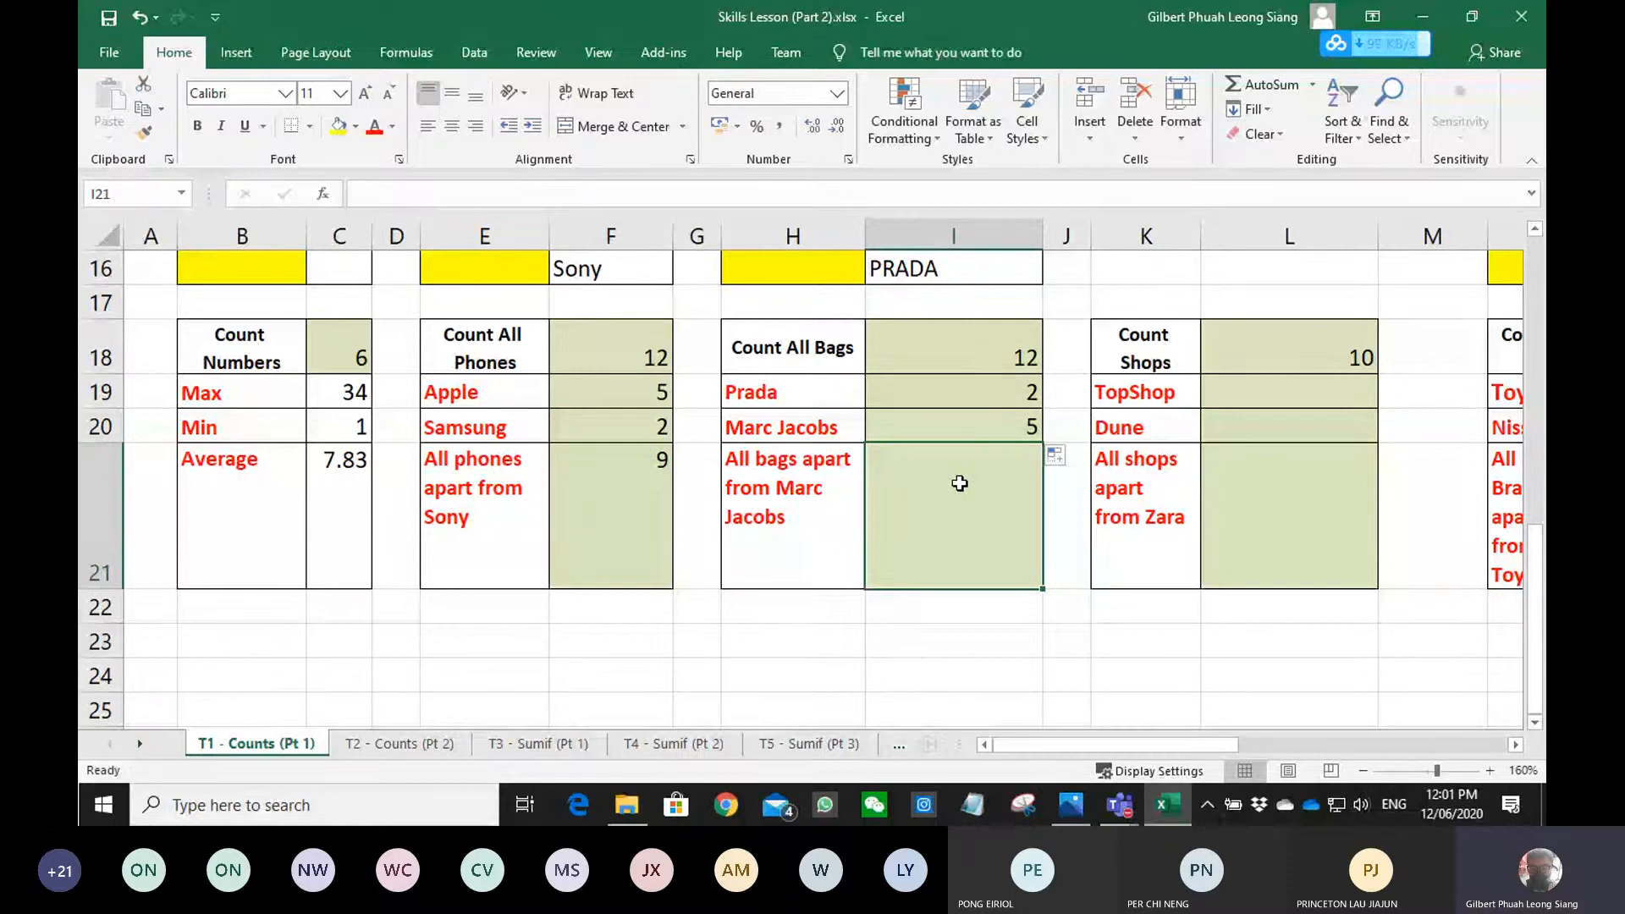
click(326, 198)
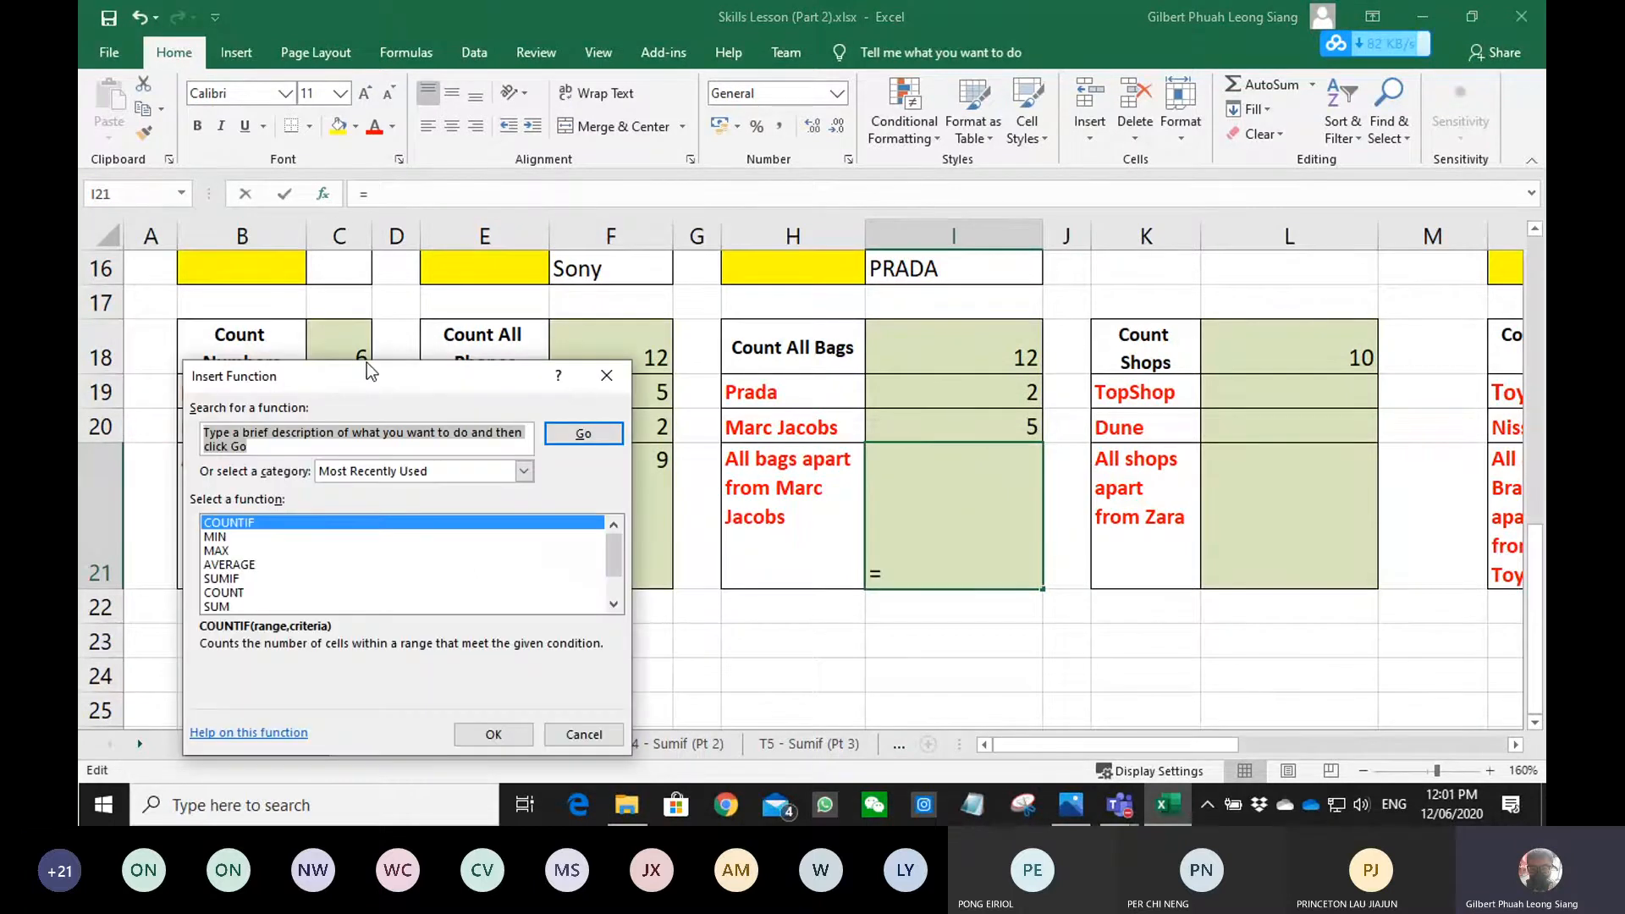
text(counti)
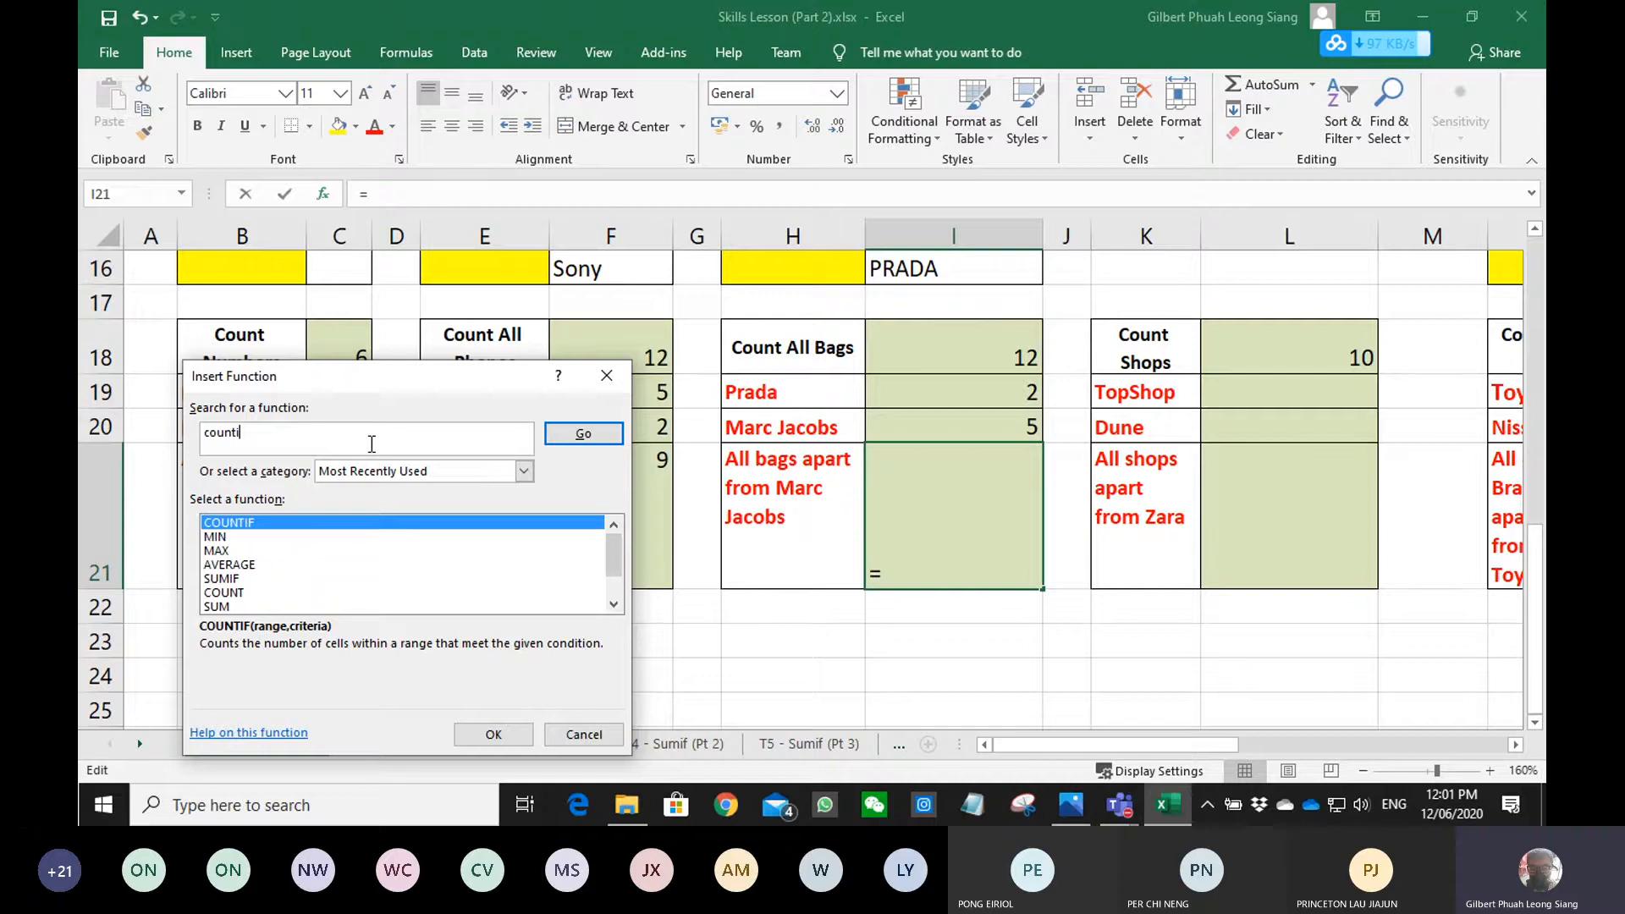
text(f)
key(Return)
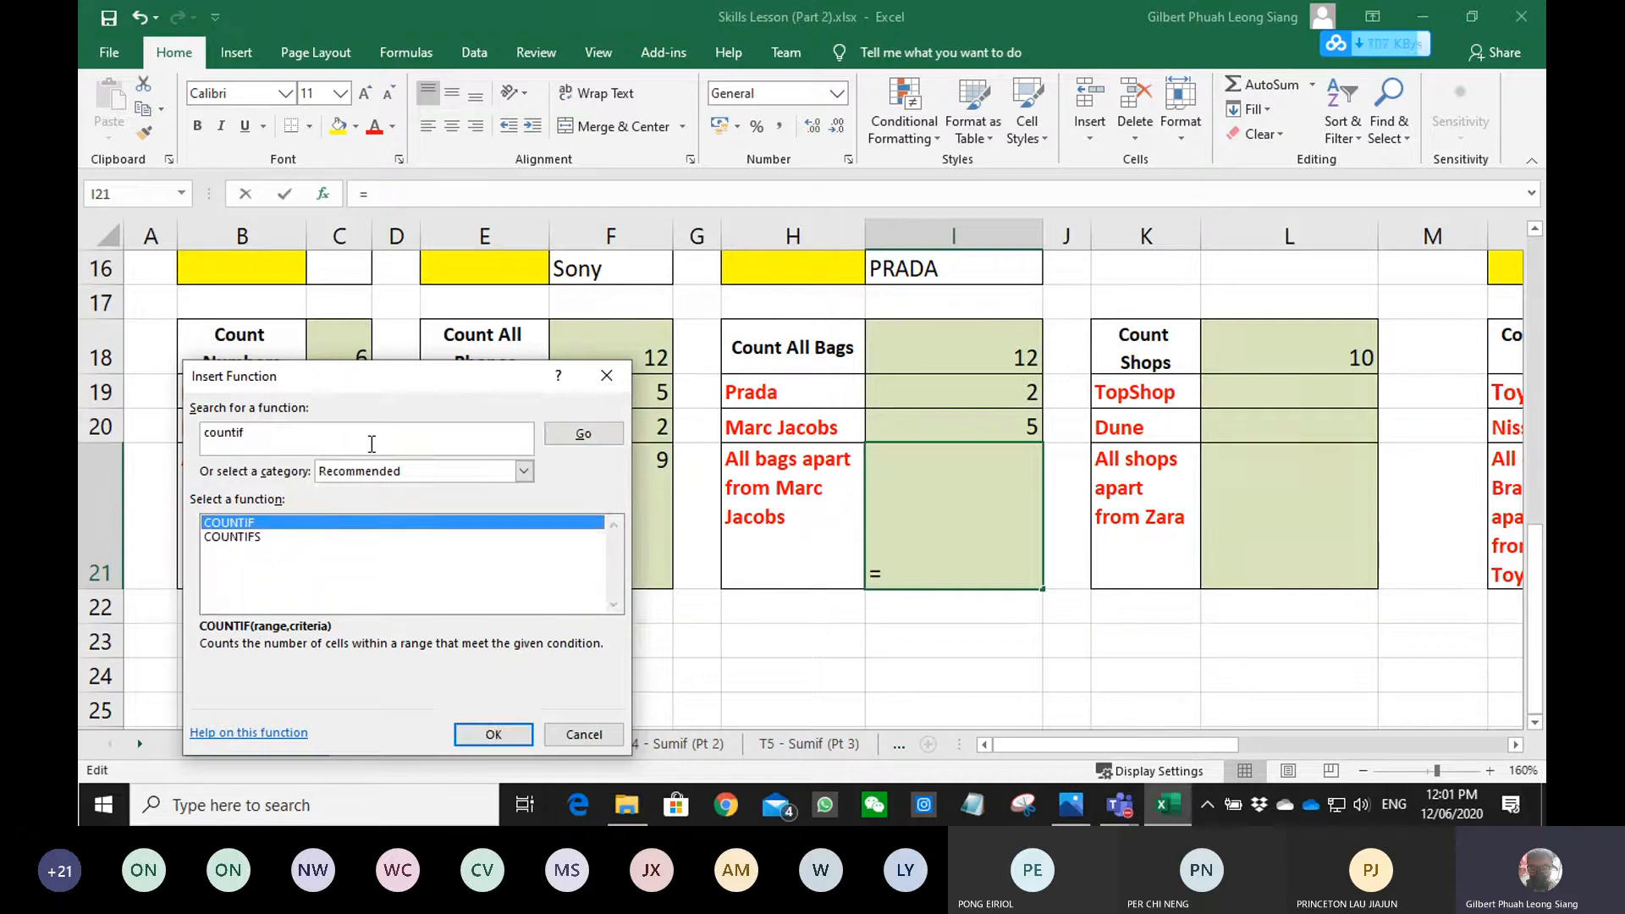
double_click(313, 524)
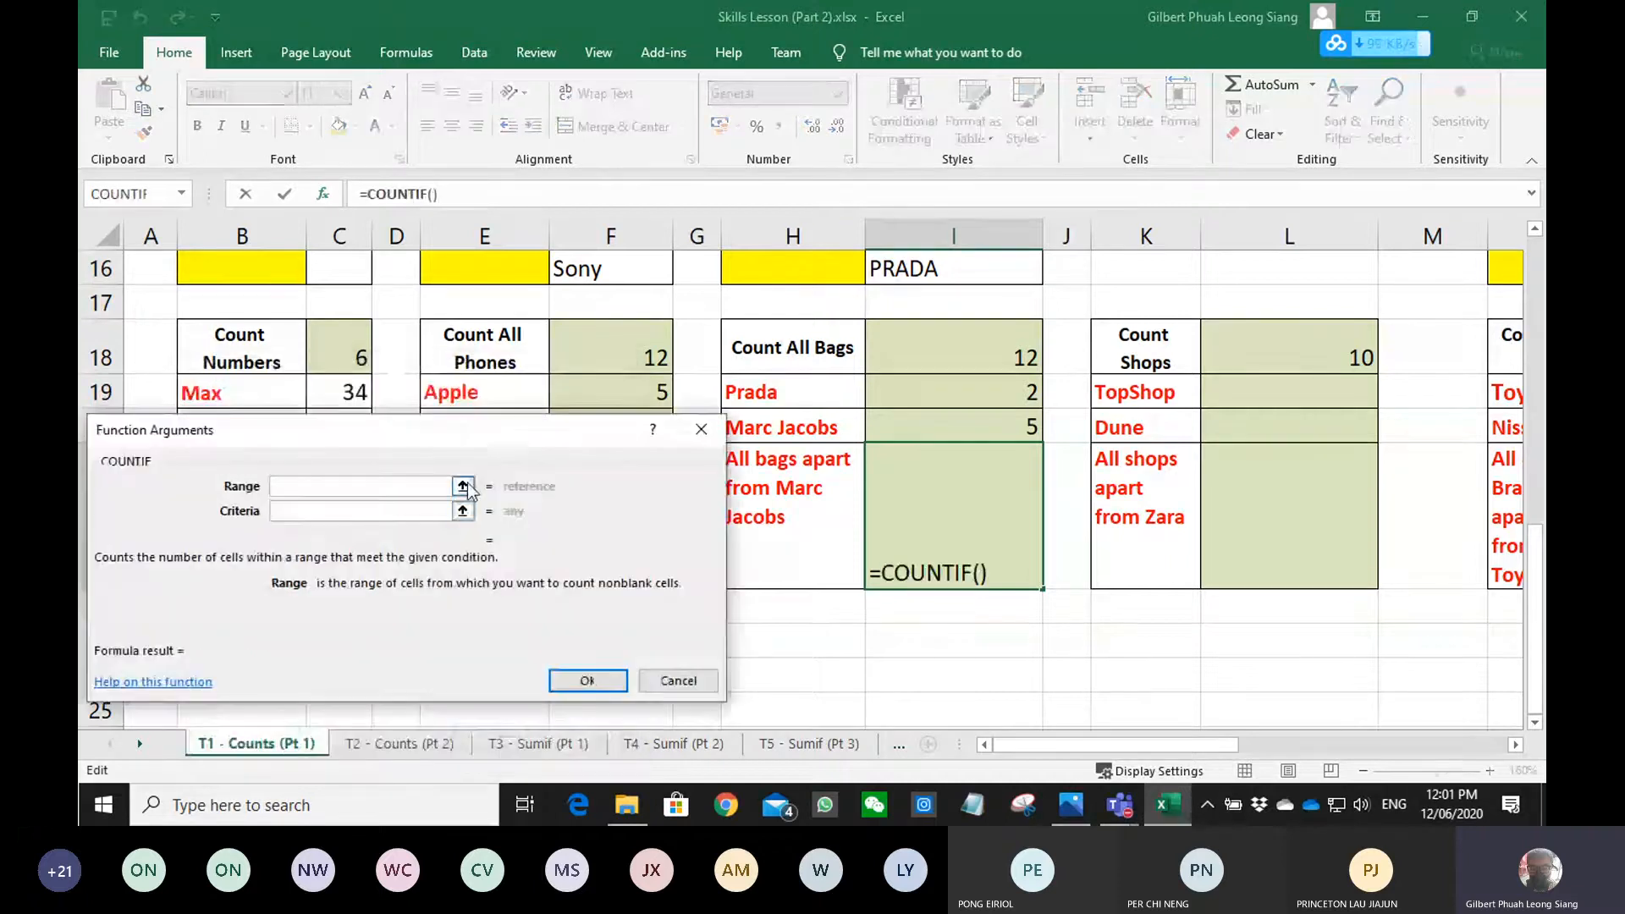
- Set the COUNTIF in I21 to range I5:I16 with criterion "<>Marc Jacobs" and confirm the formula
scroll(913, 503, up, 2)
scroll(914, 502, up, 2)
drag(914, 303, 916, 684)
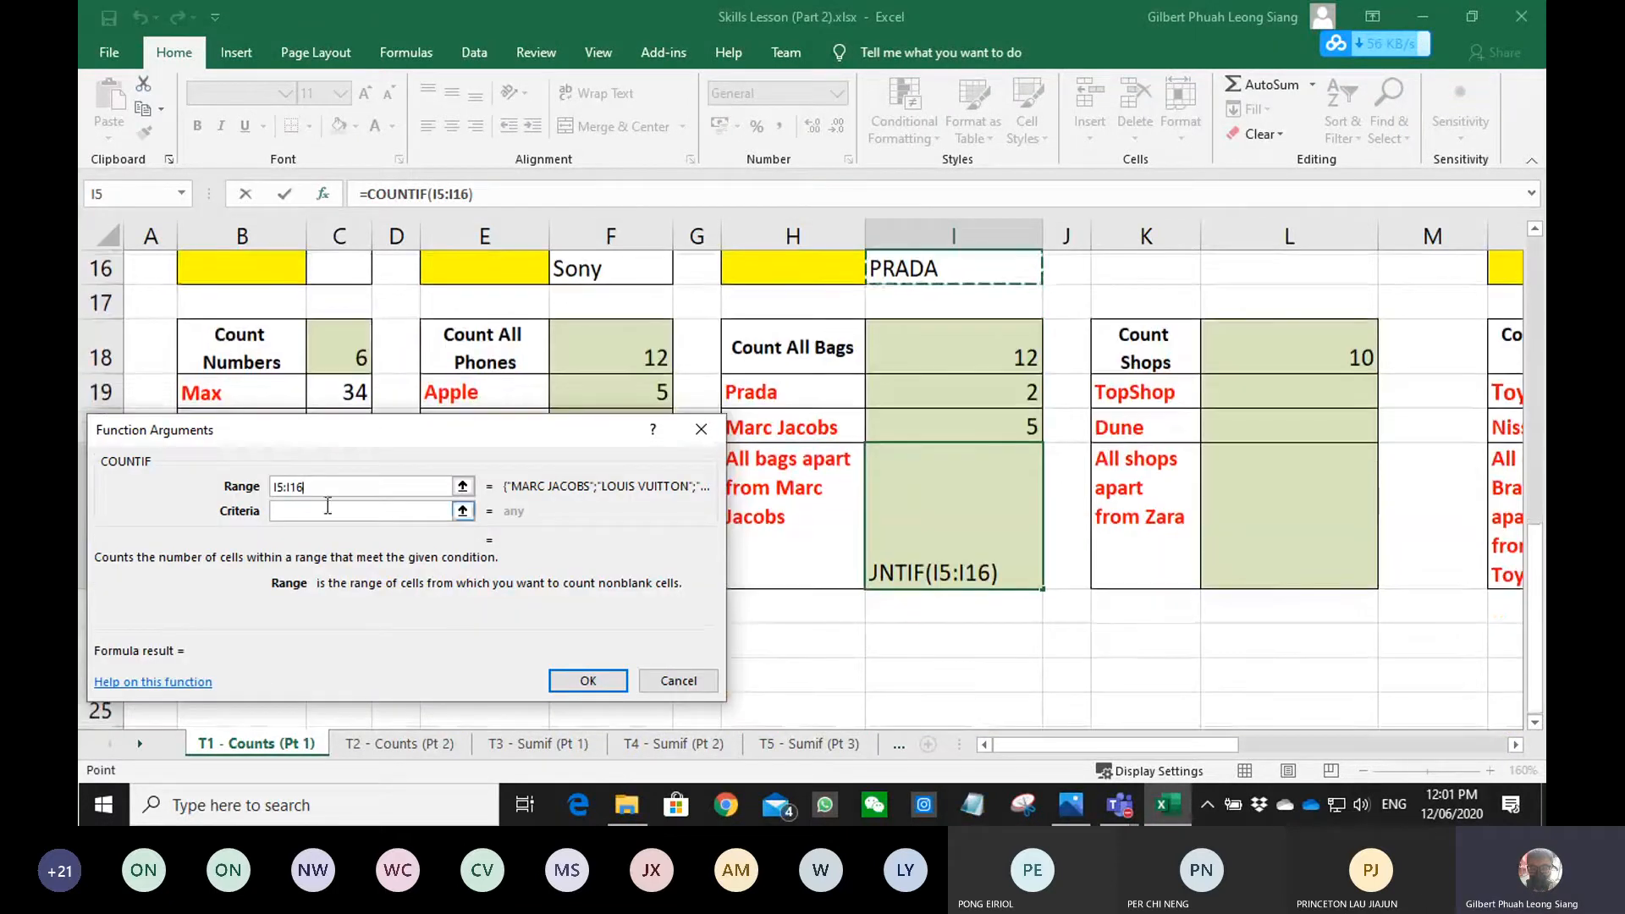
click(325, 510)
text(<>)
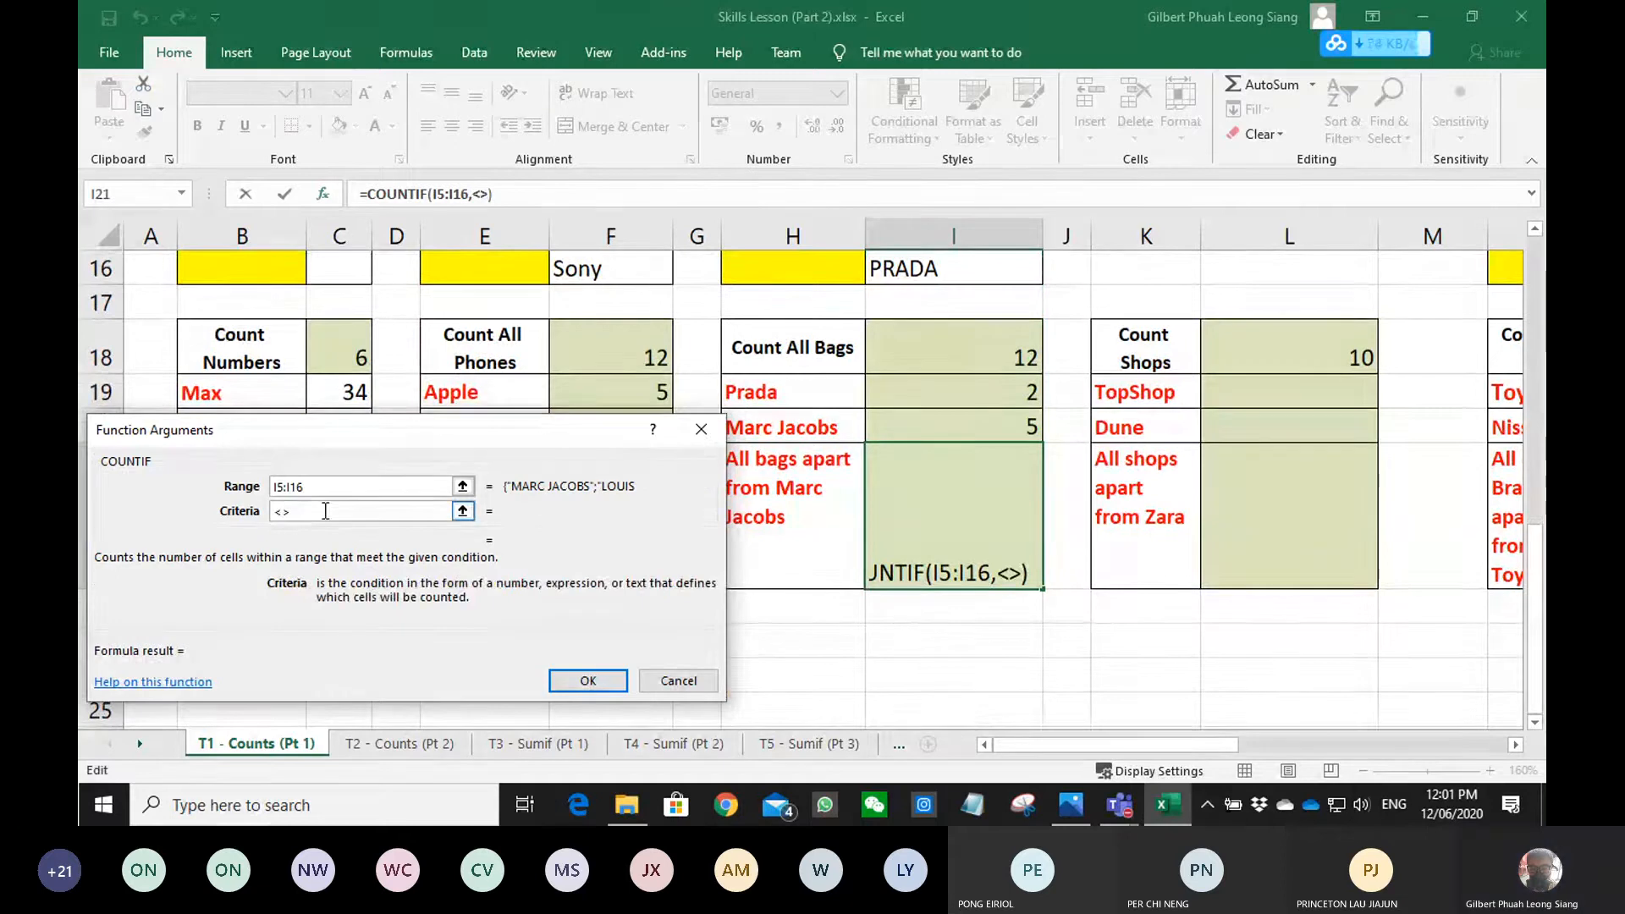
text(Ma)
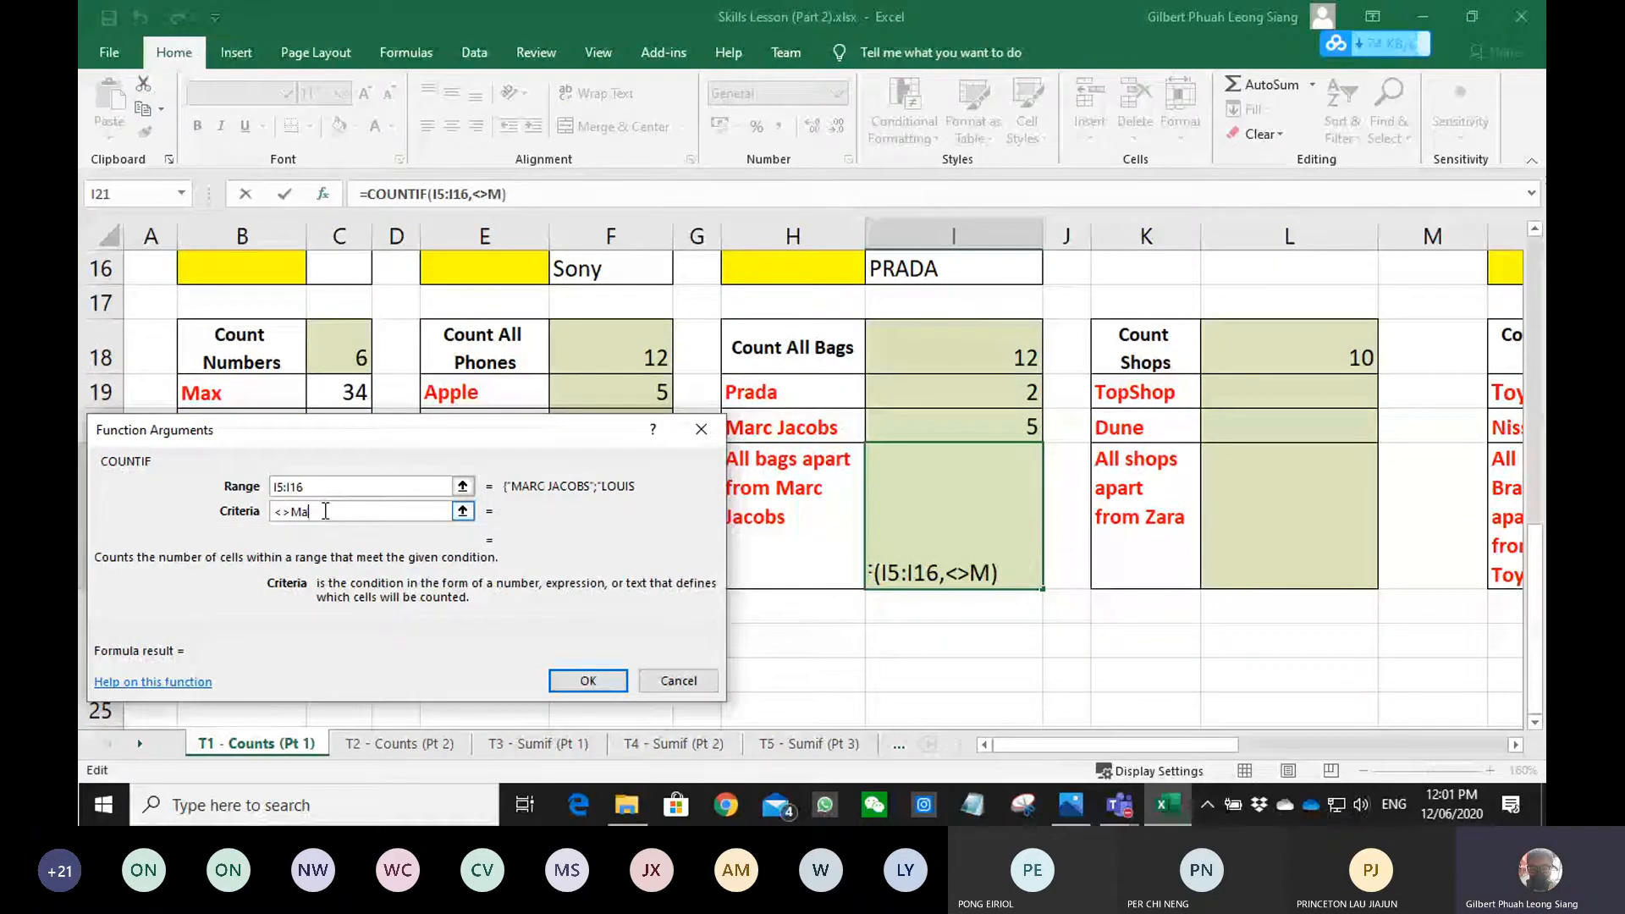
text(rc Ja)
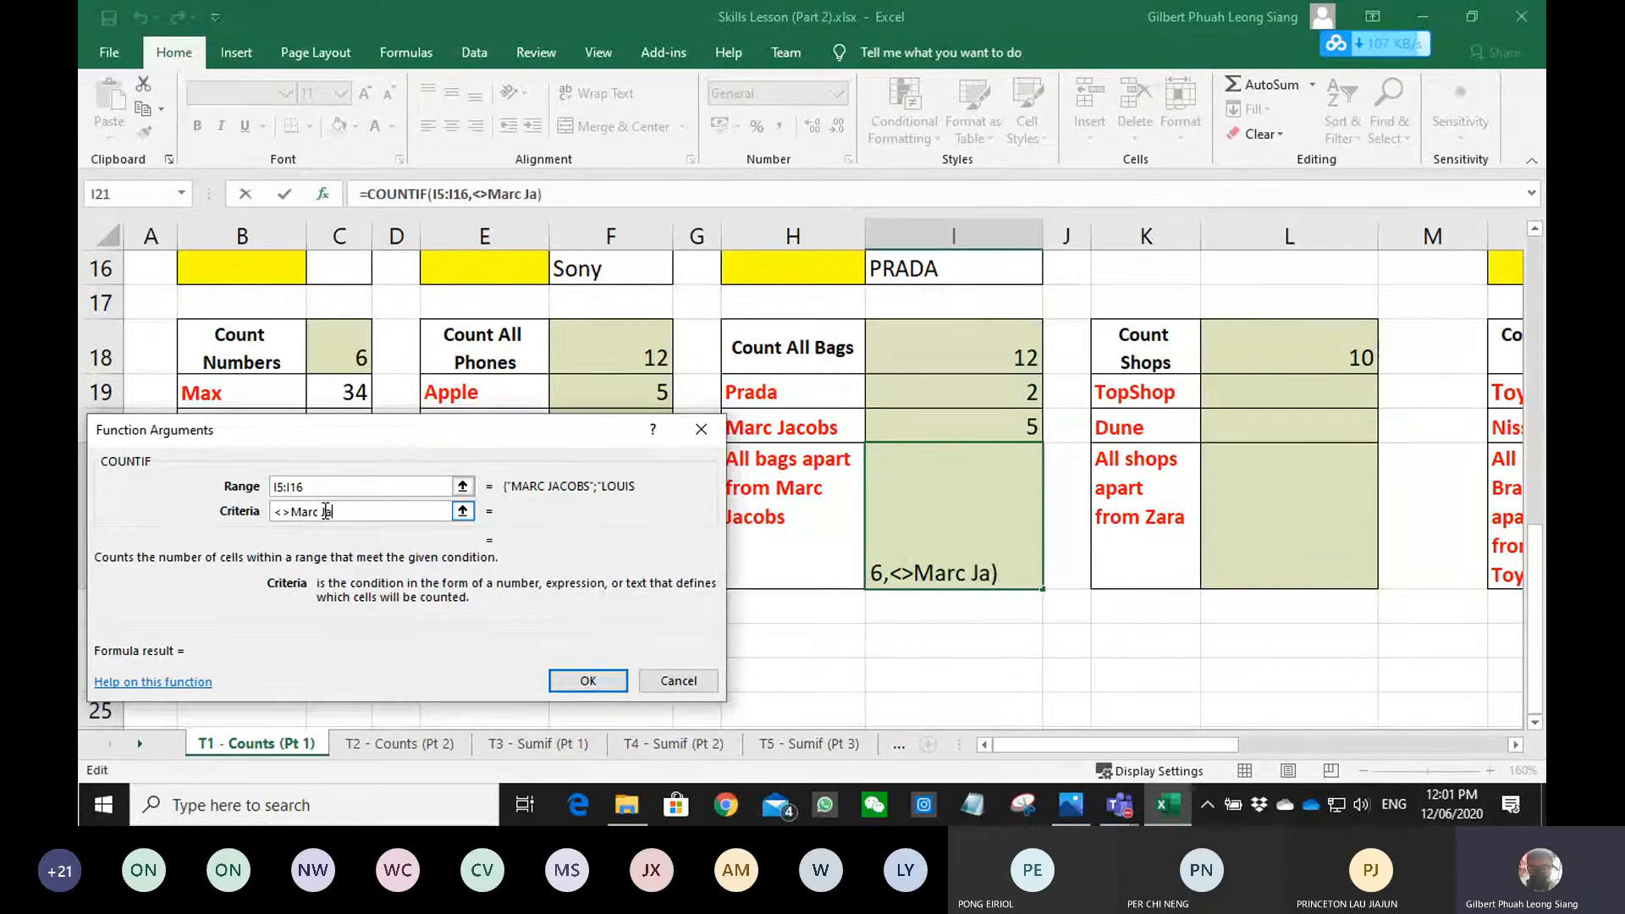
text(cobs)
key(Return)
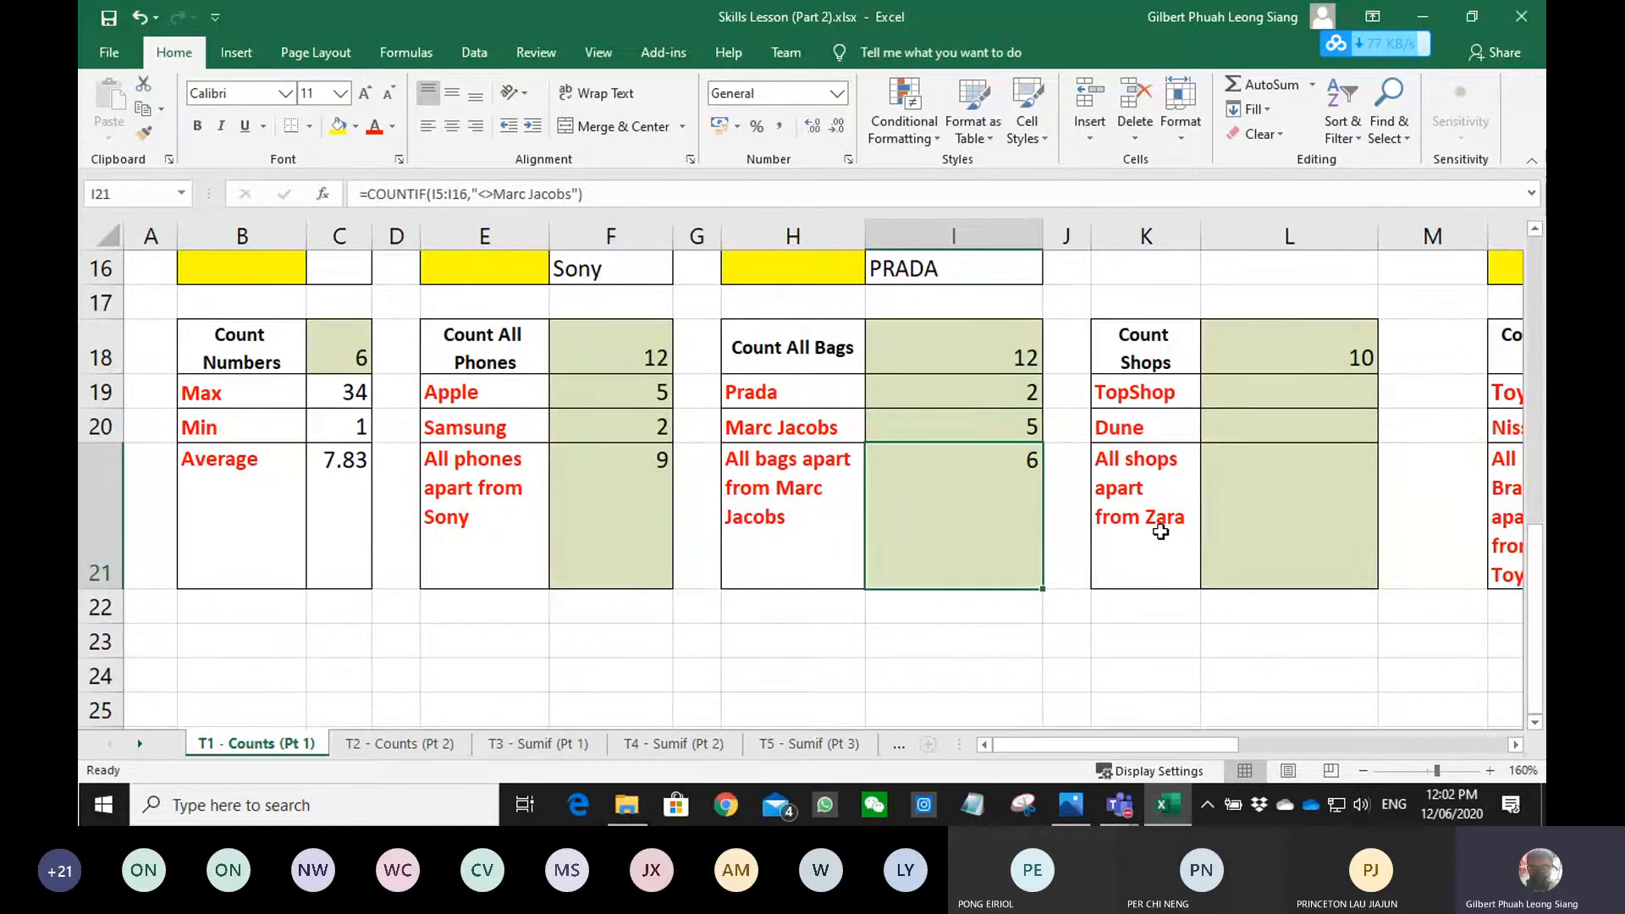
- Examine the Shops and Cars Brands lists together with the count tables below them
scroll(1160, 532, up, 1)
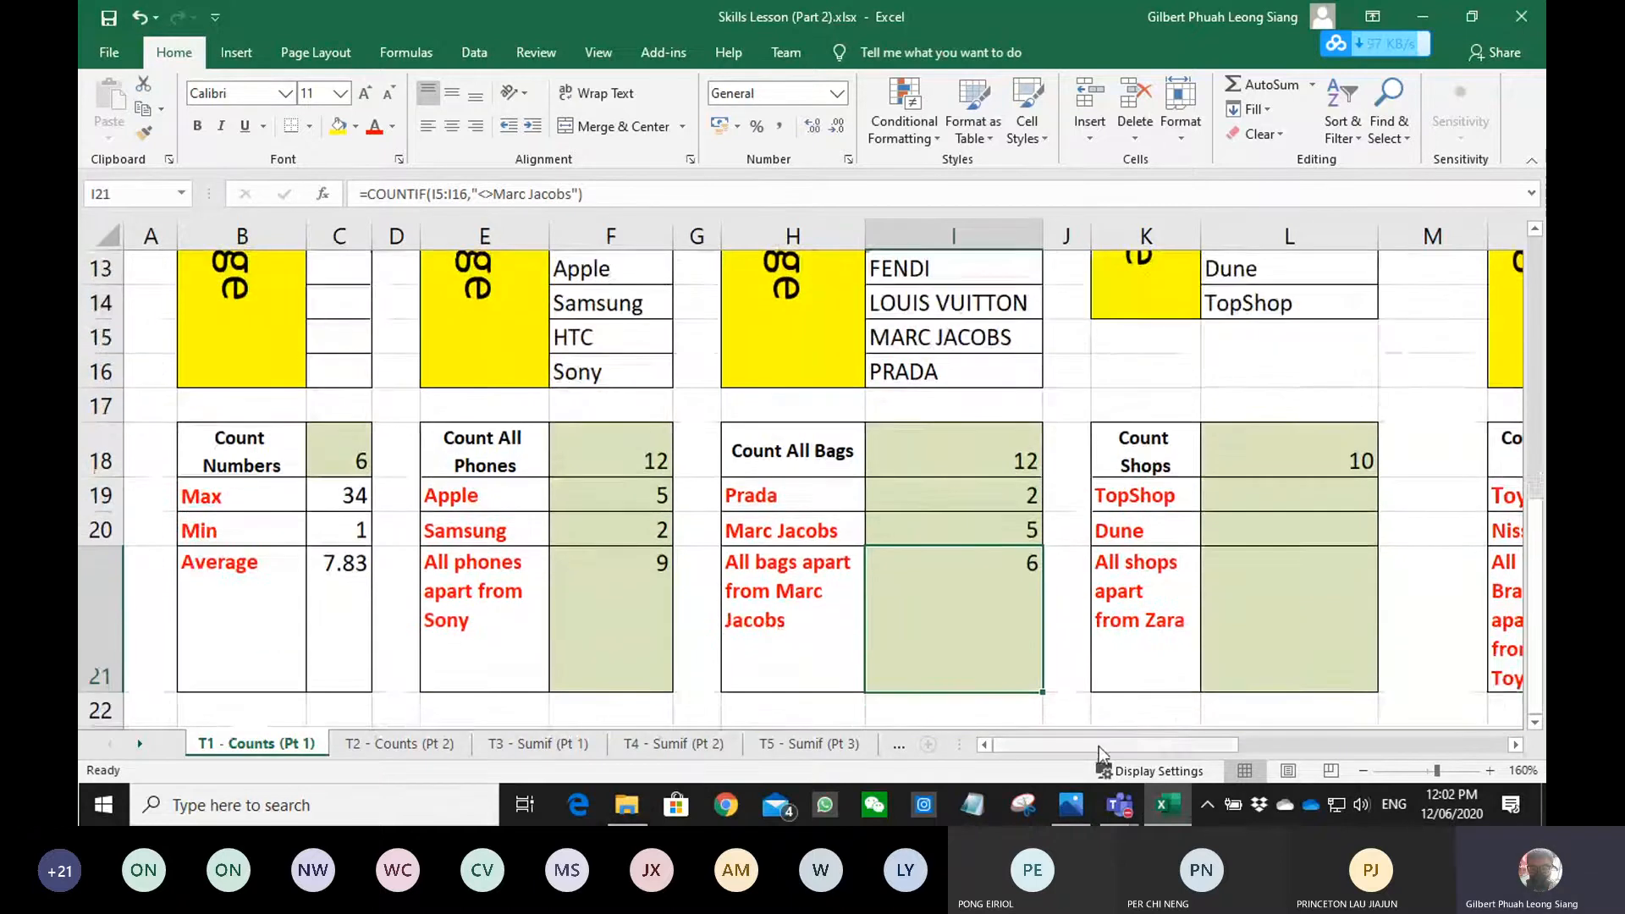
drag(1098, 747, 1232, 748)
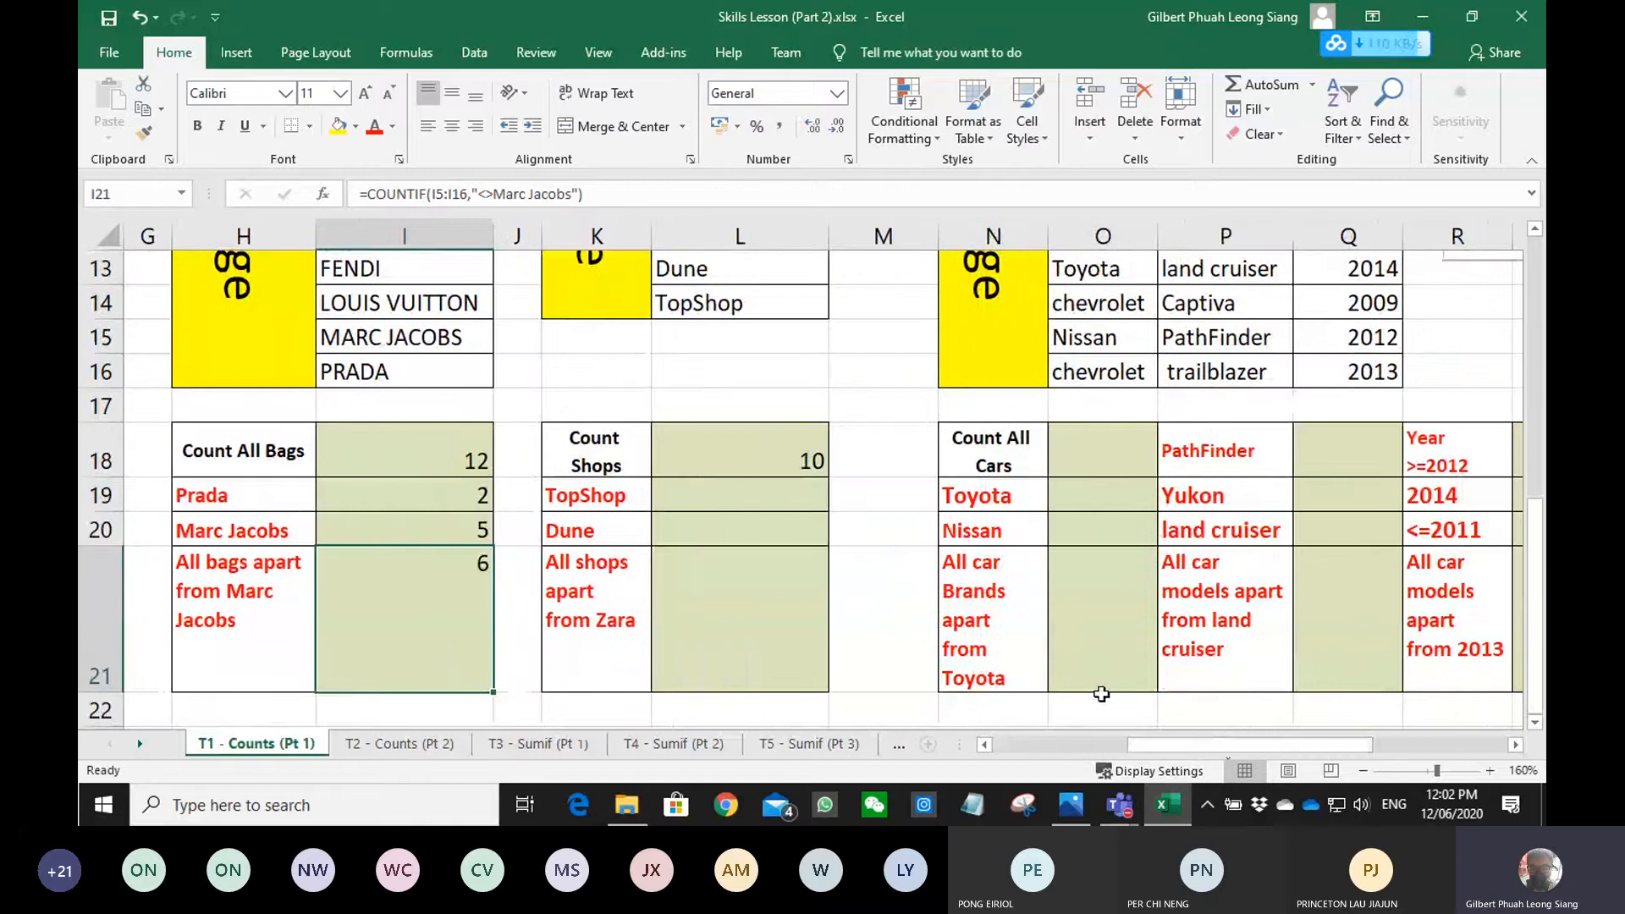
scroll(973, 633, up, 2)
scroll(767, 570, up, 1)
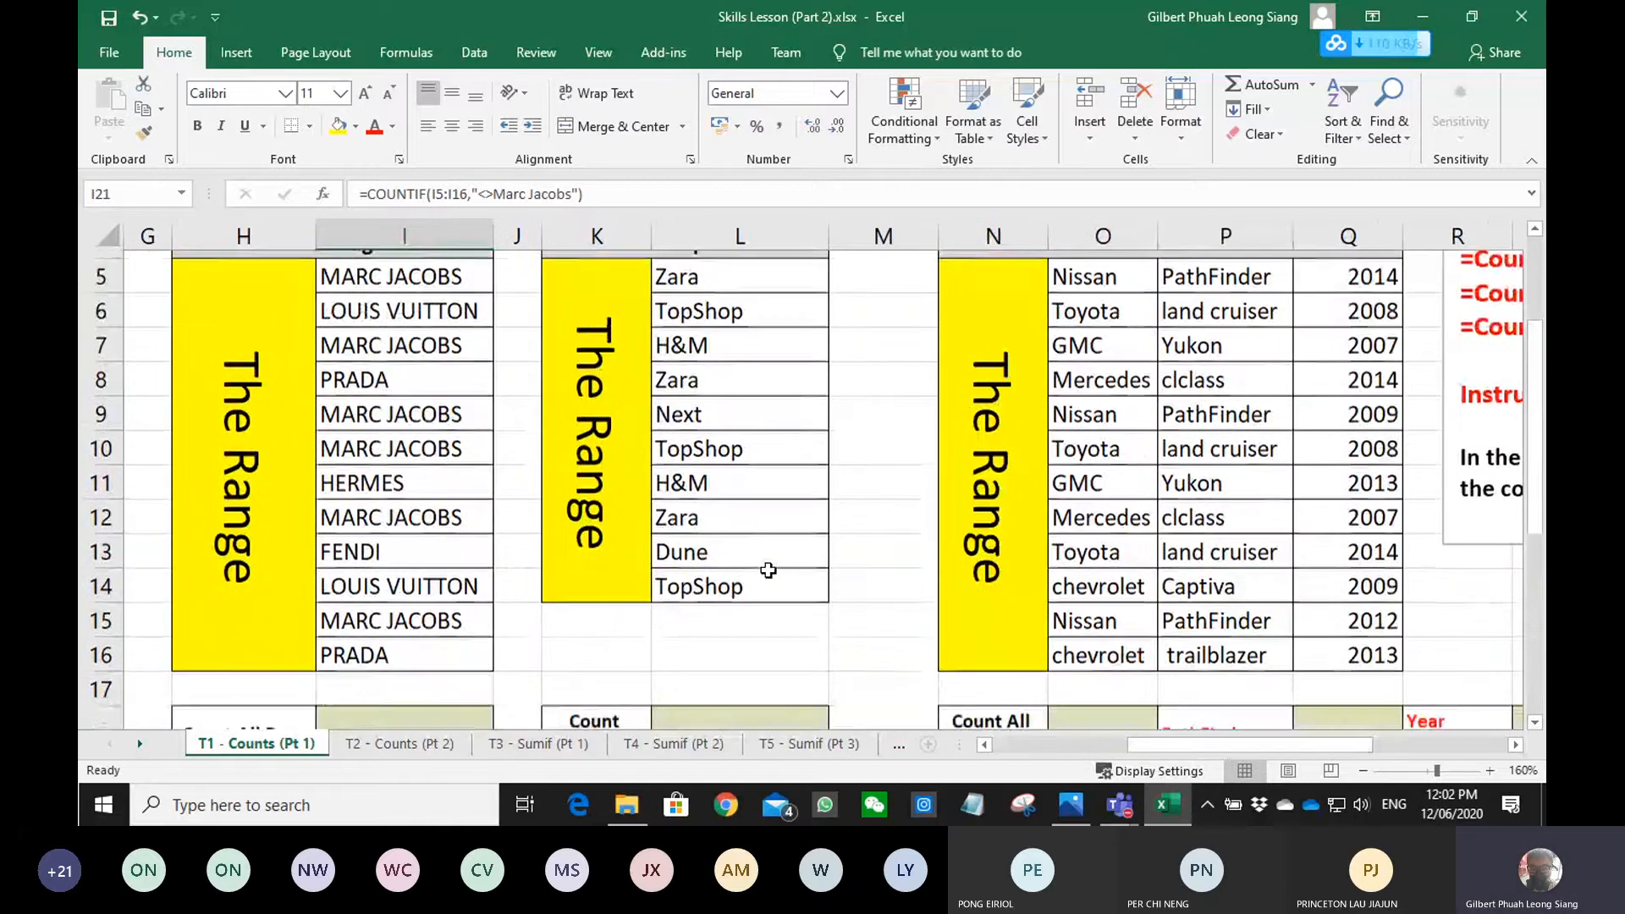
scroll(767, 570, down, 4)
scroll(639, 551, up, 4)
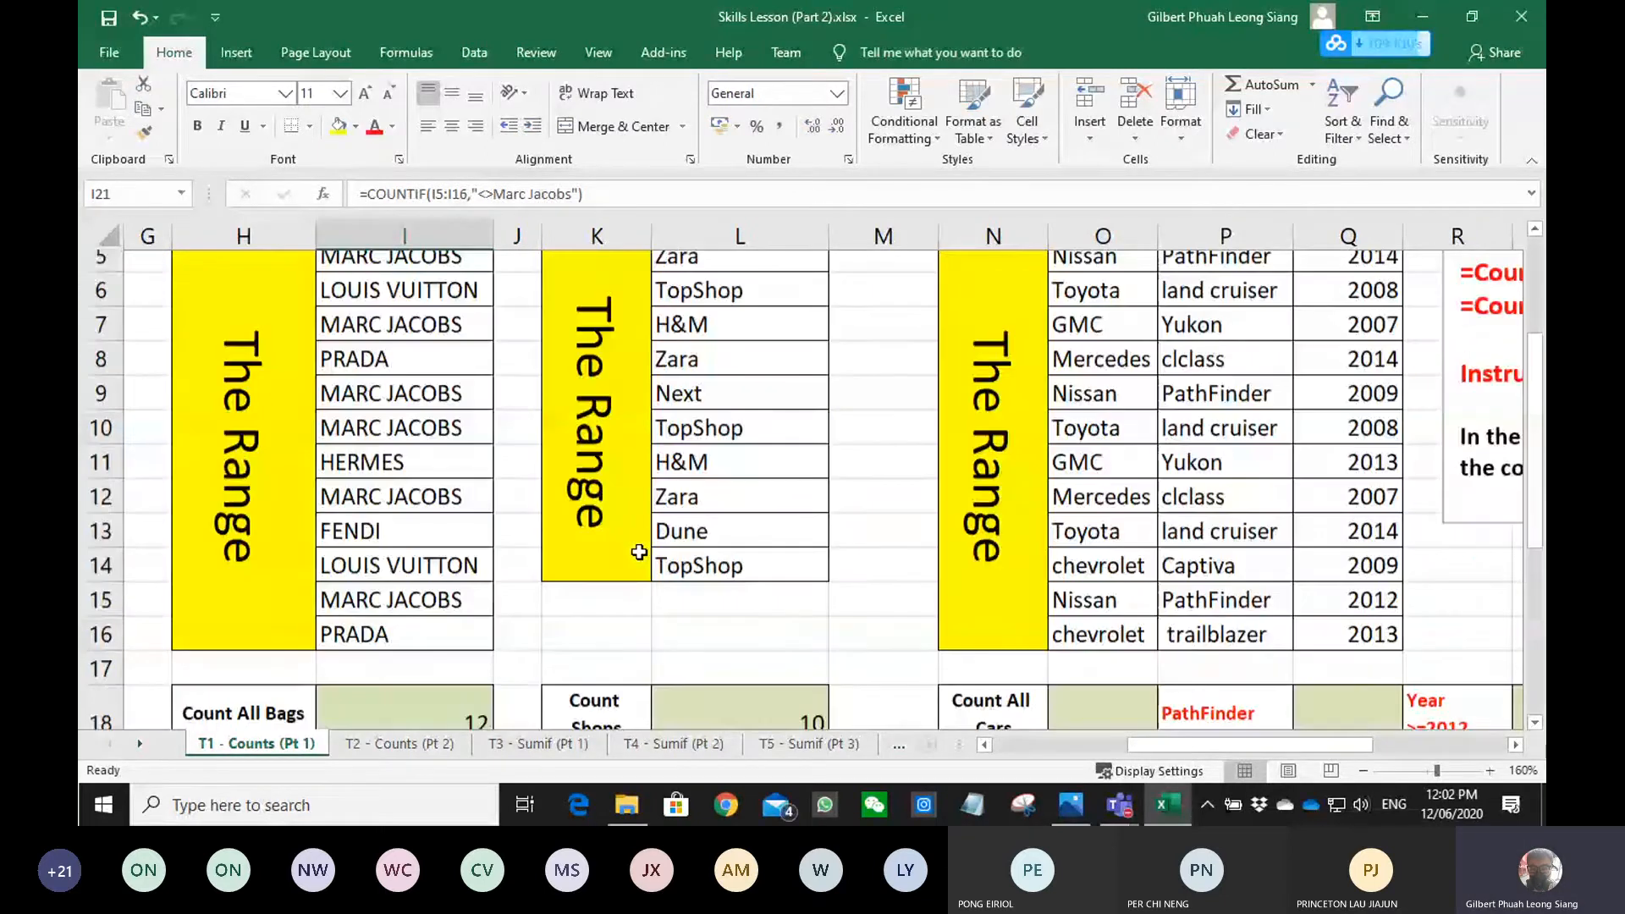
scroll(639, 551, down, 3)
- Count the TopShop entries of the Shops list with COUNTIF in L19, and the Dune entries in L20
click(725, 496)
scroll(726, 497, up, 4)
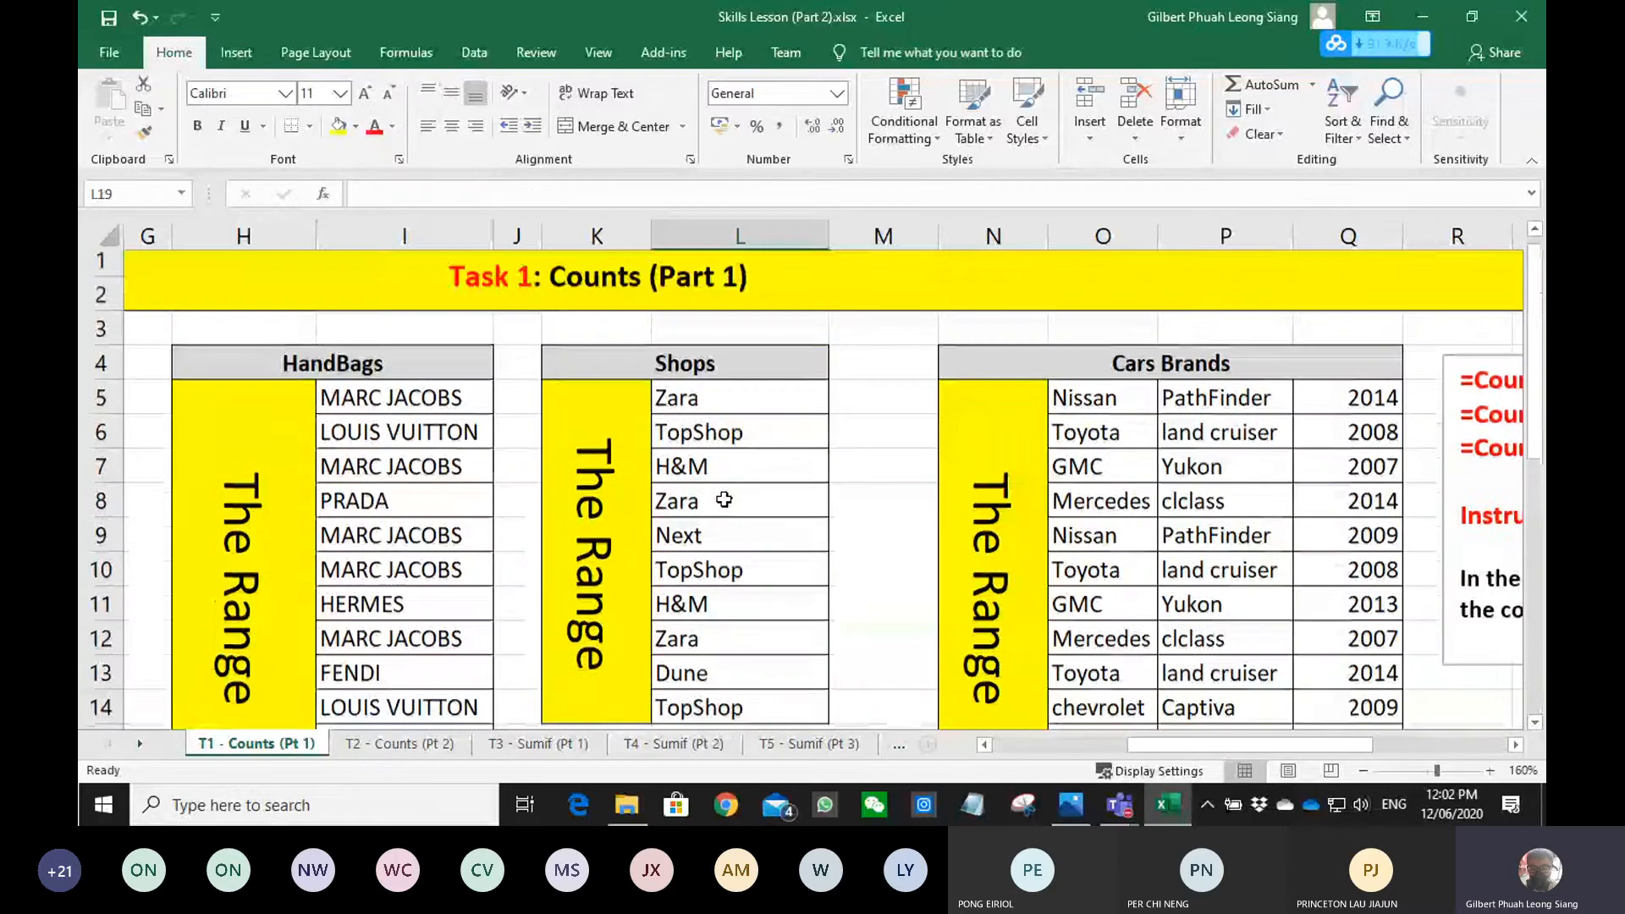
scroll(724, 499, down, 3)
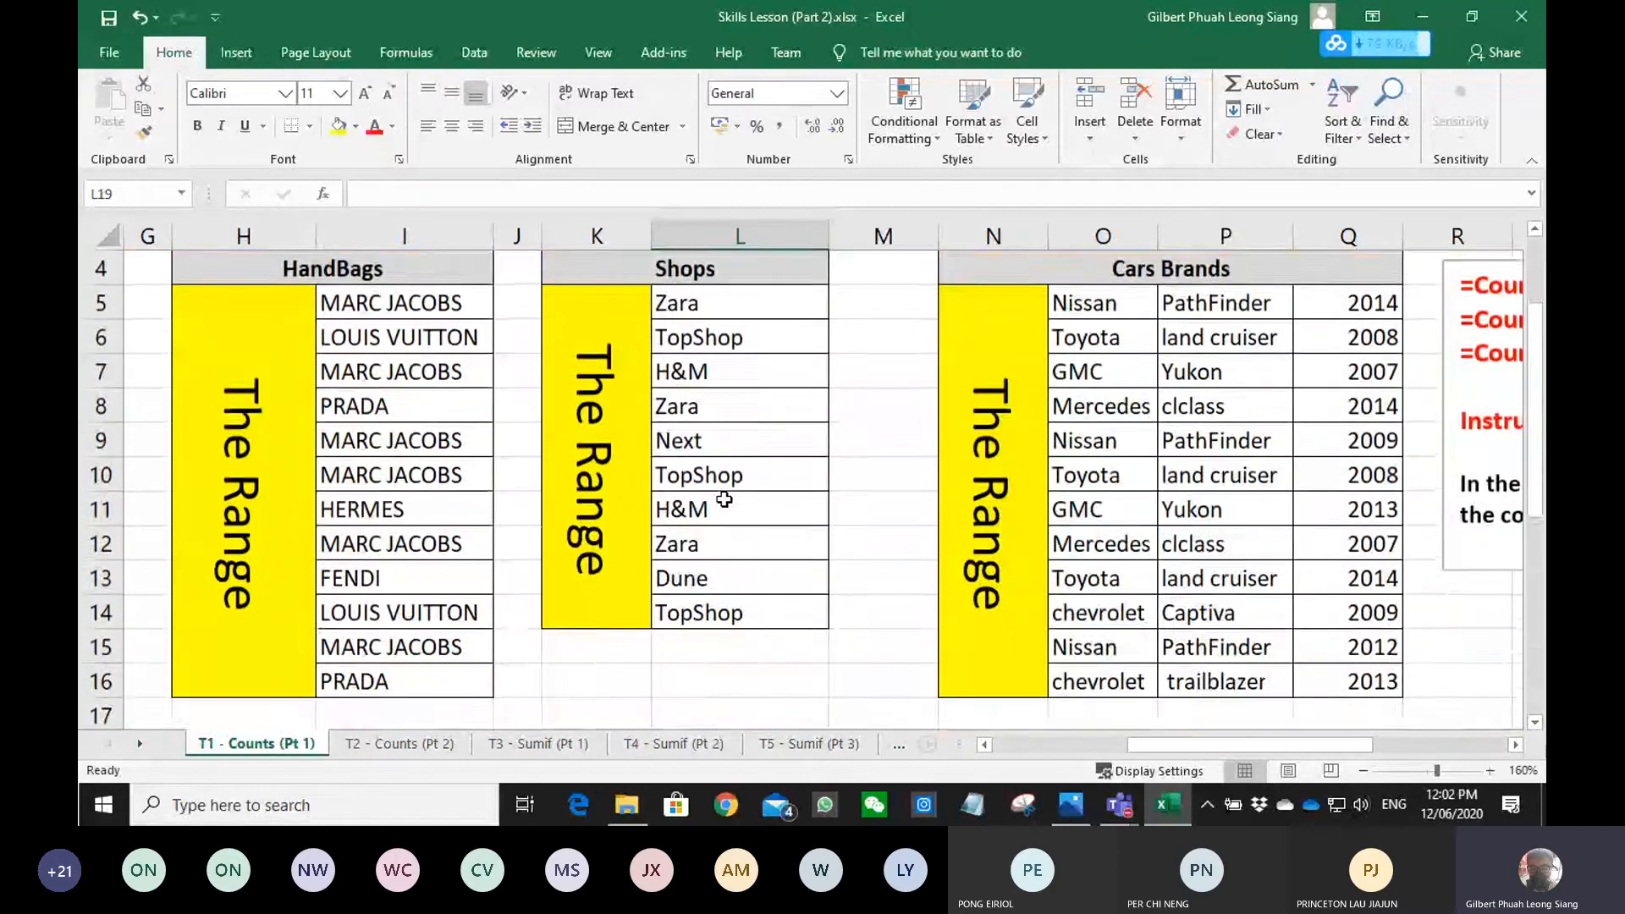
text(=coun)
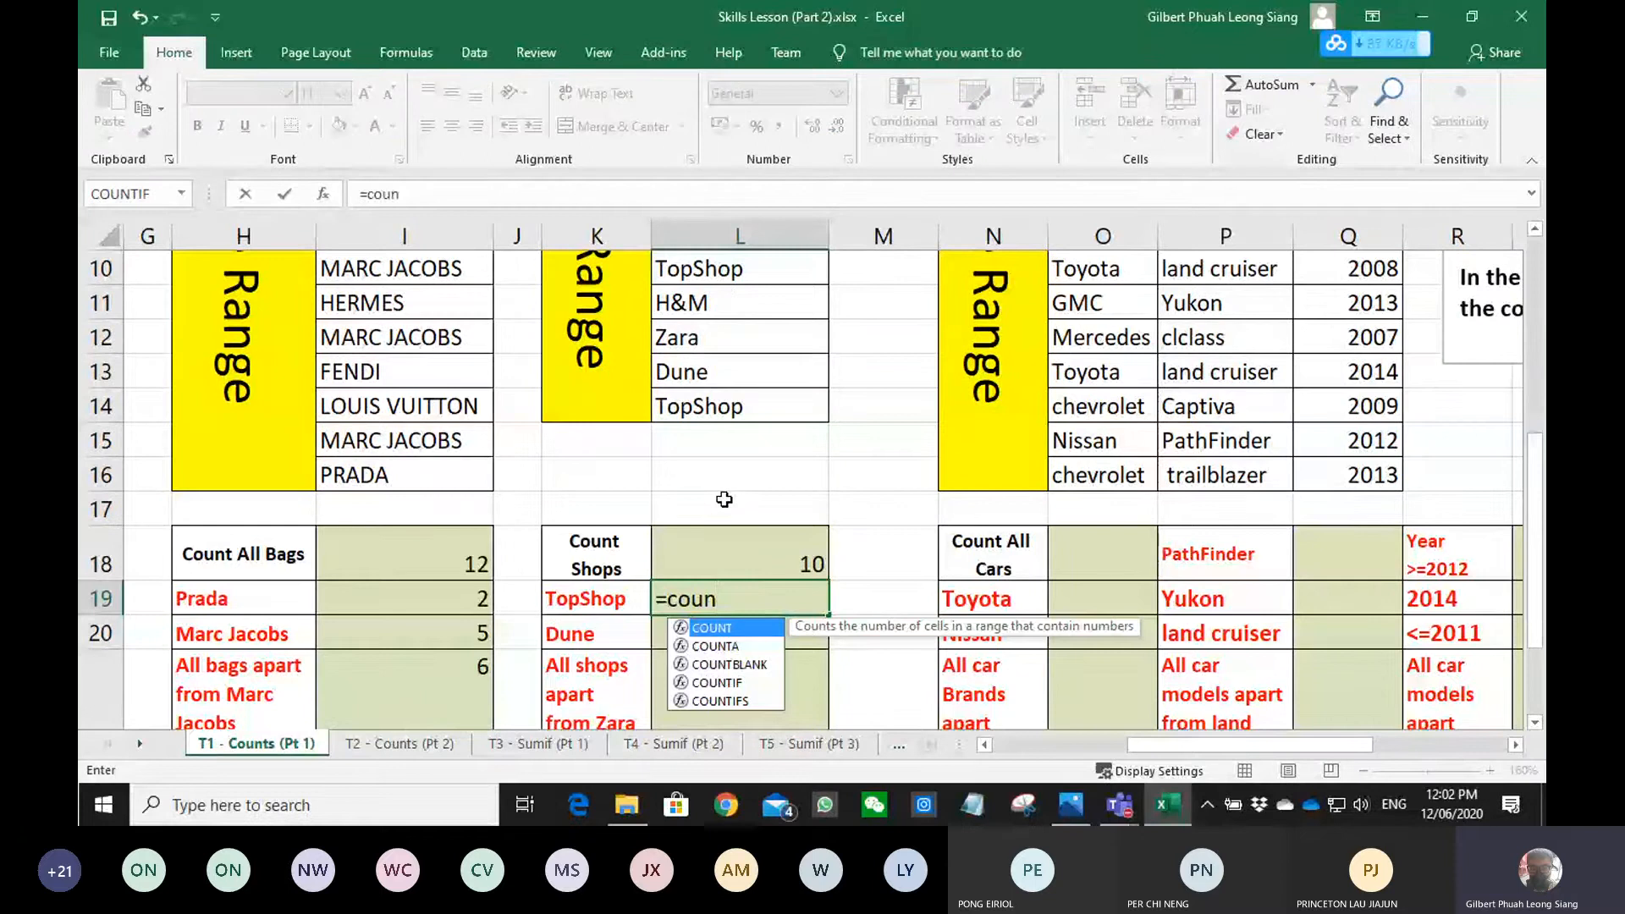
key(Down)
key(Down)
key(Down)
key(Tab)
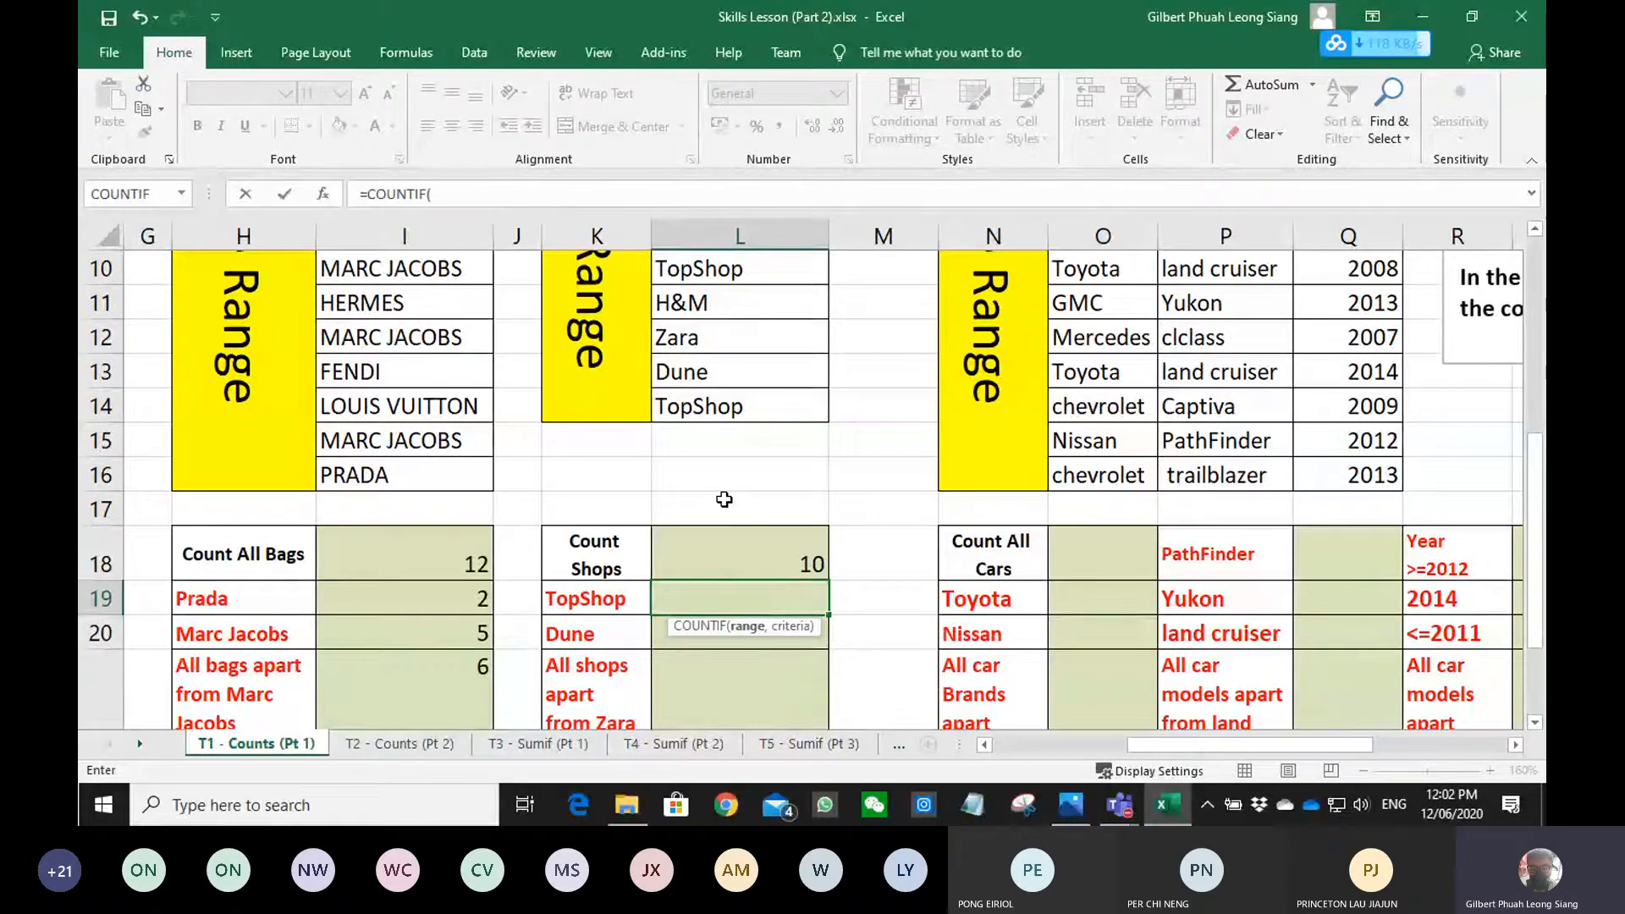
scroll(723, 500, up, 2)
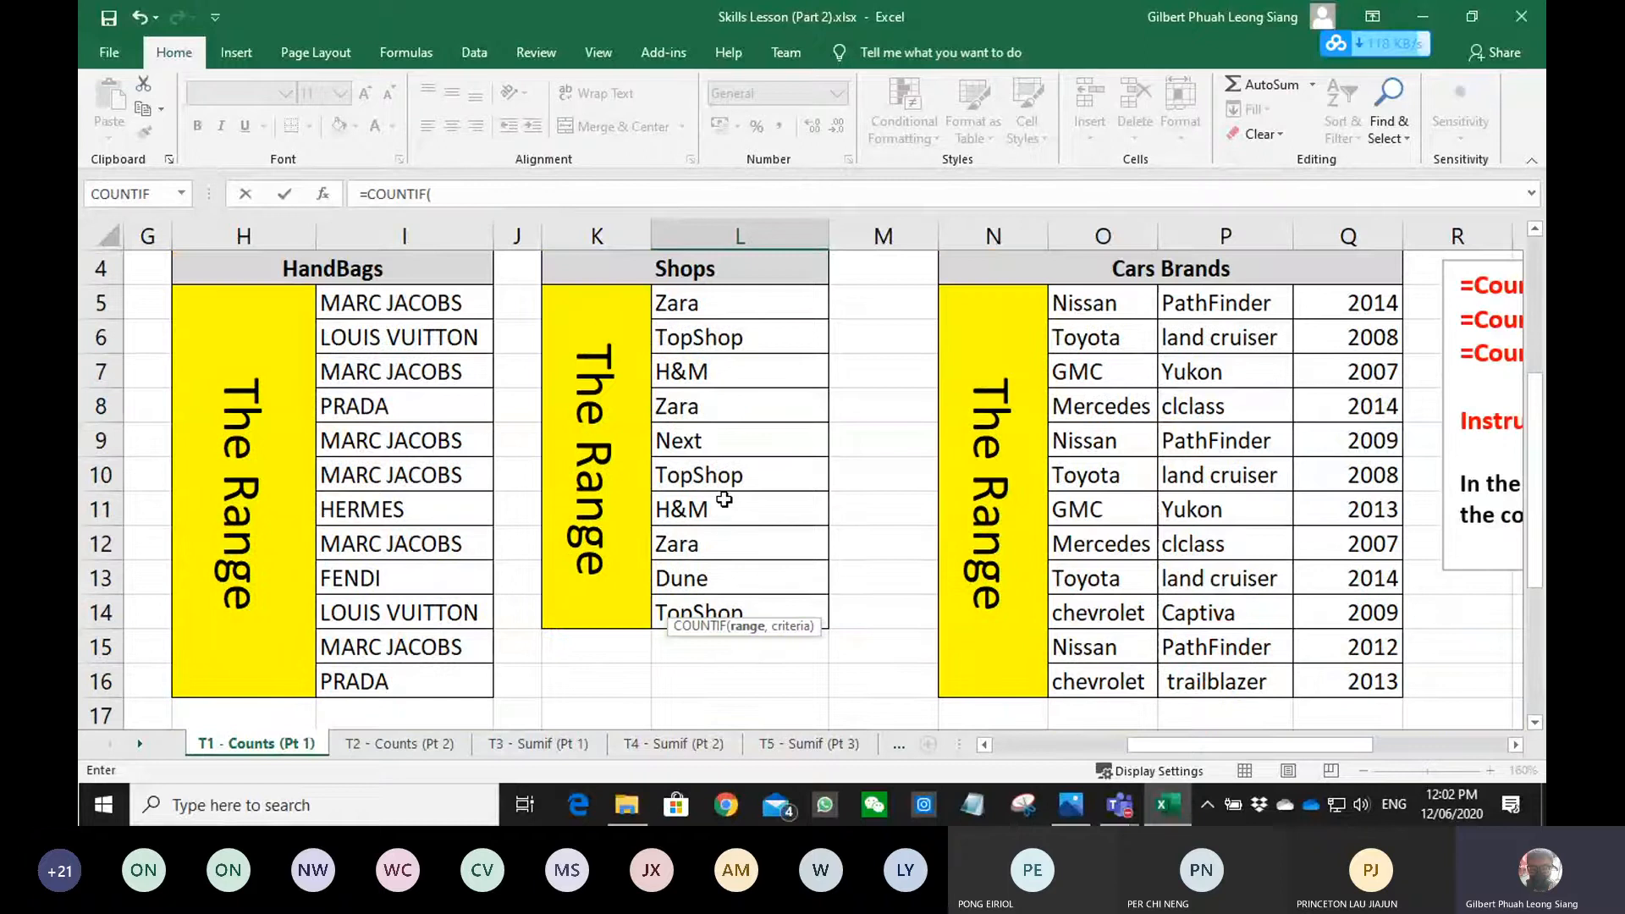
scroll(723, 499, down, 3)
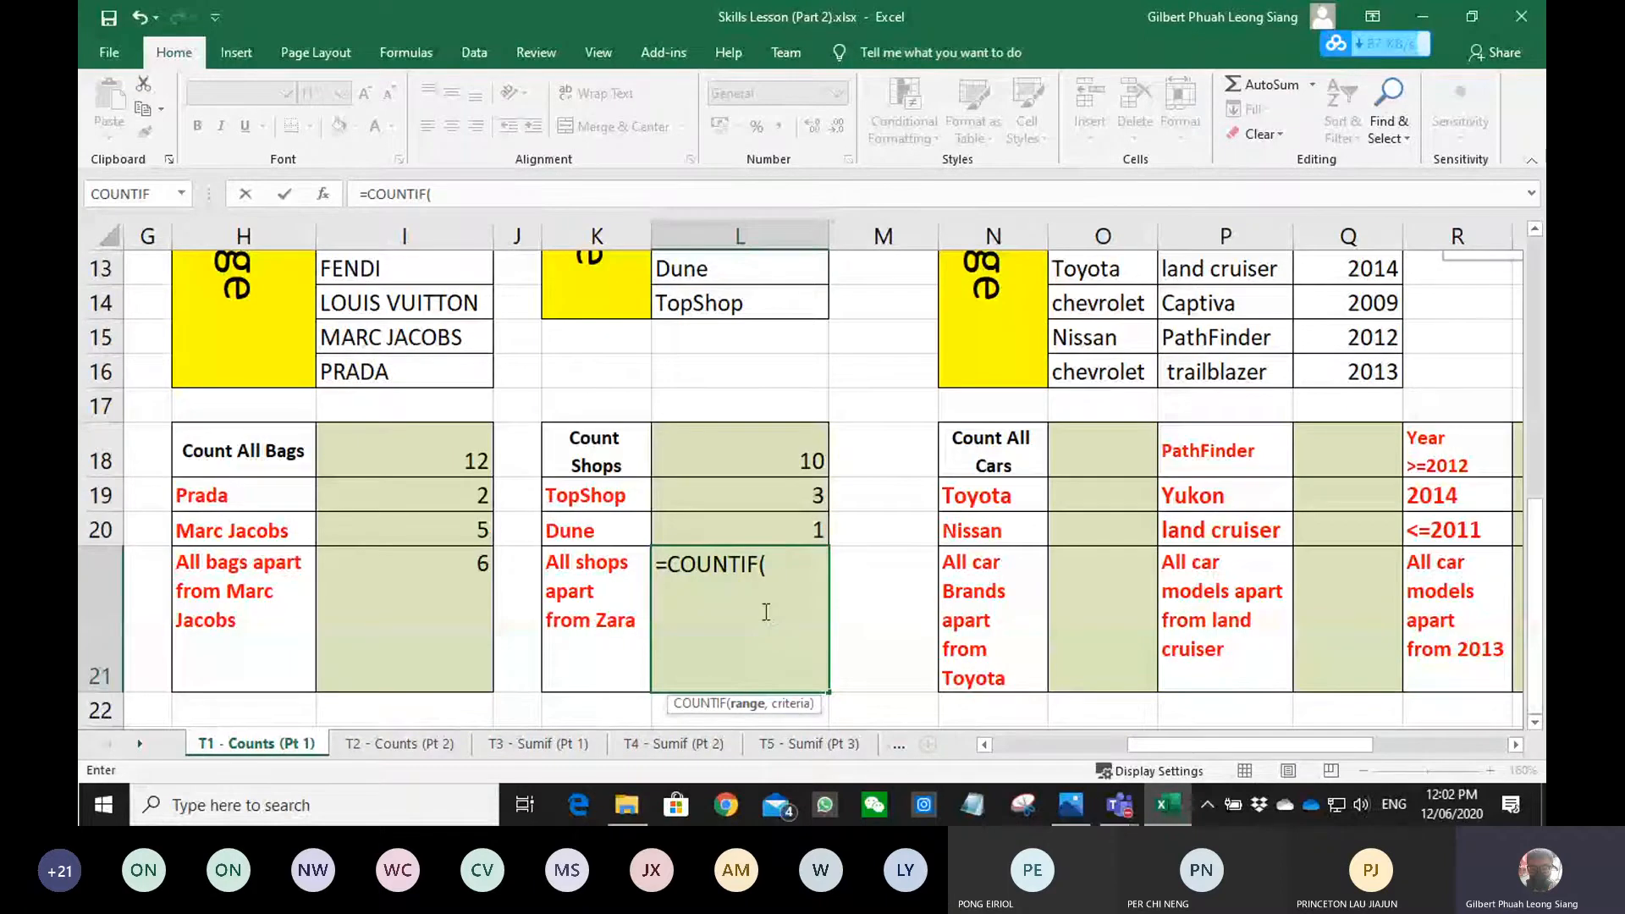
- Complete the COUNTIF in L21 with range L5:L14 and criterion "<>Zara" to count all shops apart from Zara
scroll(765, 612, up, 4)
drag(727, 406, 757, 643)
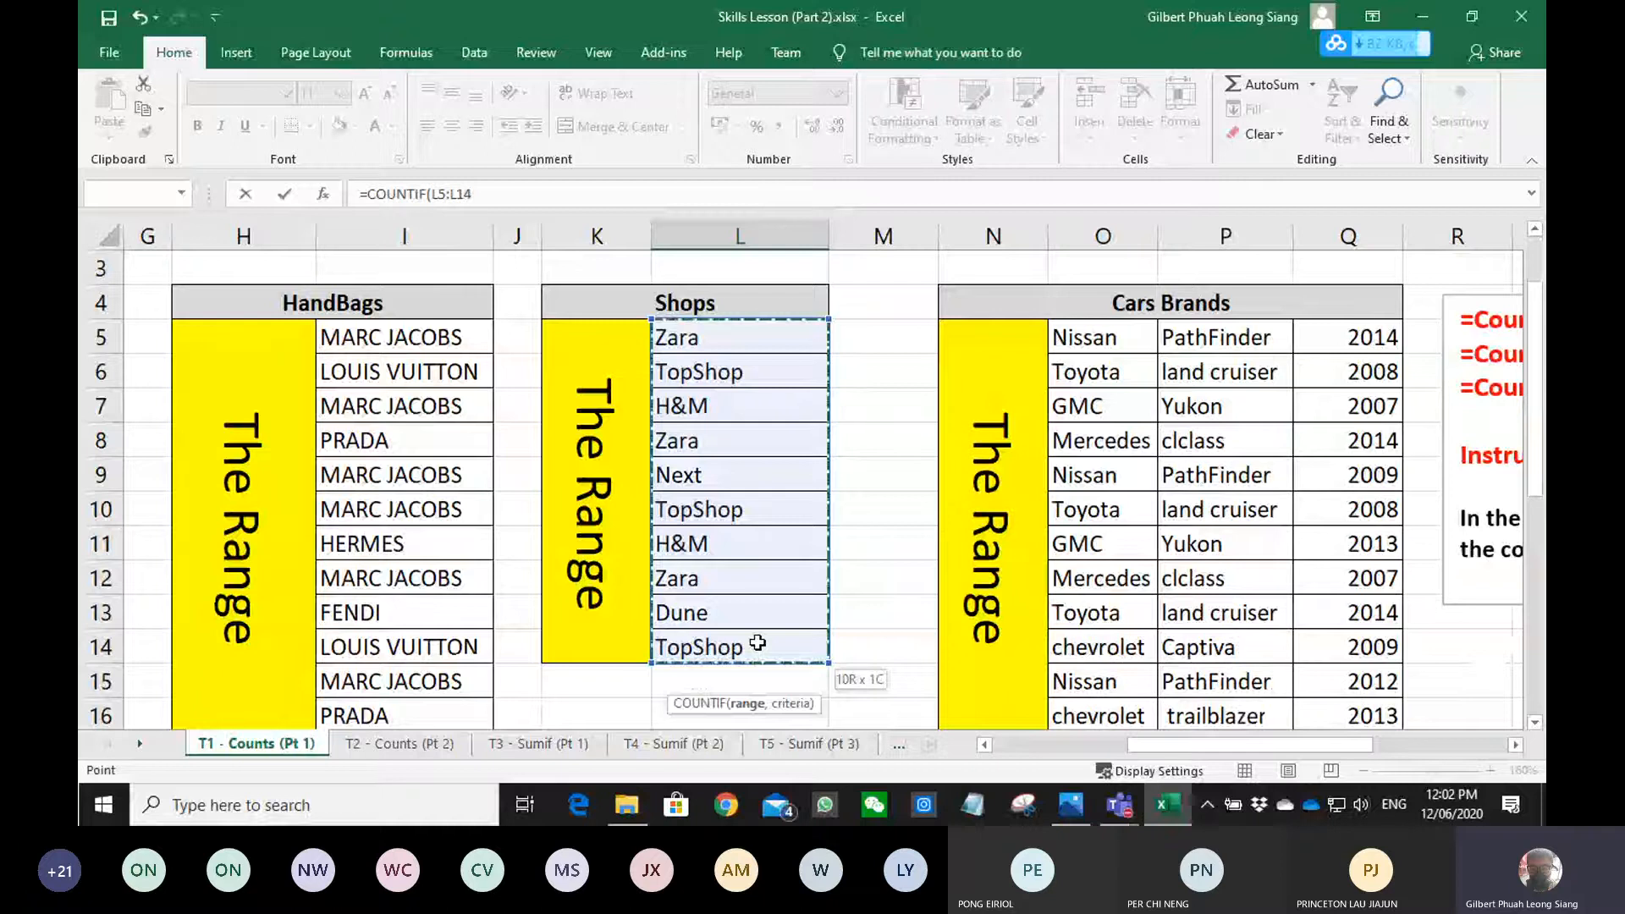
scroll(757, 642, down, 6)
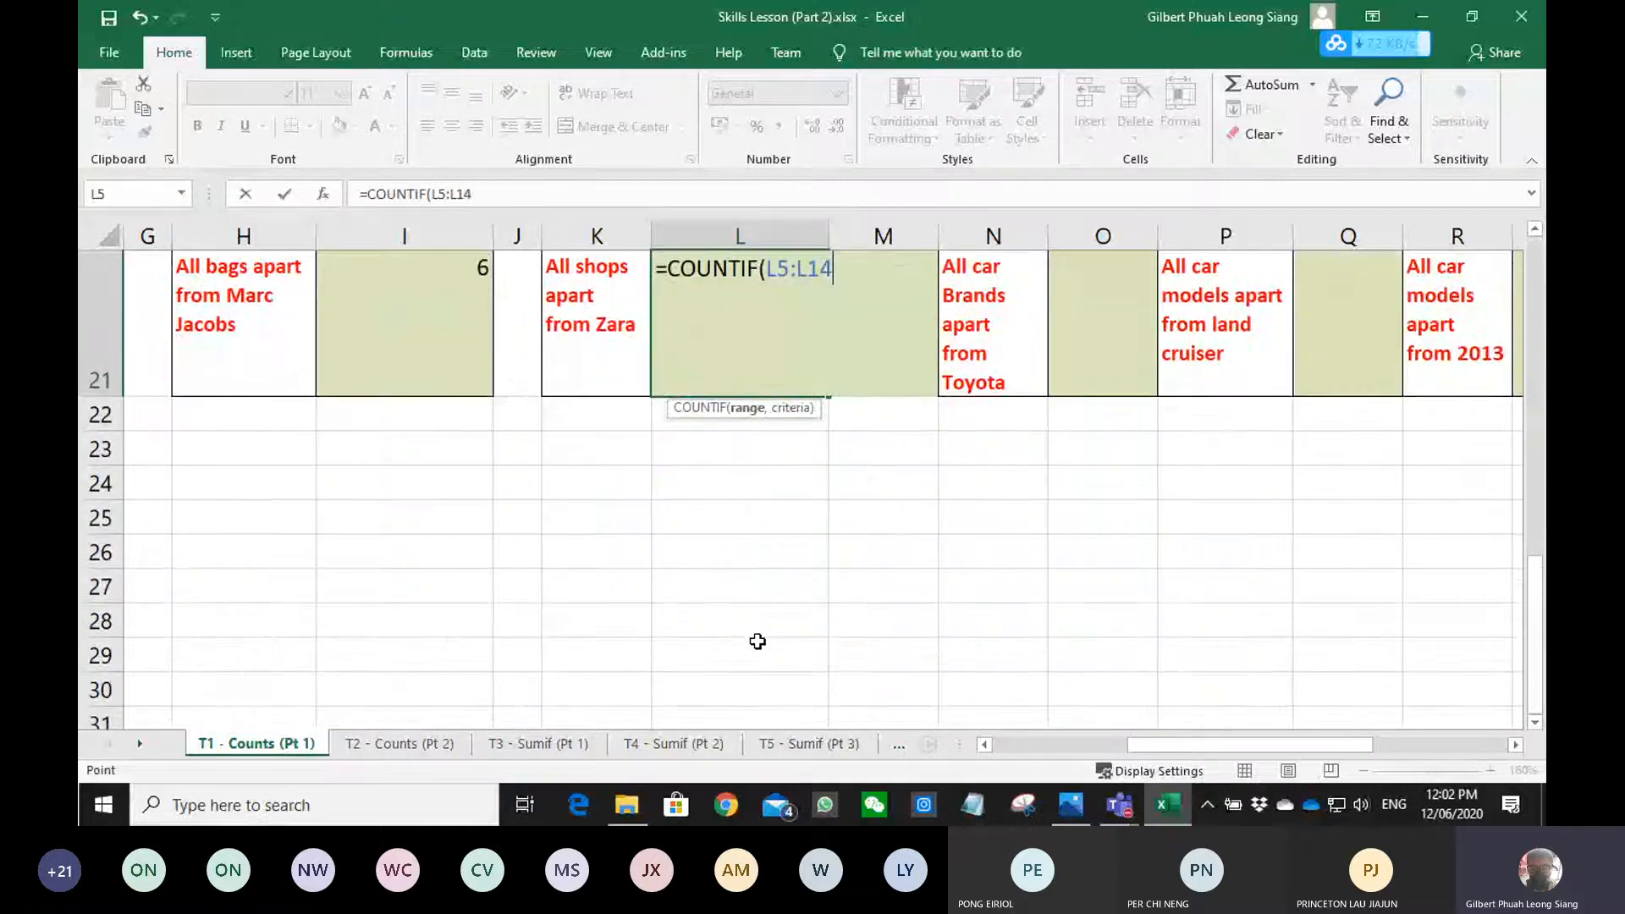
scroll(758, 641, up, 1)
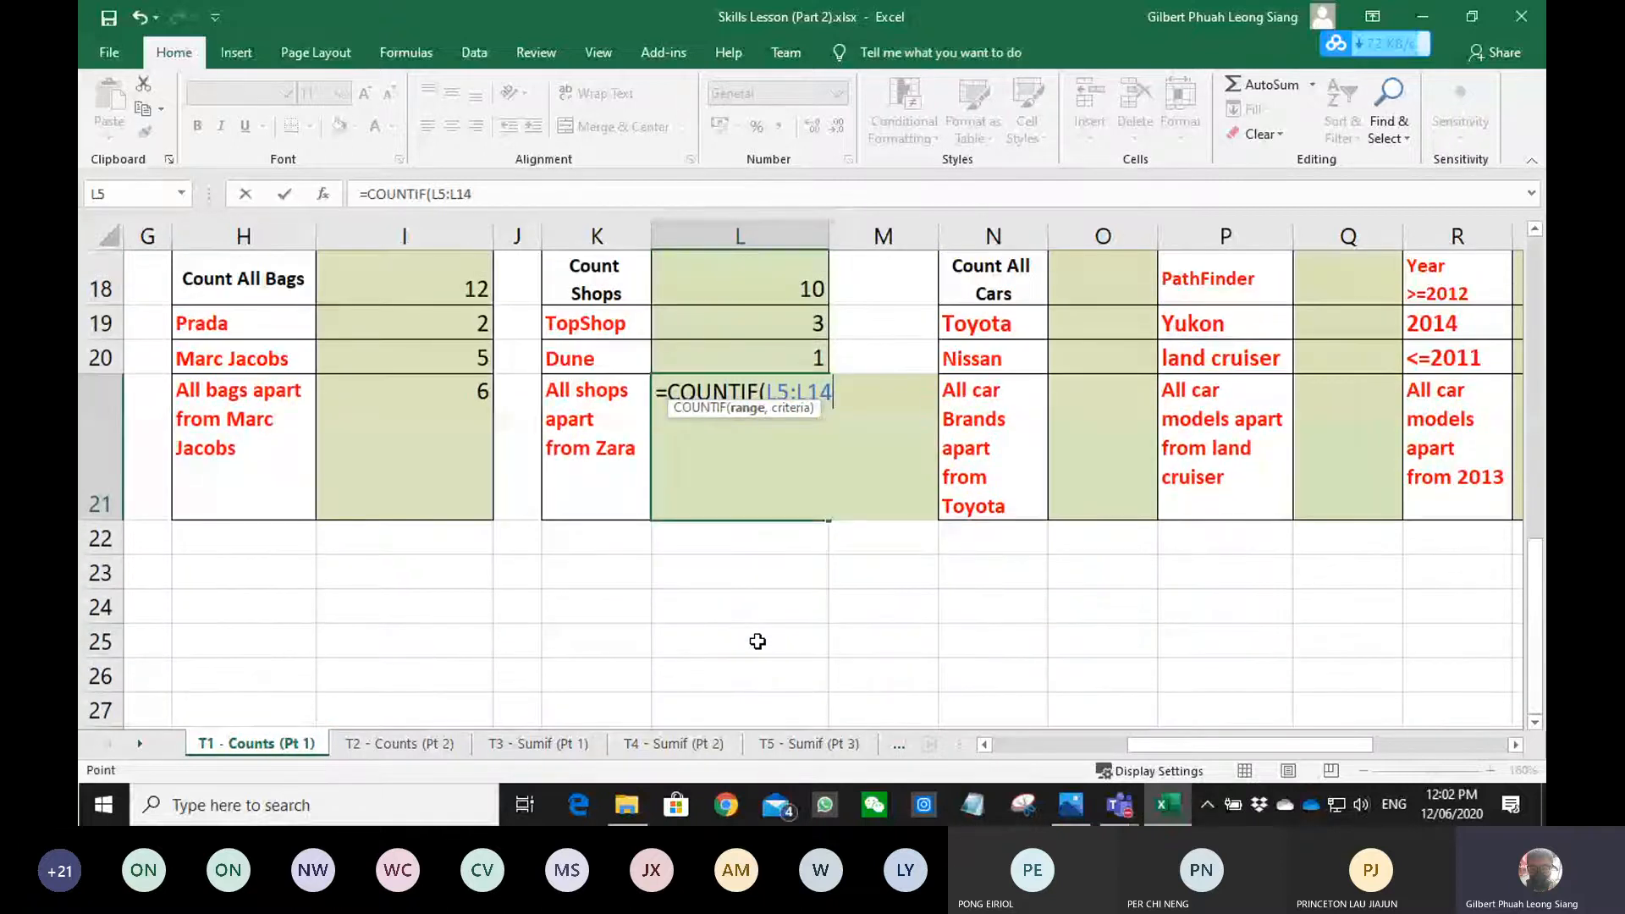
text(,")
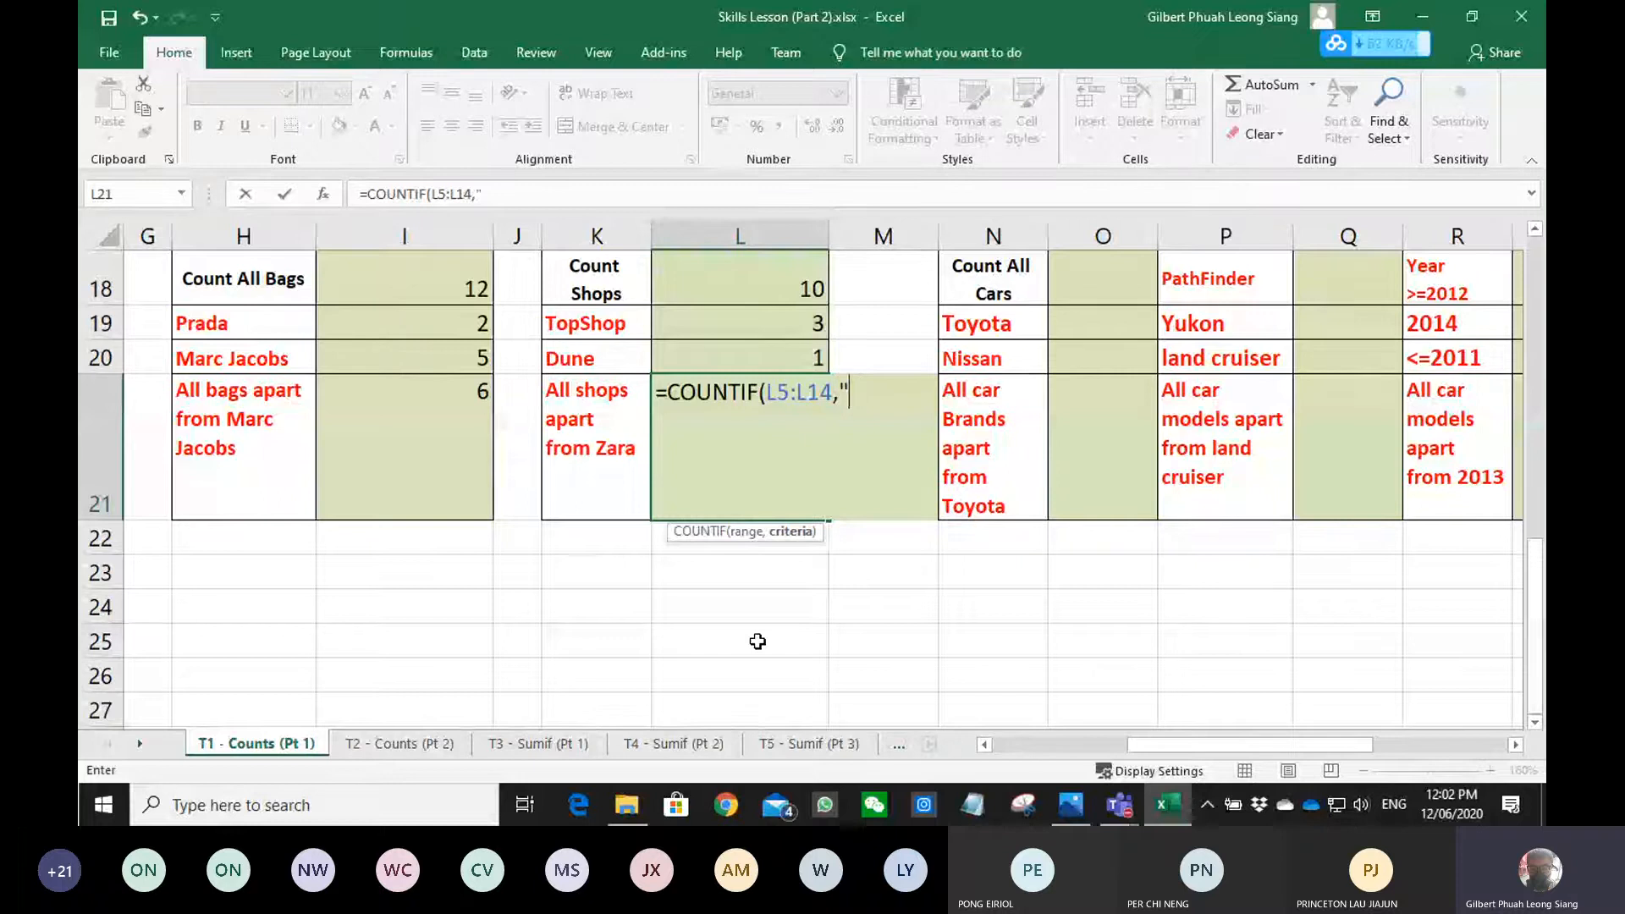
text(<>Z)
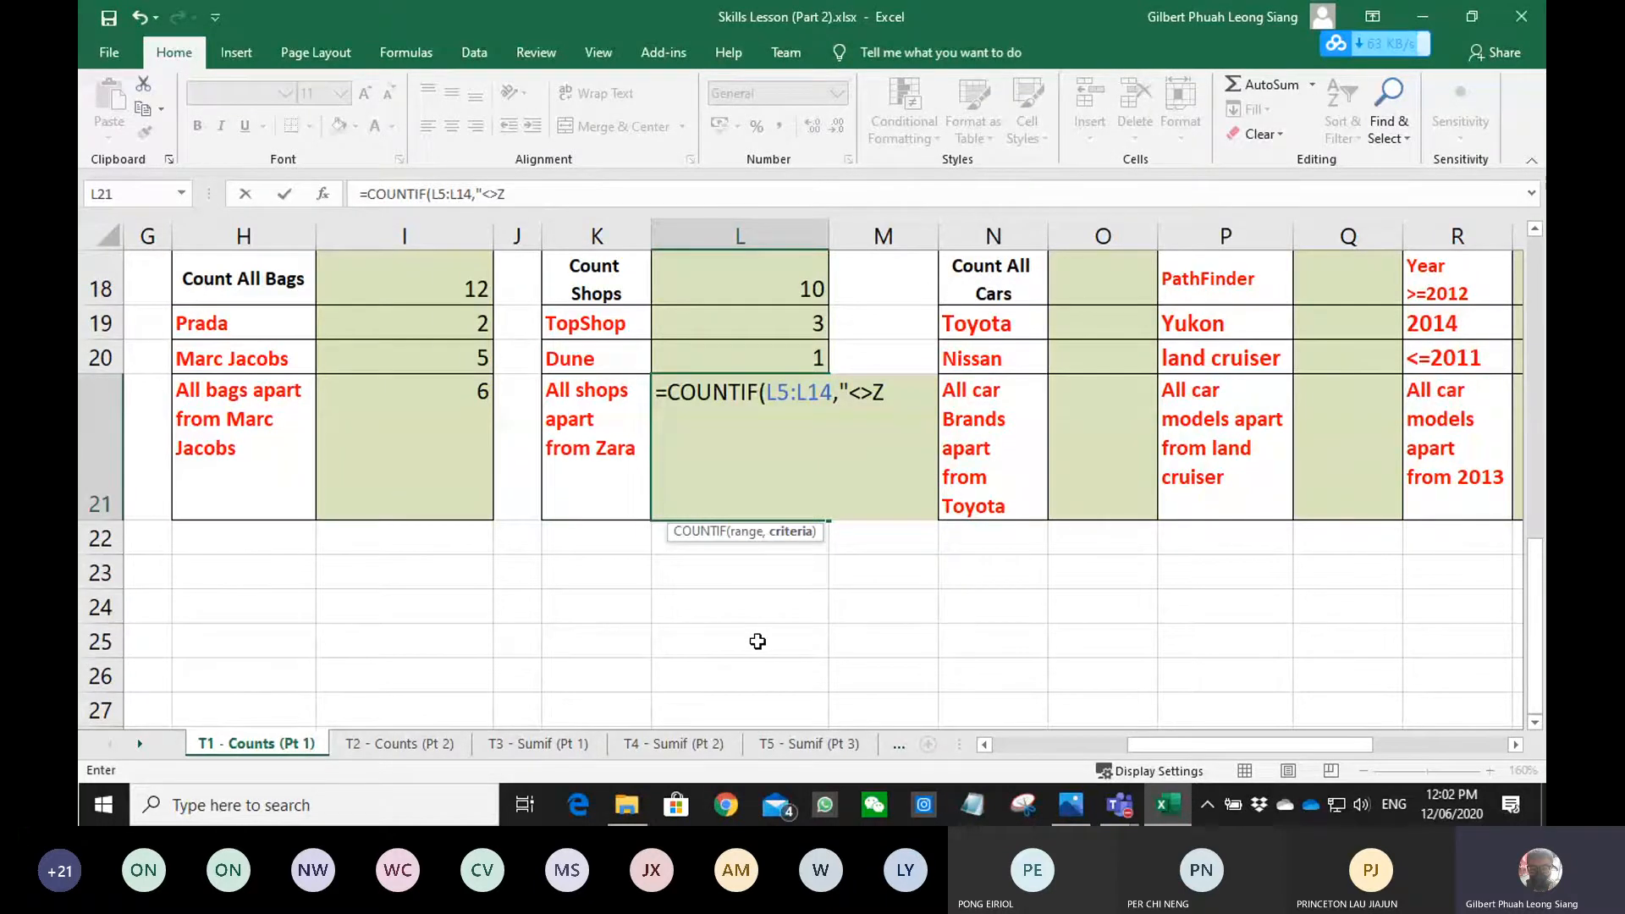
text(ara)
key(Return)
- Check the formula in L21 against the Shops list and the shop total in L18
scroll(759, 639, up, 3)
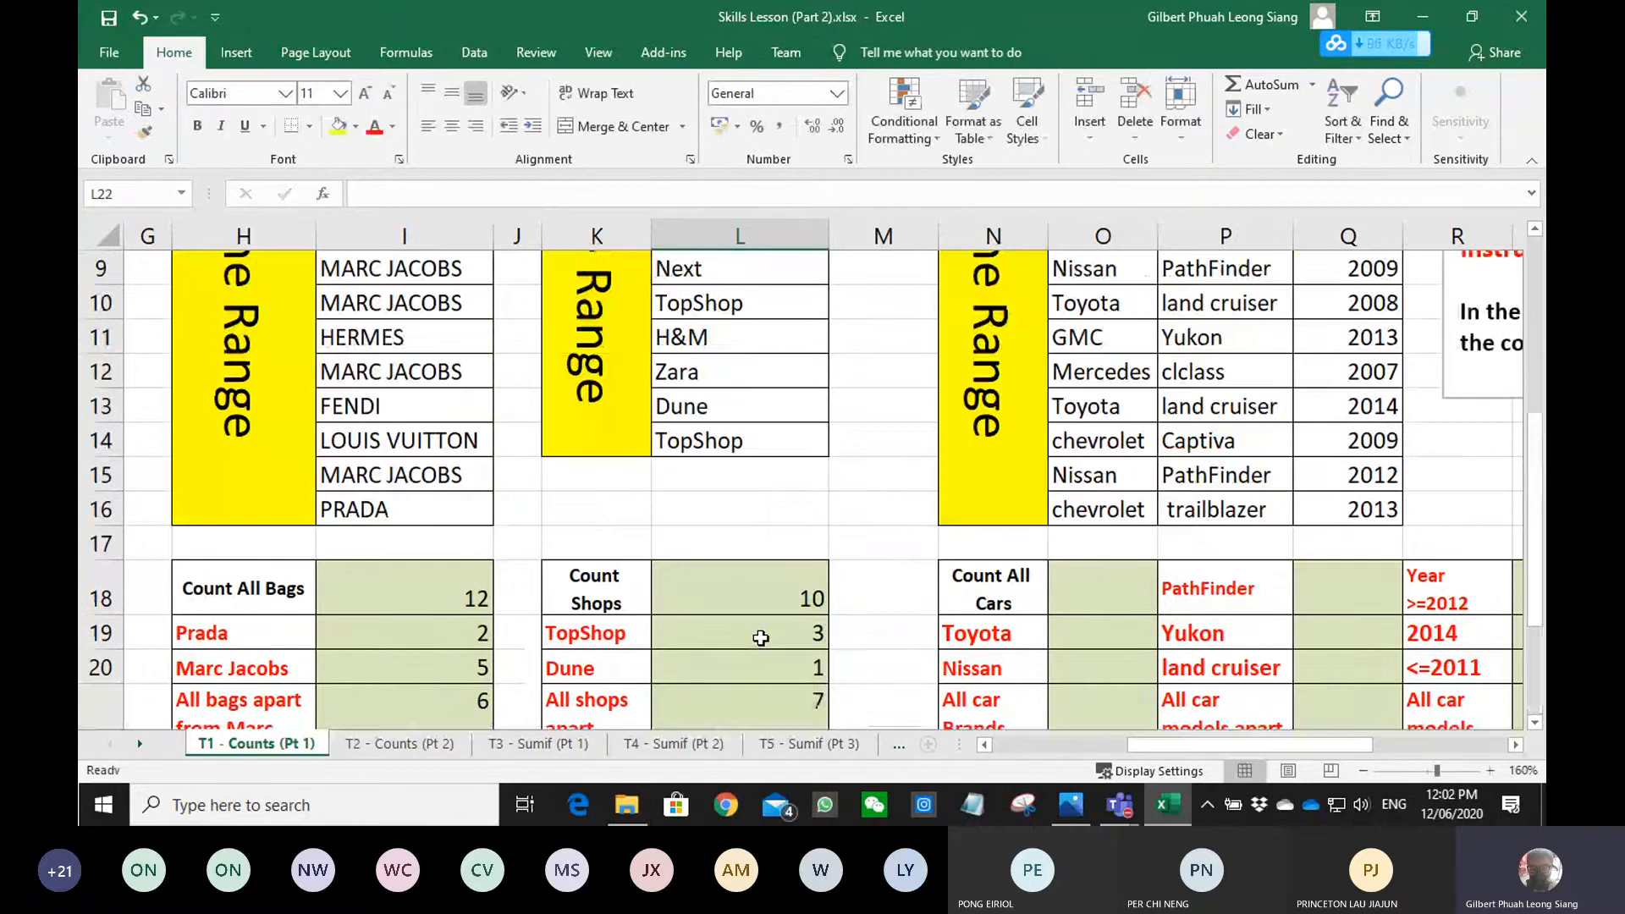
scroll(849, 565, down, 2)
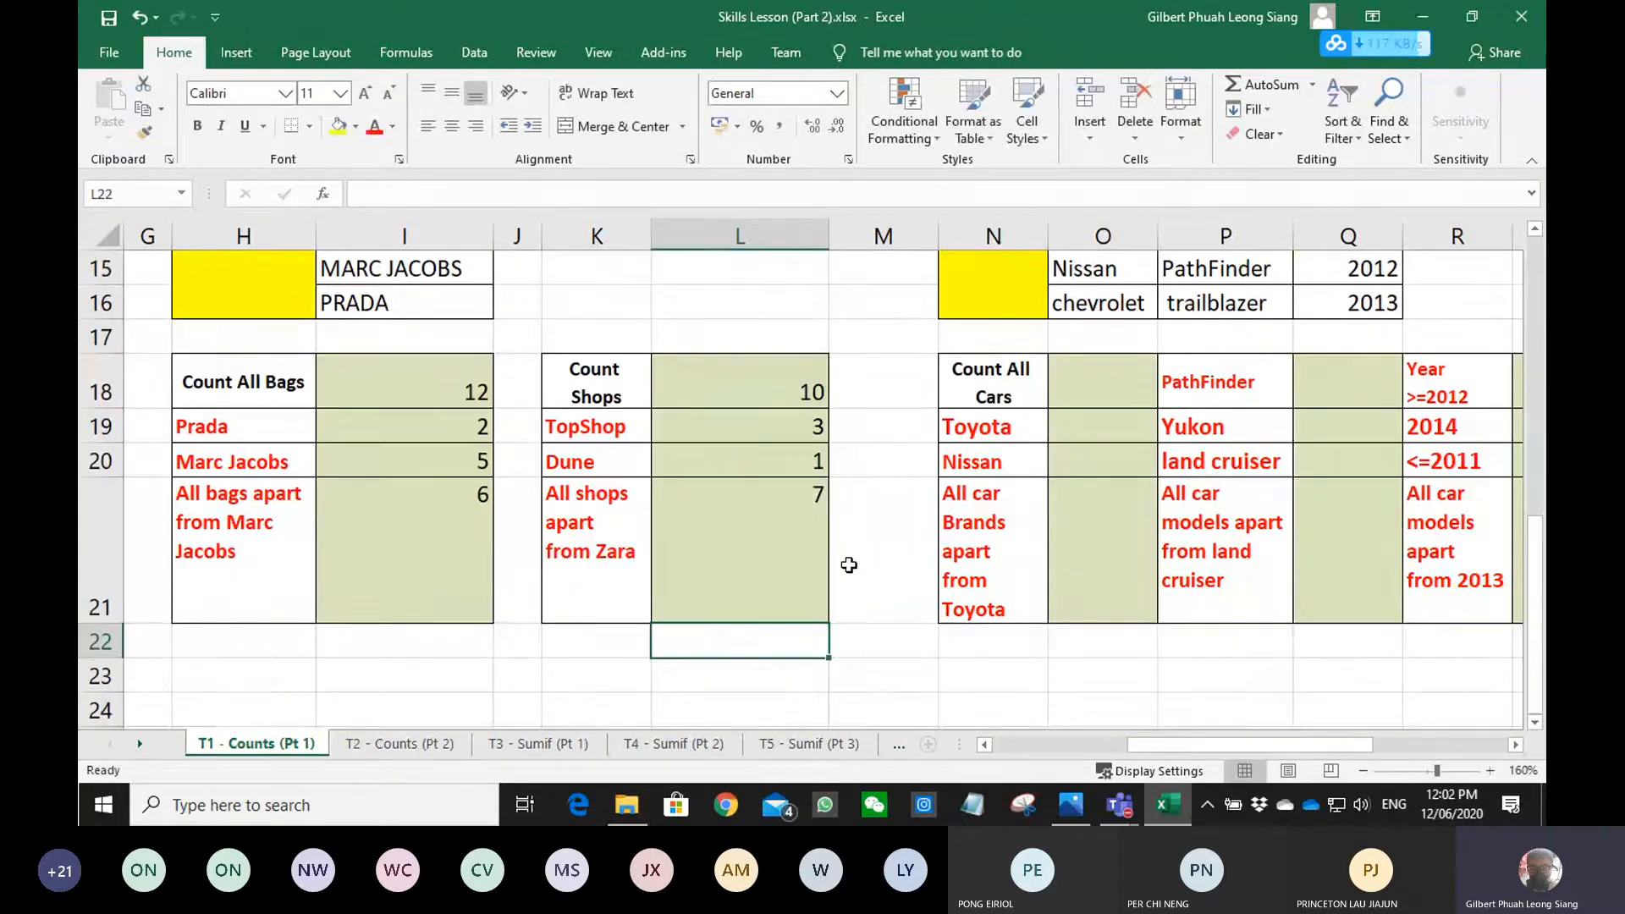
click(774, 392)
click(806, 500)
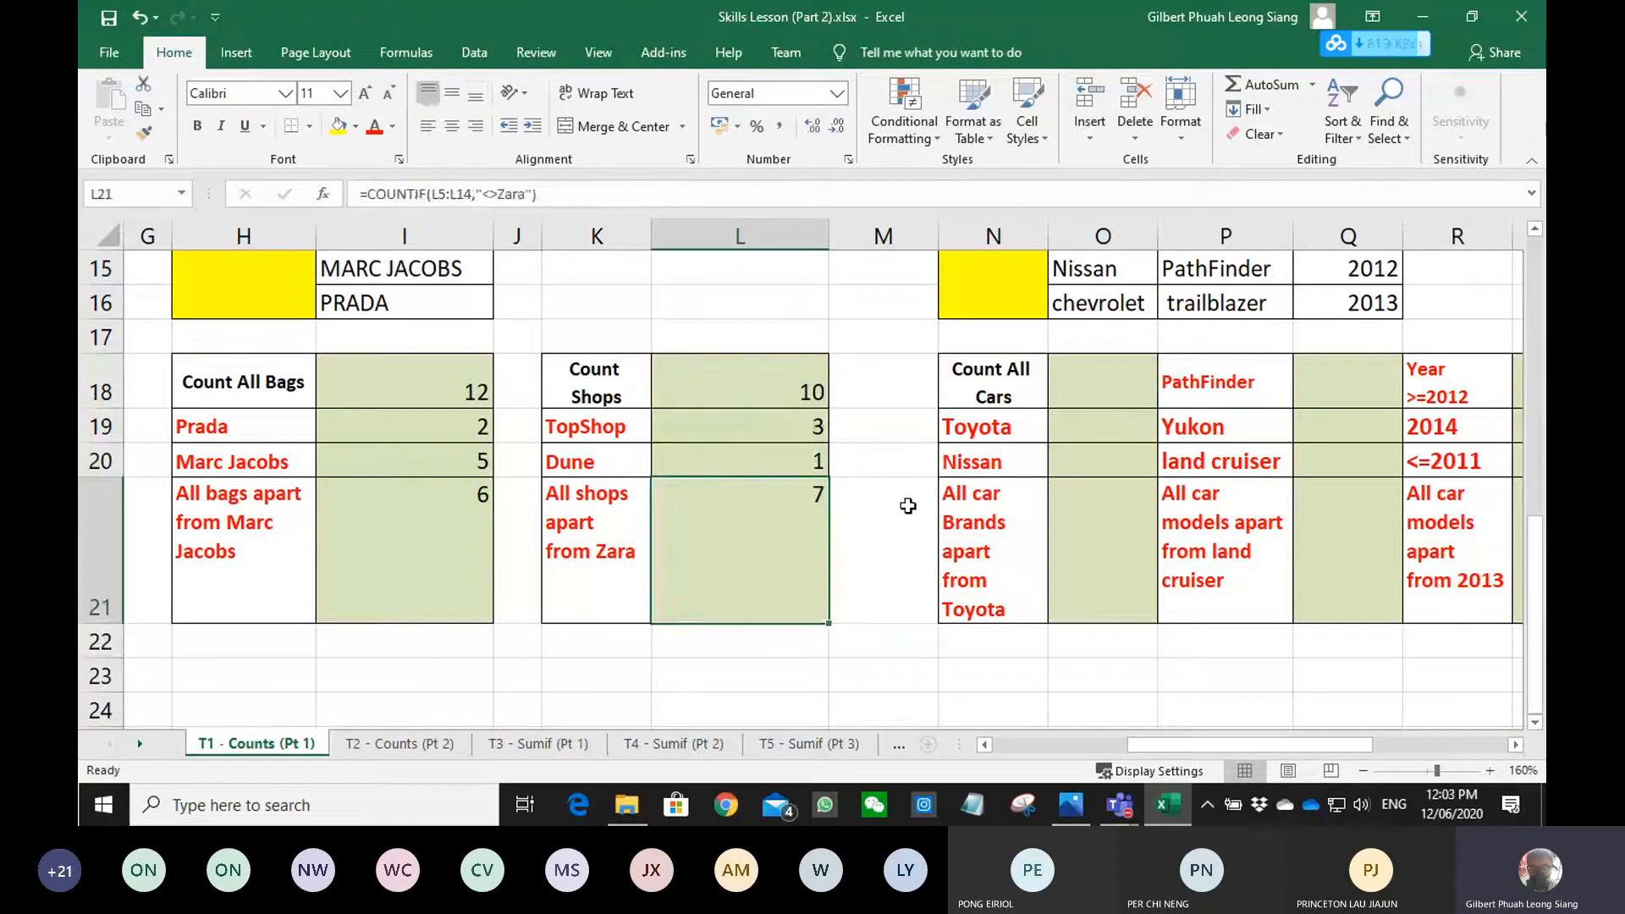
click(880, 516)
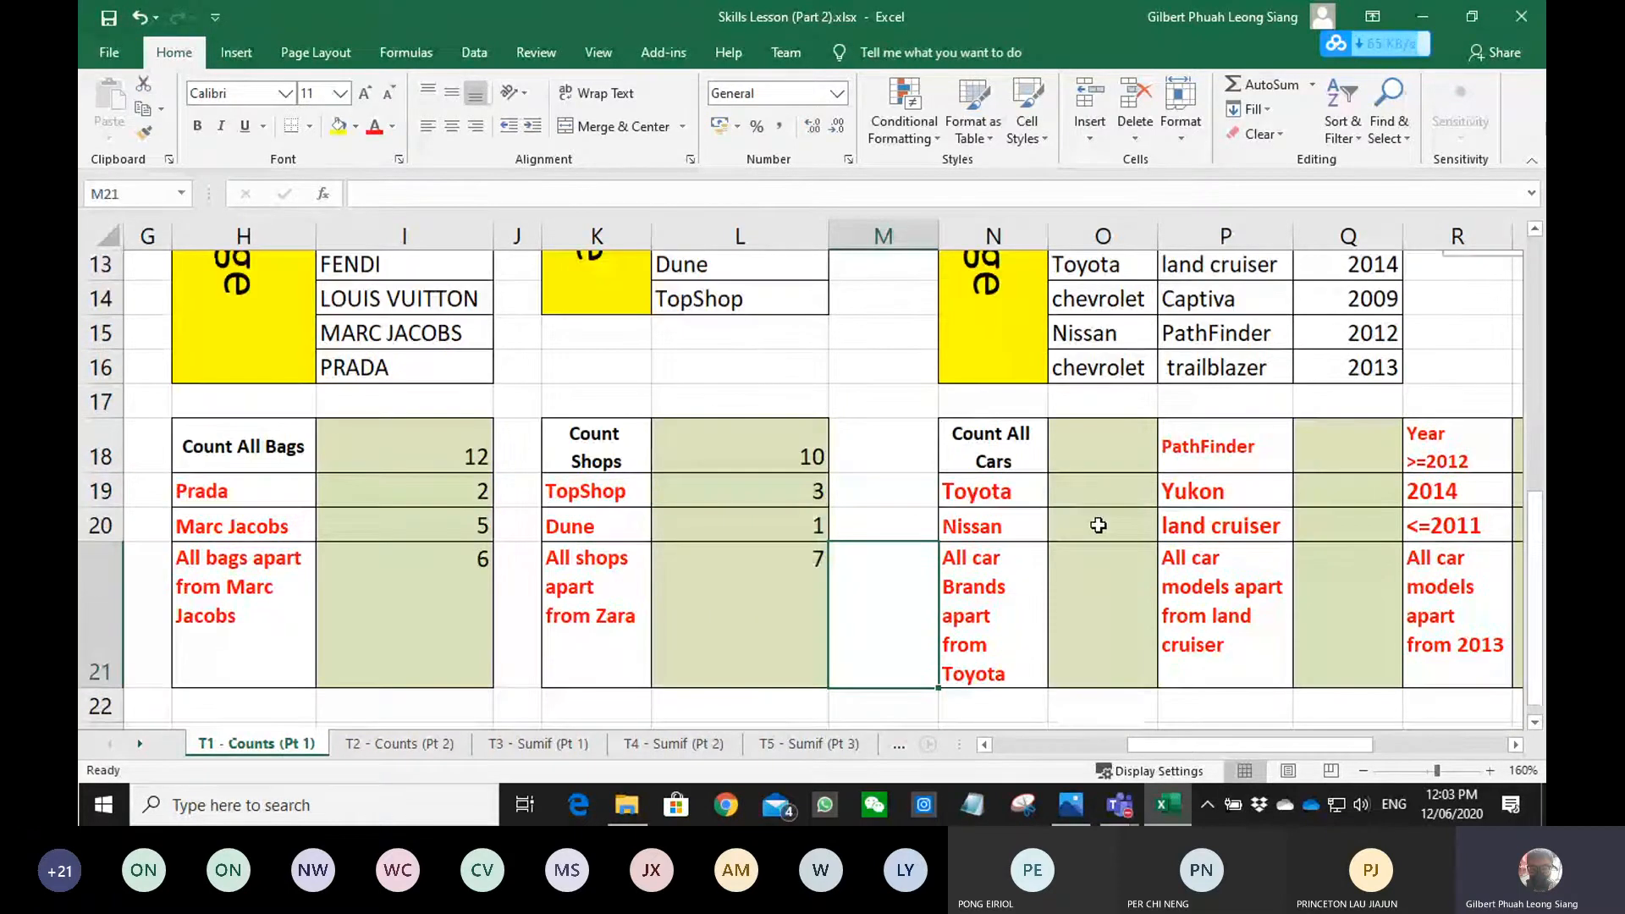
- Count all cars in O18 with a COUNTA formula on range O5:O16
scroll(1097, 526, up, 2)
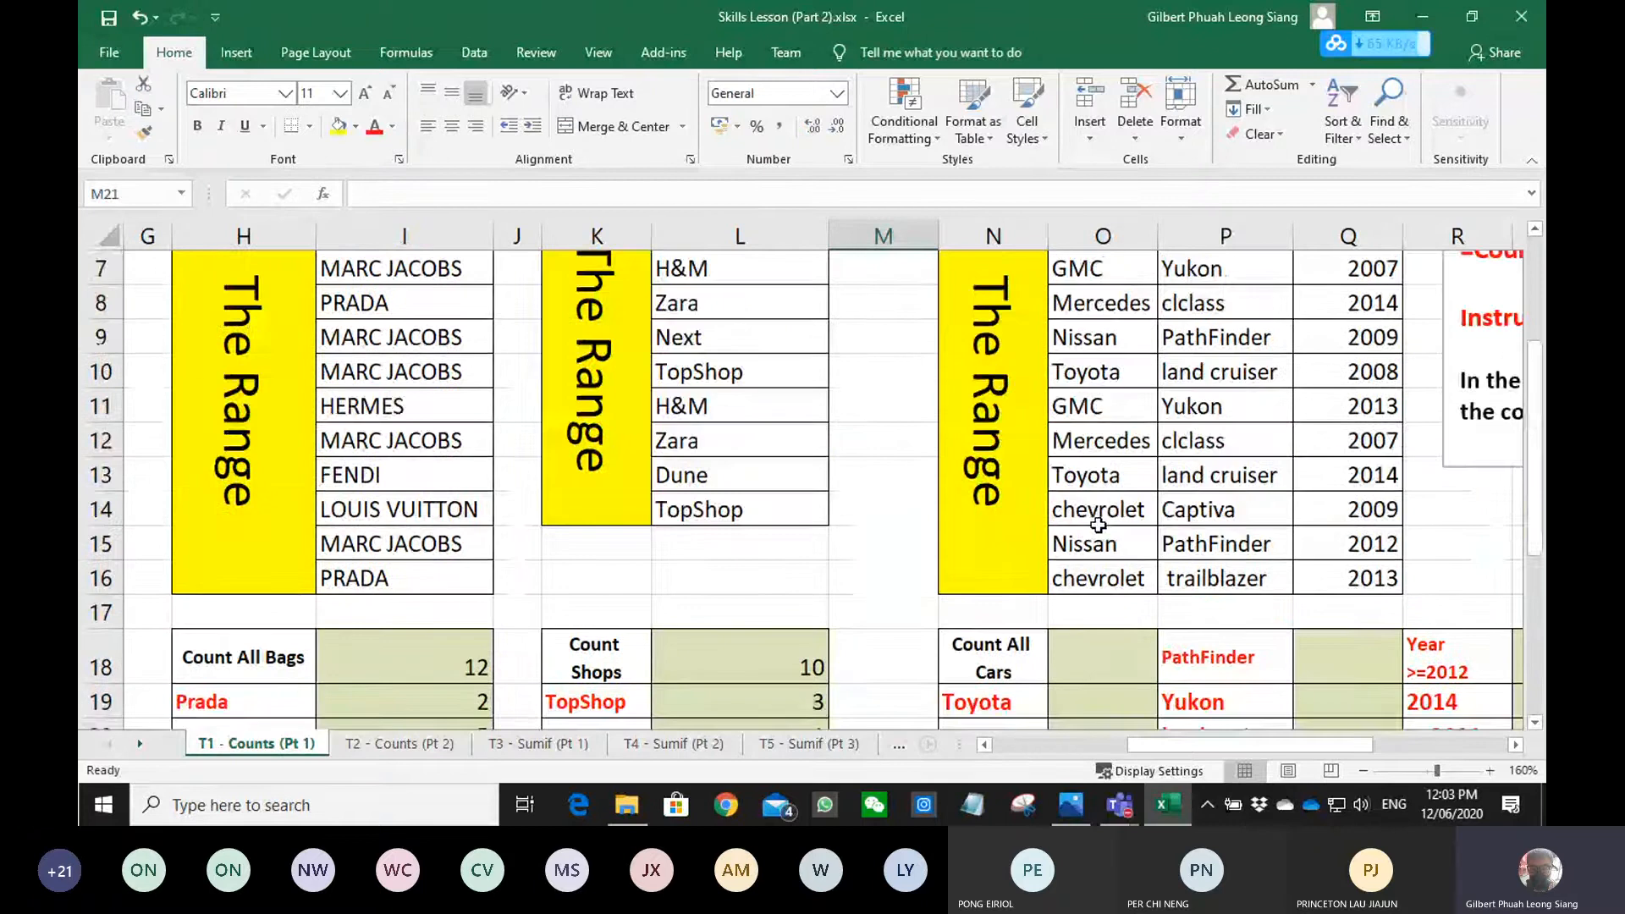
scroll(1097, 526, down, 2)
click(1095, 469)
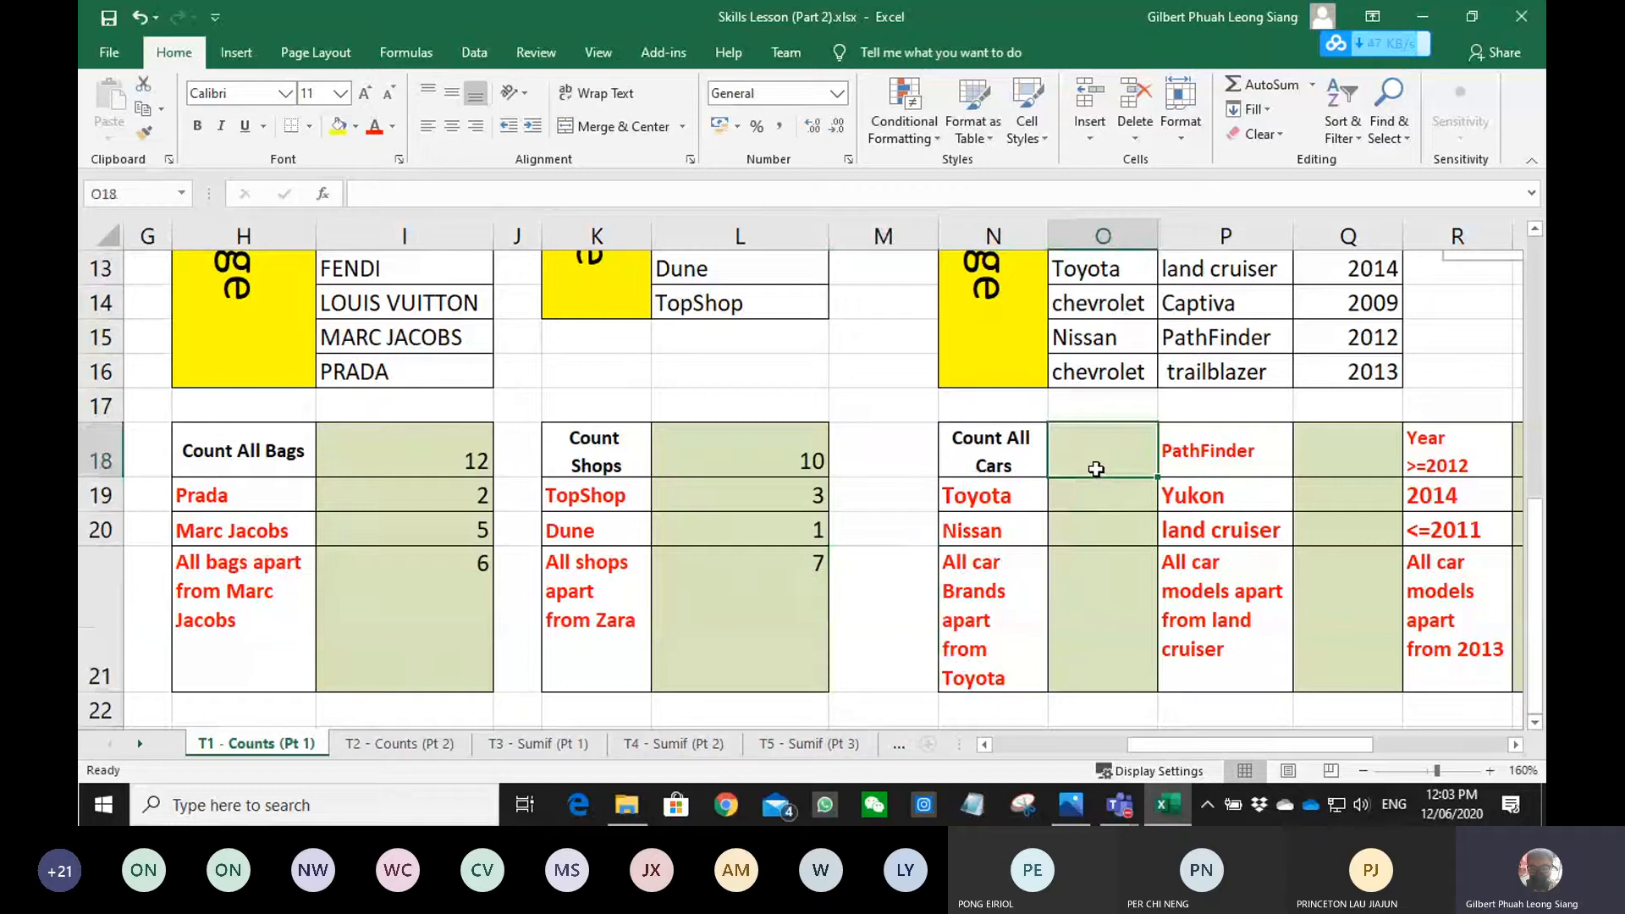
text(=counta)
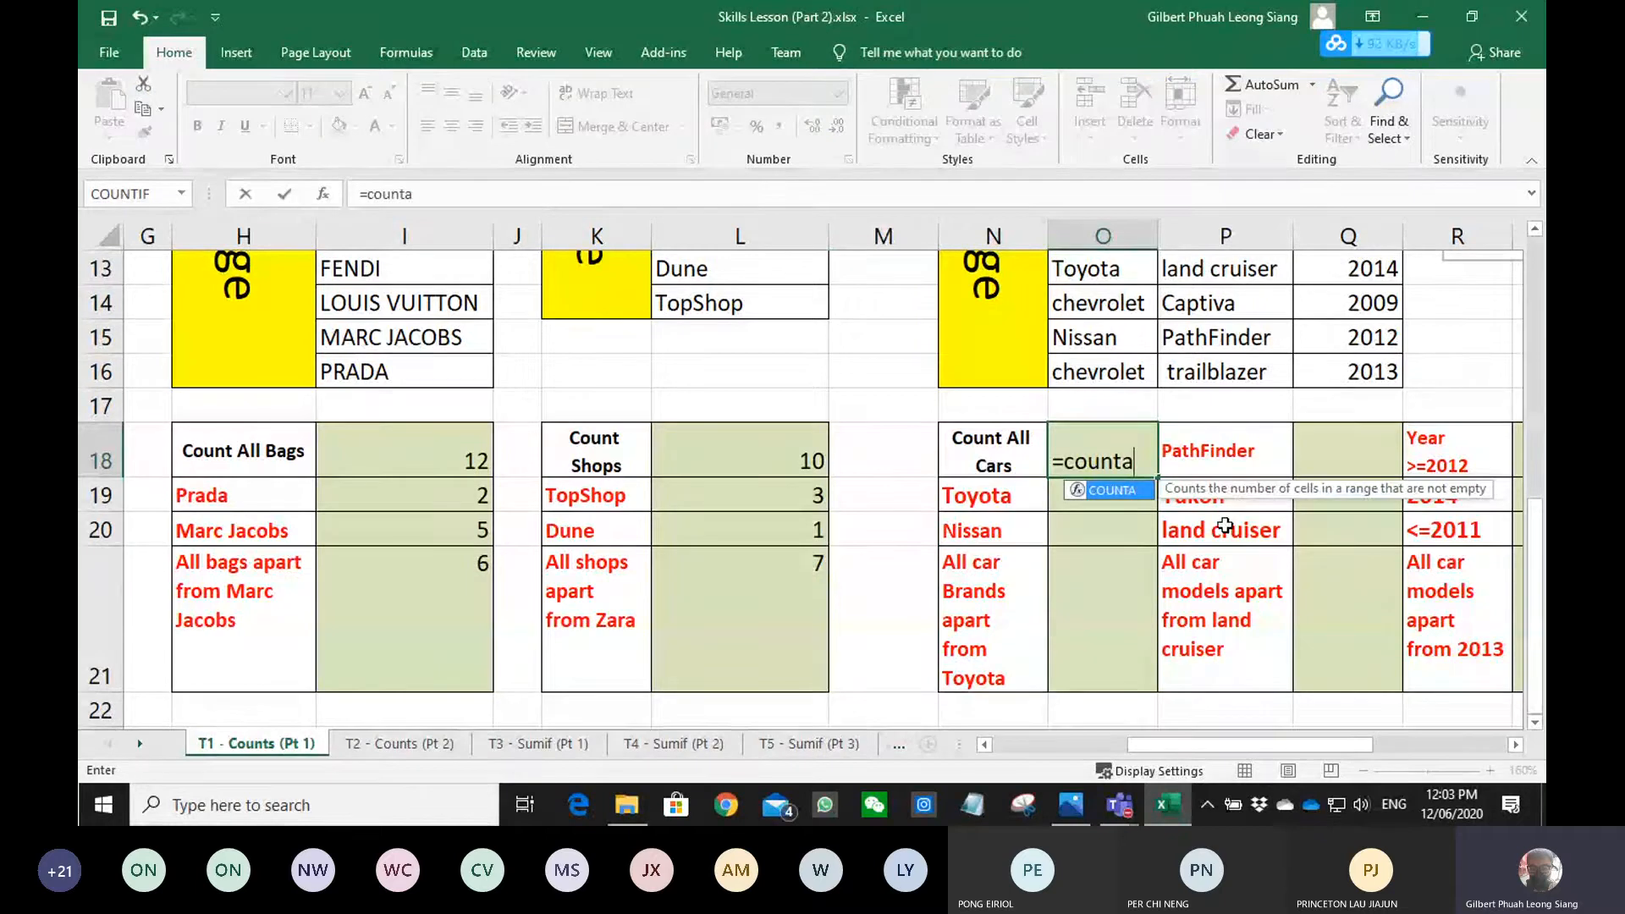
text(()
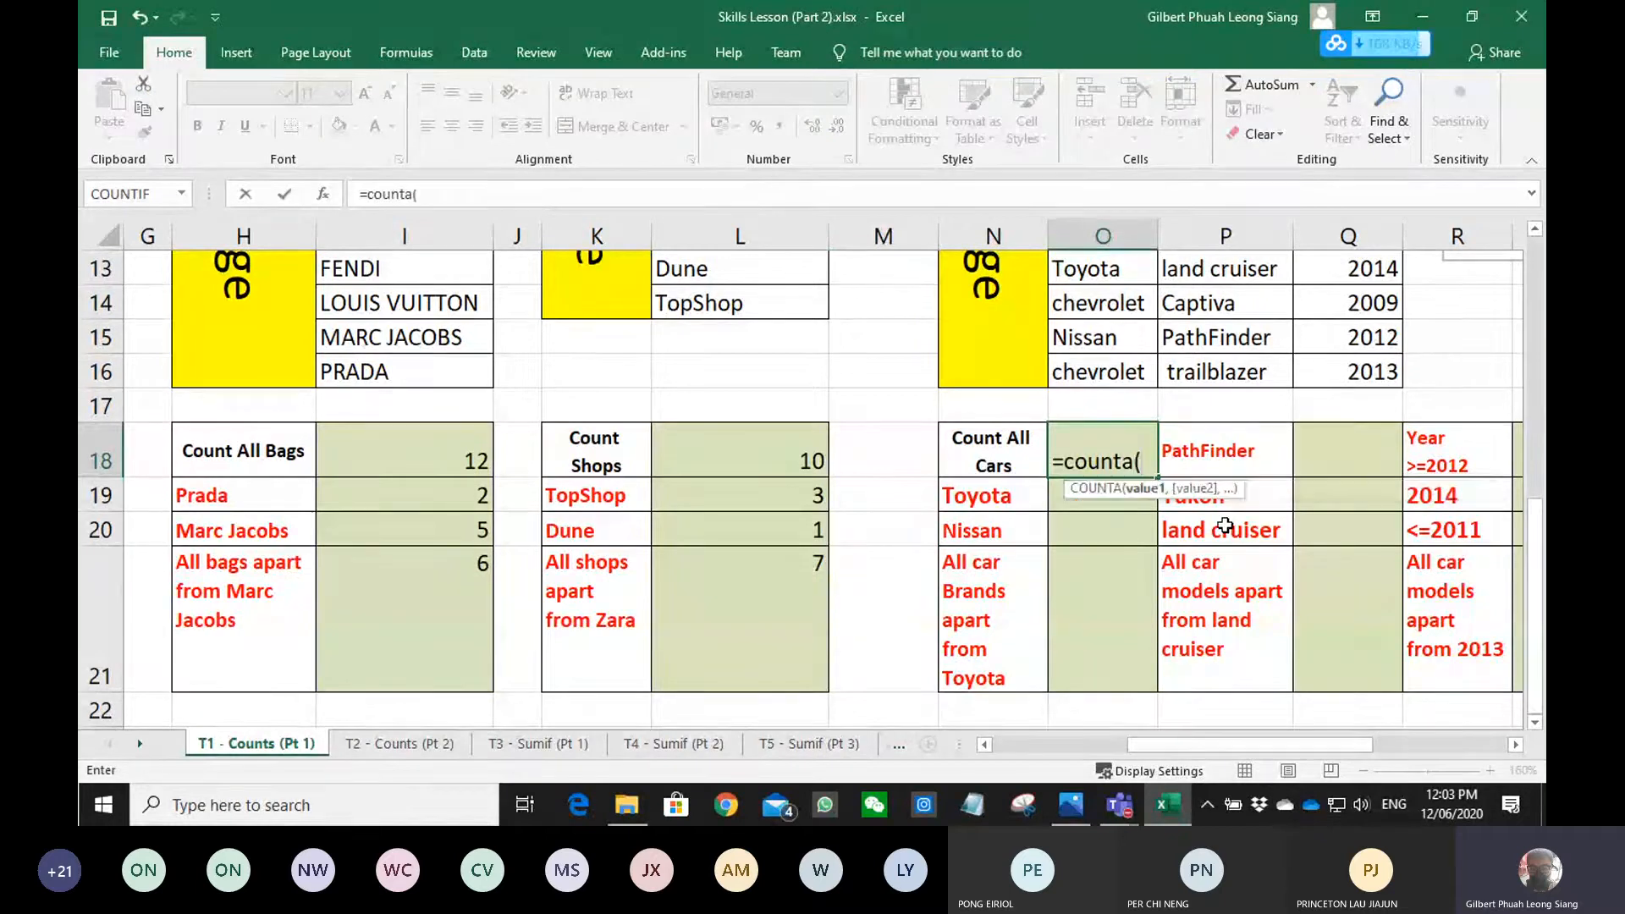
scroll(1224, 525, up, 2)
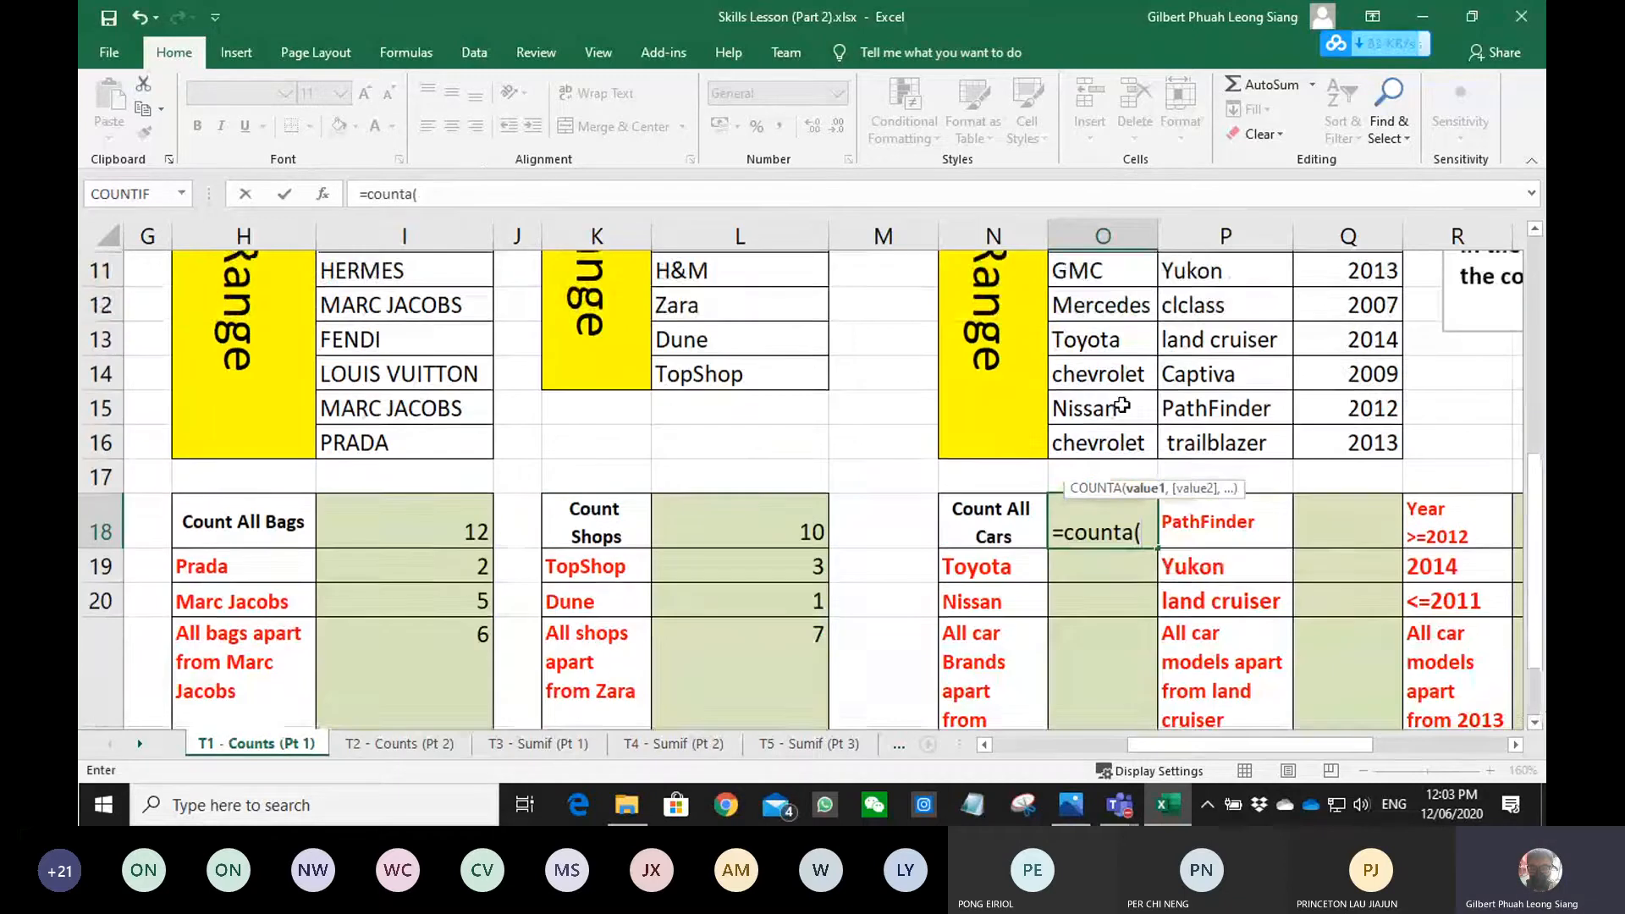
drag(1100, 470, 1098, 337)
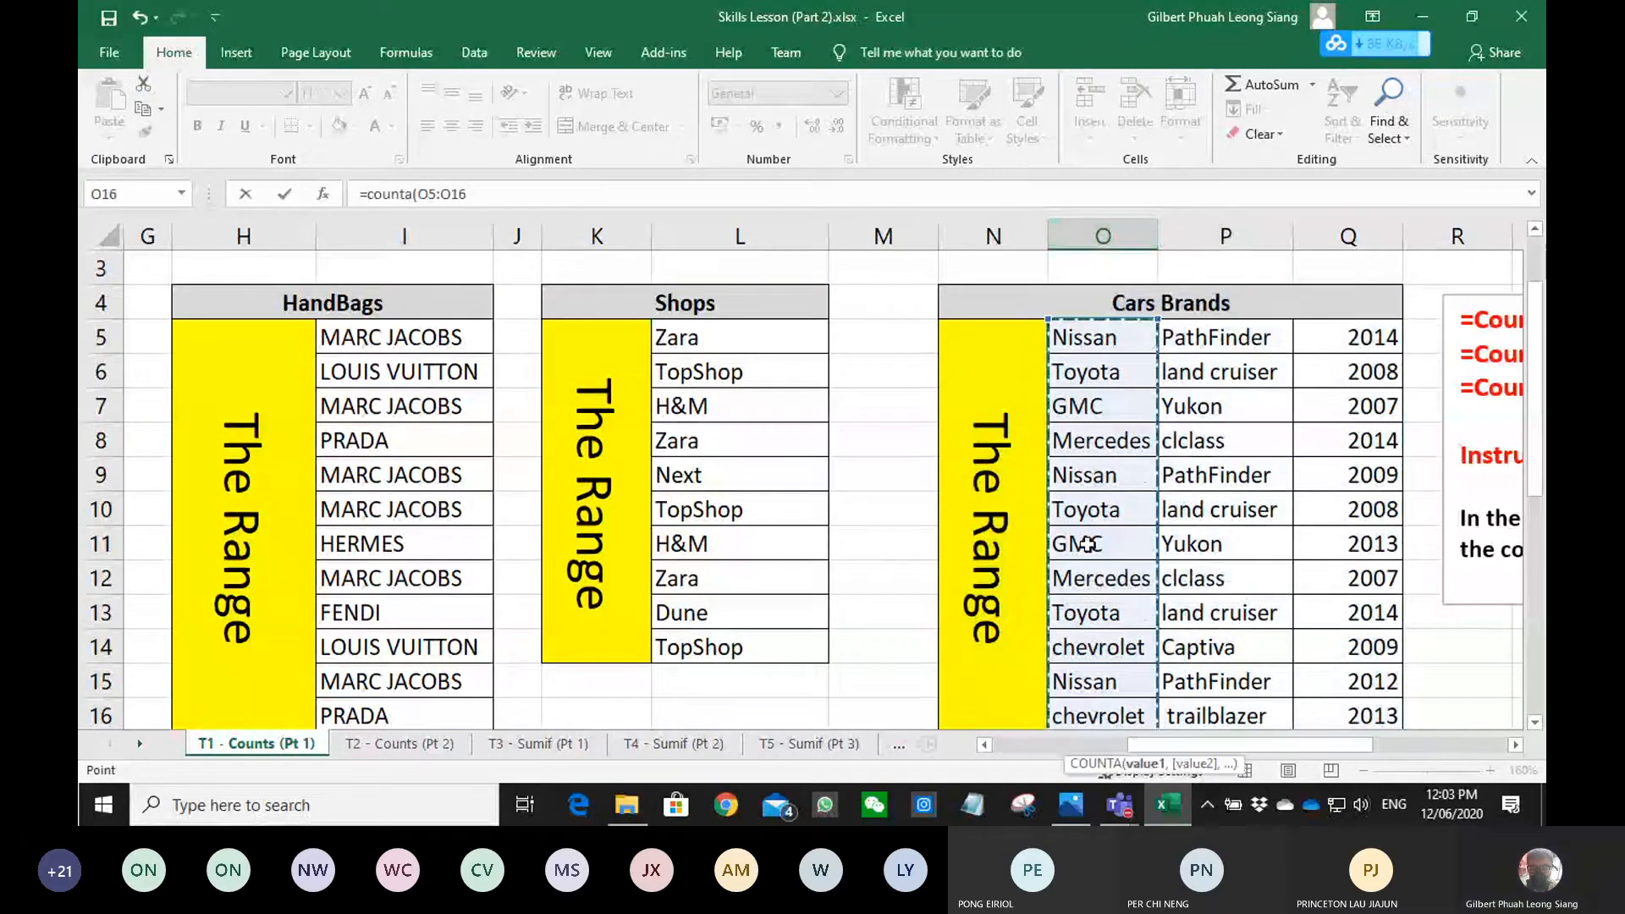
scroll(1083, 538, down, 5)
scroll(1083, 537, up, 4)
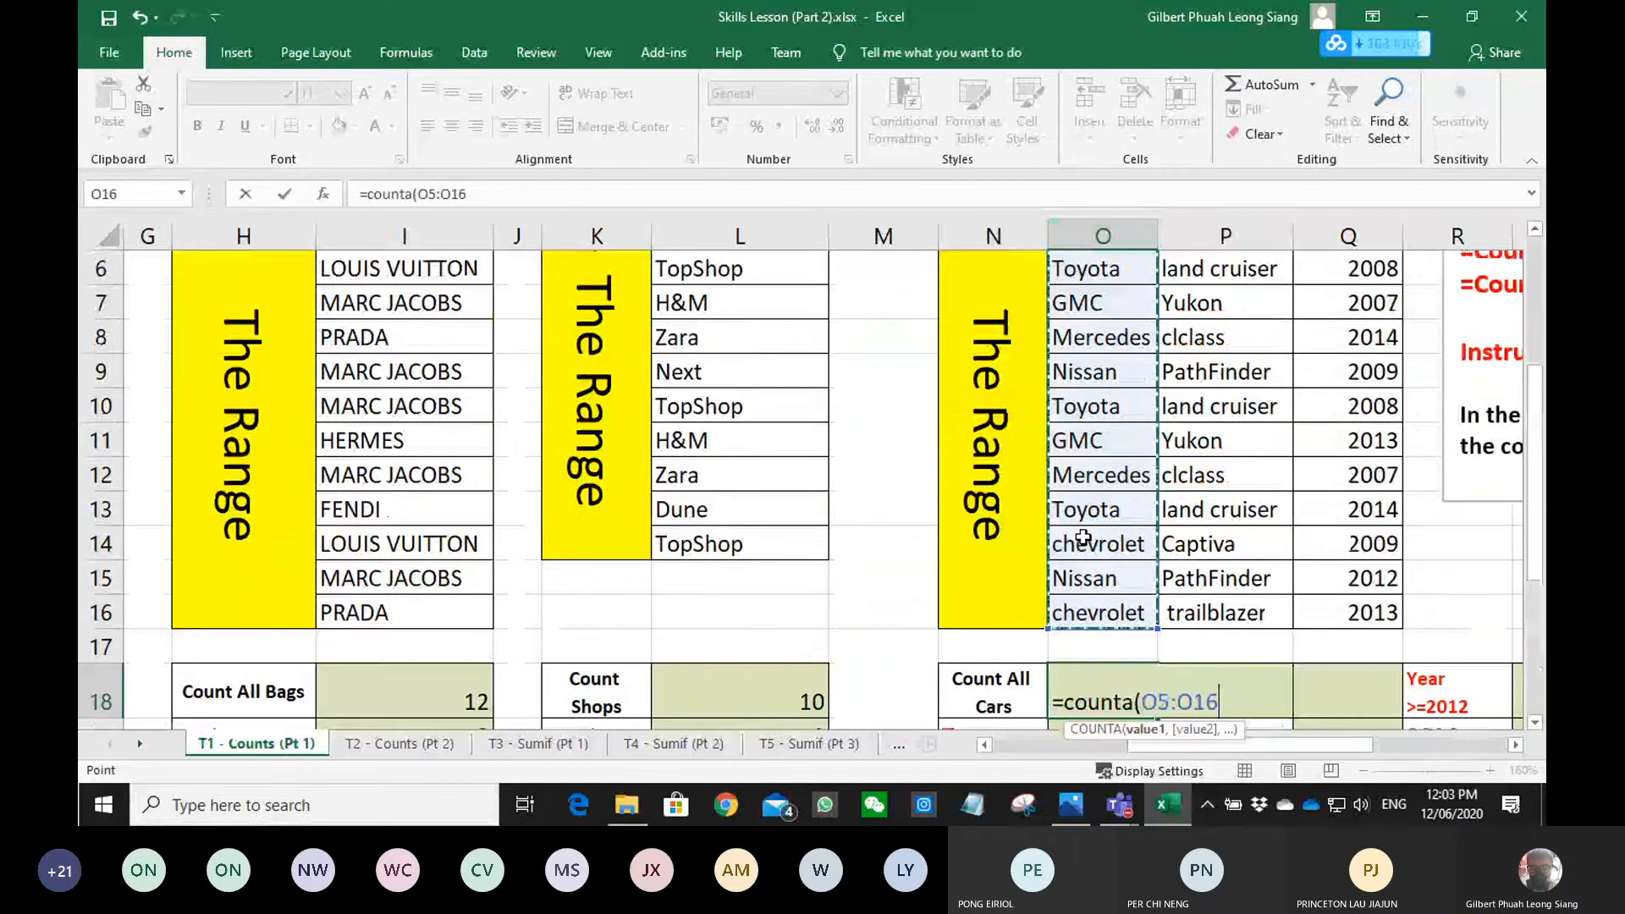
scroll(1091, 533, down, 2)
key(Return)
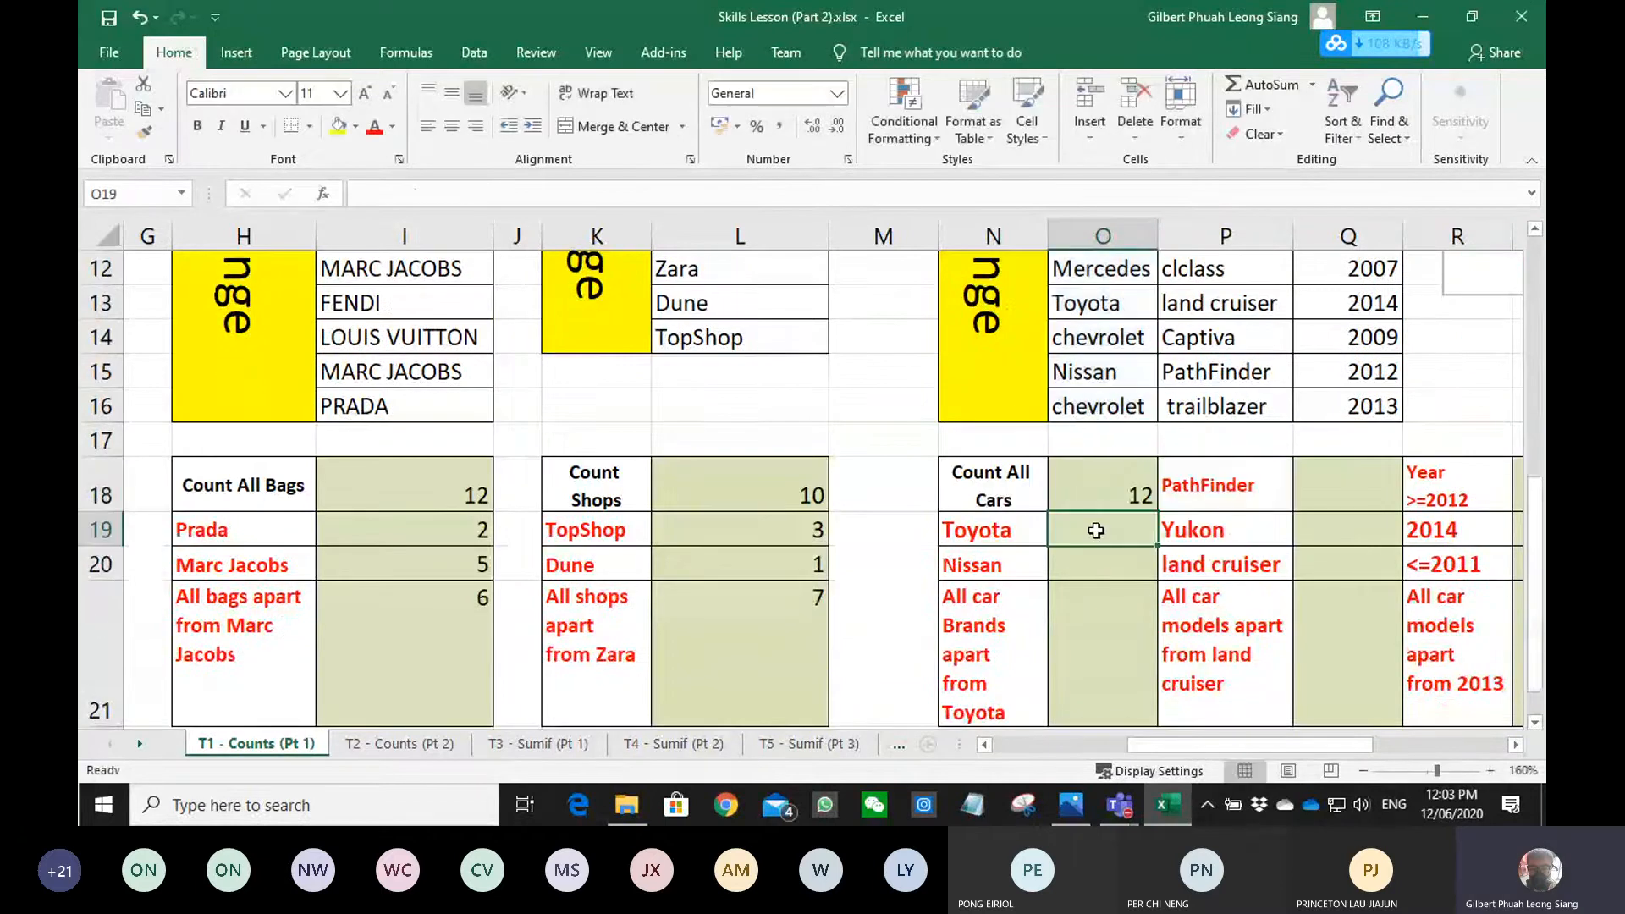
- Count the Toyota entries in O19 with a COUNTIF formula using range O5:O16 and criterion "Toyota"
scroll(1095, 530, up, 3)
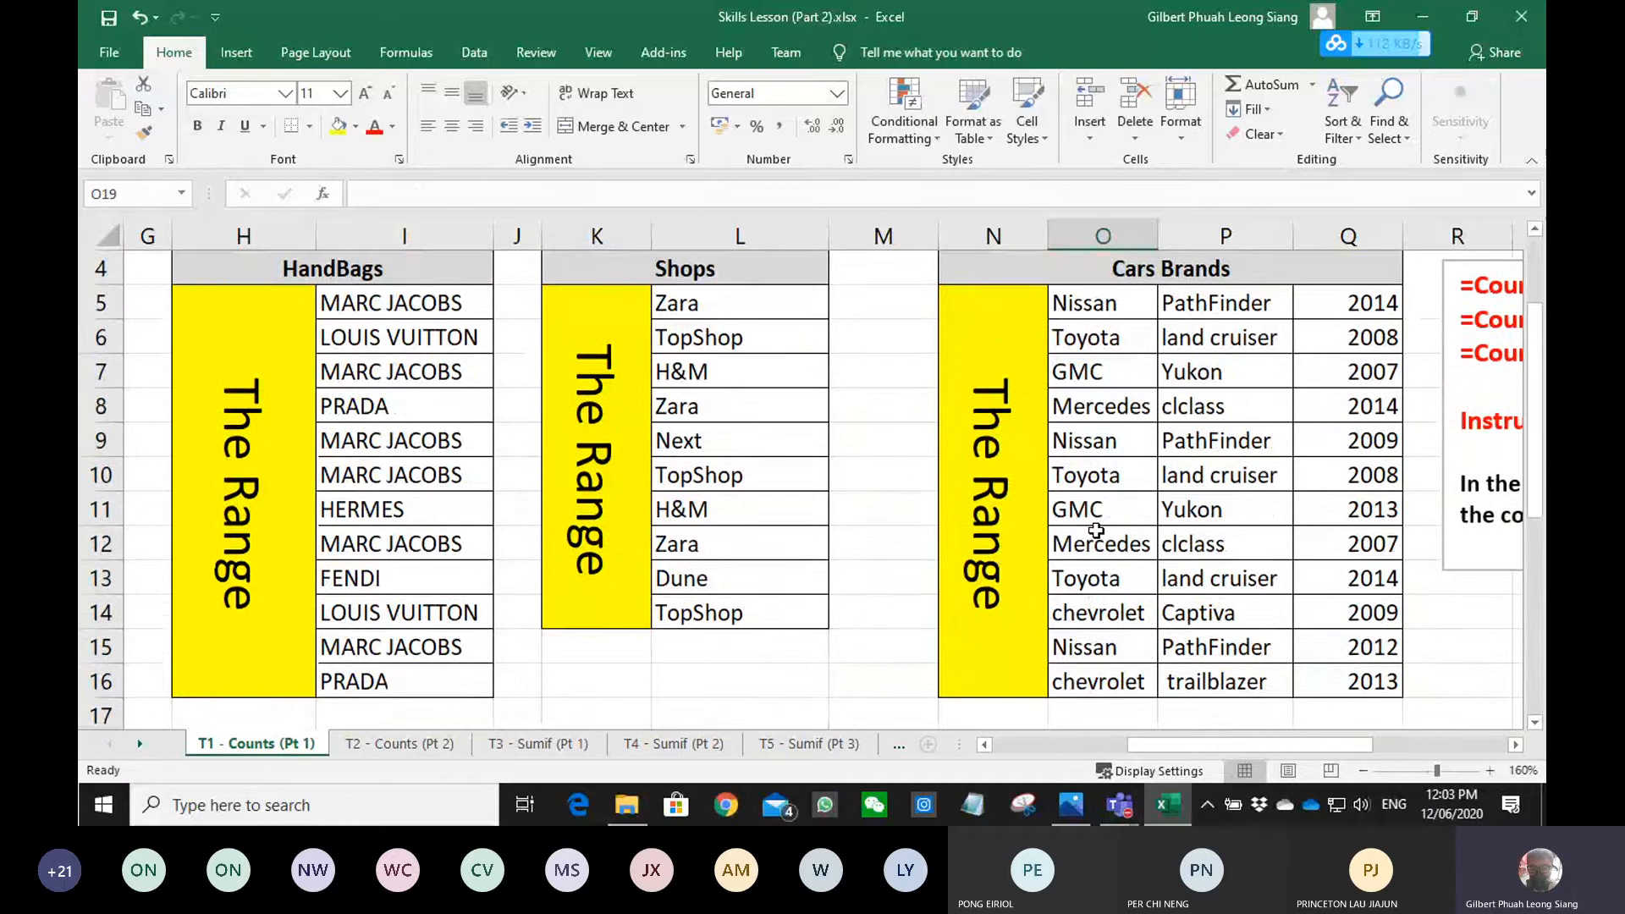
scroll(1096, 530, down, 2)
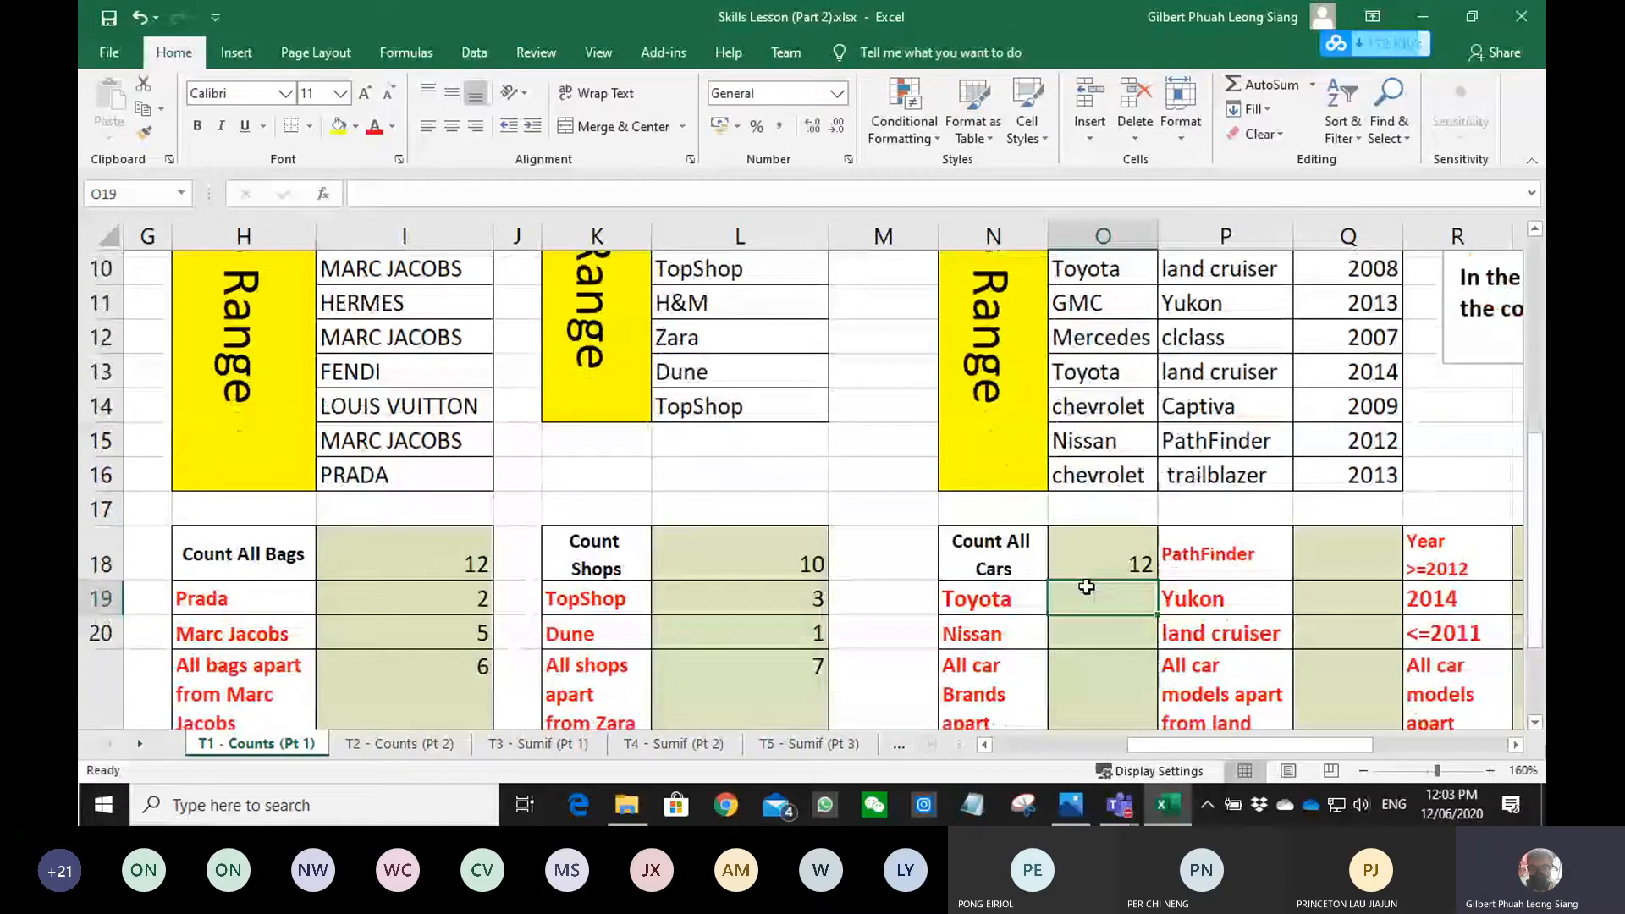
text(=count)
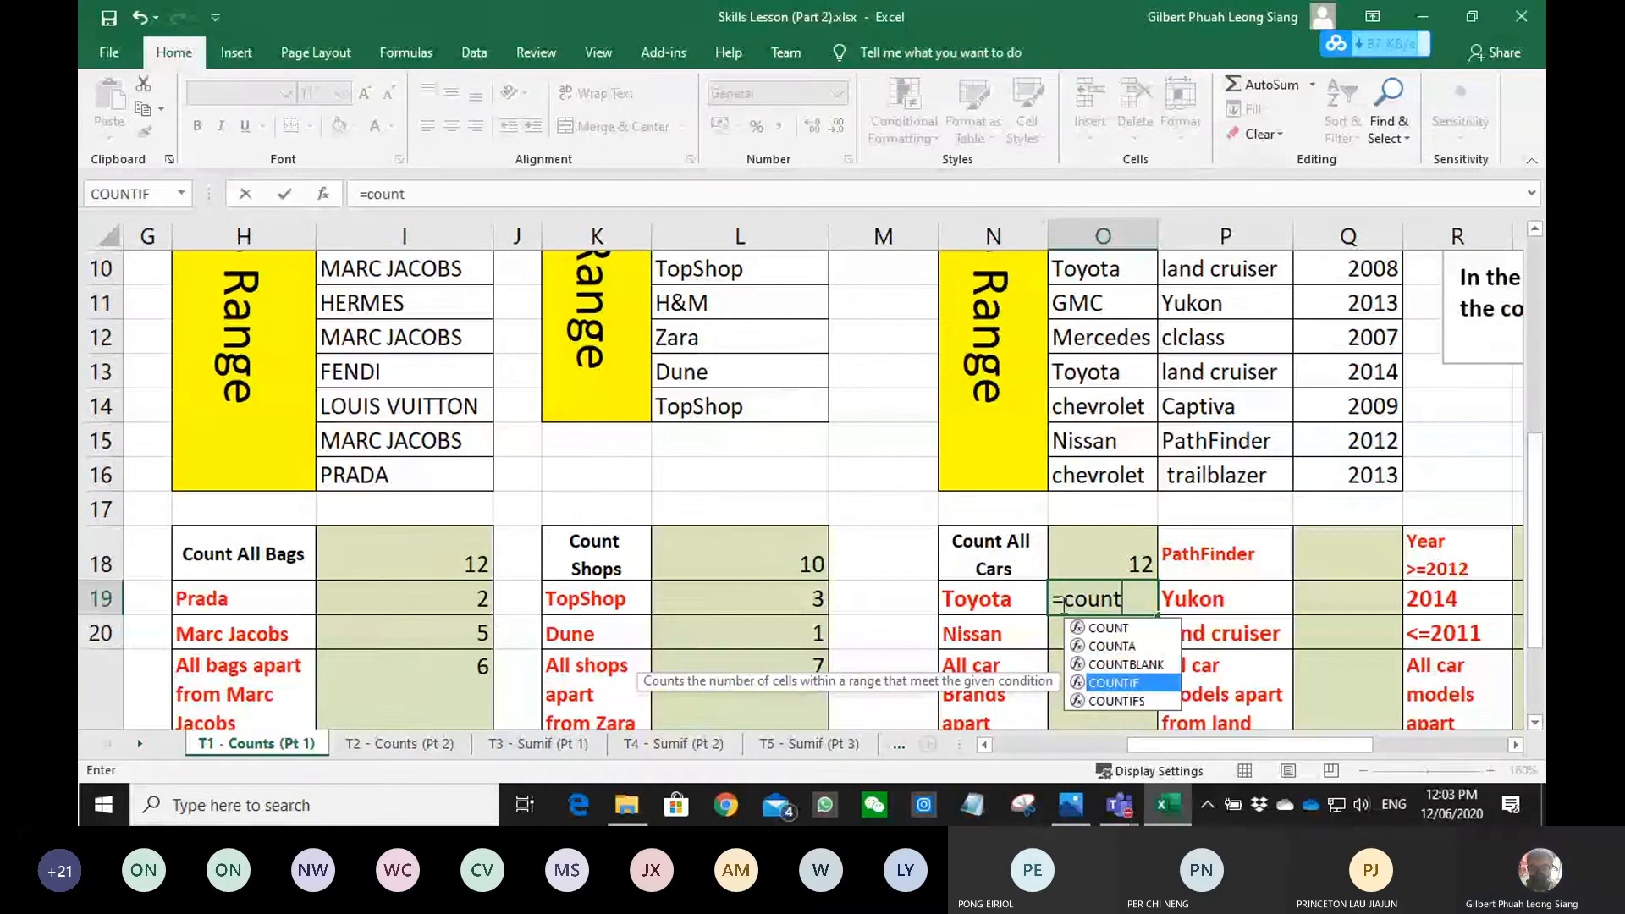
key(Down)
key(Down)
key(Tab)
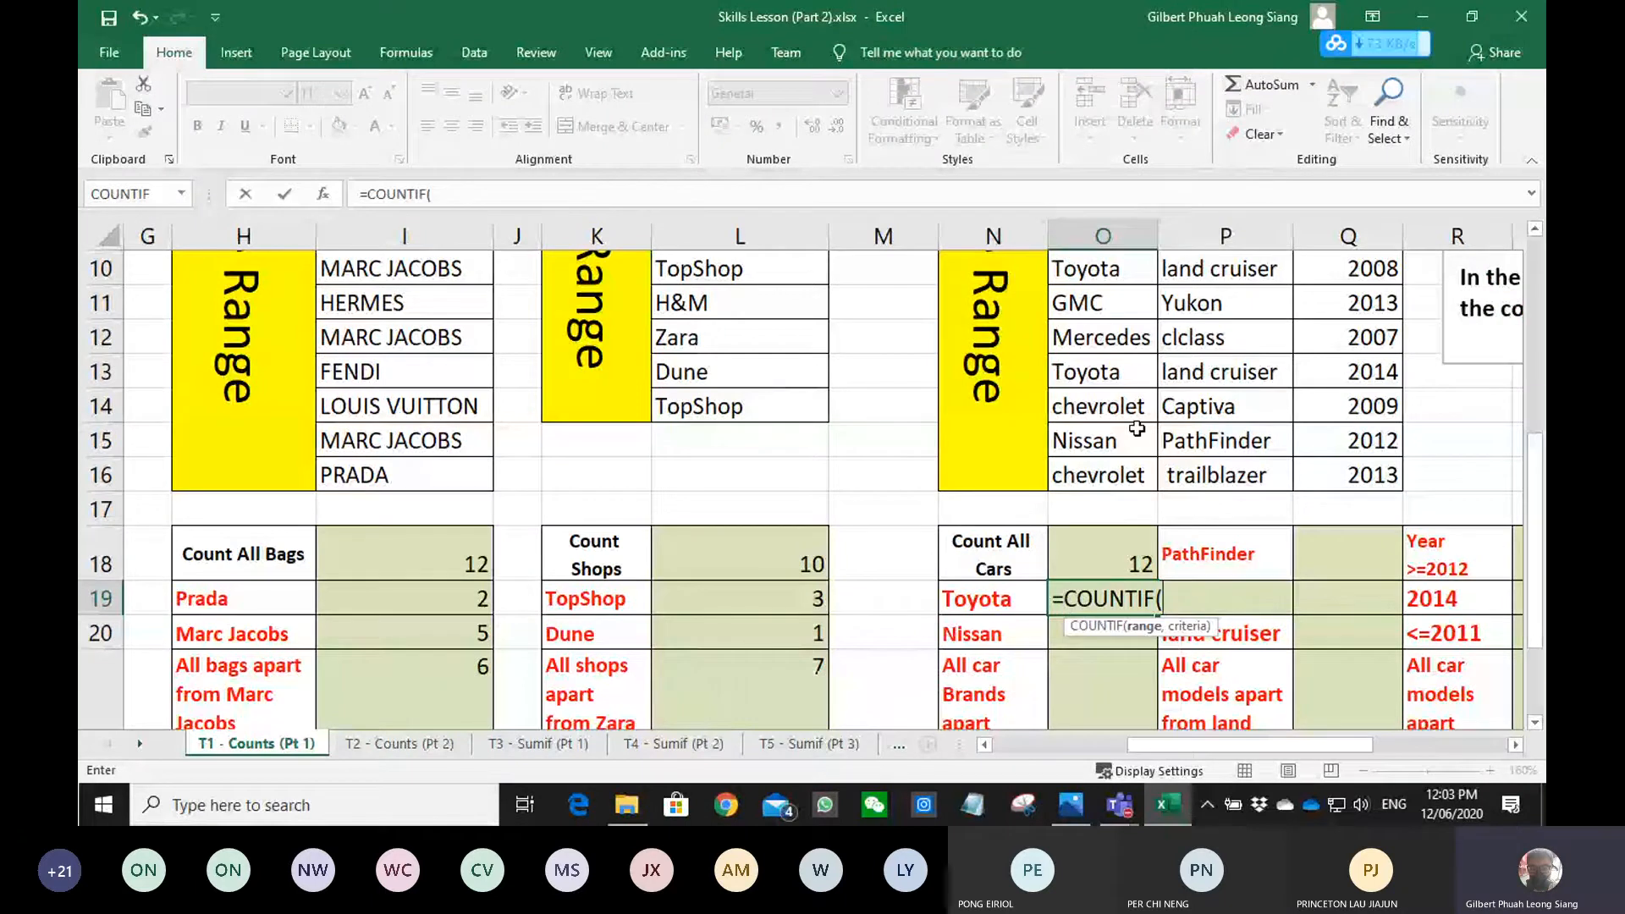
drag(1110, 469, 1100, 336)
scroll(1090, 457, down, 4)
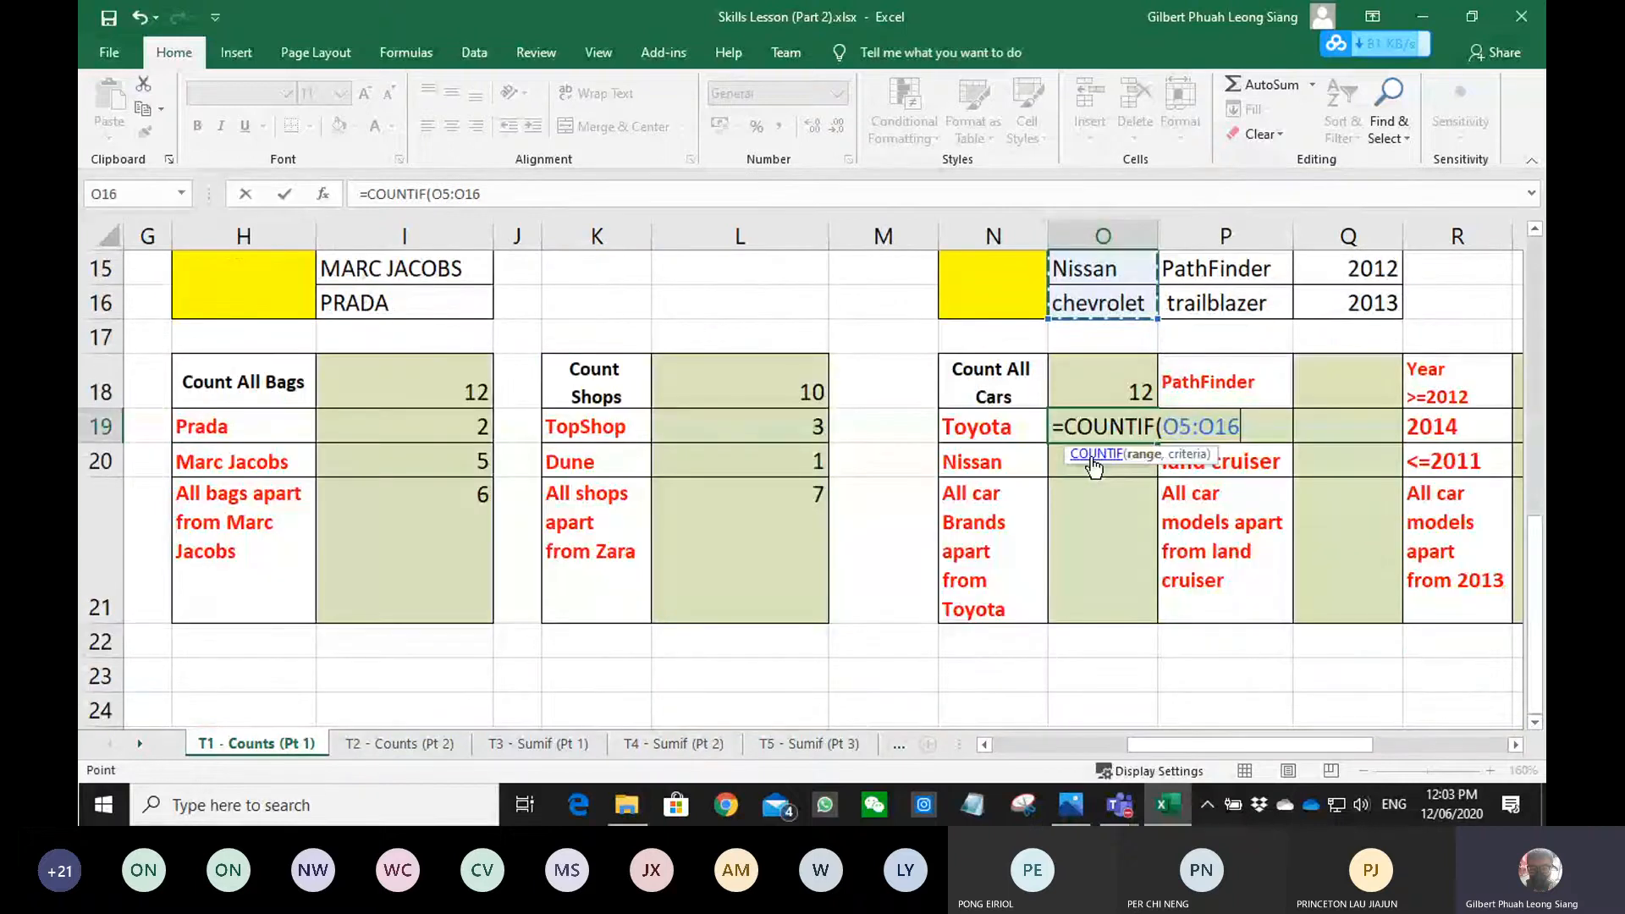
text(,"To)
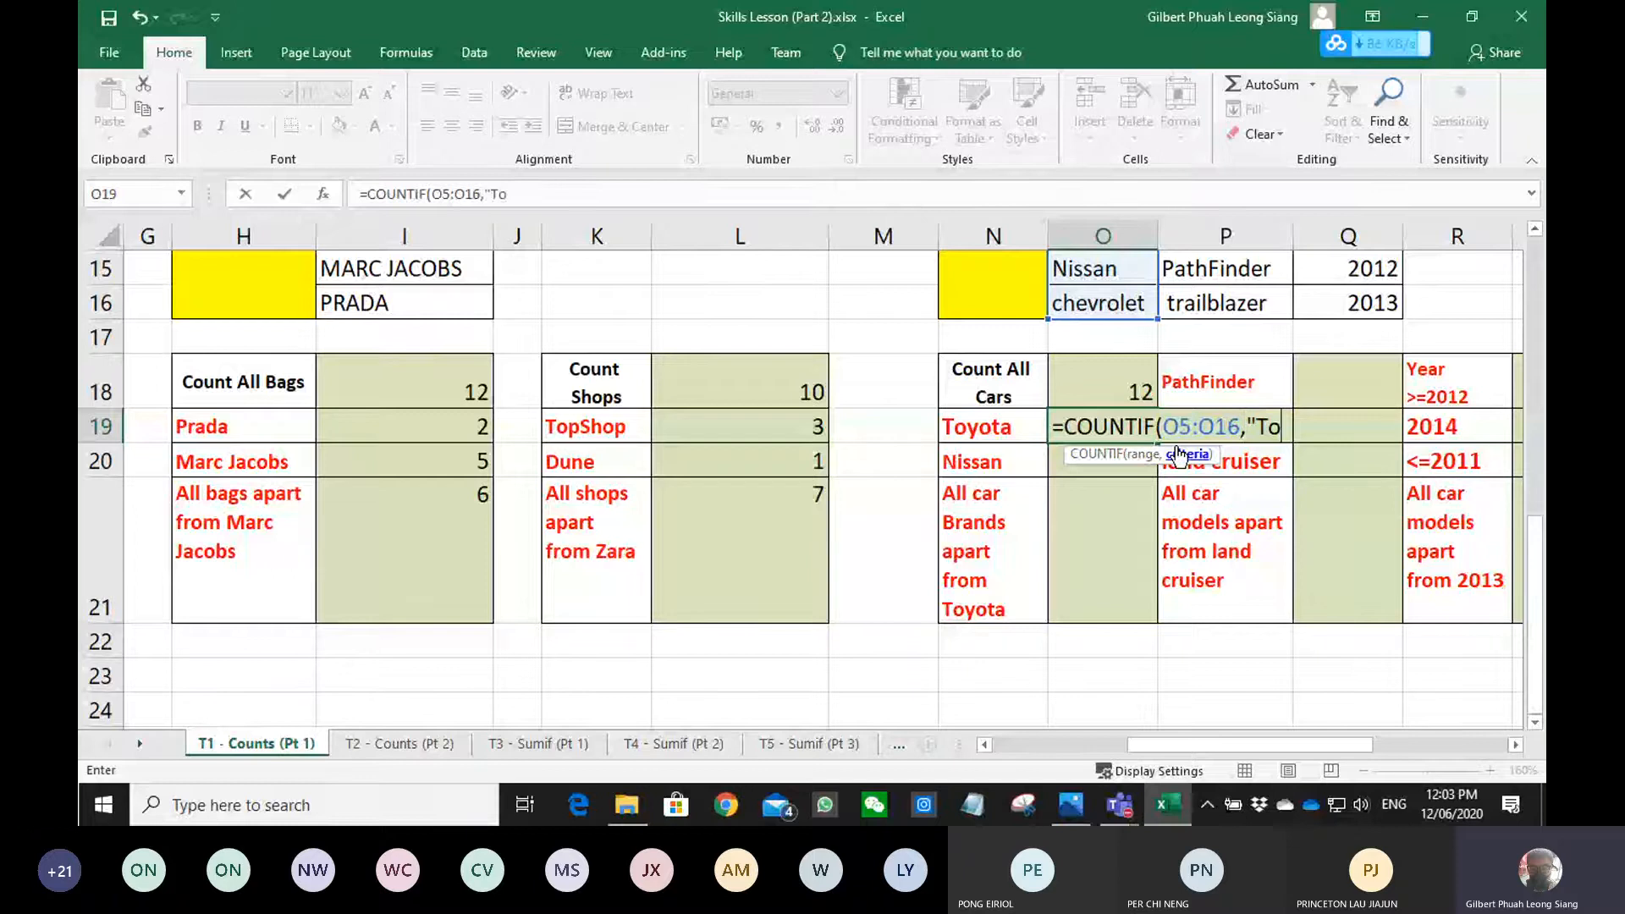
text(yota")
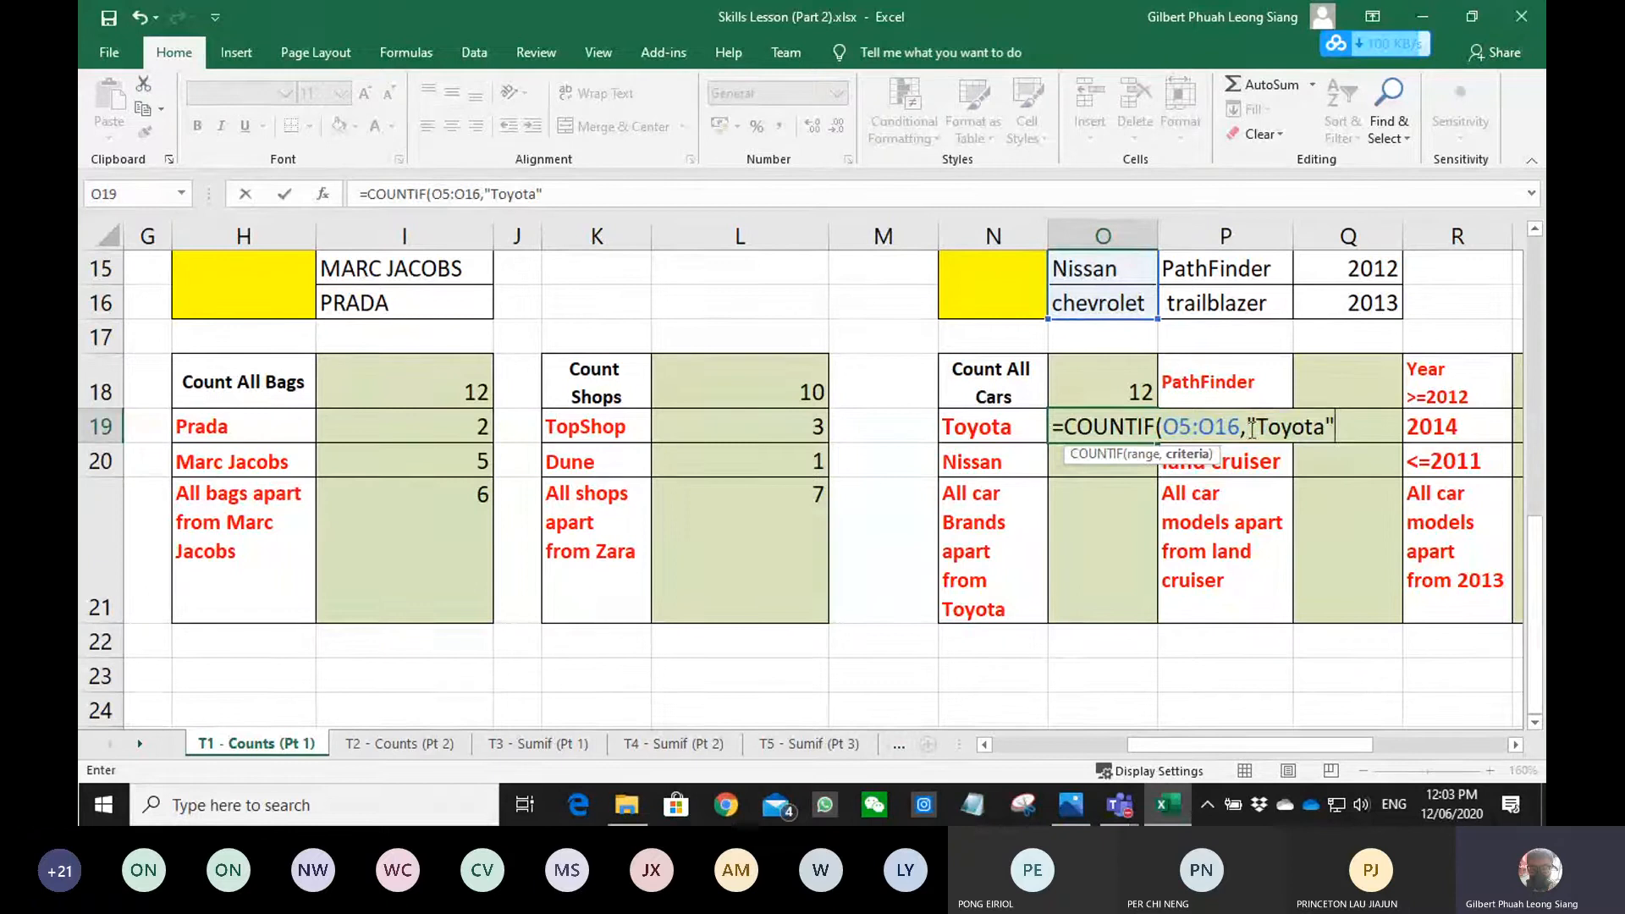
key(Return)
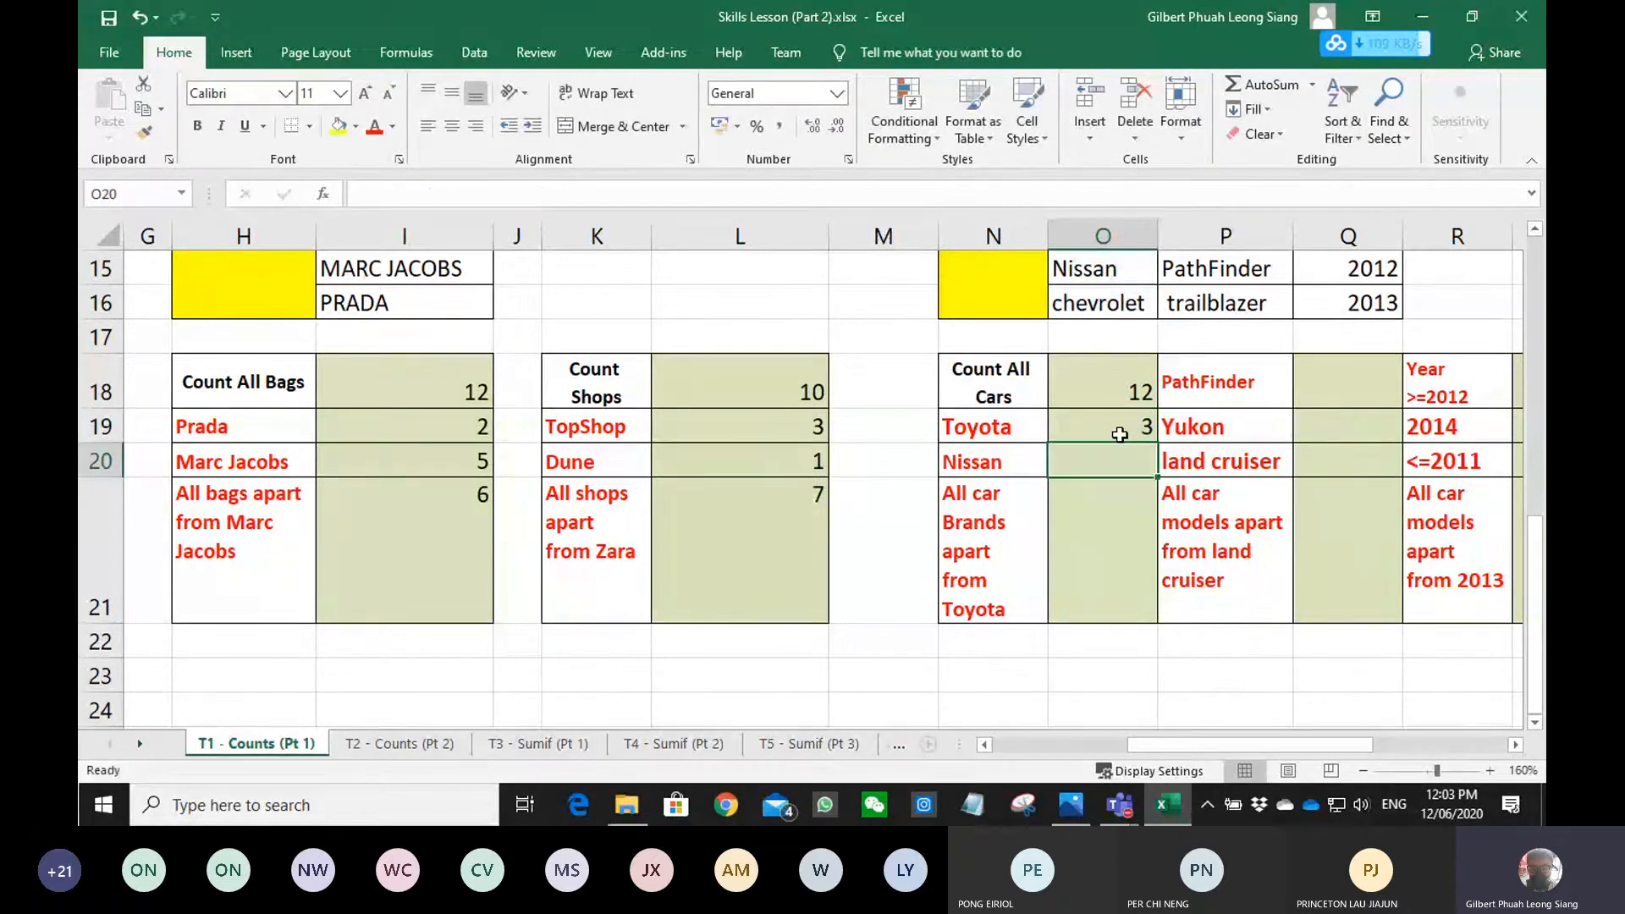
- Review the range and criterion of the Toyota COUNTIF formula in O19
click(1119, 434)
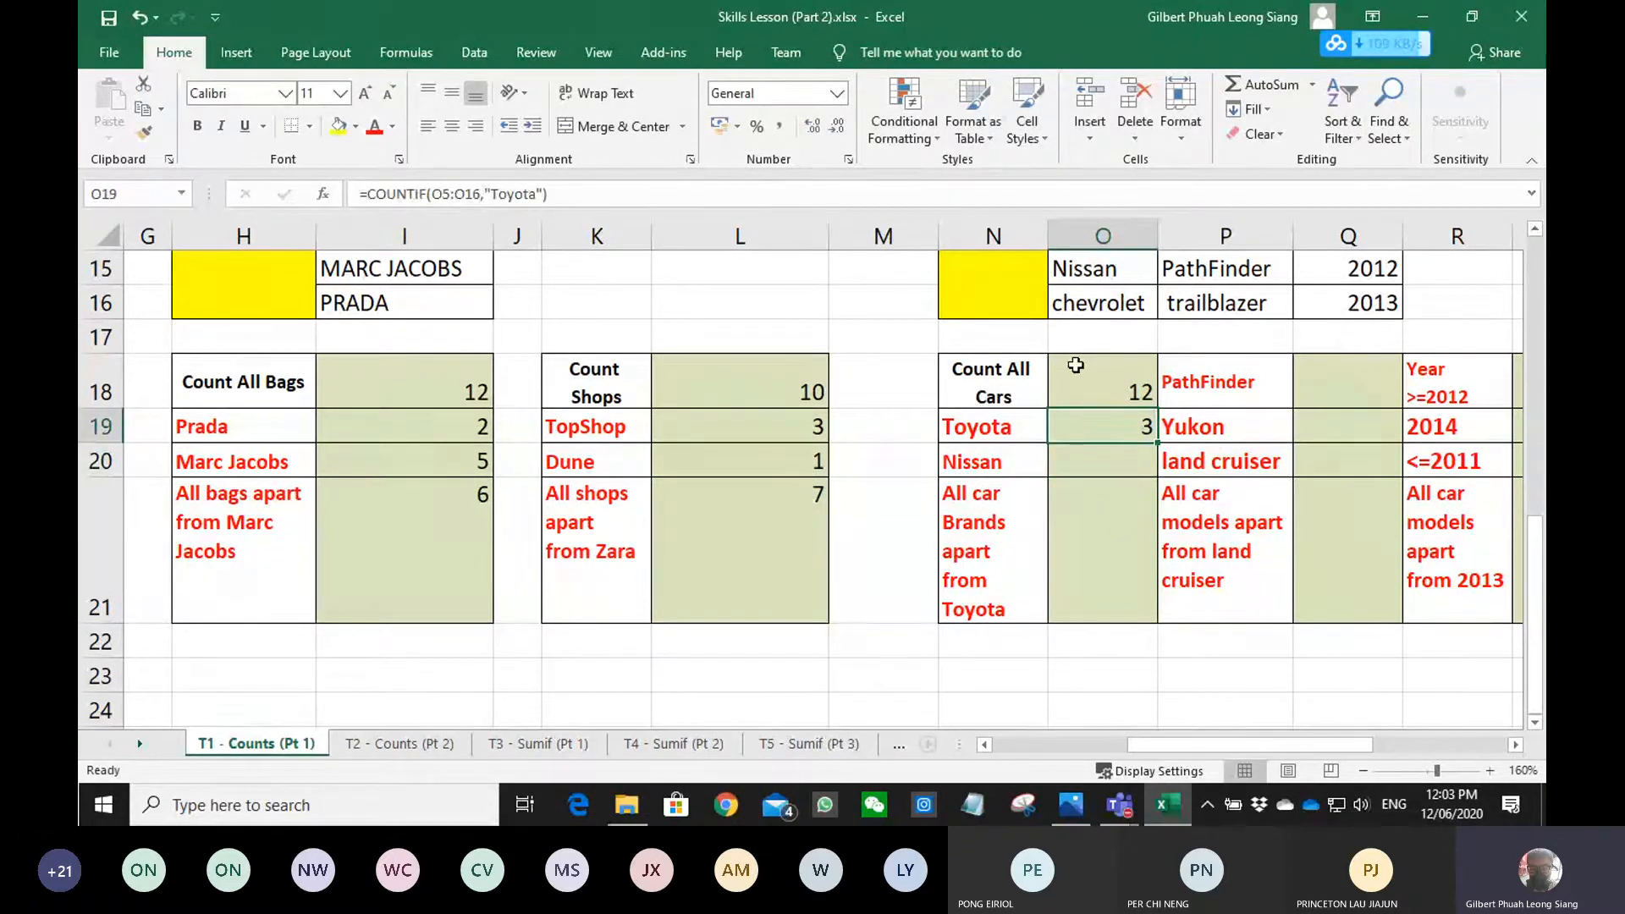
double_click(1083, 427)
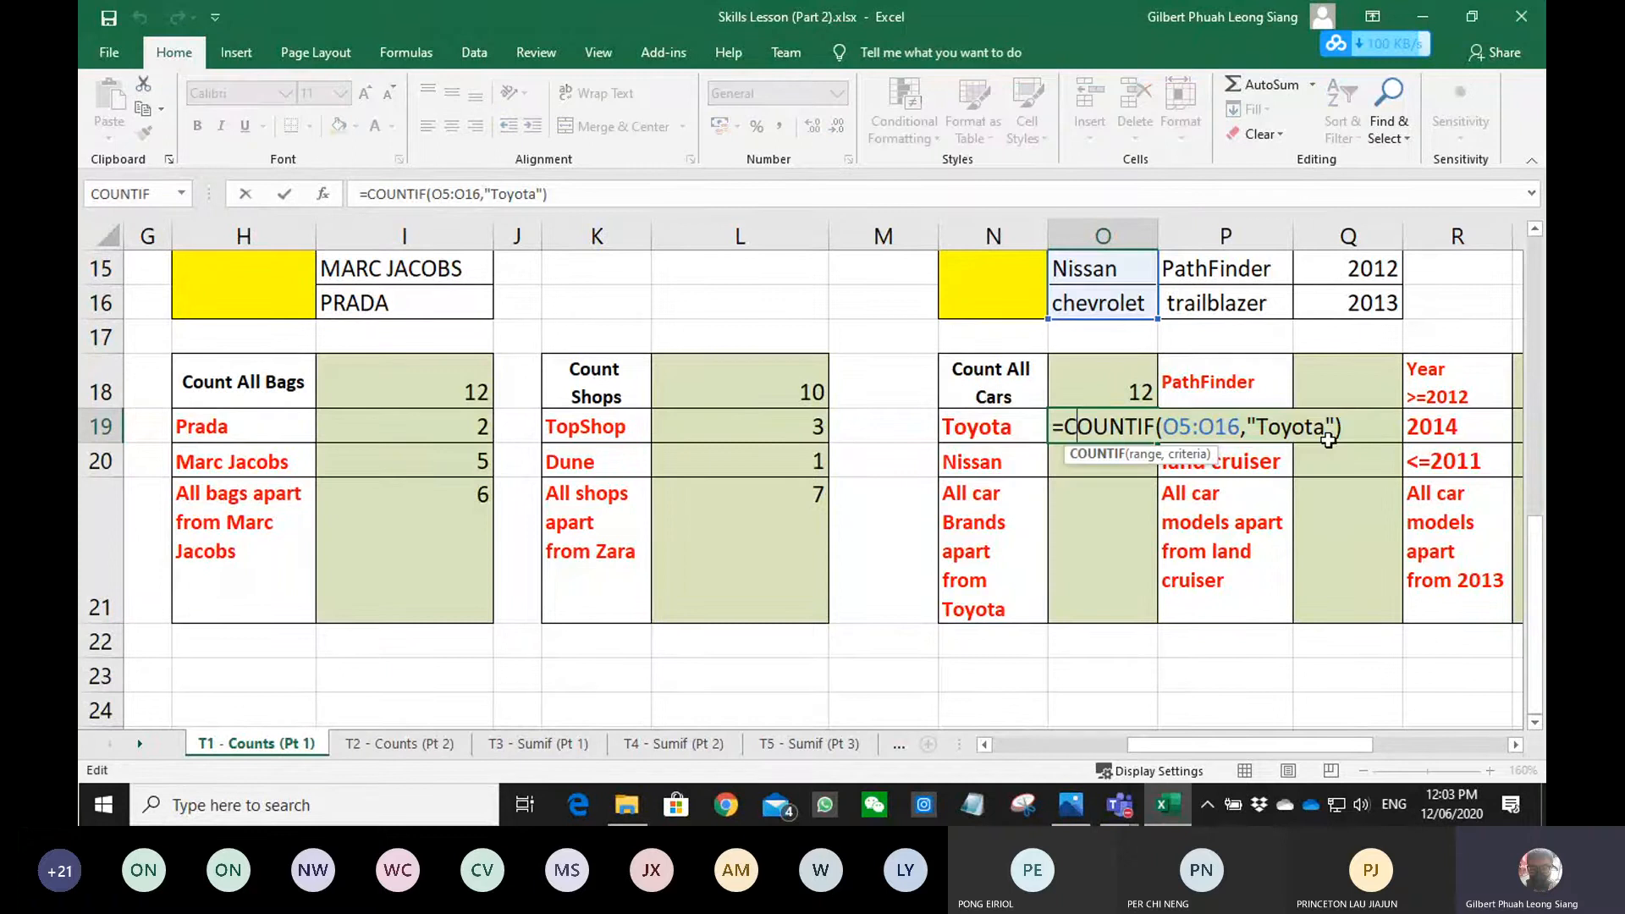
key(ctrl+Return)
- Count the Nissan entries in O20 with a COUNTIF formula using range O5:O16 and cell N20 as the criterion
click(1073, 472)
text(=)
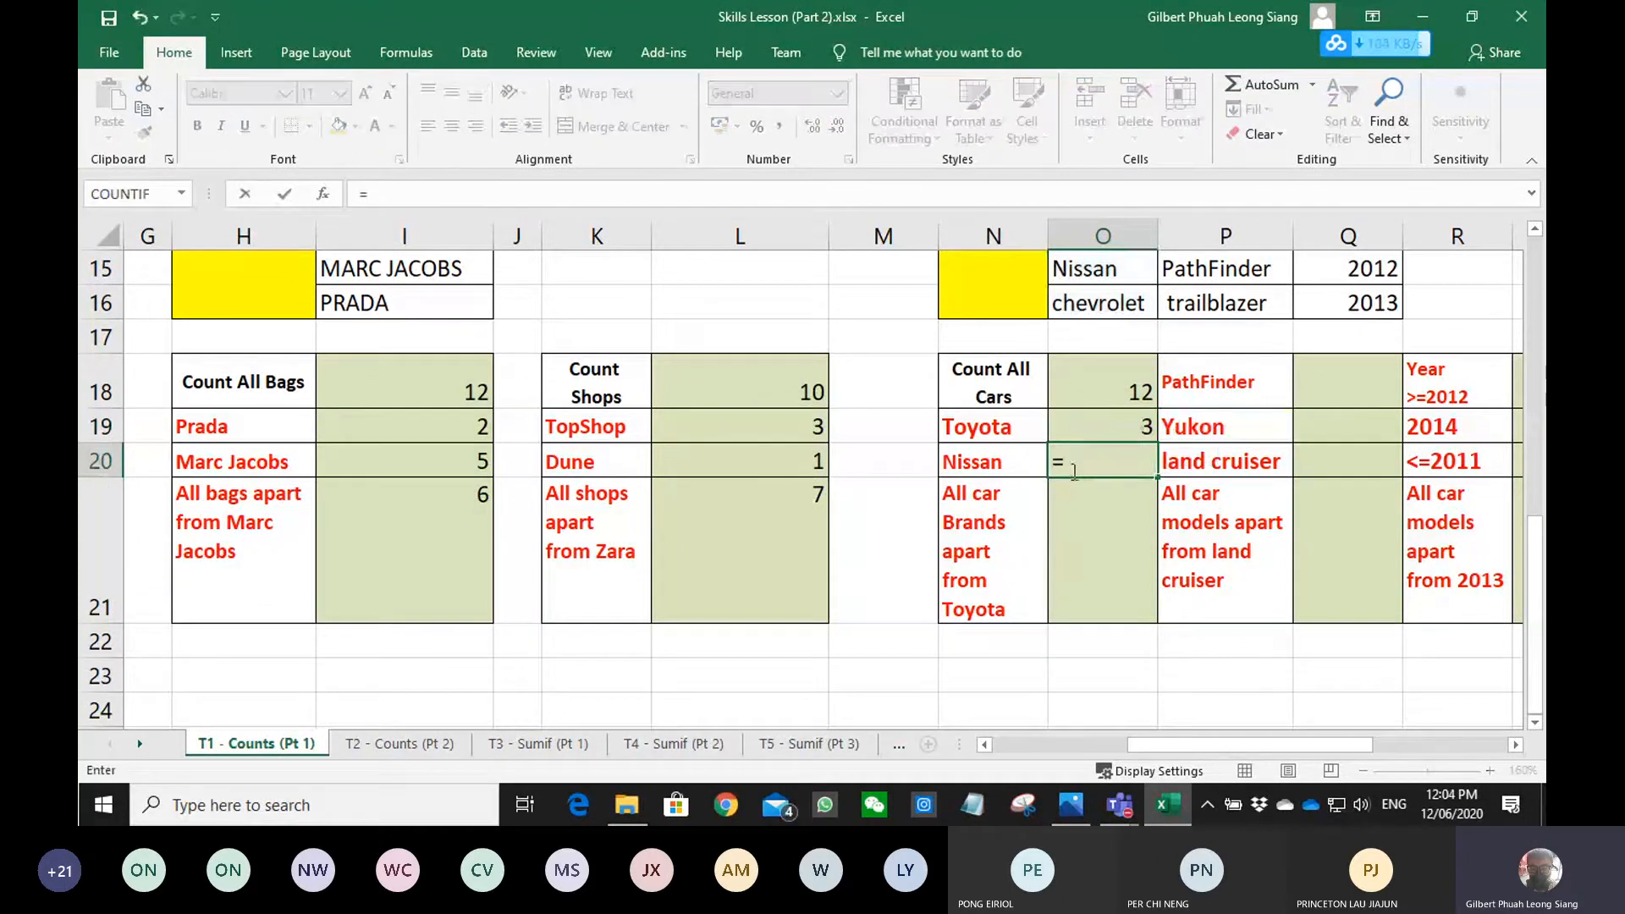
text(countif()
scroll(1072, 471, up, 1)
drag(1100, 406, 1082, 314)
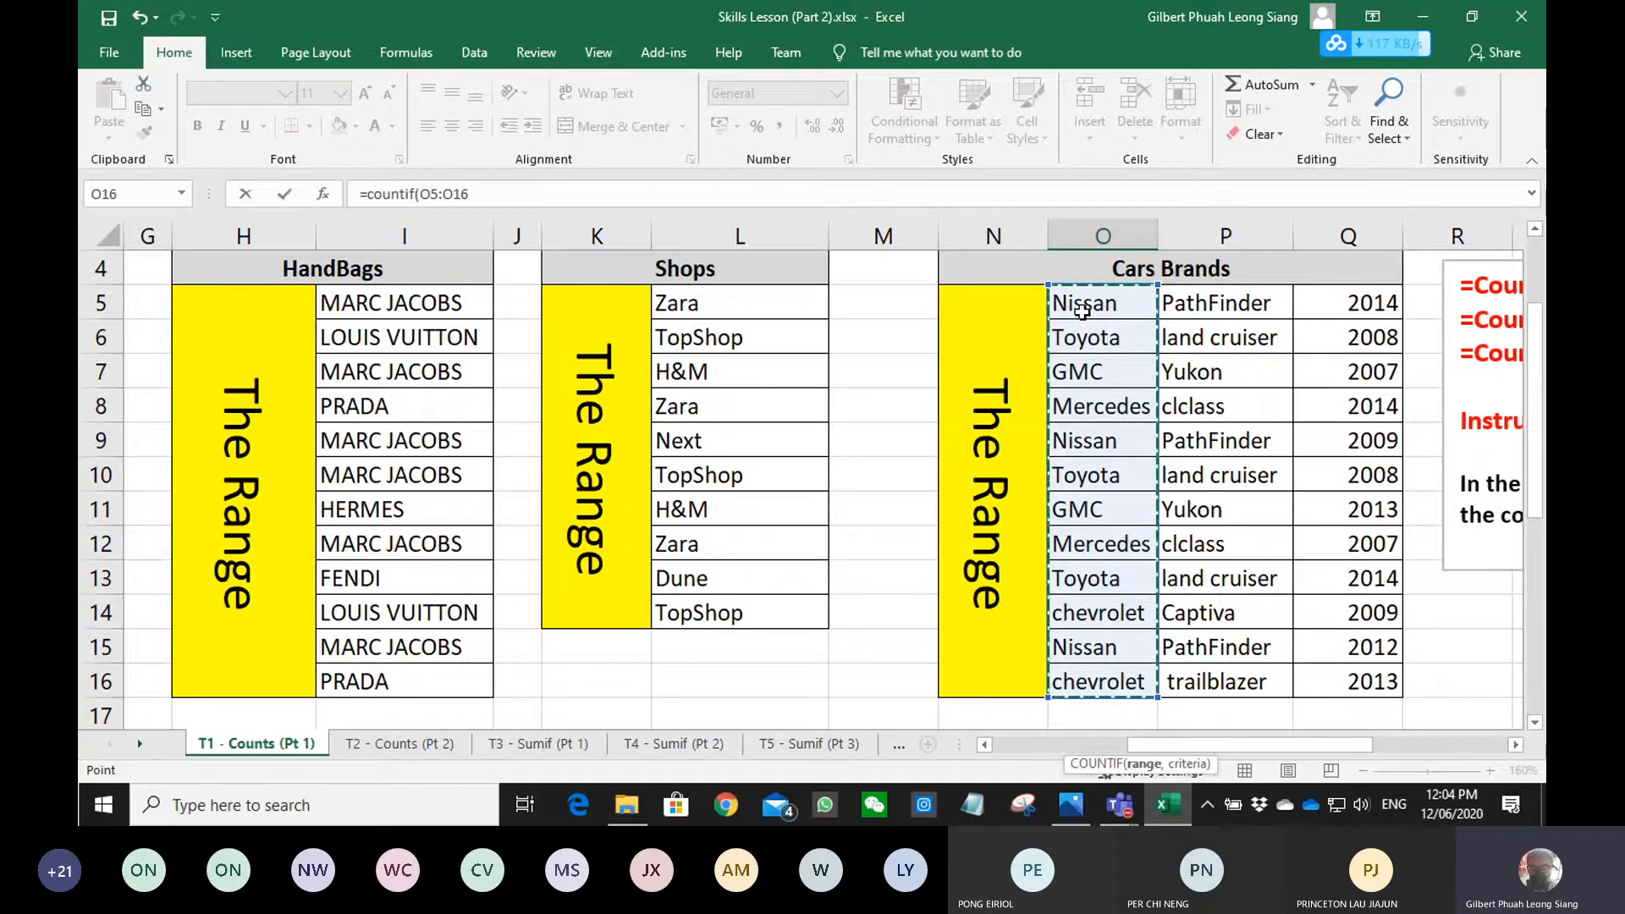
scroll(1074, 352, down, 4)
scroll(1075, 352, down, 1)
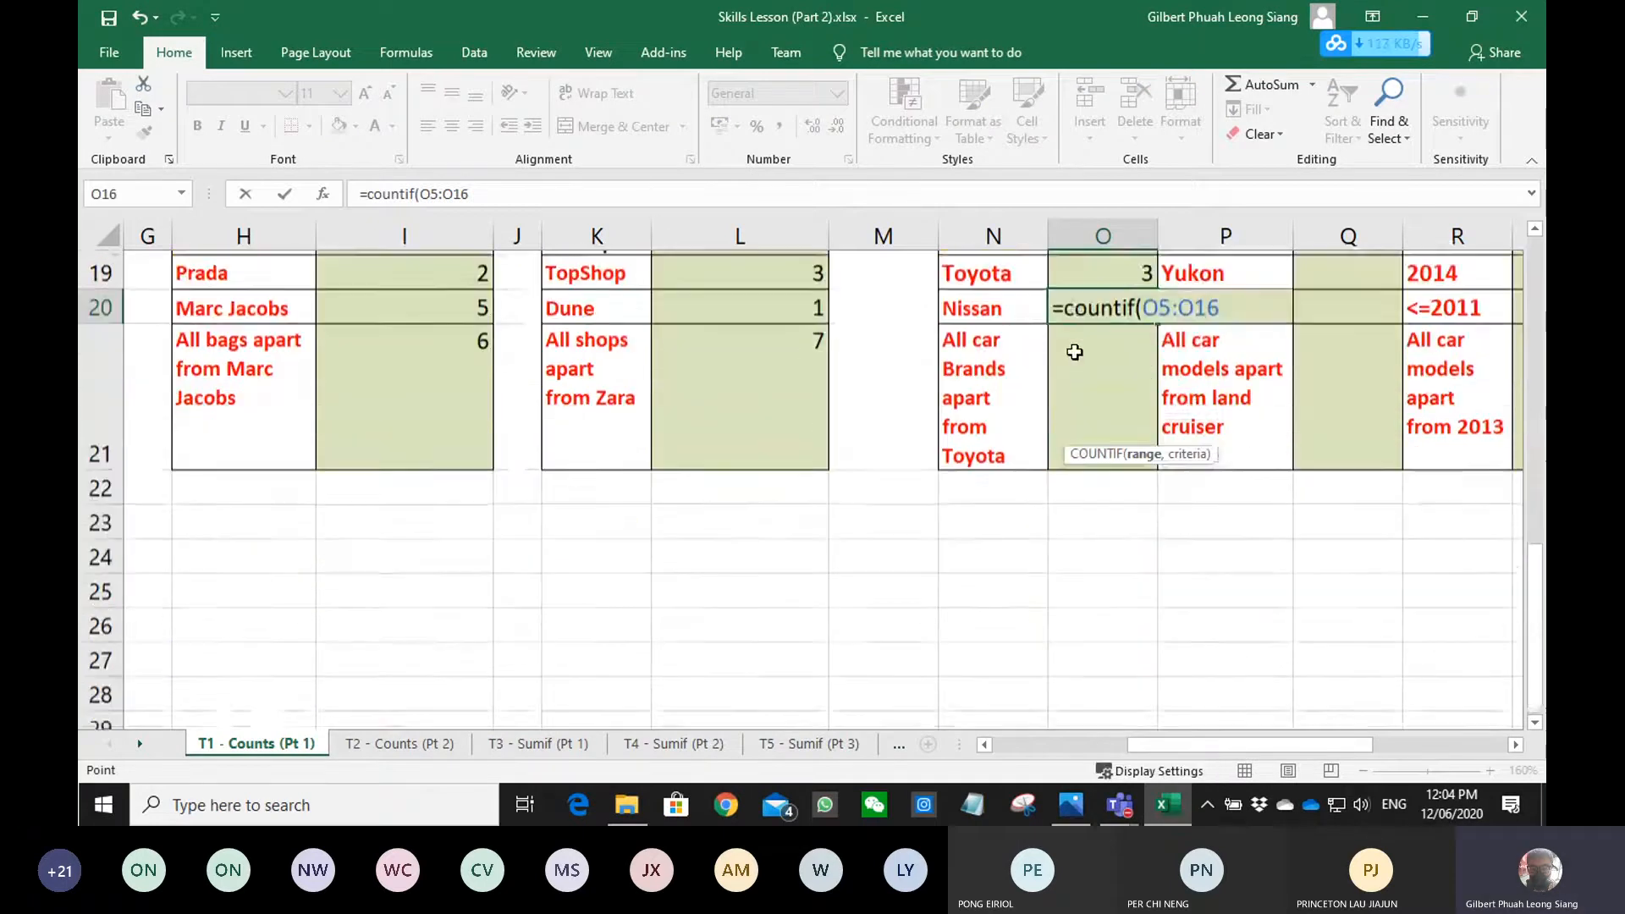
text(,)
click(984, 302)
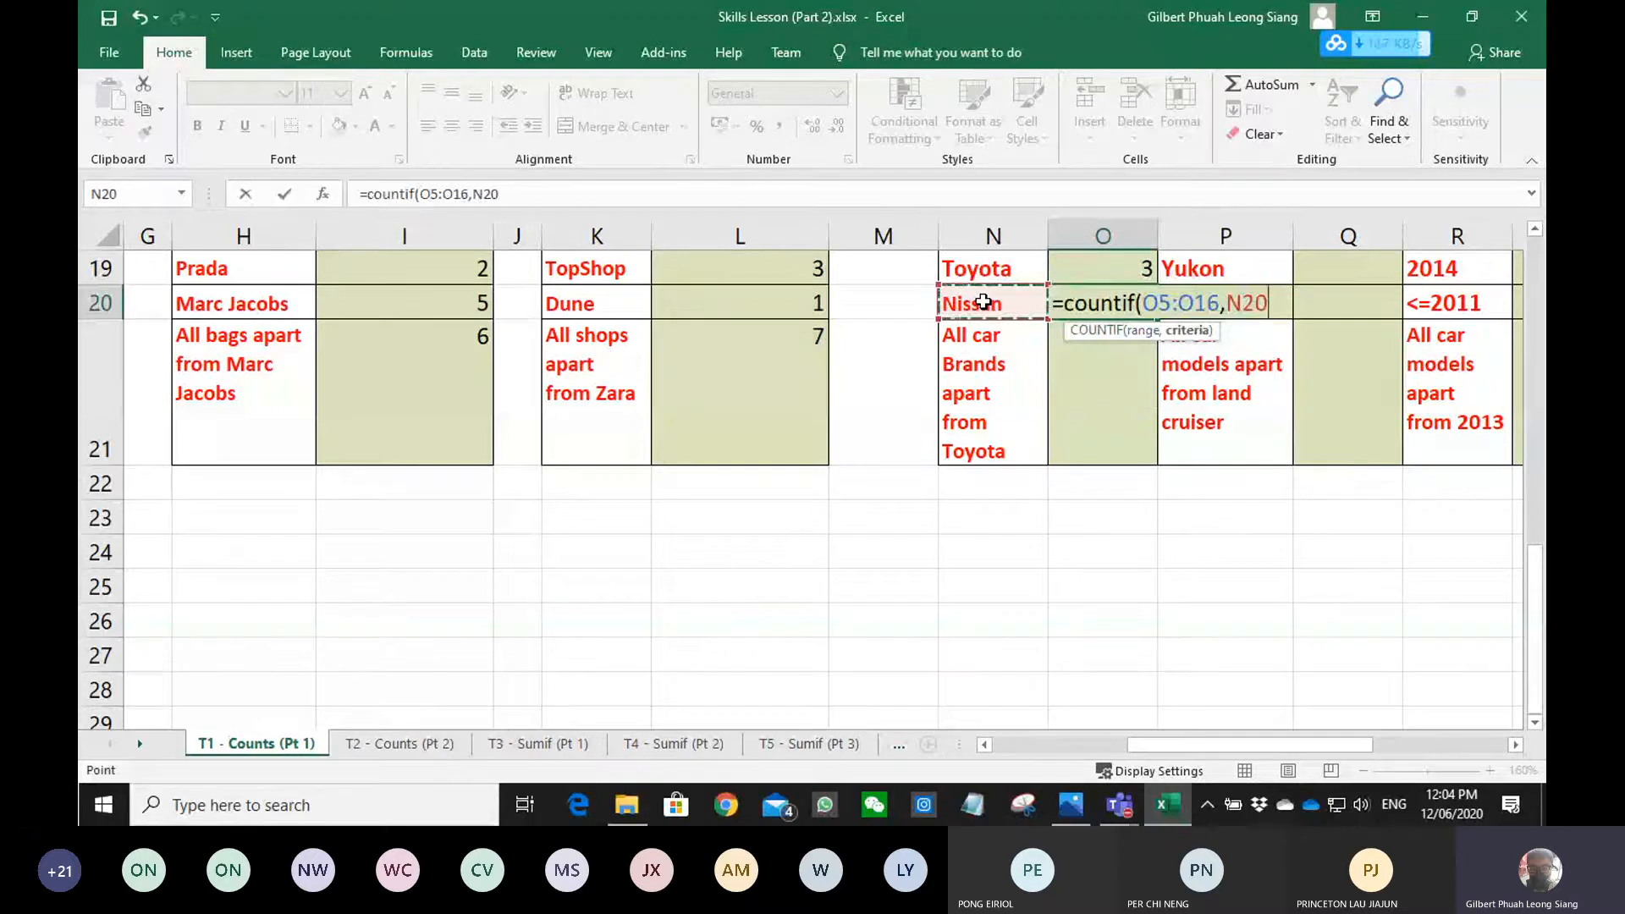
key(Return)
- Count all car brands apart from Toyota in O21 by reusing the Toyota COUNTIF on O5:O16 with the criterion "<>Toyota"
scroll(1042, 378, up, 1)
scroll(1042, 378, up, 2)
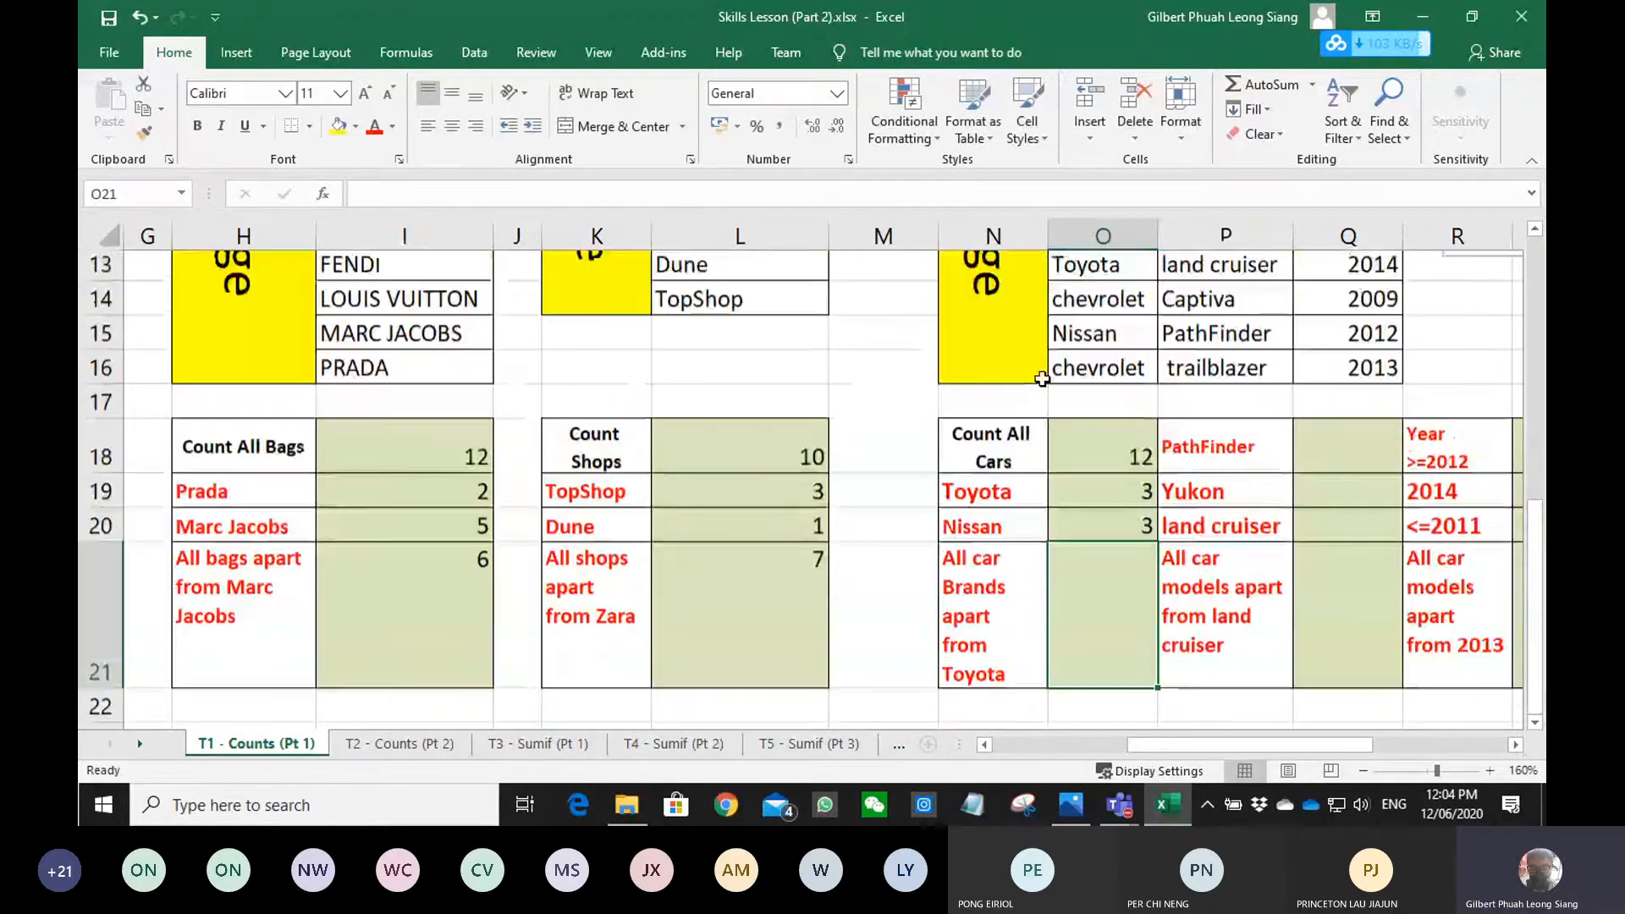
scroll(1041, 378, up, 1)
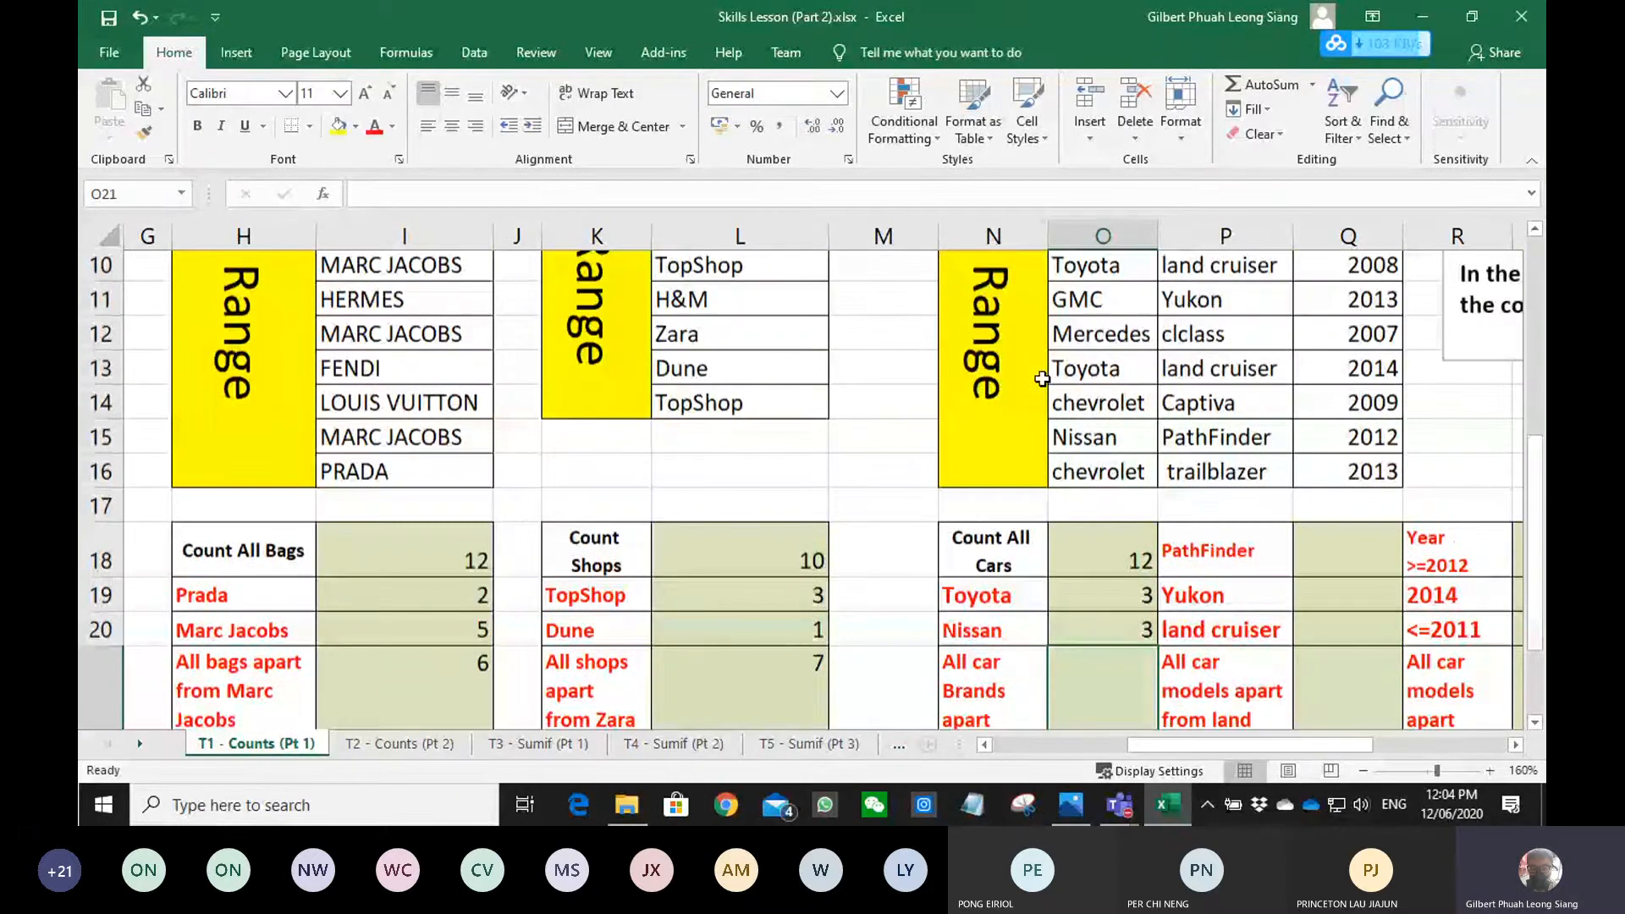
scroll(1042, 378, down, 2)
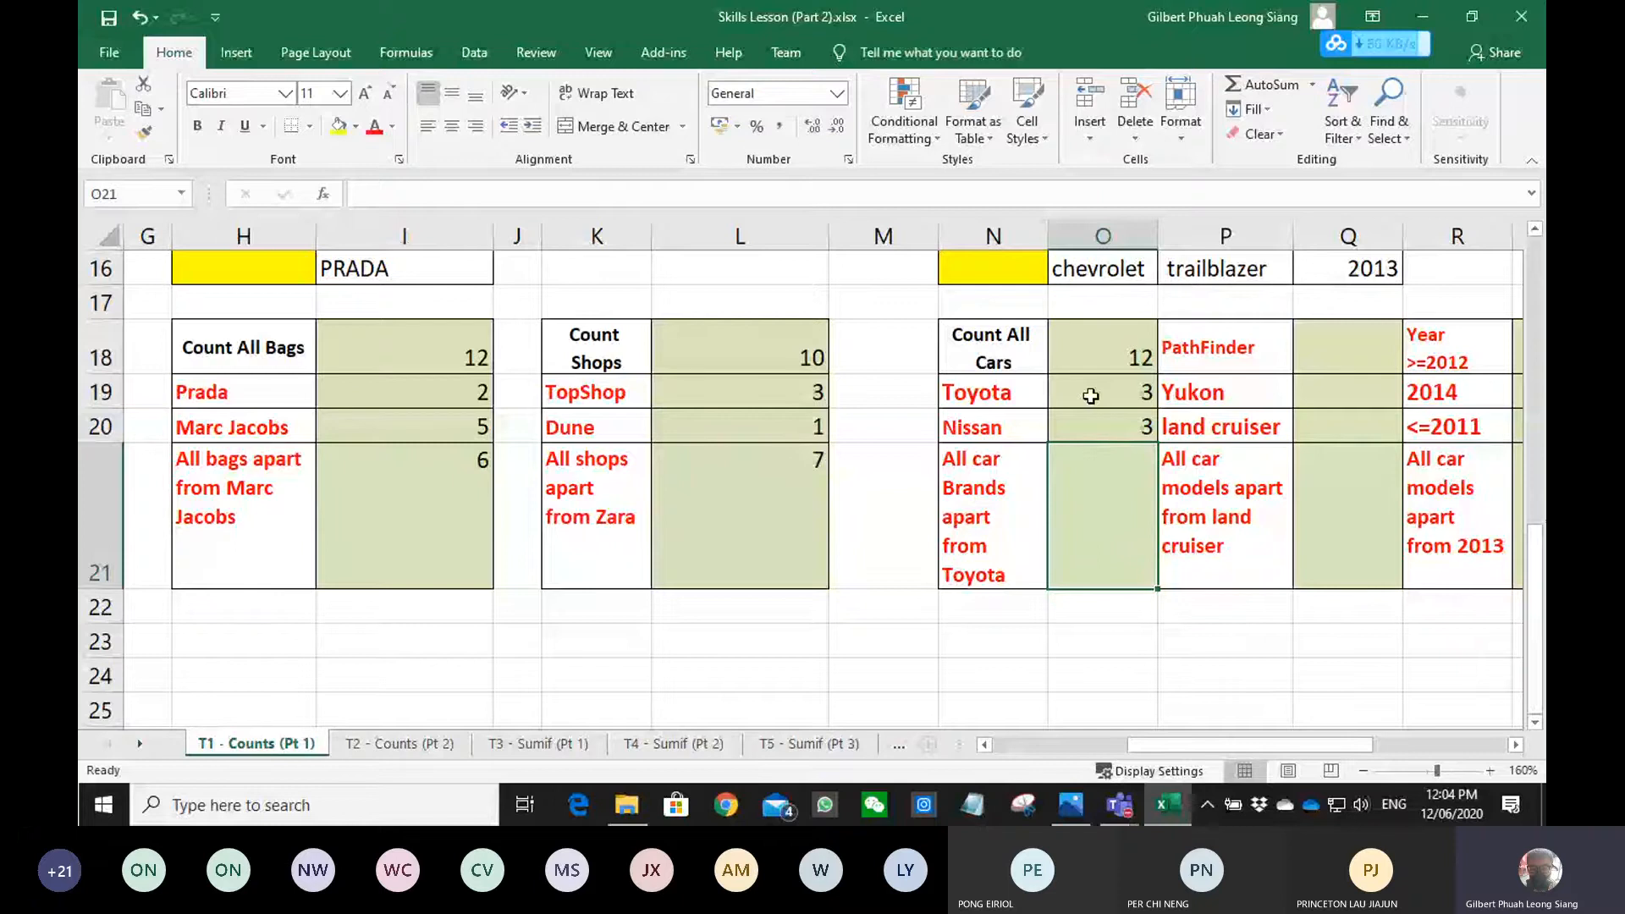
click(491, 197)
text(=COUNTIF(O5:O16,"Toyota"))
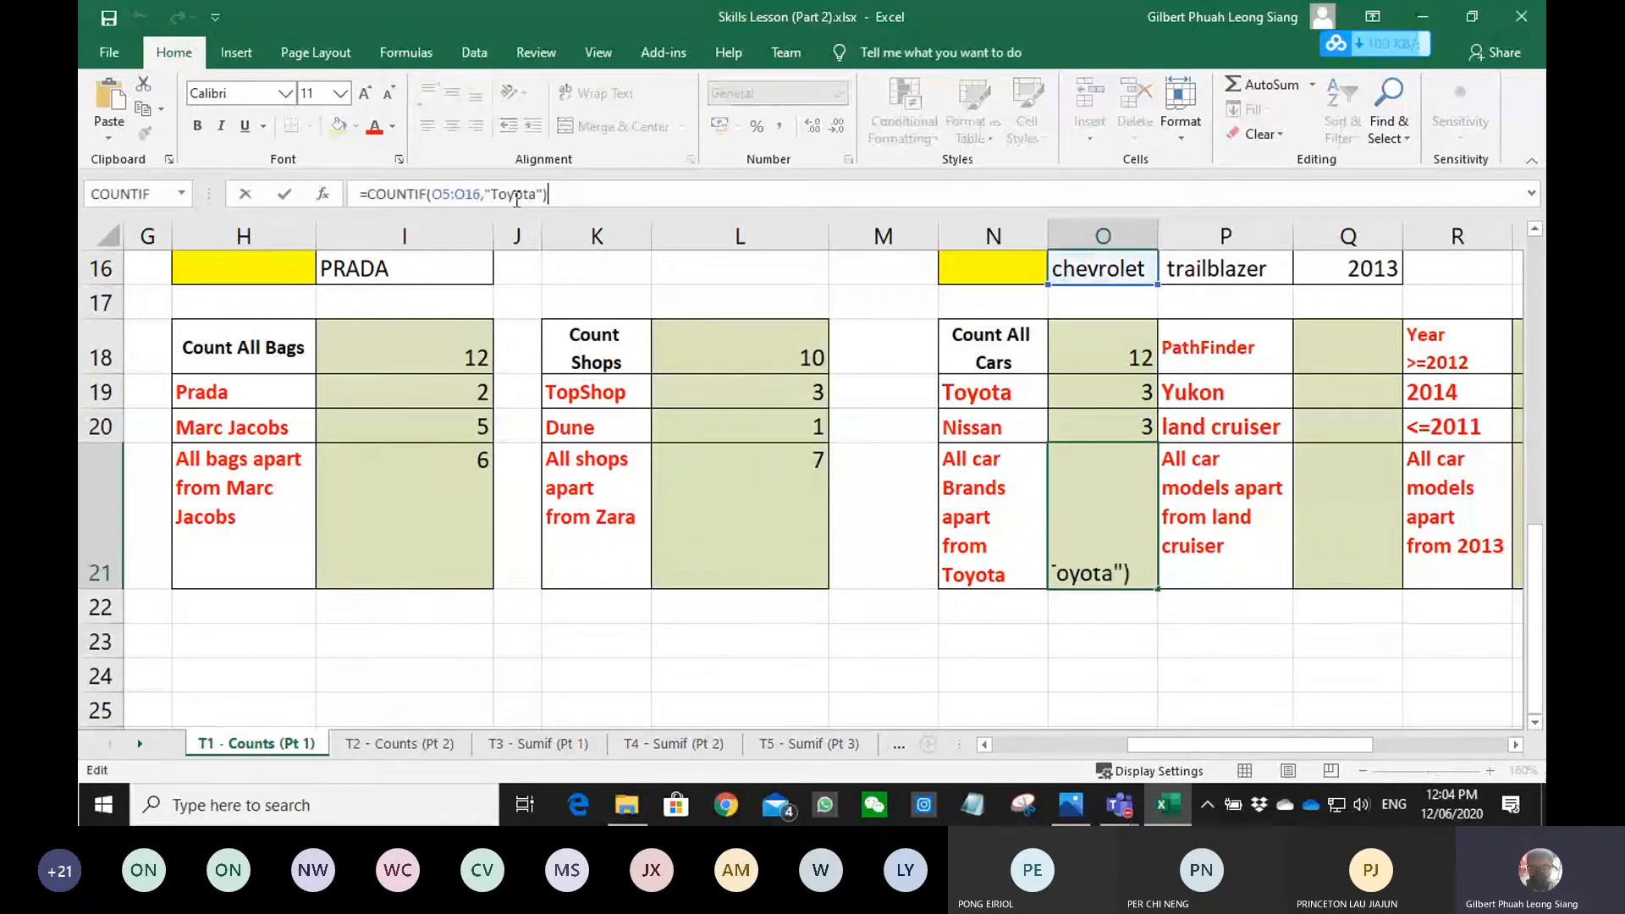
text(<>)
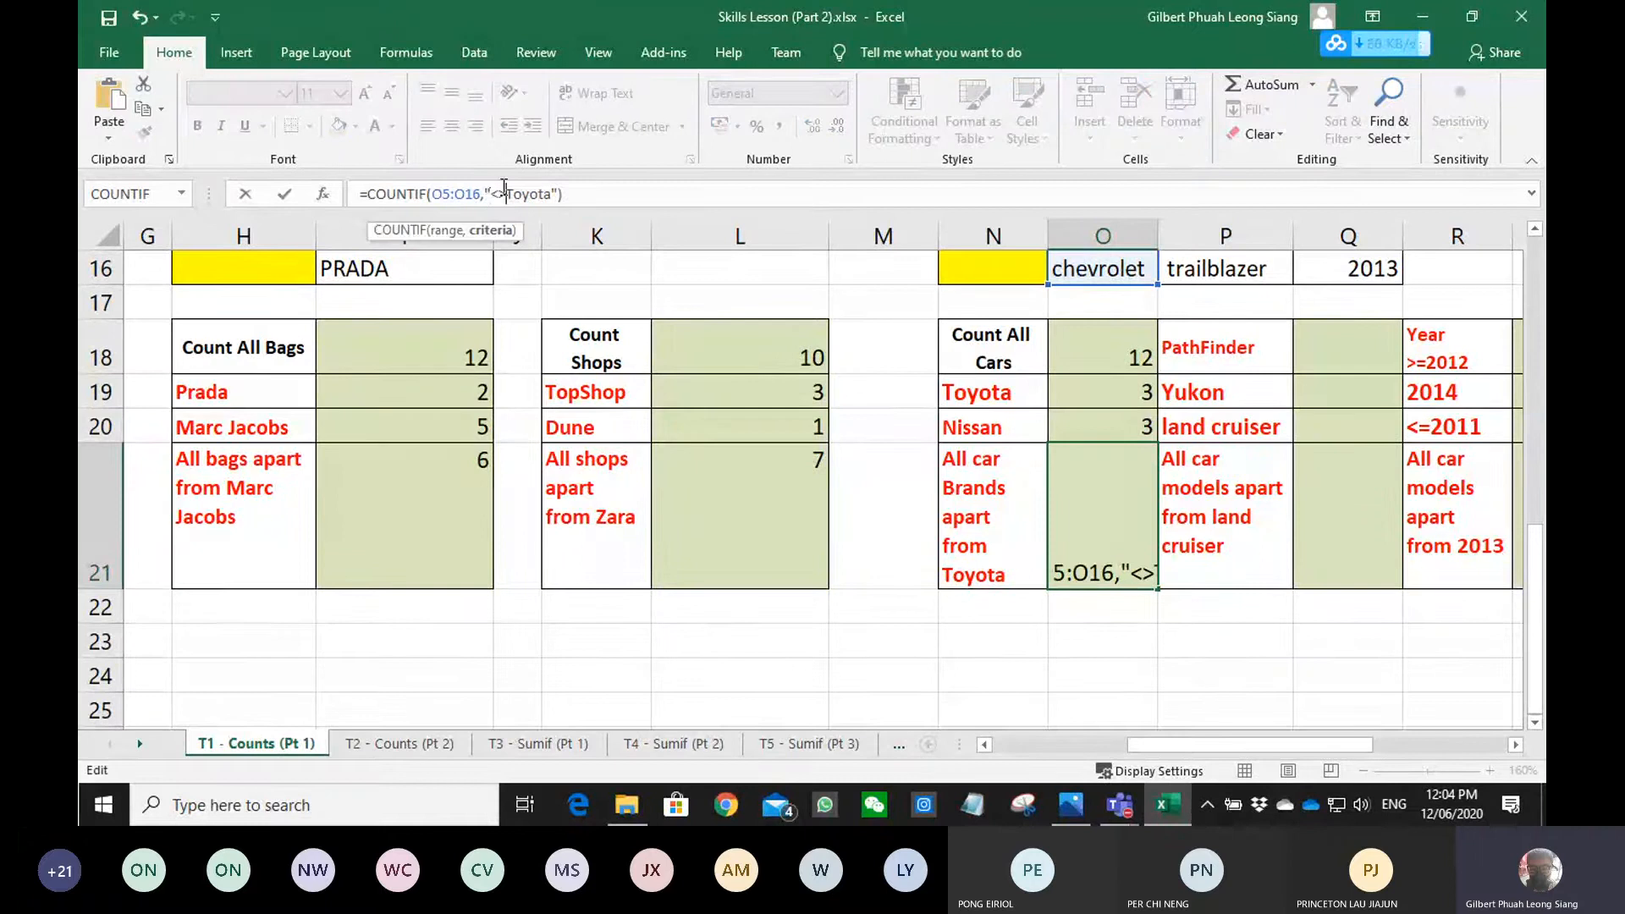
key(Return)
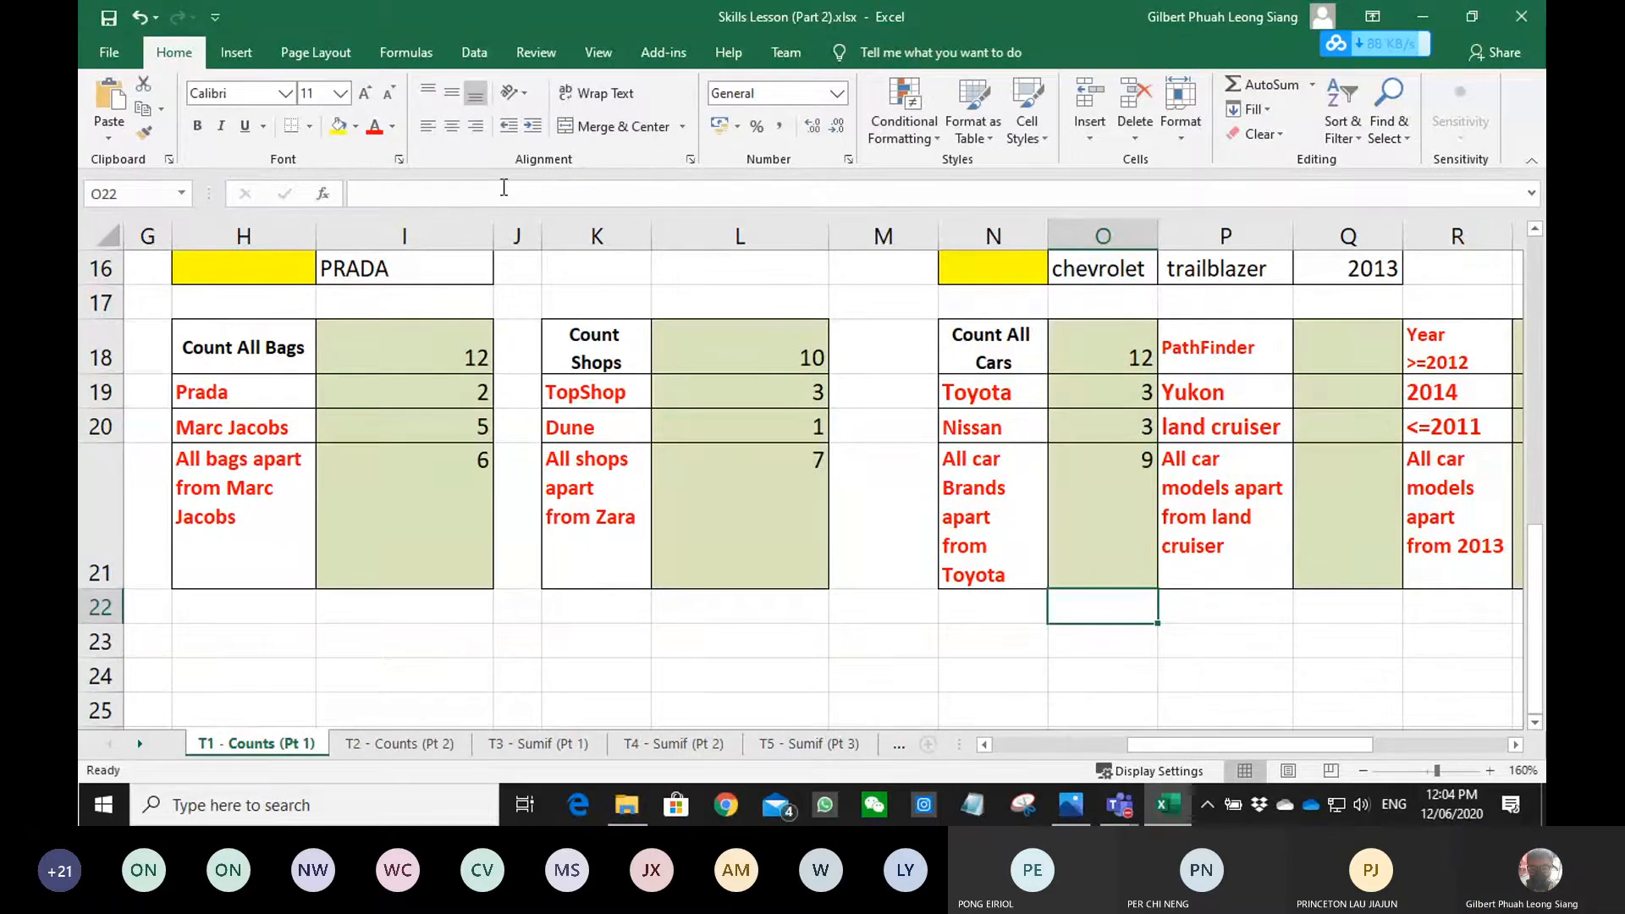
- Check the COUNTIF formula in O21 and its "<>Toyota" criterion against the Cars Brands list
click(1083, 516)
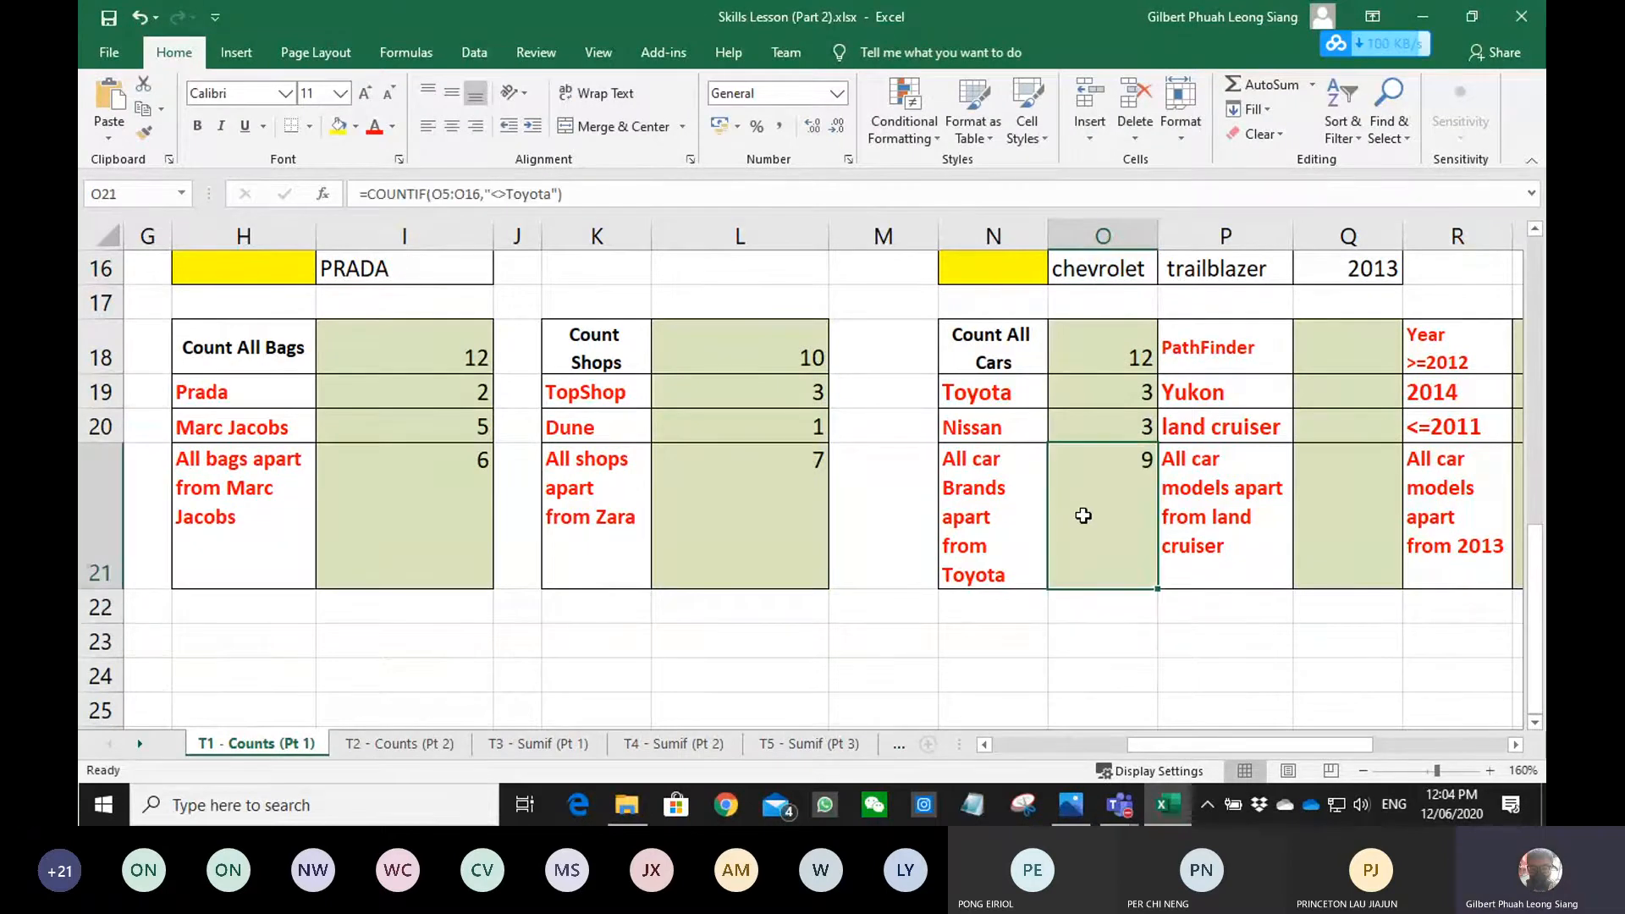
double_click(1083, 515)
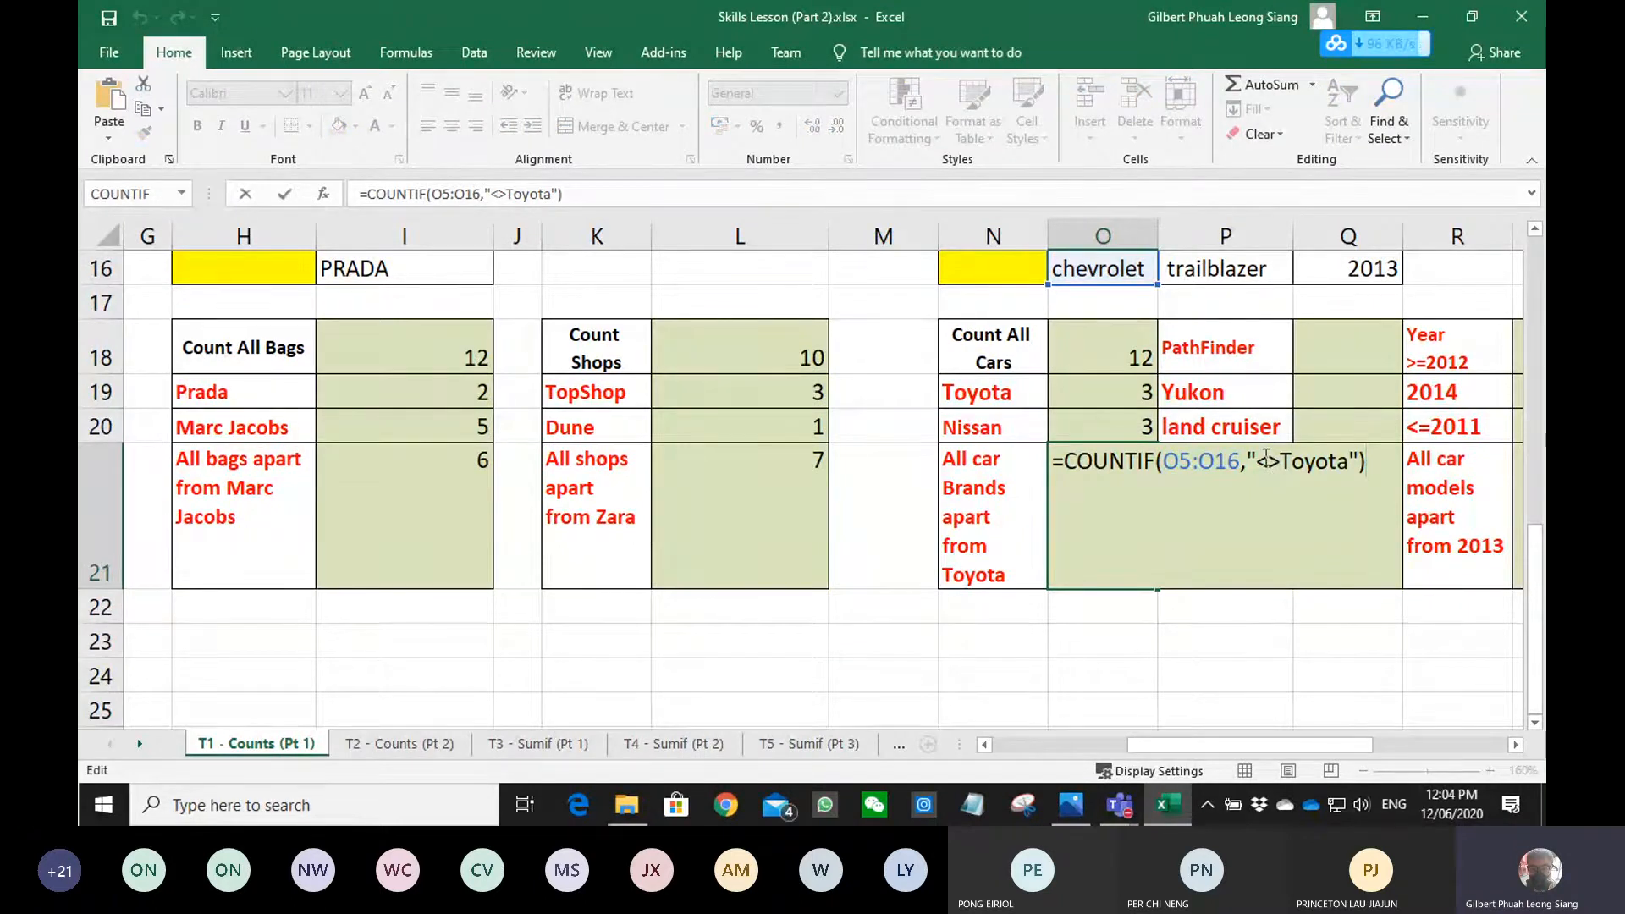
key(ctrl+Return)
scroll(1088, 490, up, 3)
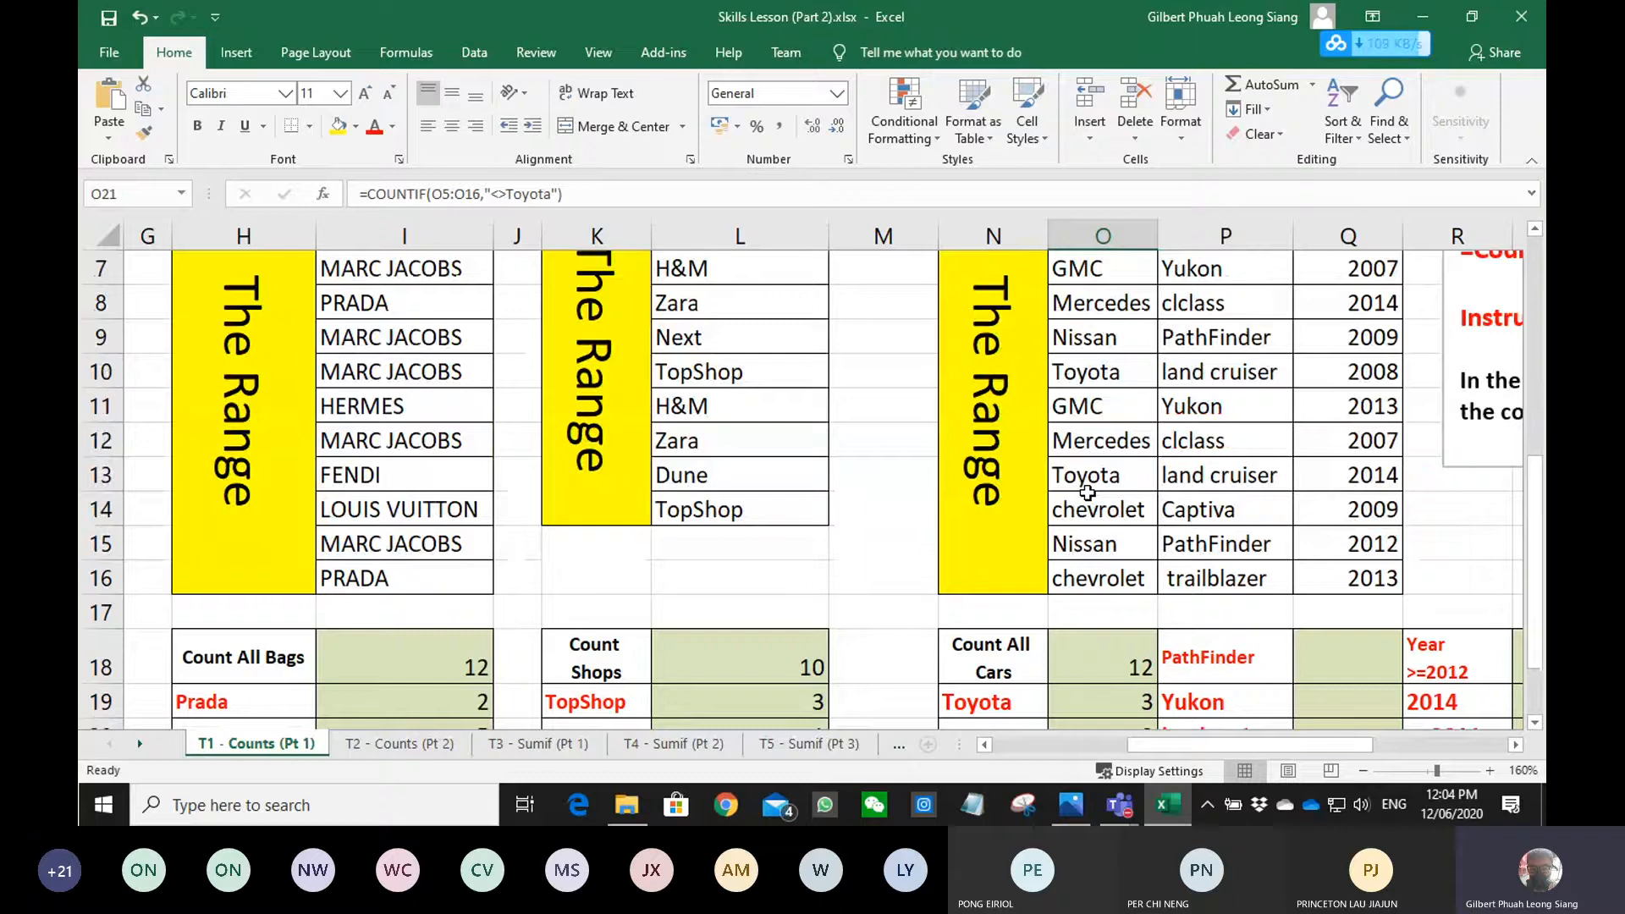
scroll(1087, 493, up, 2)
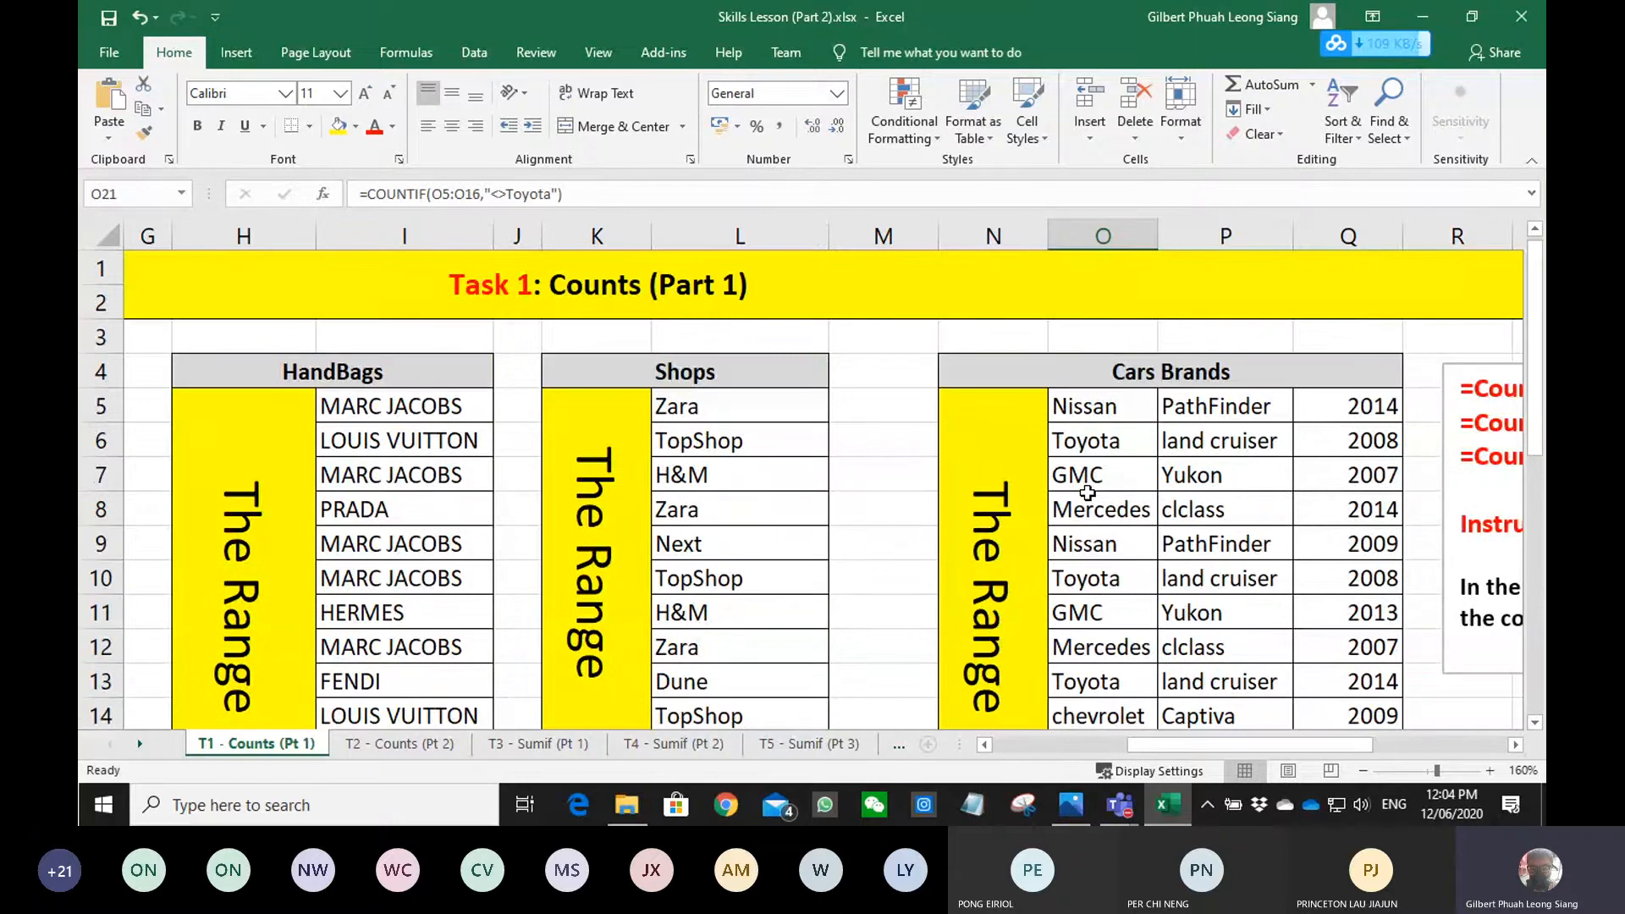
key(F2)
scroll(1129, 568, up, 1)
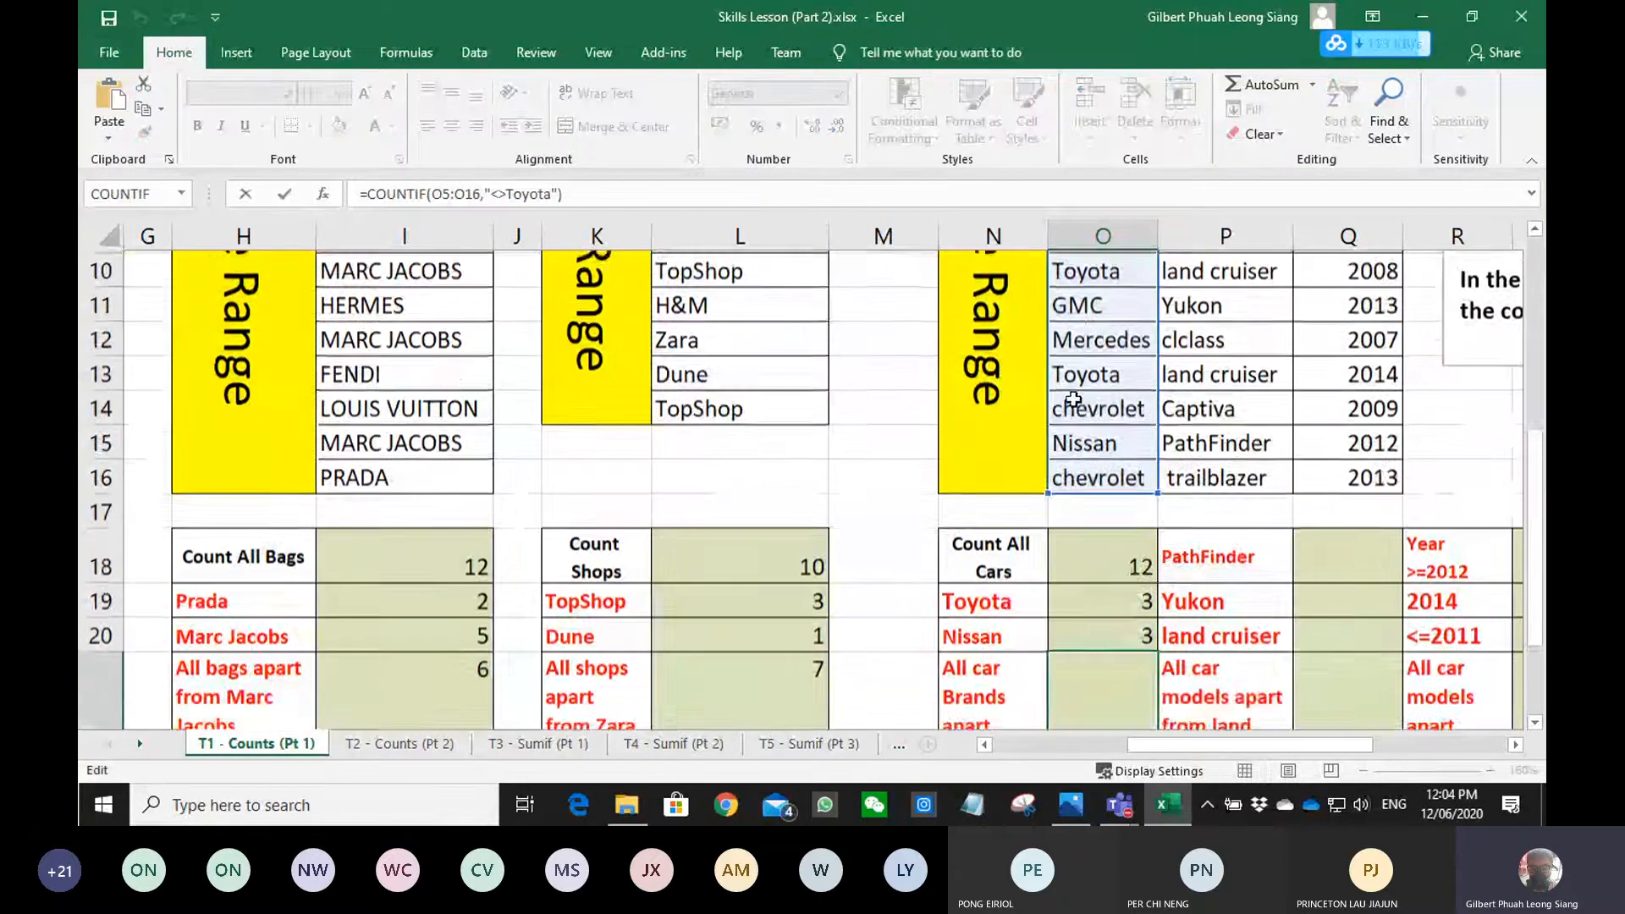
key(Escape)
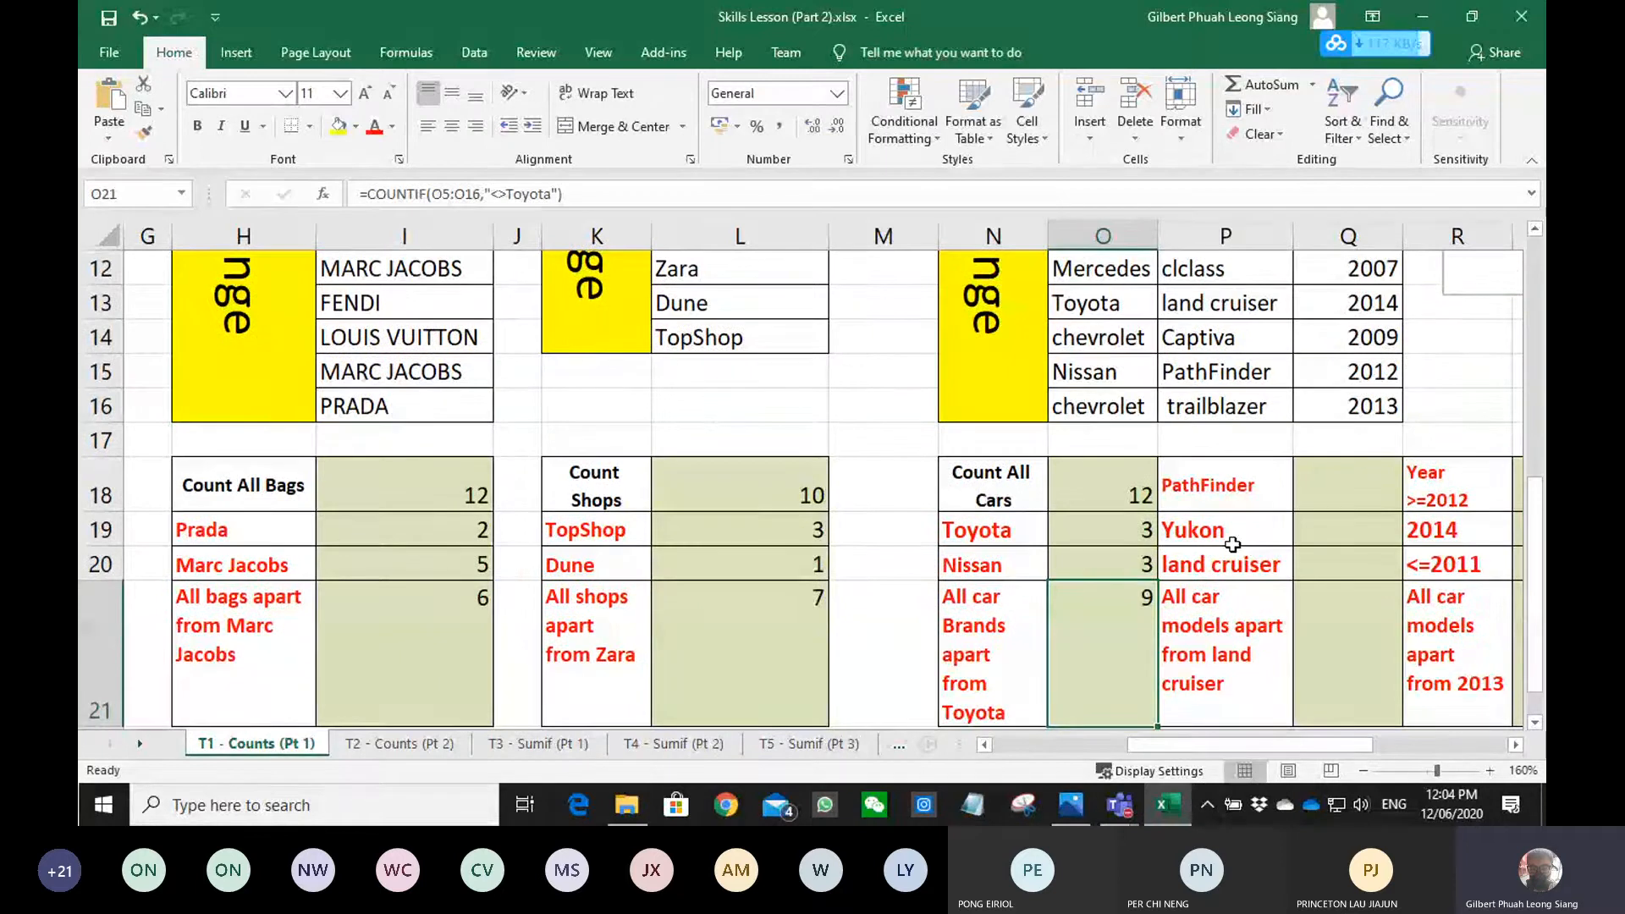
double_click(1132, 632)
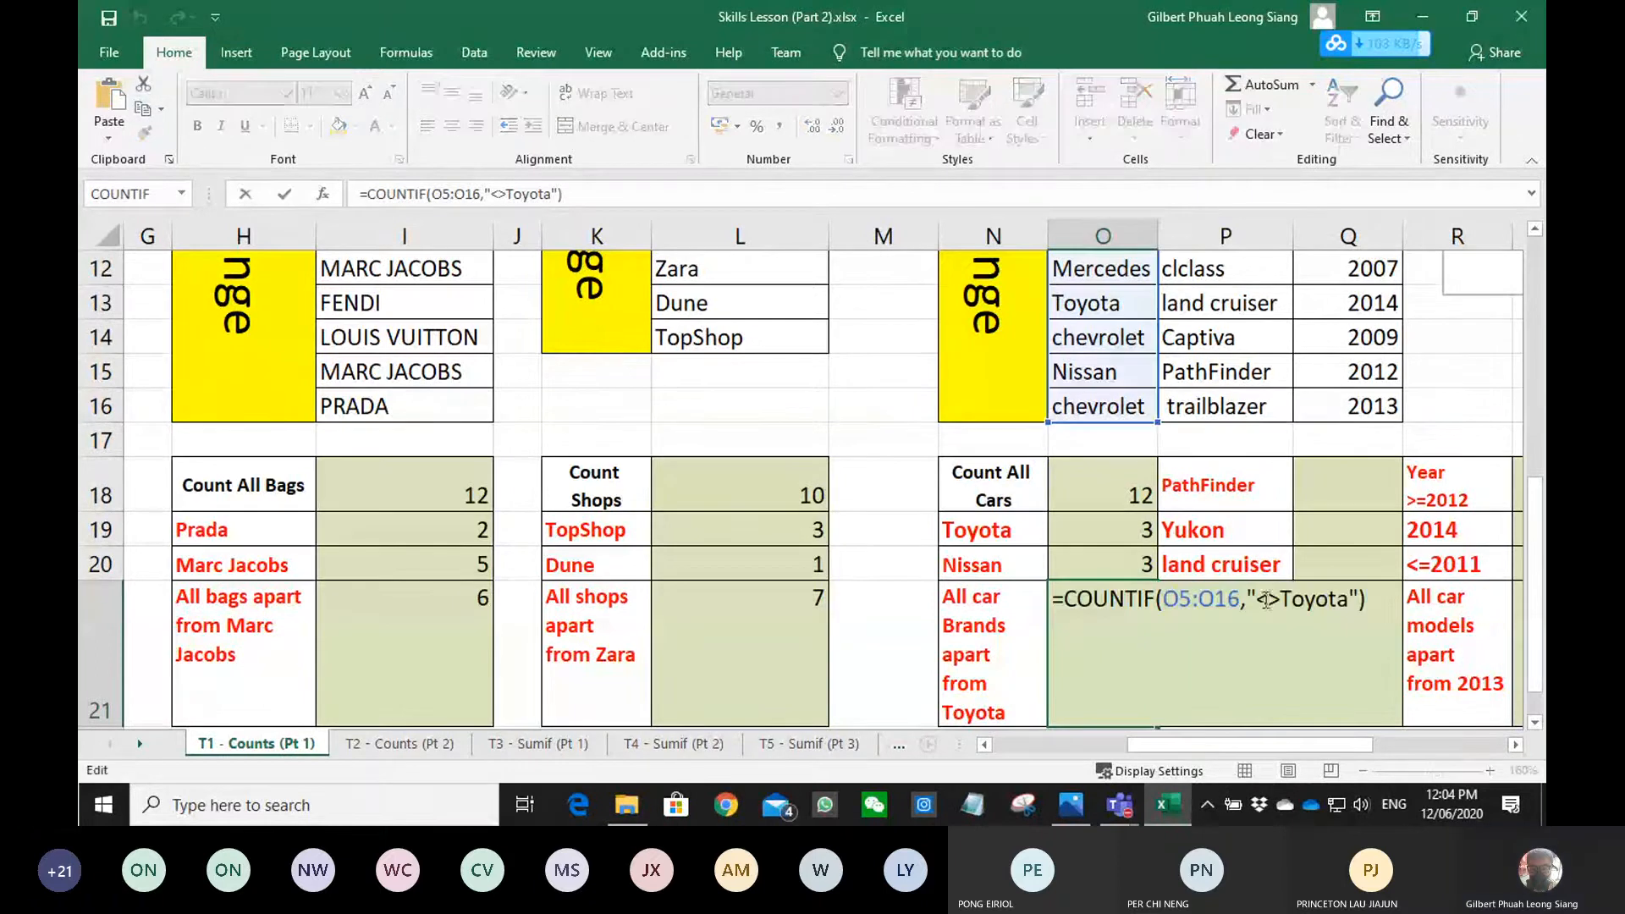
drag(582, 195, 480, 192)
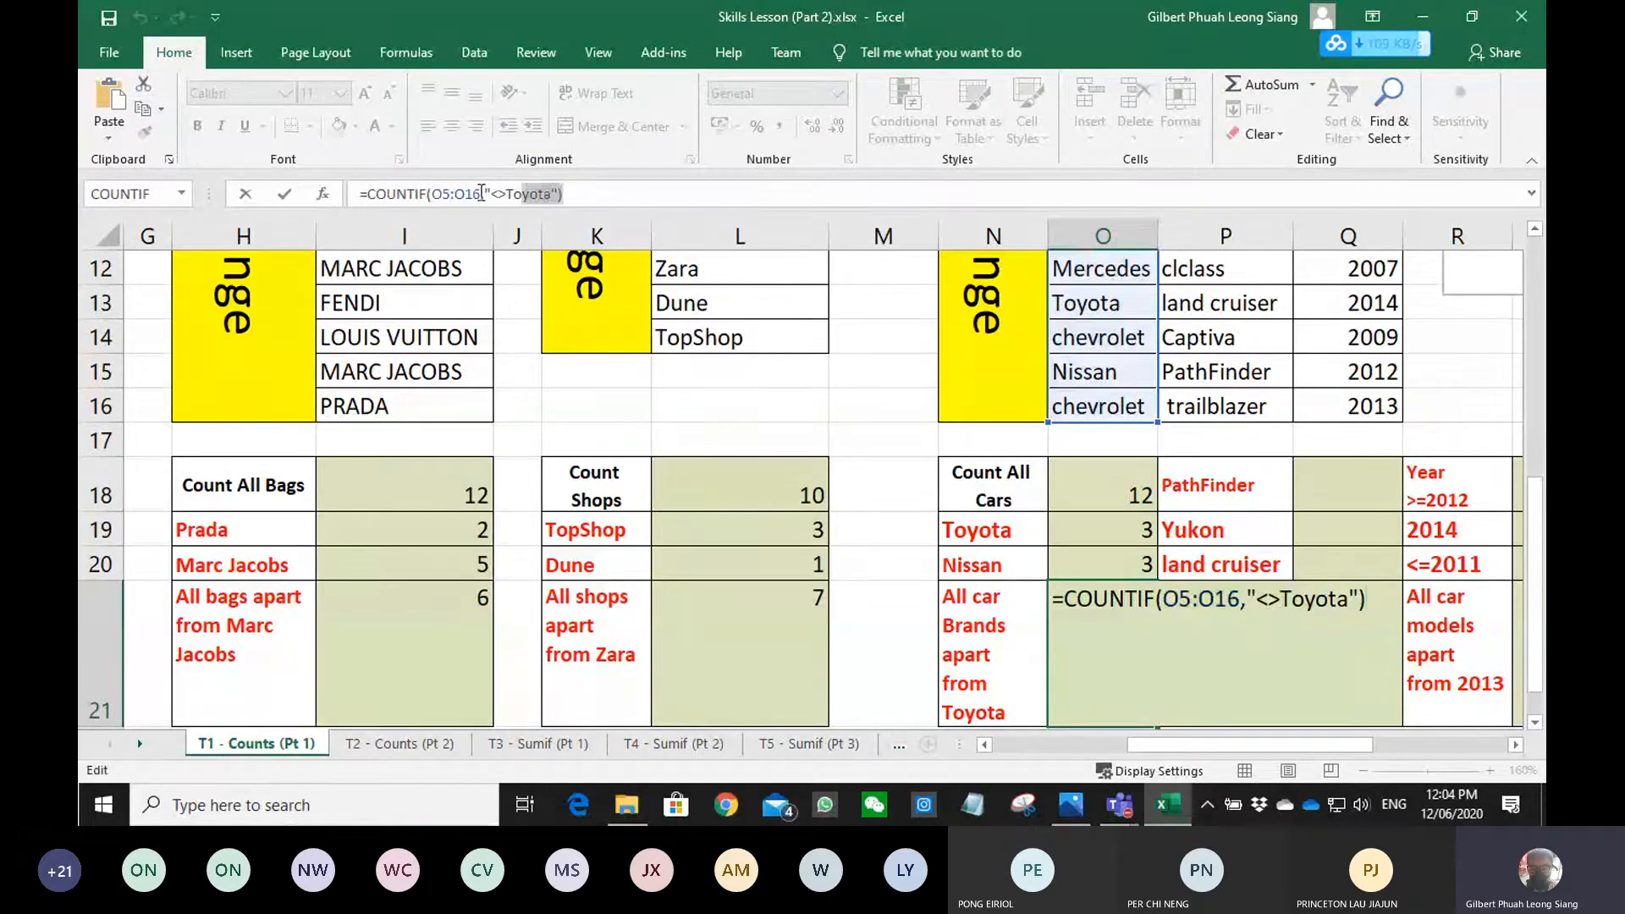
key(Escape)
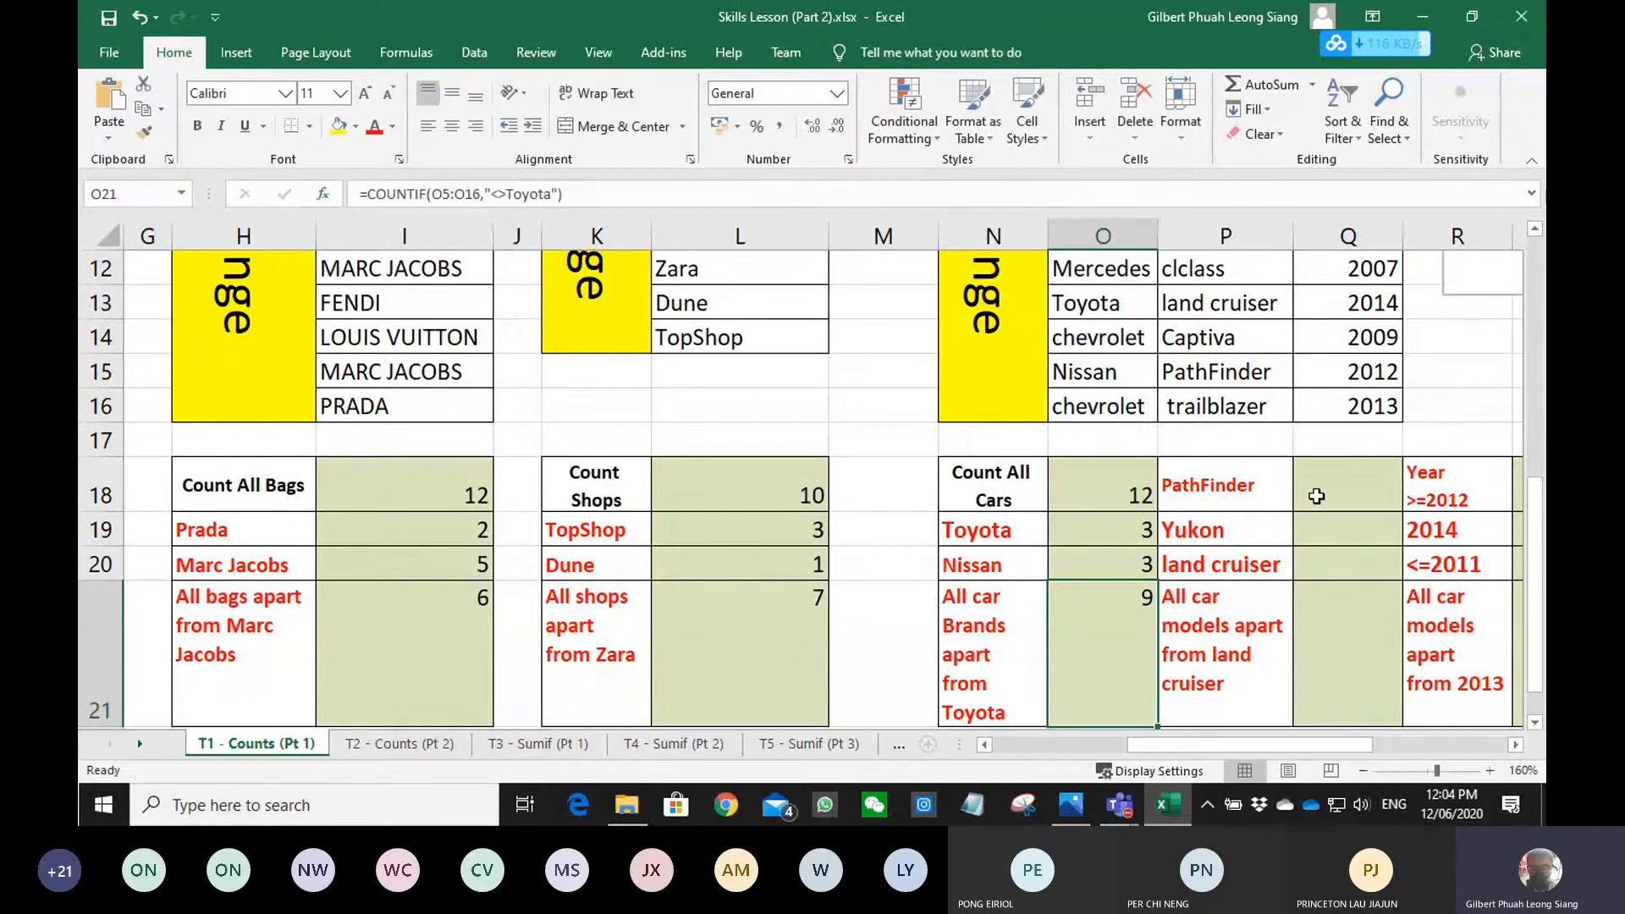
- Count the PathFinder models in Q18 with COUNTIF on range P5:P16 and criterion P18, and fill the formula down to Q20
click(1316, 496)
click(547, 189)
text(=COUNTIF(O5:O16,"<>Toyota"))
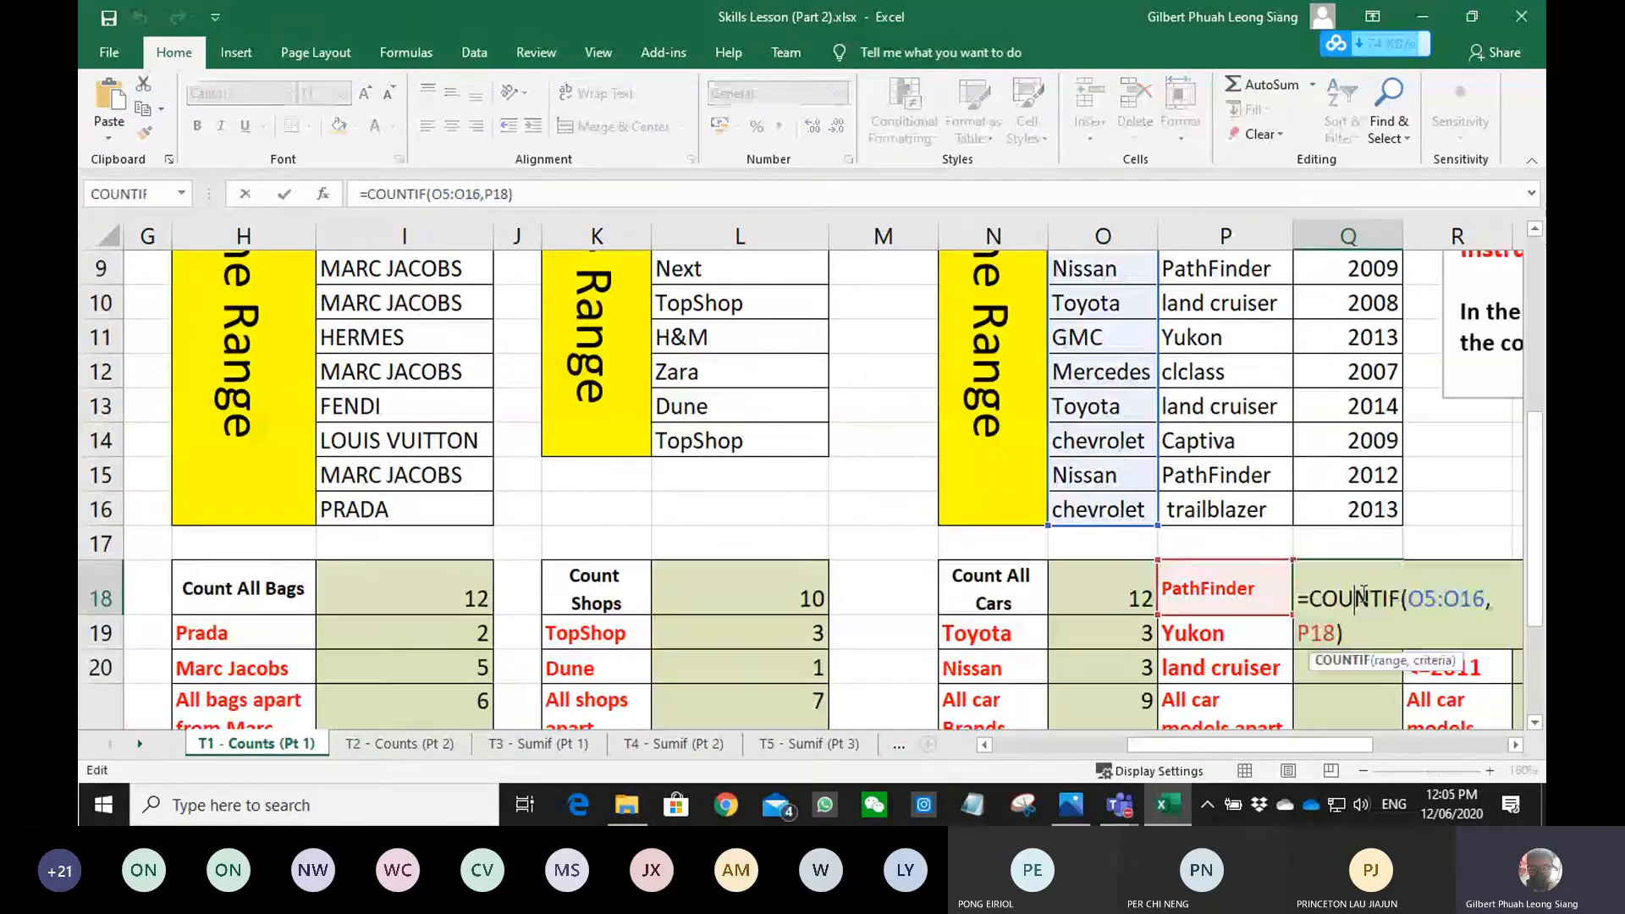
drag(1407, 599, 1485, 602)
key(BackSpace)
click(1231, 511)
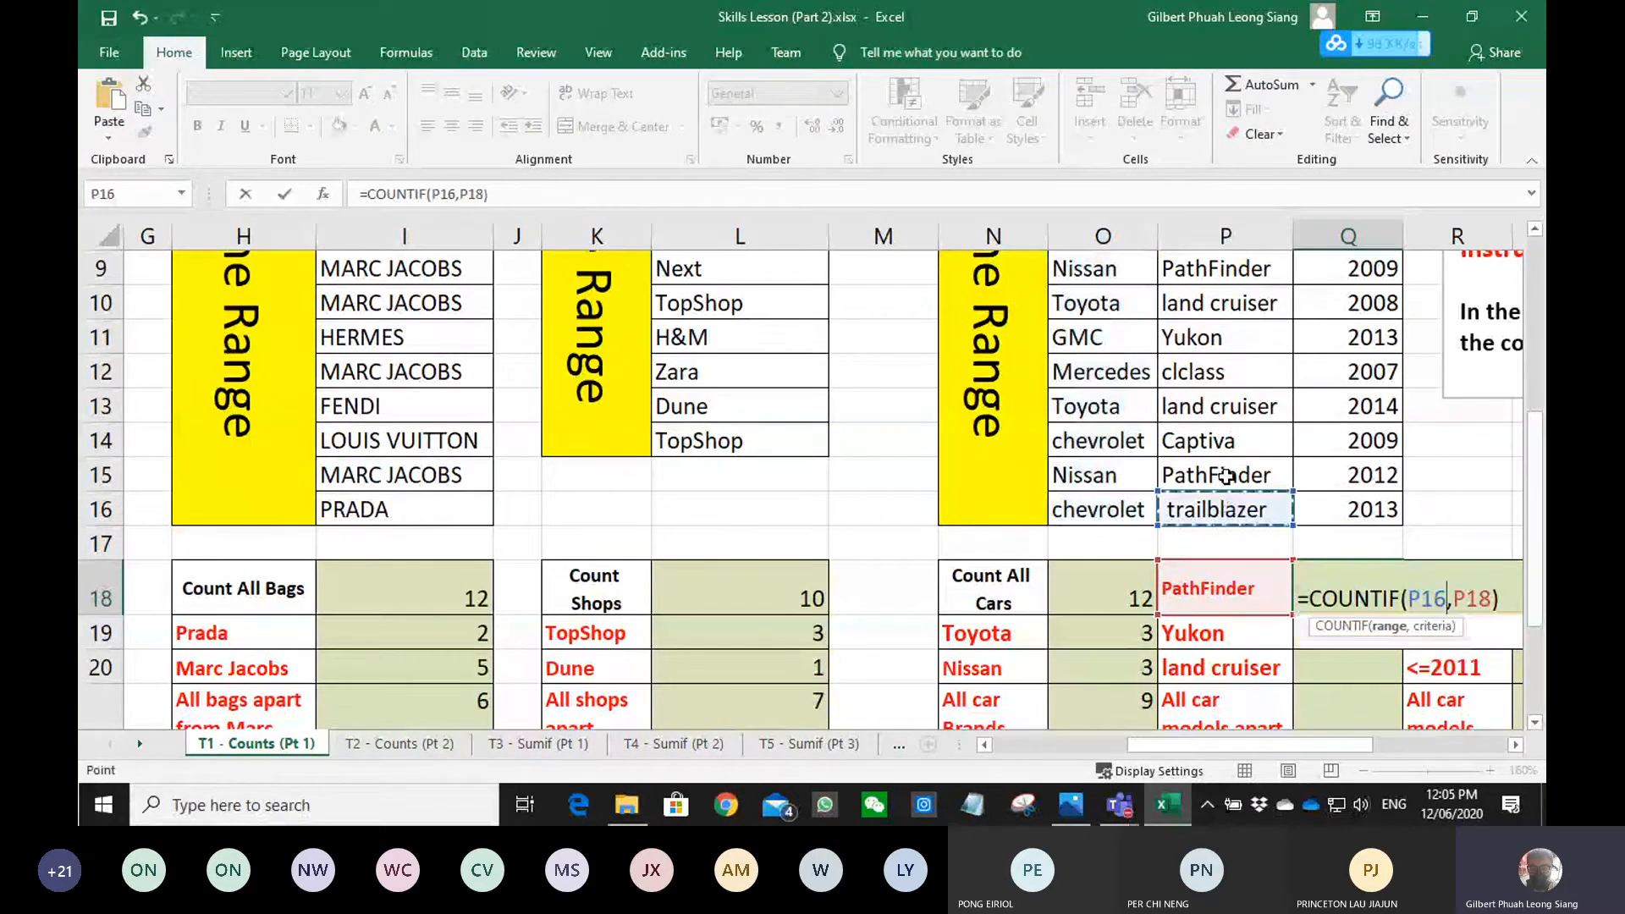
mouse_move(1226, 477)
mouse_down()
mouse_move(1218, 262)
mouse_move(1216, 490)
mouse_up()
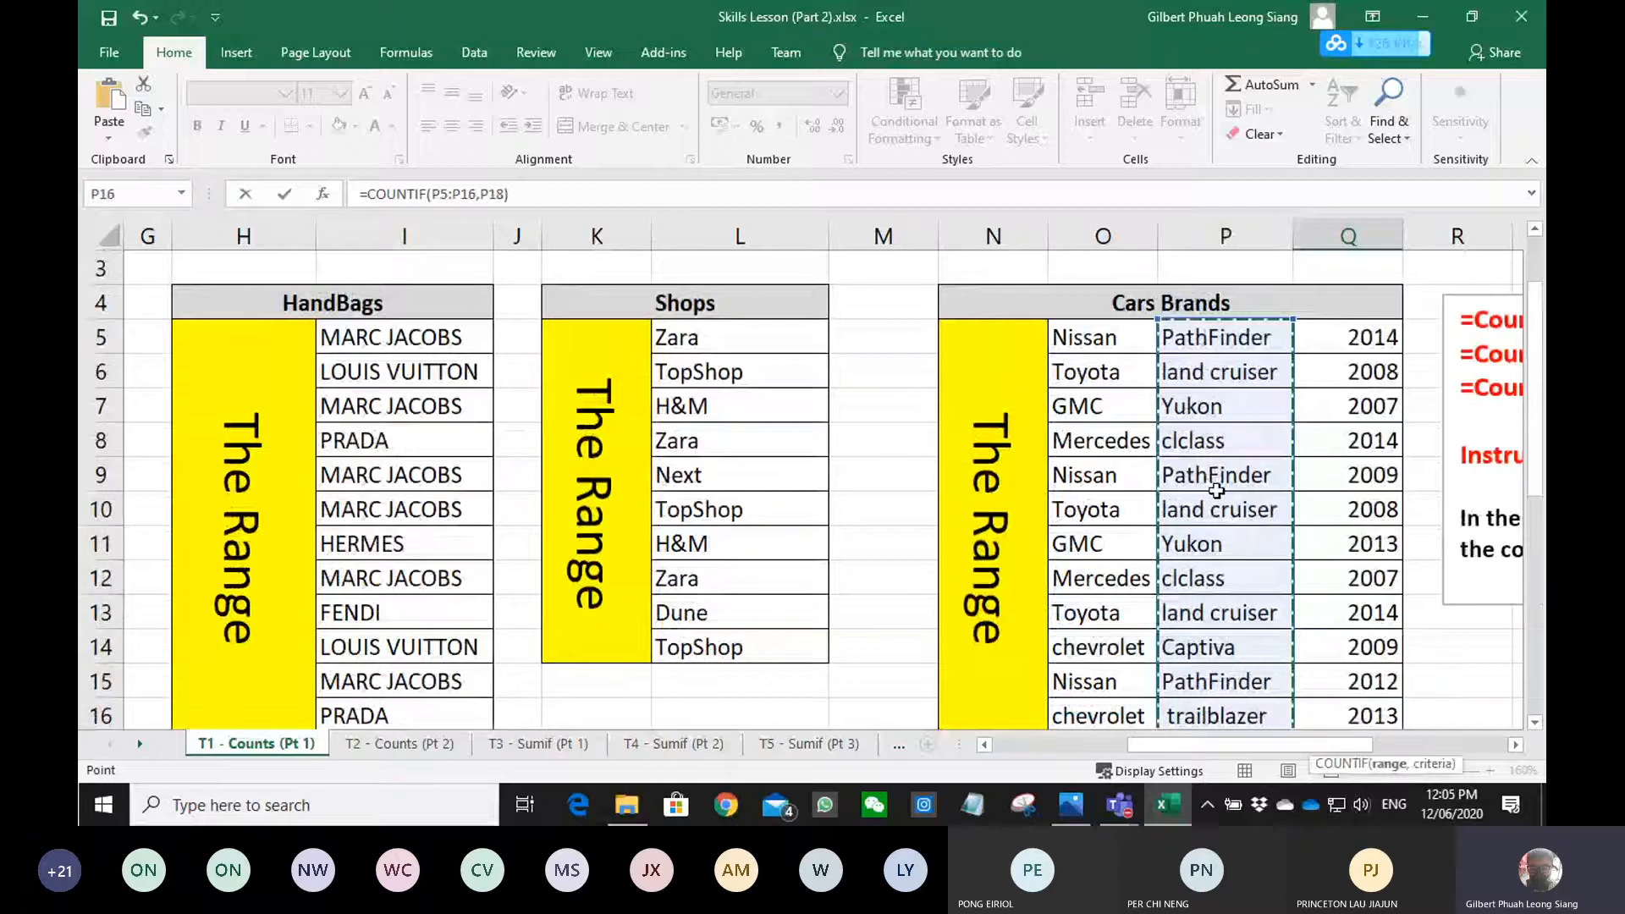
key(Return)
click(1379, 396)
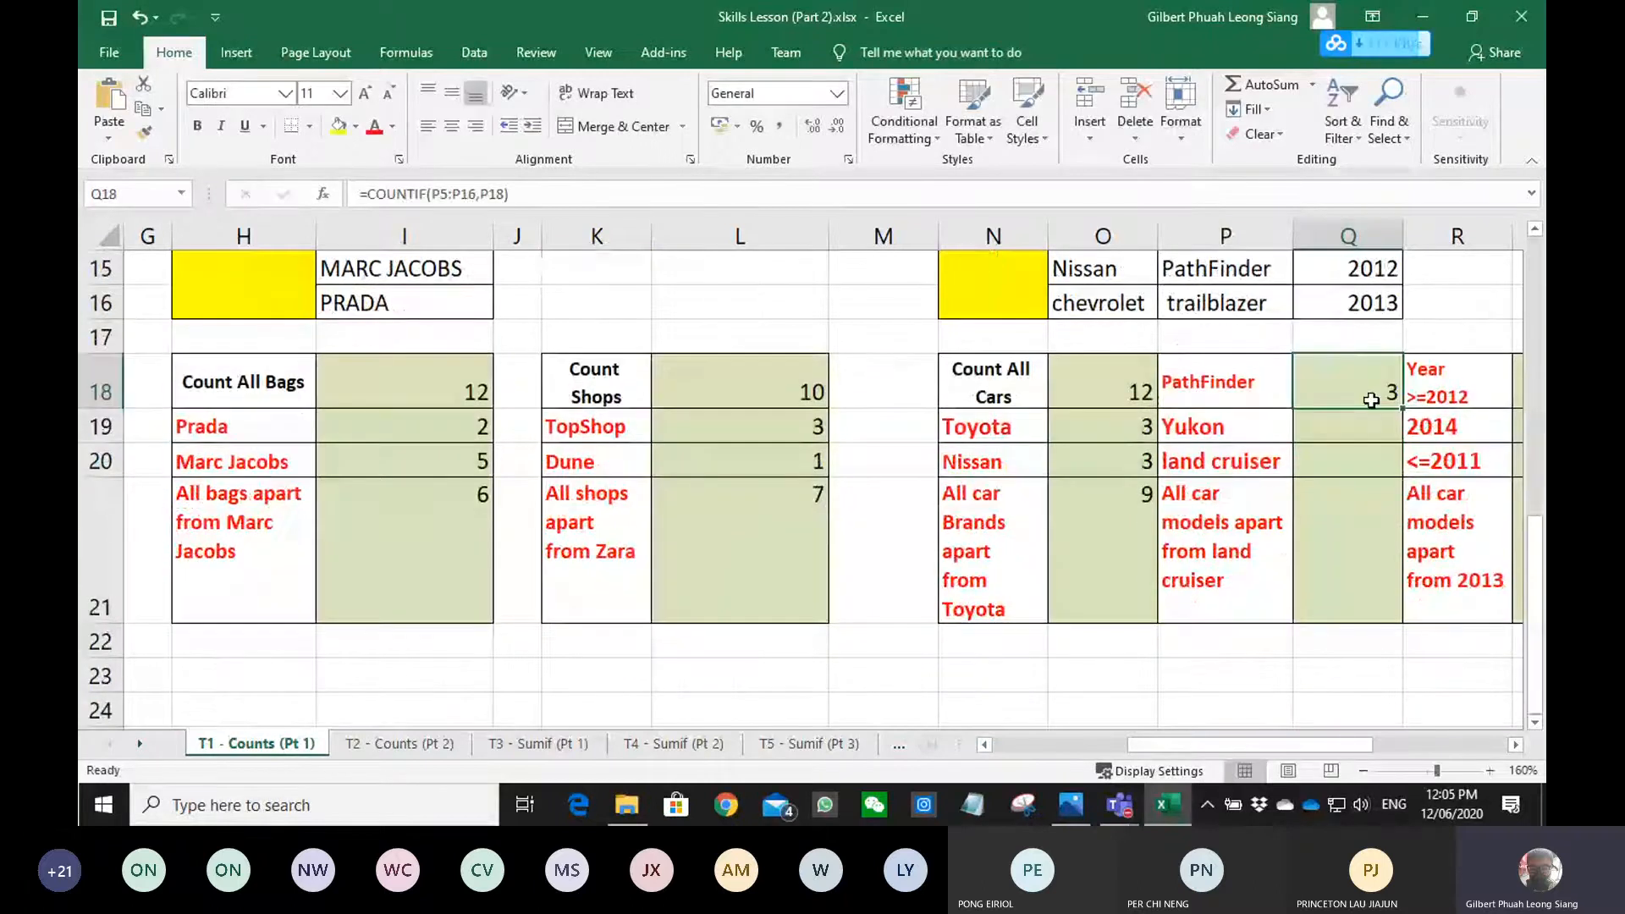
drag(1406, 407, 1396, 470)
- Copy the land cruiser COUNTIF formula text from Q20 and paste it into Q21
click(1347, 554)
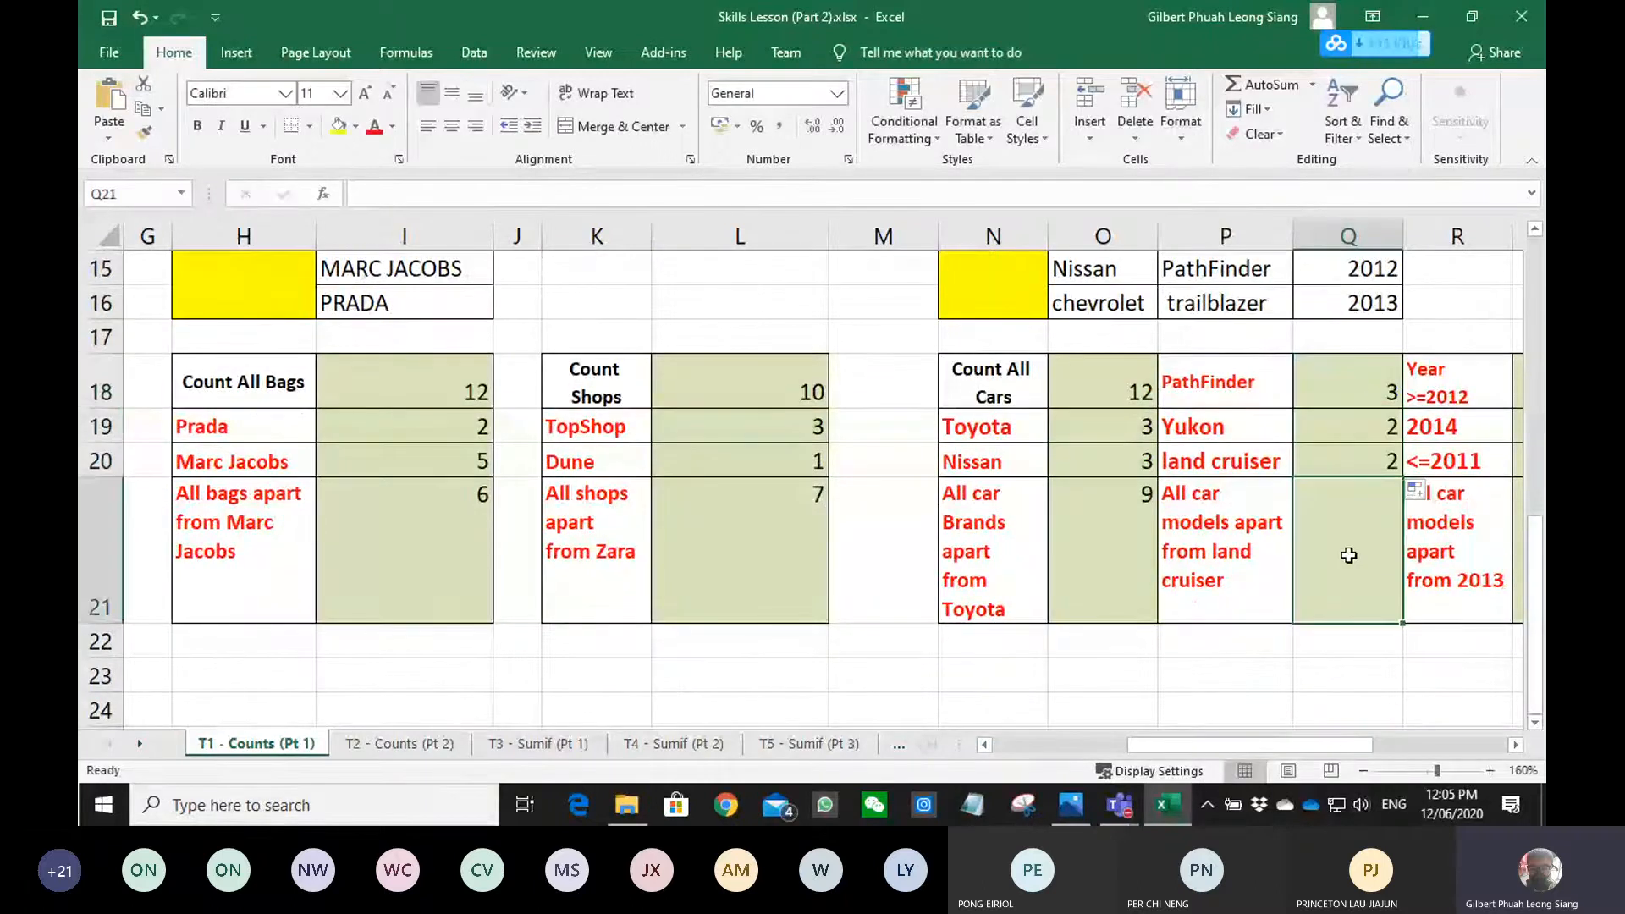
click(1357, 459)
drag(605, 195, 308, 197)
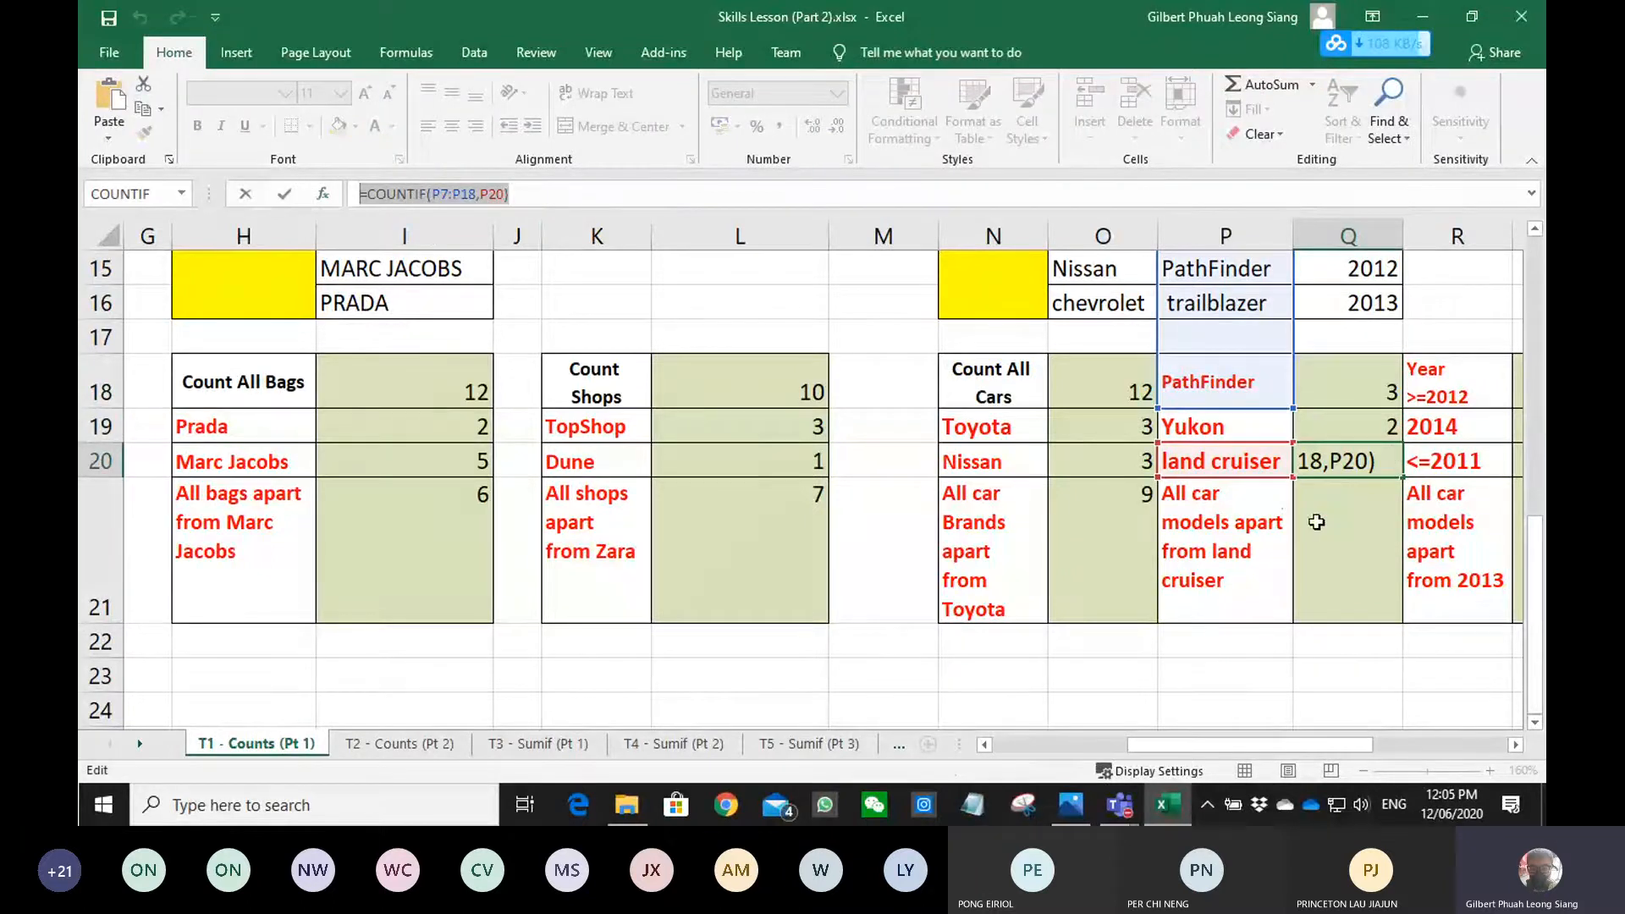
key(Return)
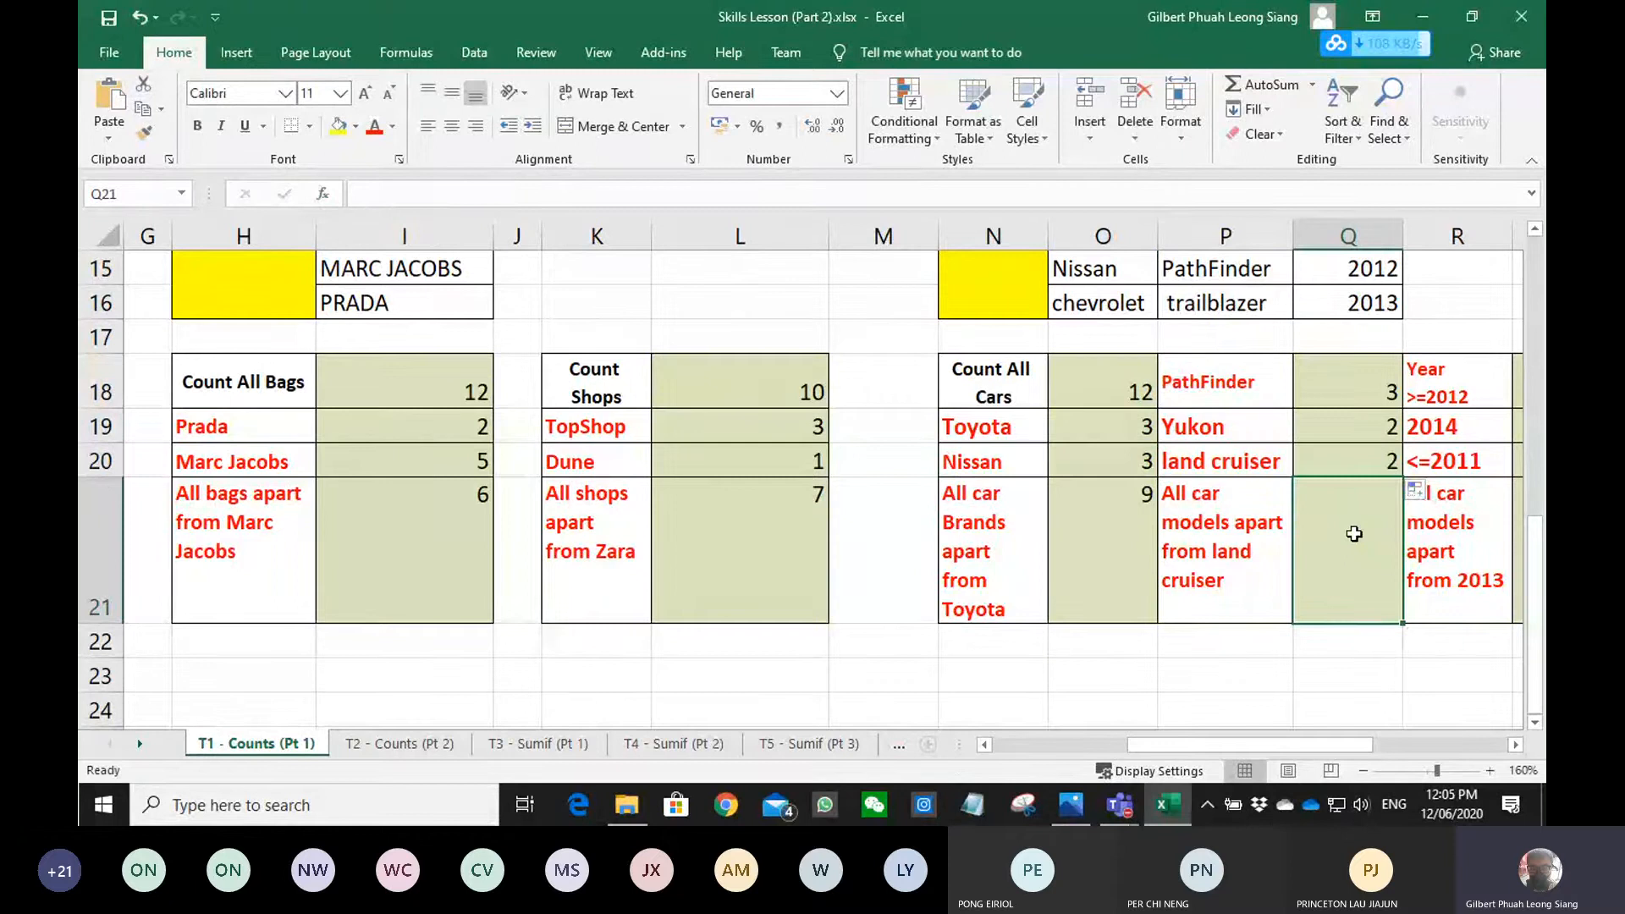
key(ctrl+v)
click(482, 195)
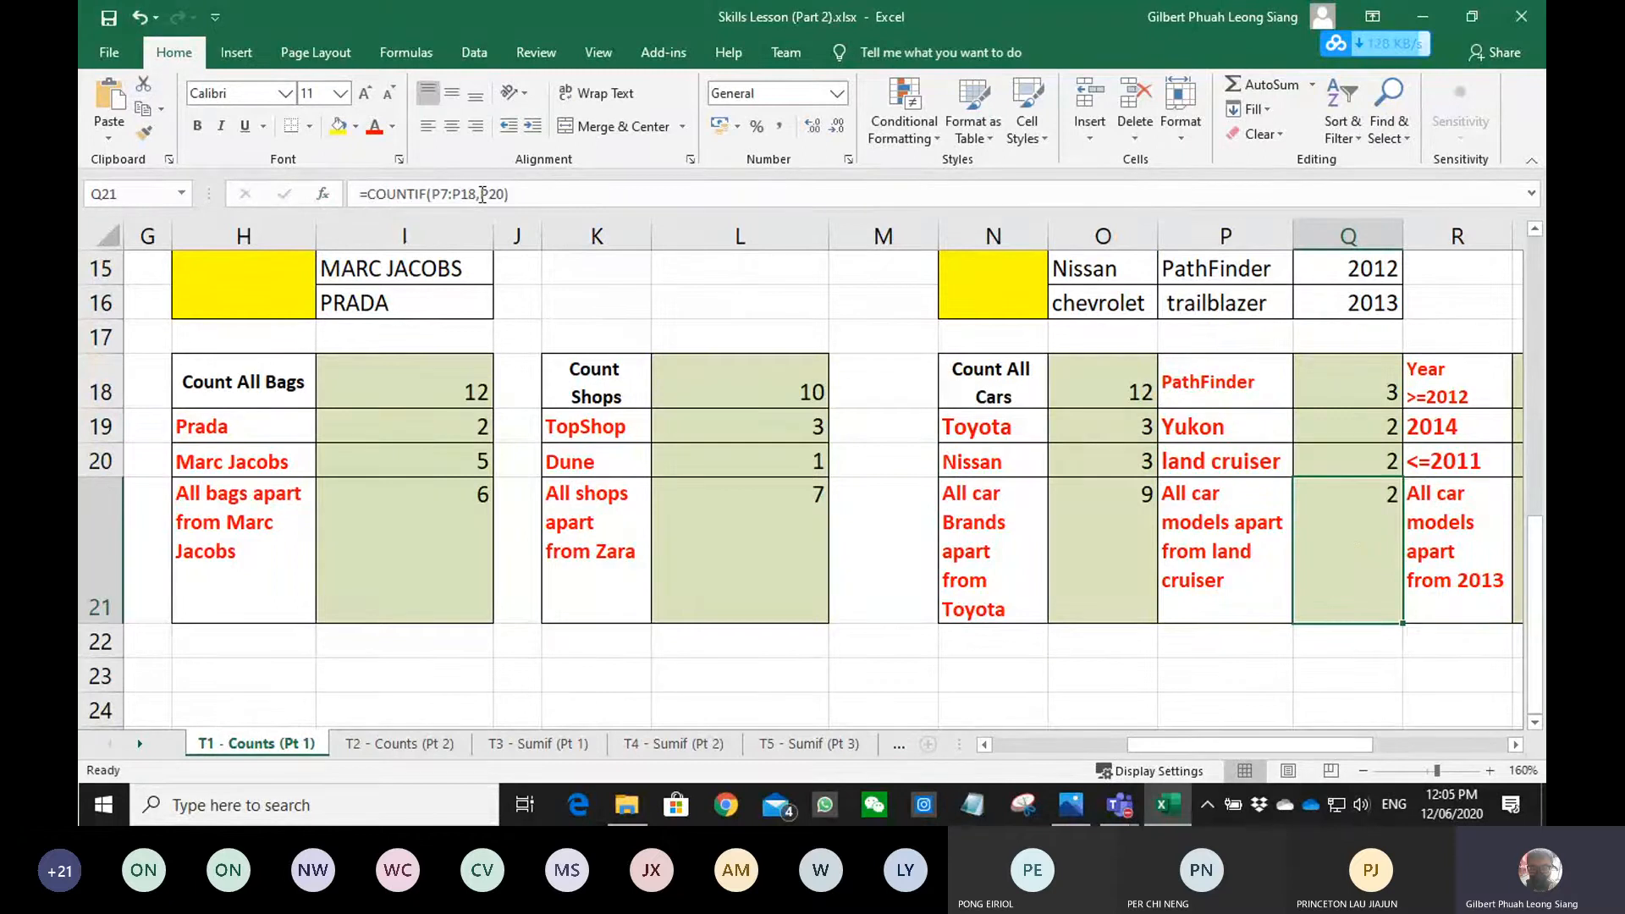
- Try to exclude land cruiser in Q21 by putting an unquoted <> before the P20 criterion in the COUNTIF formula
click(483, 194)
text(<>)
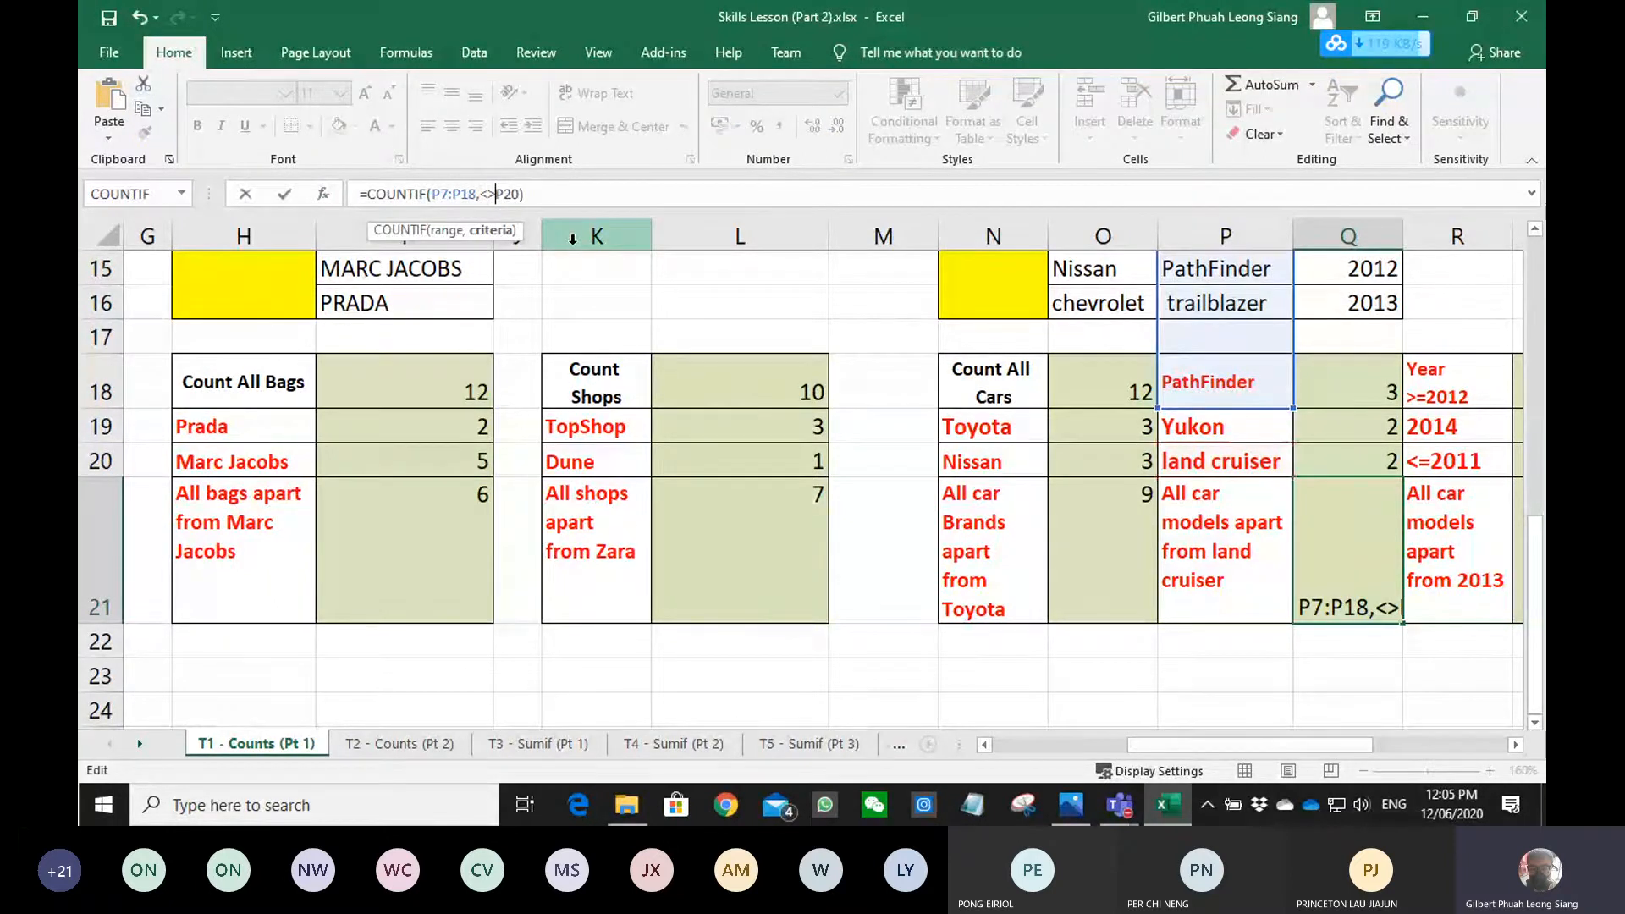
key(Return)
key(Return)
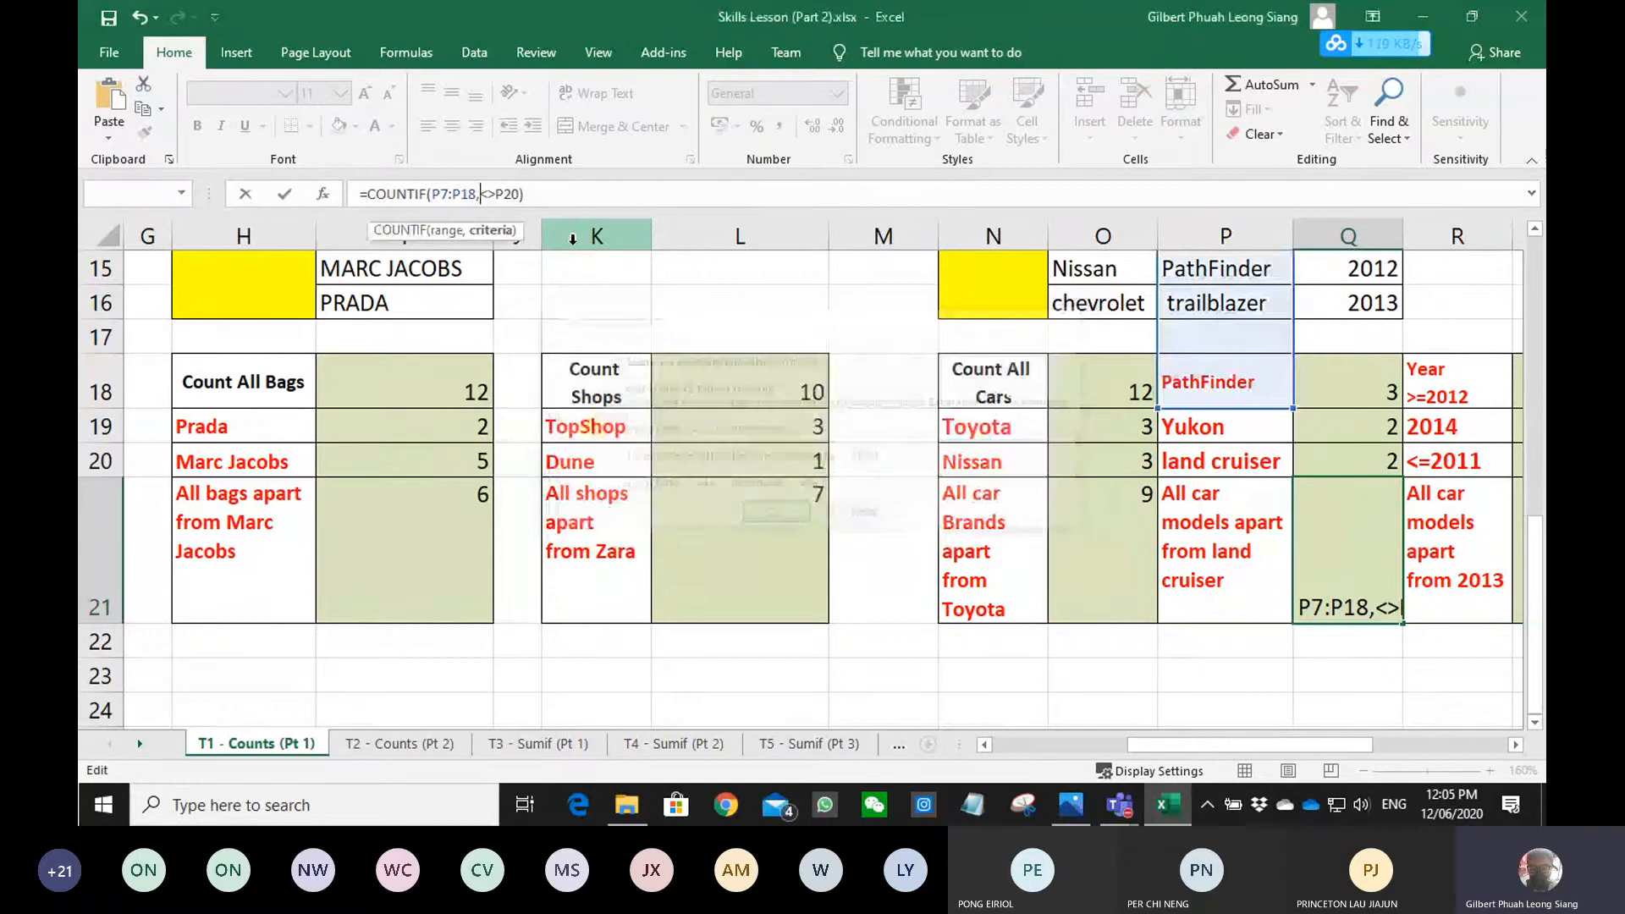
key(Return)
key(Return)
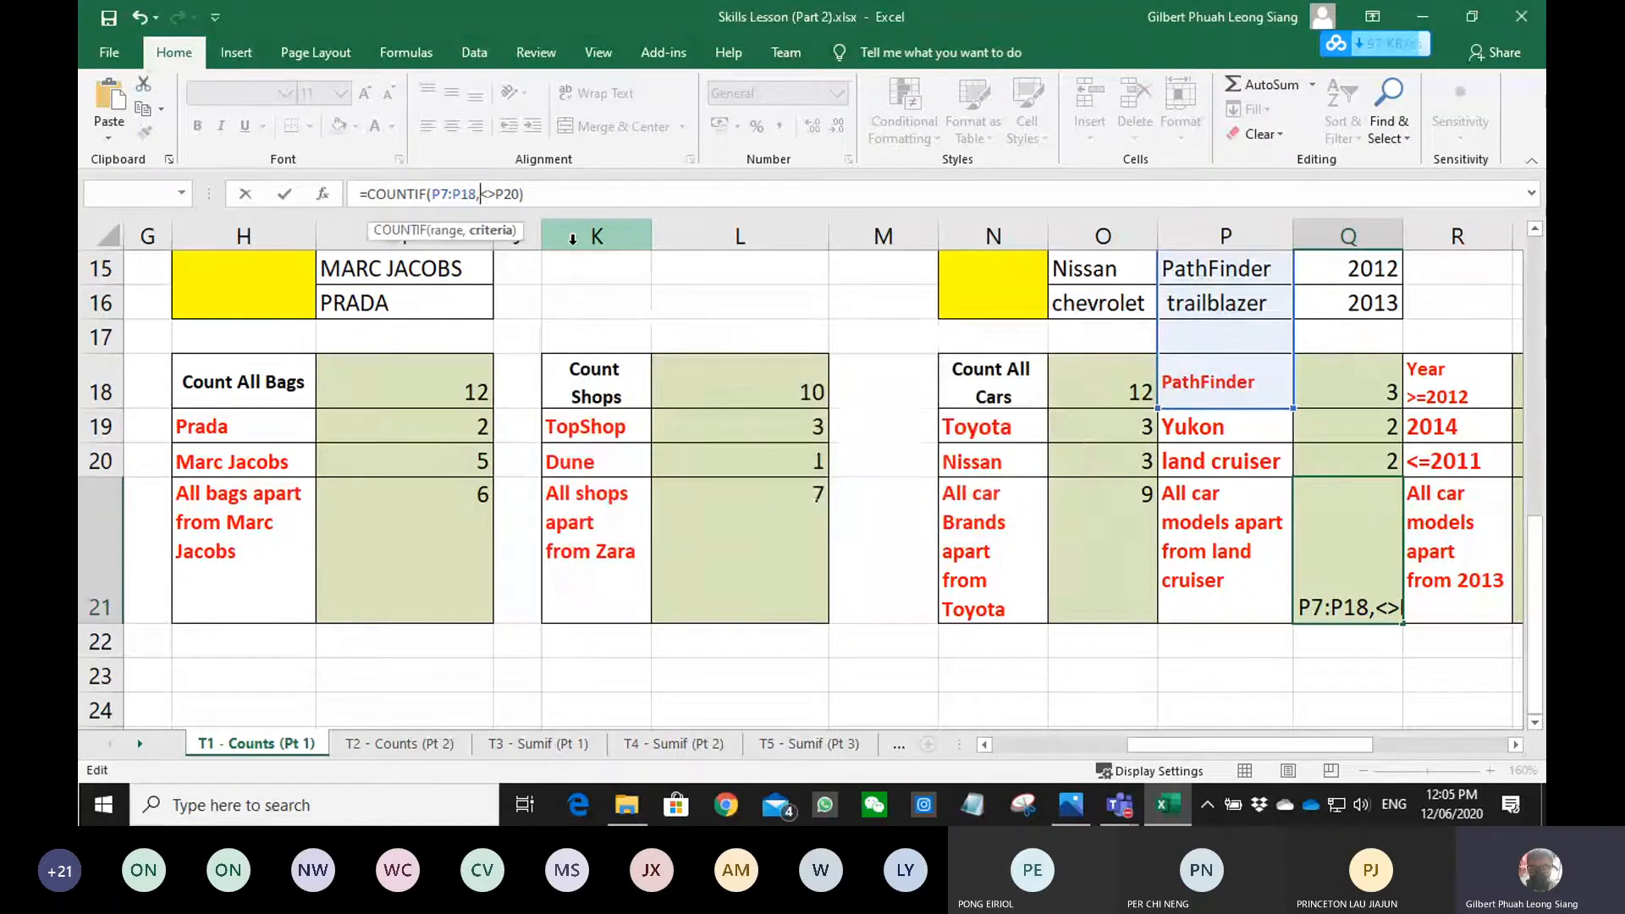
- Replace the criterion in Q21's COUNTIF formula with the quoted text "<>land Cruiser" on range P7:P18
text(")
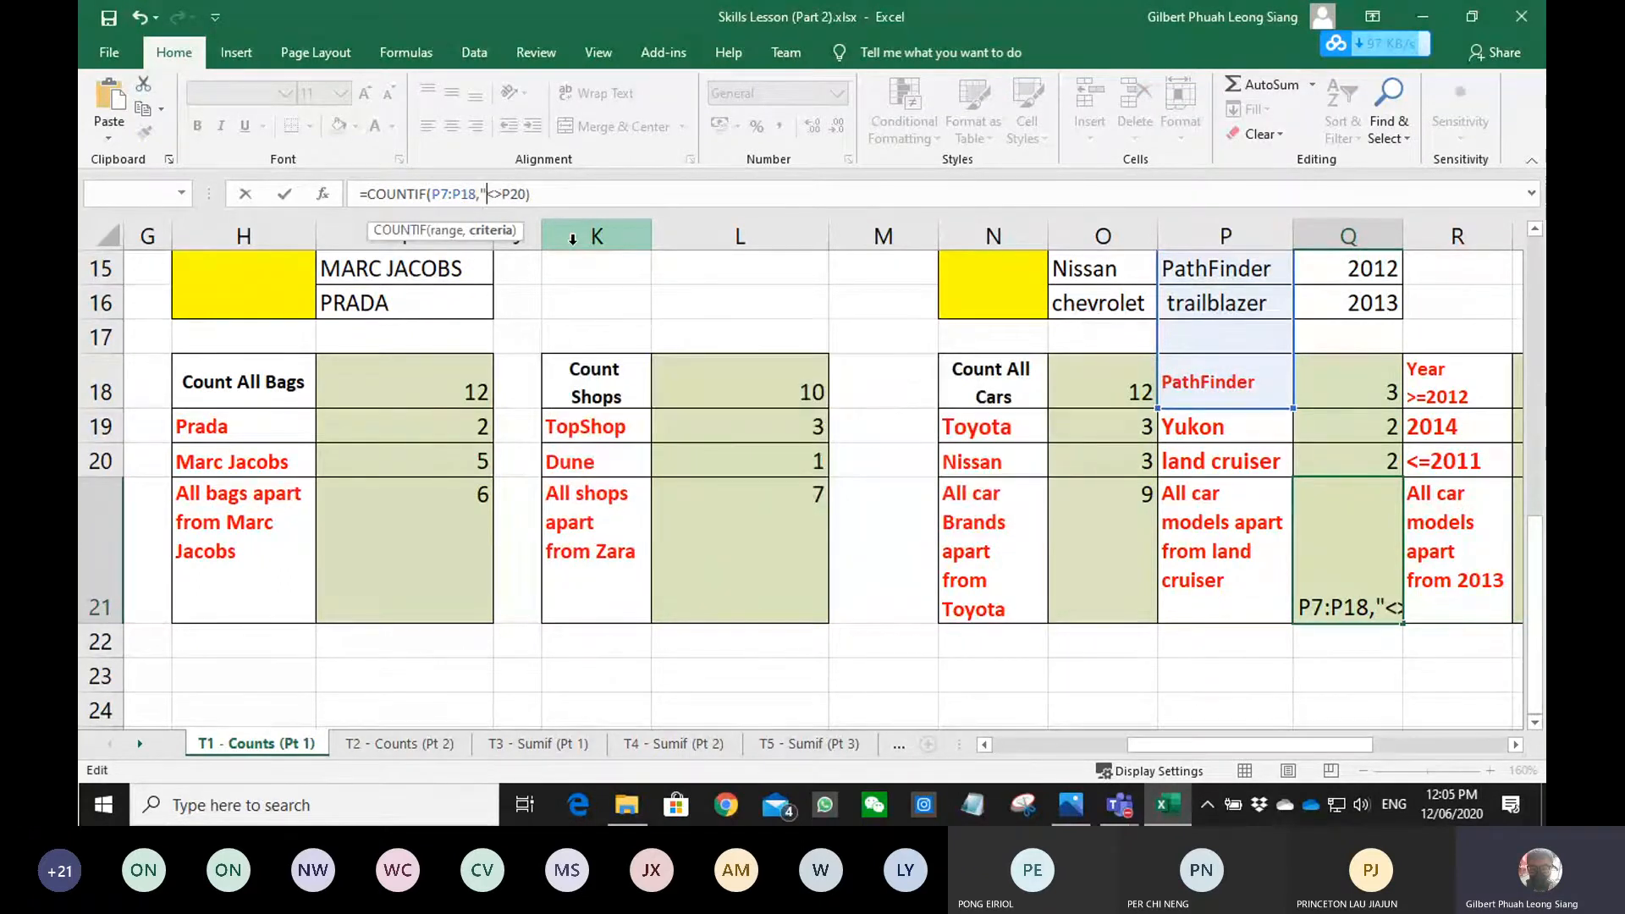
key(BackSpace)
key(BackSpace)
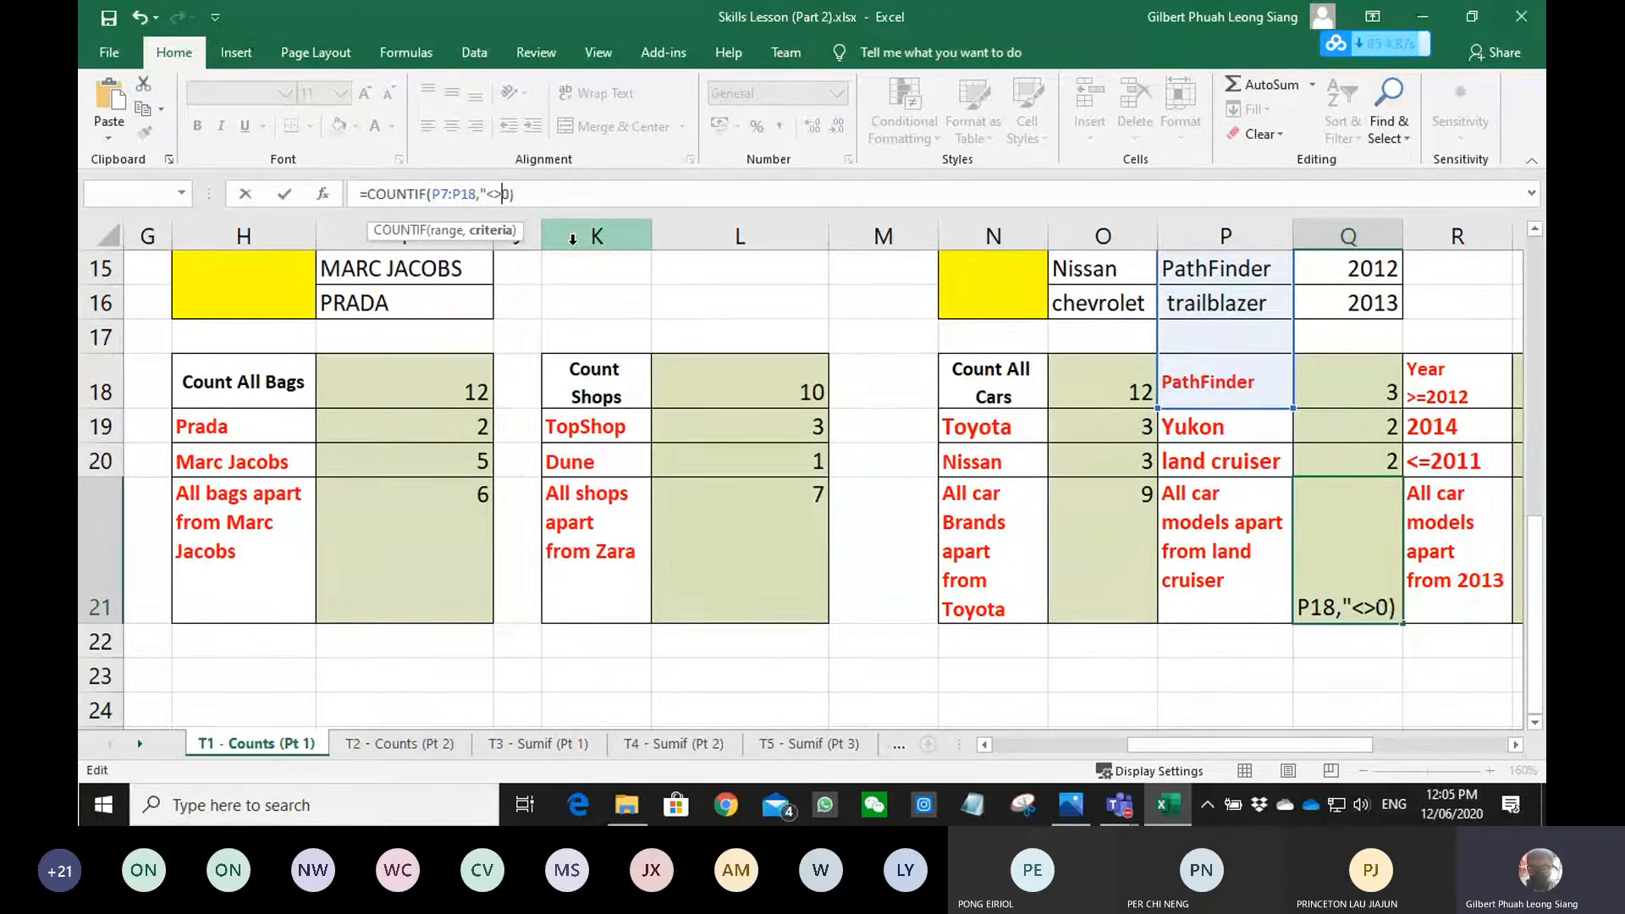
key(Delete)
text(land)
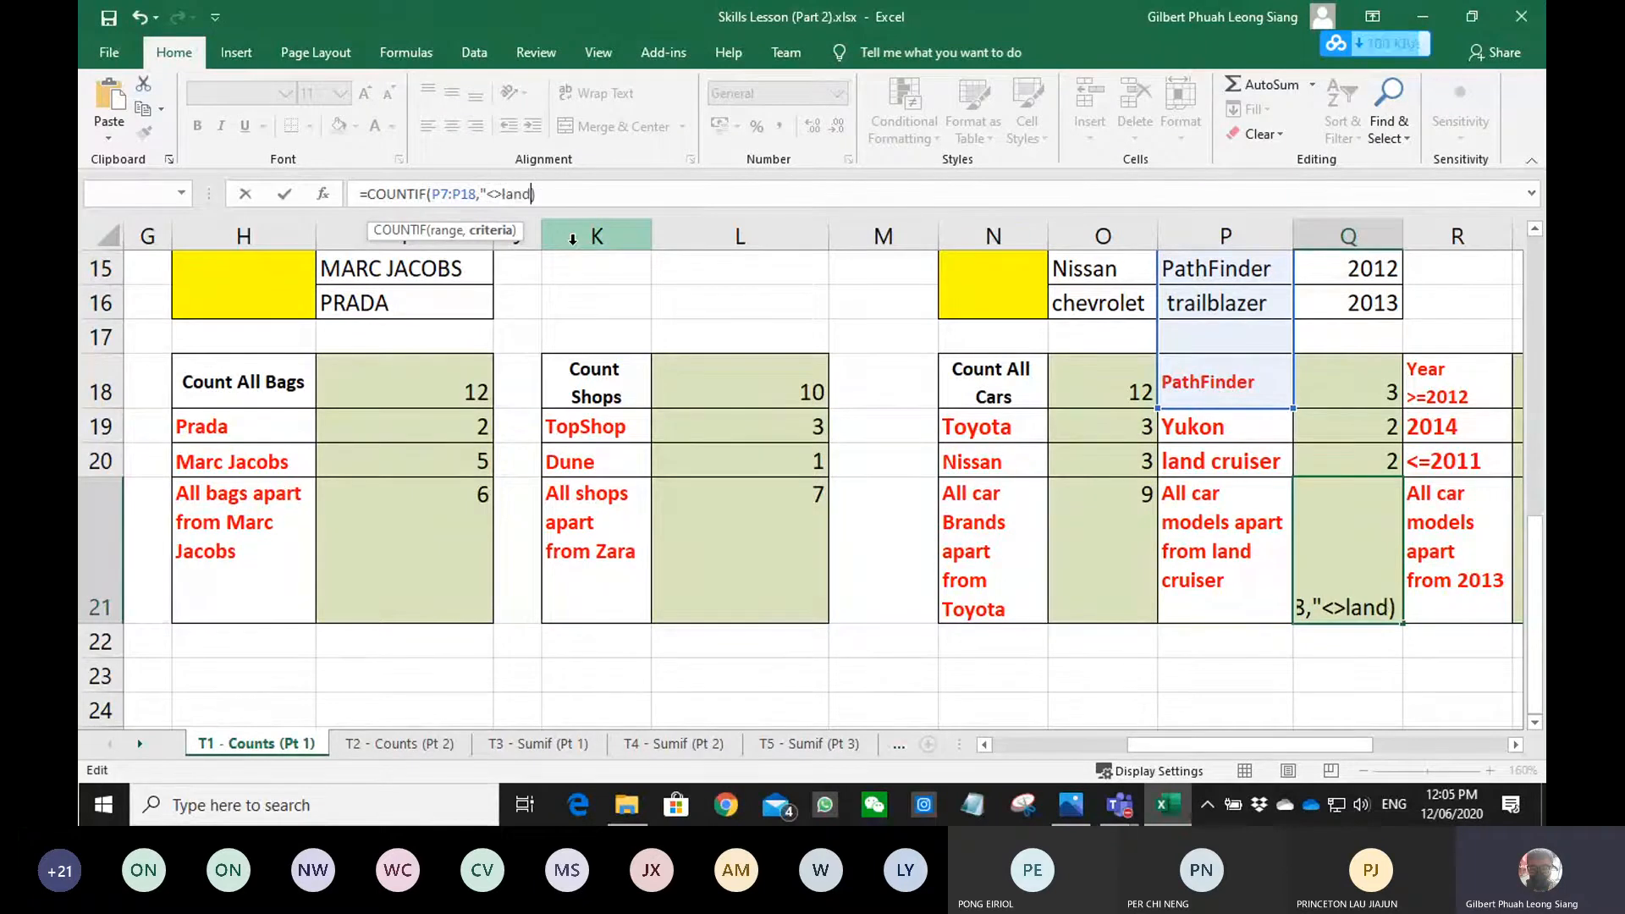
text( C)
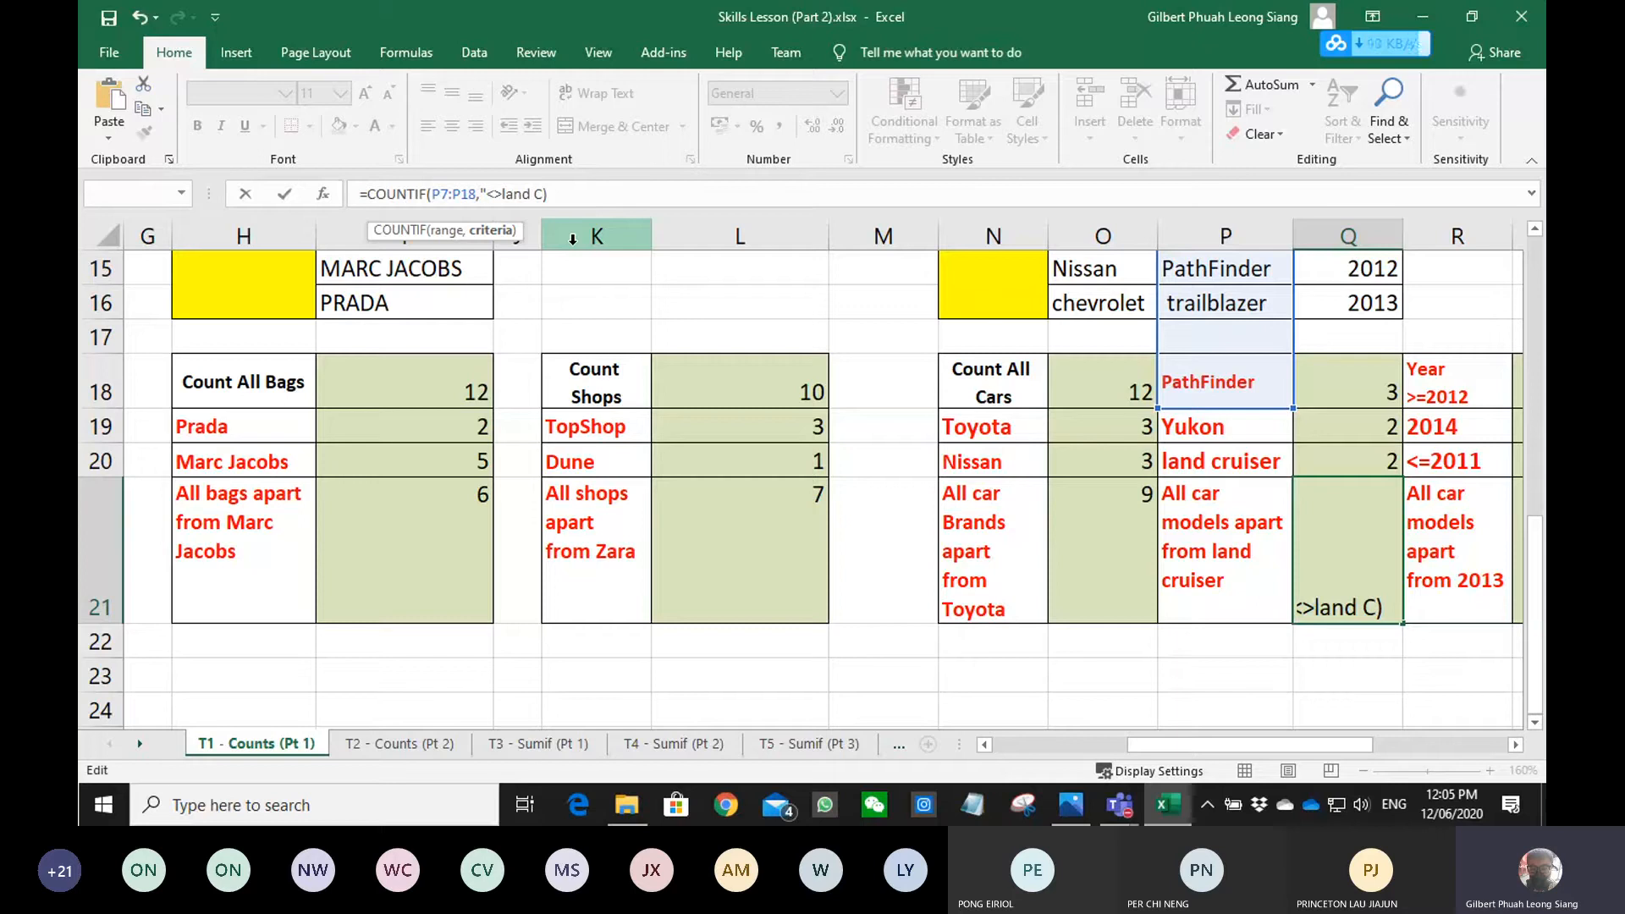
text(ruiser))
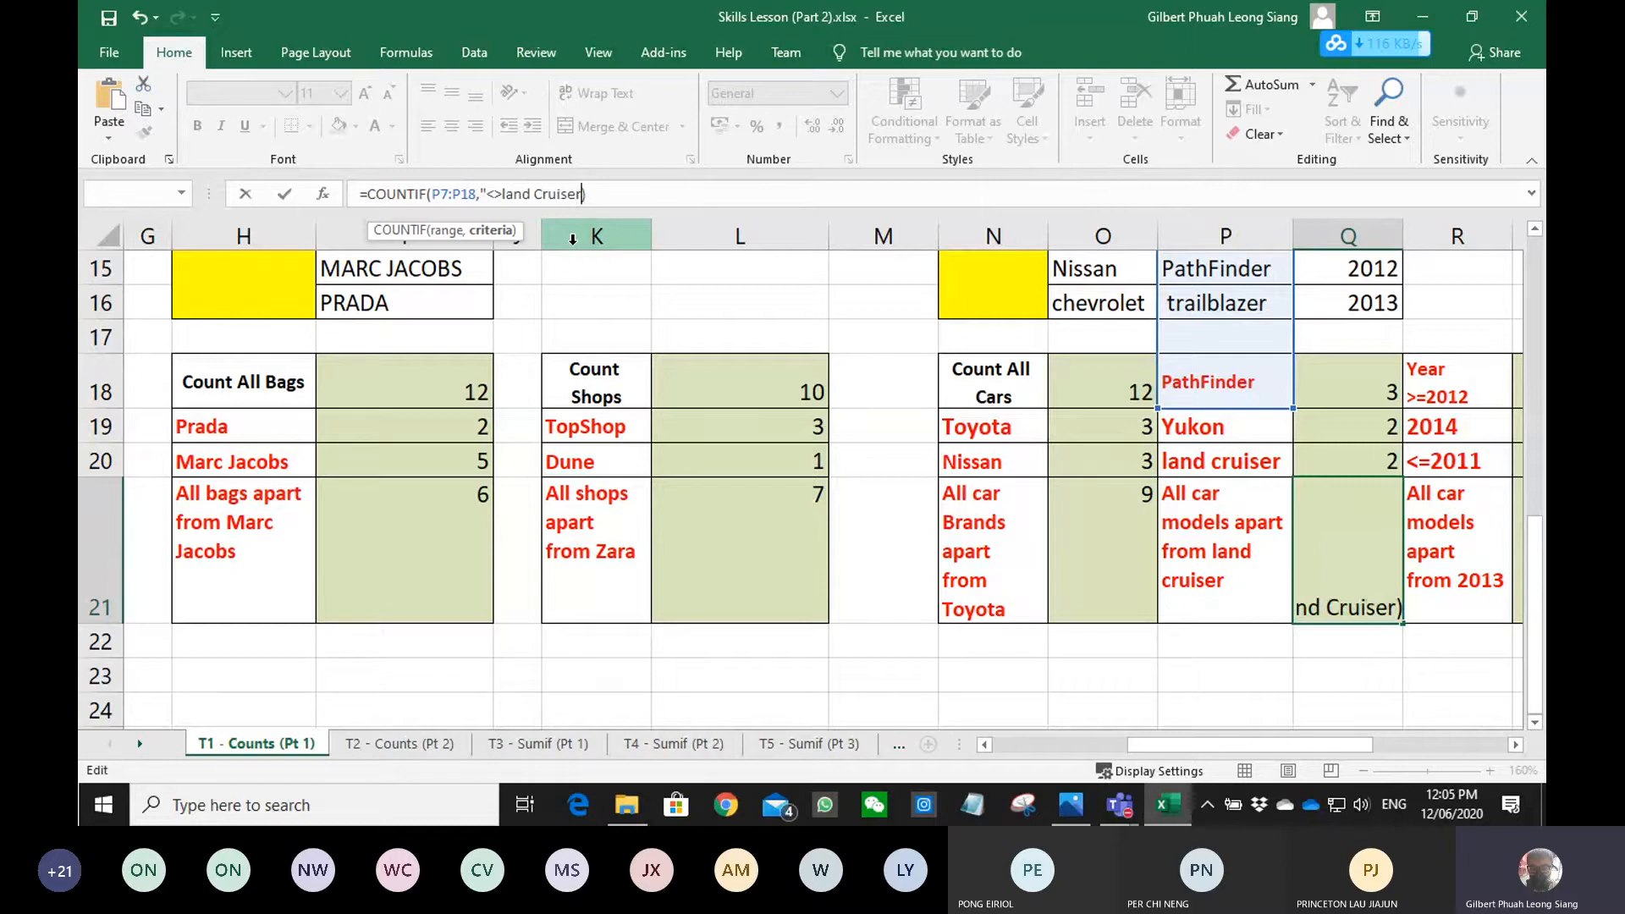
key(BackSpace)
text("))
key(Return)
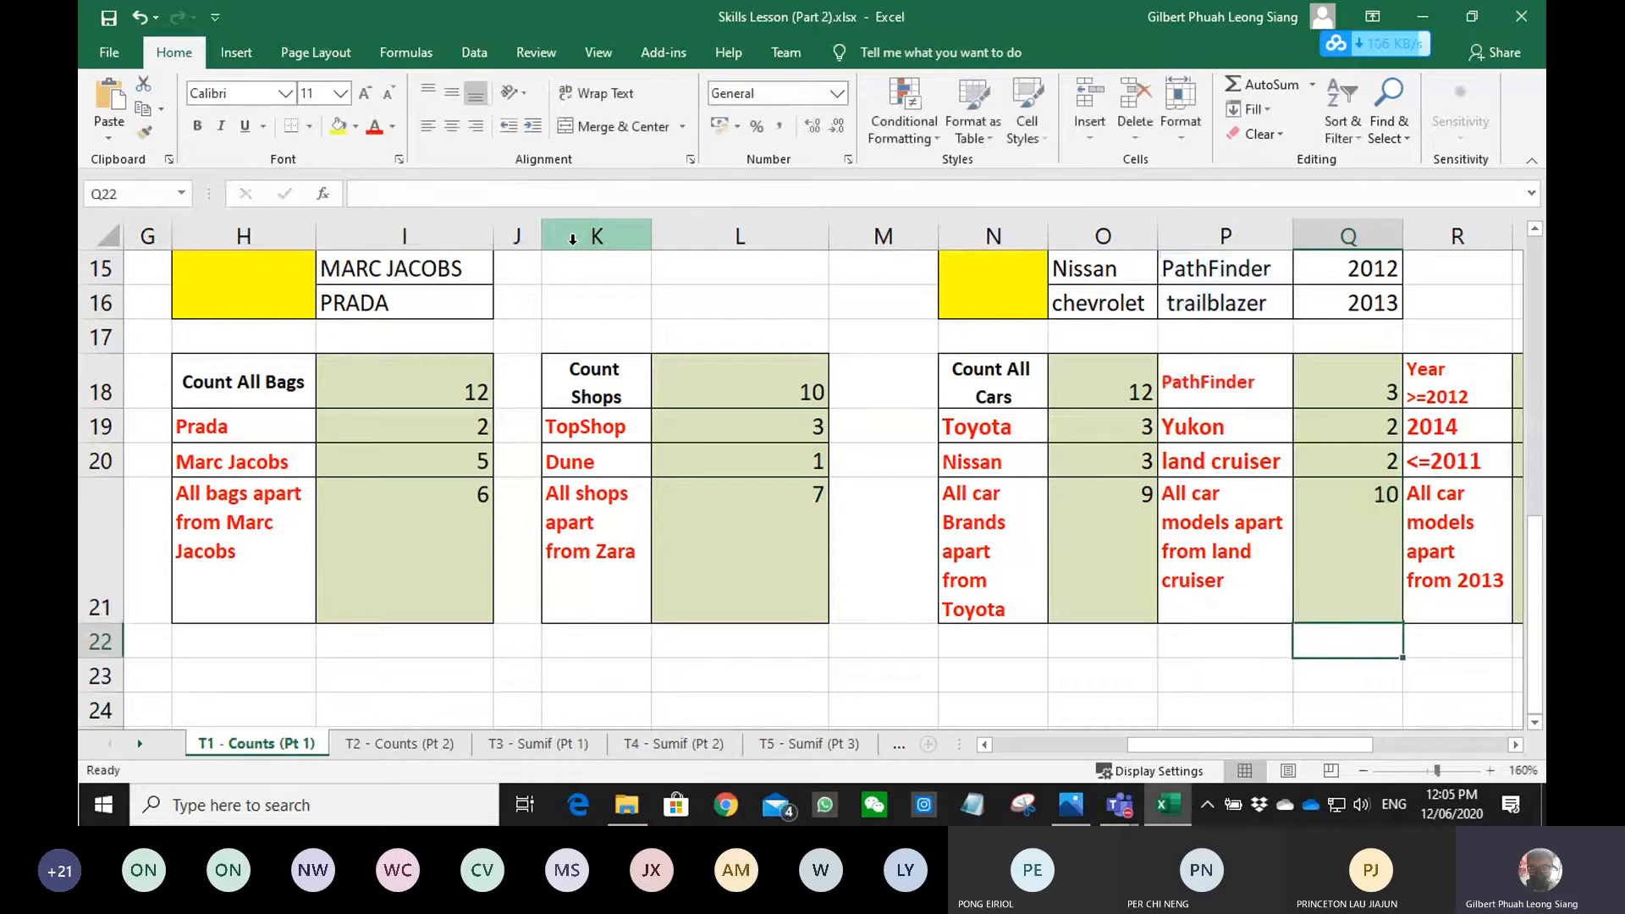
- Begin a COUNTIF formula in S18 for the year >=2012 count, using the car years Q5:Q16 as the range
key(Right)
key(Right)
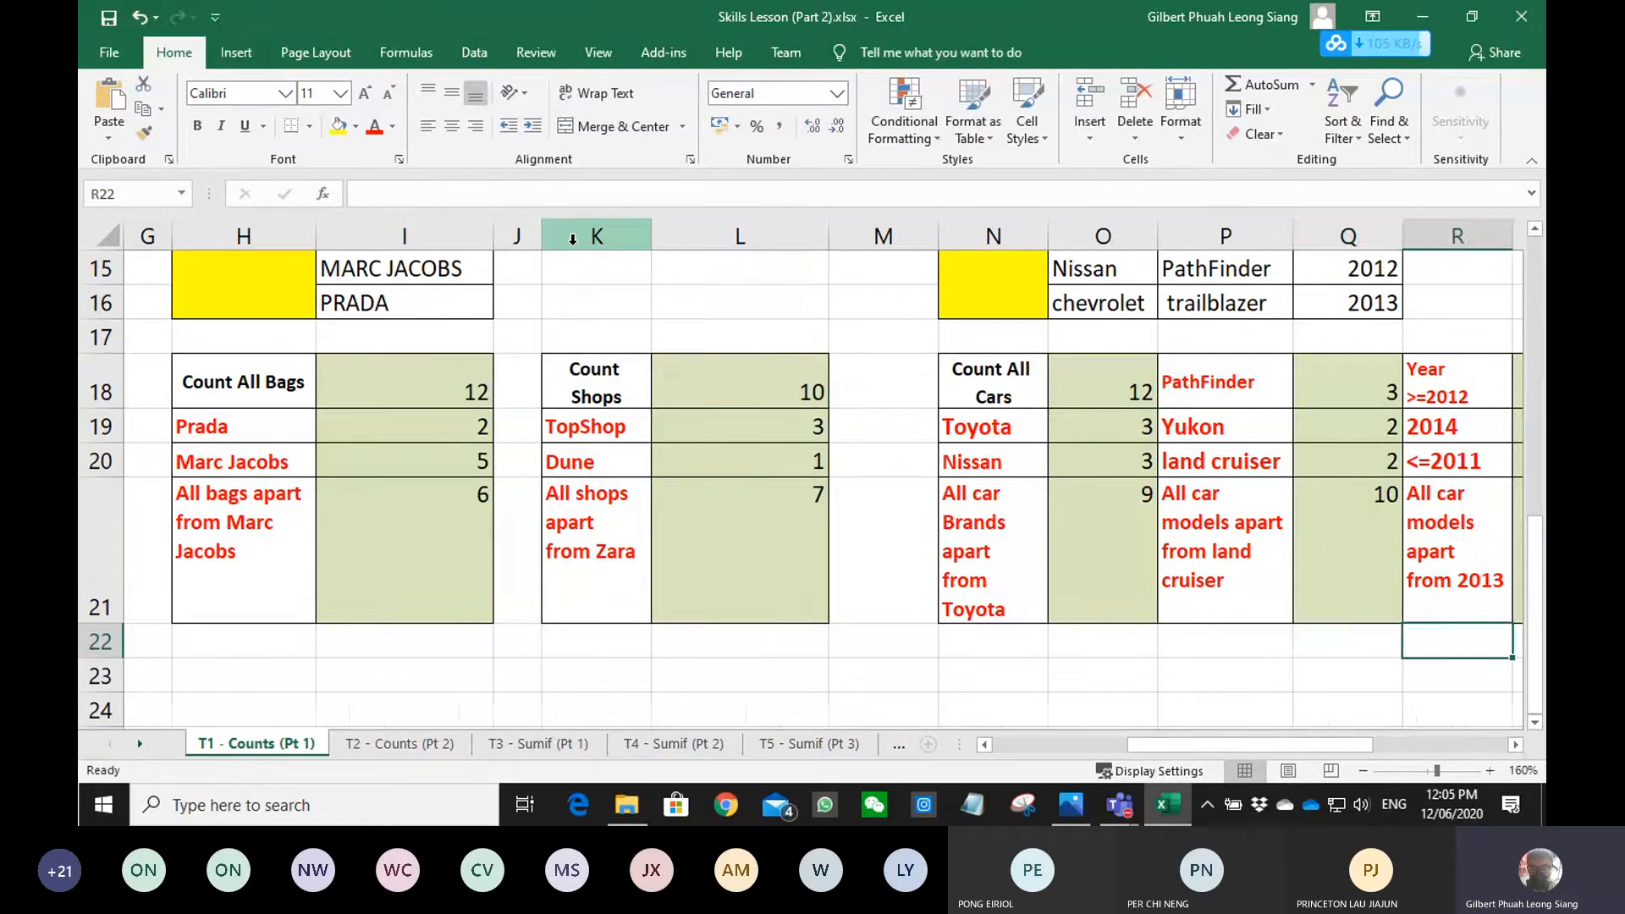
key(Up)
key(Up)
key(Up)
key(Up)
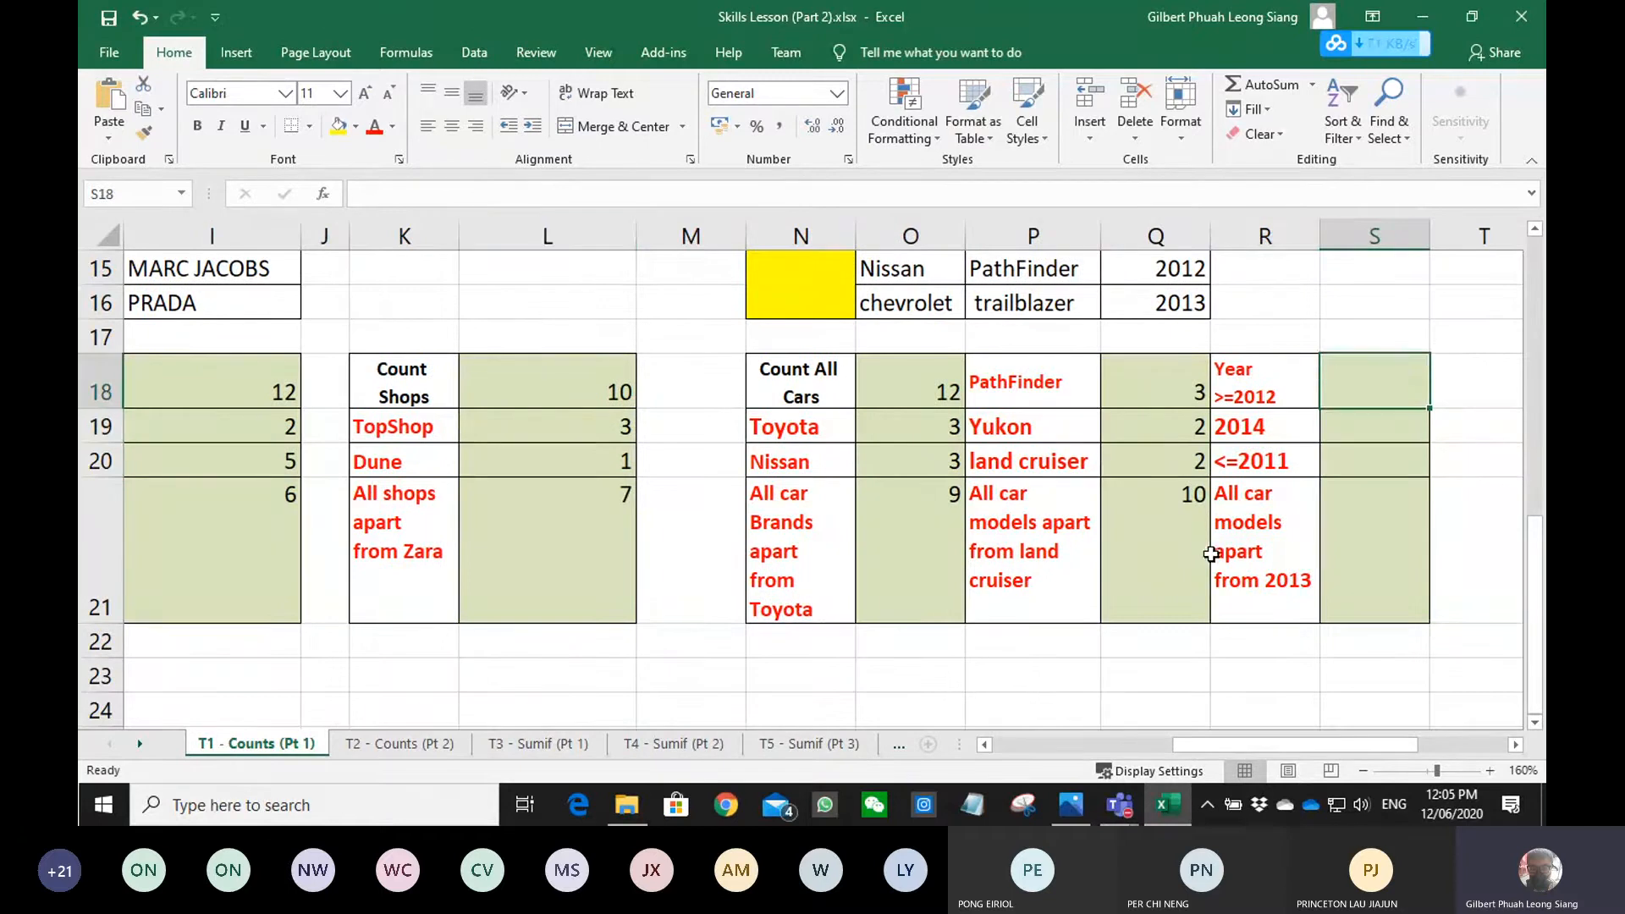
scroll(1202, 546, up, 4)
text(=count)
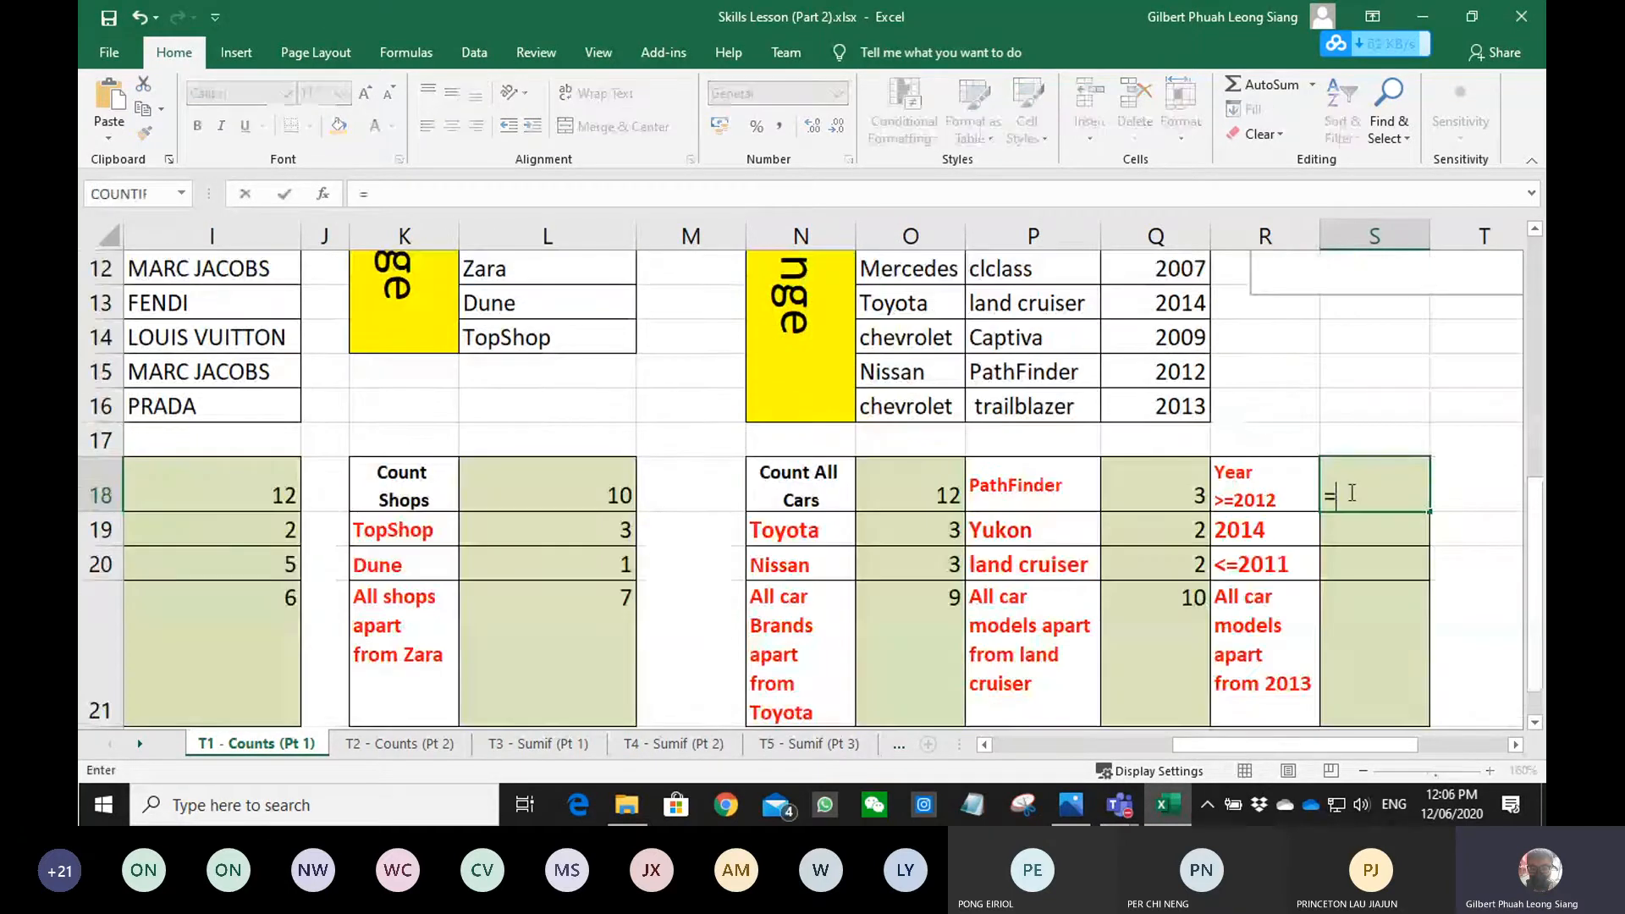
key(Down)
key(Down)
key(Down)
key(Tab)
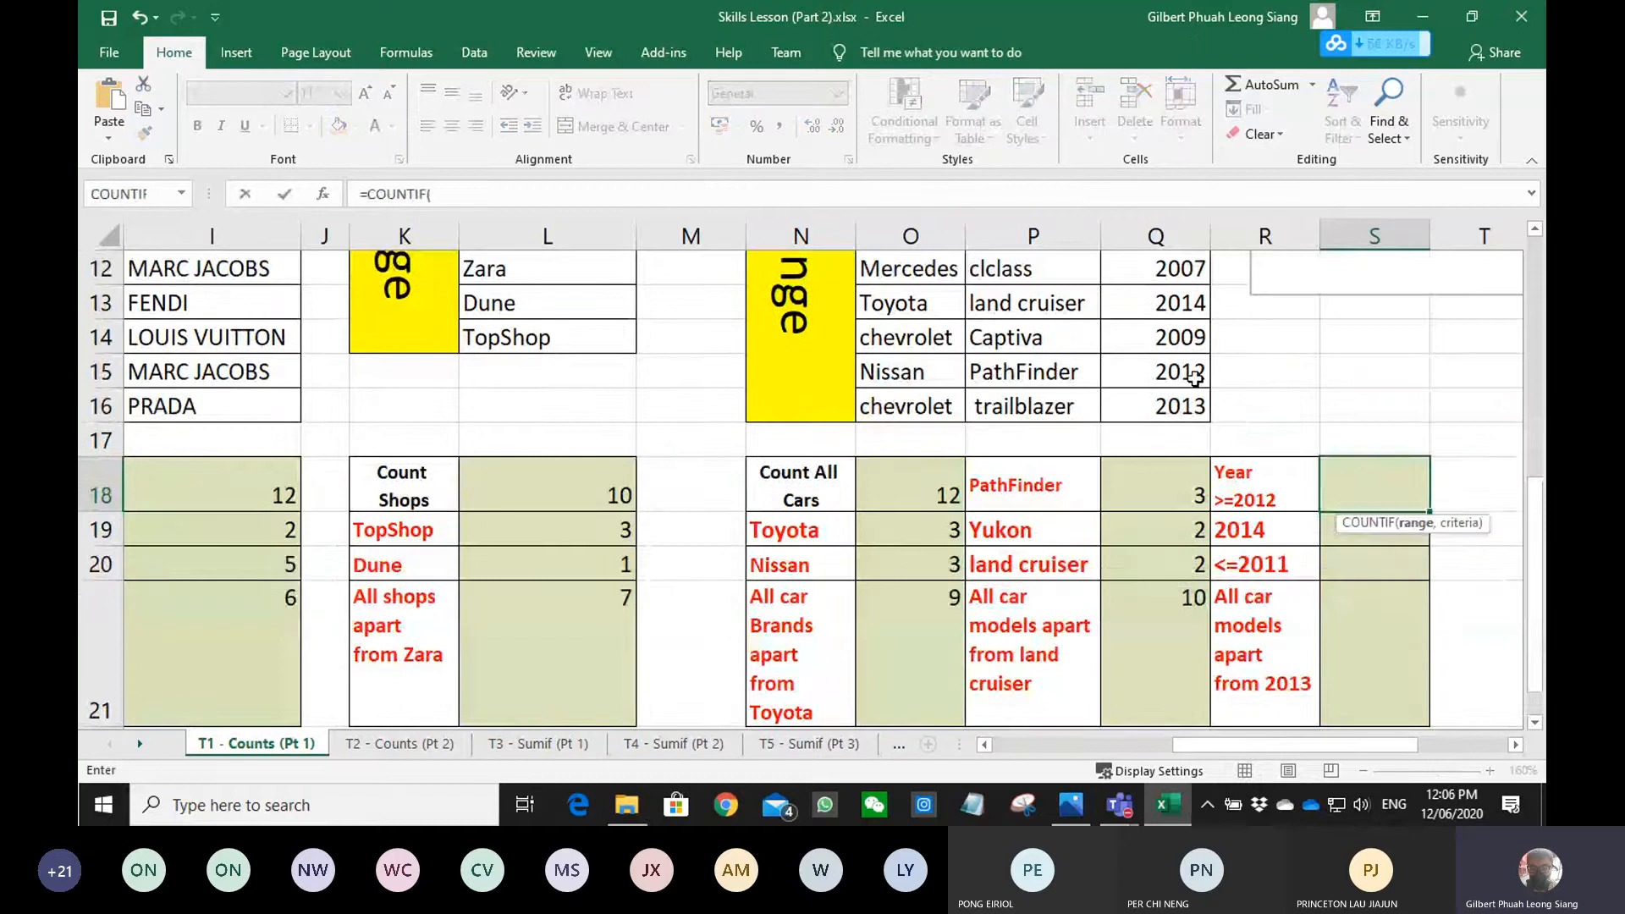
scroll(1168, 508, up, 1)
drag(1165, 510, 1161, 339)
scroll(1220, 490, down, 2)
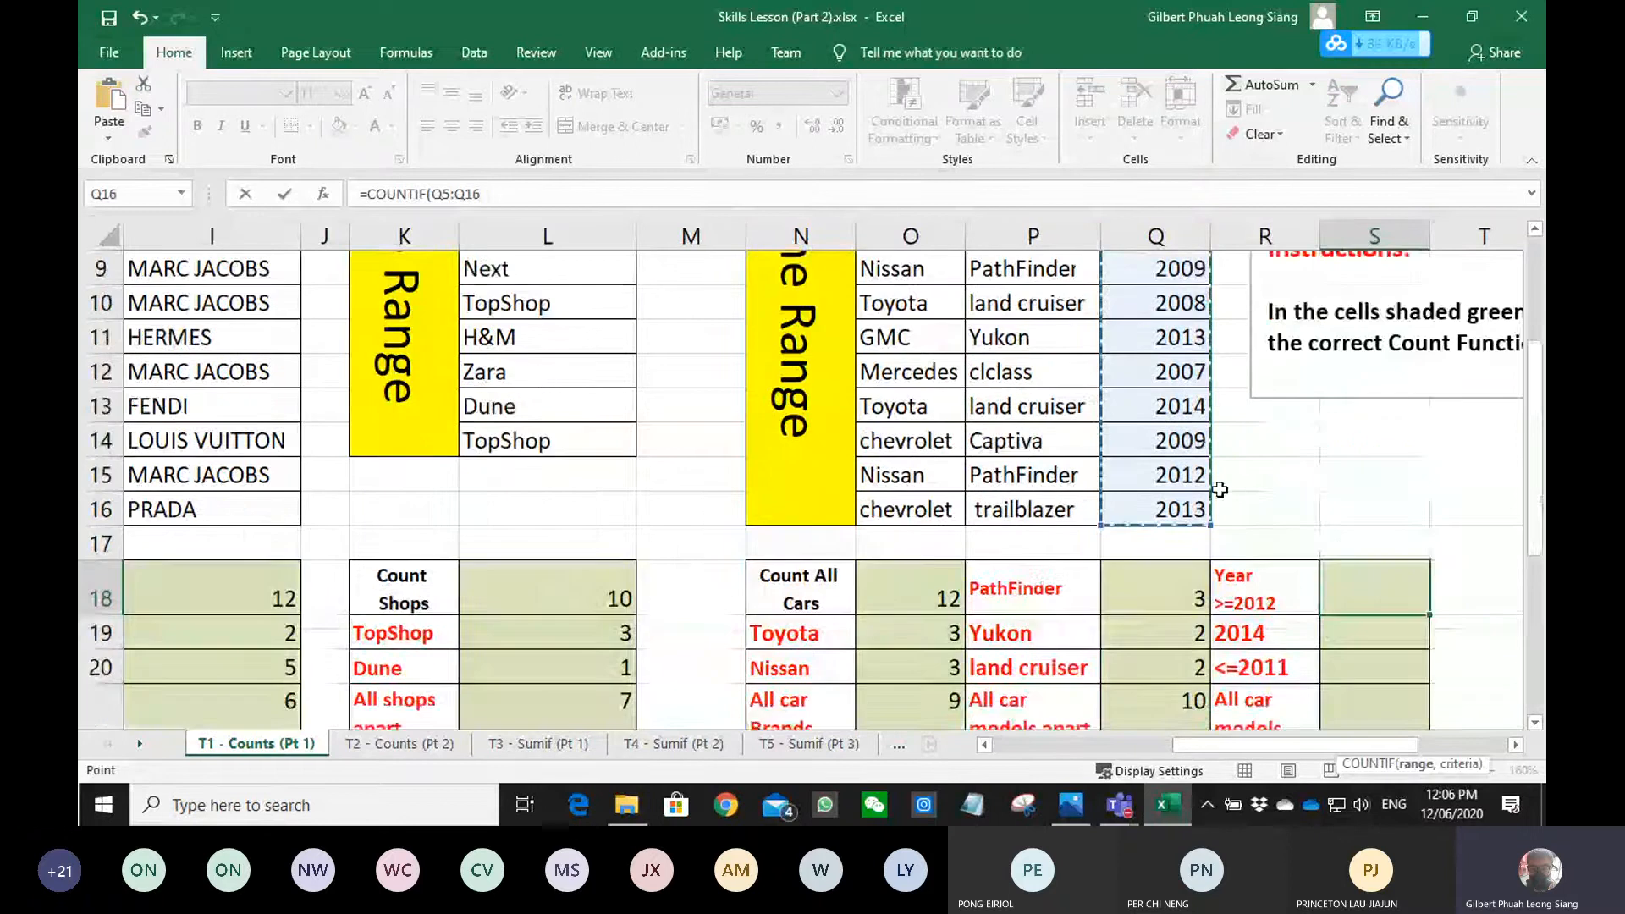
scroll(1219, 489, down, 2)
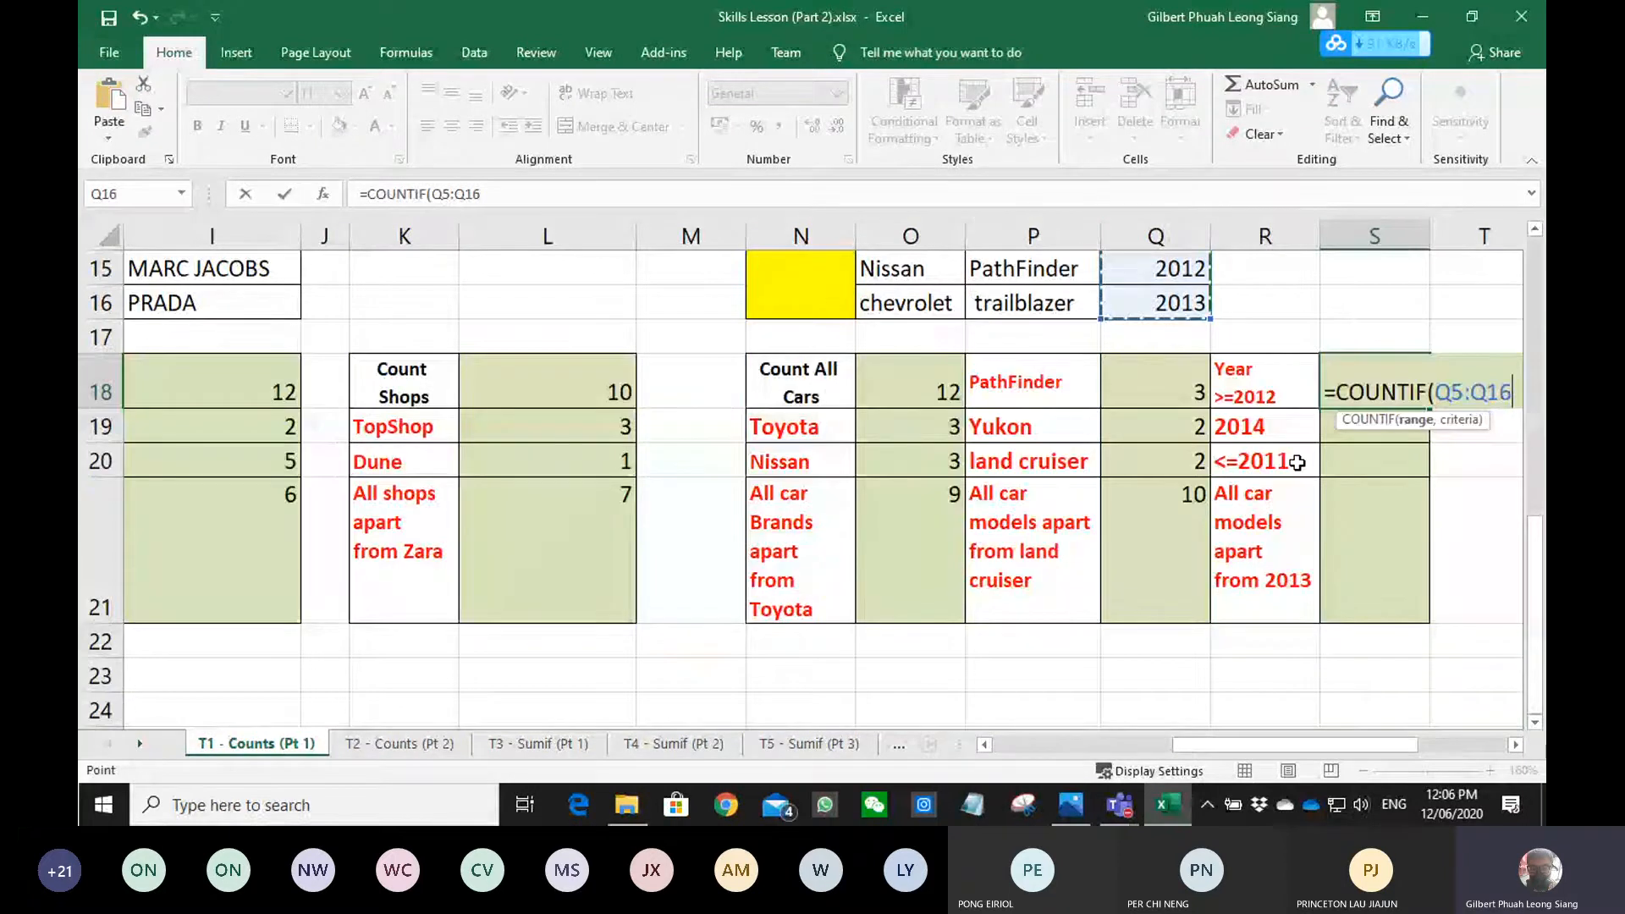
- Complete the COUNTIF formula in S18 with the quoted criterion ">=2012"
text(,)
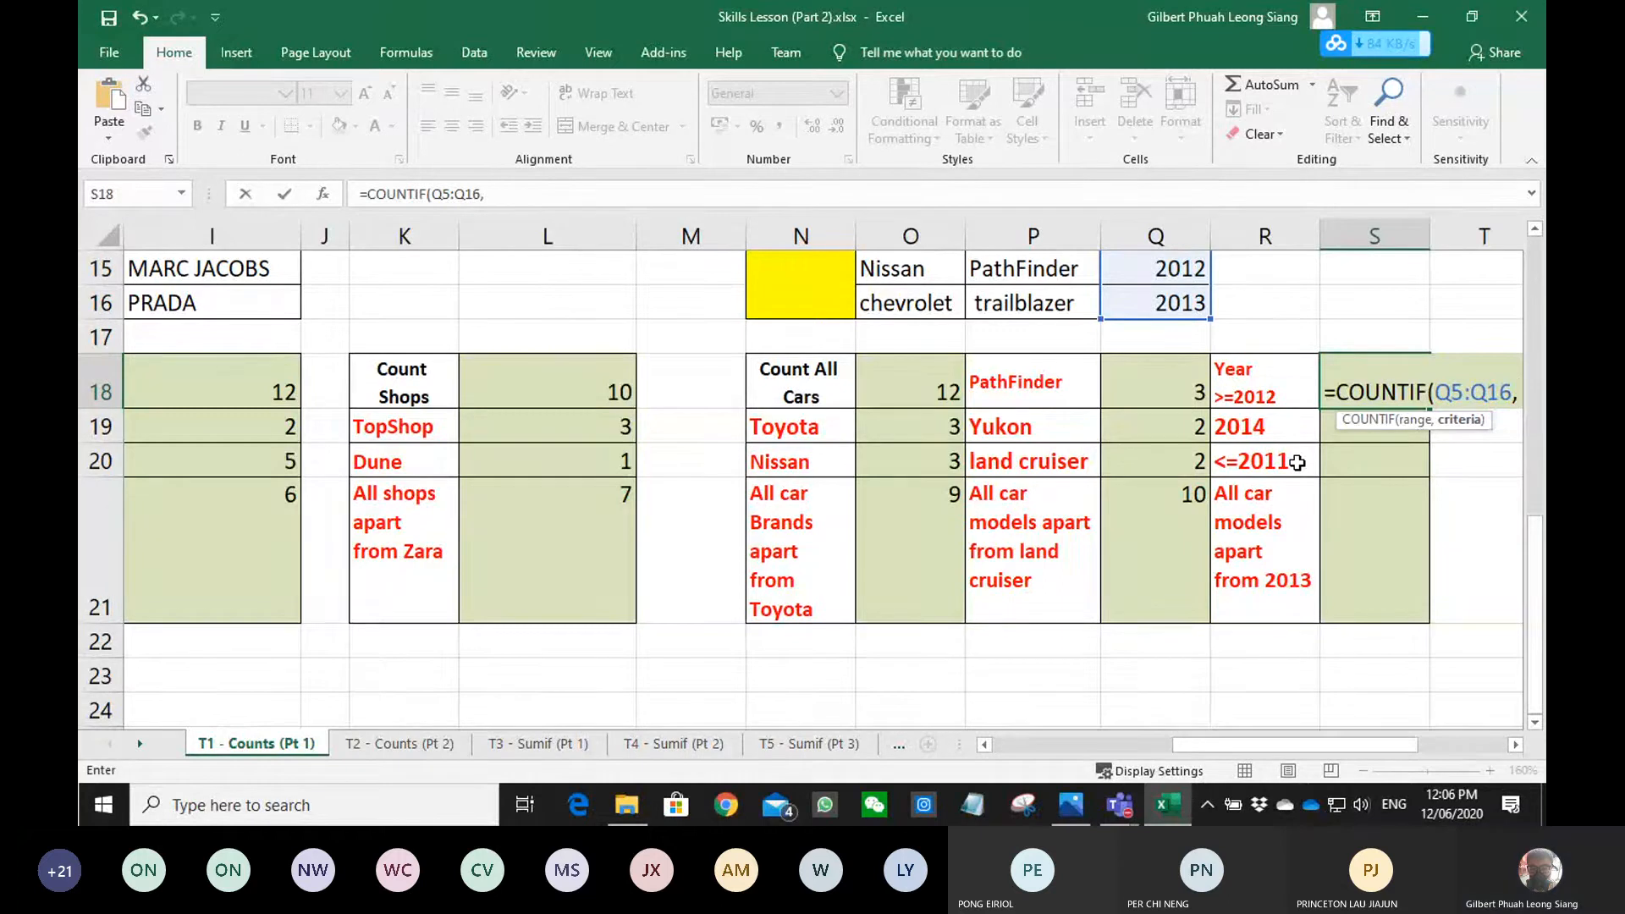
text(>=201)
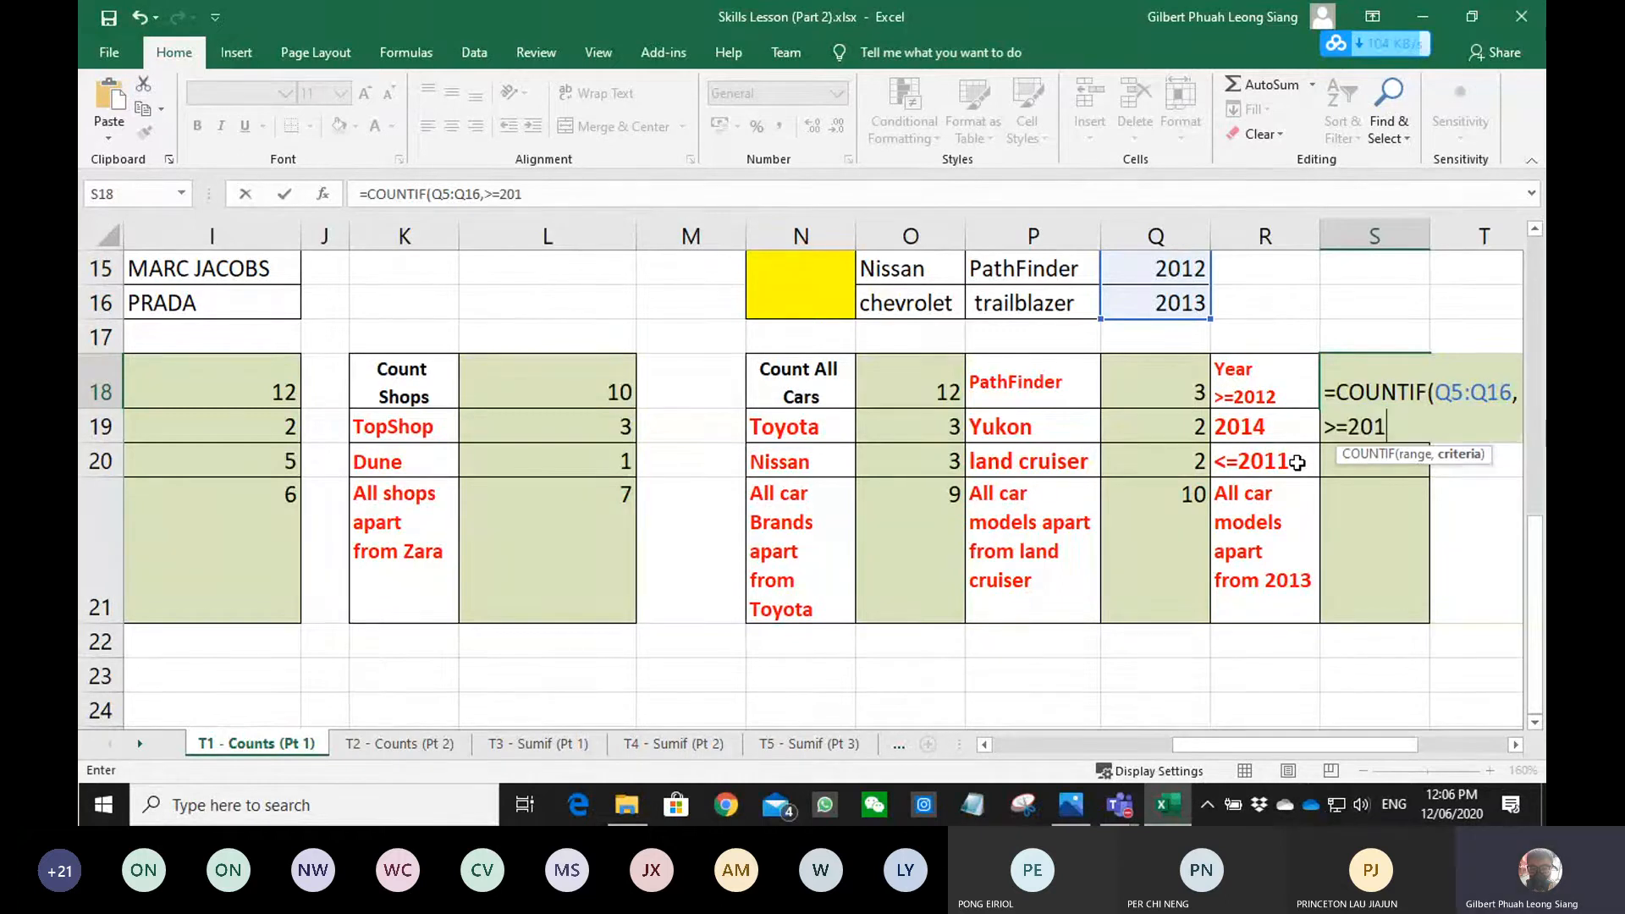
text(2)
key(F2)
text(")
key(Left)
key(Left)
key(Left)
key(Left)
key(Left)
key(Left)
key(Left)
text(")
key(Return)
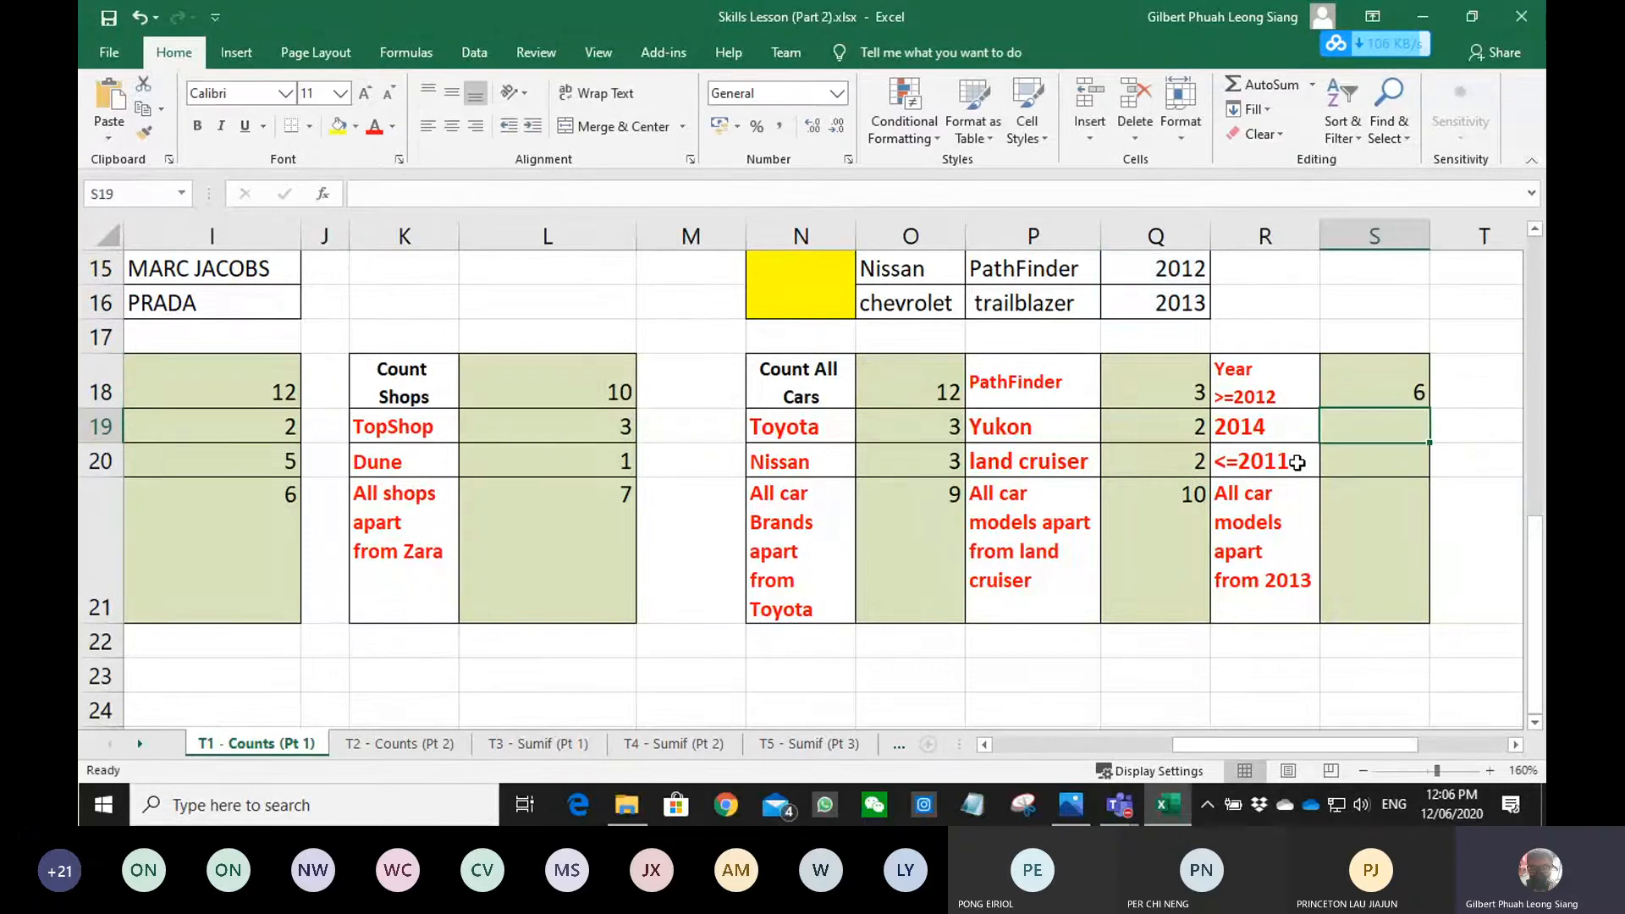
- Copy the COUNTIF formula text from S18 and paste it into S19
key(Up)
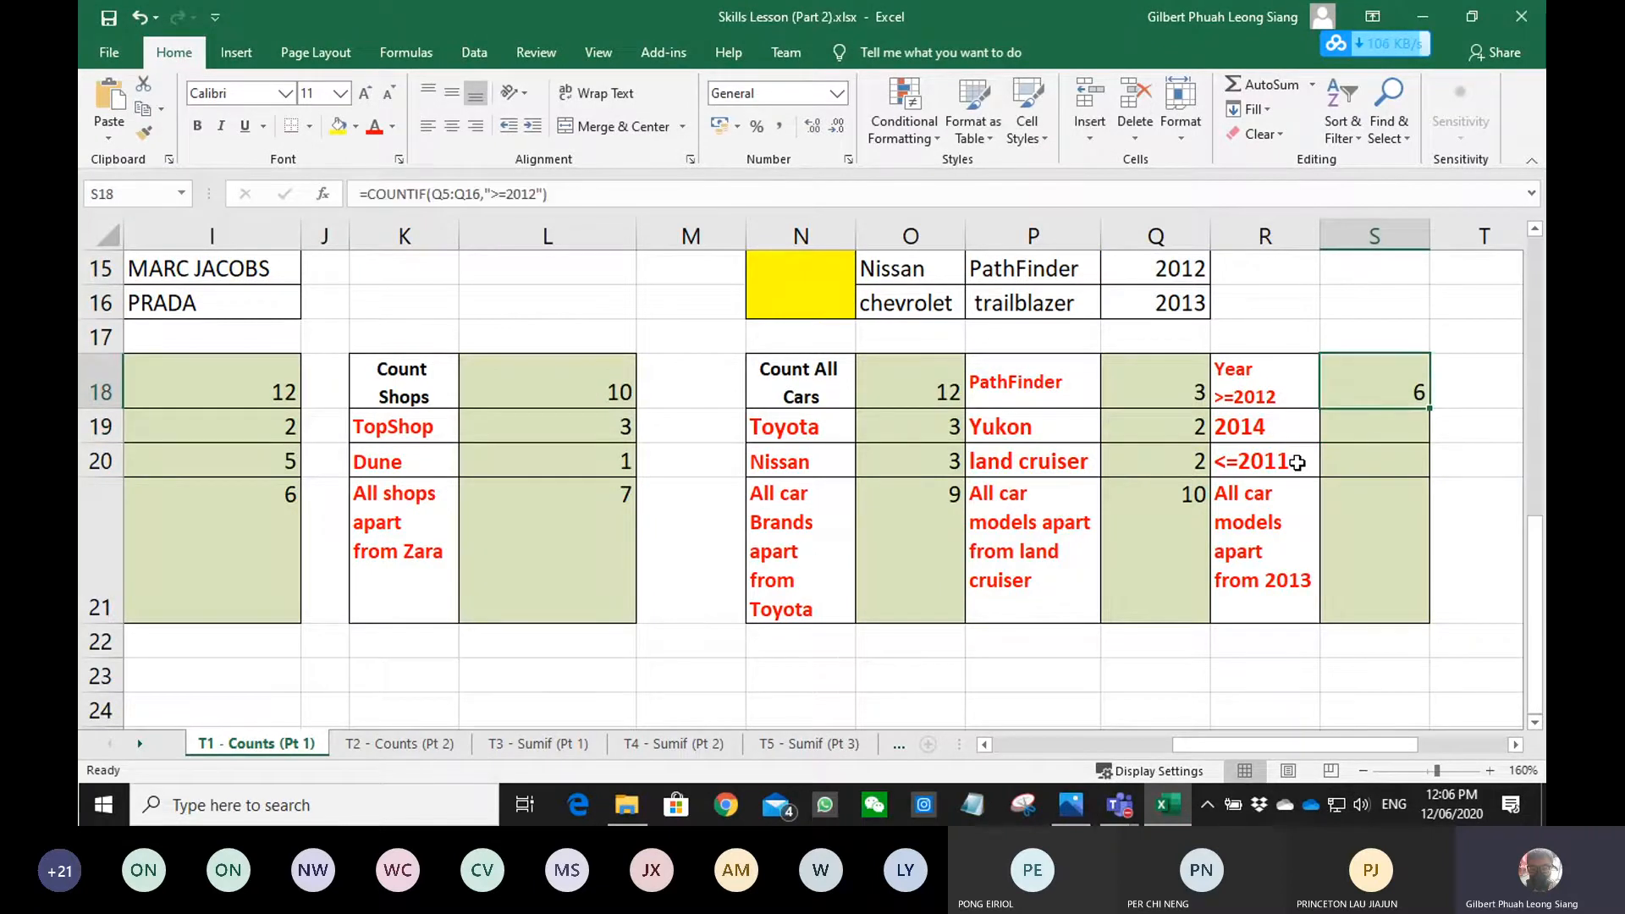
click(1513, 744)
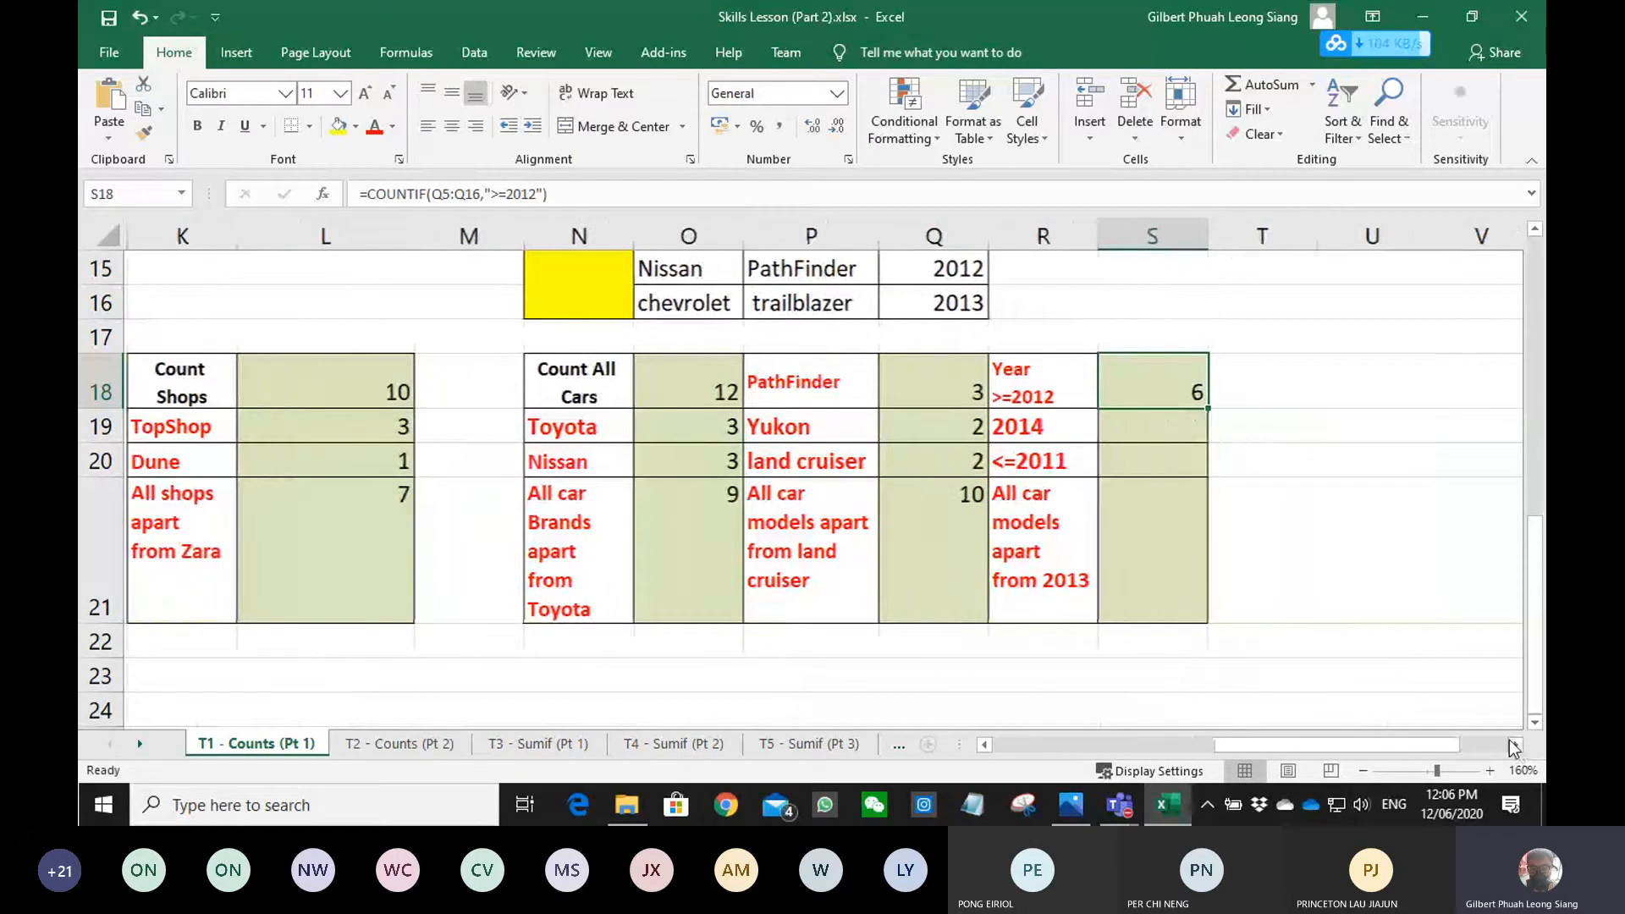
double_click(1156, 392)
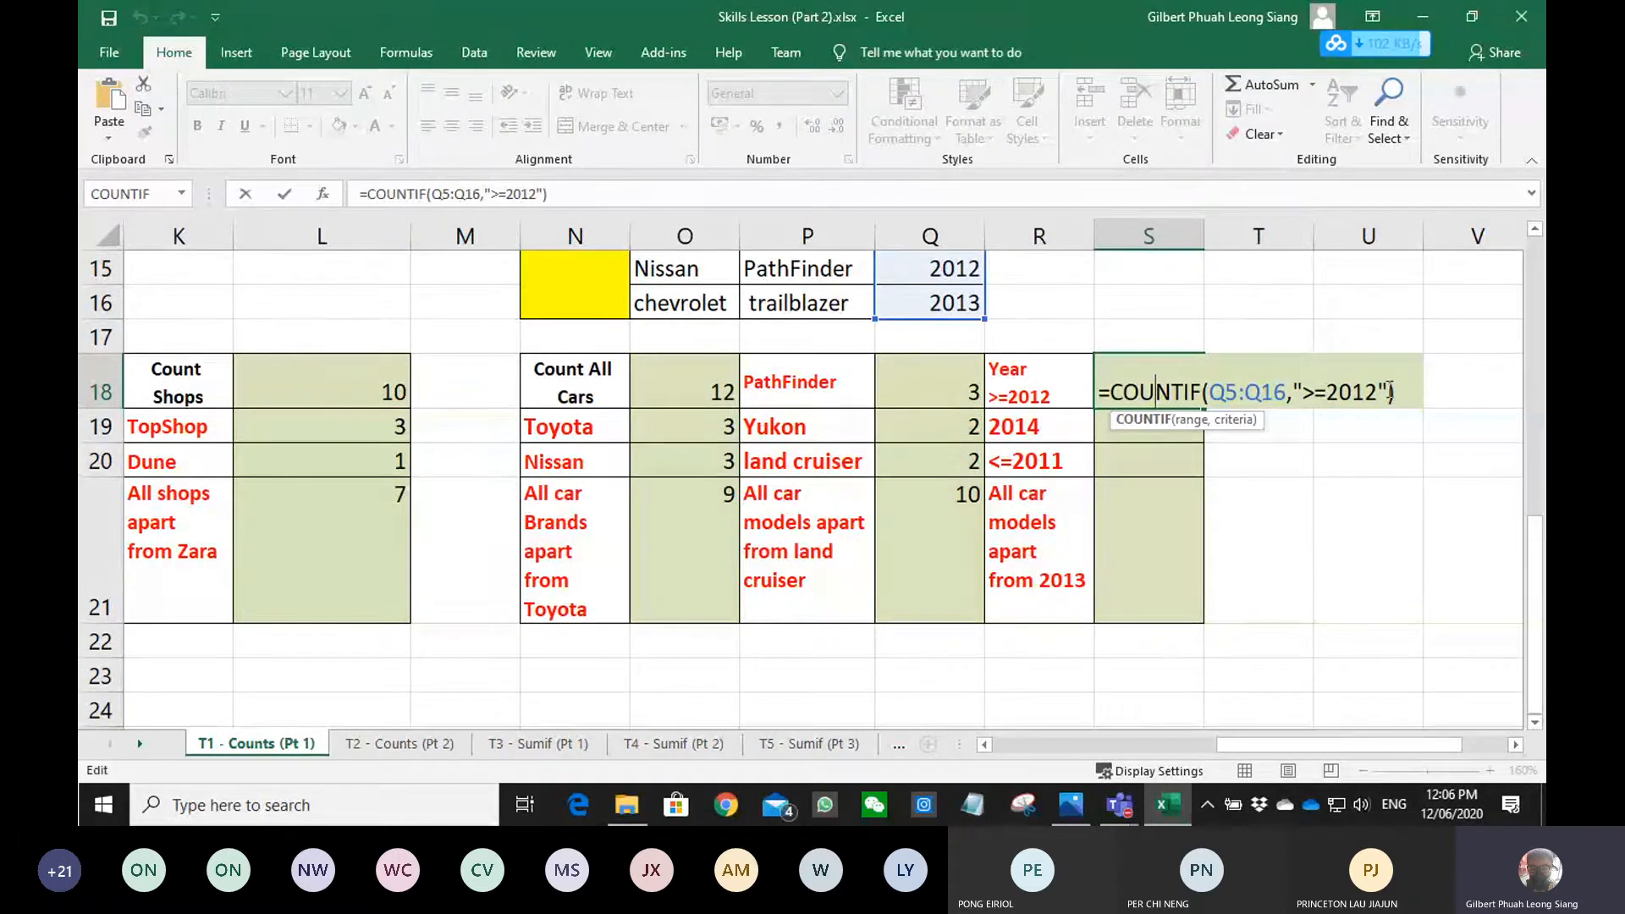
drag(1392, 391, 1079, 398)
key(ctrl+c)
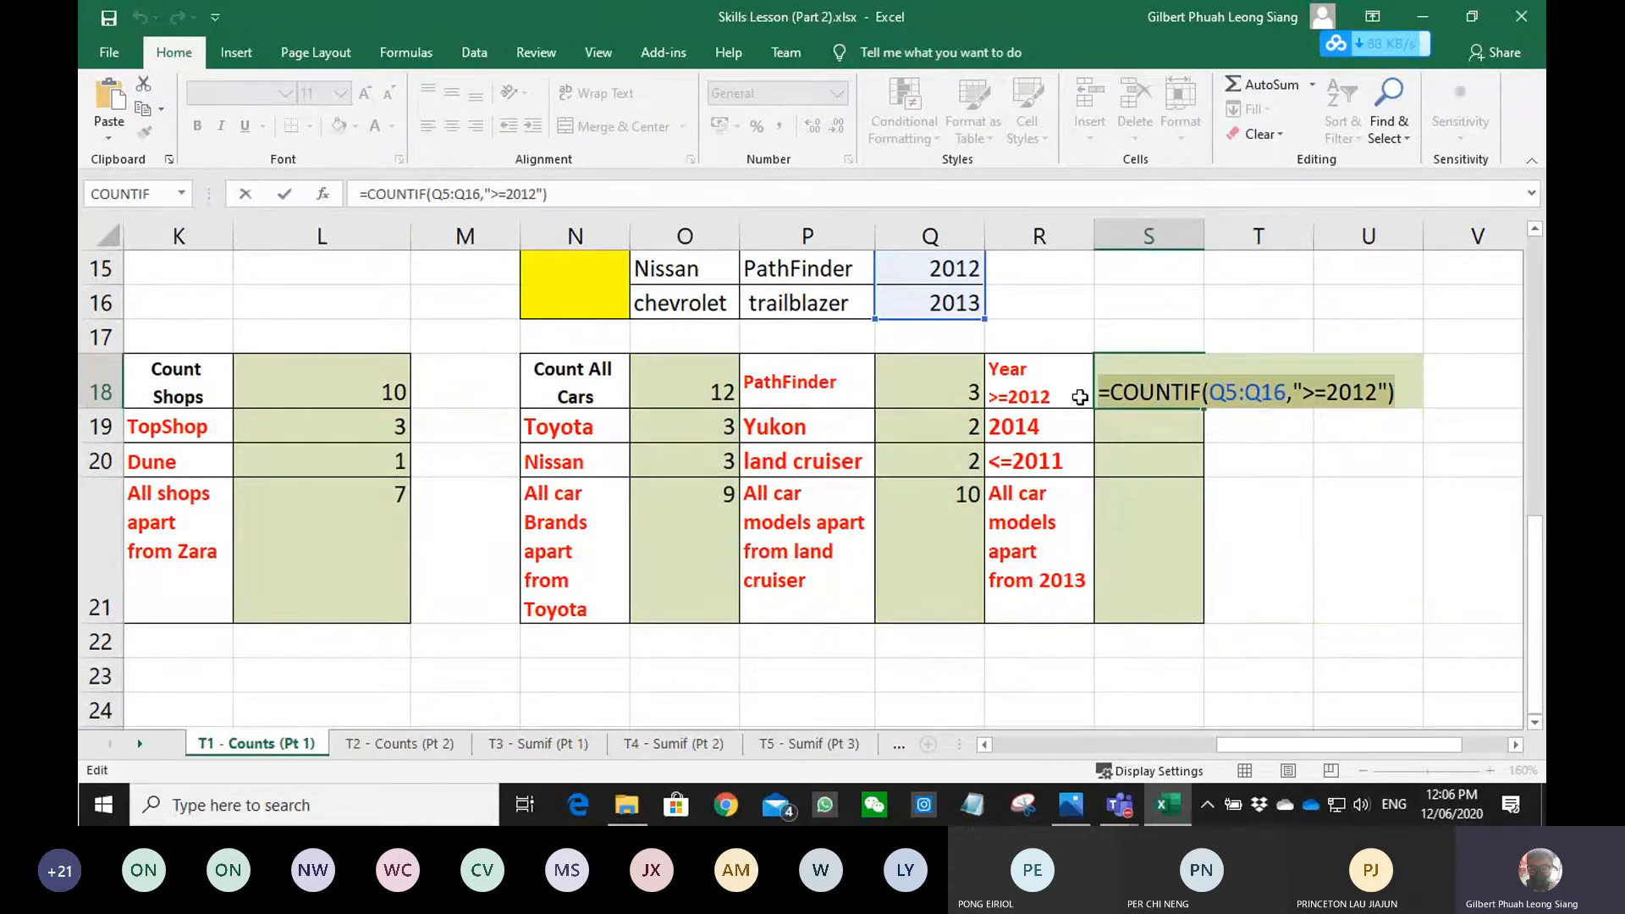
key(Return)
double_click(1131, 427)
key(ctrl+v)
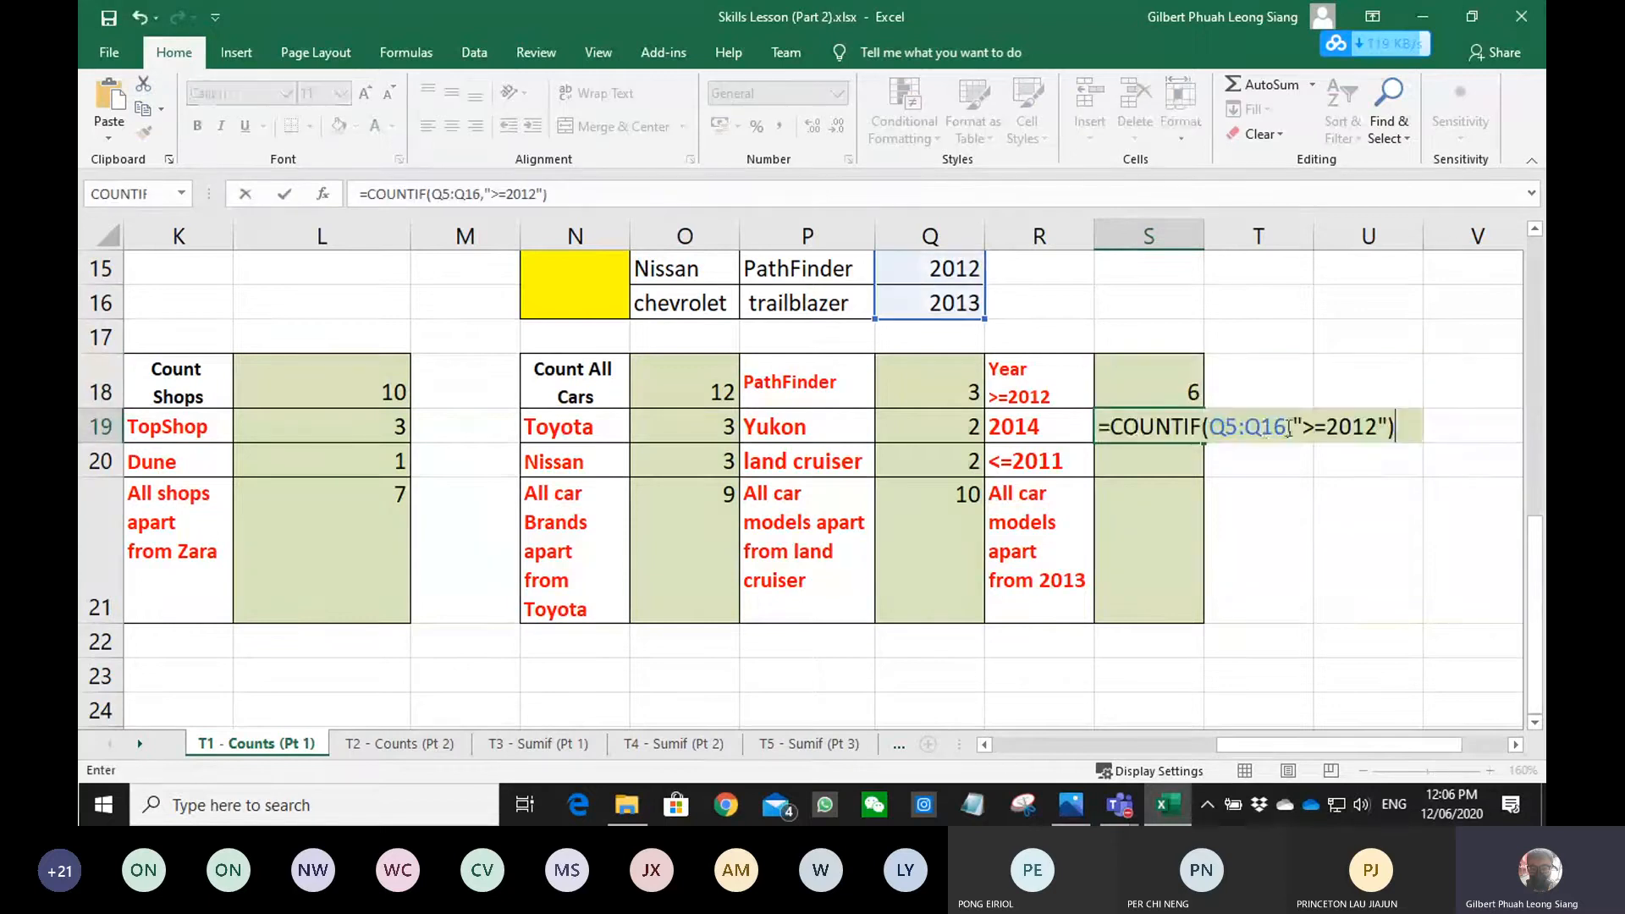
- Change the criterion in S19's COUNTIF formula to "2014" to count the 2014 cars
click(1327, 428)
key(BackSpace)
key(BackSpace)
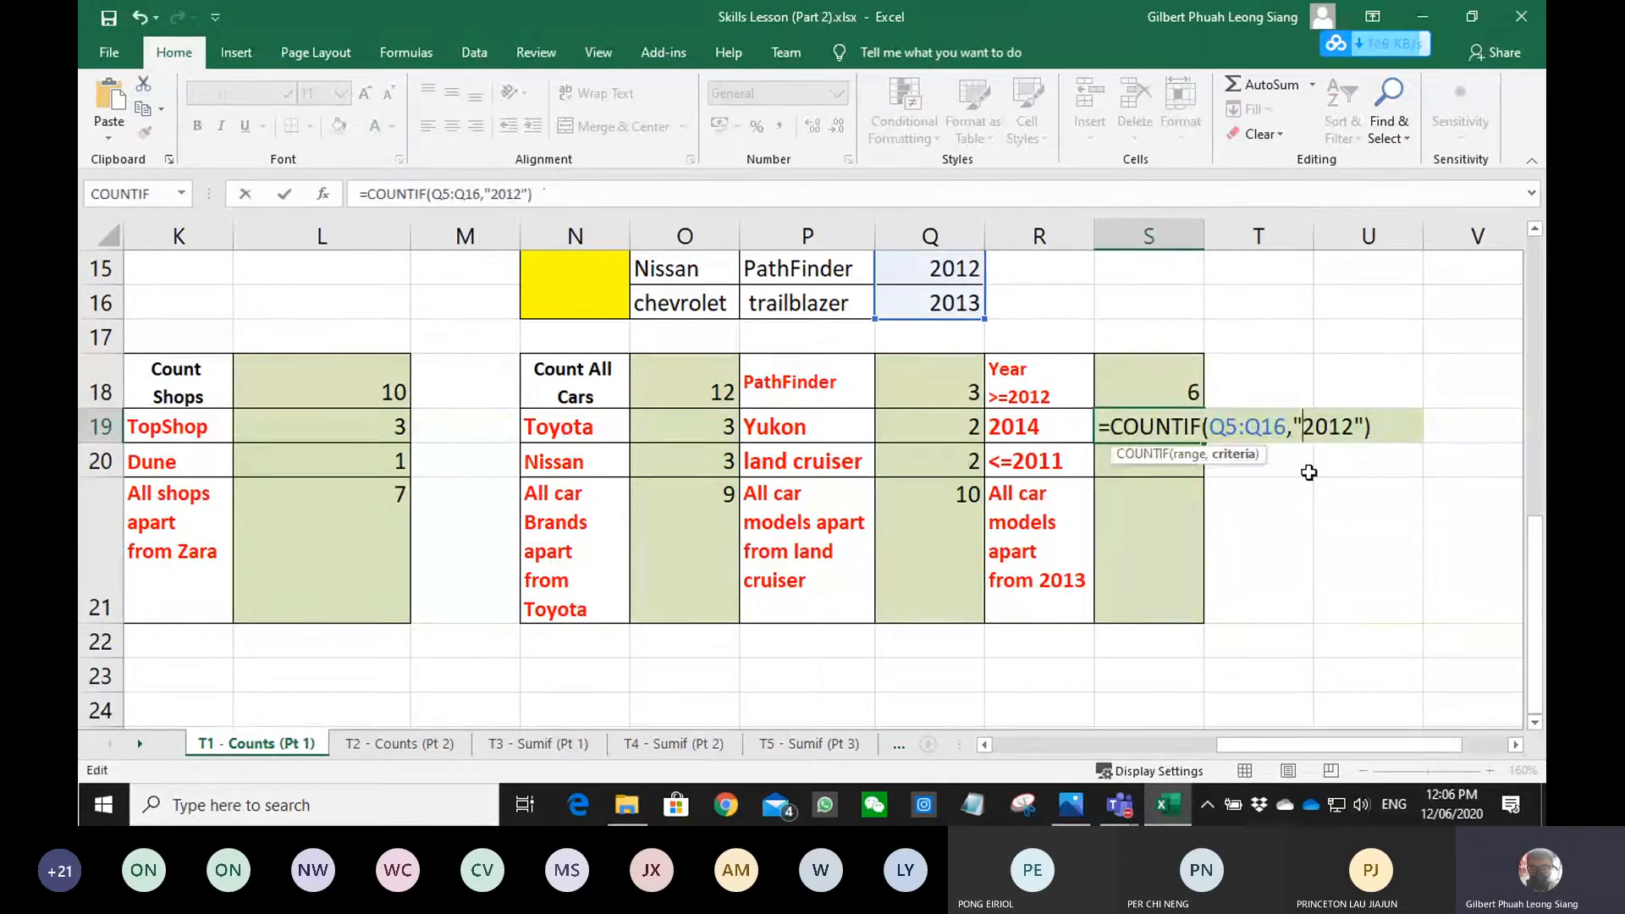
key(Right)
key(Right)
key(Right)
key(Delete)
text(4)
key(Return)
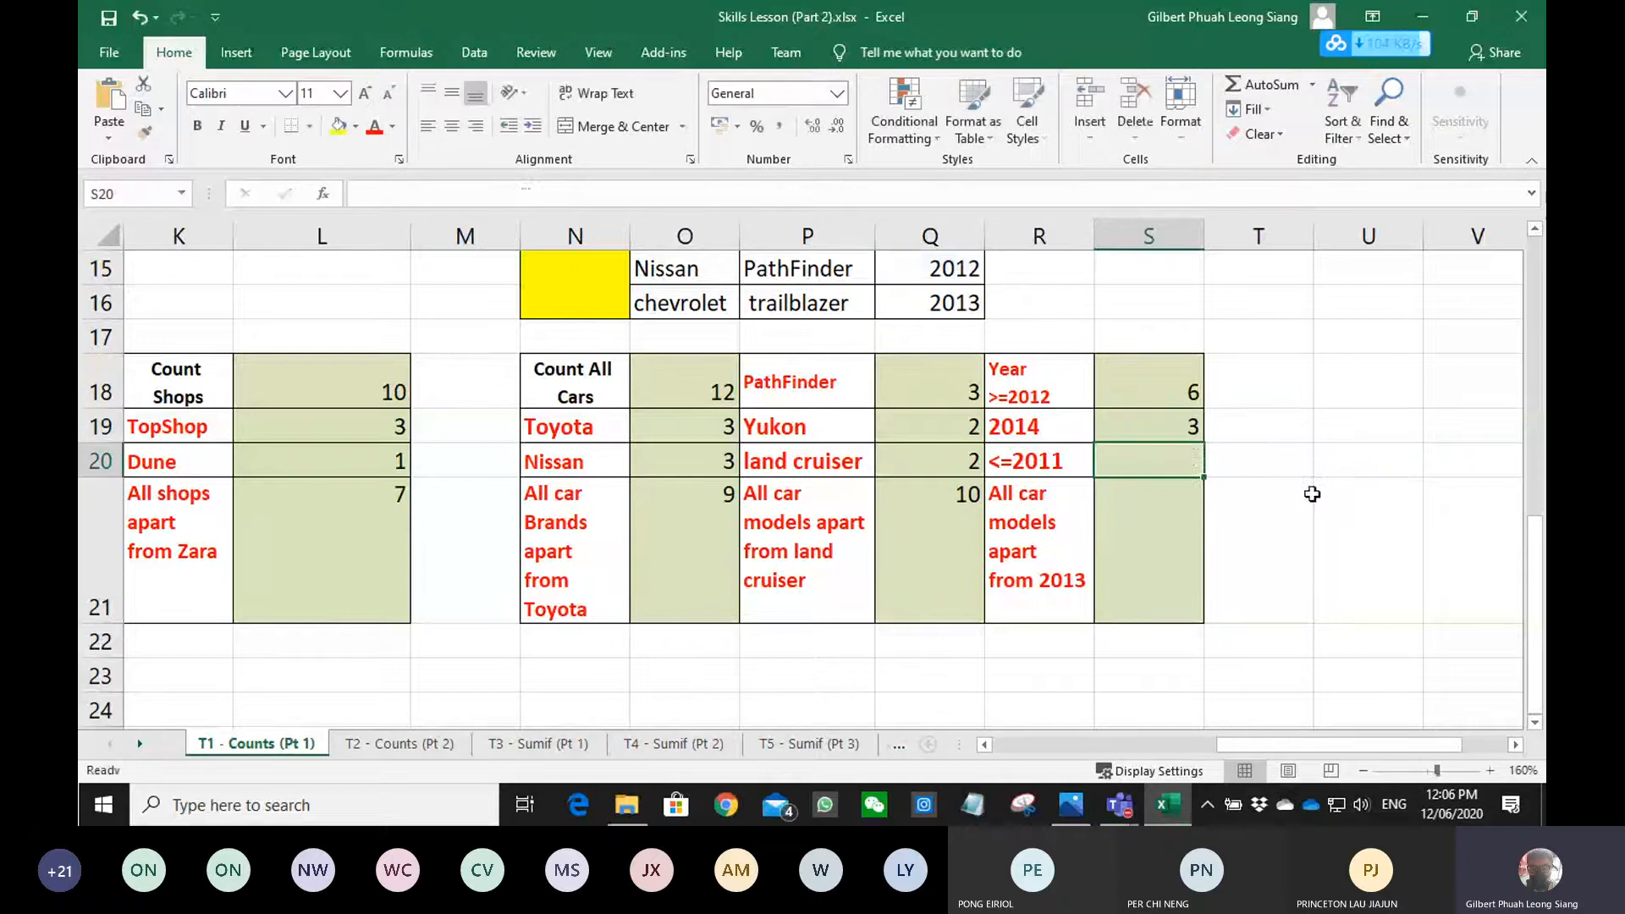
- Count the cars from 2011 or earlier in S20 by reusing the S18 COUNTIF formula with the criterion "<=2011"
double_click(1189, 457)
key(ctrl+v)
drag(1300, 462, 1326, 464)
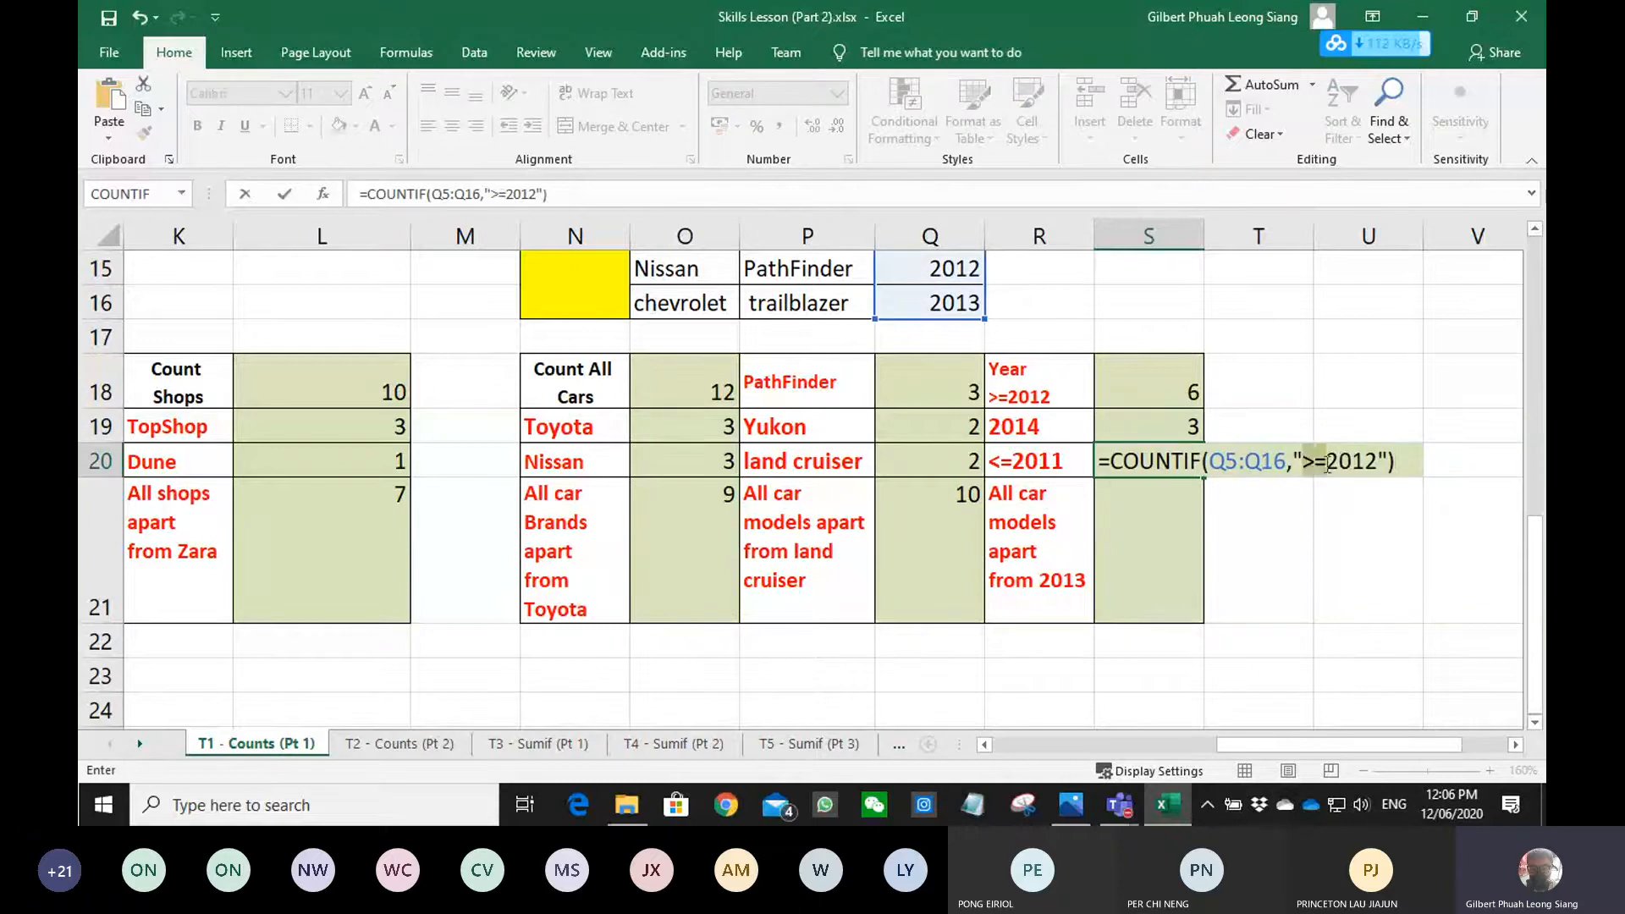
text(<=)
key(Right)
key(Right)
key(Right)
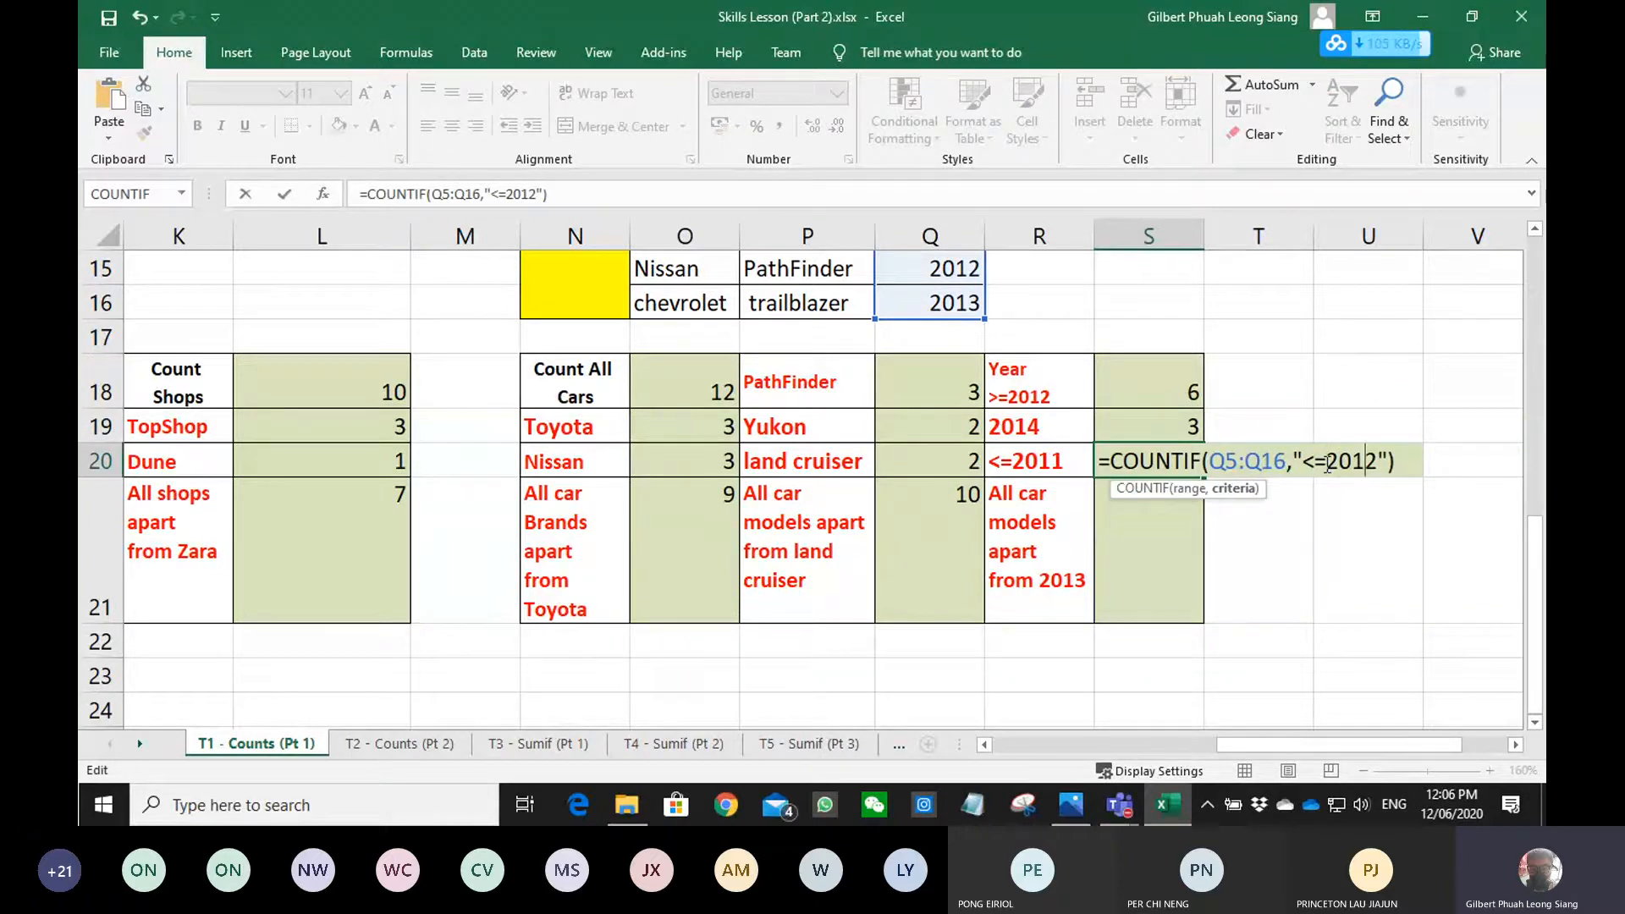
key(Delete)
text(1)
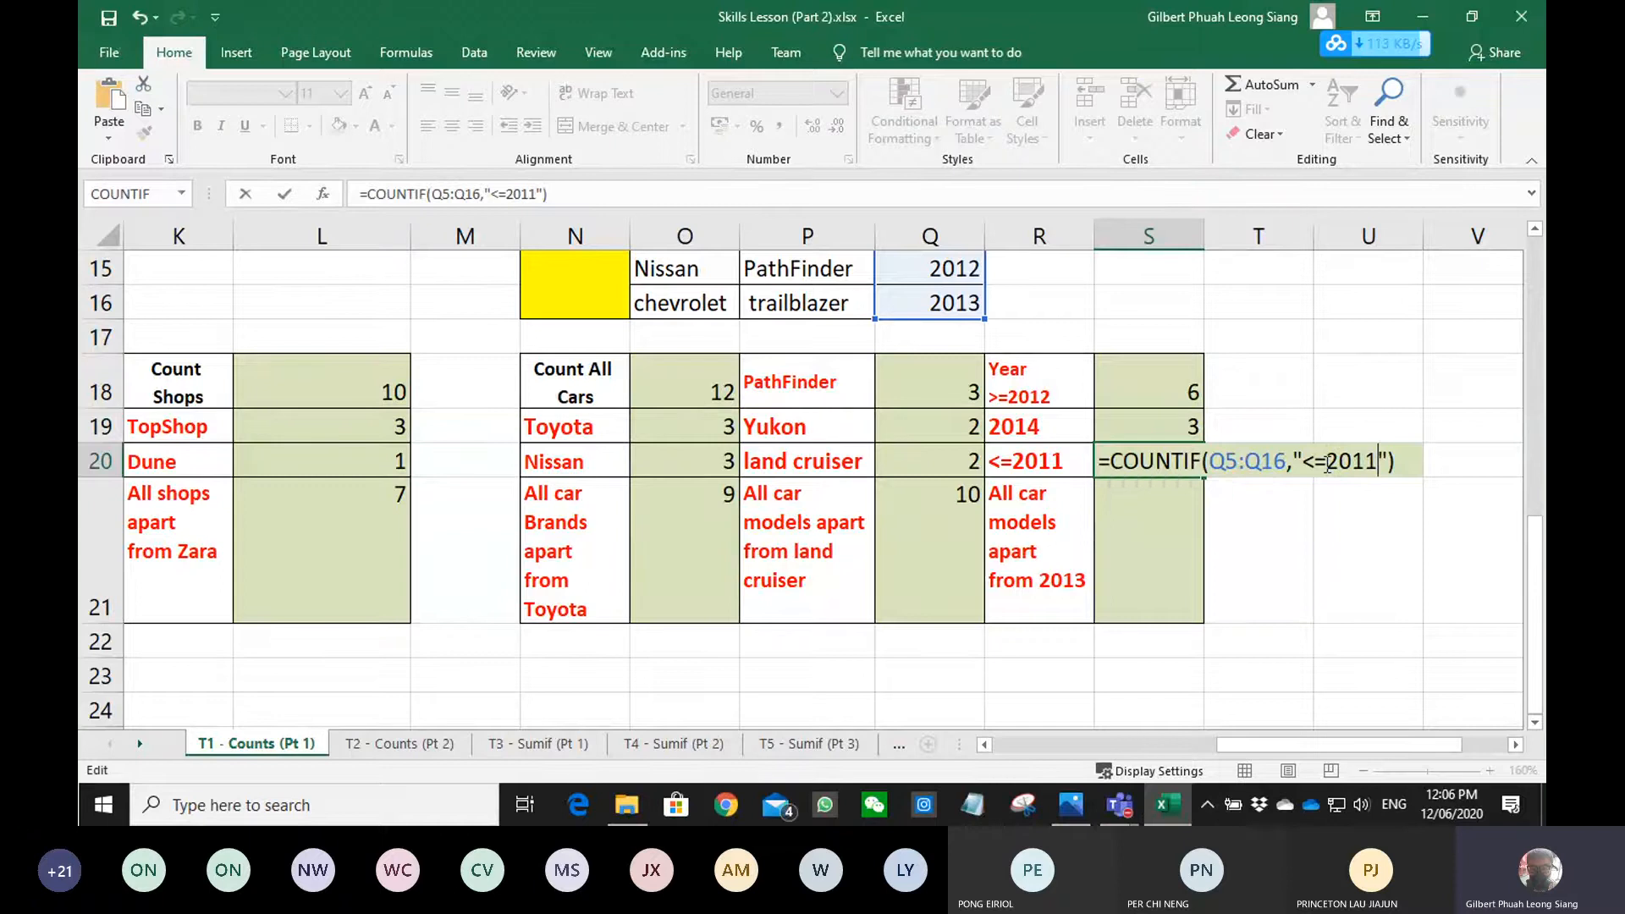
key(Return)
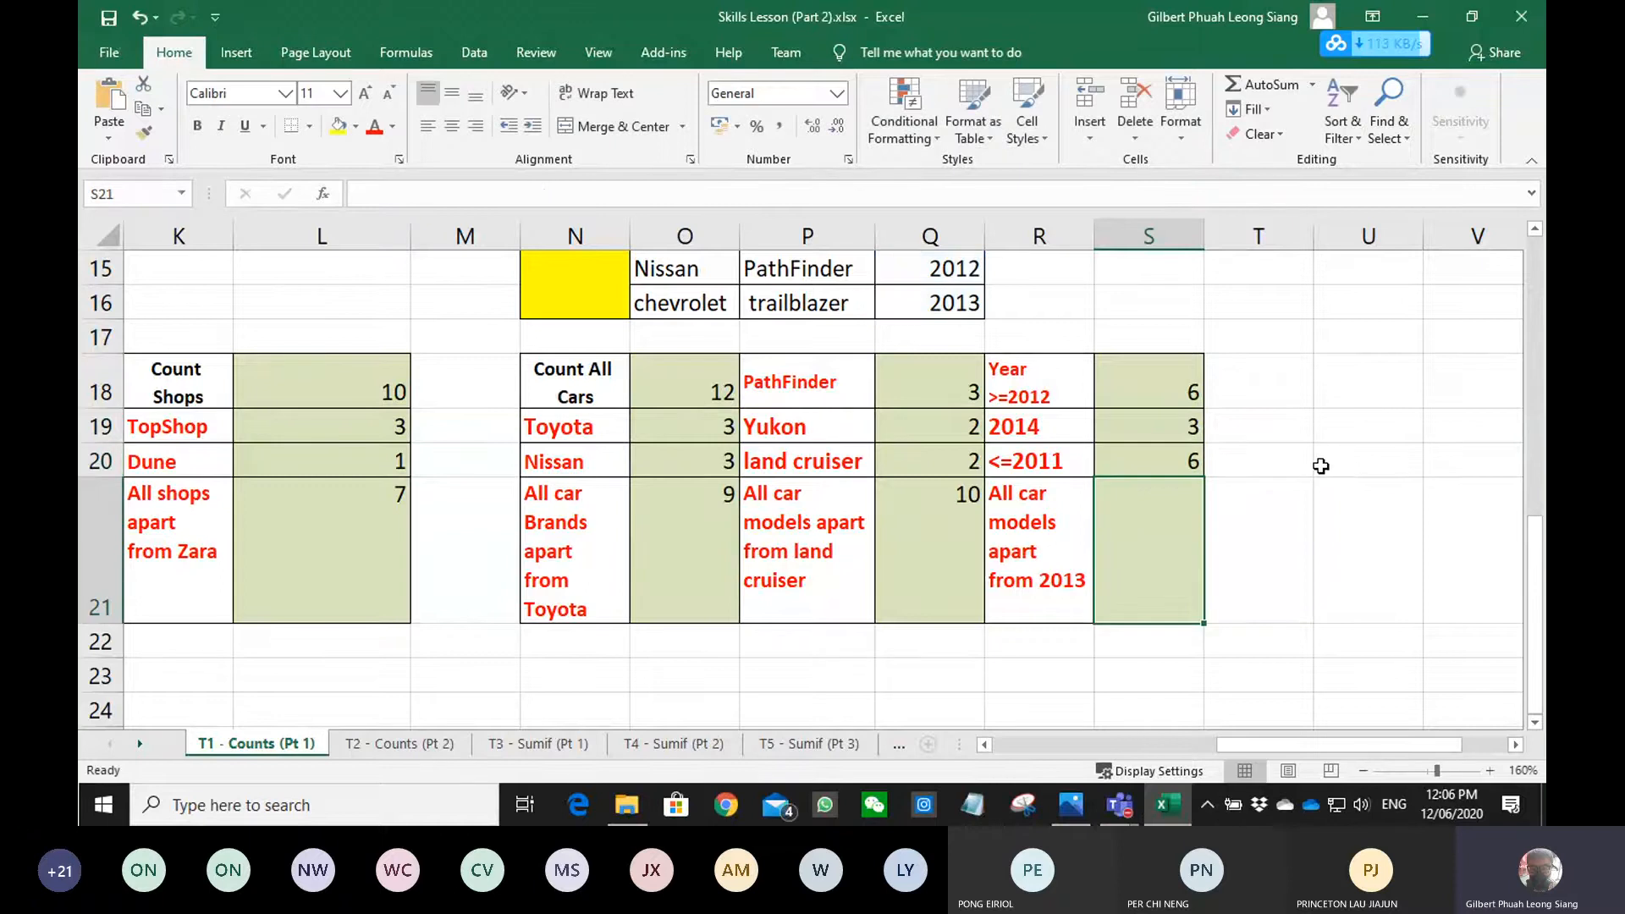
- Count the cars not from 2013 in S21 by reusing the S18 COUNTIF formula with the criterion "<>2013"
double_click(1180, 495)
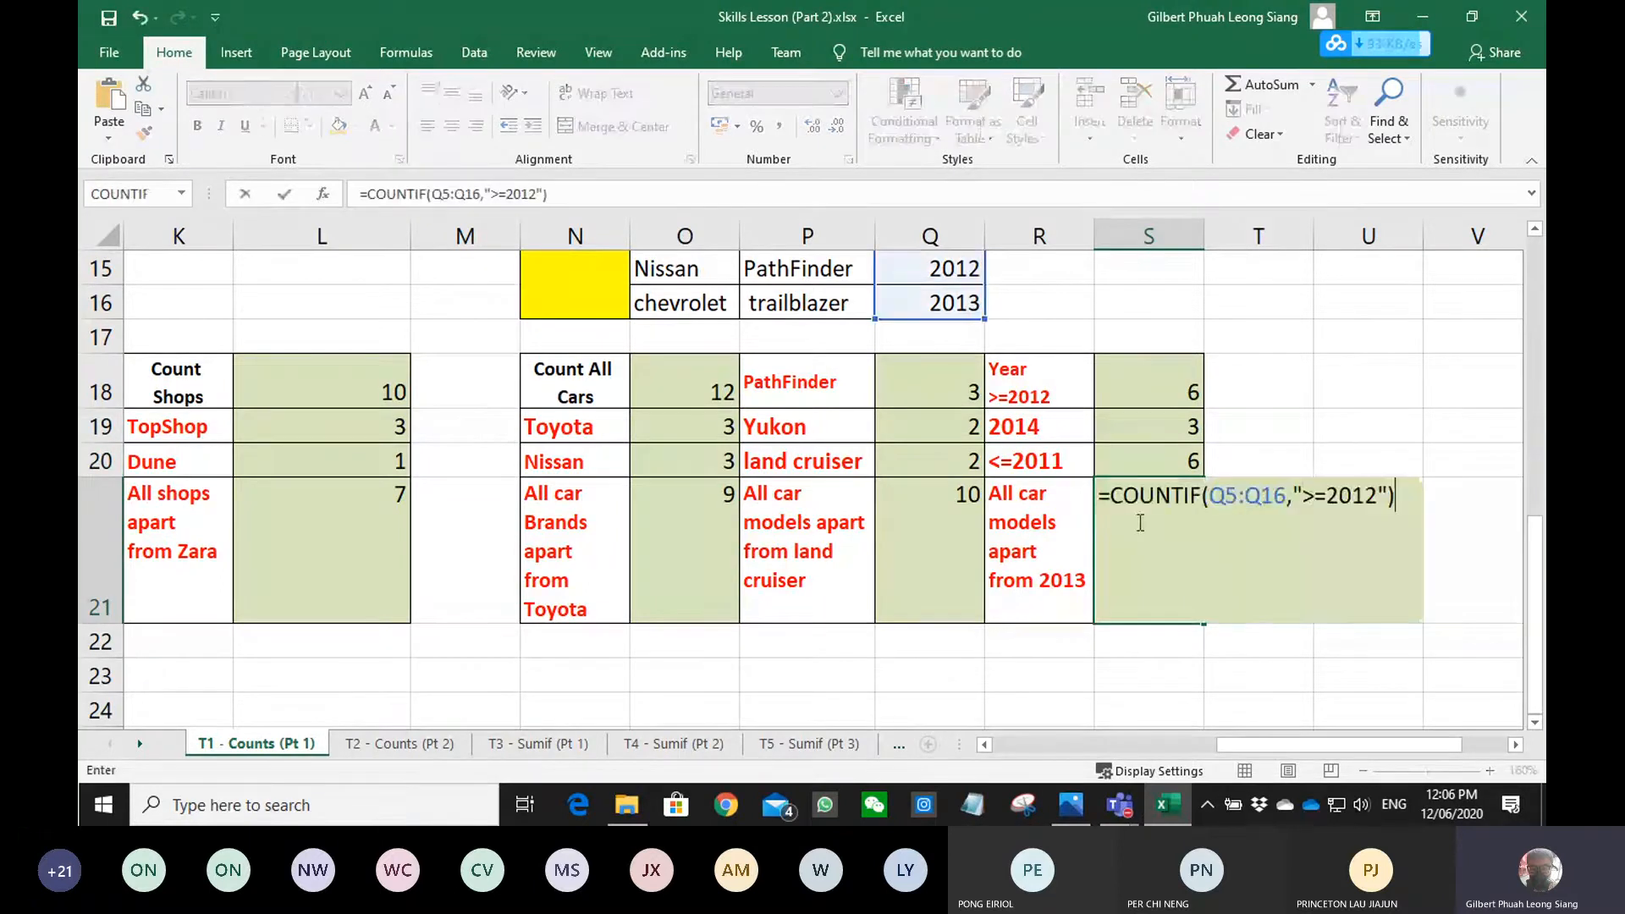
key(ctrl+v)
click(1313, 497)
key(BackSpace)
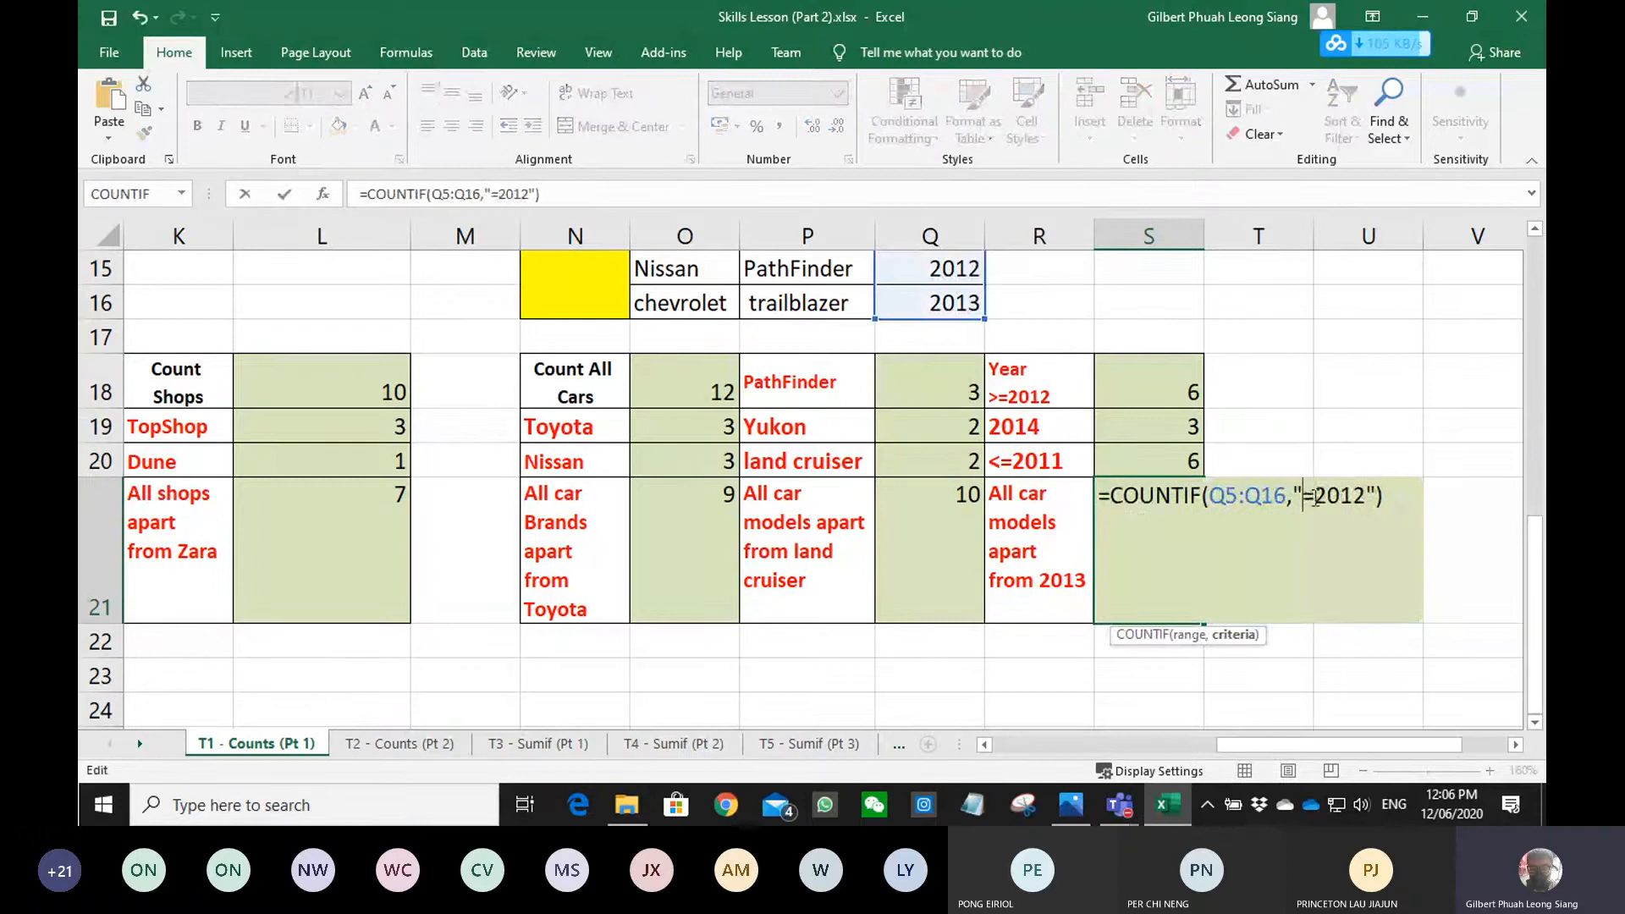
text(<>)
key(Delete)
key(Right)
key(Right)
key(Right)
key(Right)
key(BackSpace)
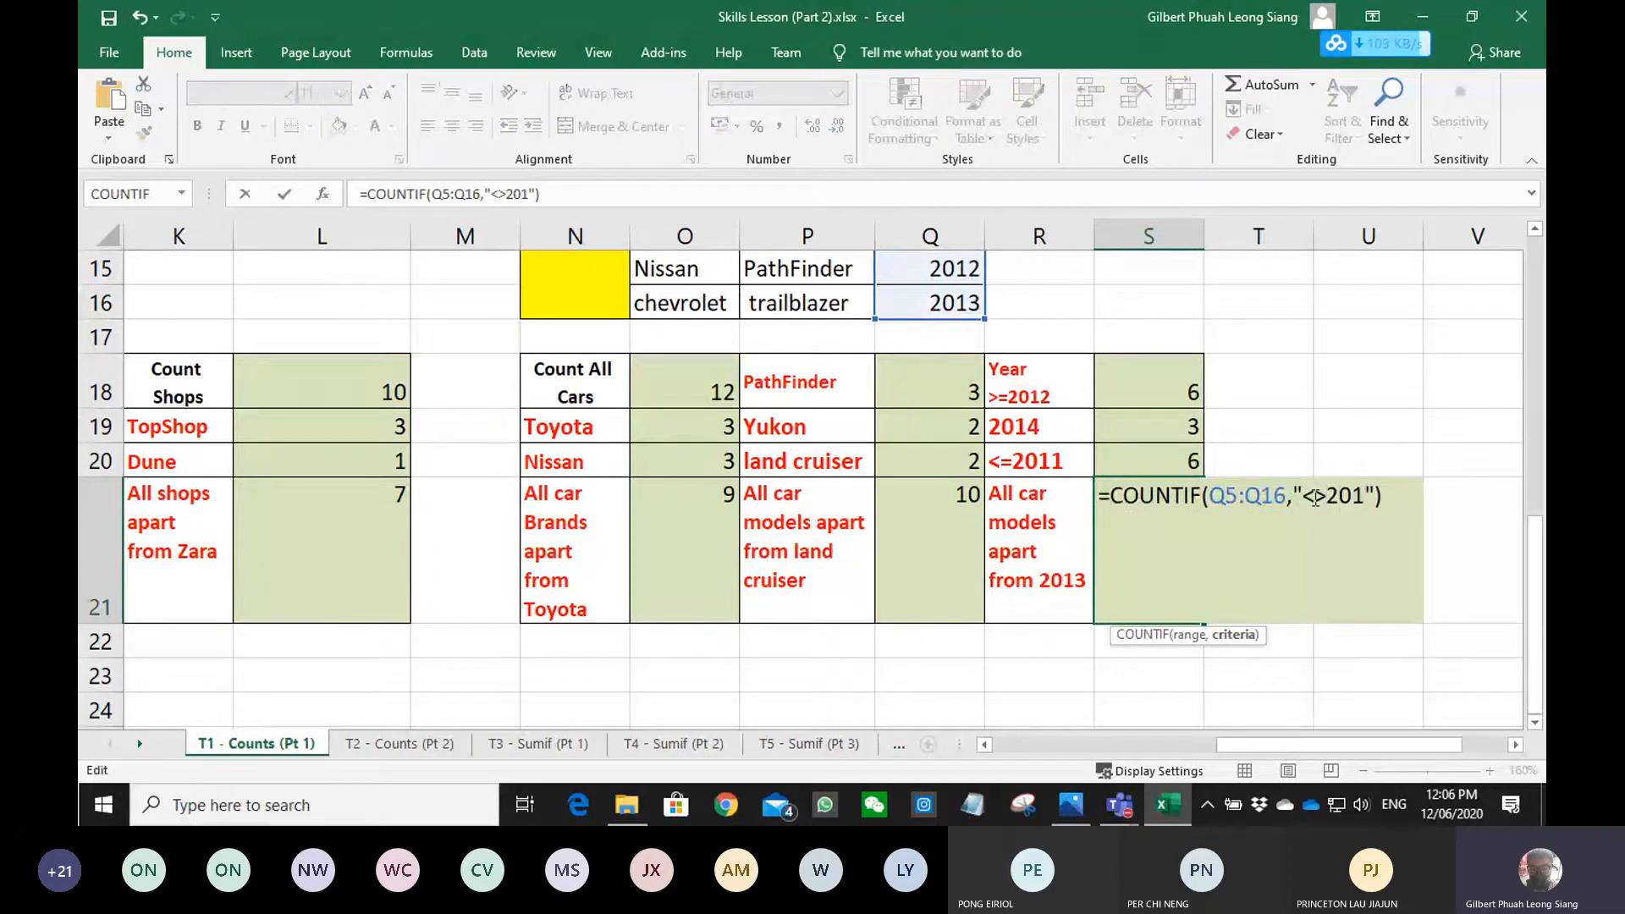
text(3)
key(Return)
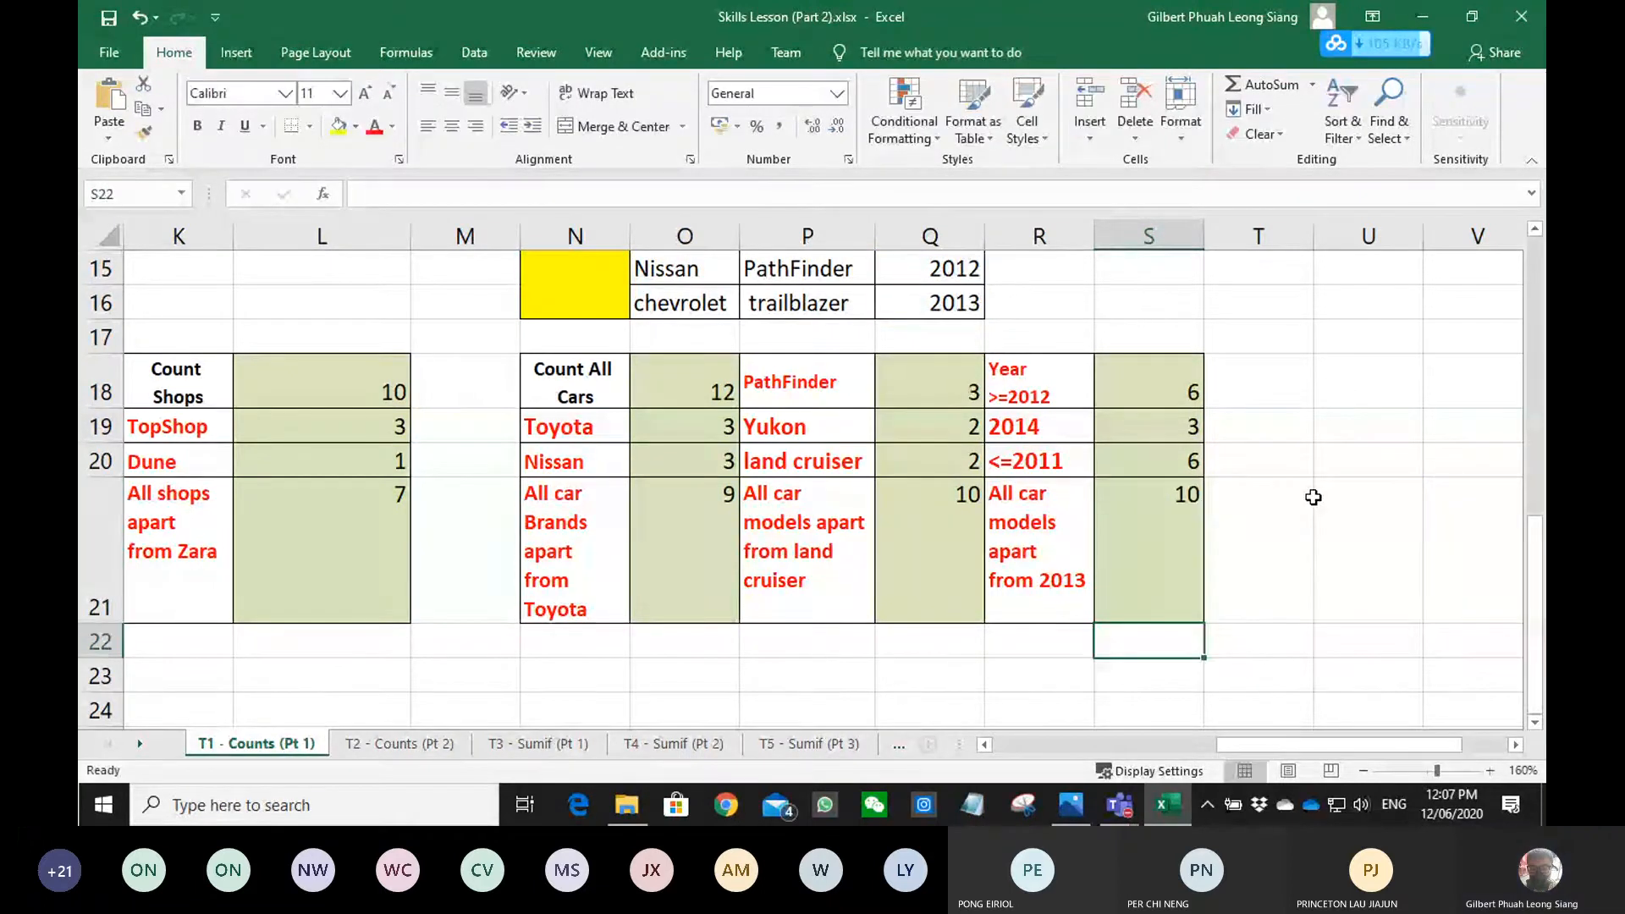
click(1310, 497)
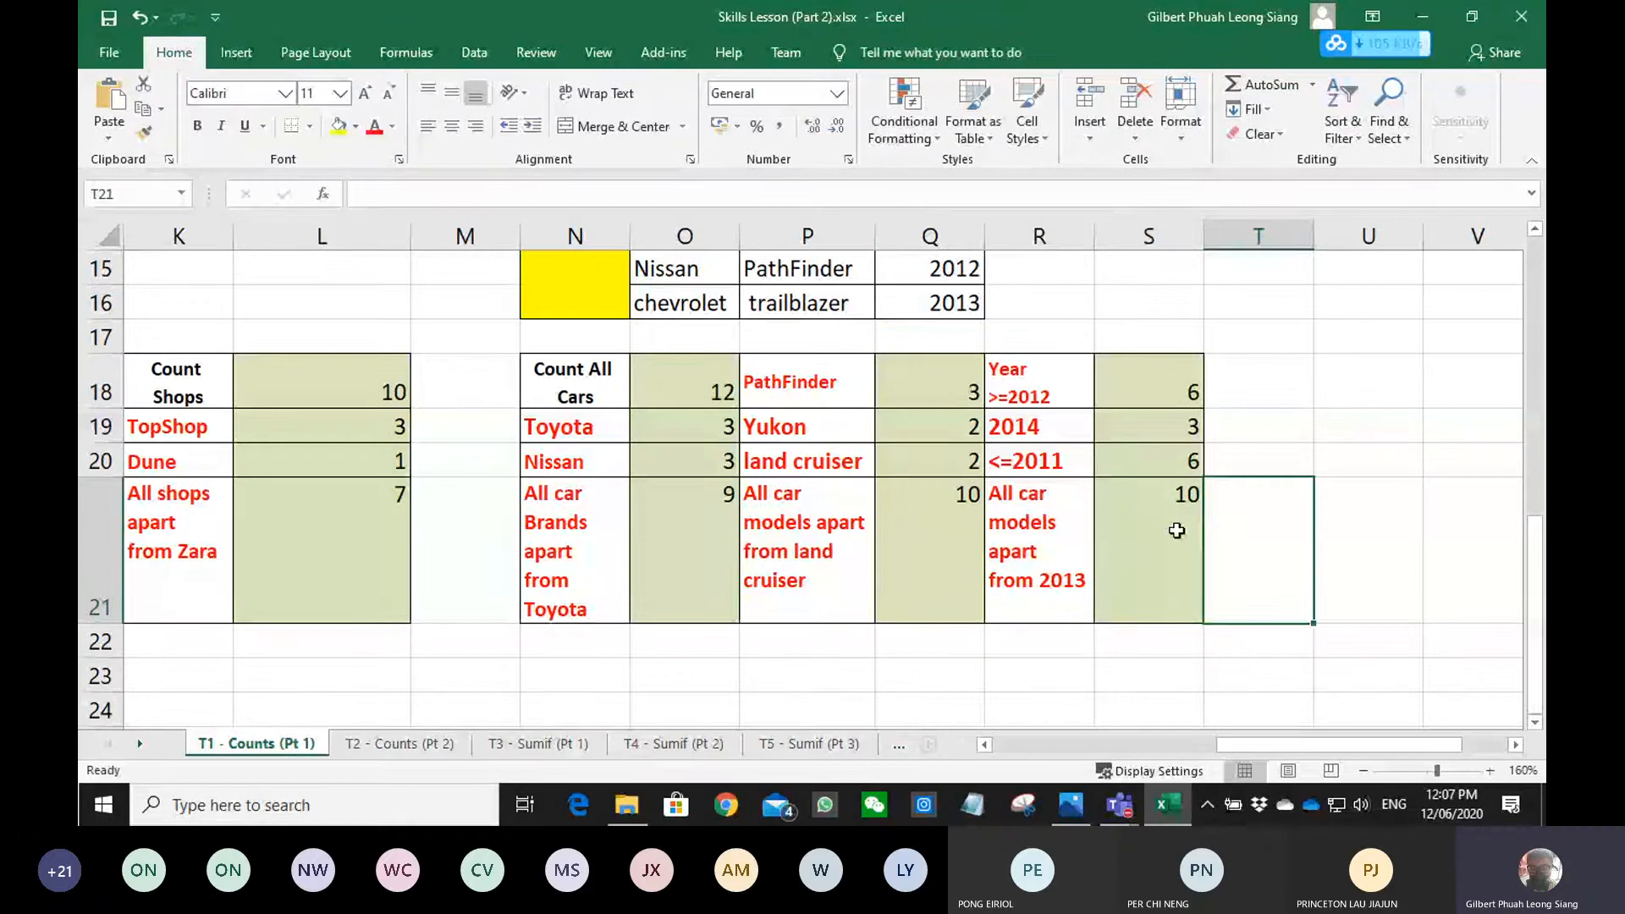
- Review the S21 formula and the completed T1 sheet, and examine the tables and count cells on the T2 - Counts (Pt 2) sheet
click(1176, 531)
click(1130, 748)
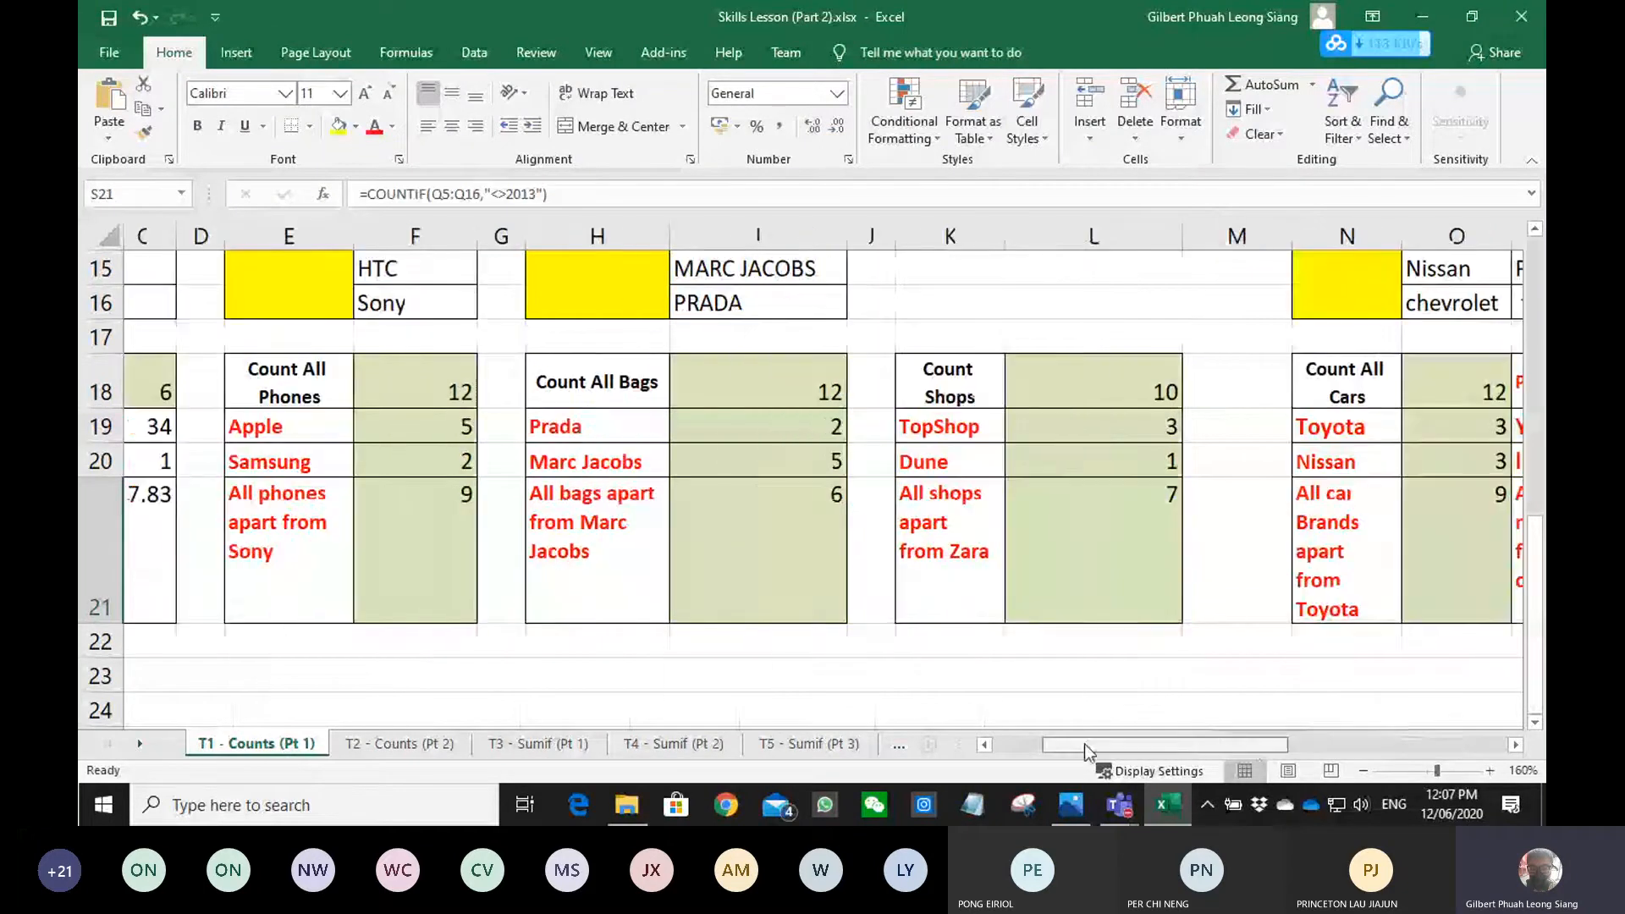
scroll(642, 508, up, 5)
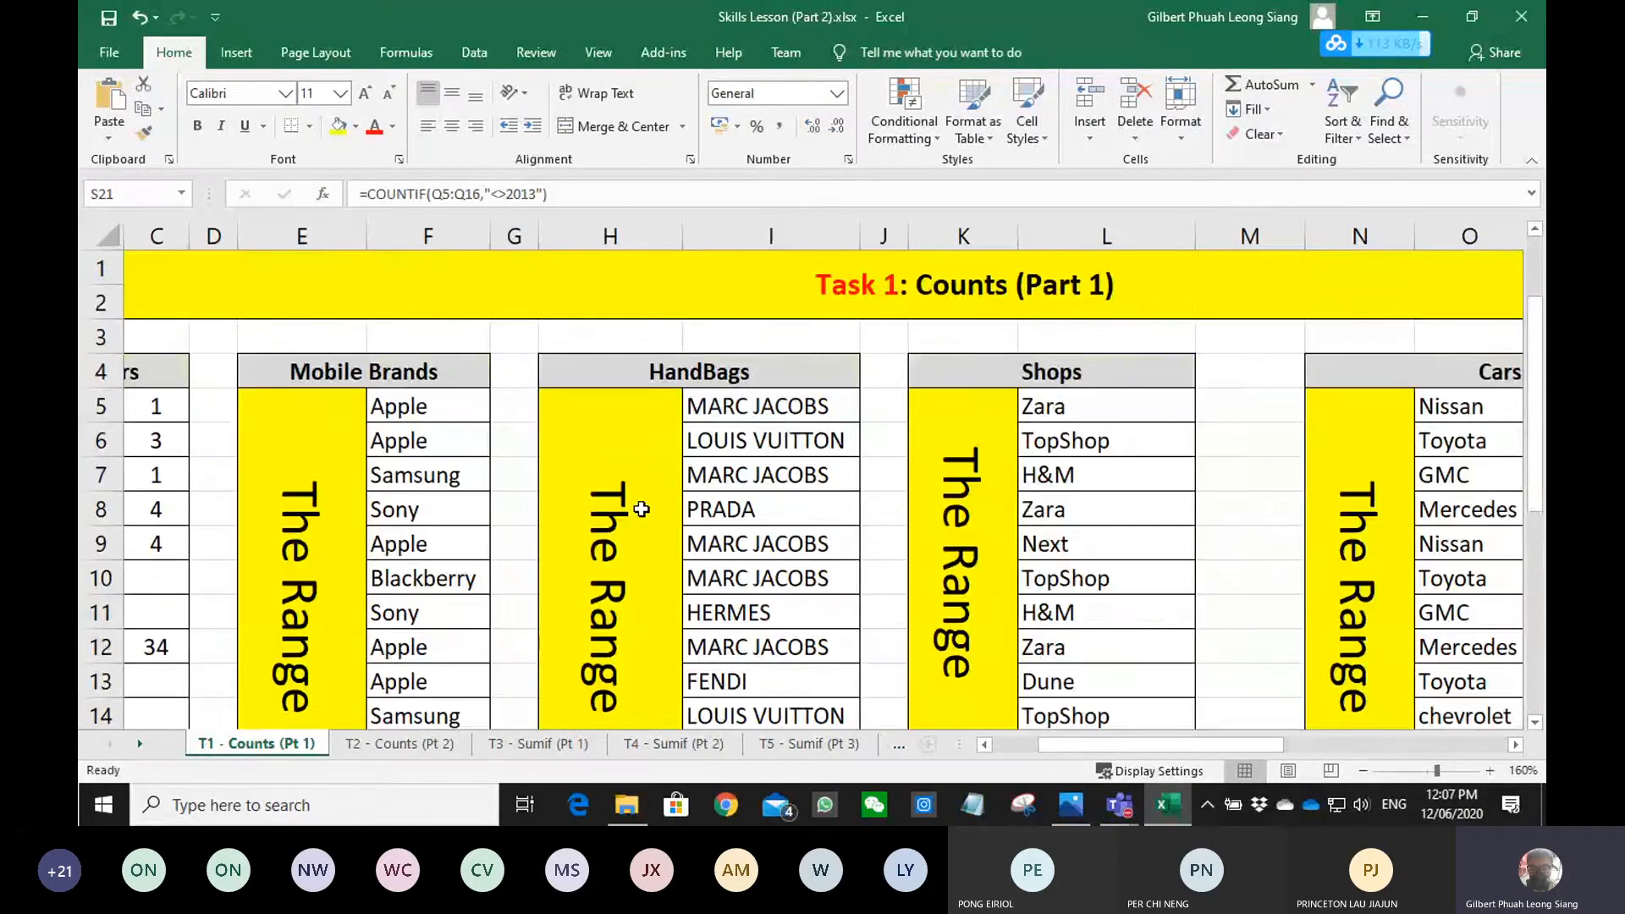
scroll(642, 508, down, 2)
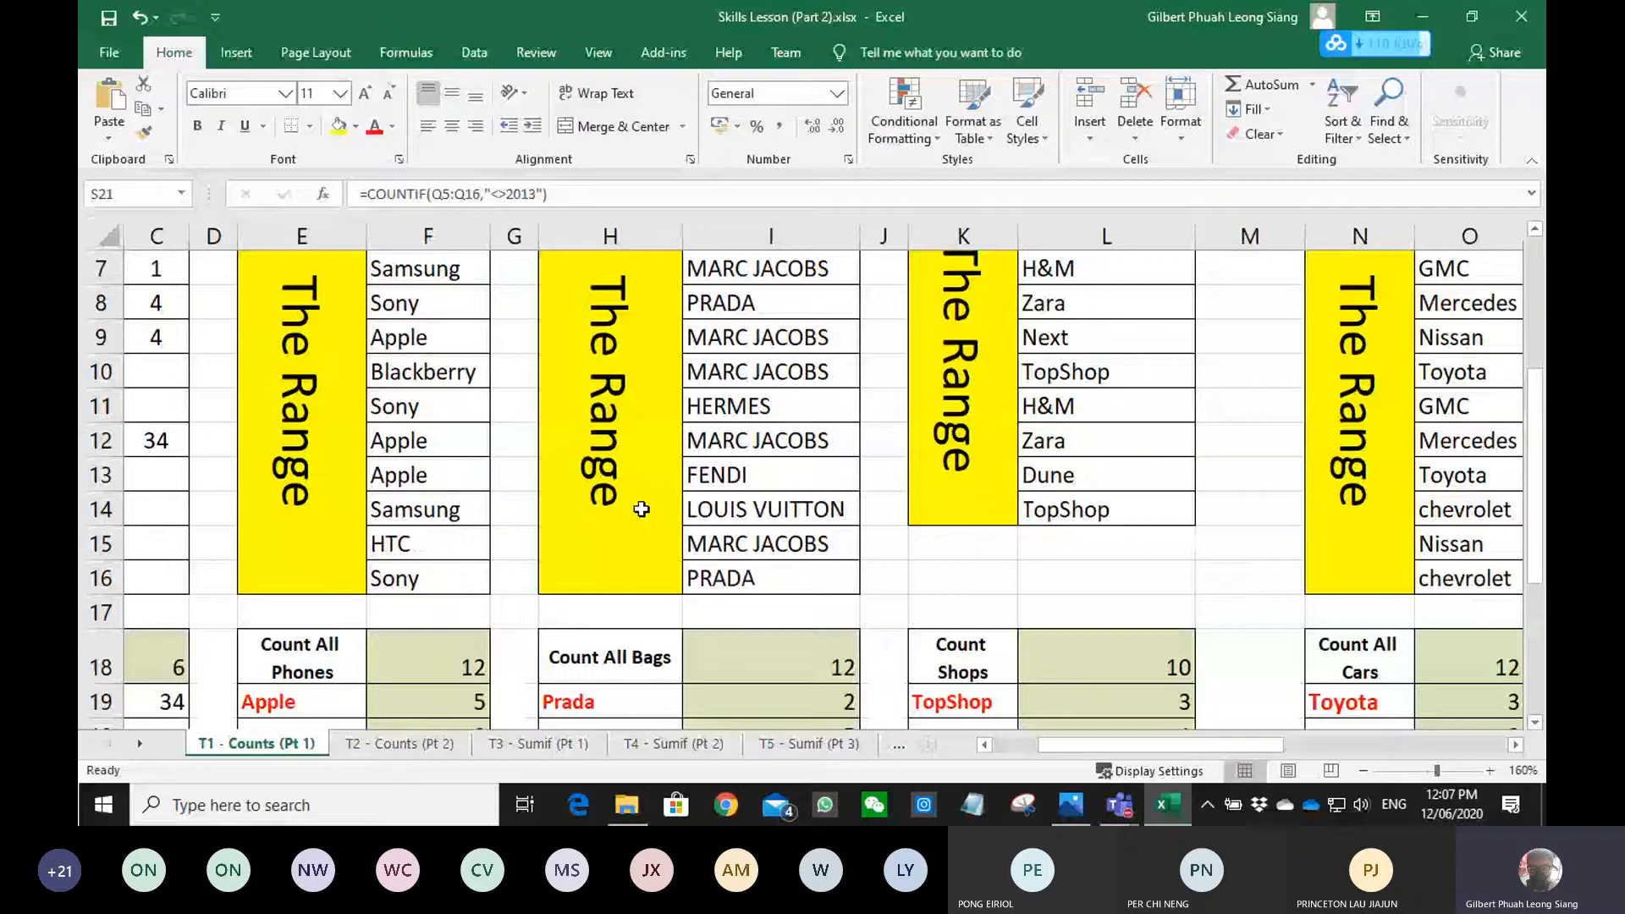
scroll(641, 508, down, 5)
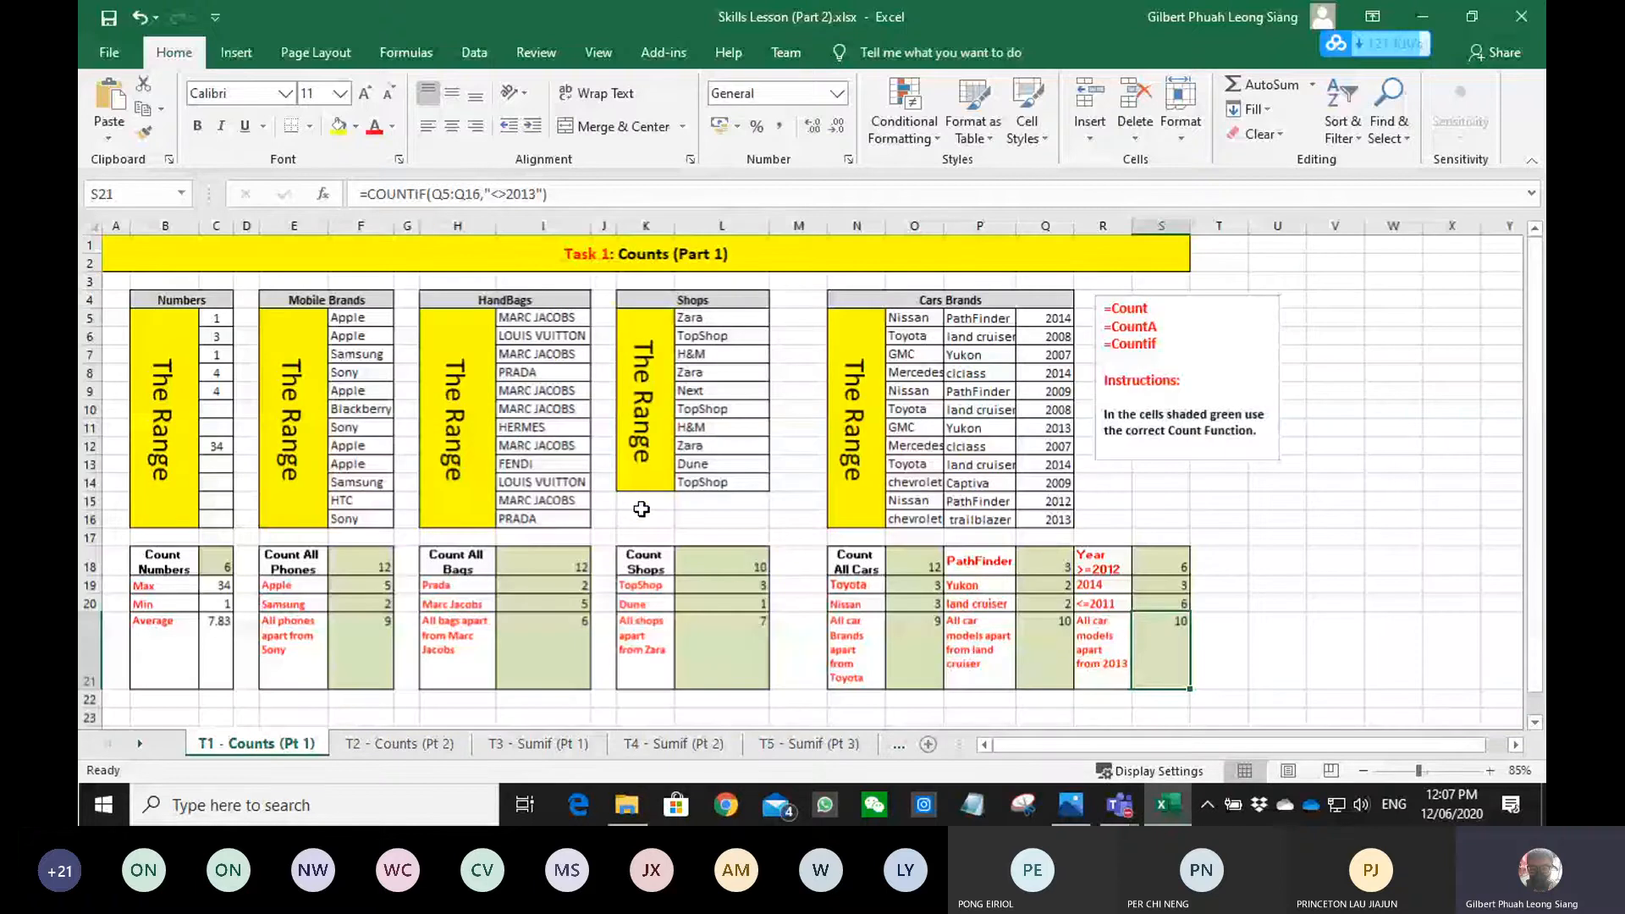
click(410, 747)
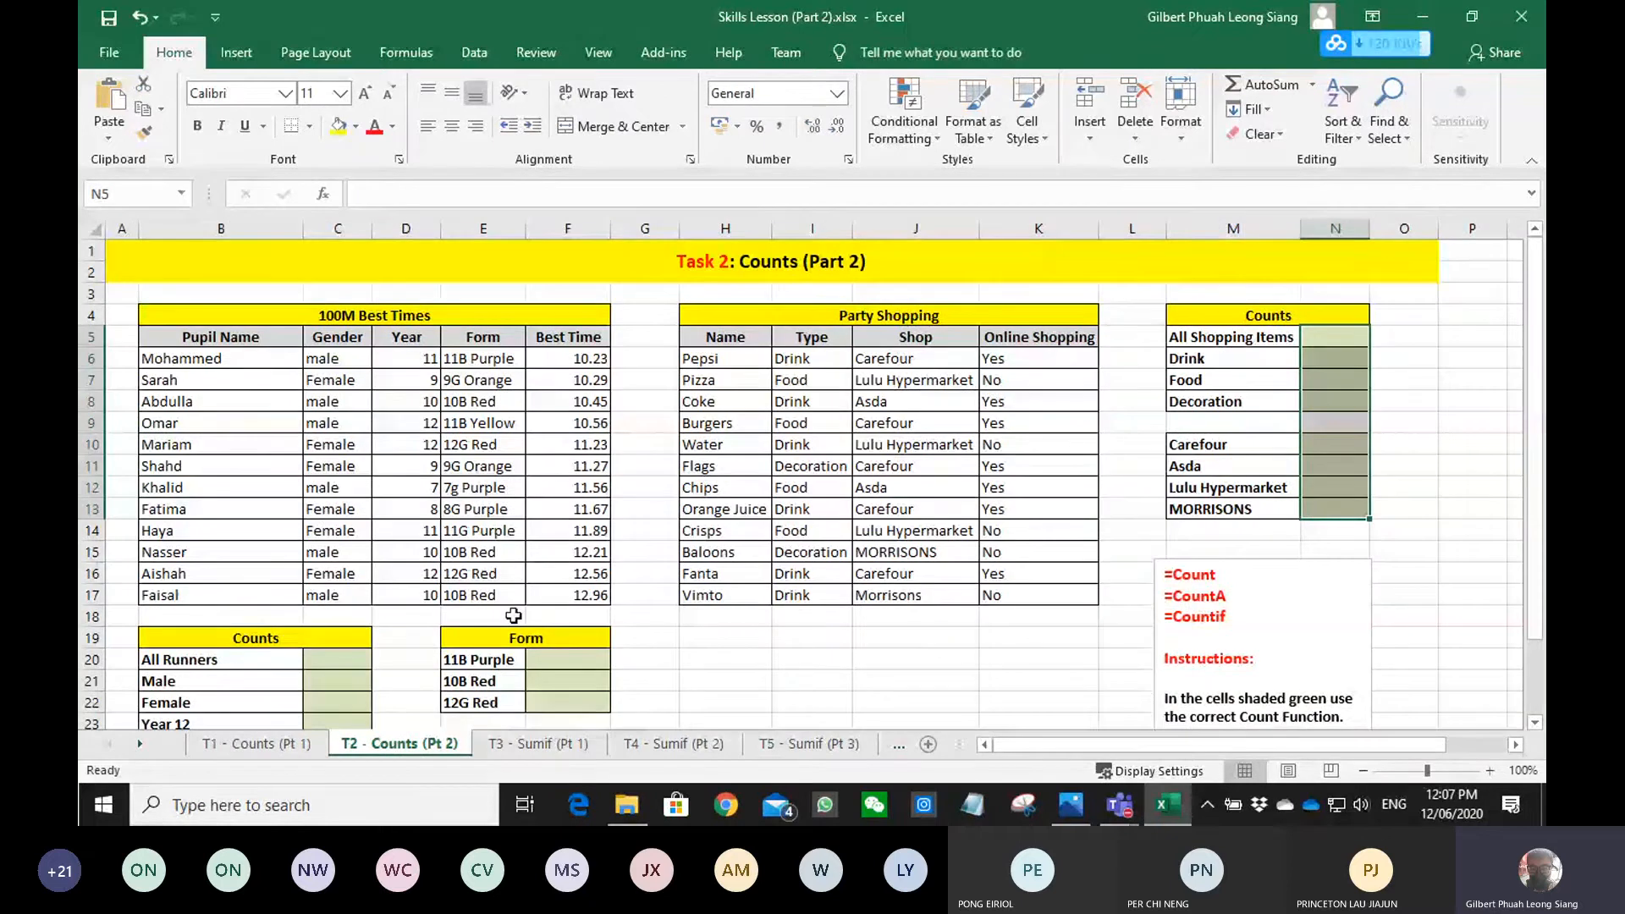
scroll(499, 626, down, 2)
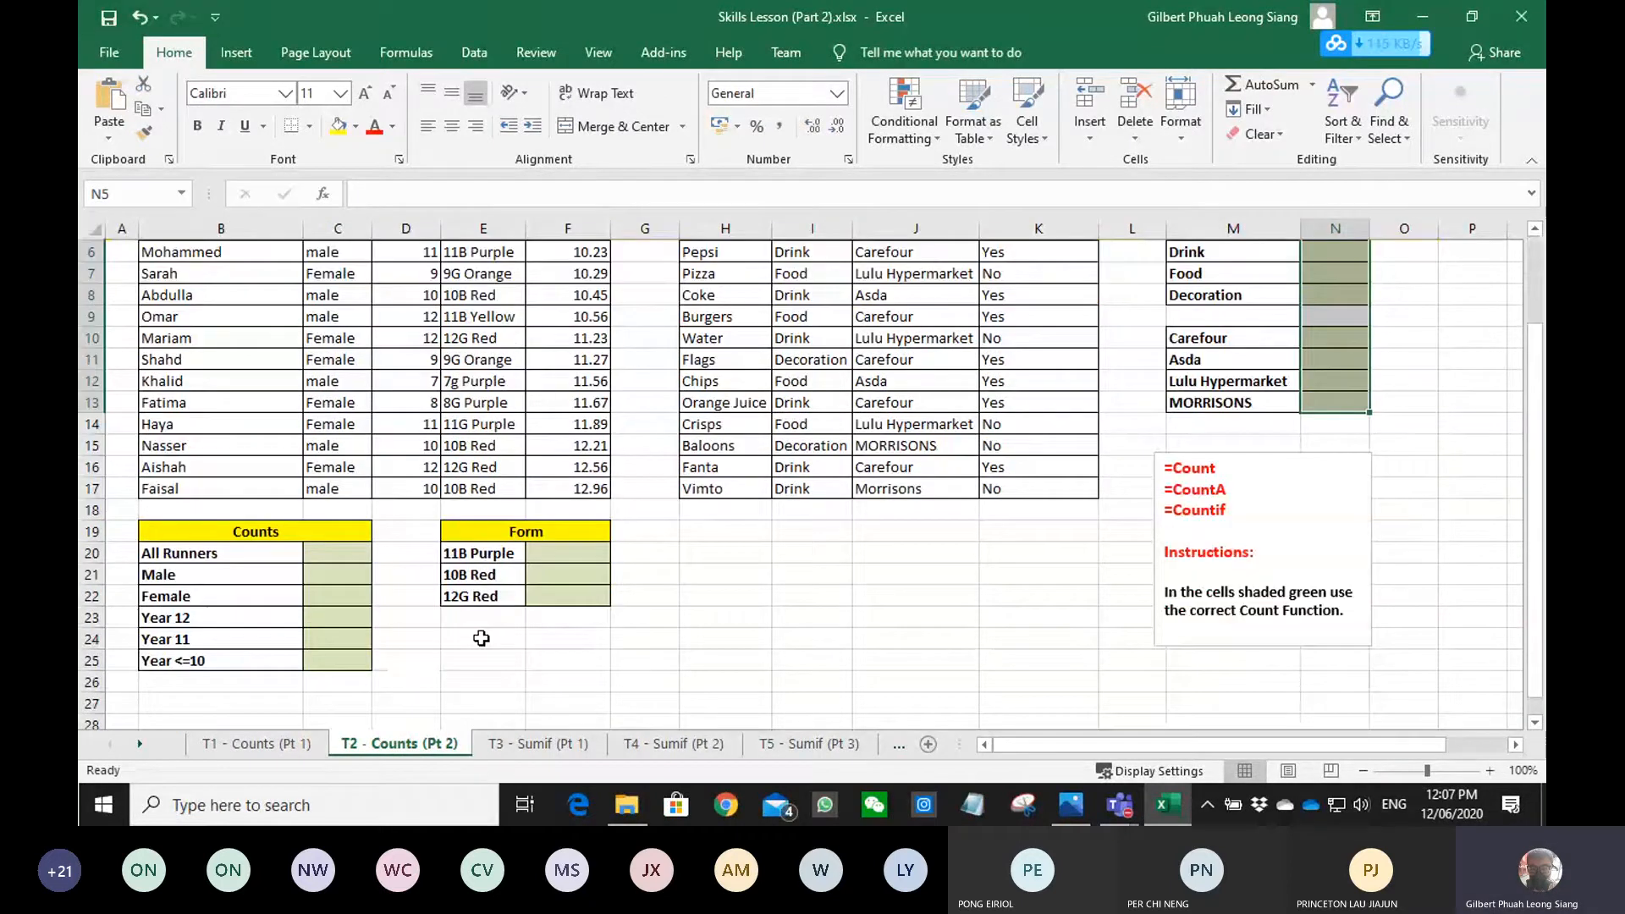
scroll(481, 638, up, 2)
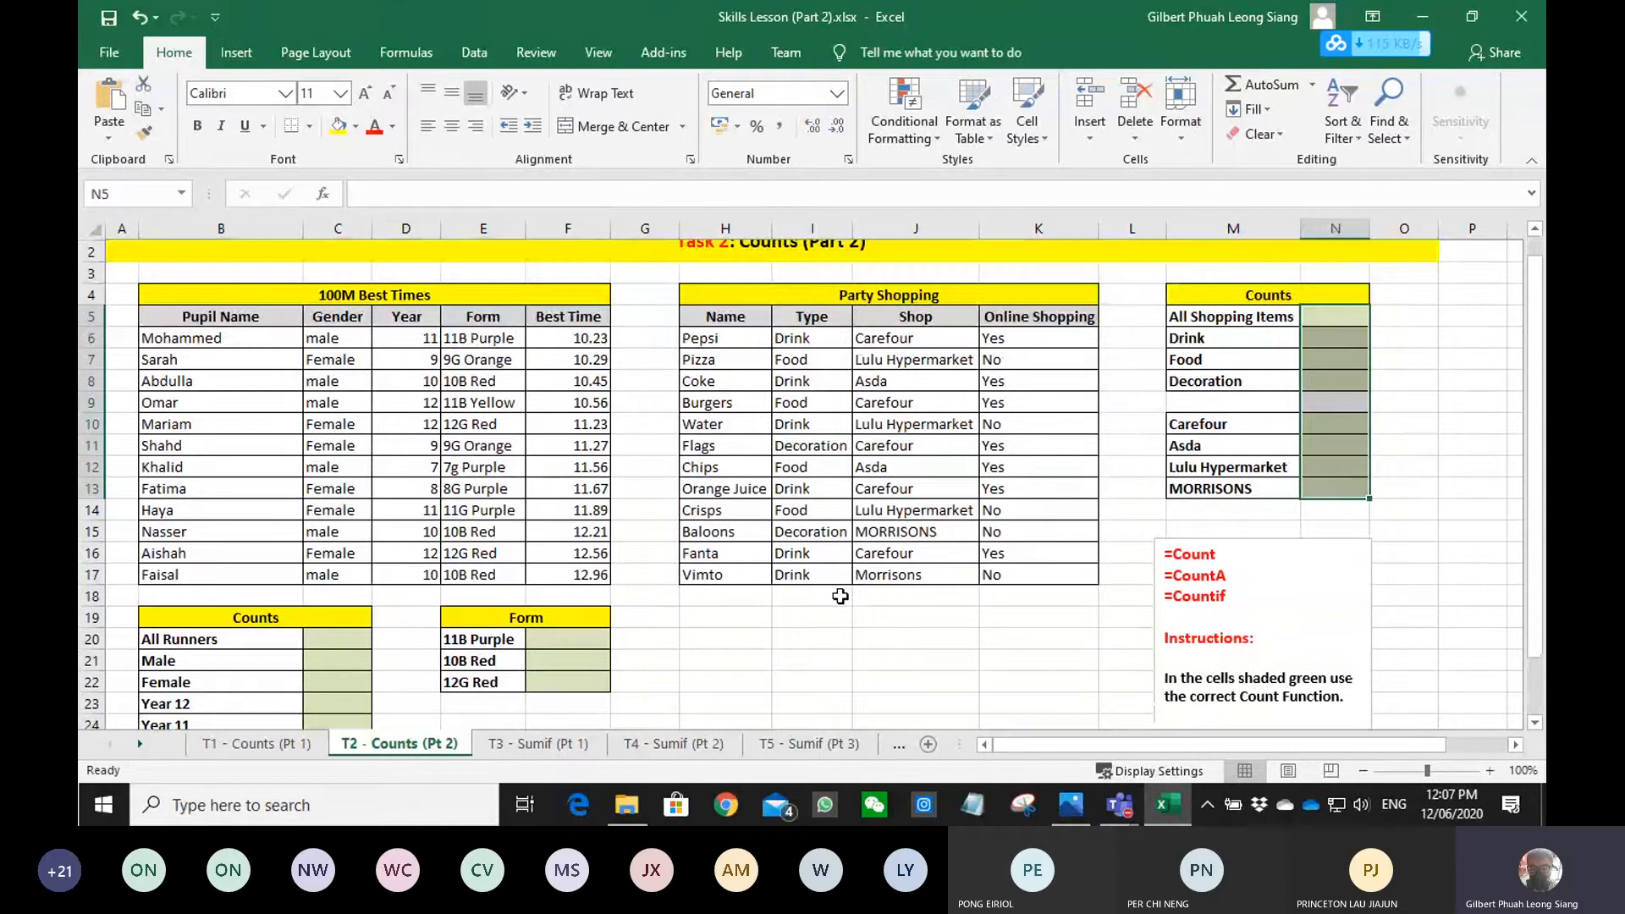
scroll(839, 596, down, 2)
- Open the T3 - Sumif (Pt 1) sheet and review the instruction for the Total, Highest, Lowest and Average cells E13:E16
click(562, 744)
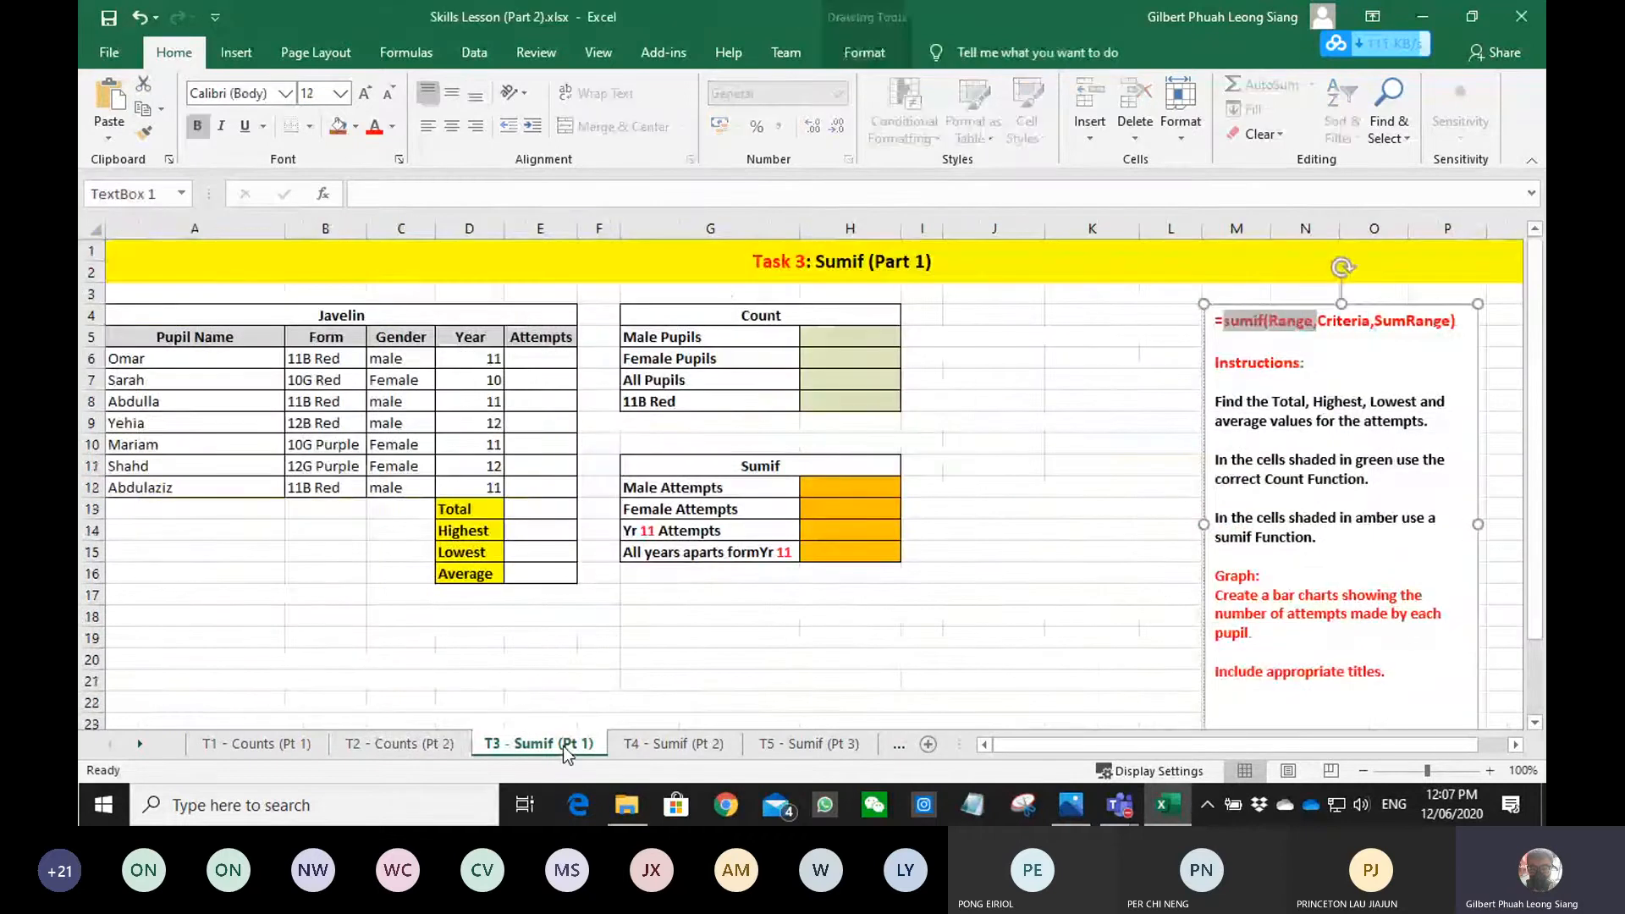
click(614, 622)
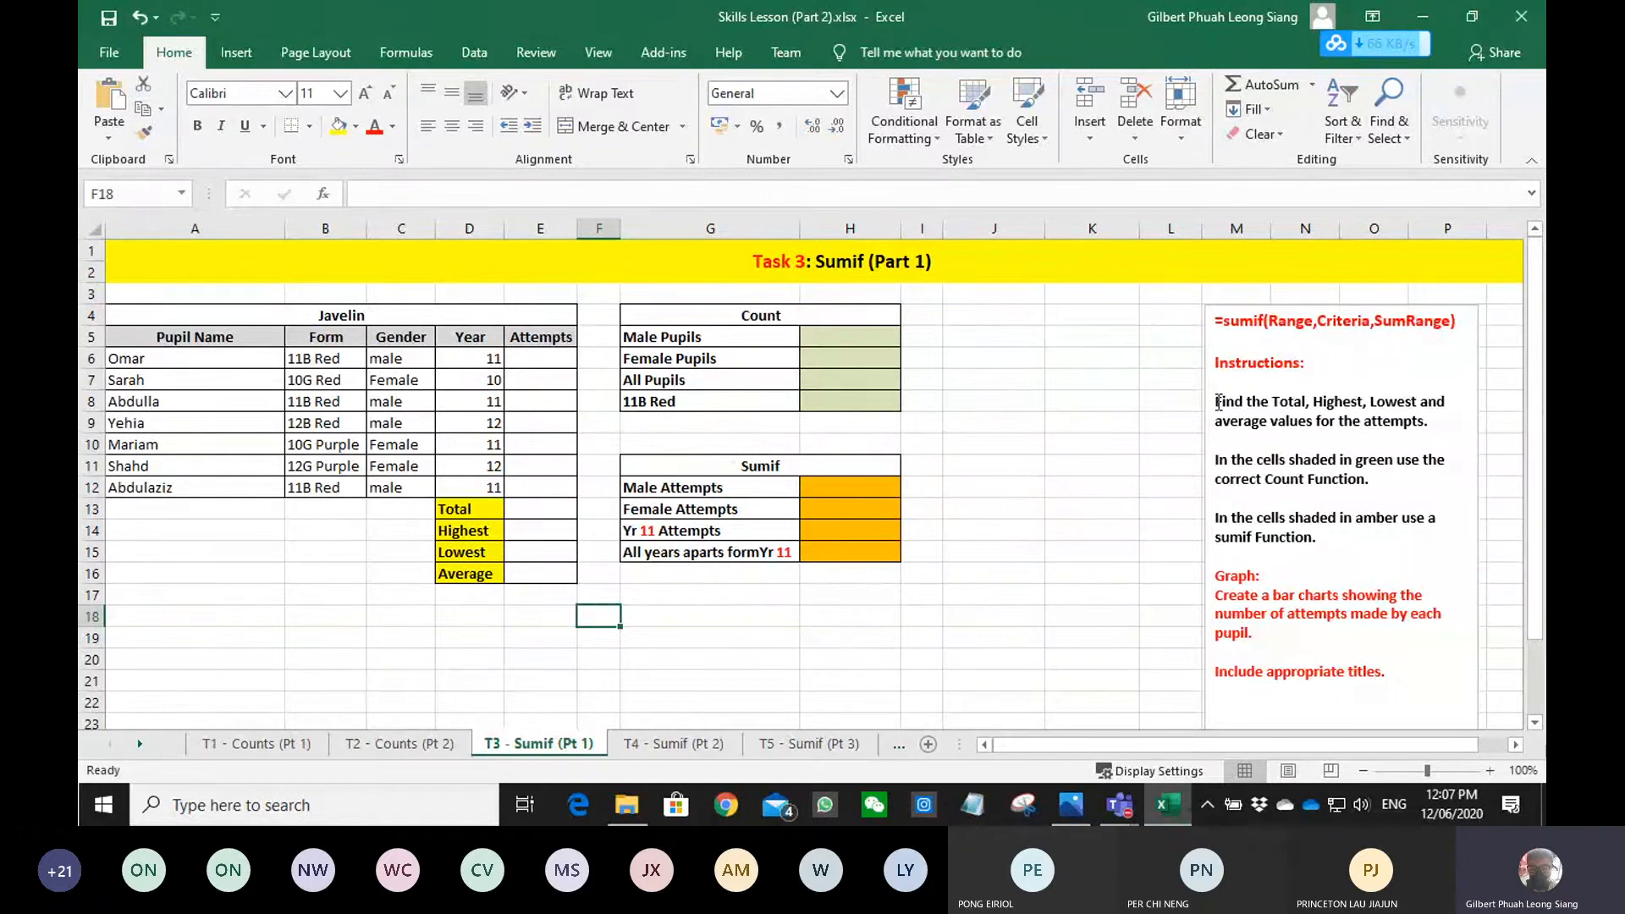
drag(1217, 401, 1425, 421)
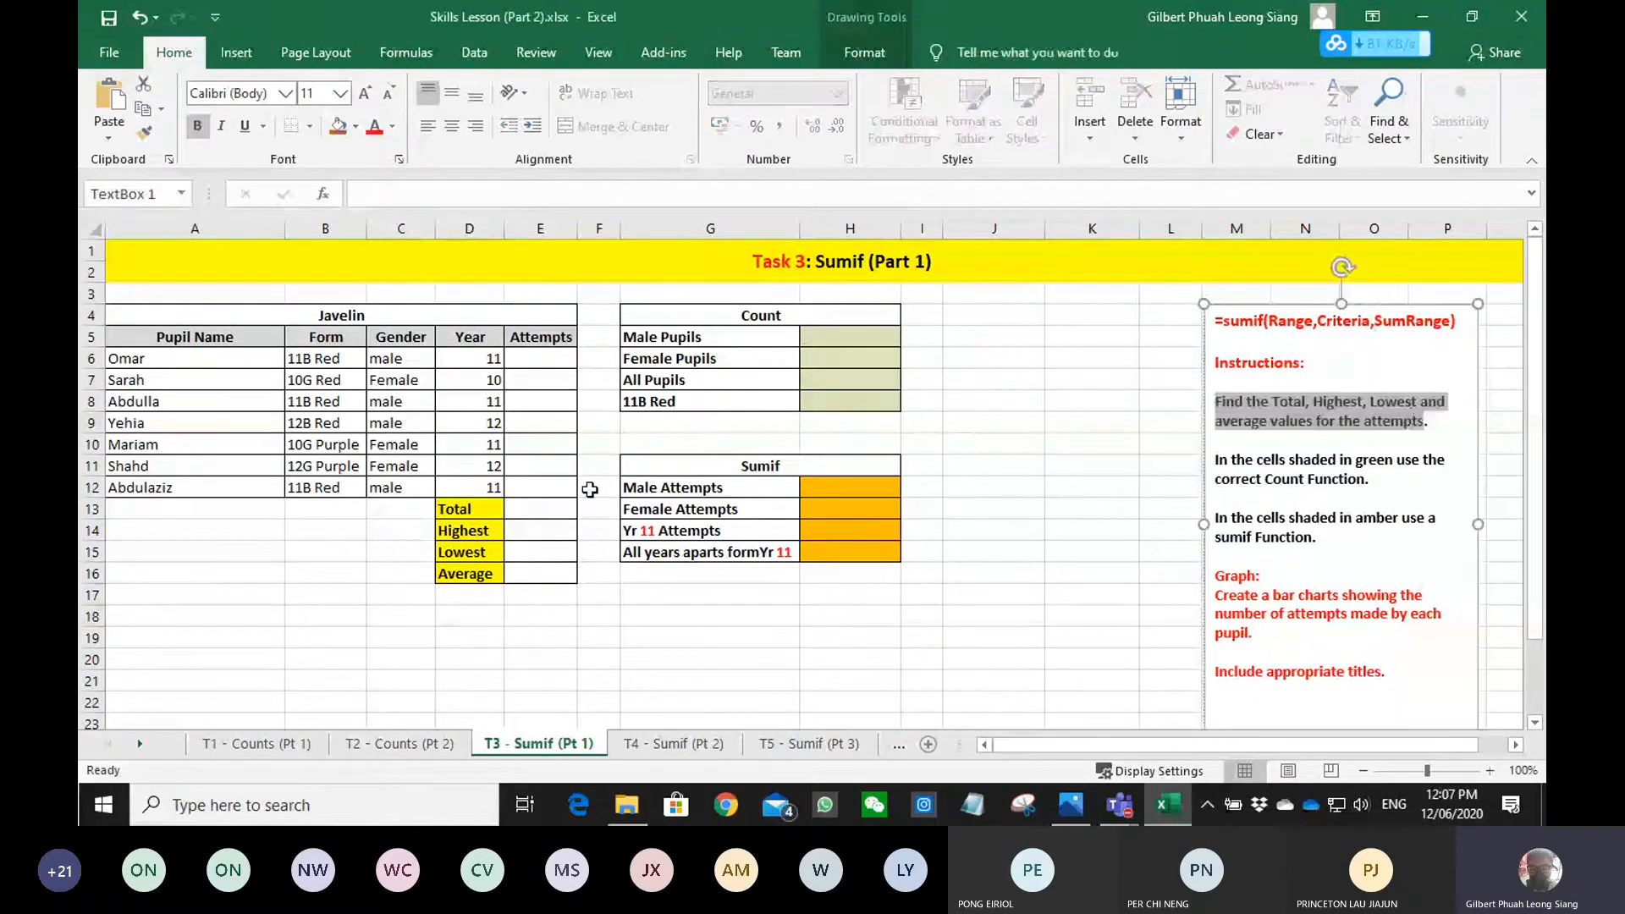
drag(539, 509, 540, 574)
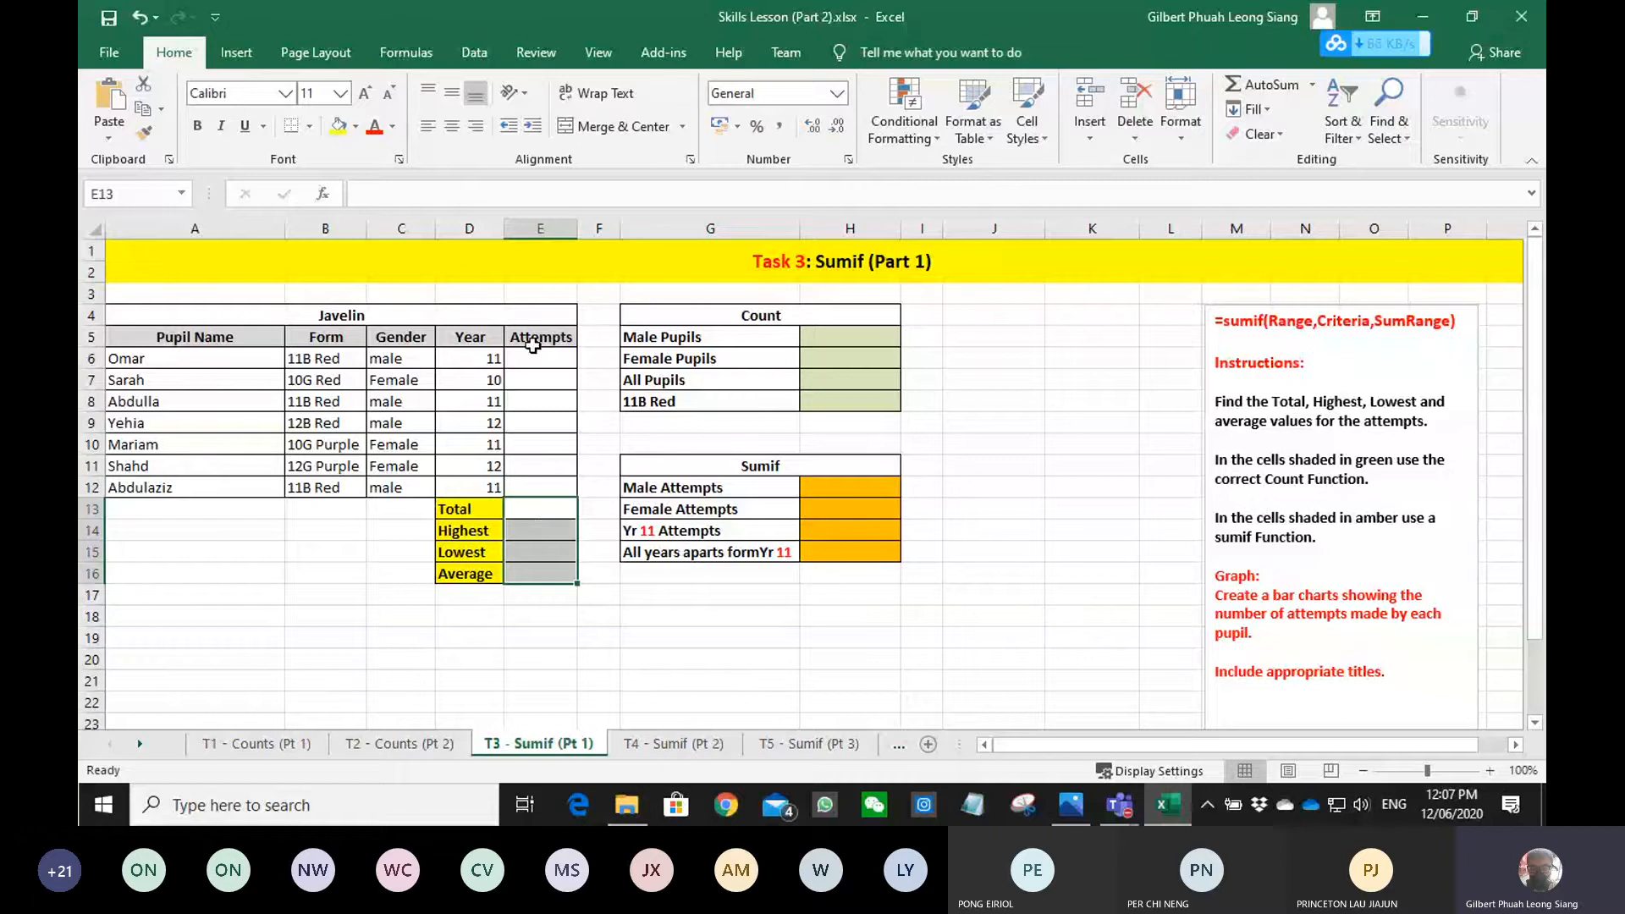
- Enter =RANDBETWEEN(0,100) in E6 to generate a random number of attempts for the first pupil
click(533, 356)
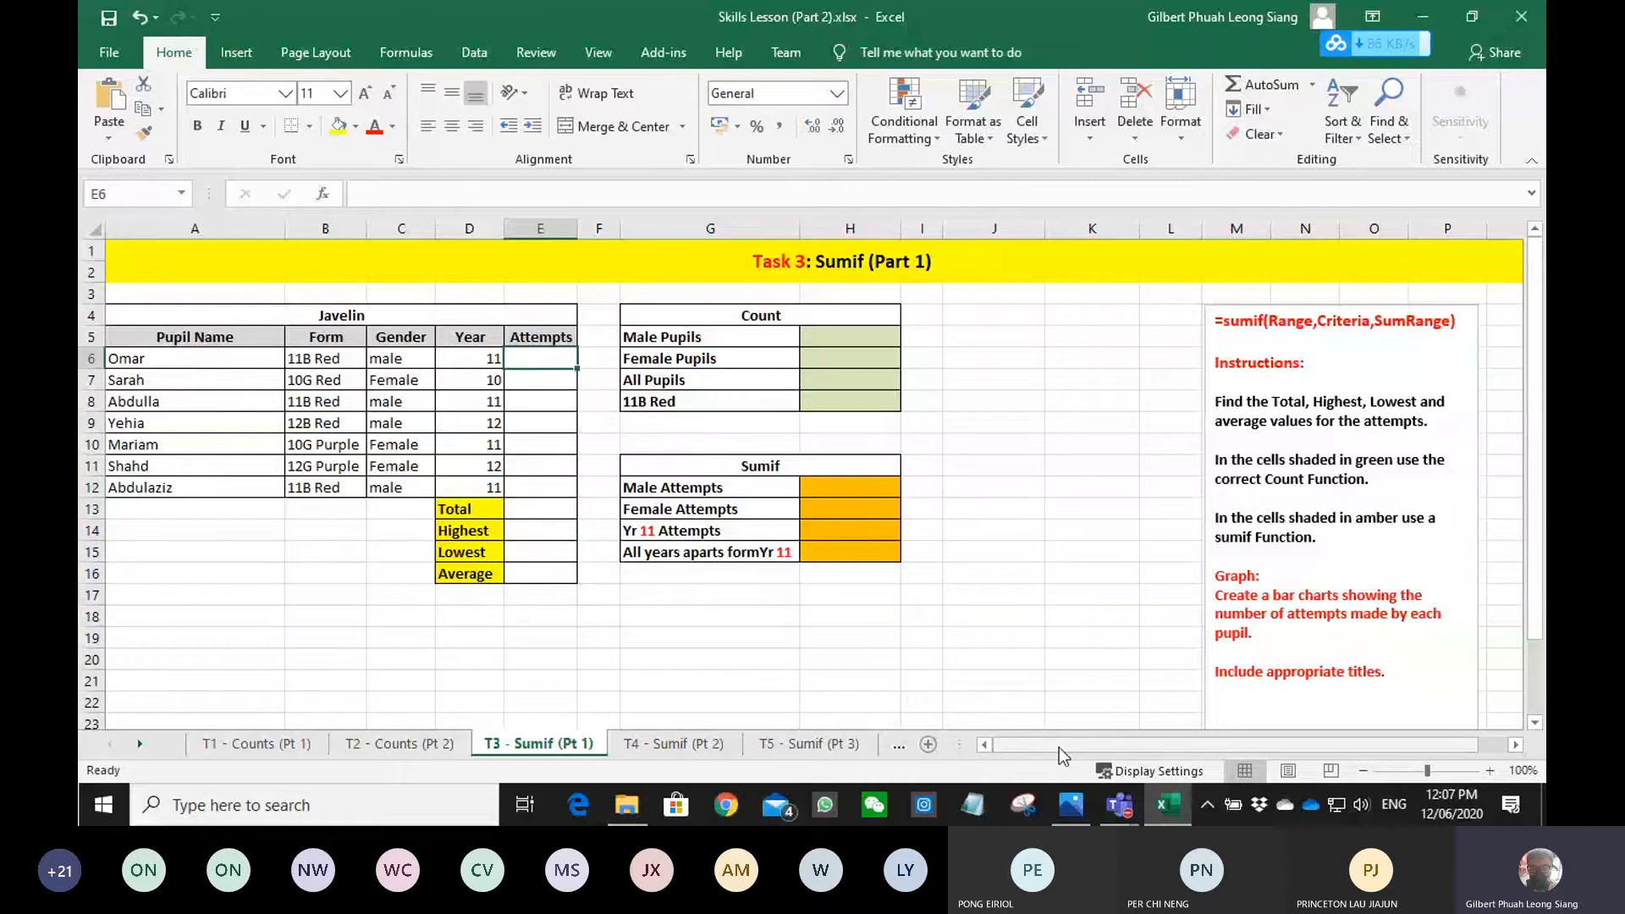
scroll(729, 633, down, 2)
scroll(729, 634, down, 8)
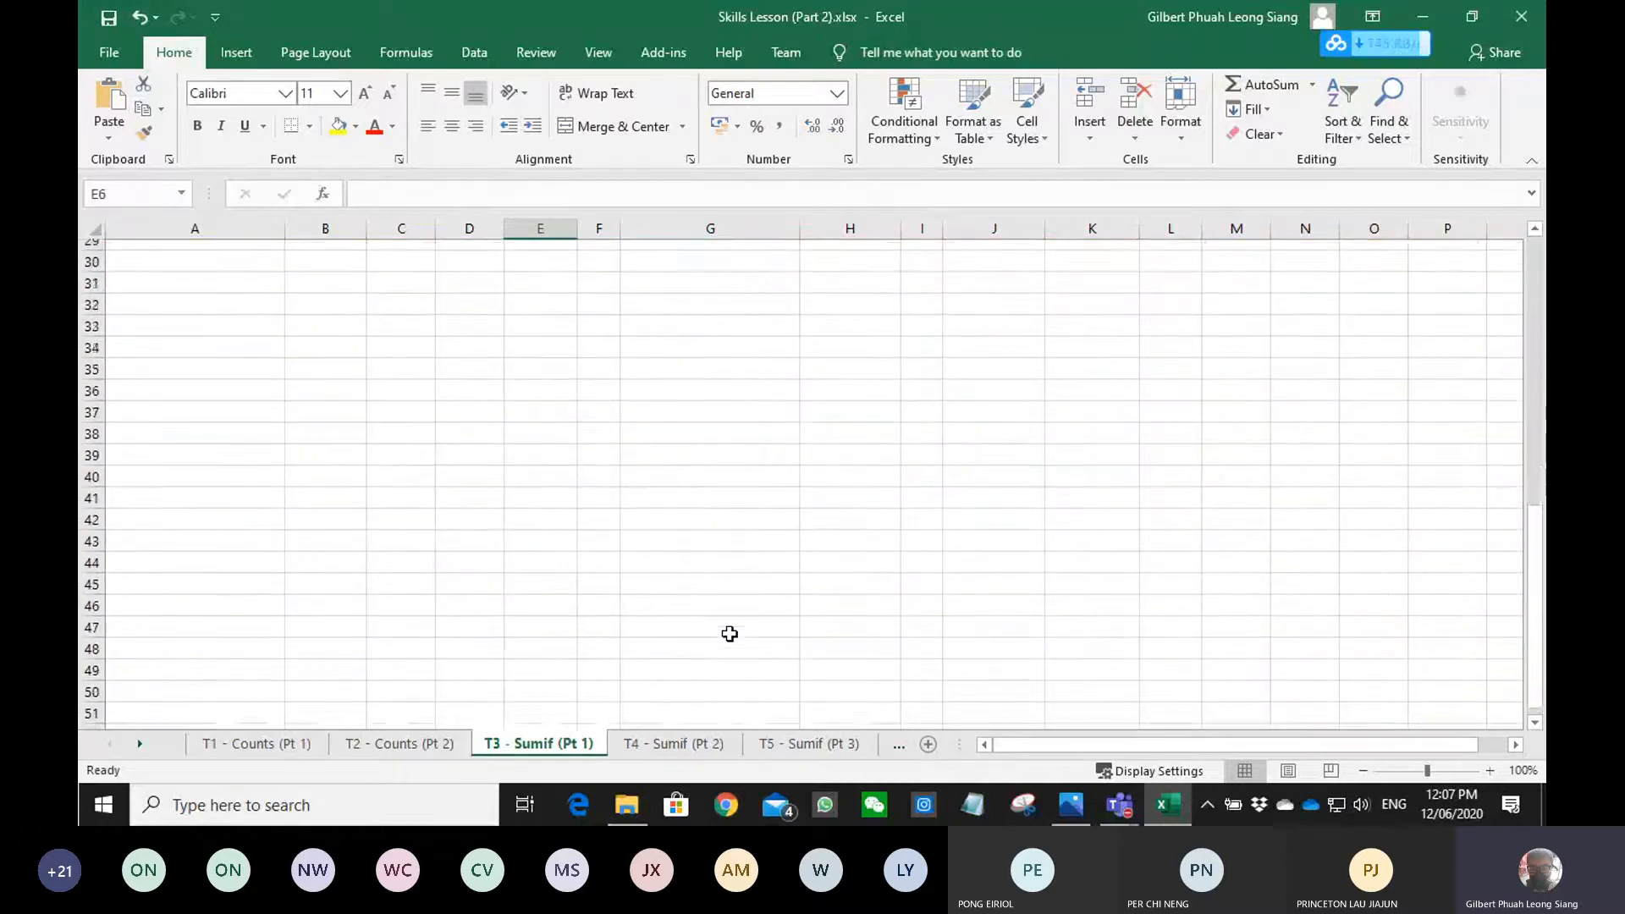
scroll(729, 634, up, 10)
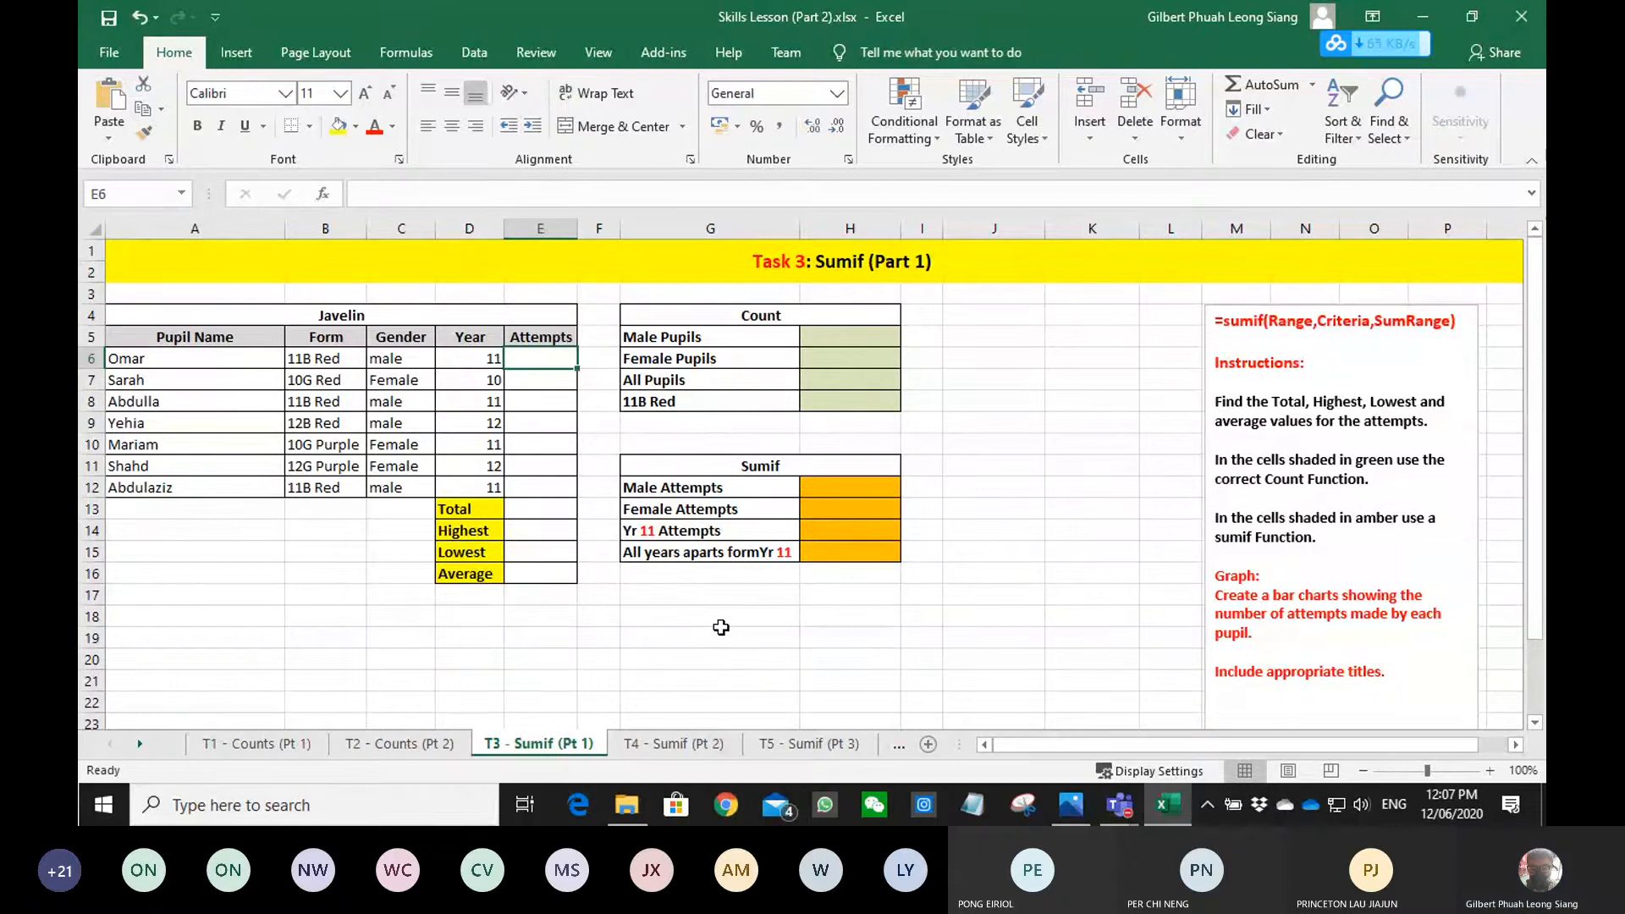
text(=)
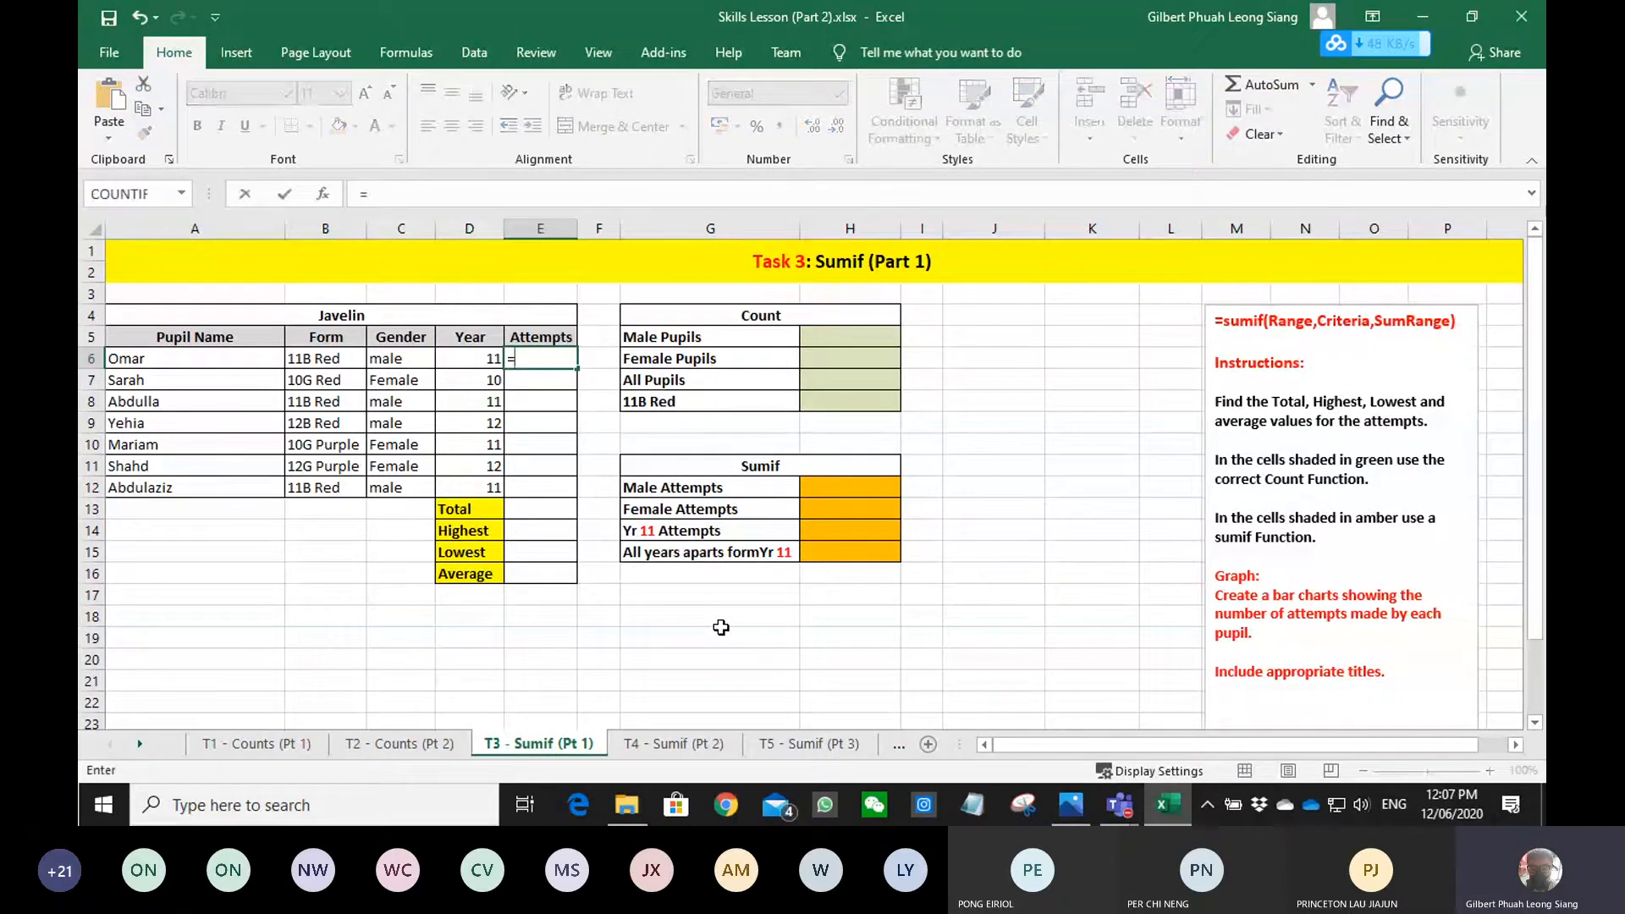
text(rand)
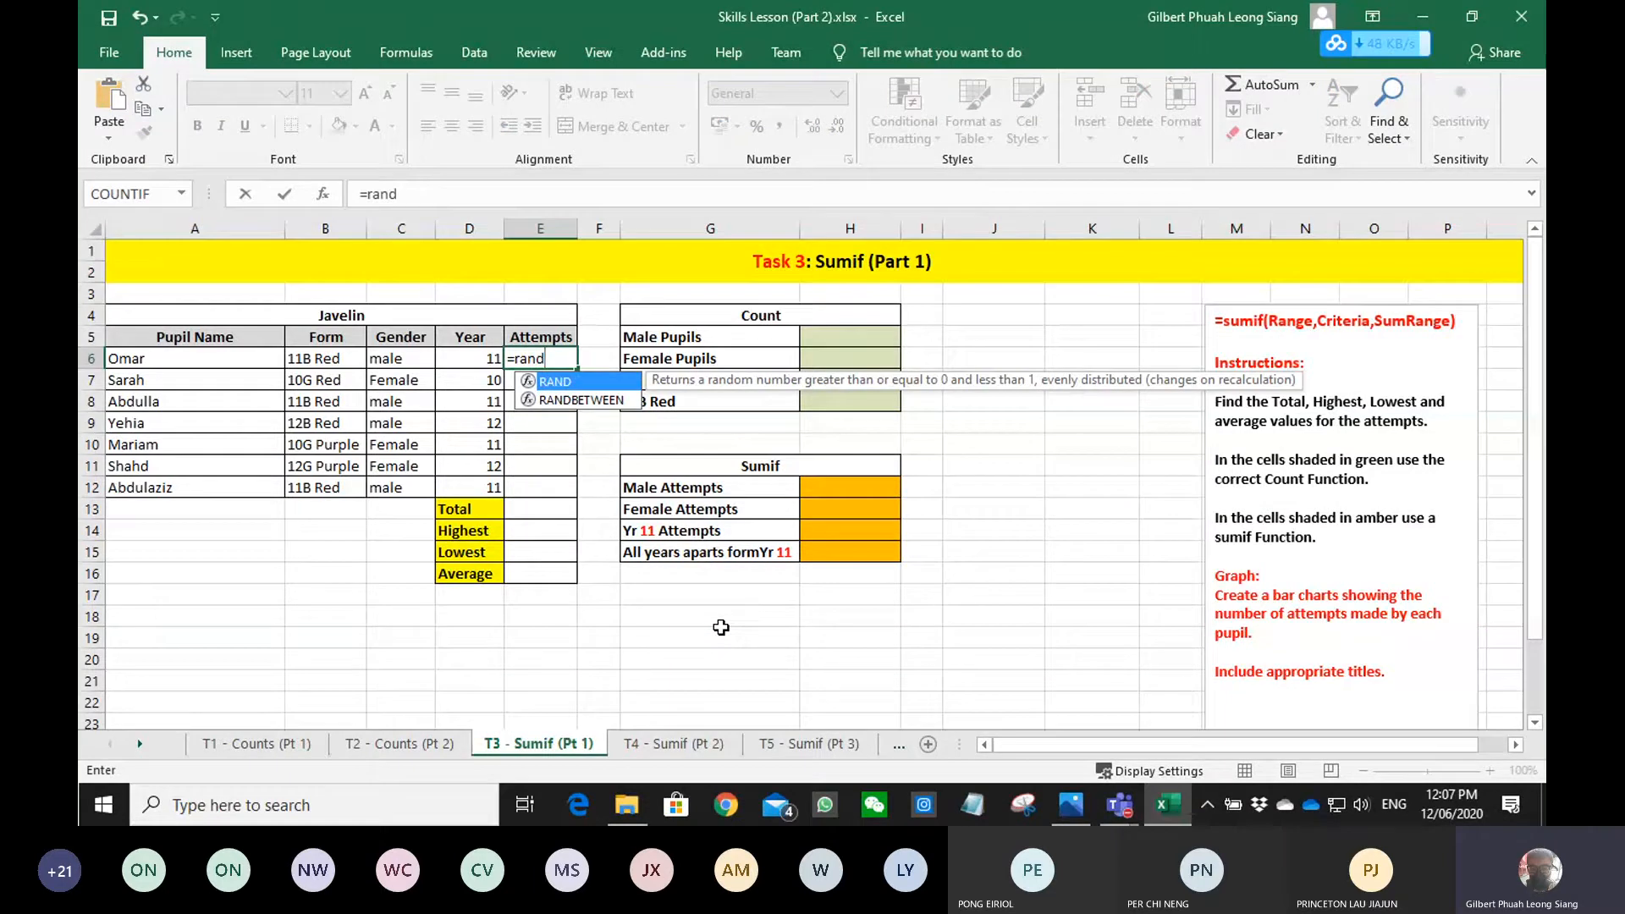
key(Down)
key(Tab)
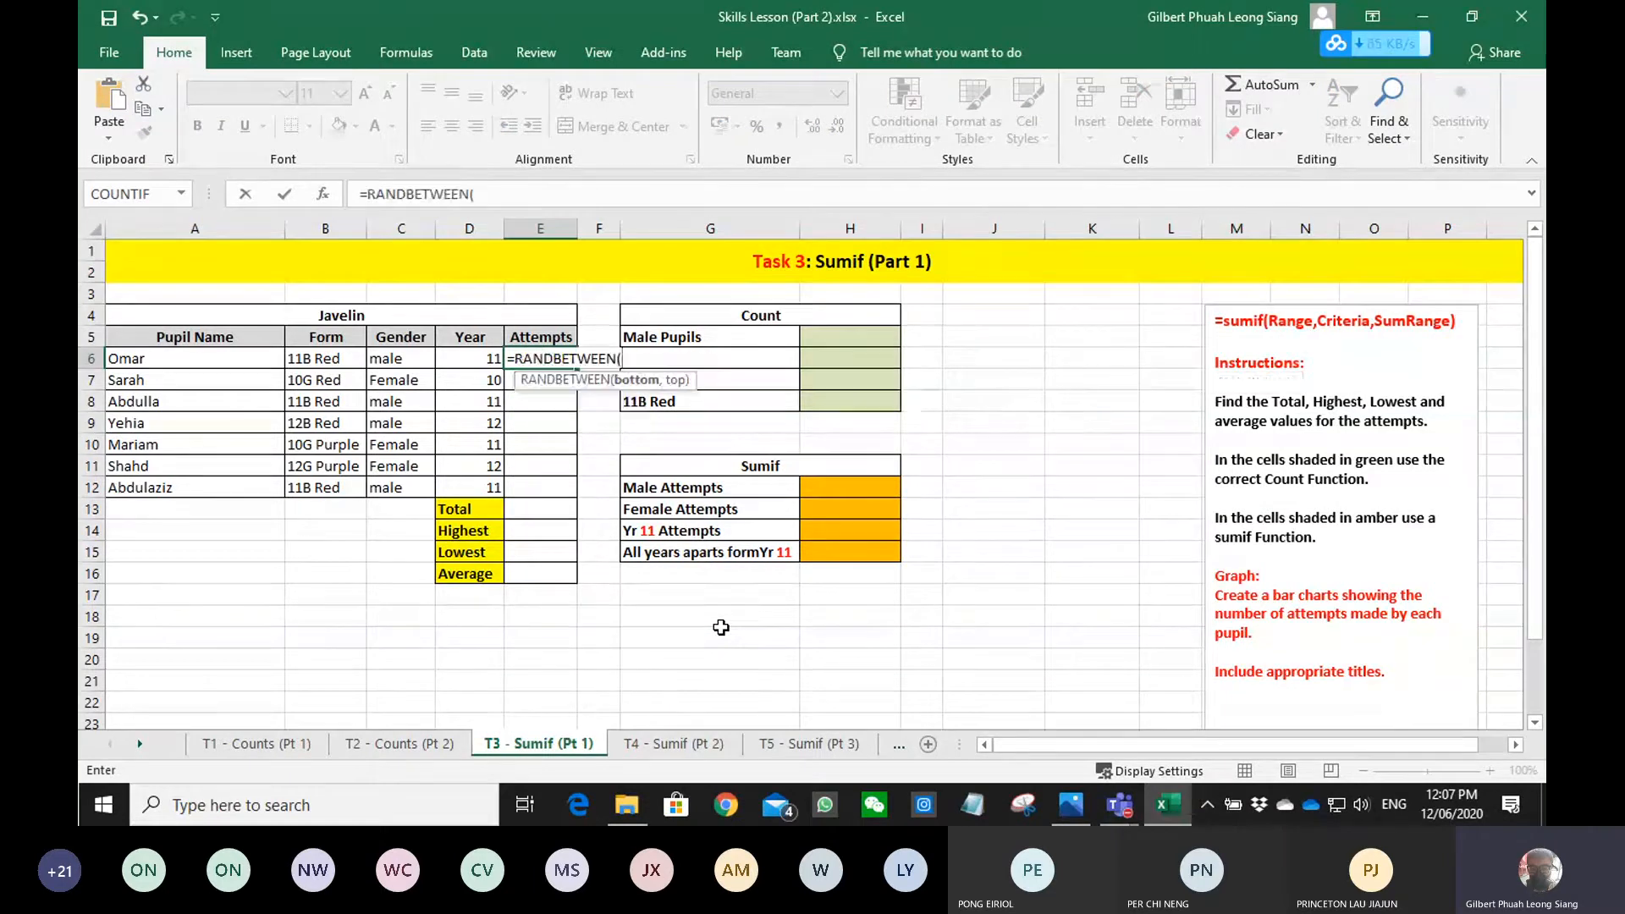
text(0,)
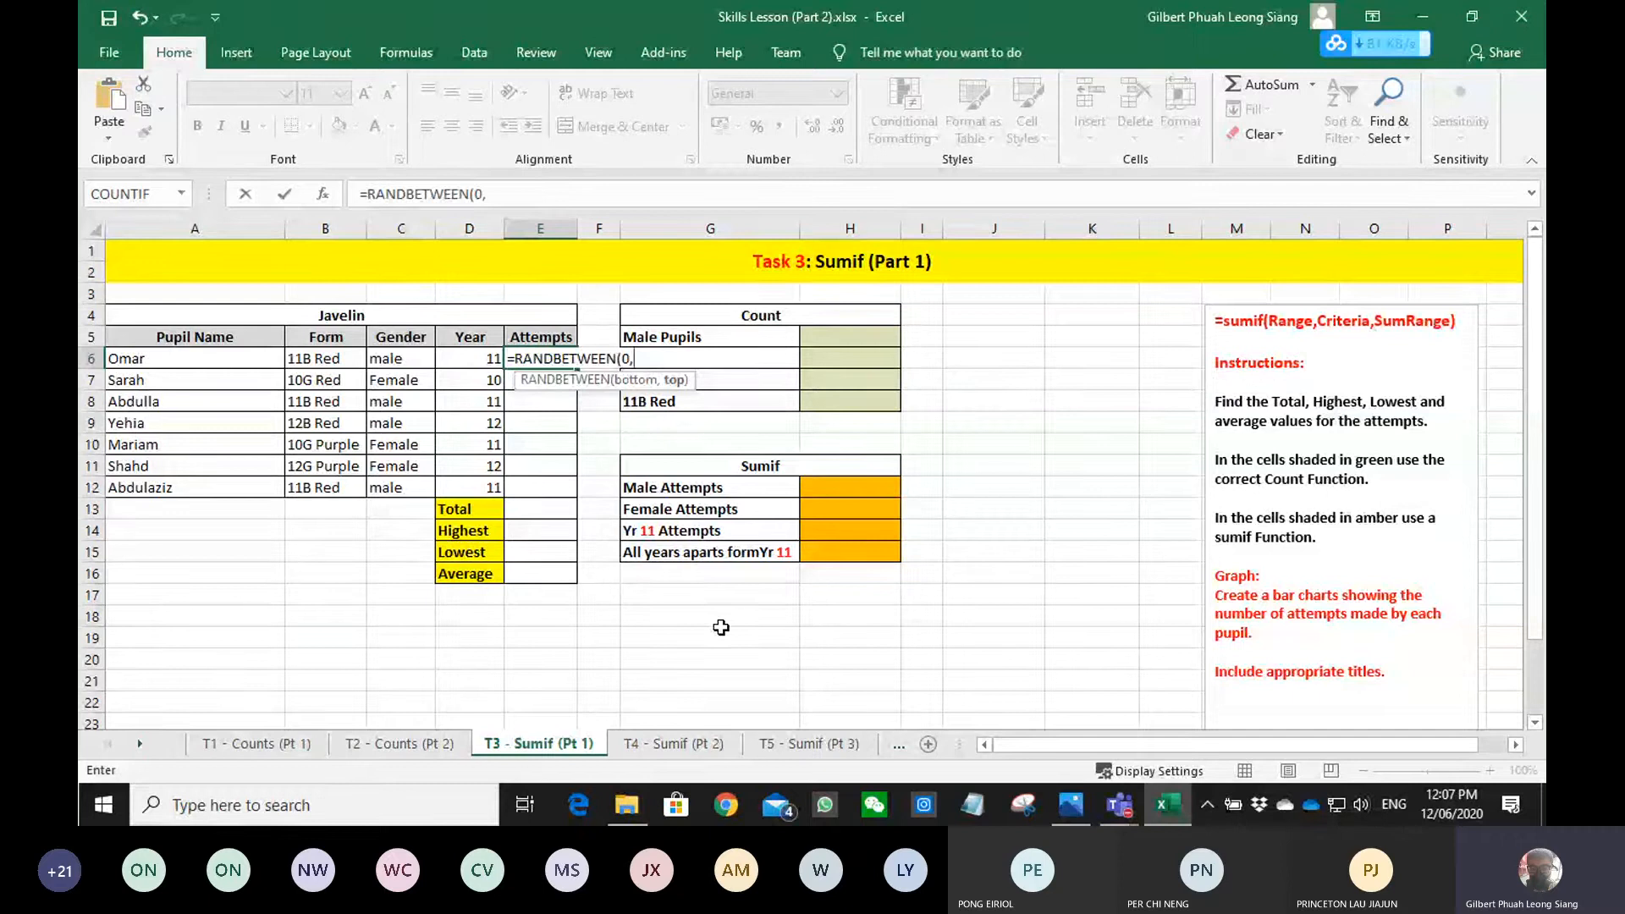
text(10)
key(Return)
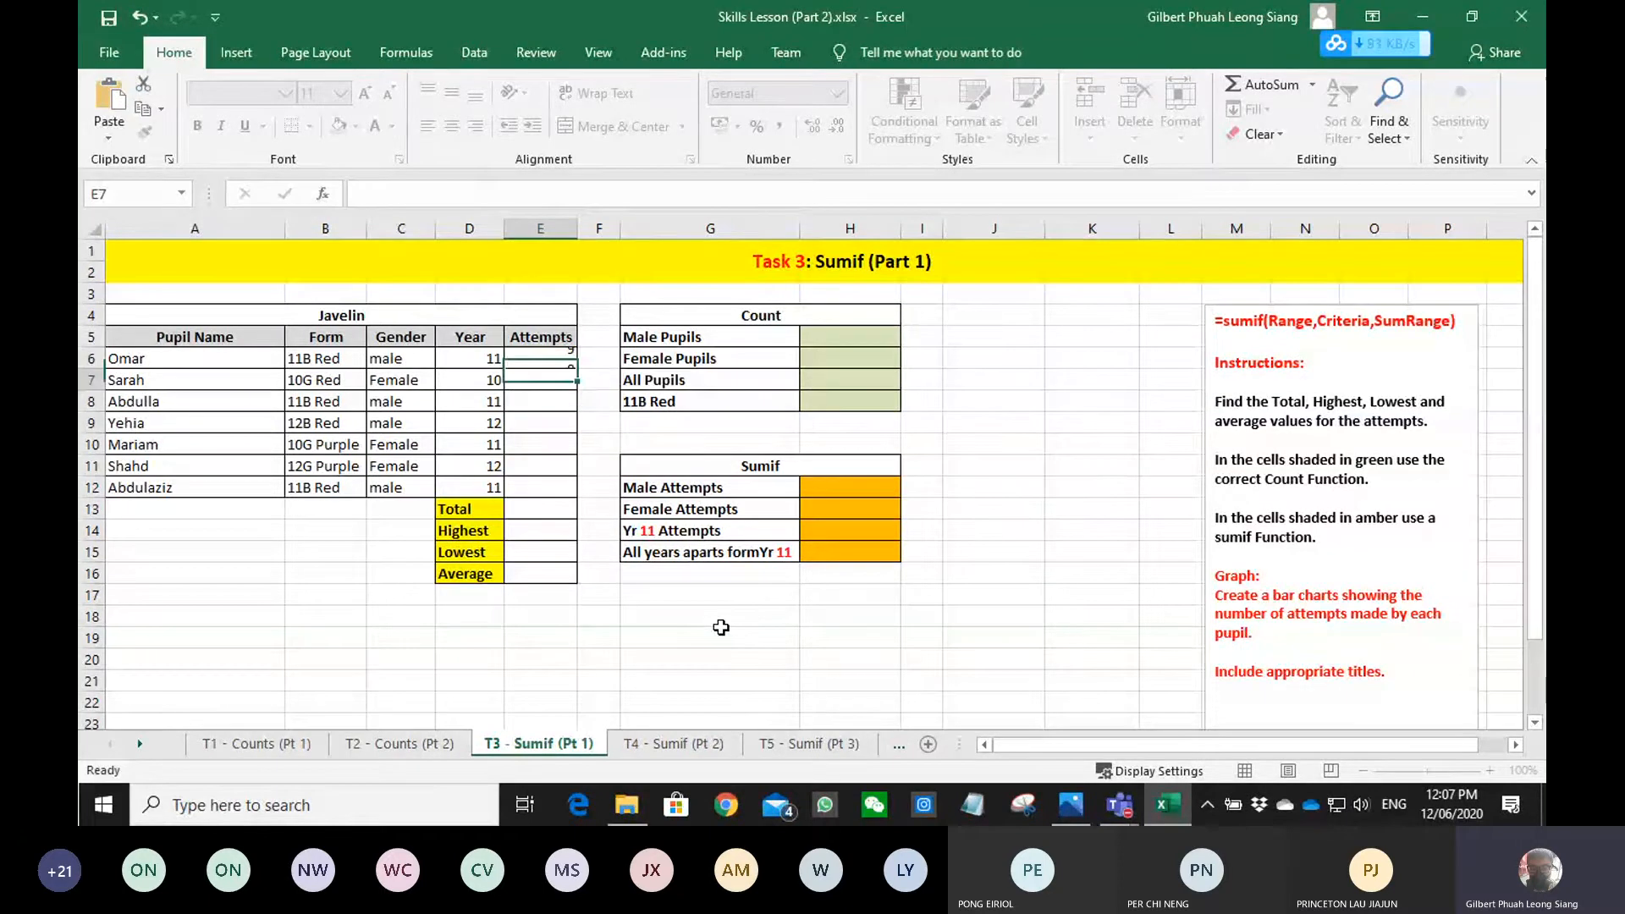
- Fill the RANDBETWEEN formula from E6 down through E12 for the remaining pupils' attempts
click(533, 357)
drag(577, 369, 576, 492)
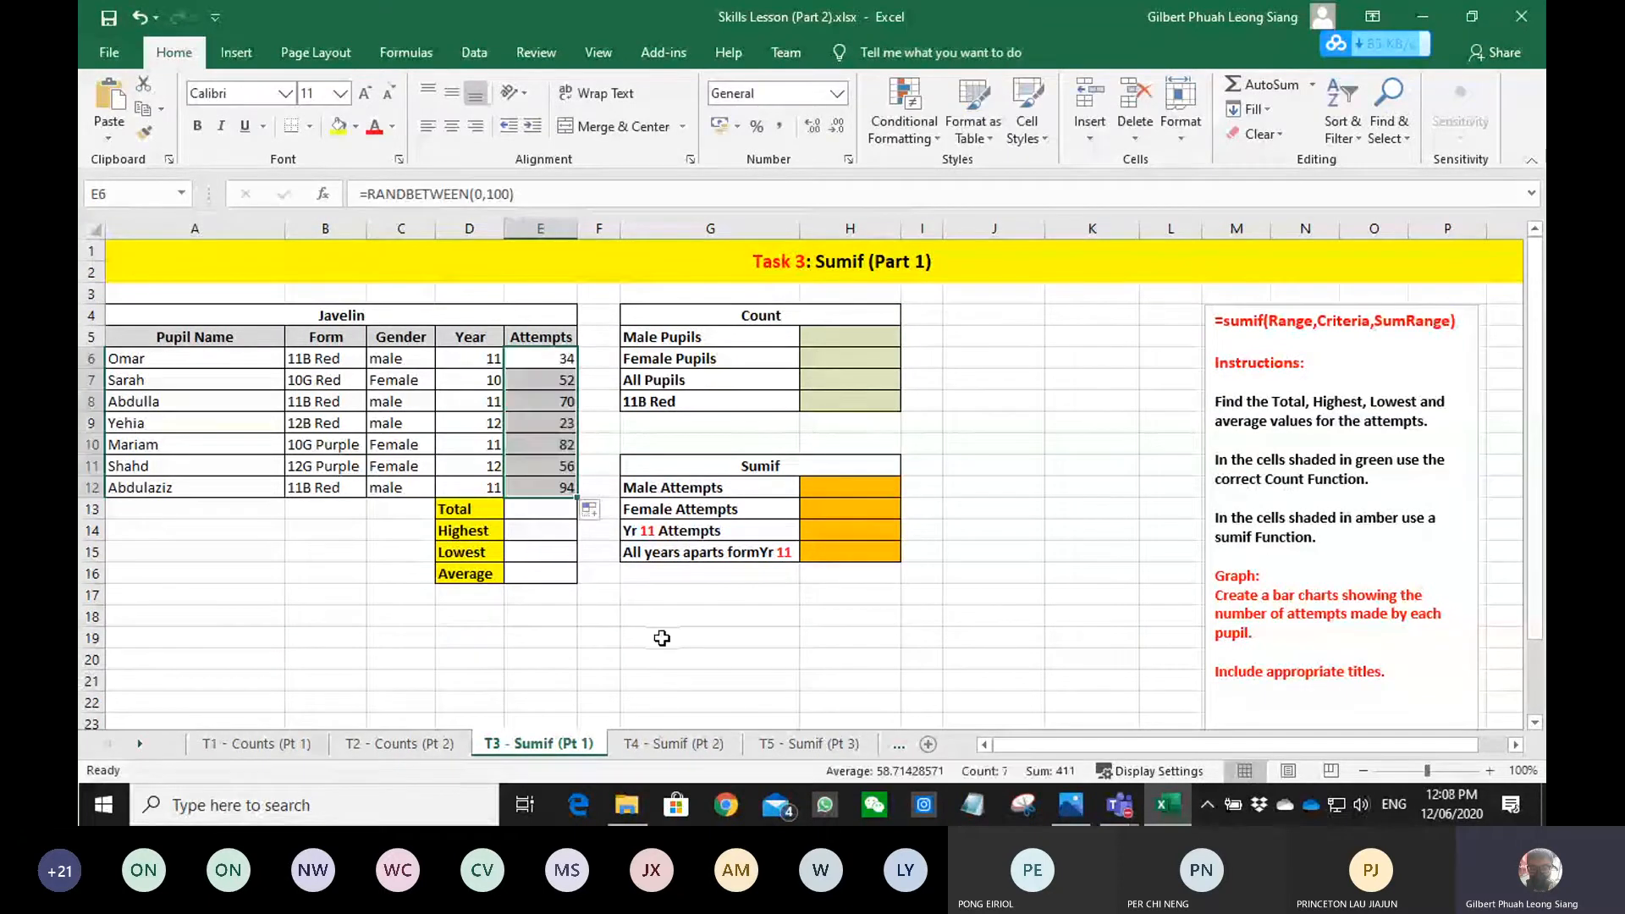
click(661, 638)
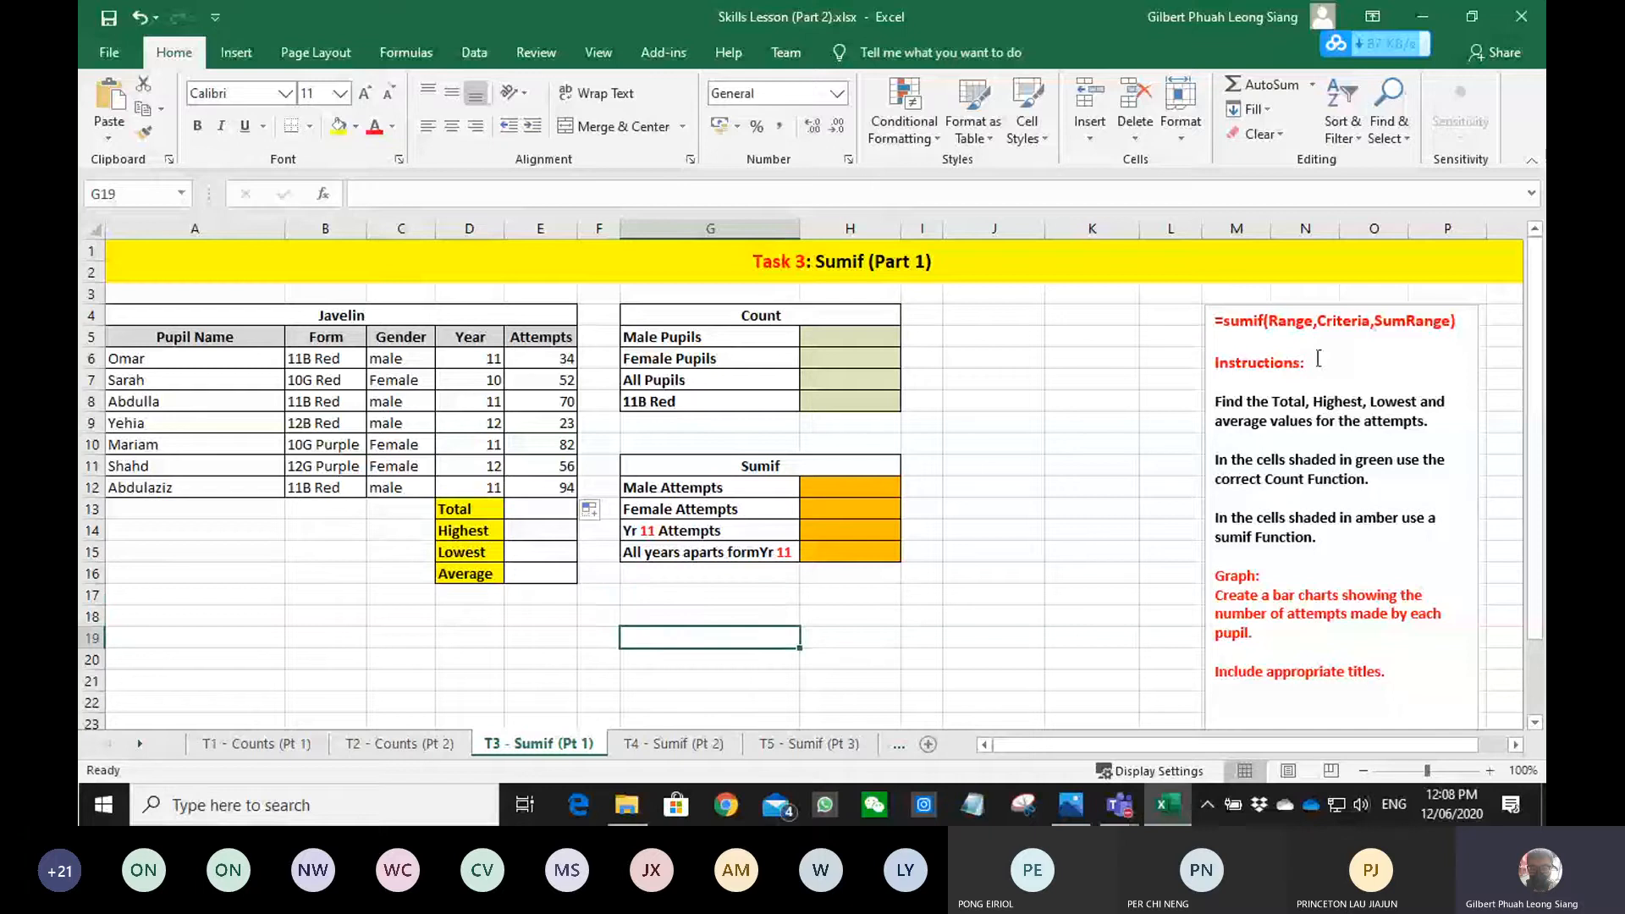
- Review the instruction for the green cells, the Count cells H5:H8 and the Sumif table G12:H15
drag(1216, 460, 1372, 480)
mouse_move(830, 337)
mouse_down()
mouse_move(845, 396)
mouse_move(810, 388)
mouse_up()
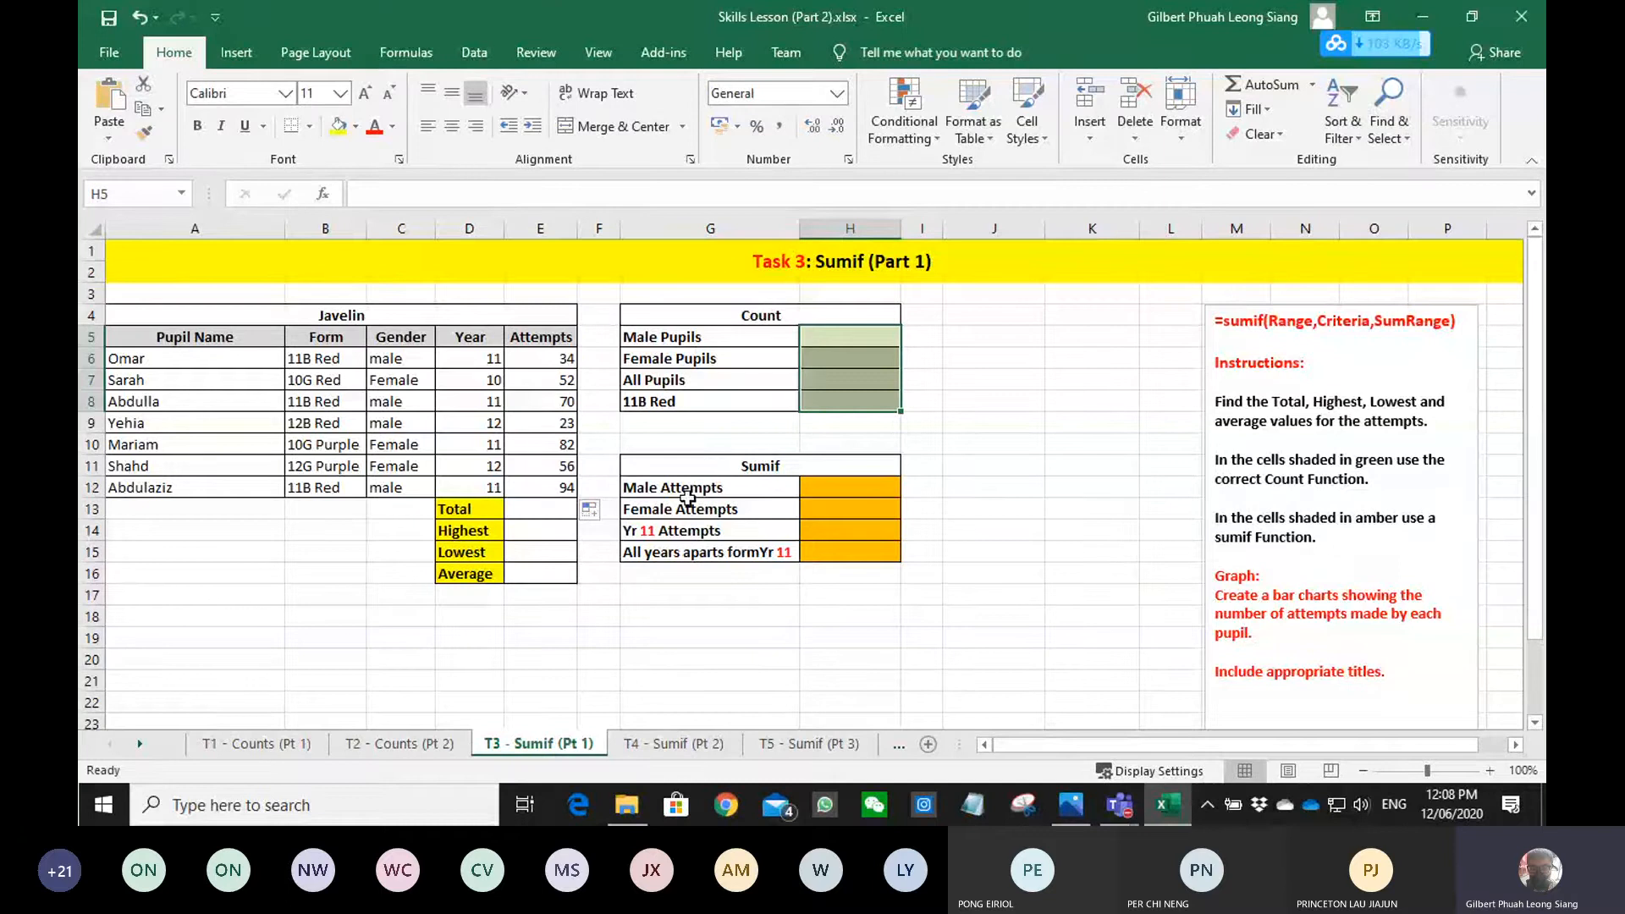
drag(687, 493, 846, 552)
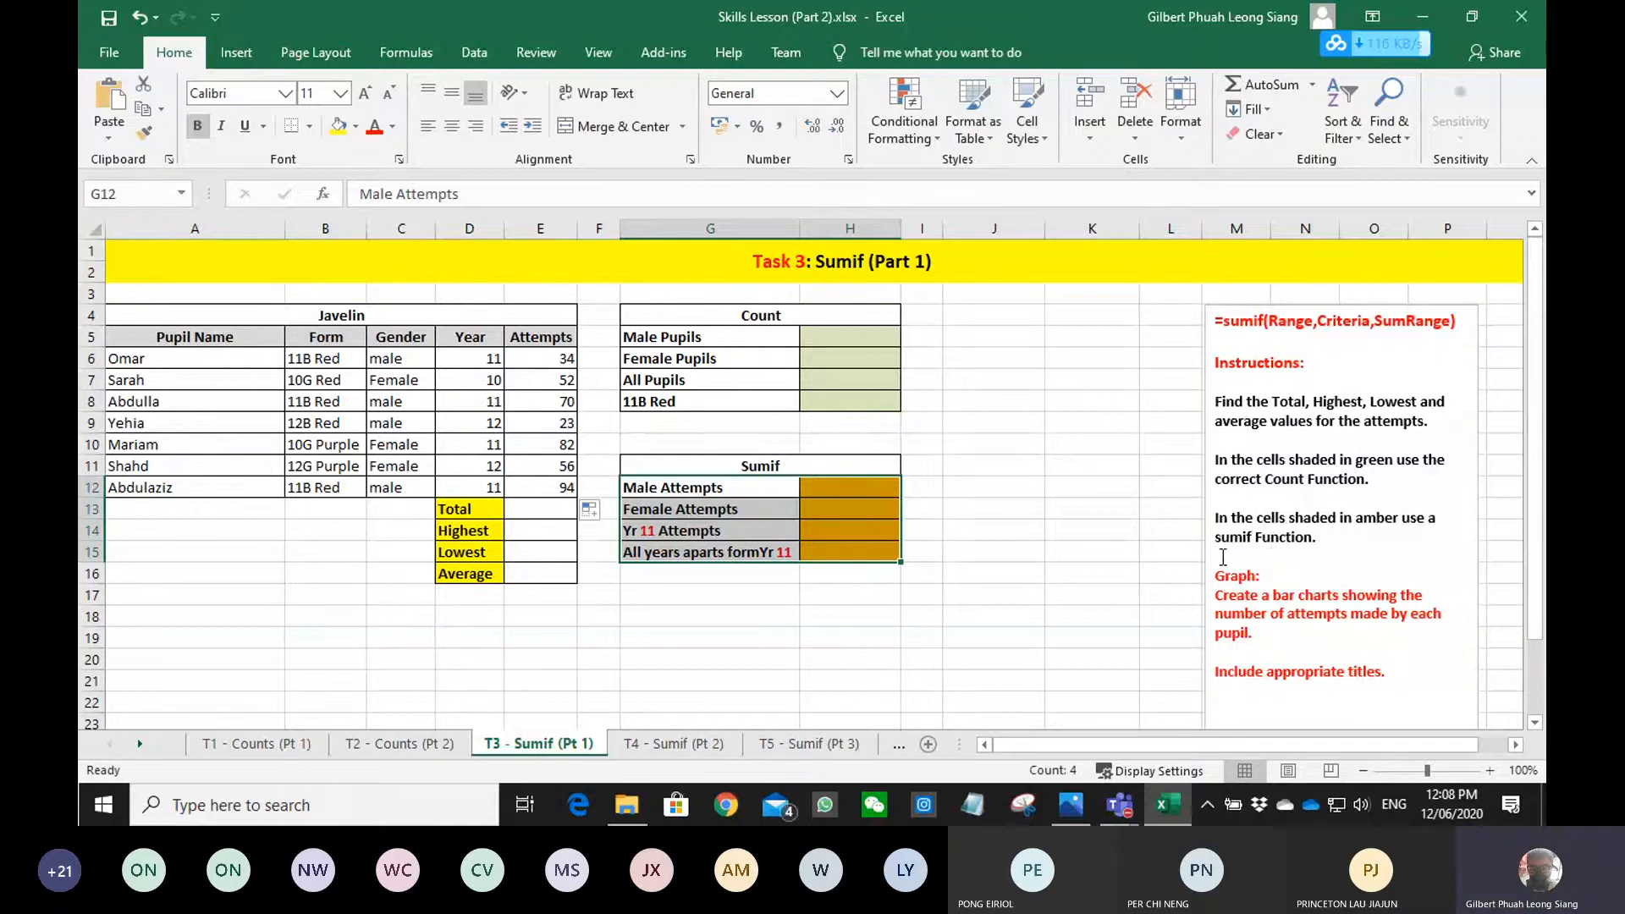
click(1096, 554)
- Search for the SUMIF function and insert it in H12 for Male Attempts, keeping its arguments dialog clear of the Javelin table
click(808, 488)
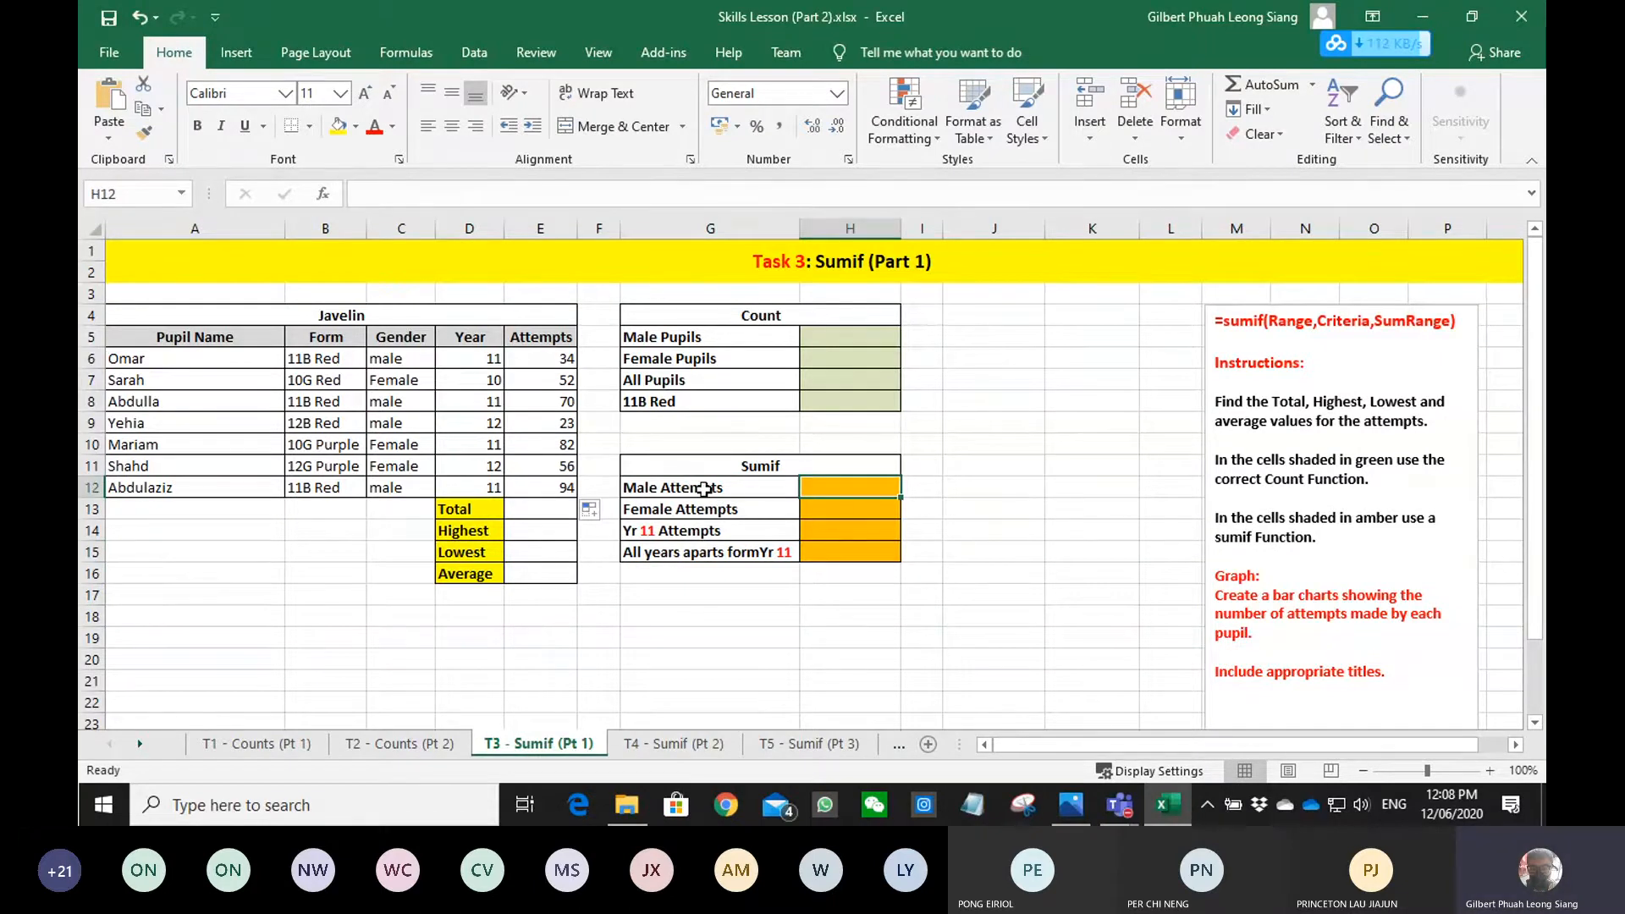
click(325, 197)
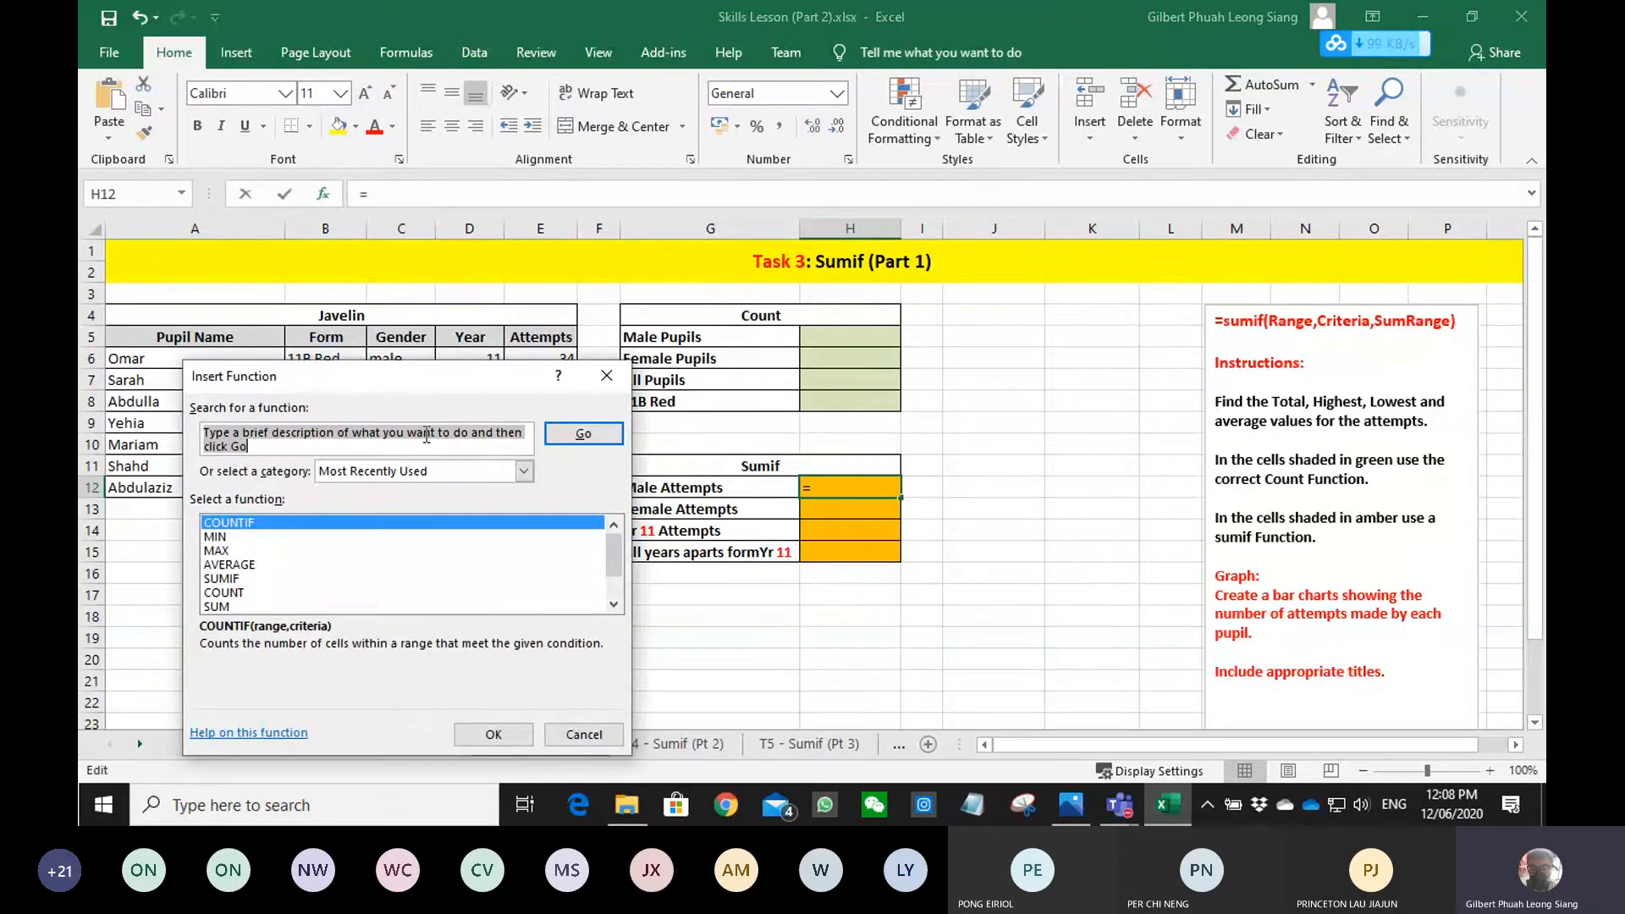
text(sumif)
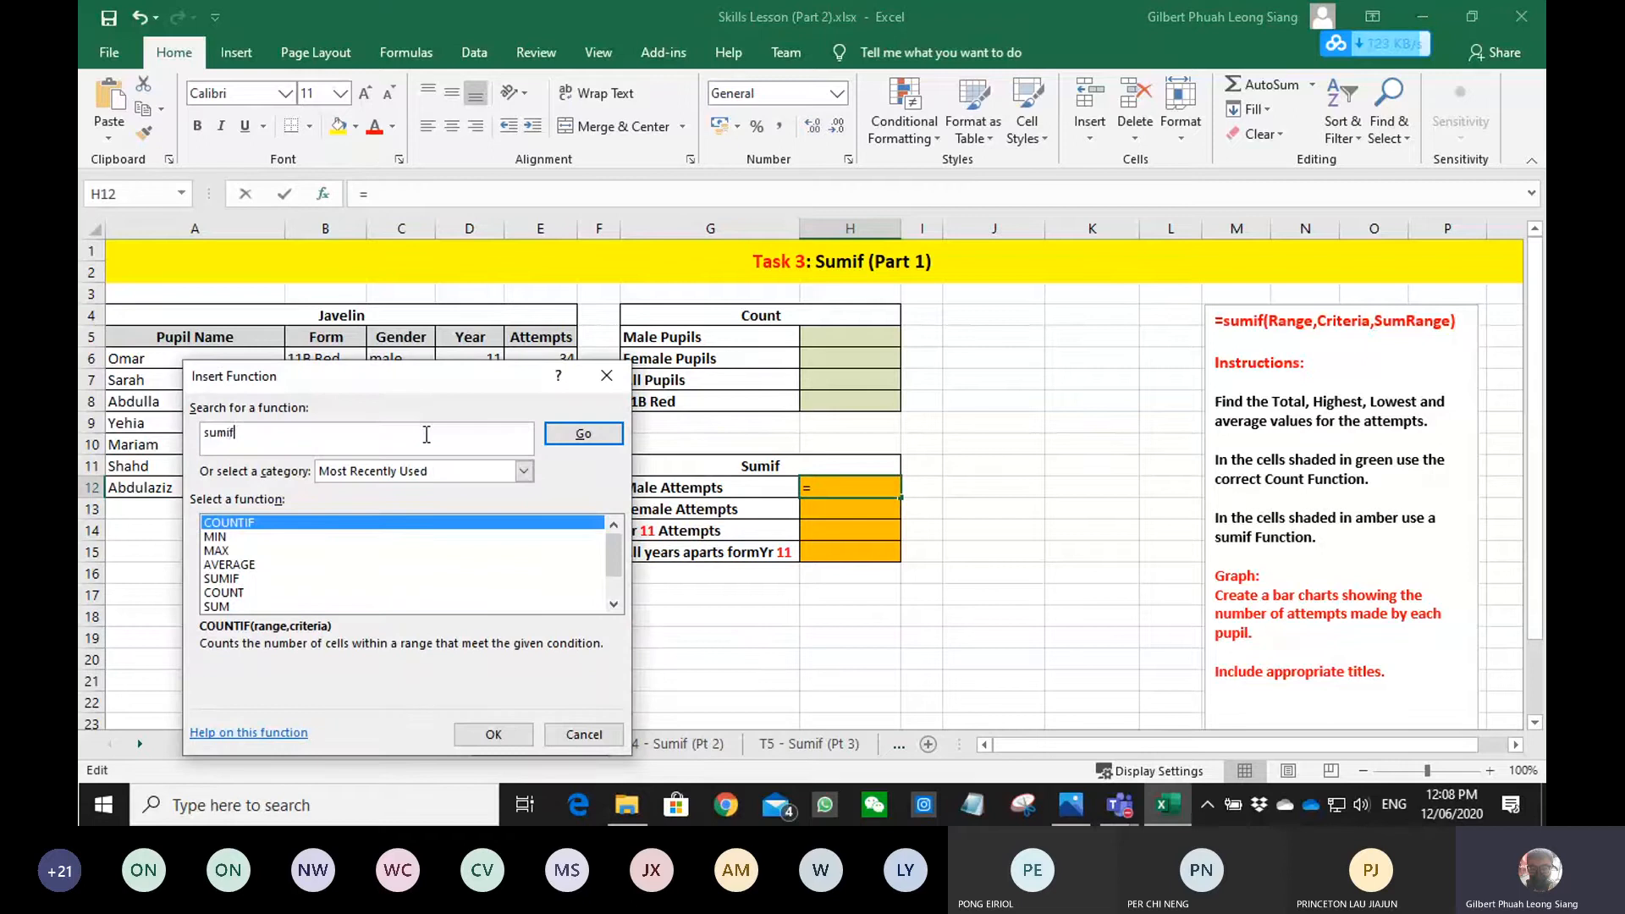
key(Return)
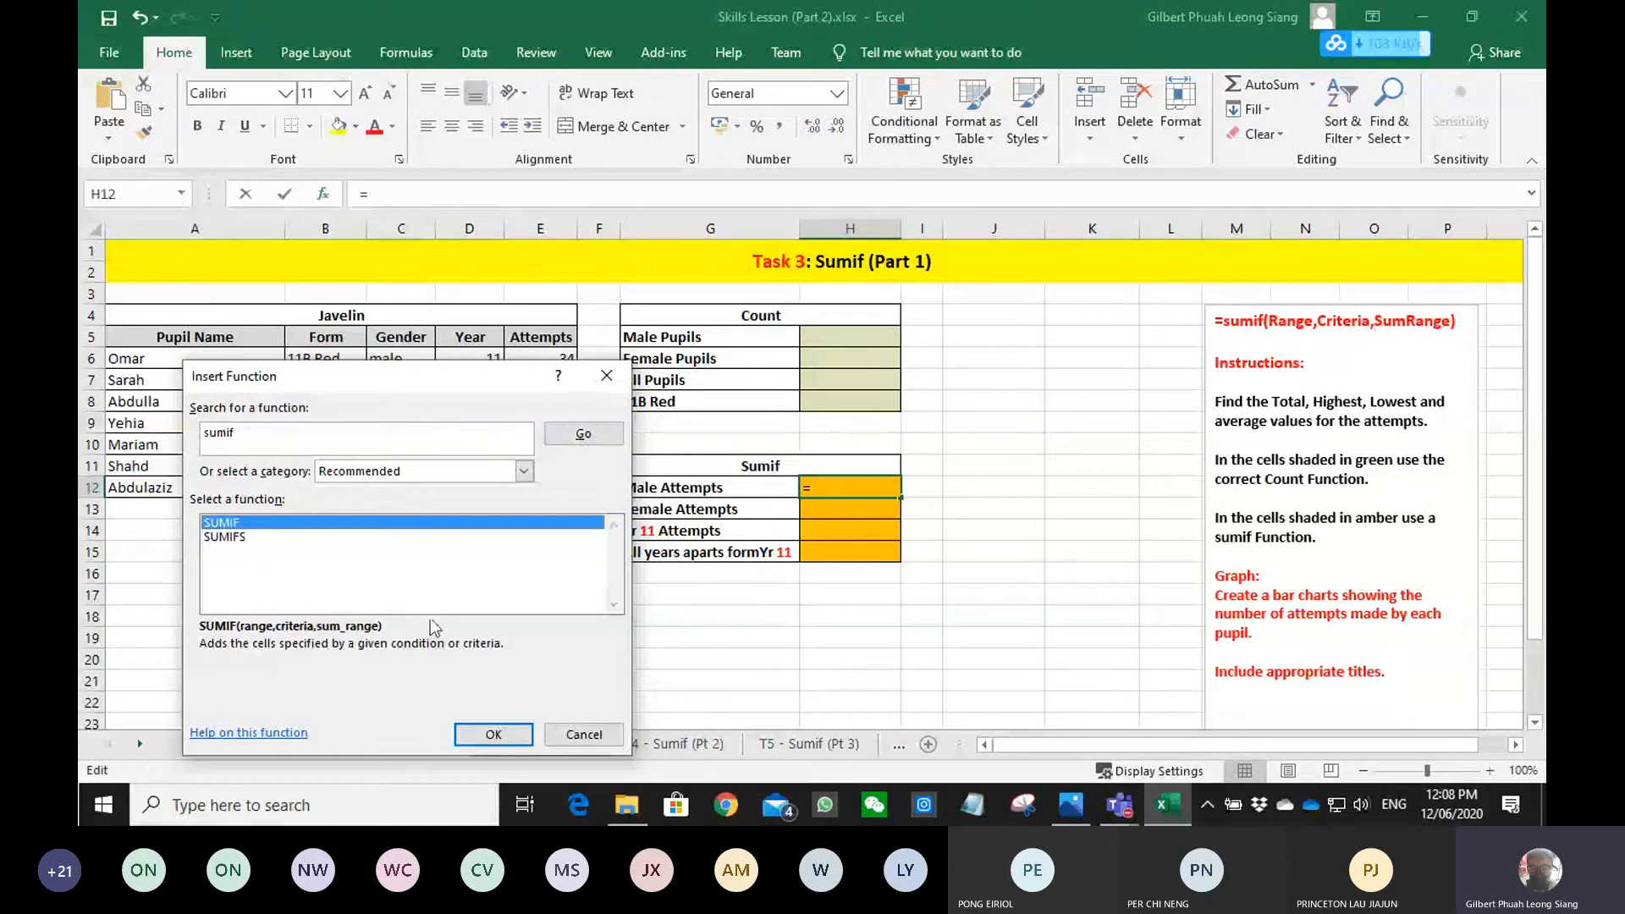
click(495, 734)
drag(484, 415, 1301, 341)
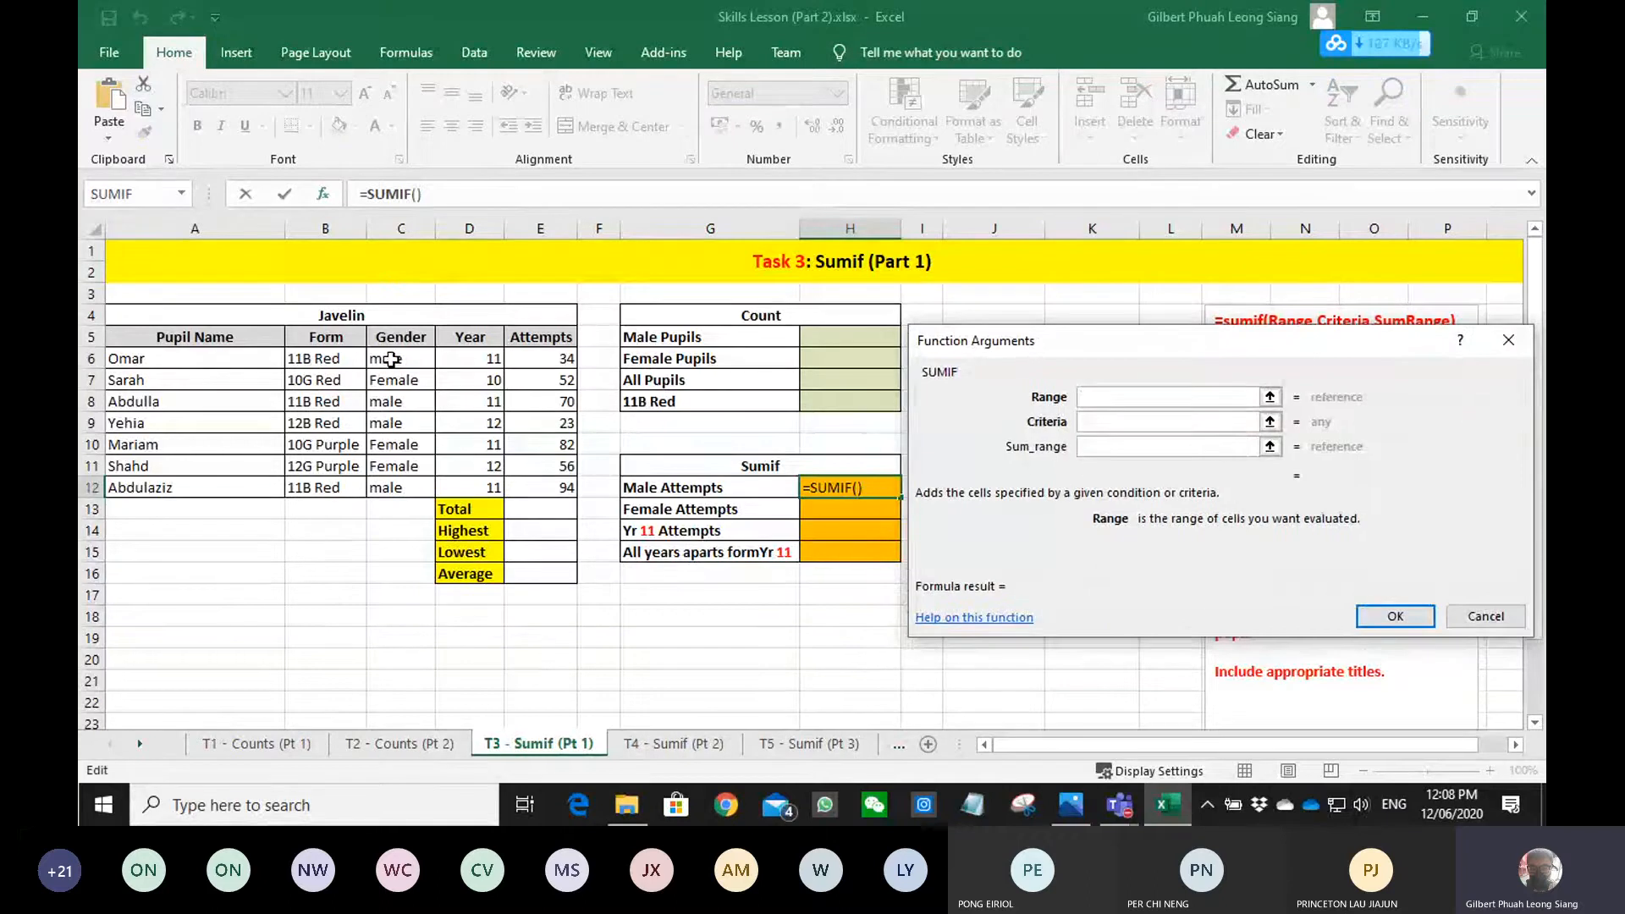
- Complete the Male Attempts SUMIF in H12 with range C6:E12, criteria C6 and sum range E6:E12
drag(391, 359, 531, 481)
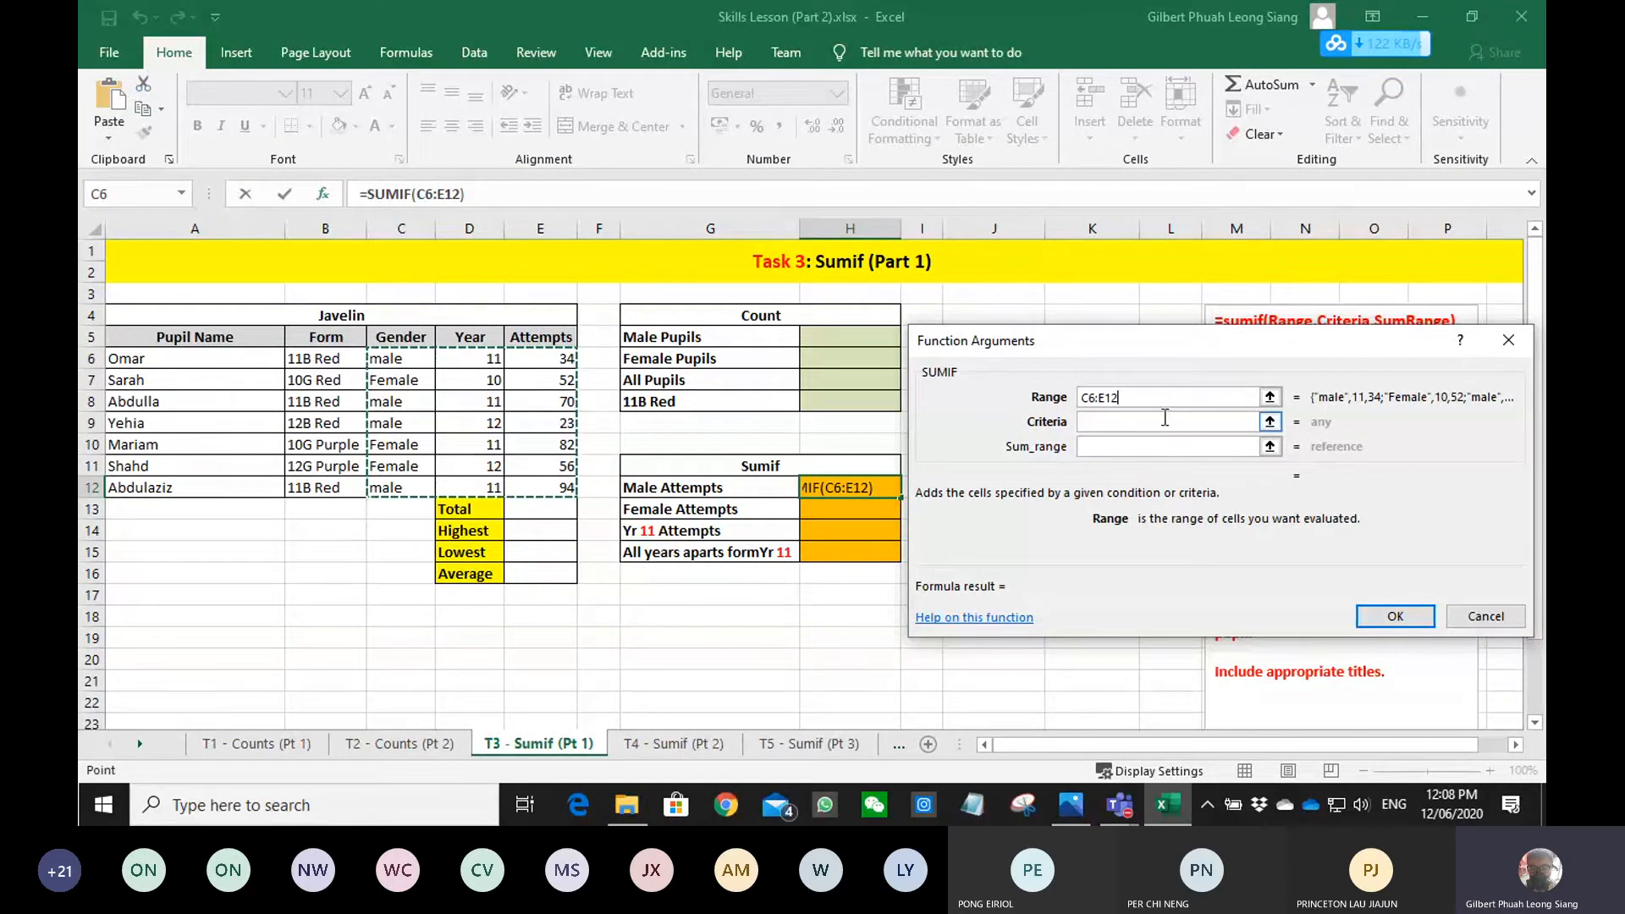
key(Tab)
click(397, 362)
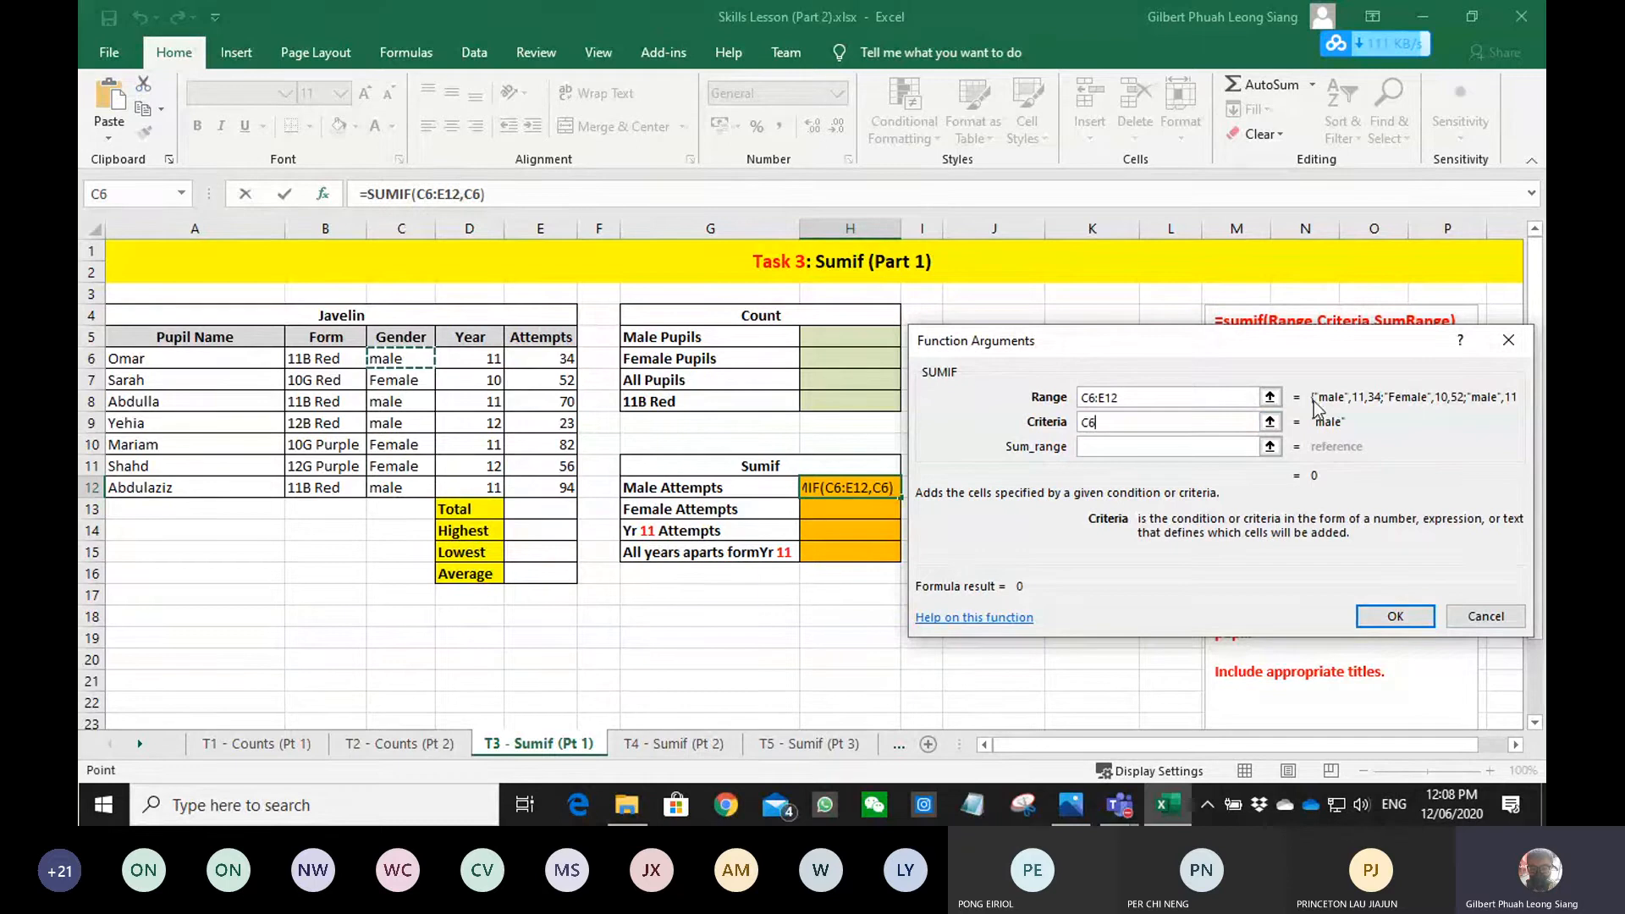
key(Tab)
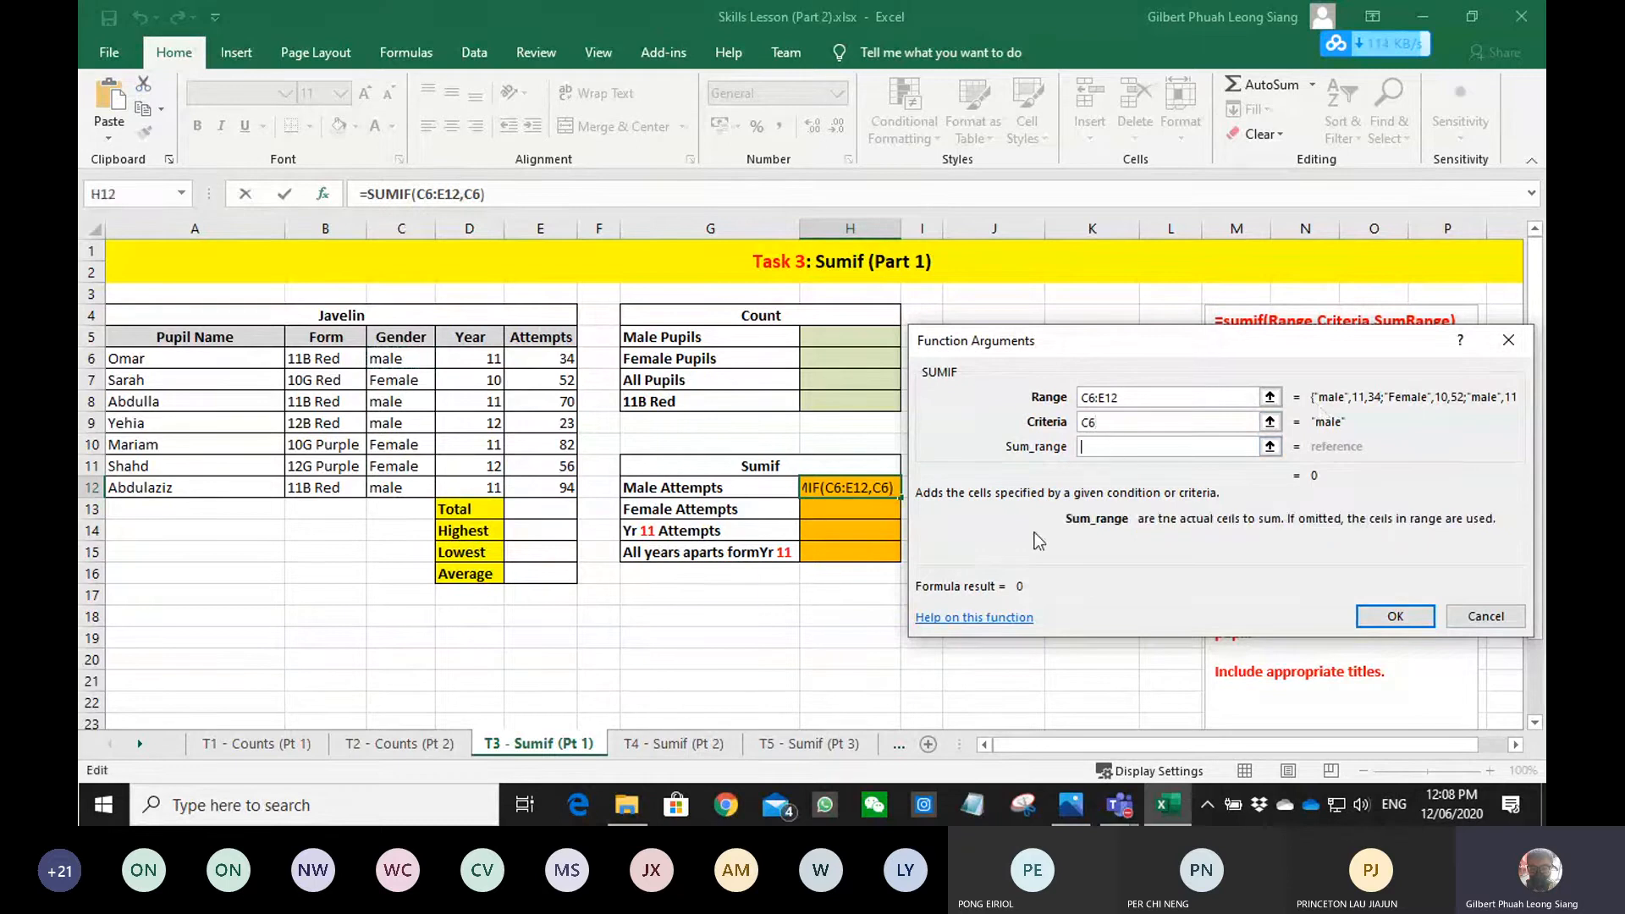
drag(540, 359, 542, 492)
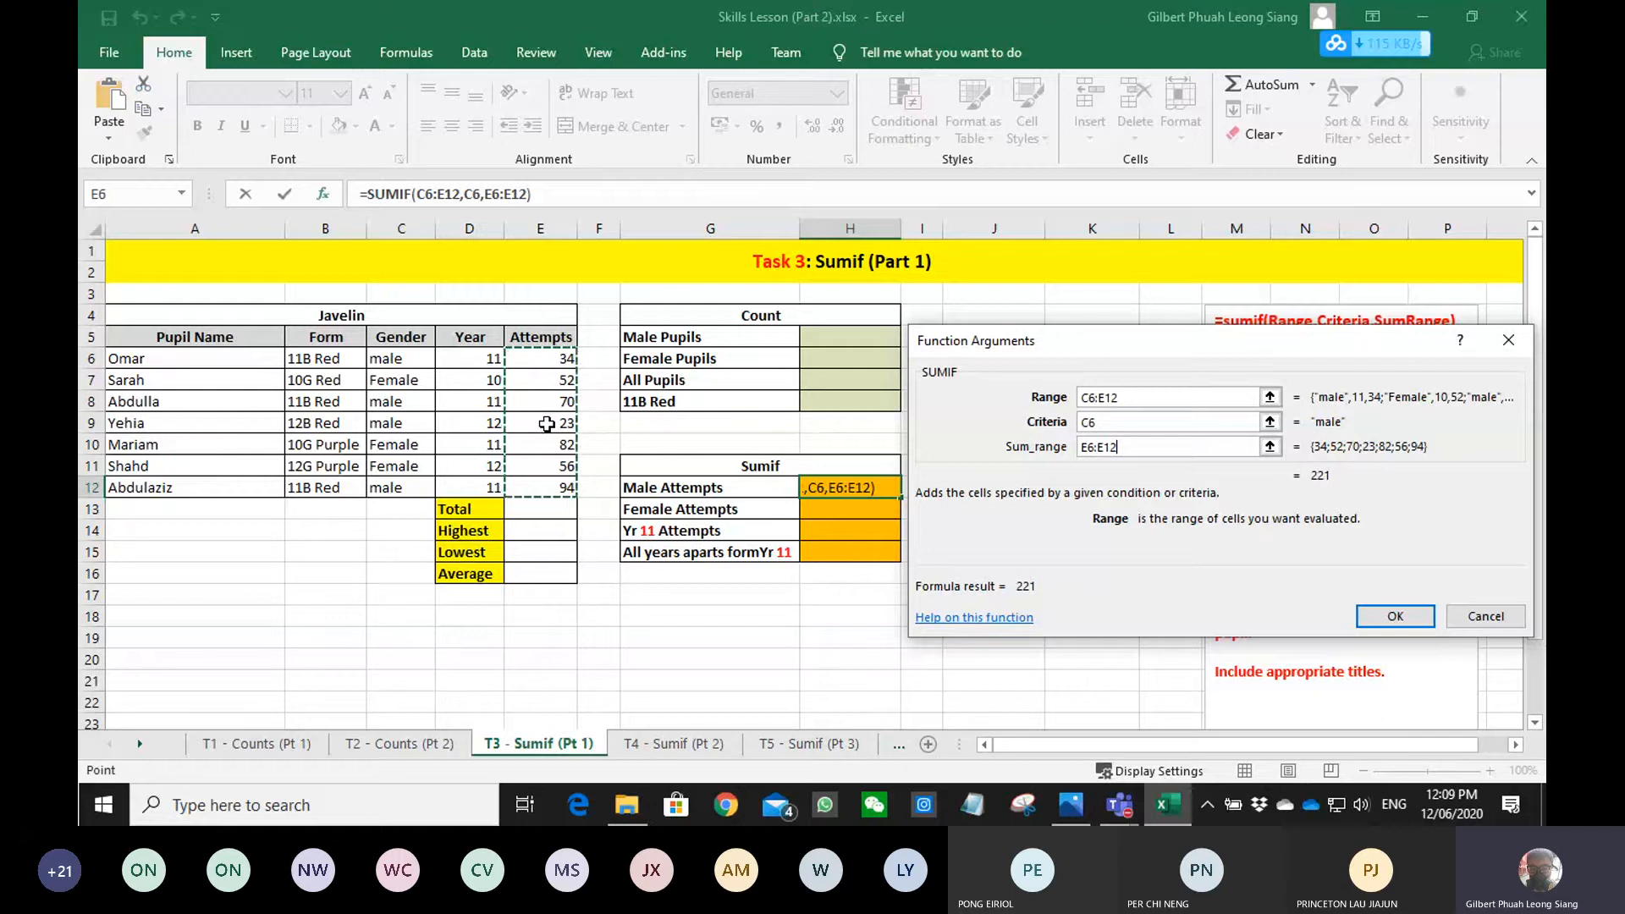
click(1400, 610)
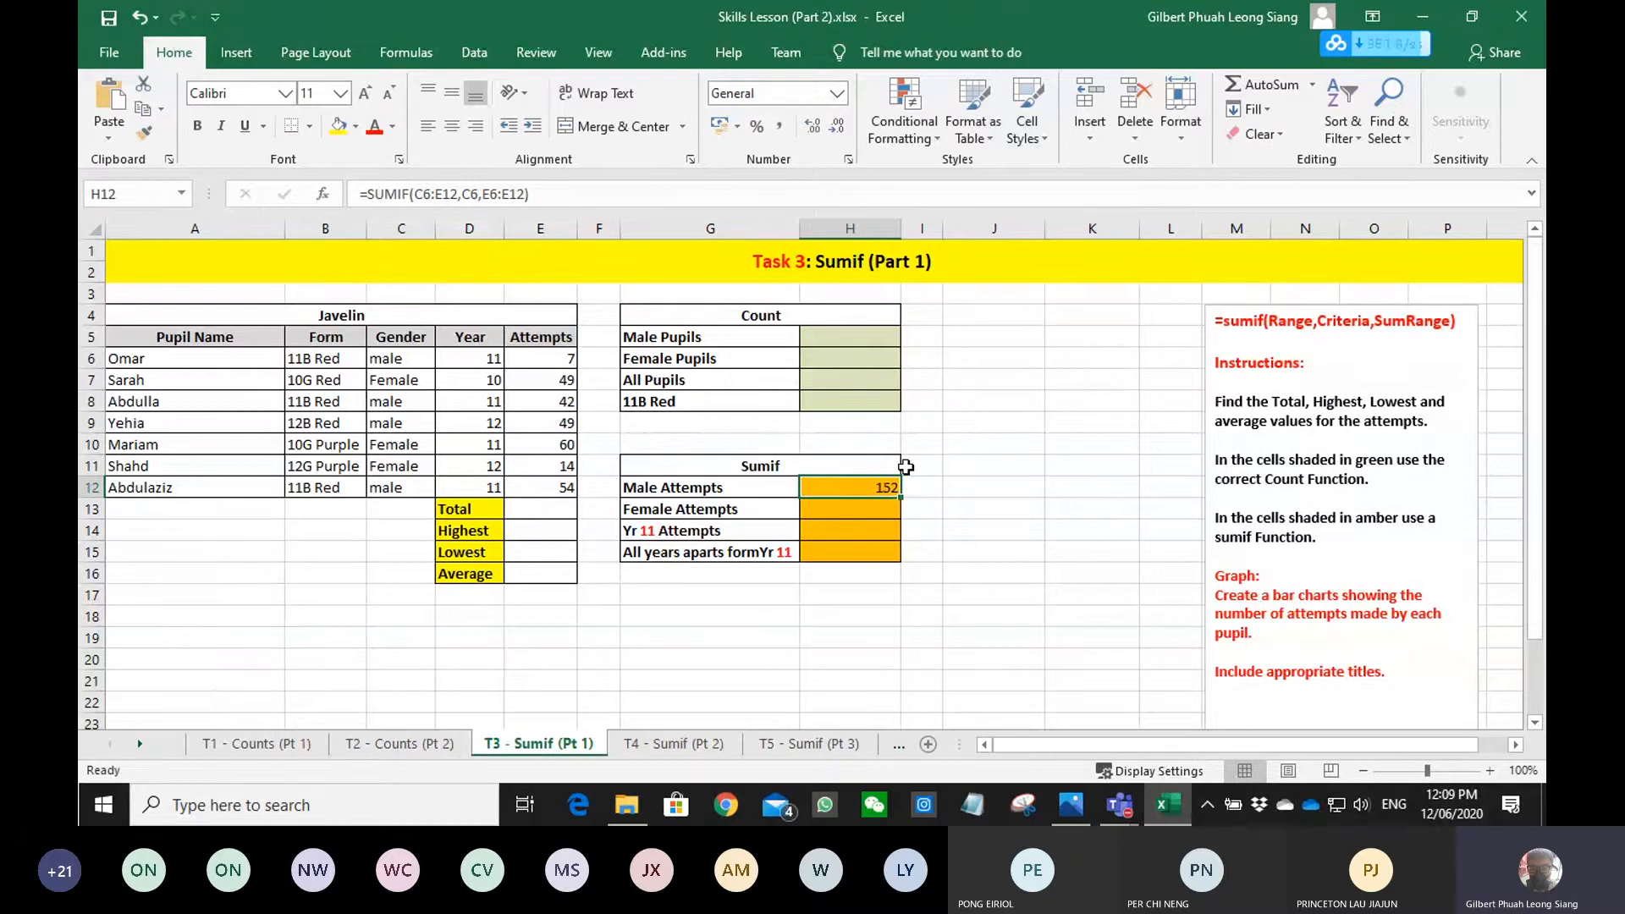
- Insert a SUMIF in H13 for Female Attempts with range C6:E12, criteria C7 and sum range E6:E12
click(821, 514)
key(shift+F3)
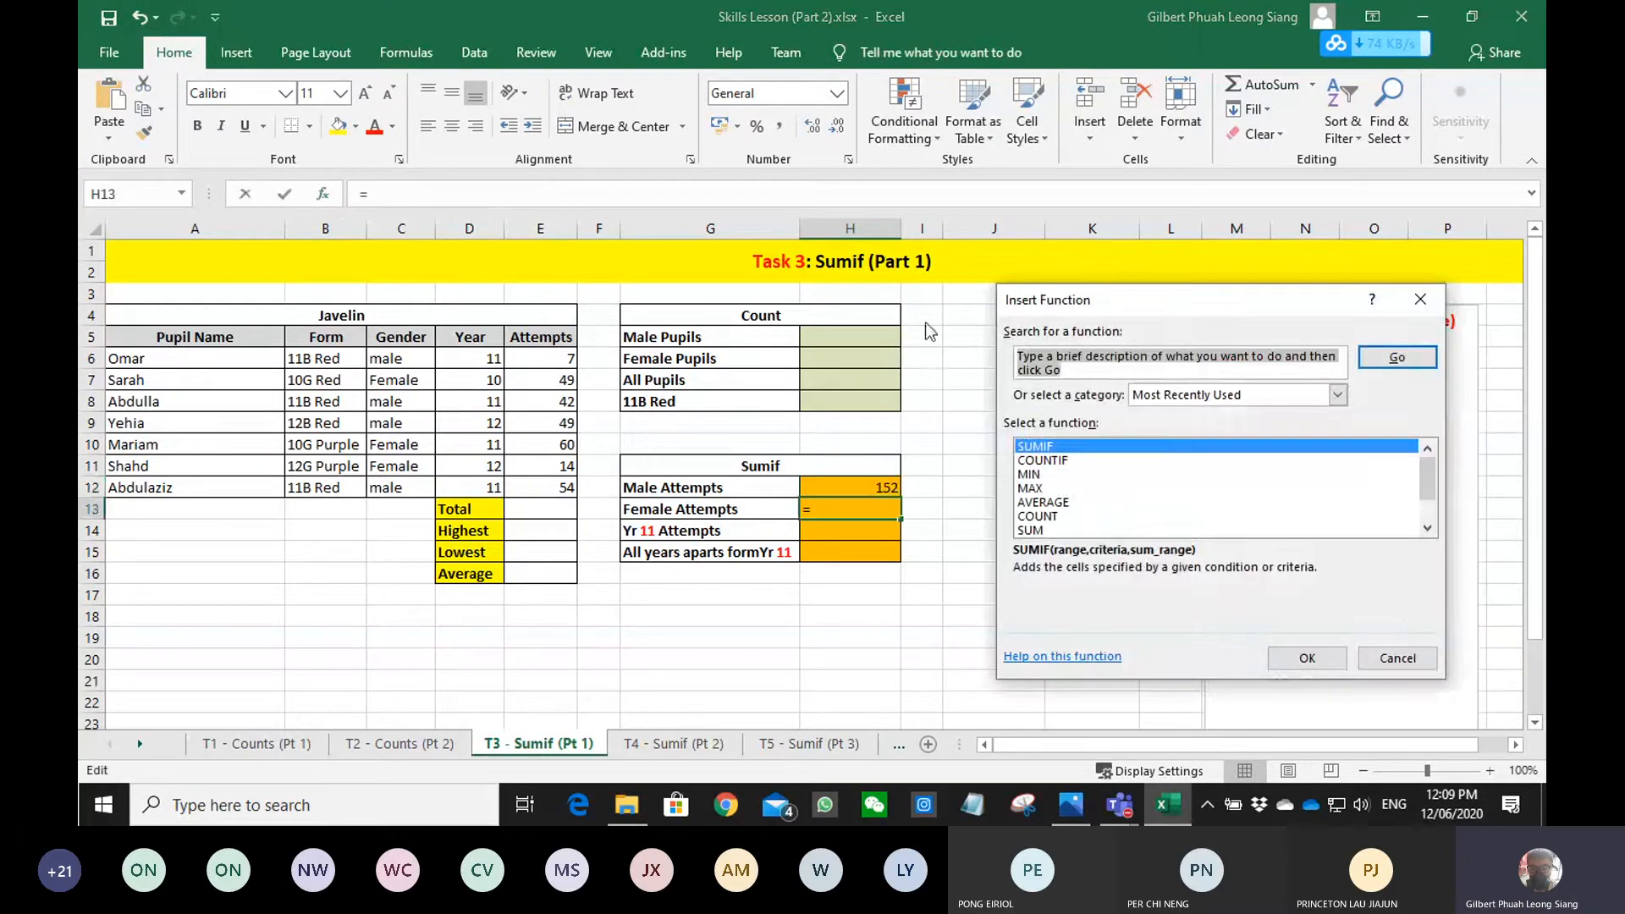
click(1139, 443)
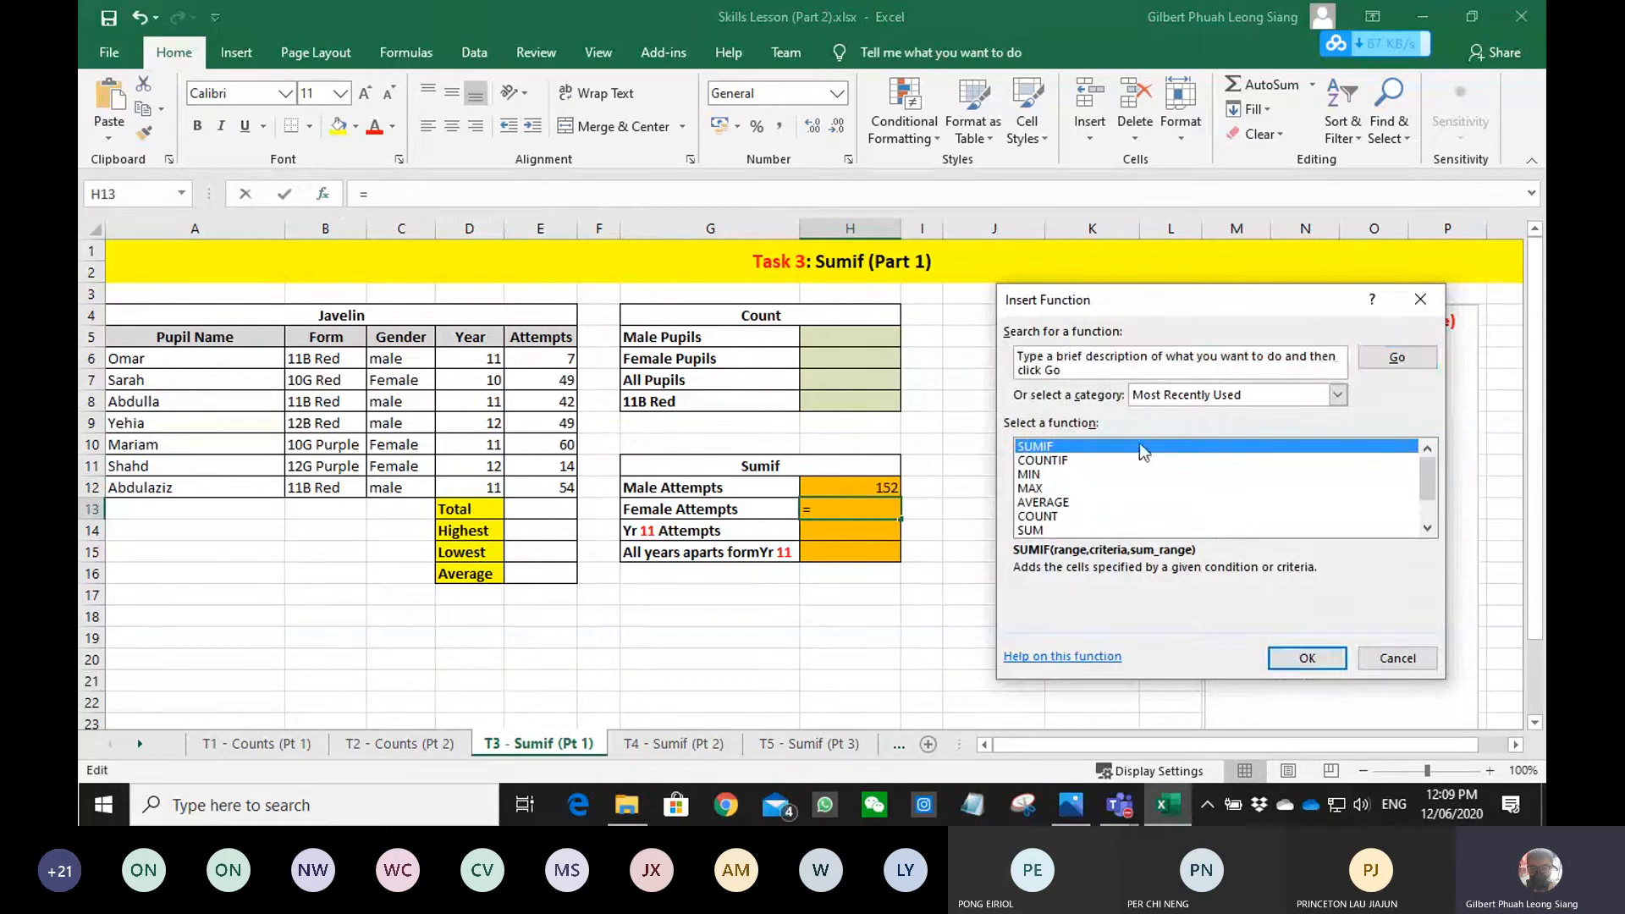
key(Return)
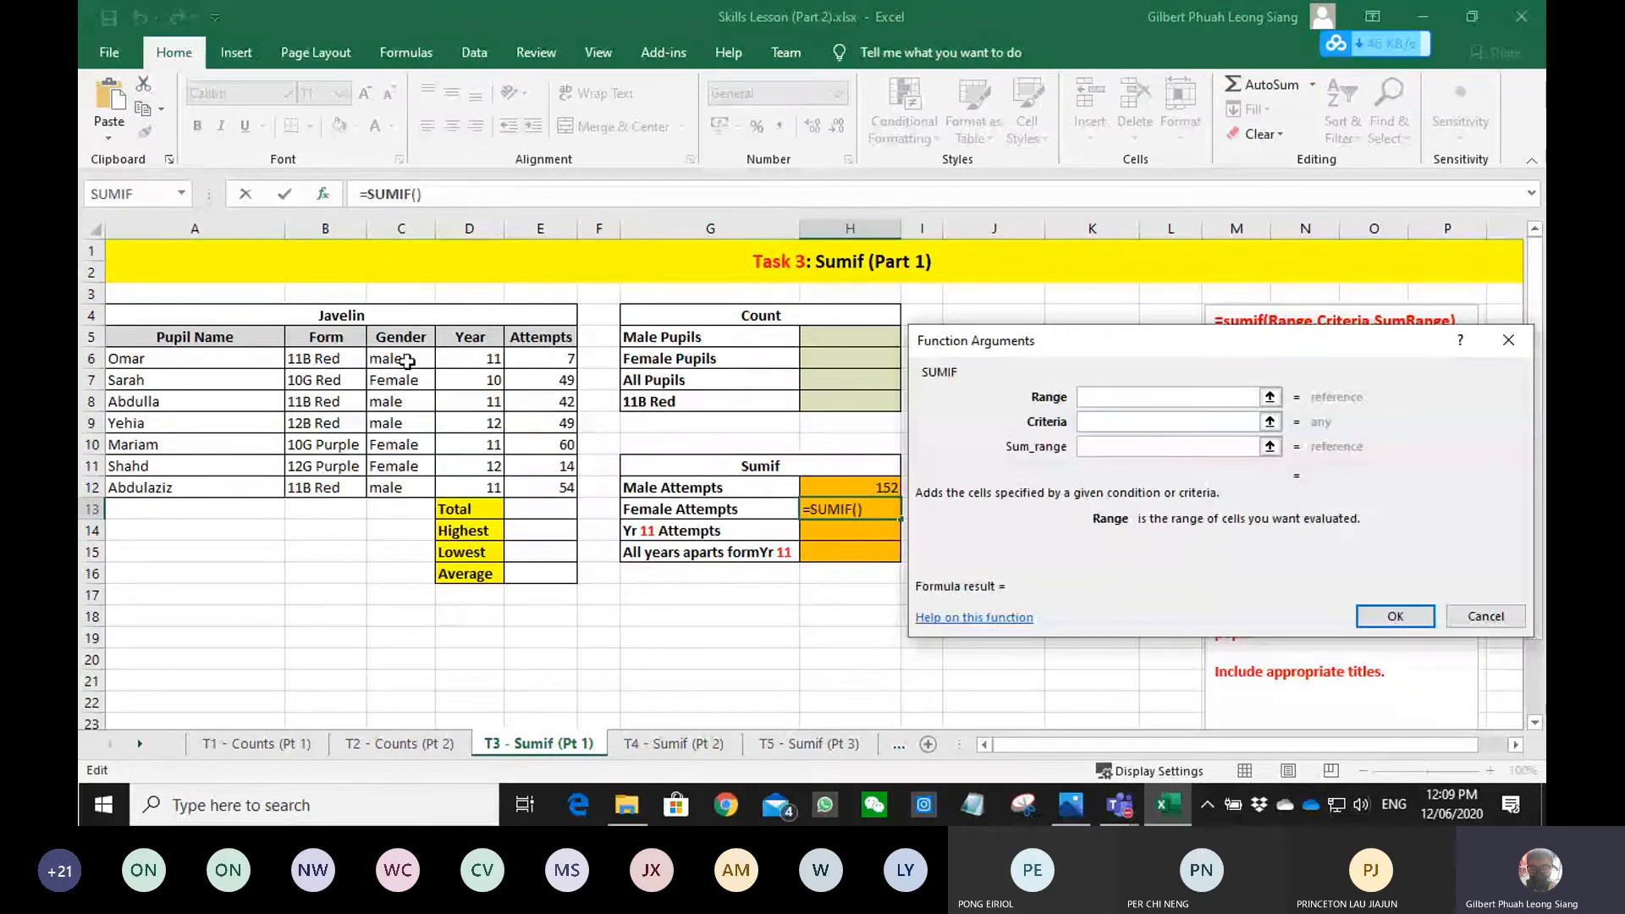
drag(407, 362, 543, 478)
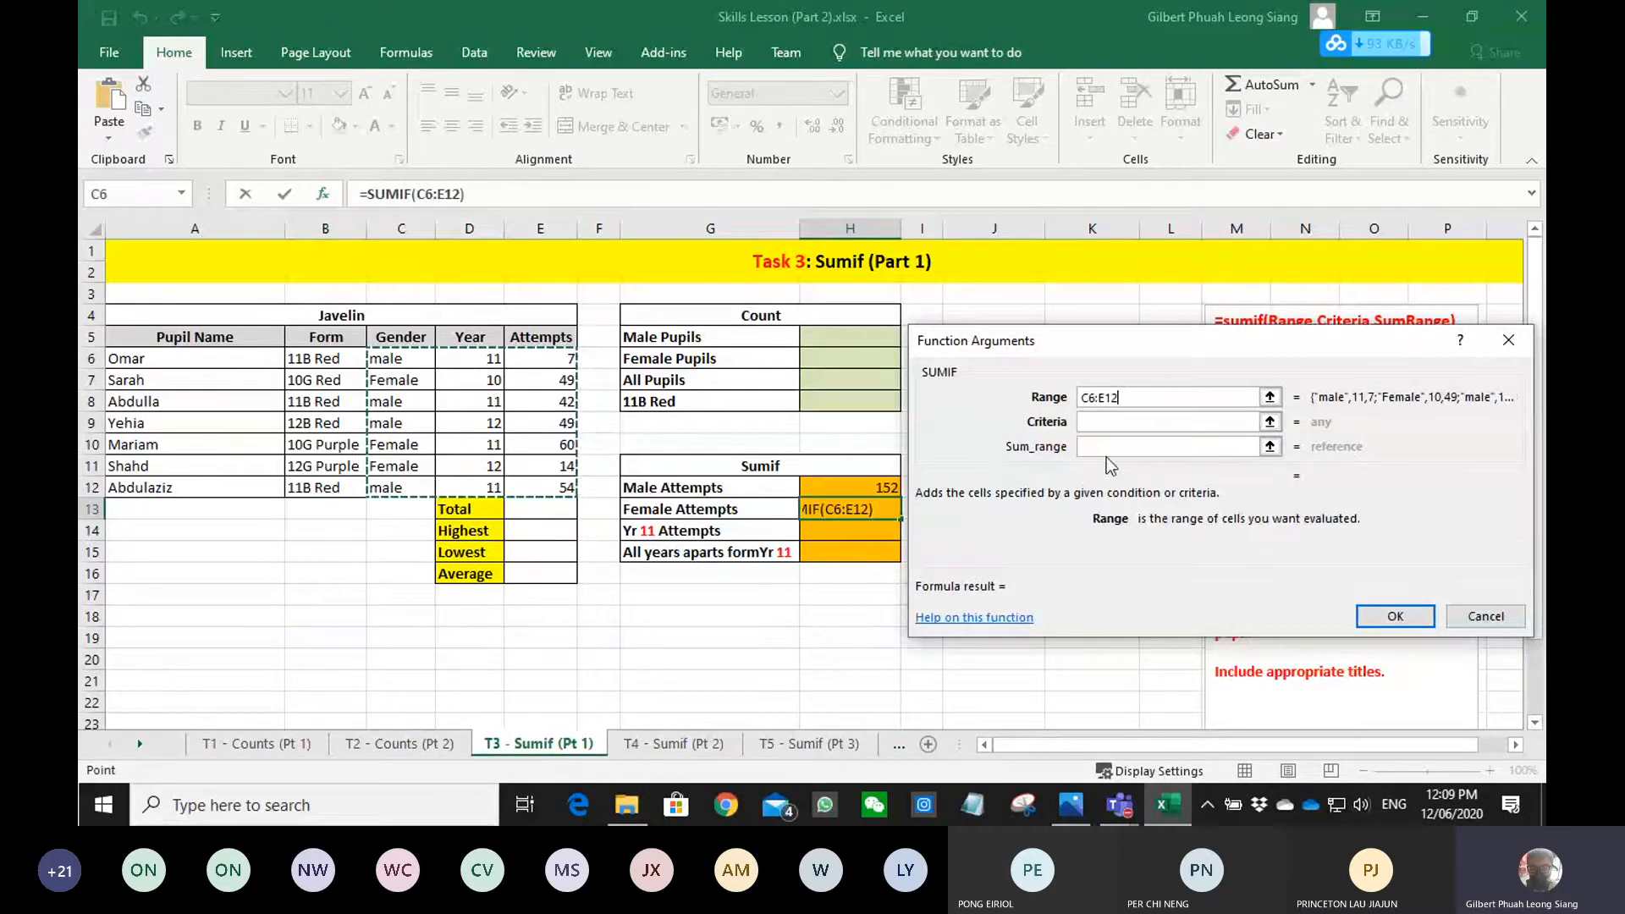
key(Tab)
click(398, 380)
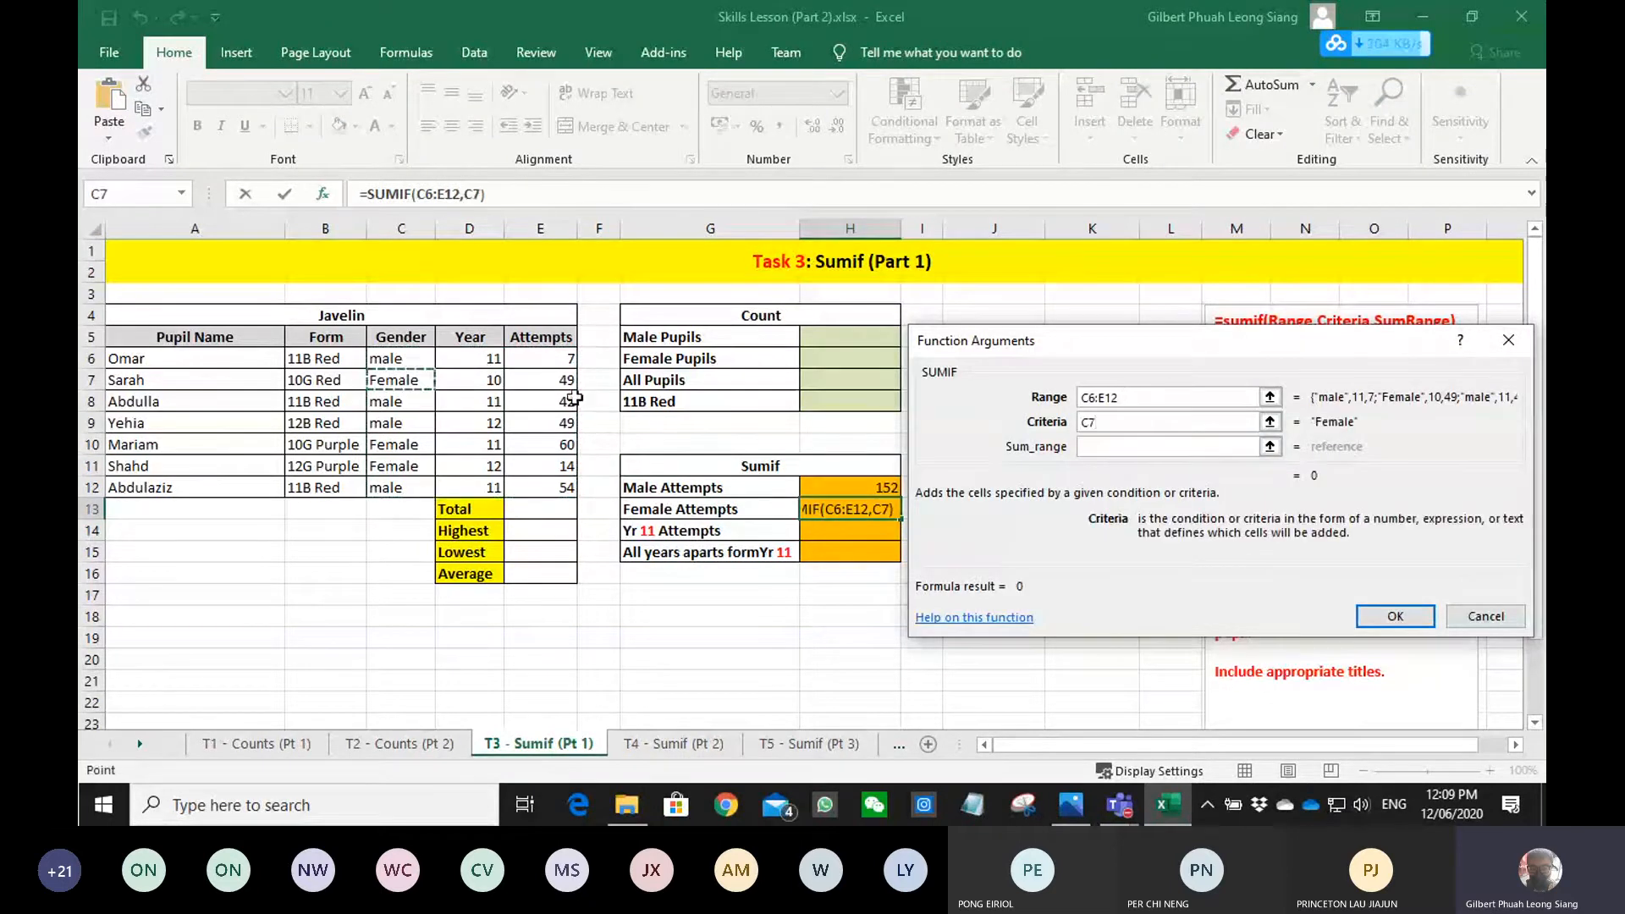
key(Tab)
click(555, 356)
drag(555, 356, 558, 482)
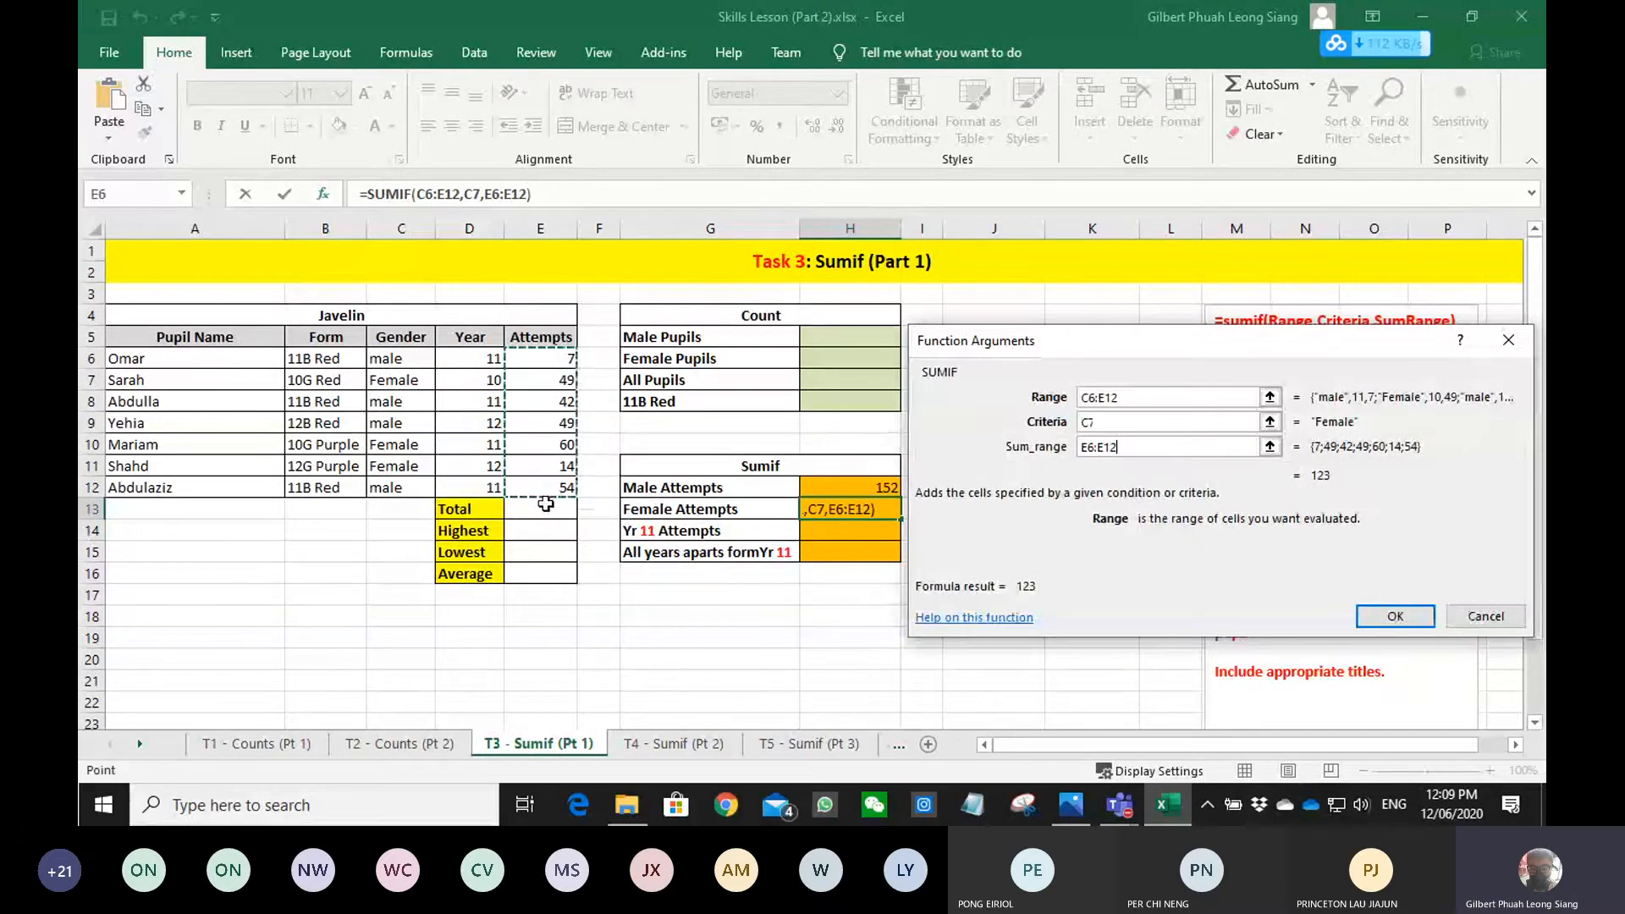
click(1390, 626)
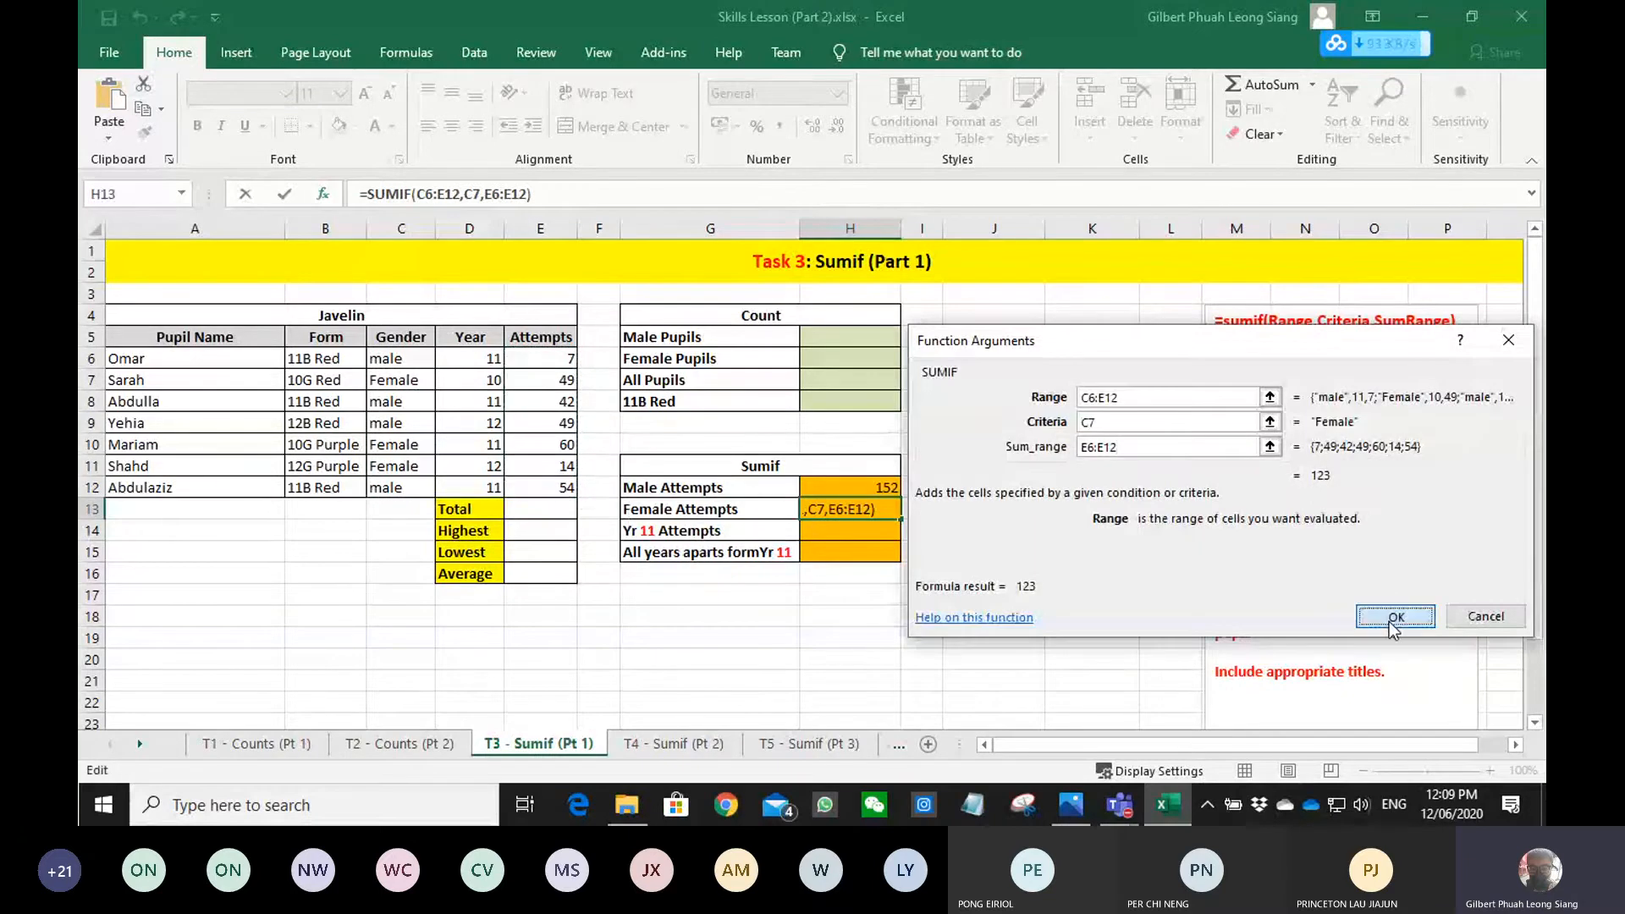
- Insert a SUMIF in H14 for Yr 11 Attempts with range D6:E12, criteria D6 and sum range E6:E12
click(993, 572)
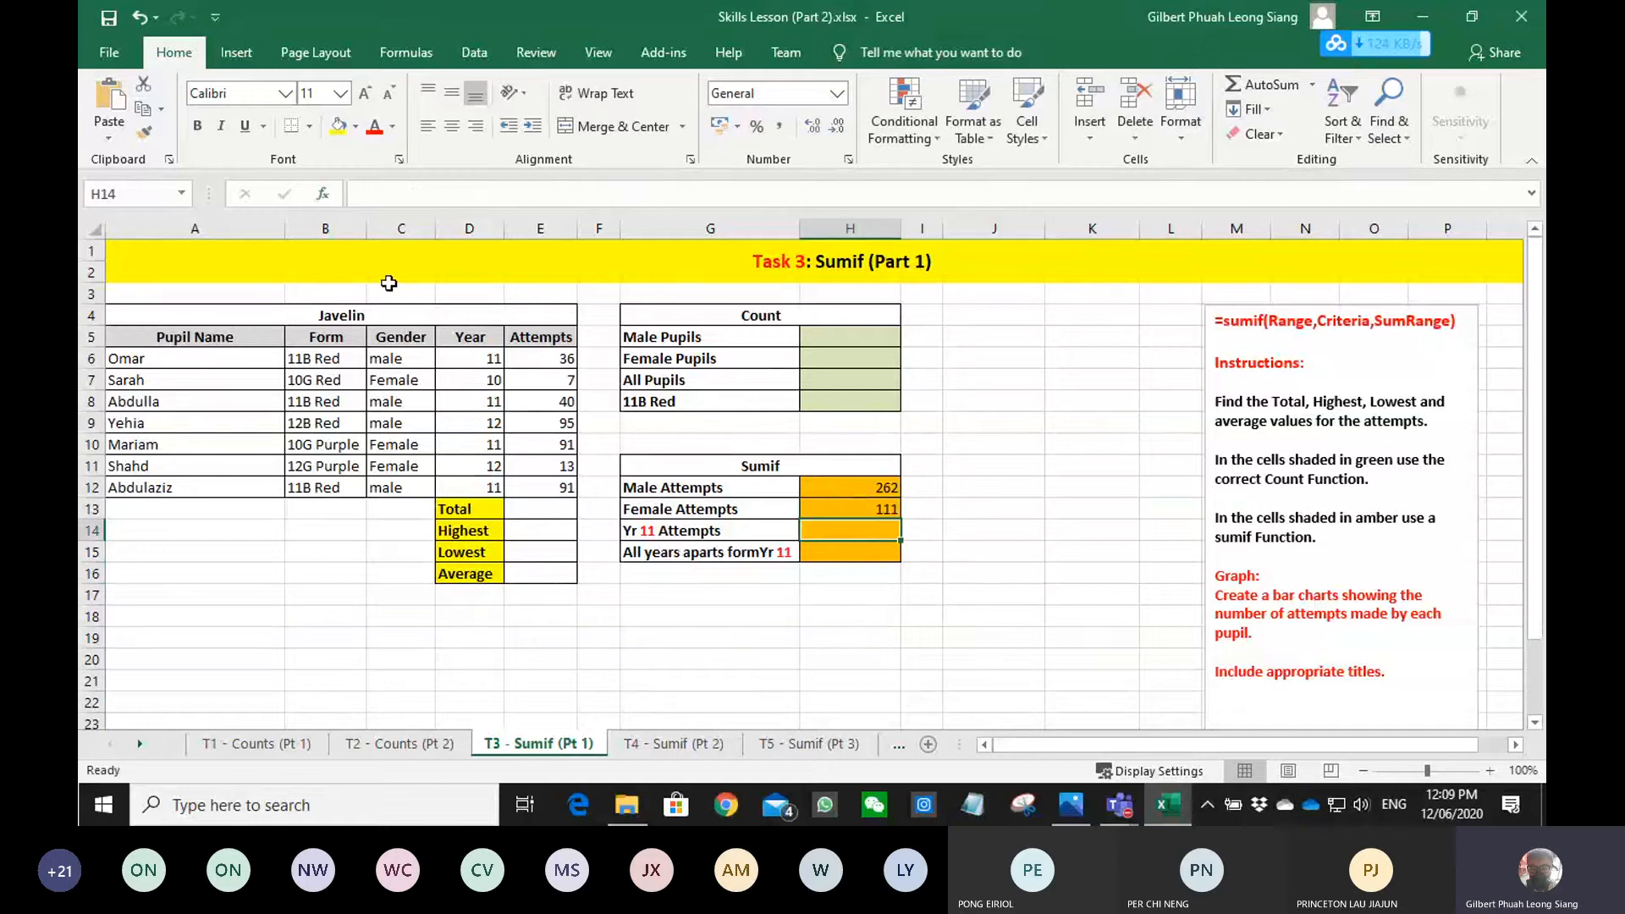
click(324, 194)
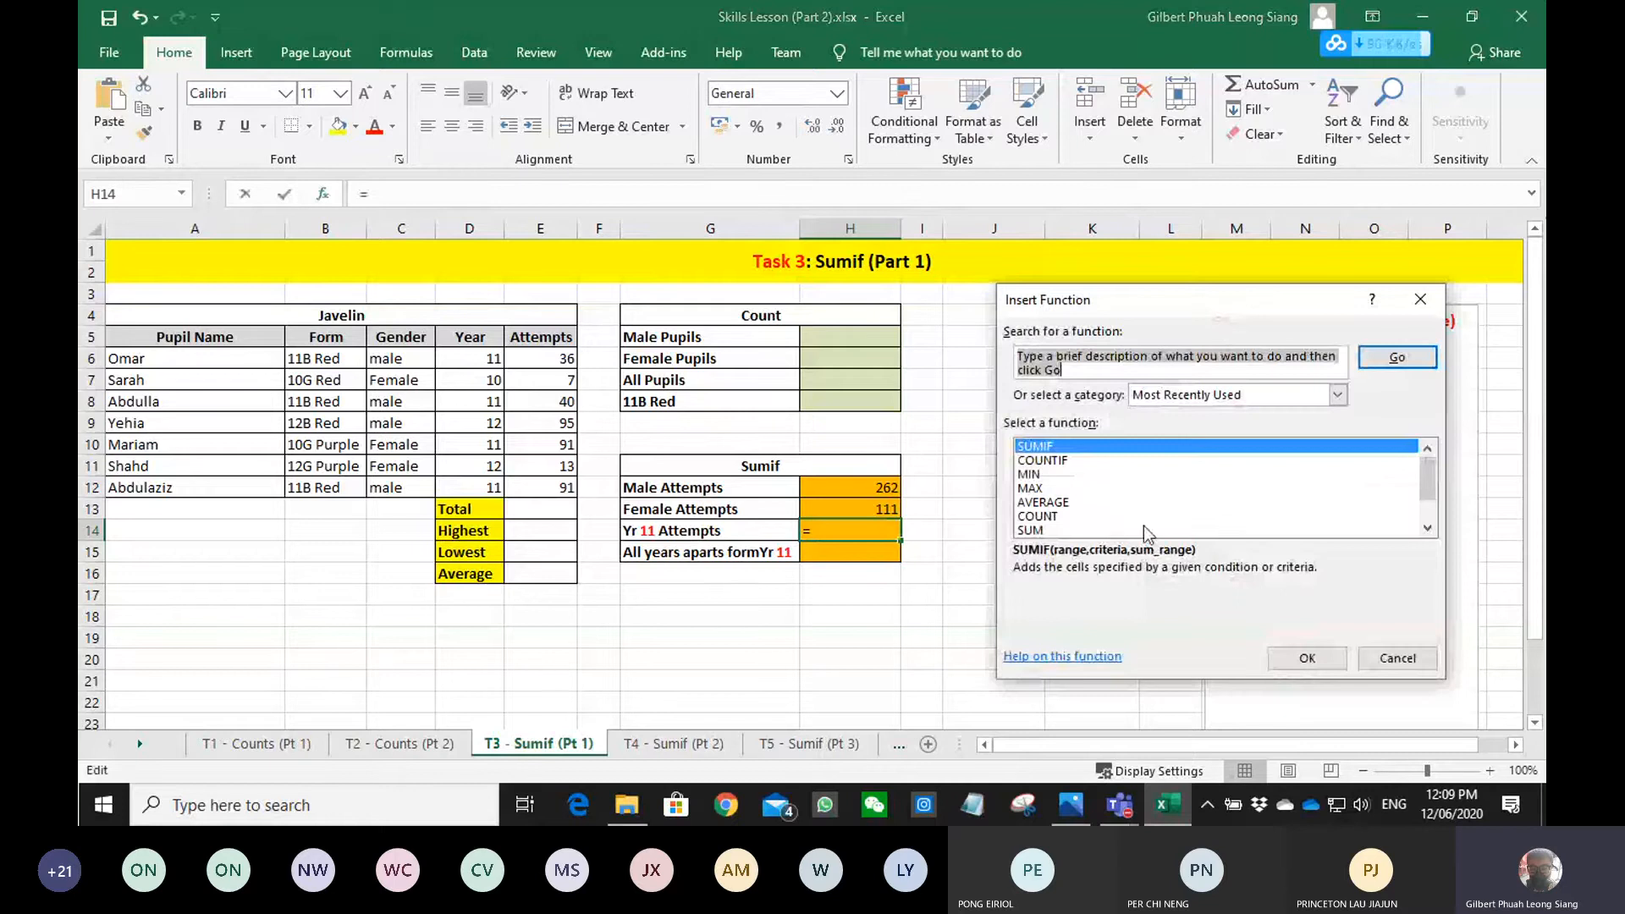
click(1272, 648)
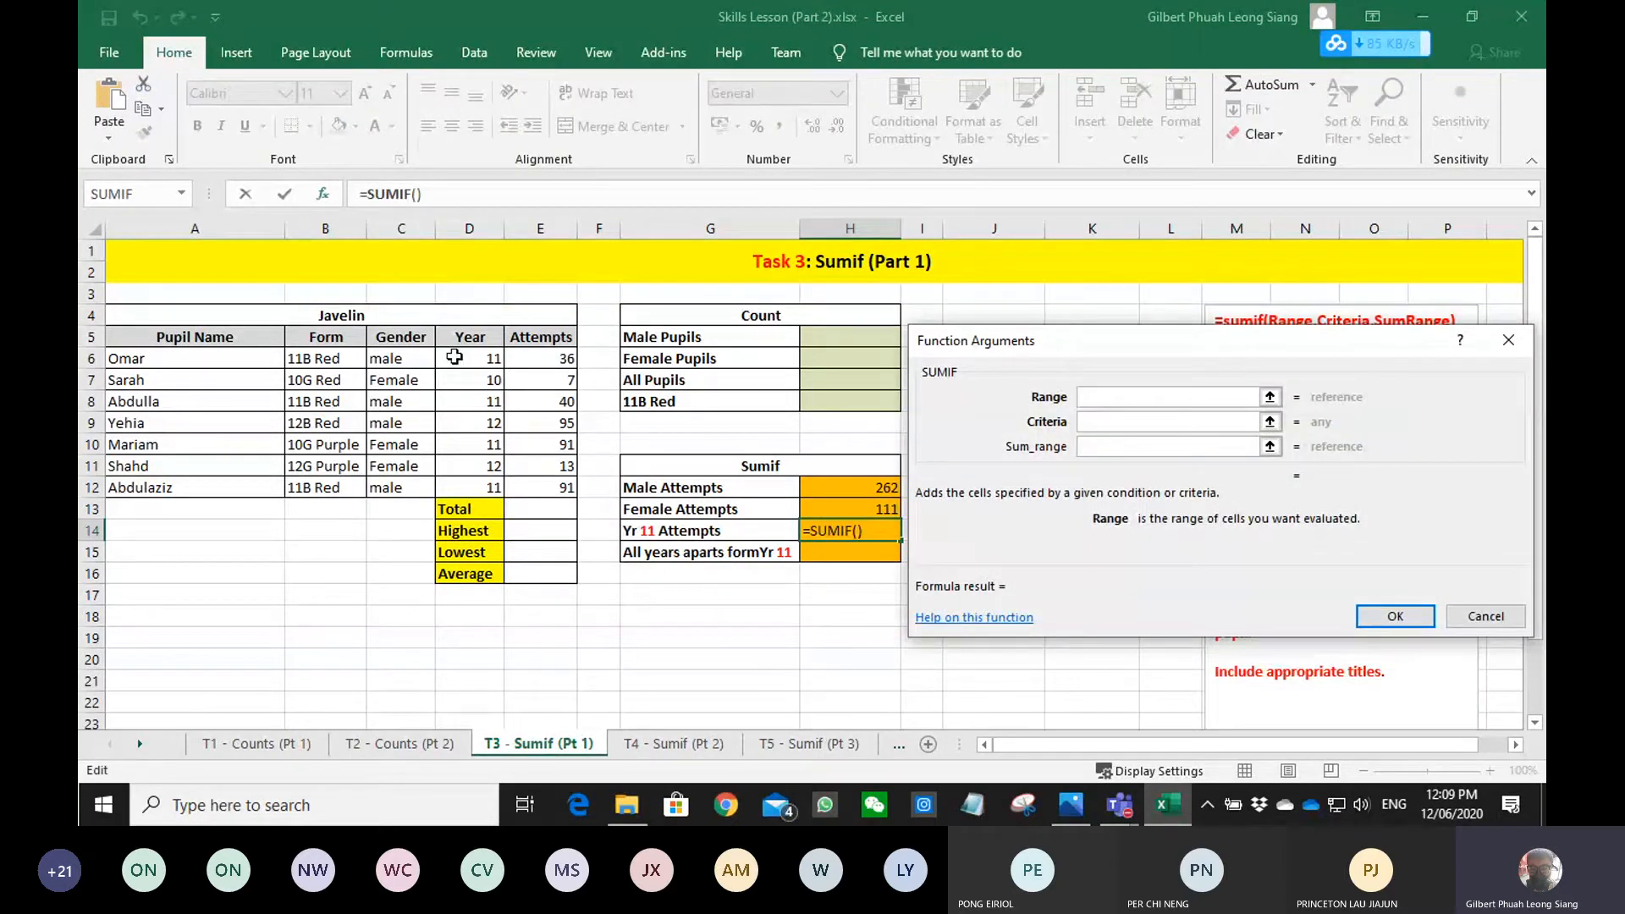
drag(454, 357, 538, 486)
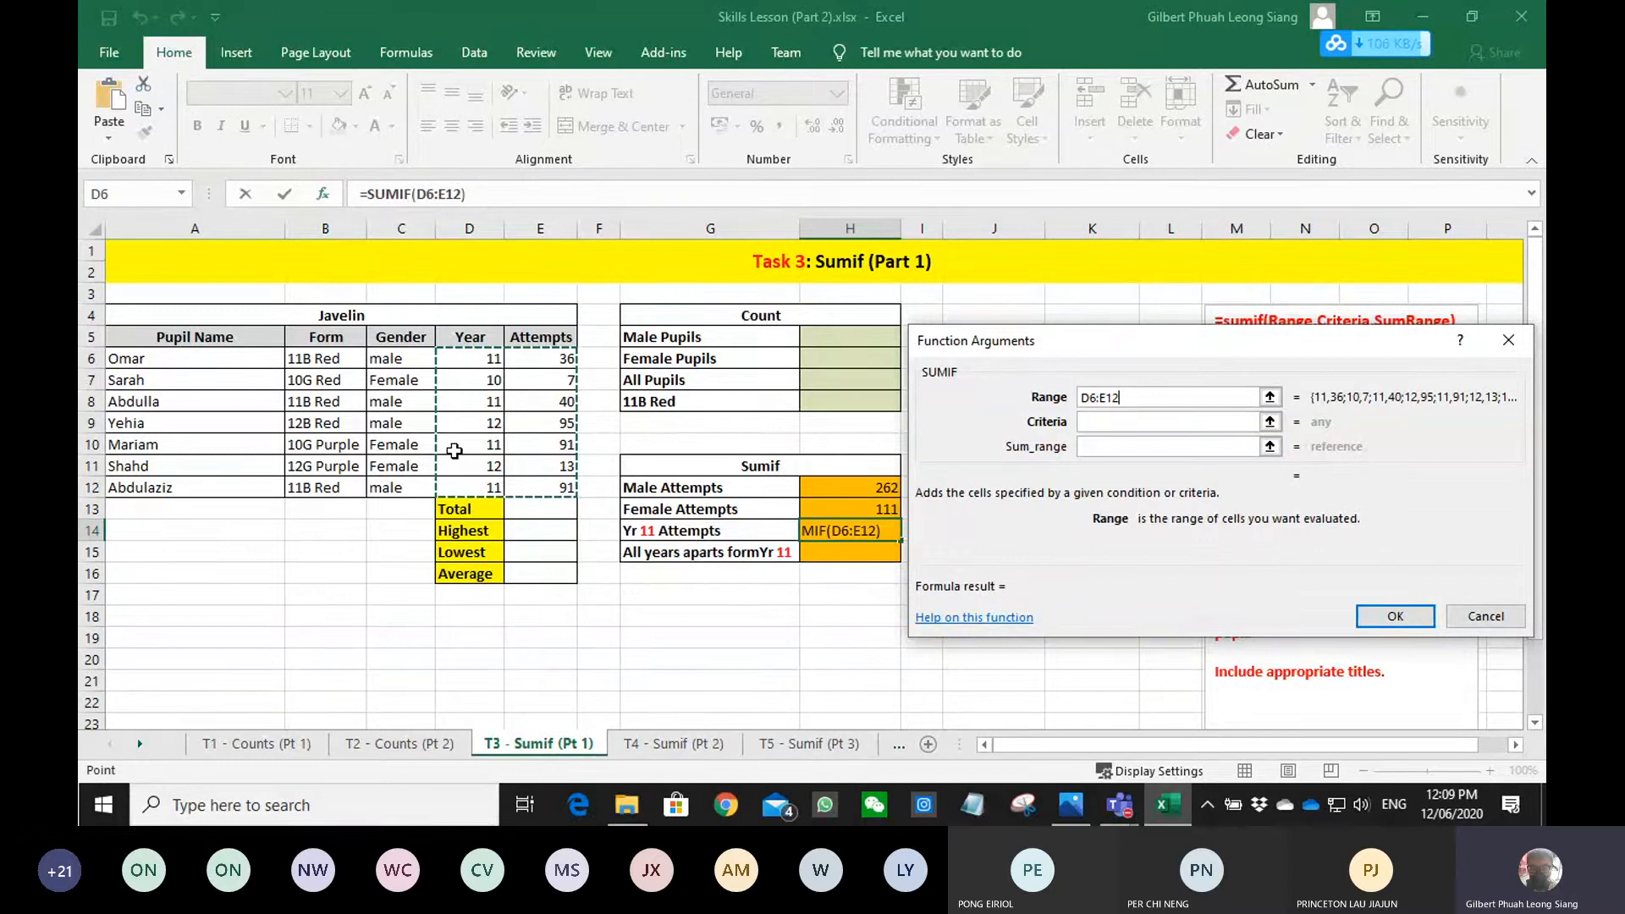
click(1179, 420)
click(463, 362)
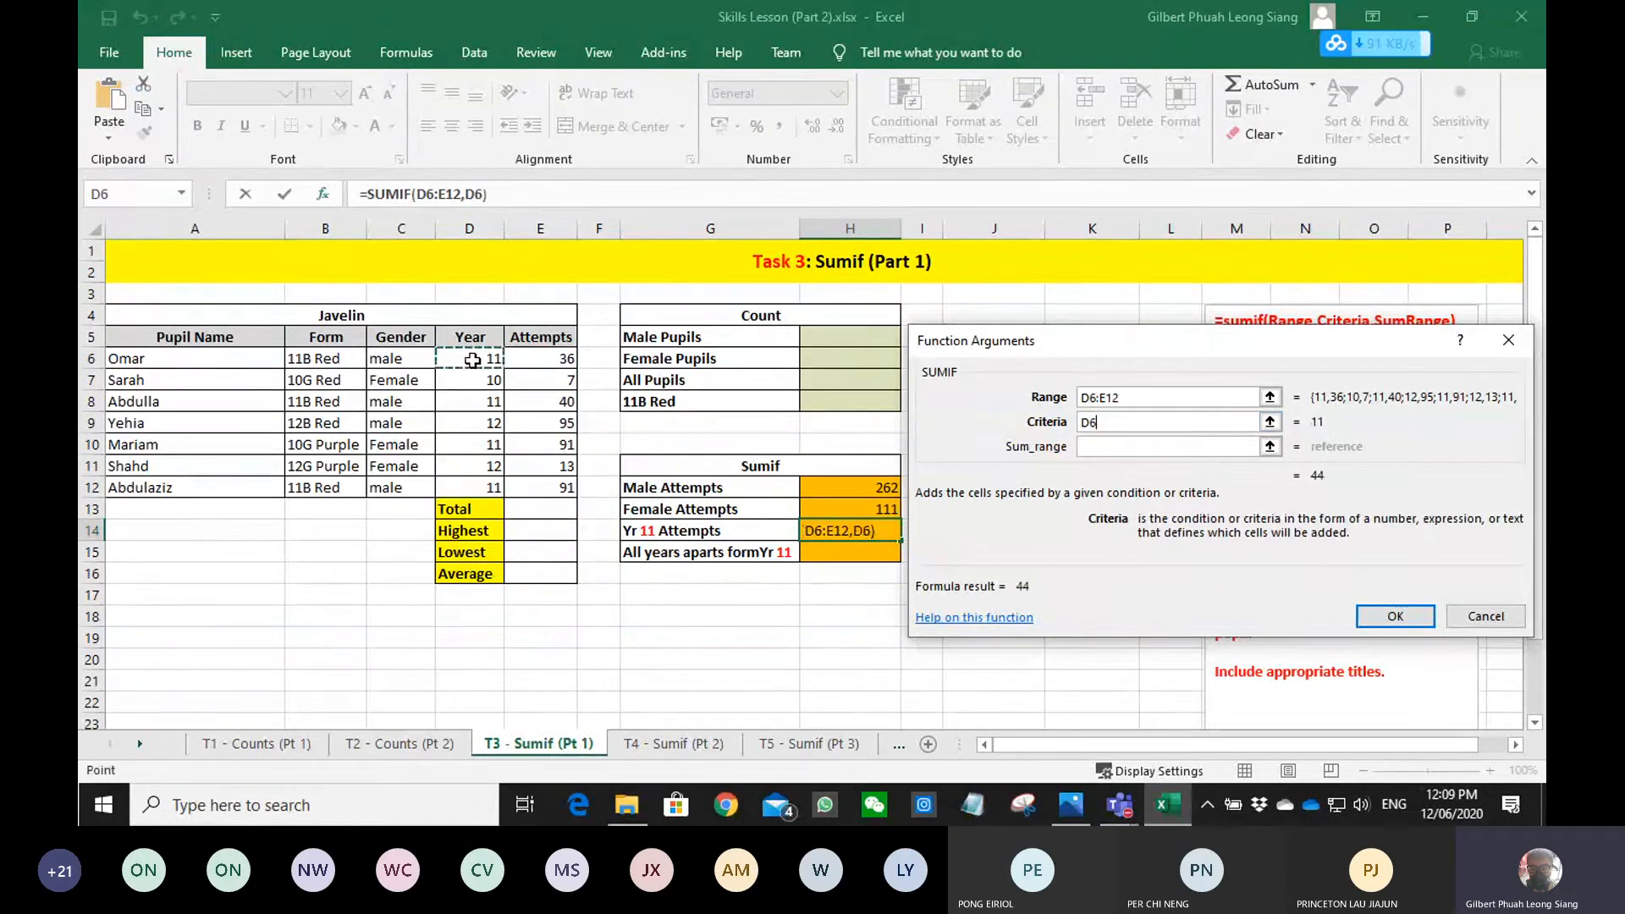
click(1125, 448)
drag(541, 360, 550, 489)
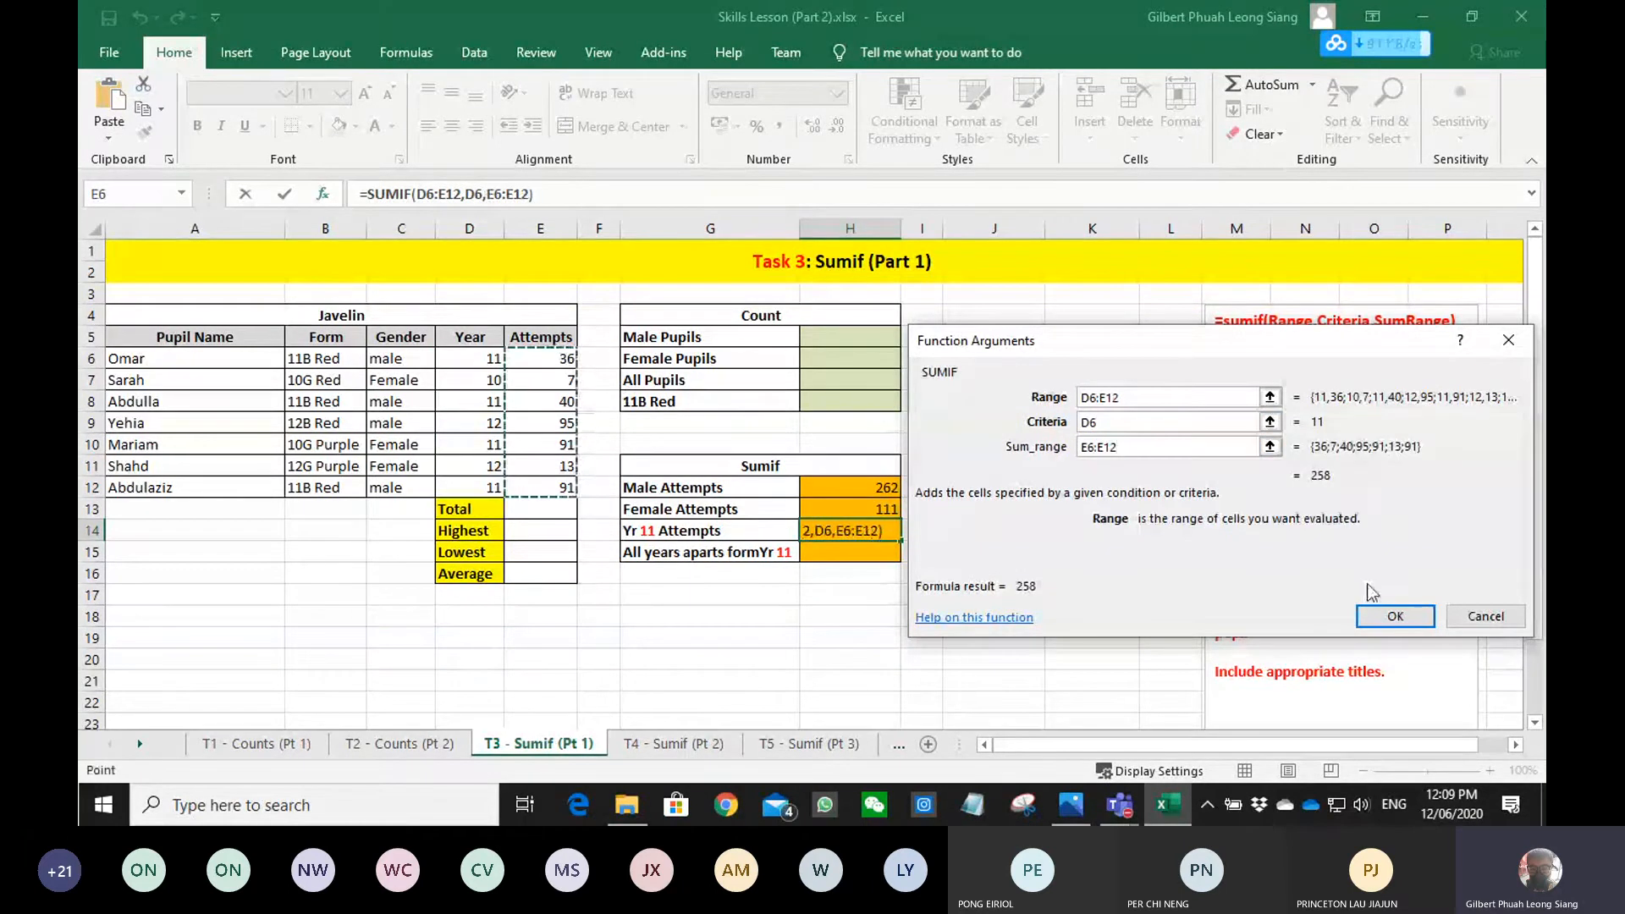
click(1393, 616)
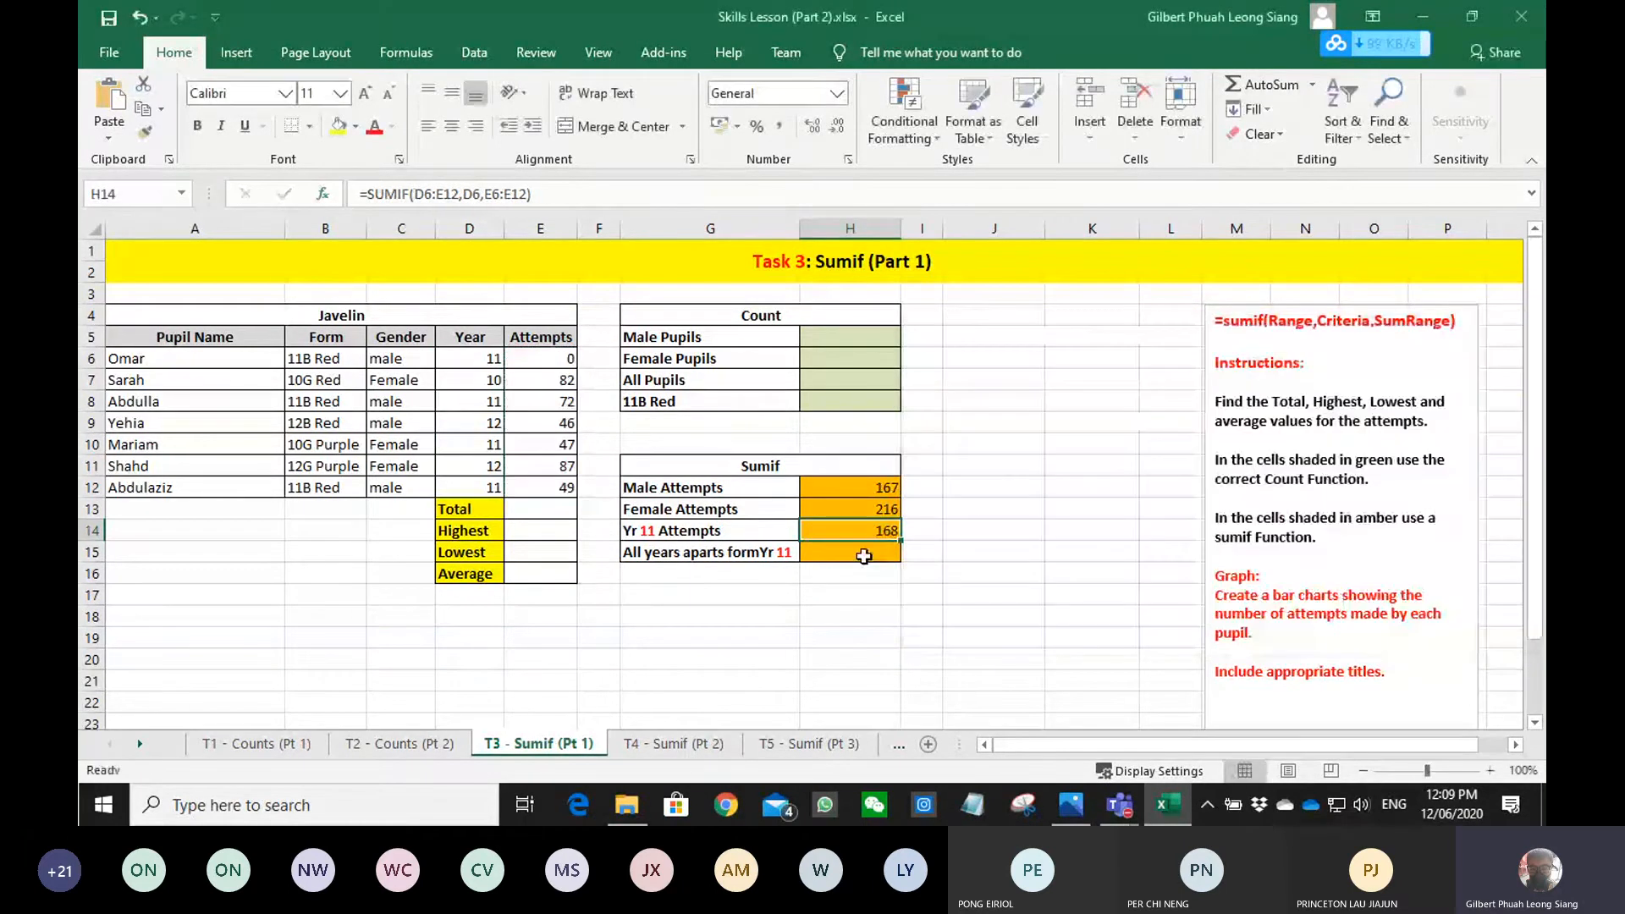
- Insert a SUMIF in H15 for all years apart from Yr 11, using range D6:E12, criteria "<>11" and sum range E6:E12
click(862, 551)
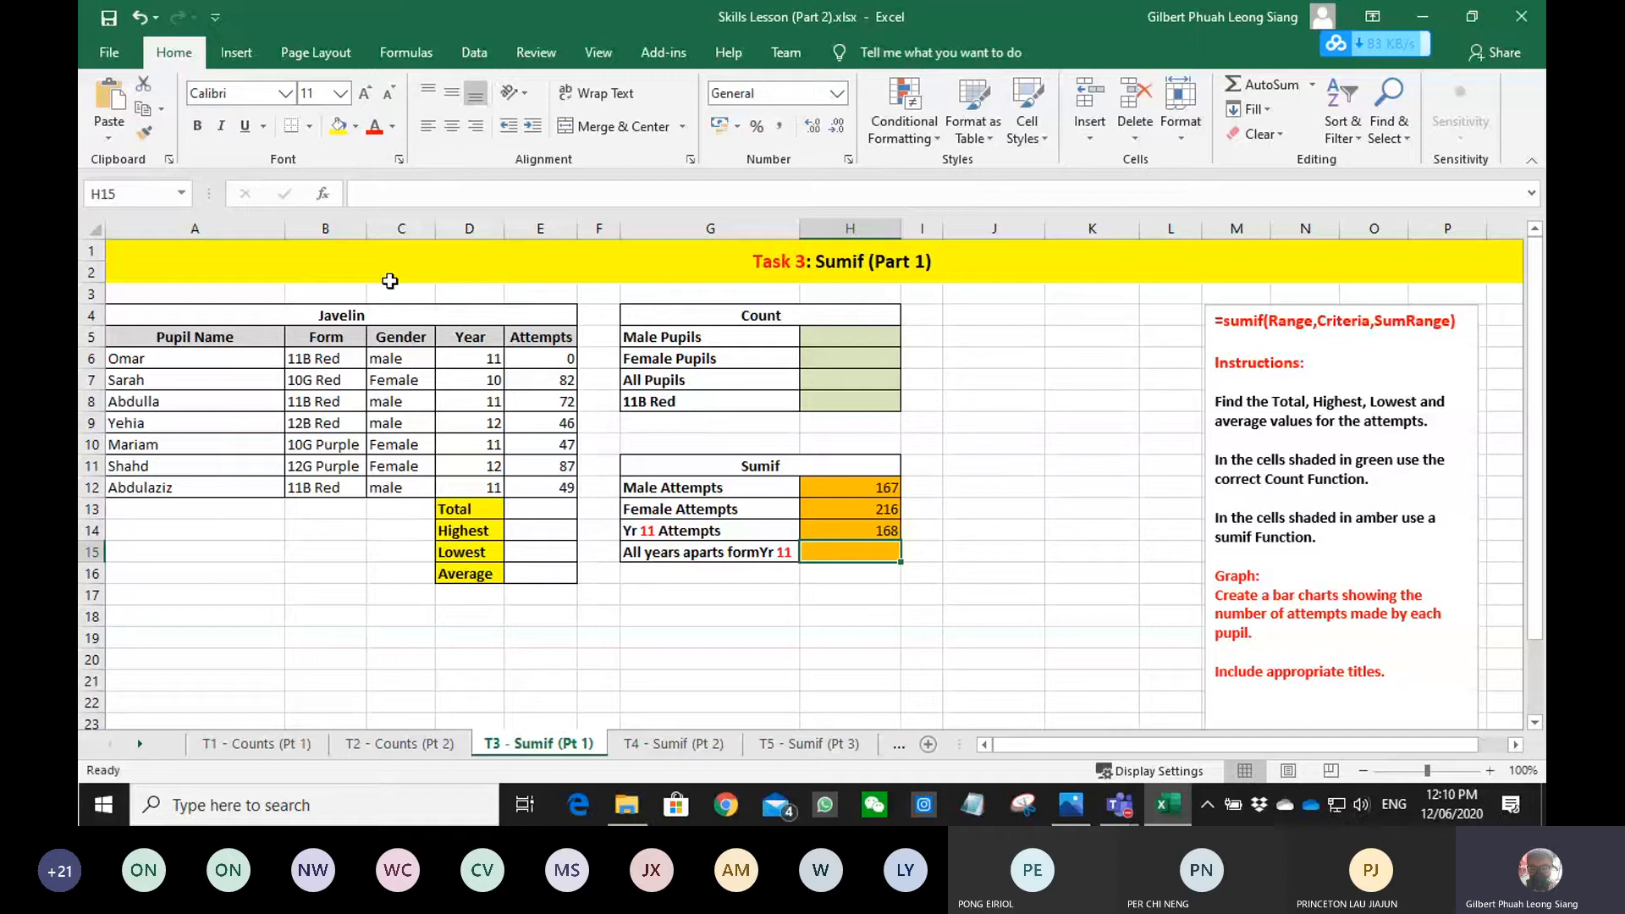
click(326, 195)
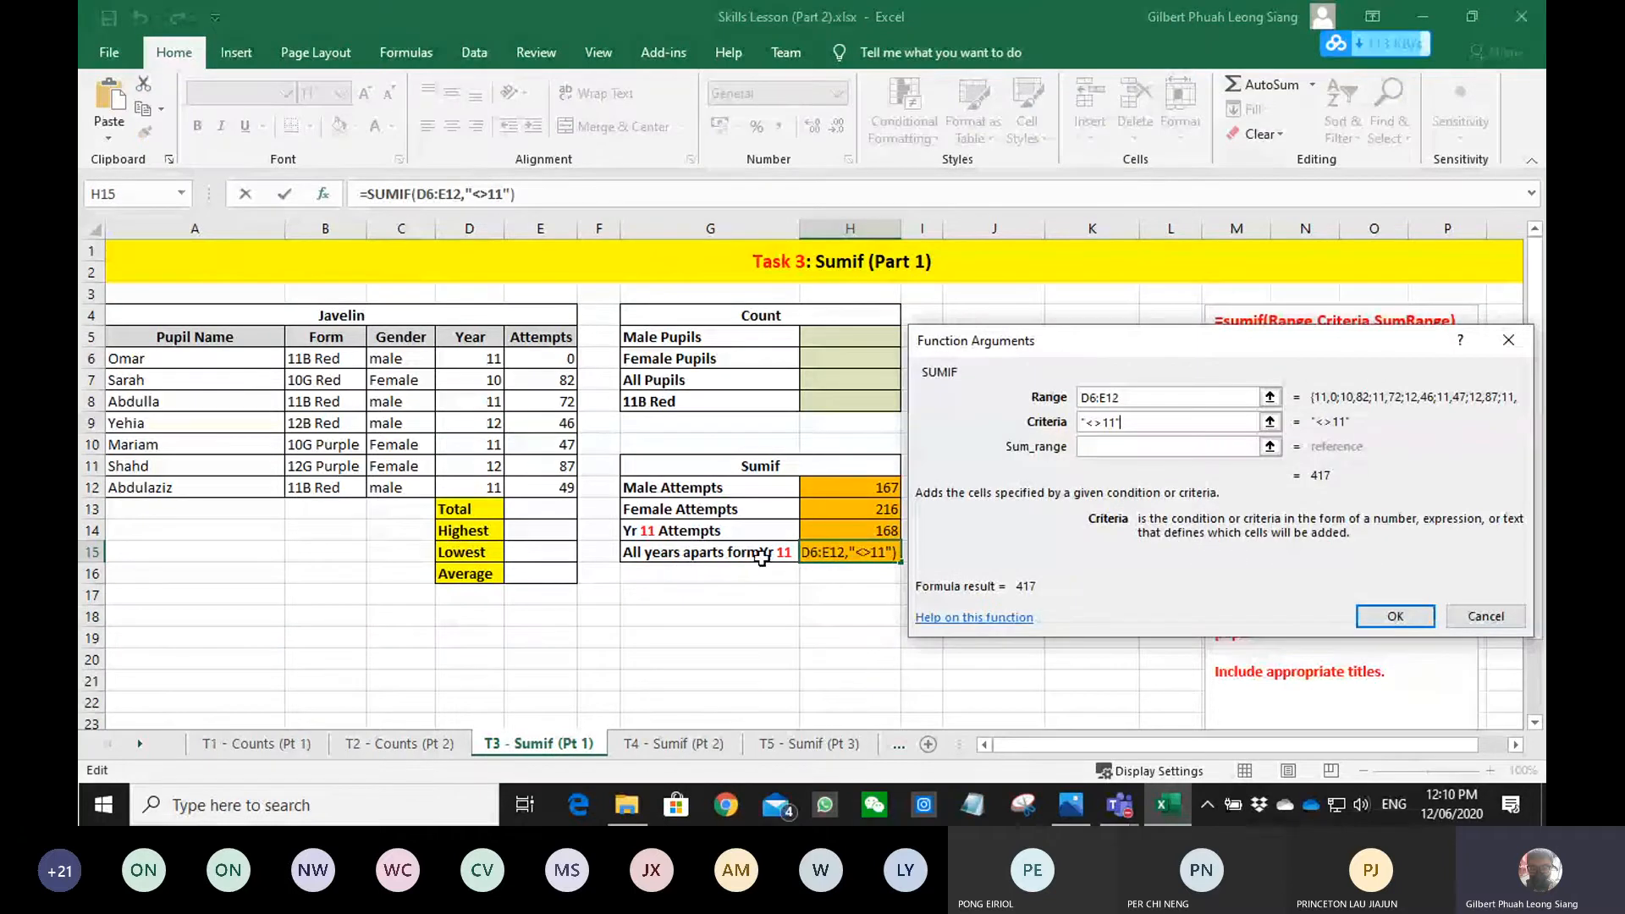
key(BackSpace)
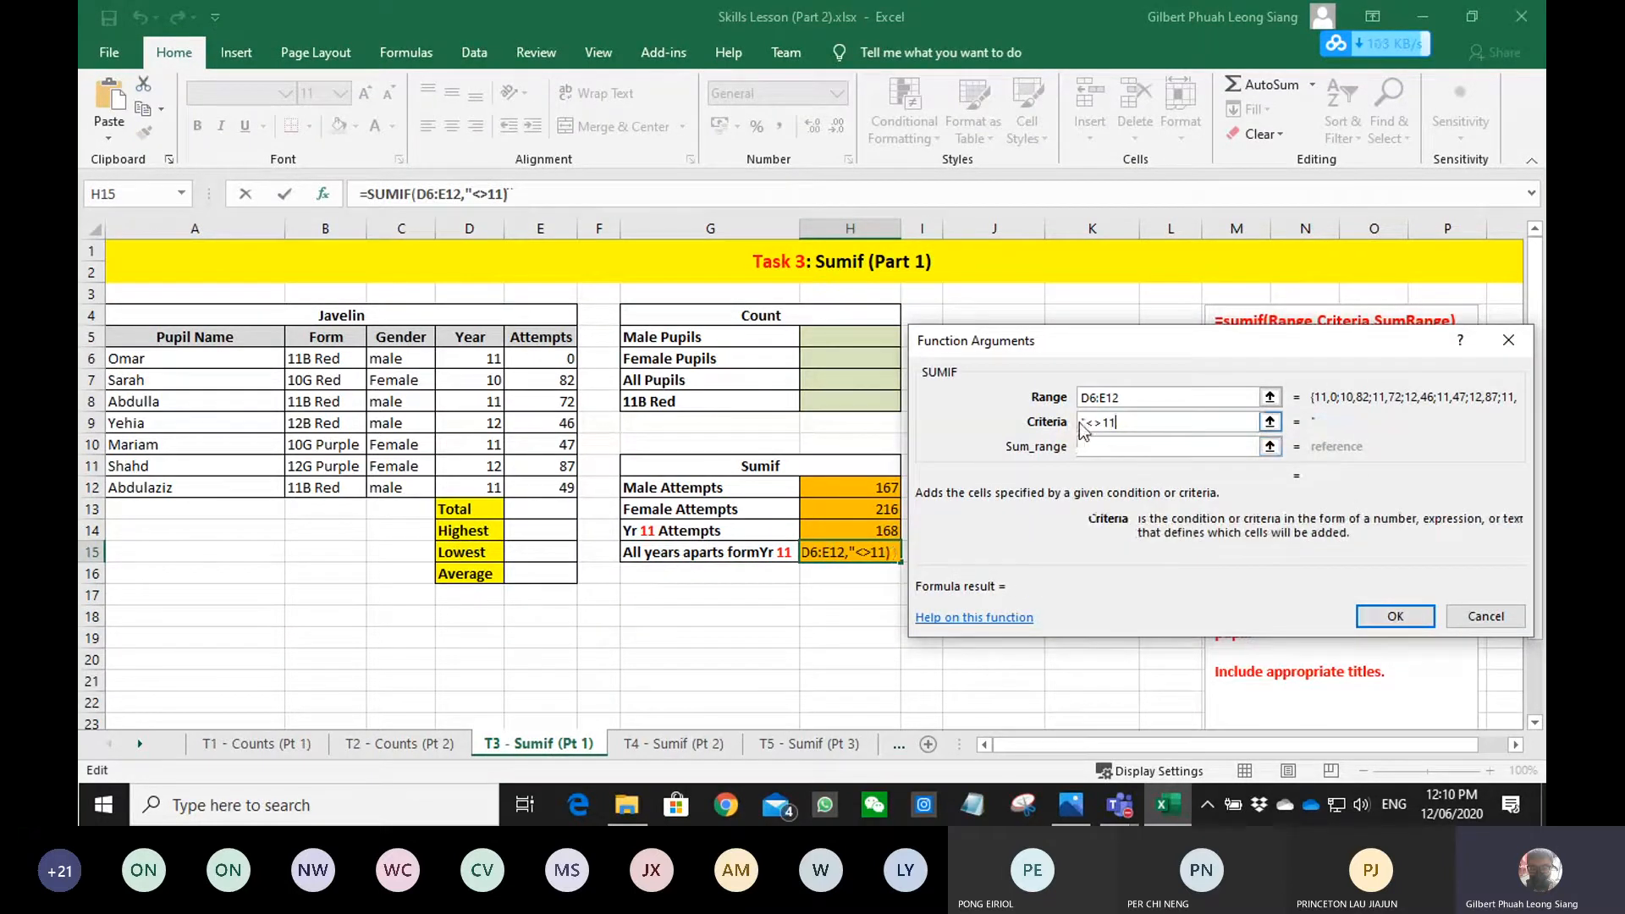
click(1117, 451)
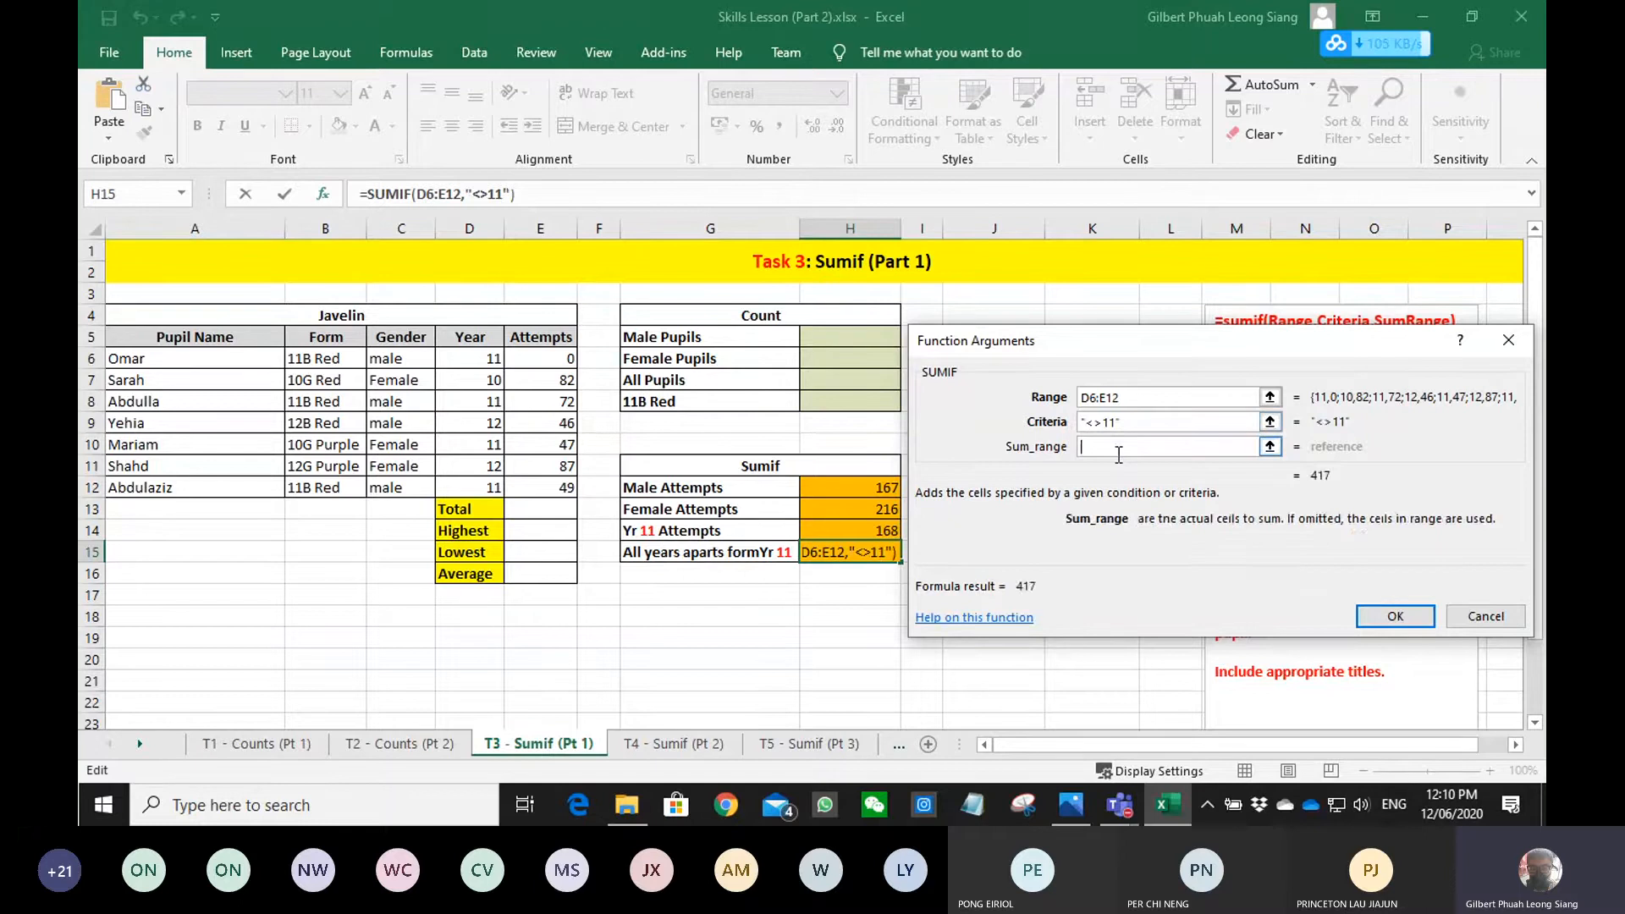
drag(566, 360, 554, 493)
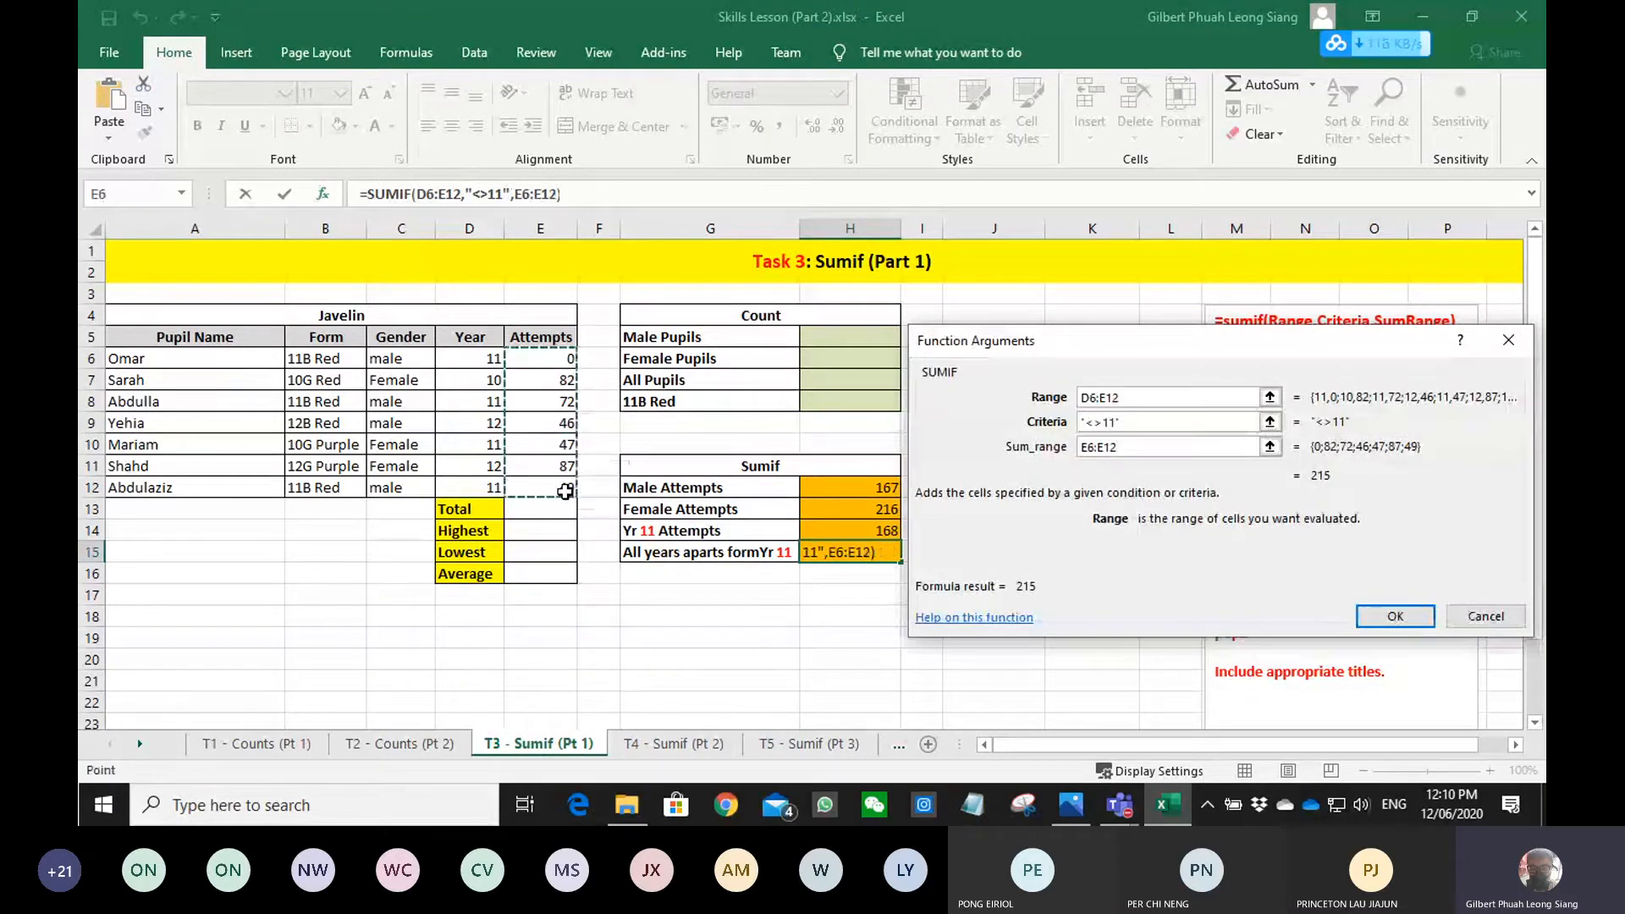
key(Return)
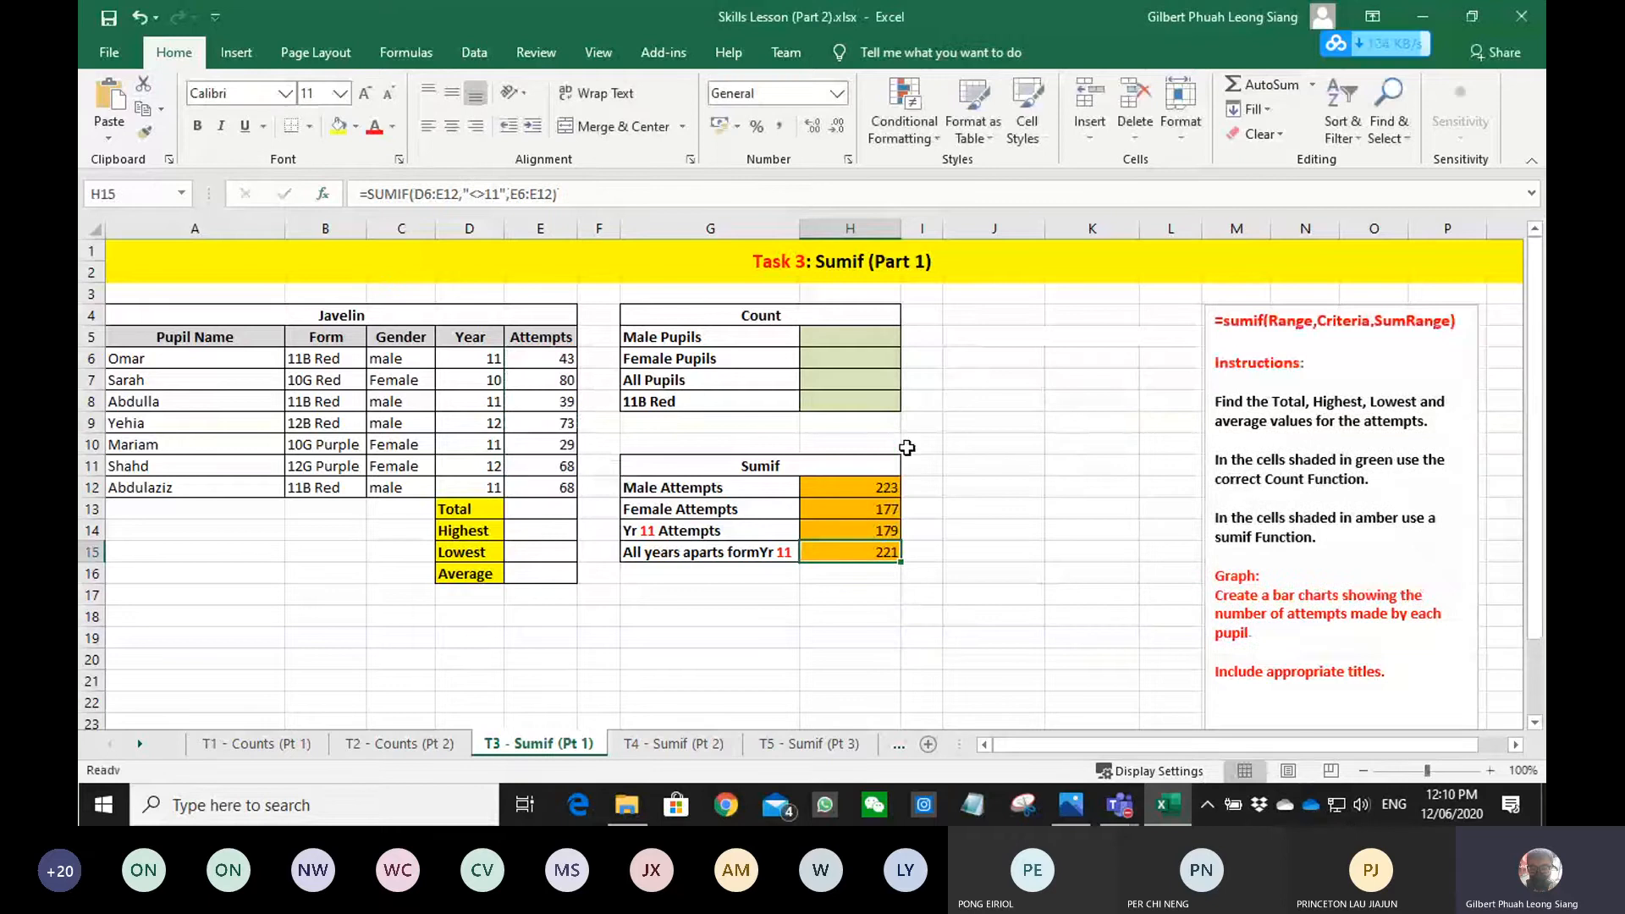
- Leave the completed Sumif table and open the T4 - Sumif (Pt 2) worksheet
click(989, 674)
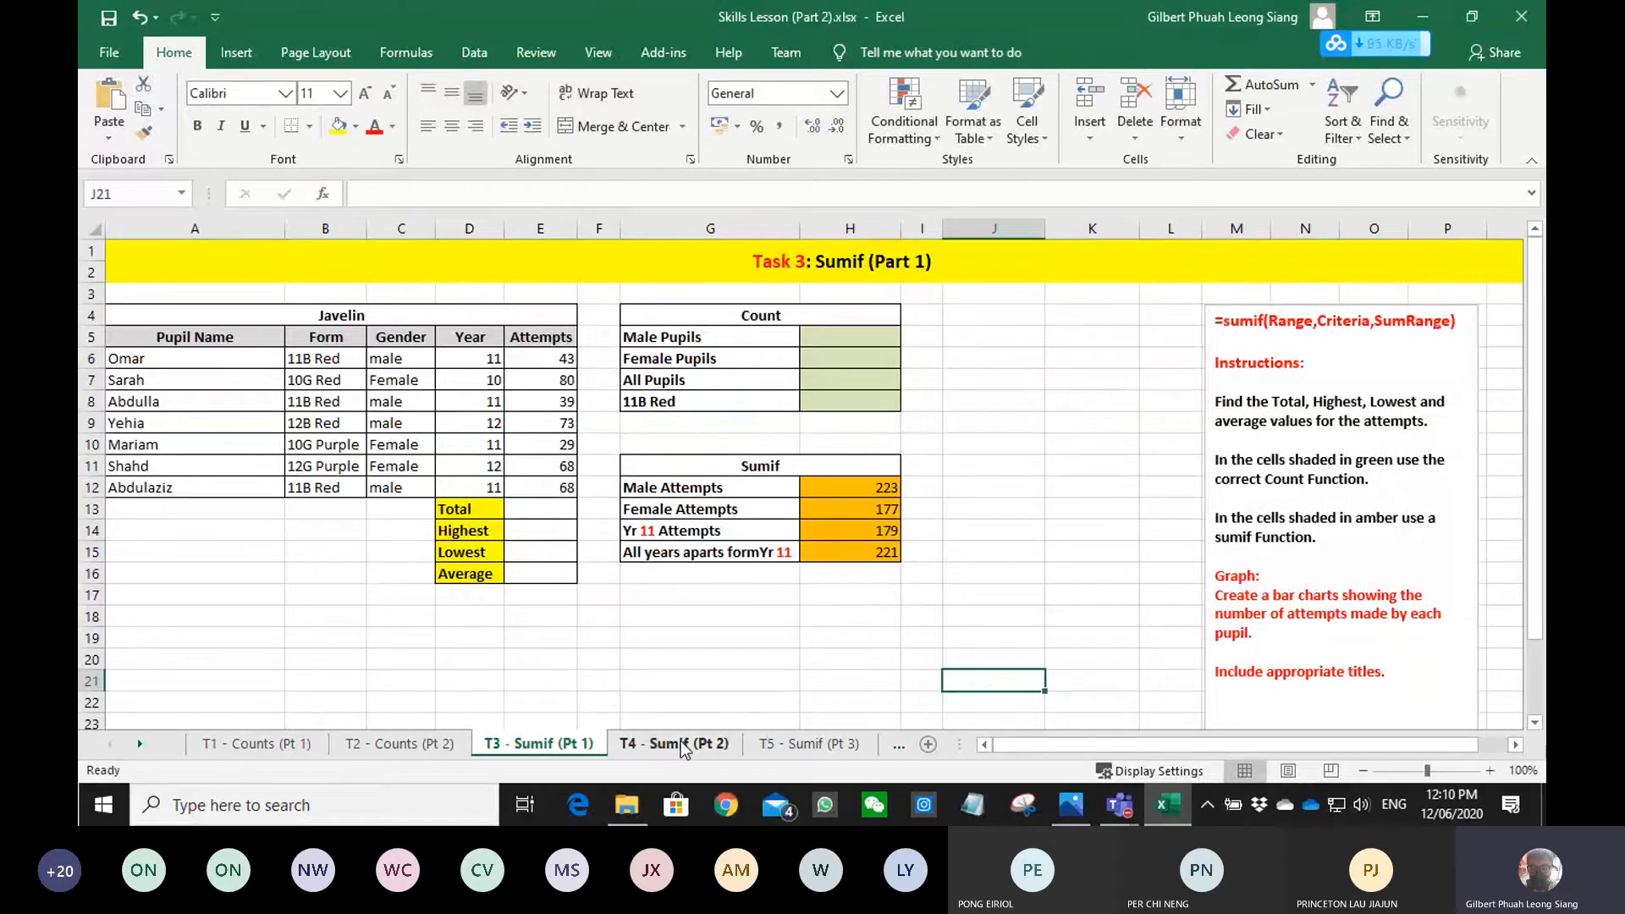
click(730, 675)
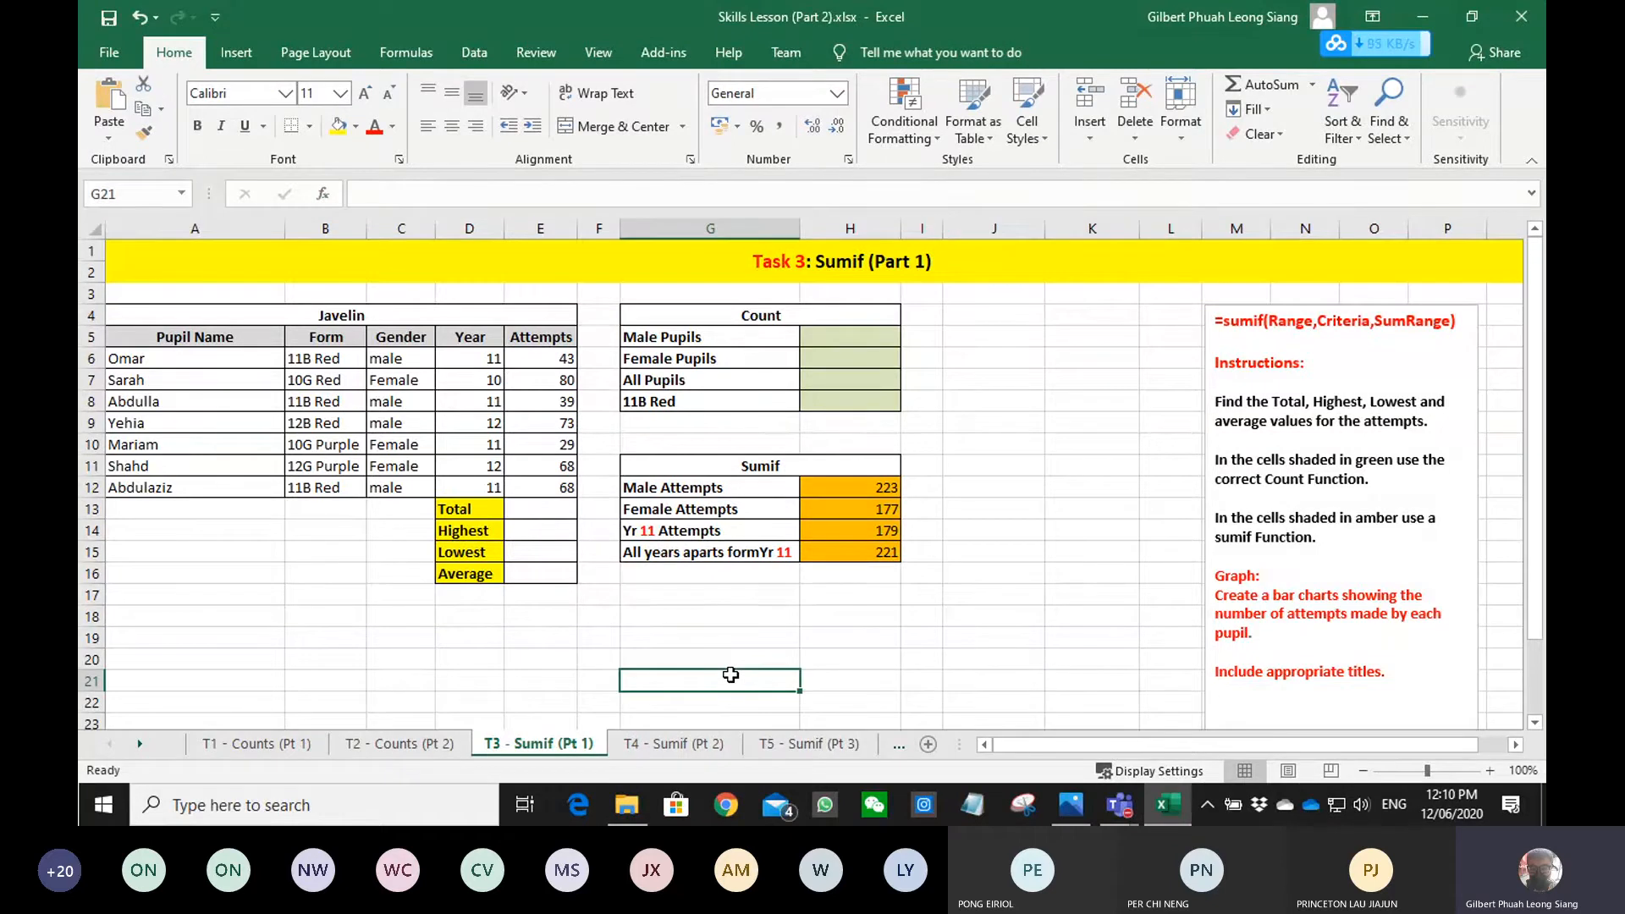
click(853, 489)
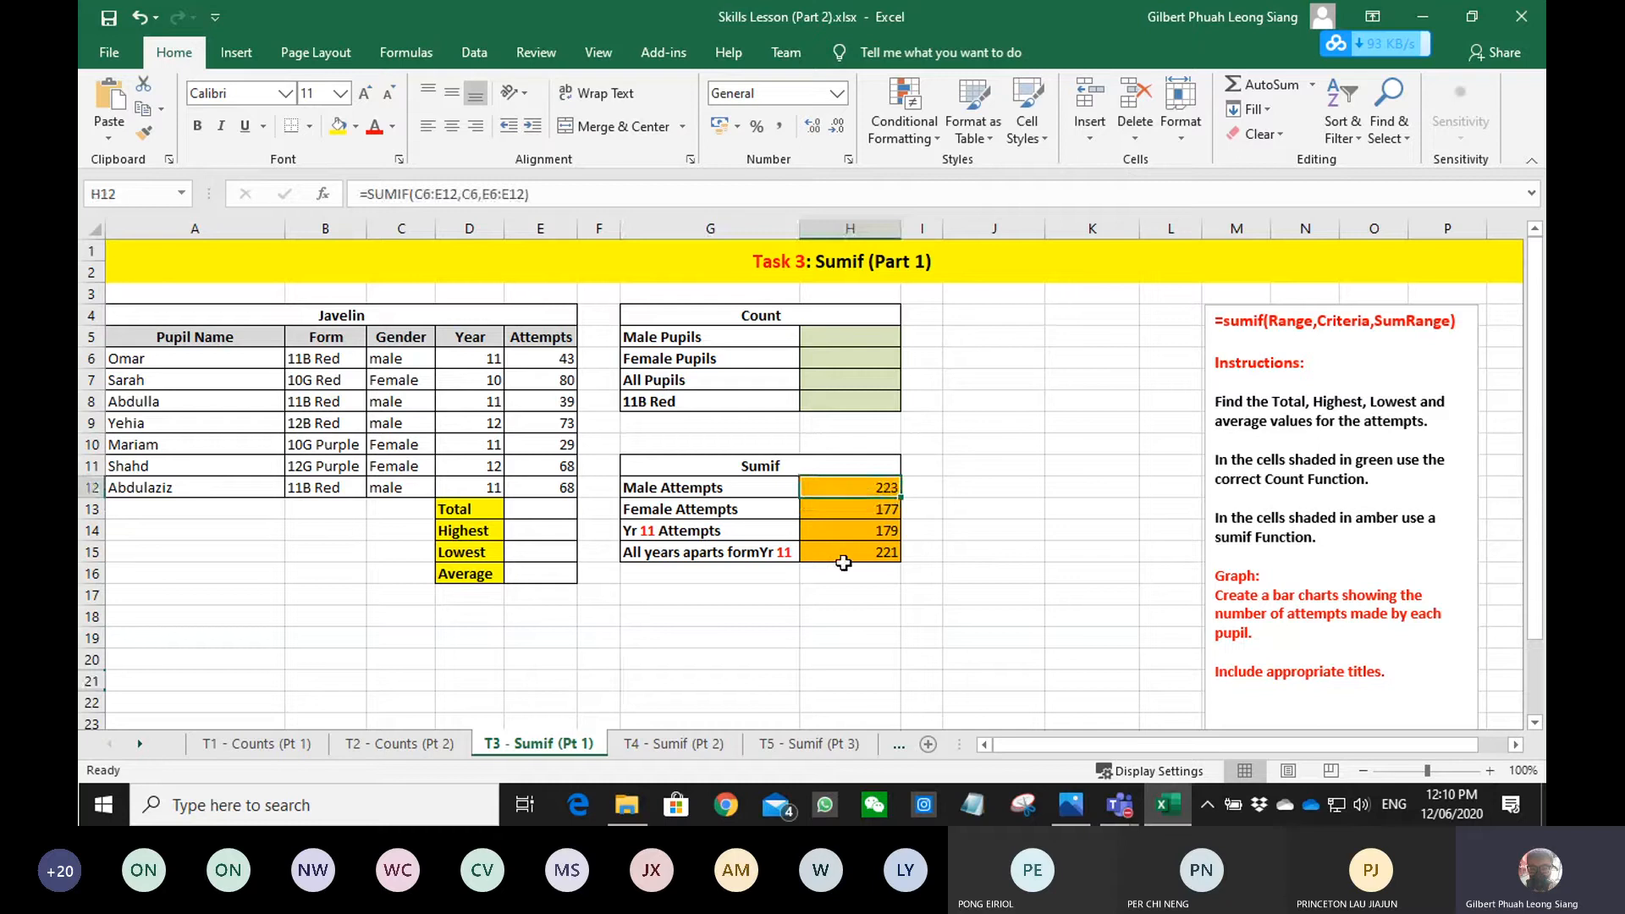
key(ctrl+Page_Down)
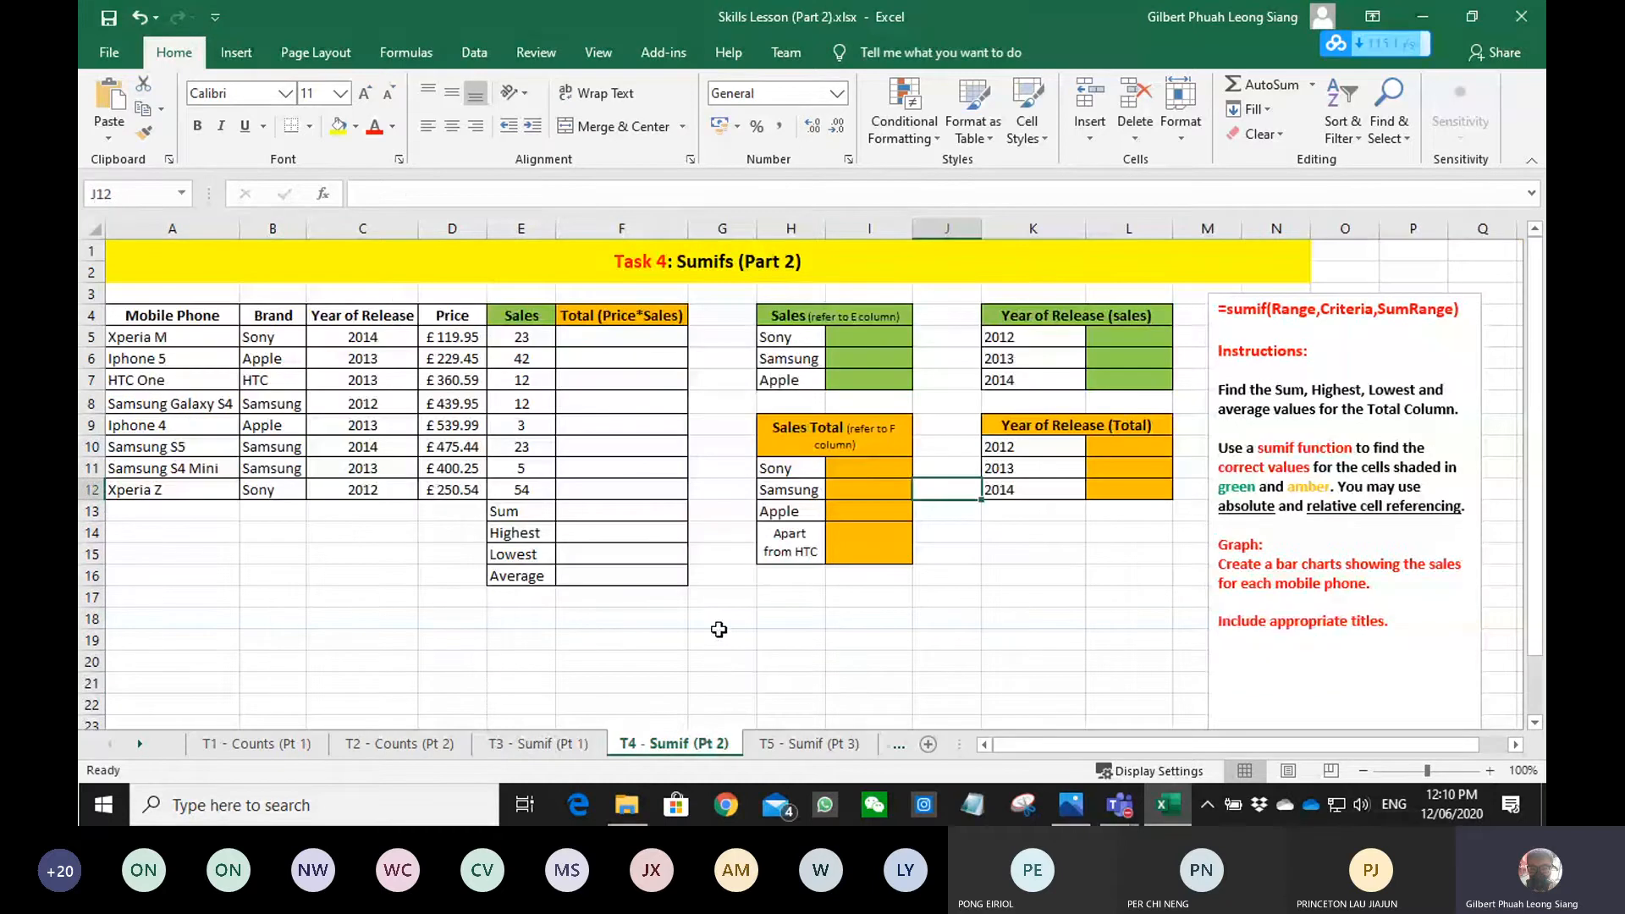
click(742, 677)
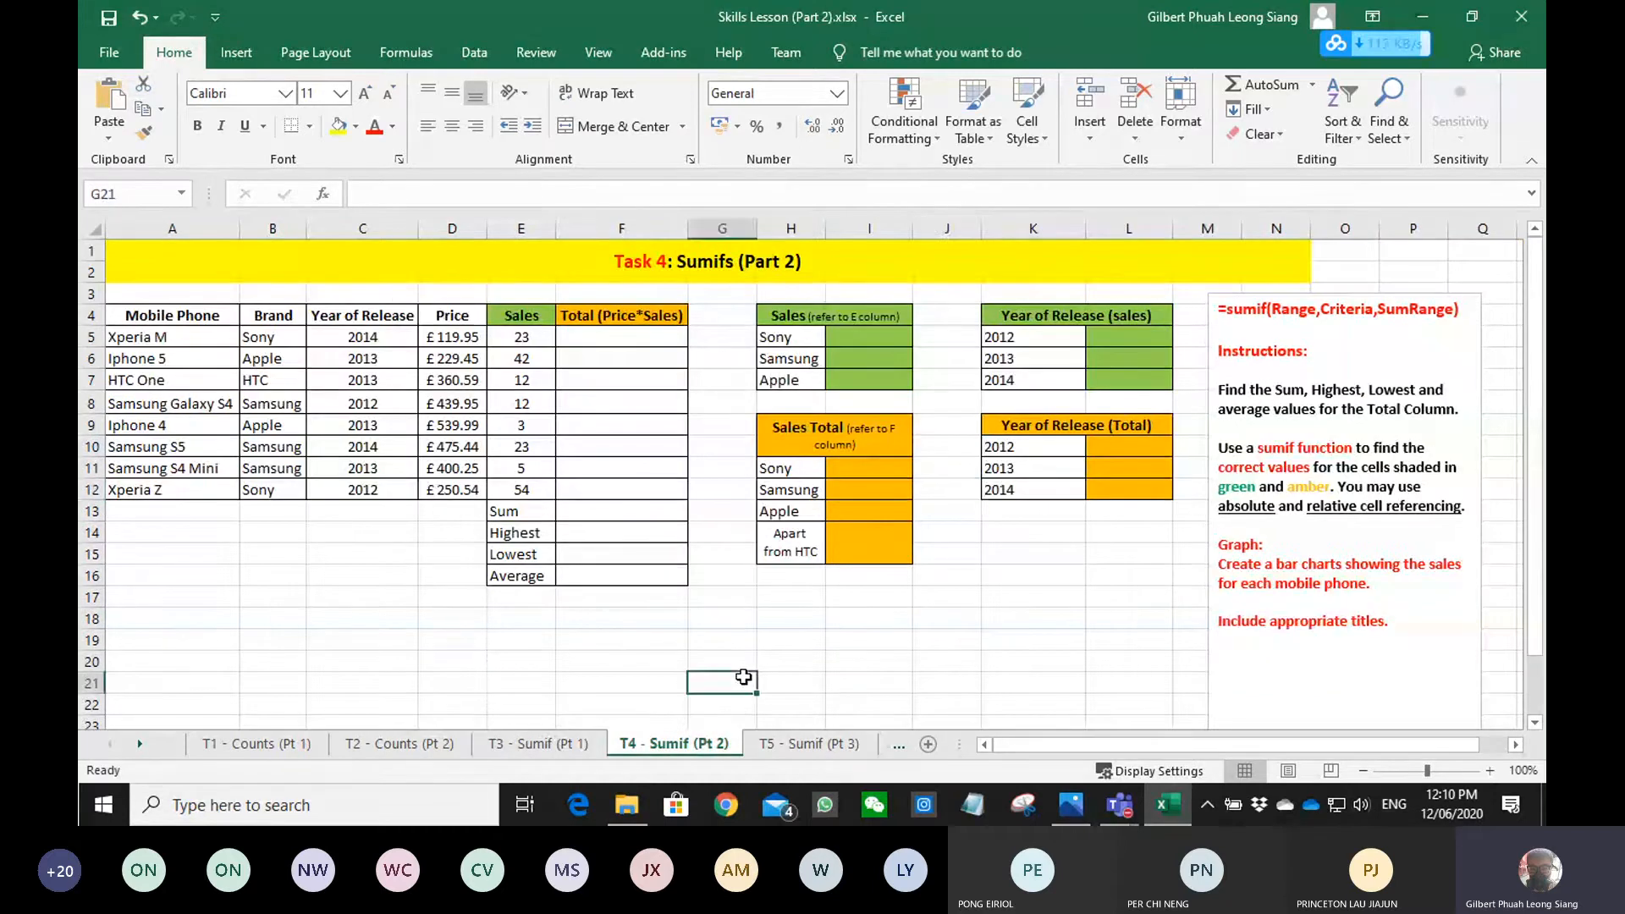
- Enter =D5*E5 in F5 to calculate the Xperia M's total from its price and sales
click(598, 338)
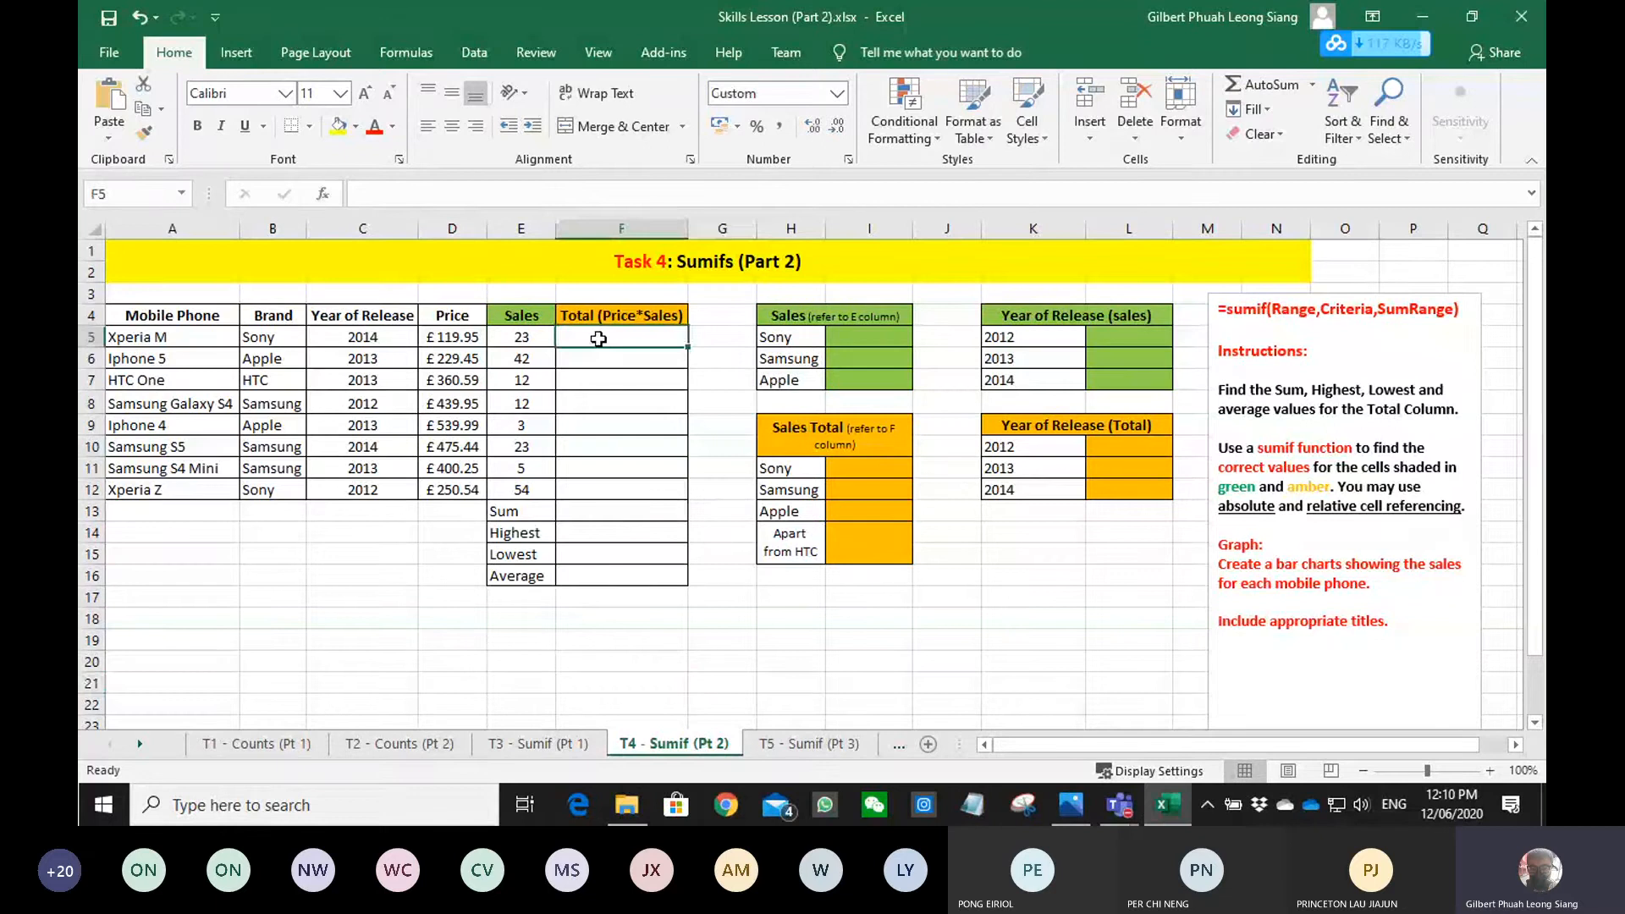
text(=)
key(Left)
key(Left)
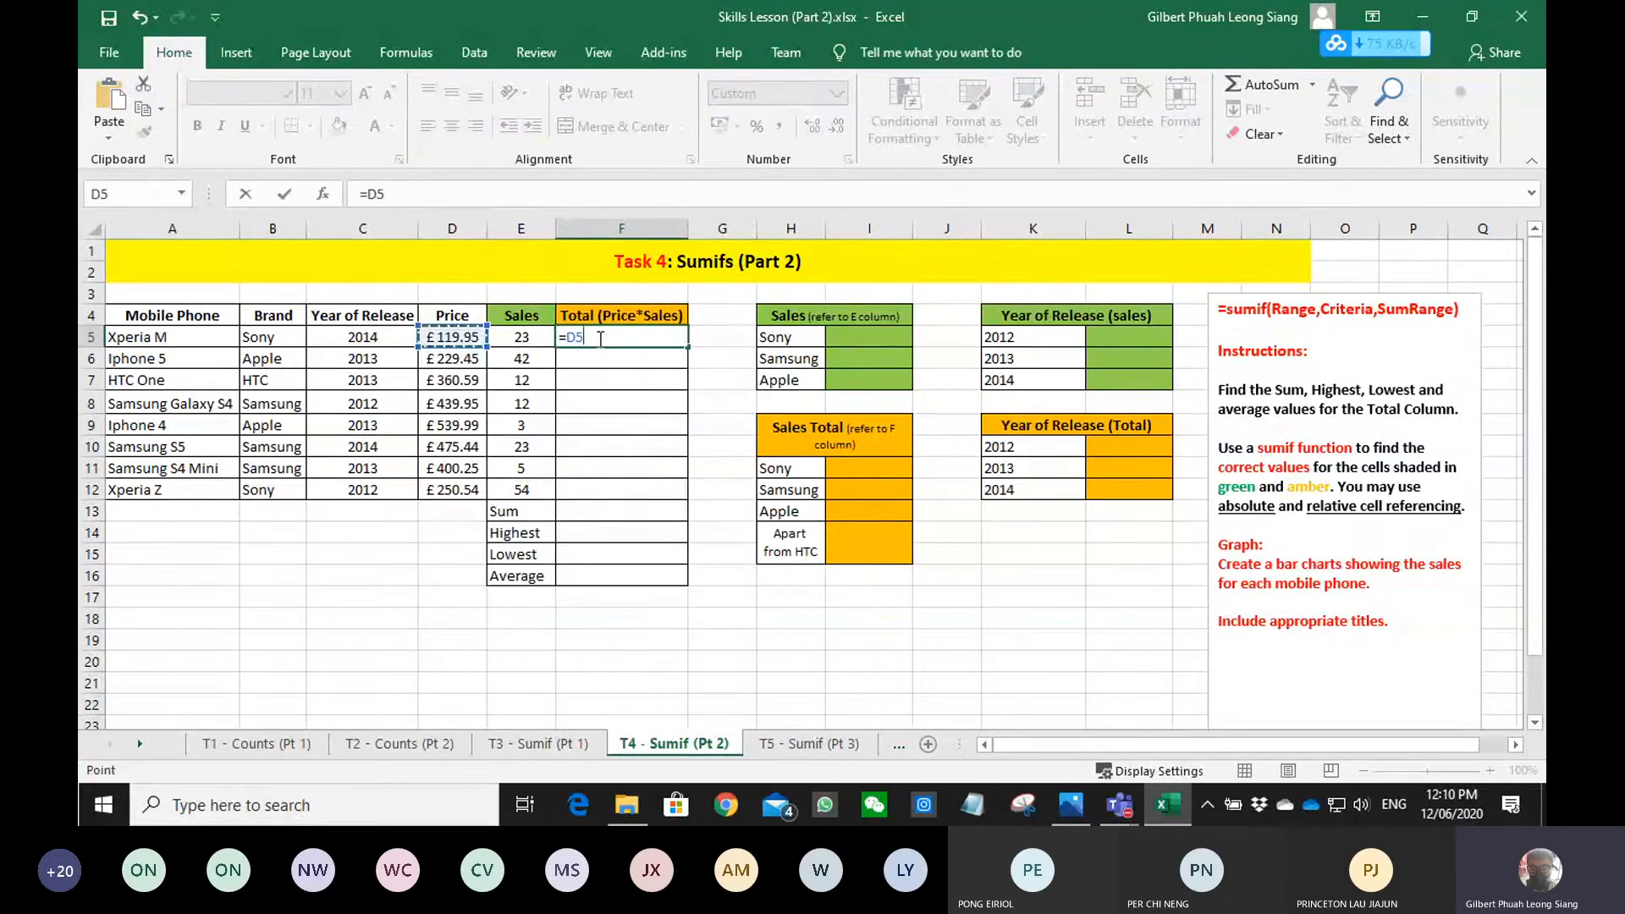
text(*)
key(Left)
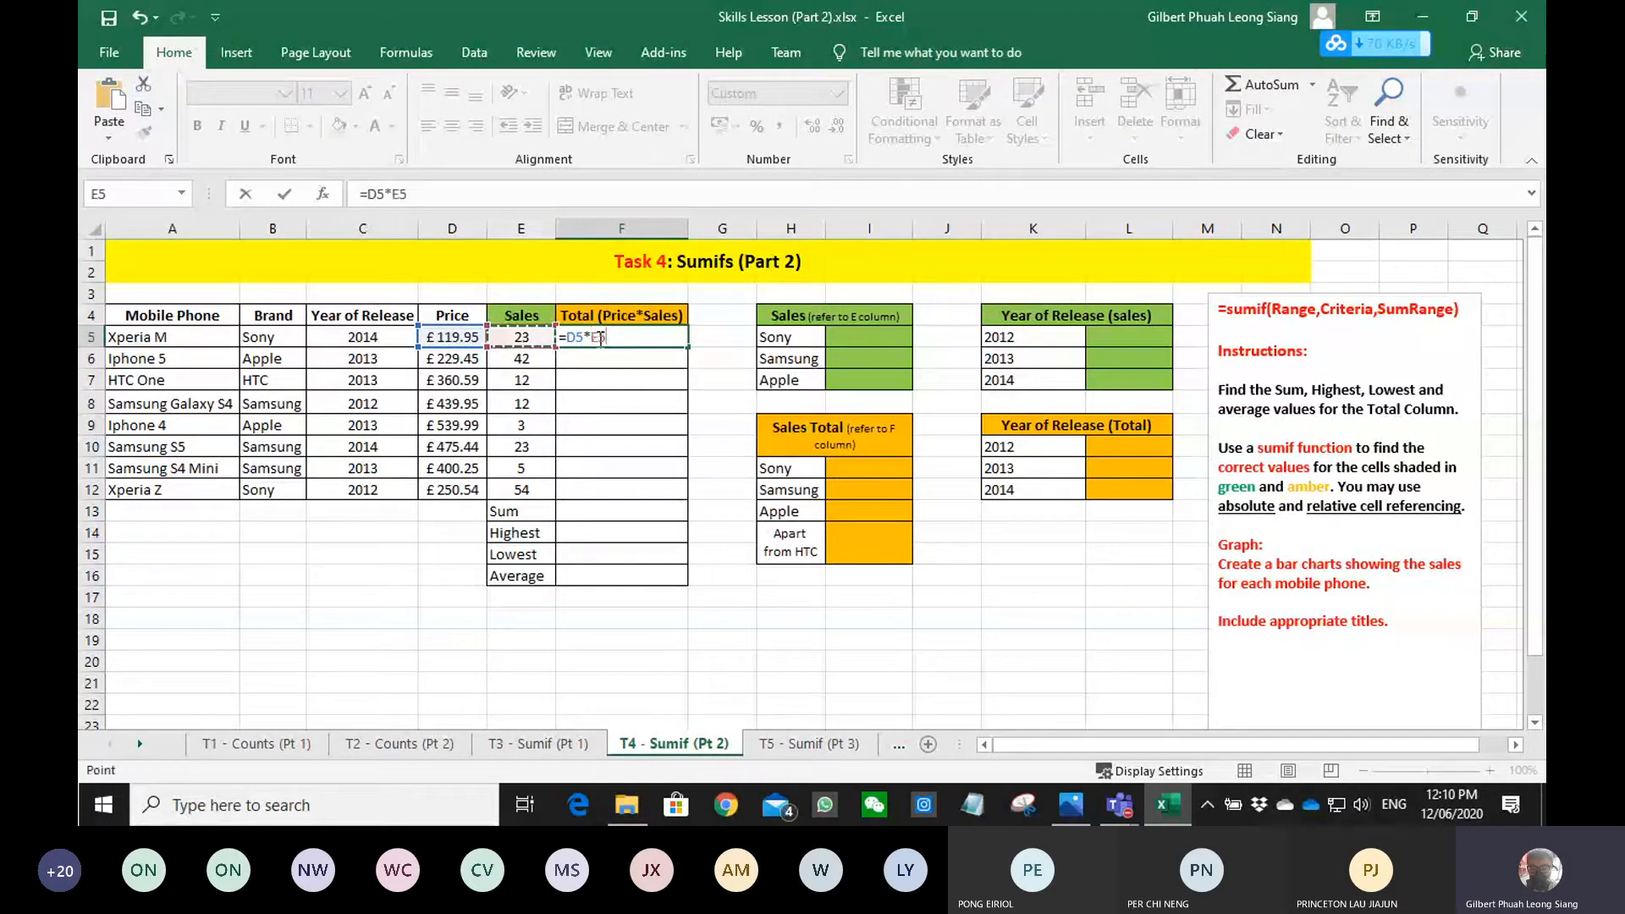
key(Return)
- Fill the price-times-sales formula from F5 down through F12 for the remaining phones
click(599, 338)
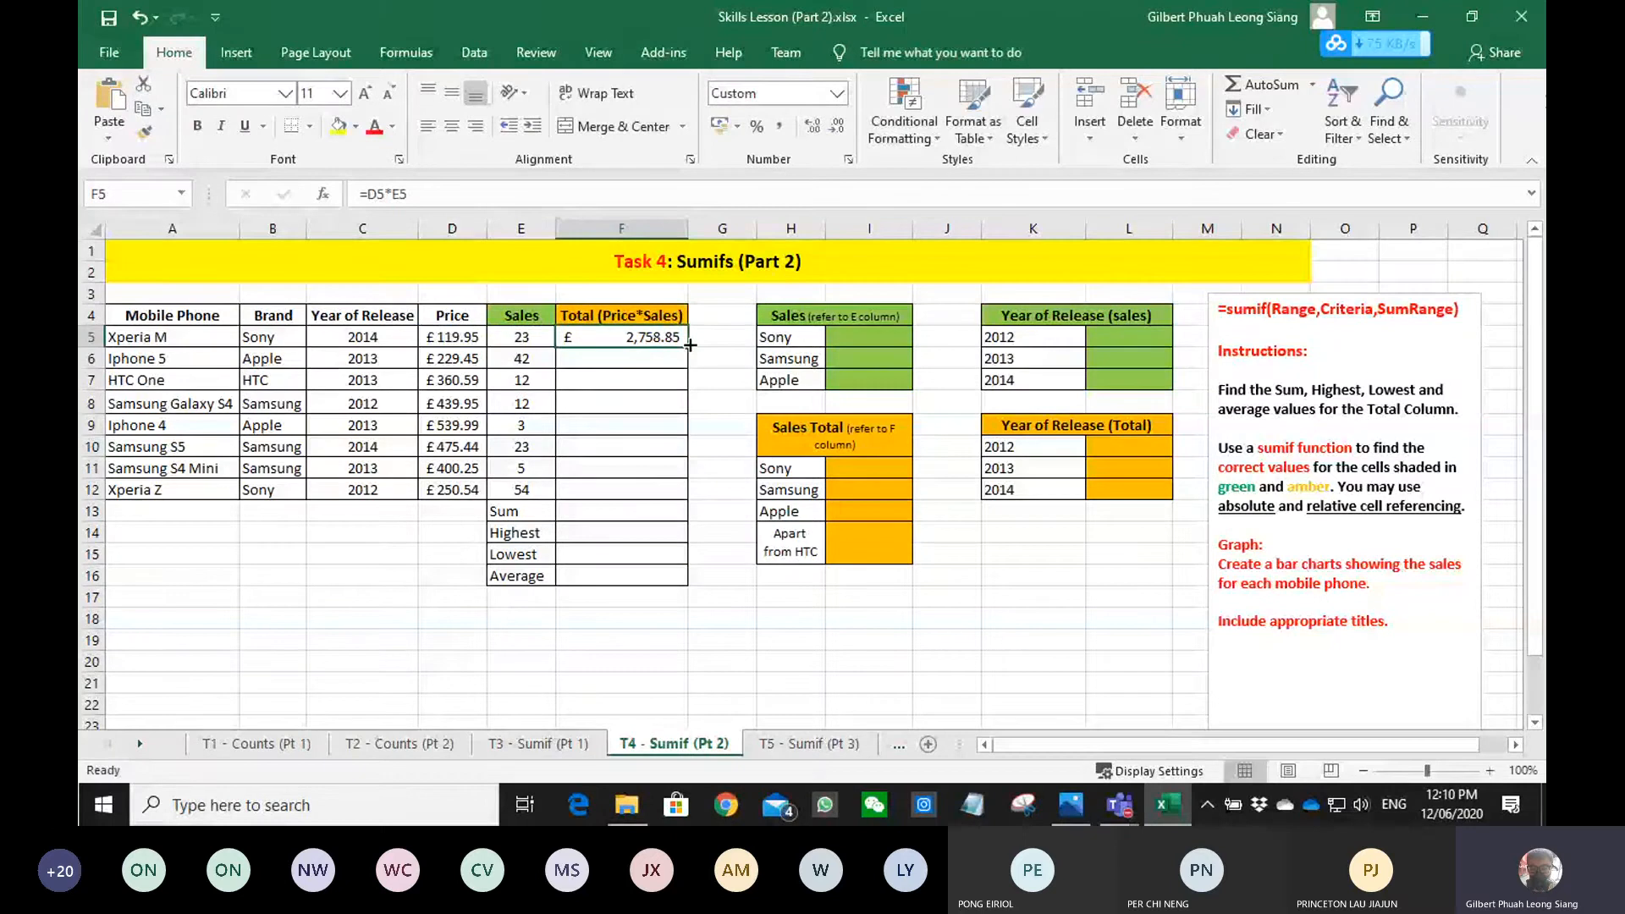
double_click(689, 344)
click(874, 480)
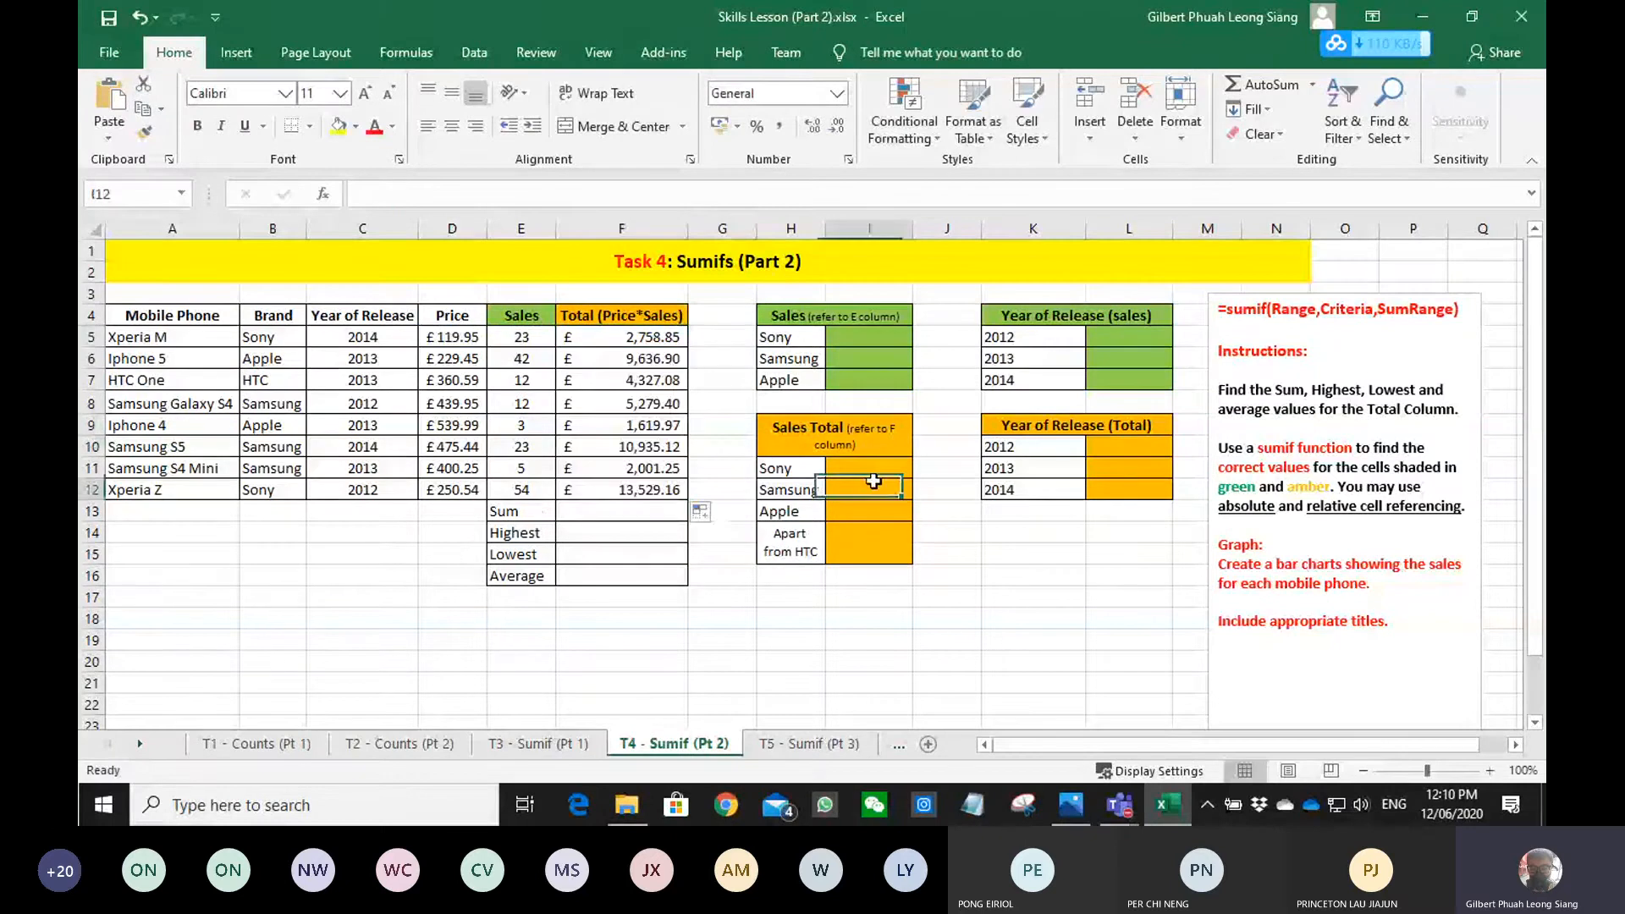
- Enter a SUMIF in I11 for Sony's sales total, using range B5:F12, criteria B5 and sum range F5:F12
click(861, 470)
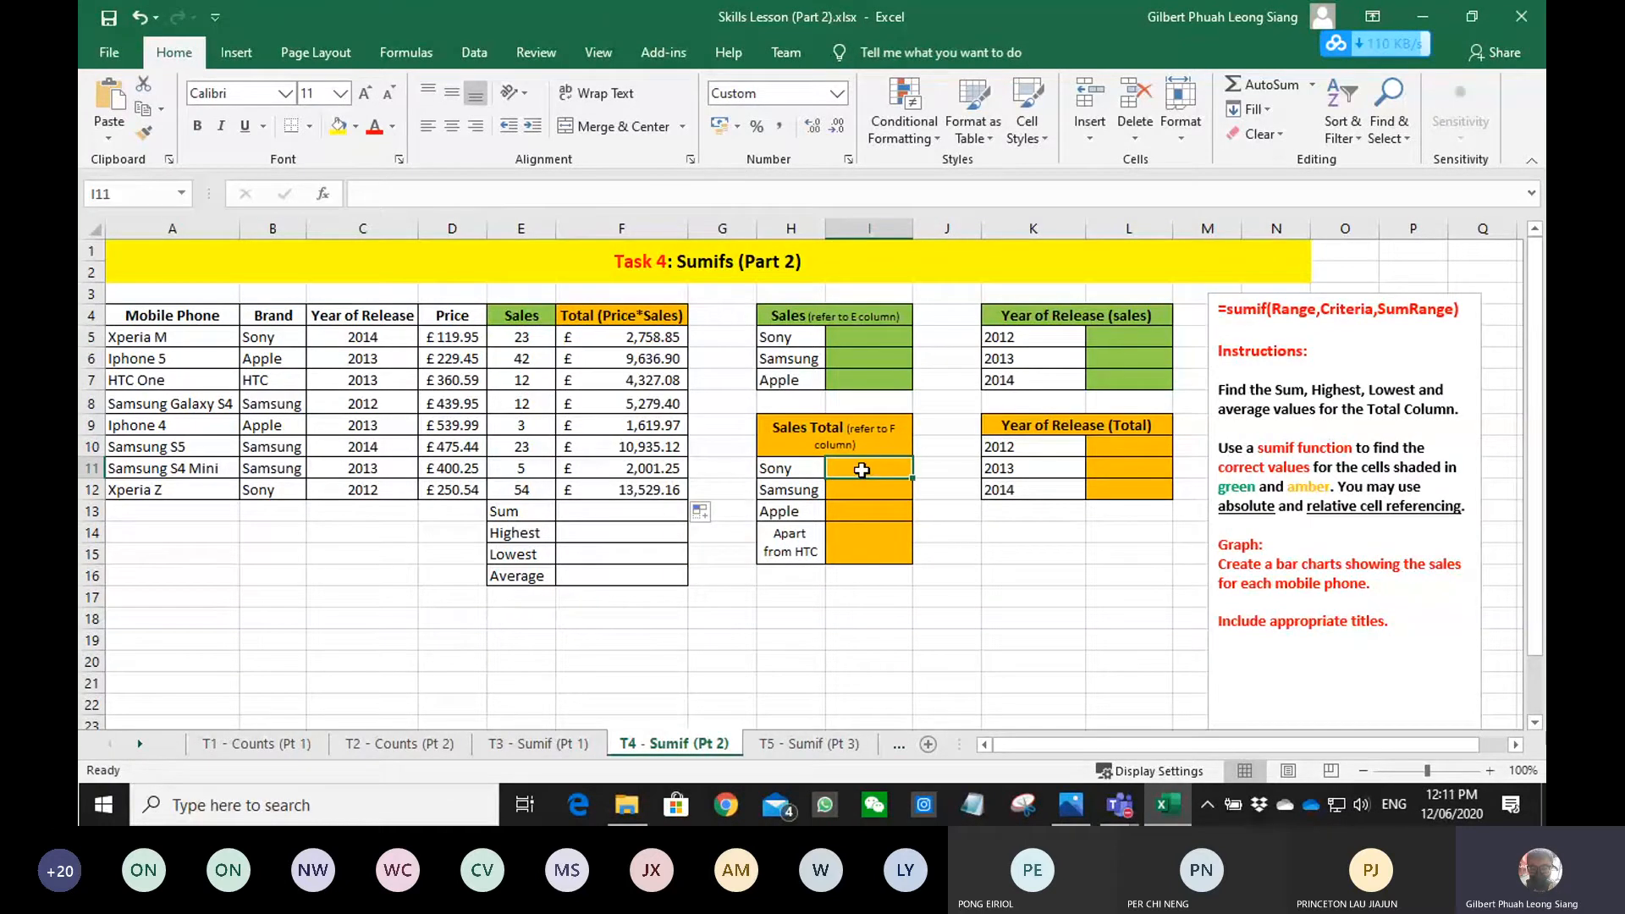
text(=)
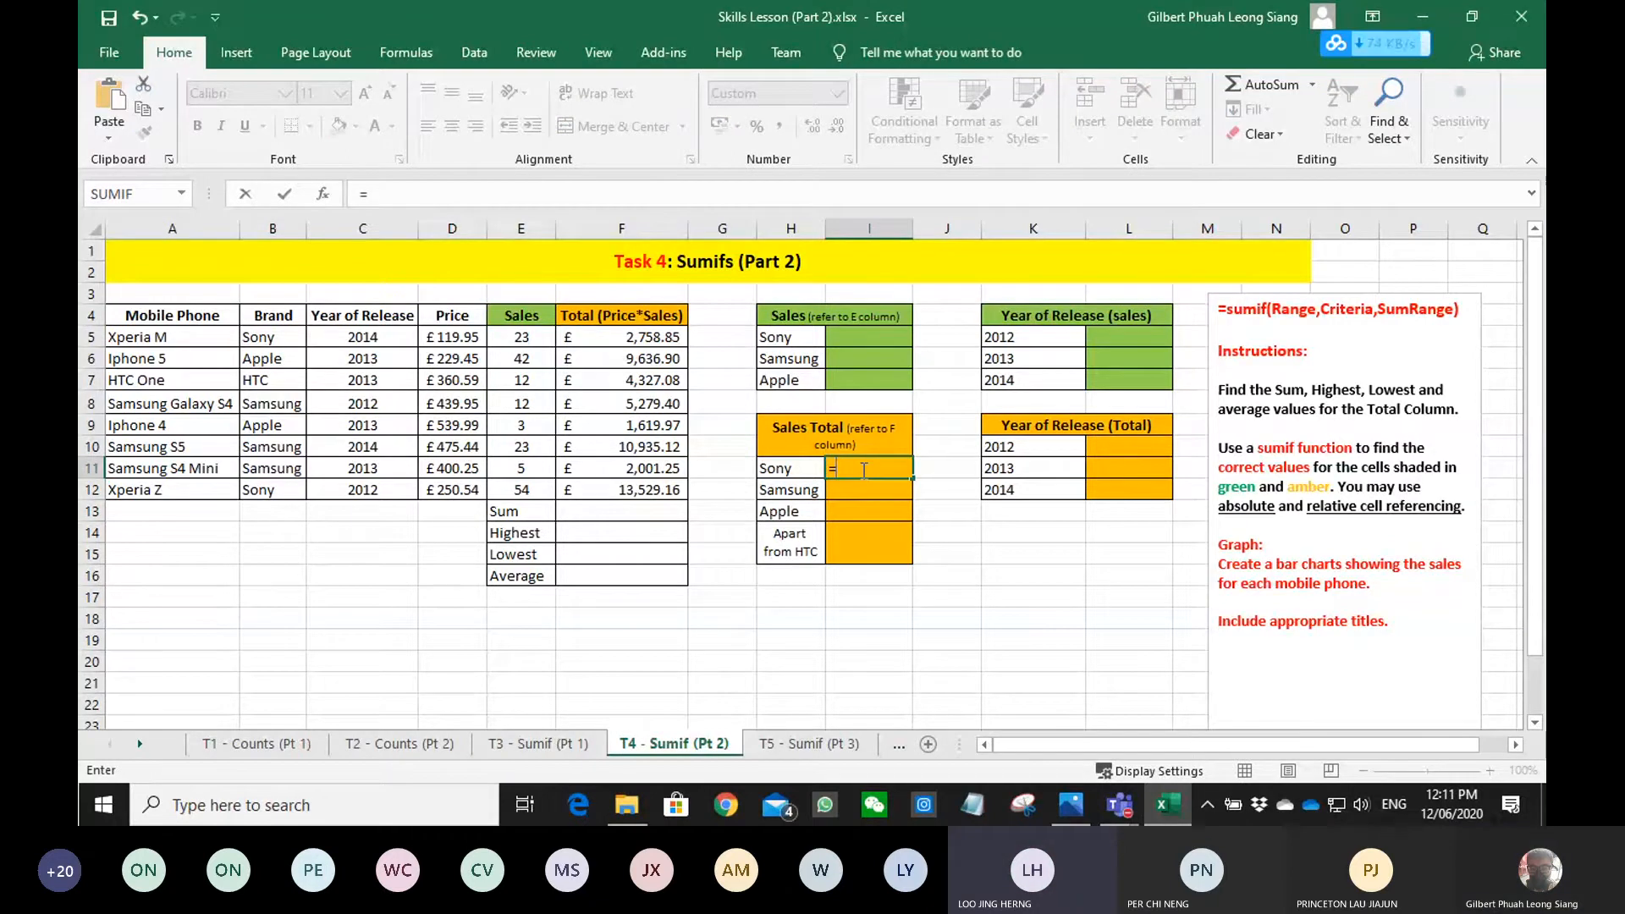
text(sum)
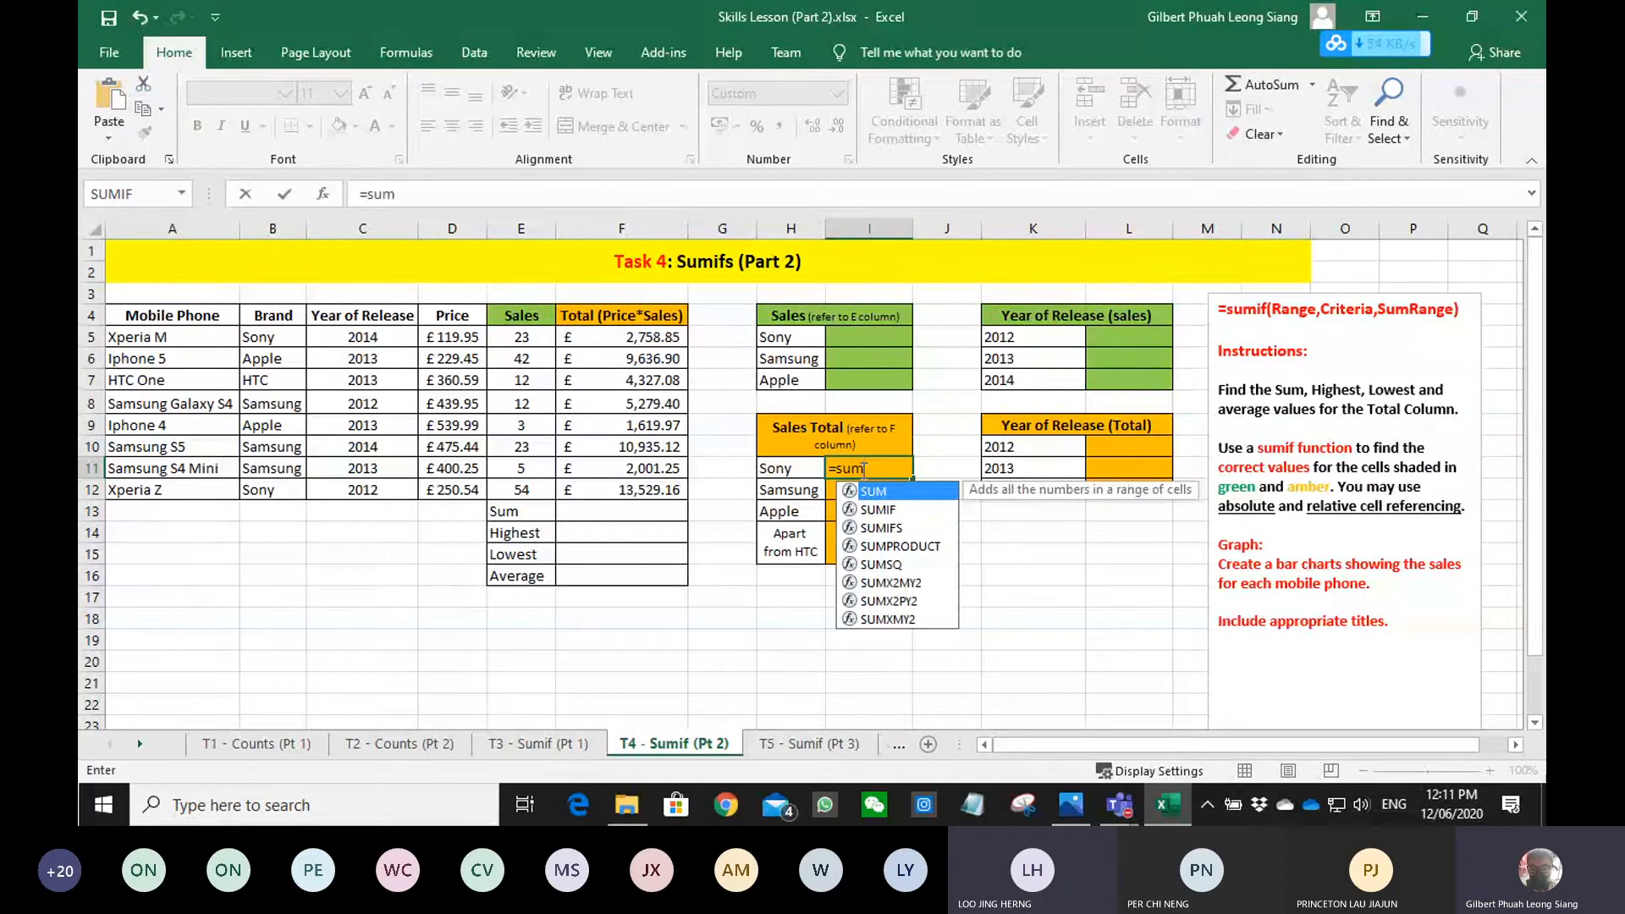
key(Down)
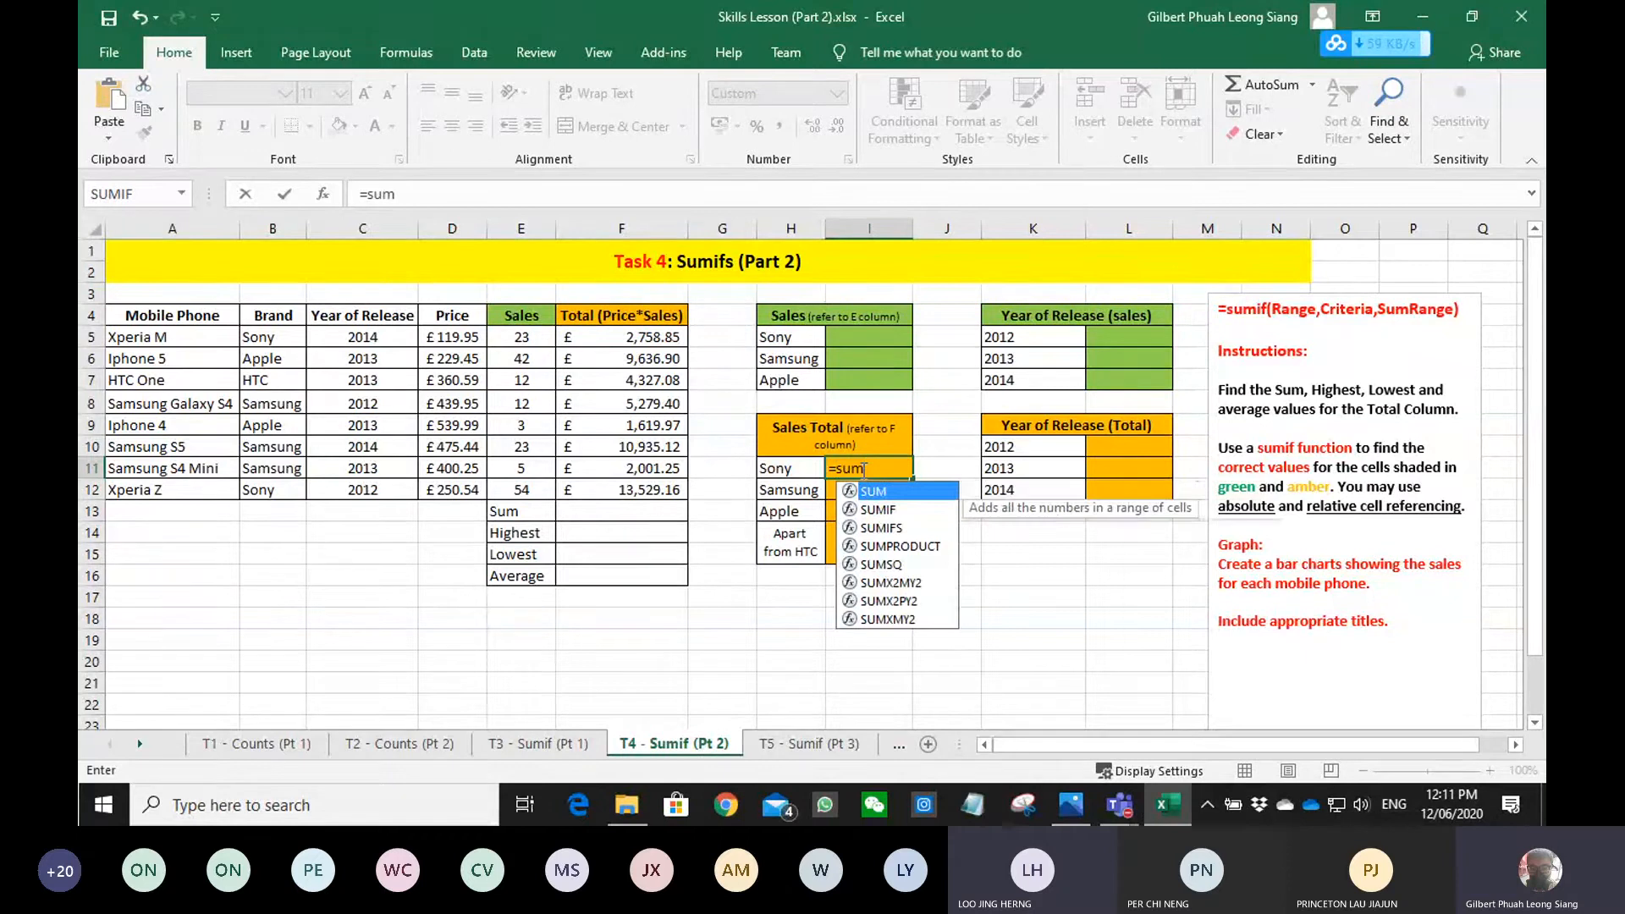
key(Tab)
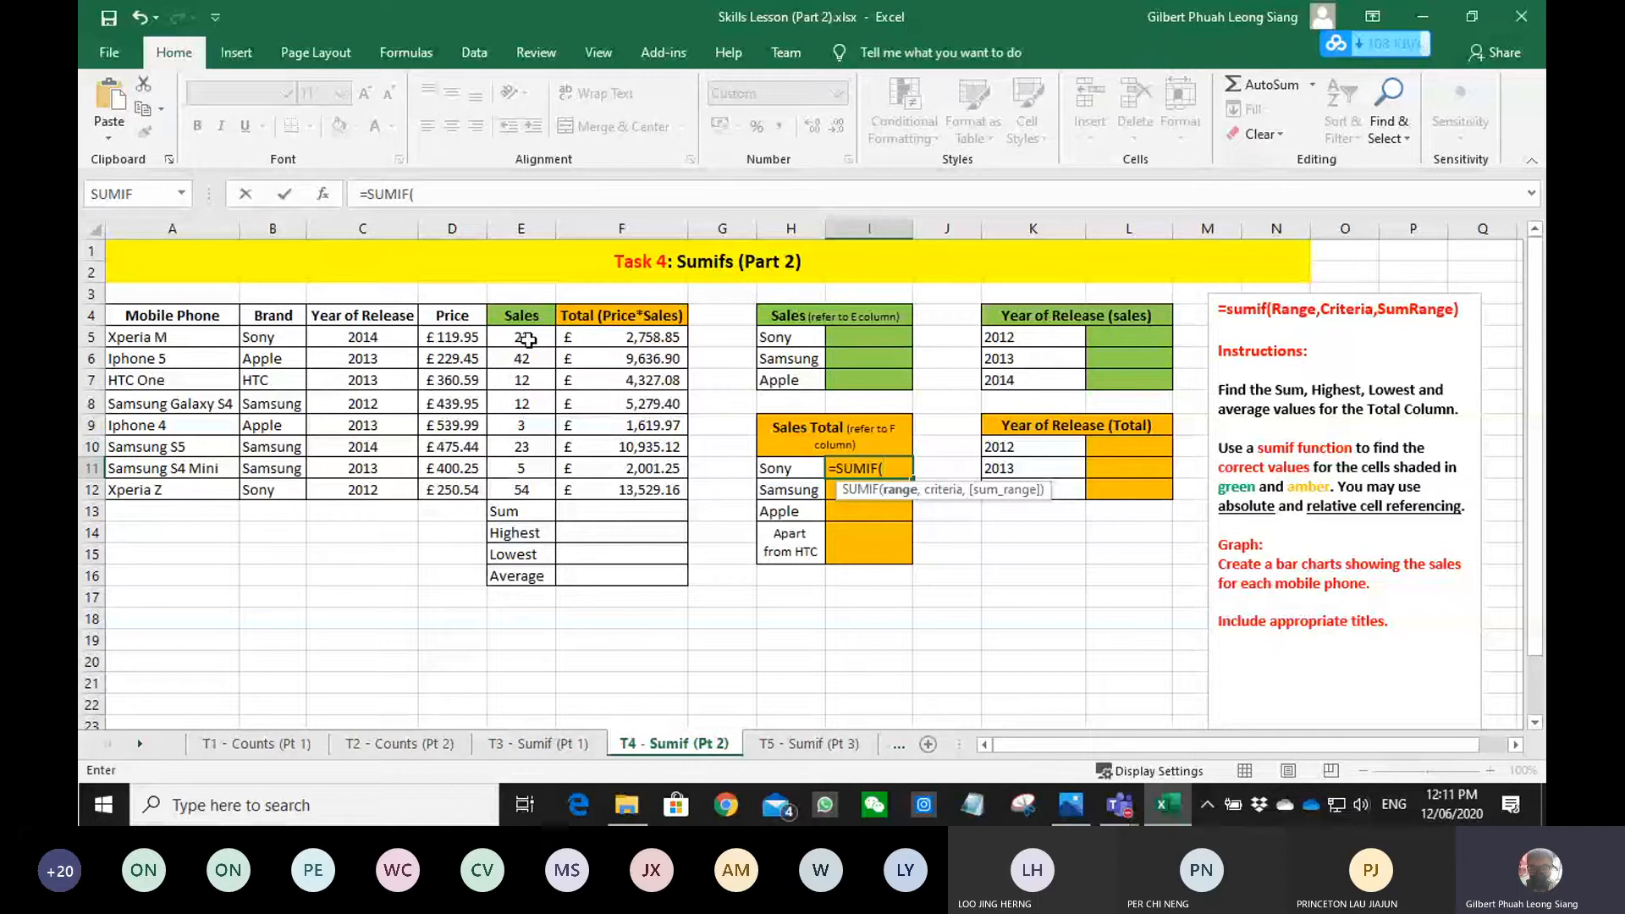
drag(516, 334, 643, 468)
drag(278, 333, 605, 500)
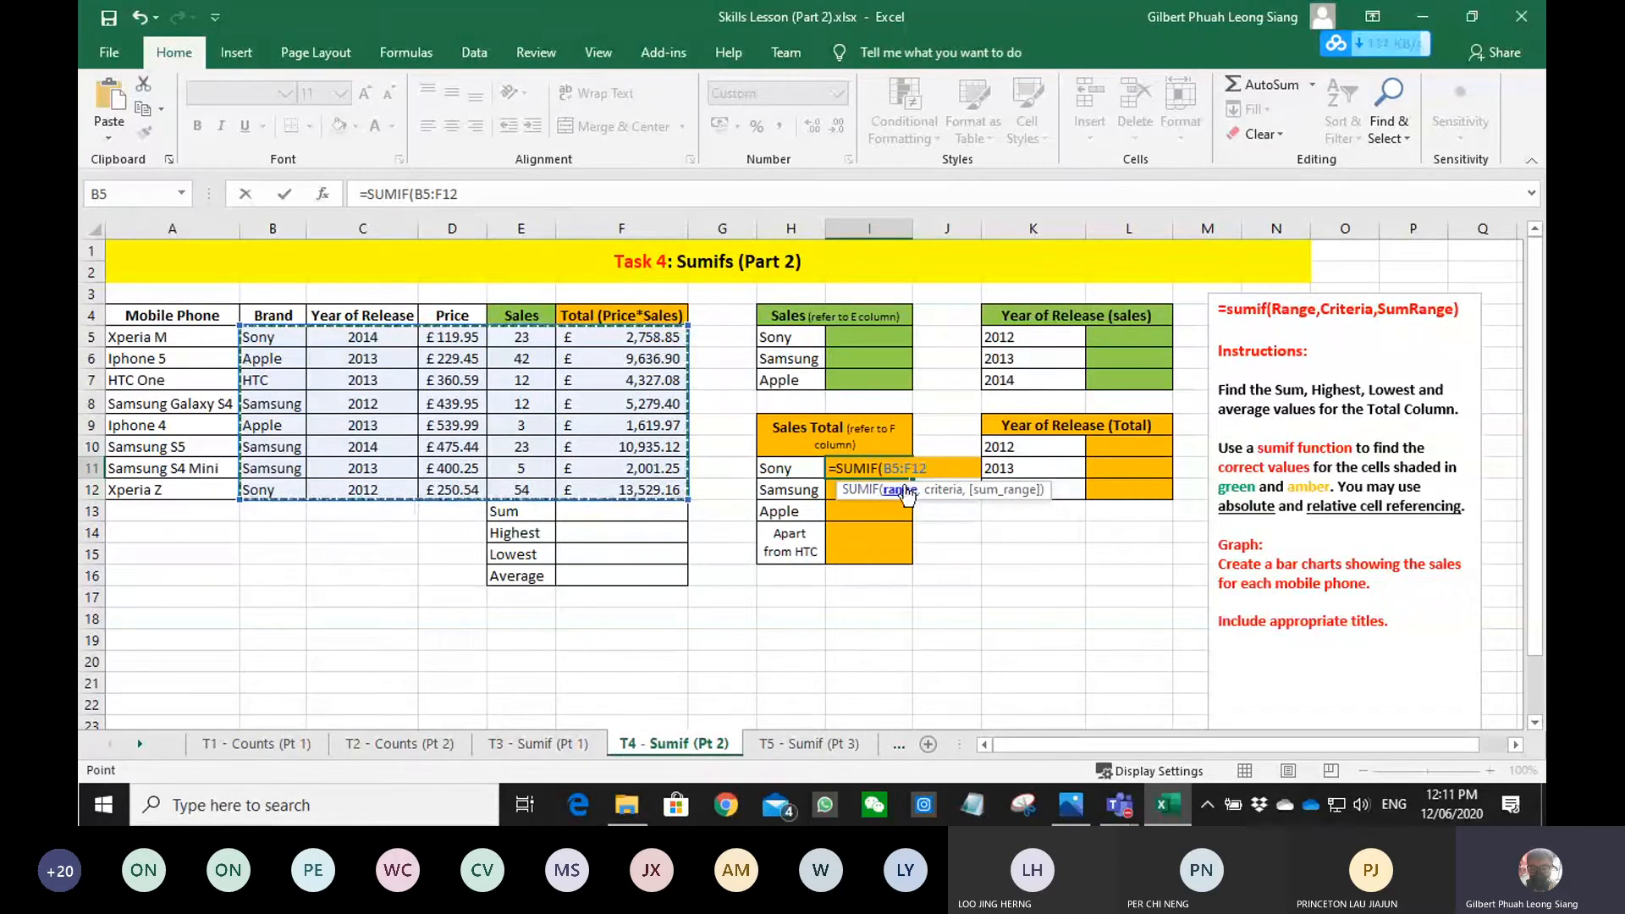
text(,)
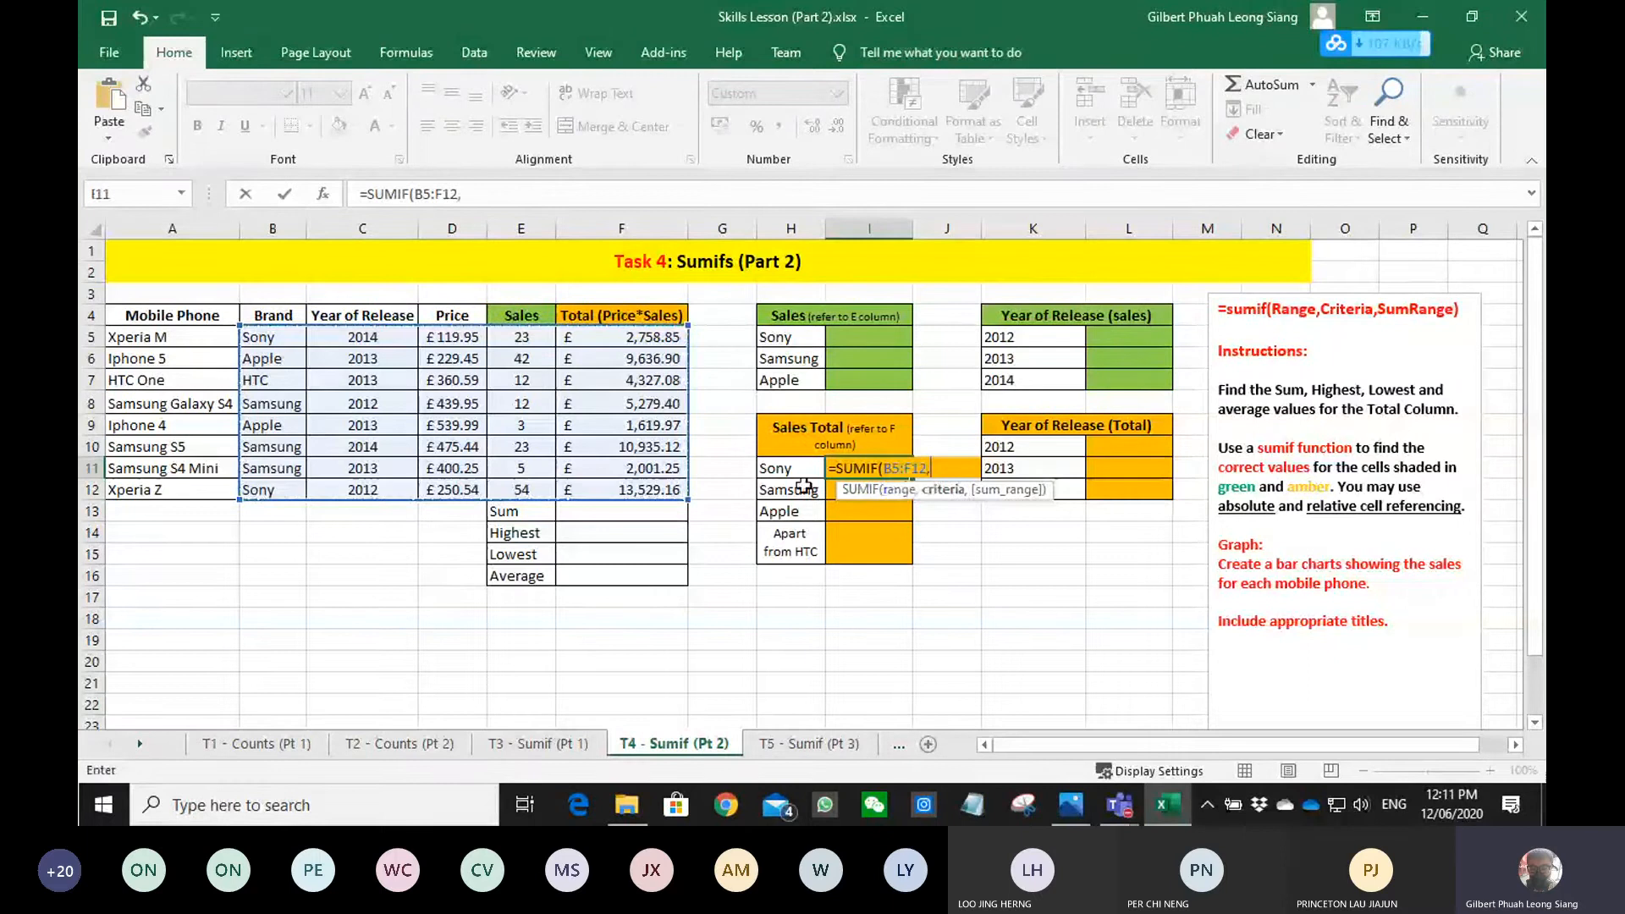
click(270, 337)
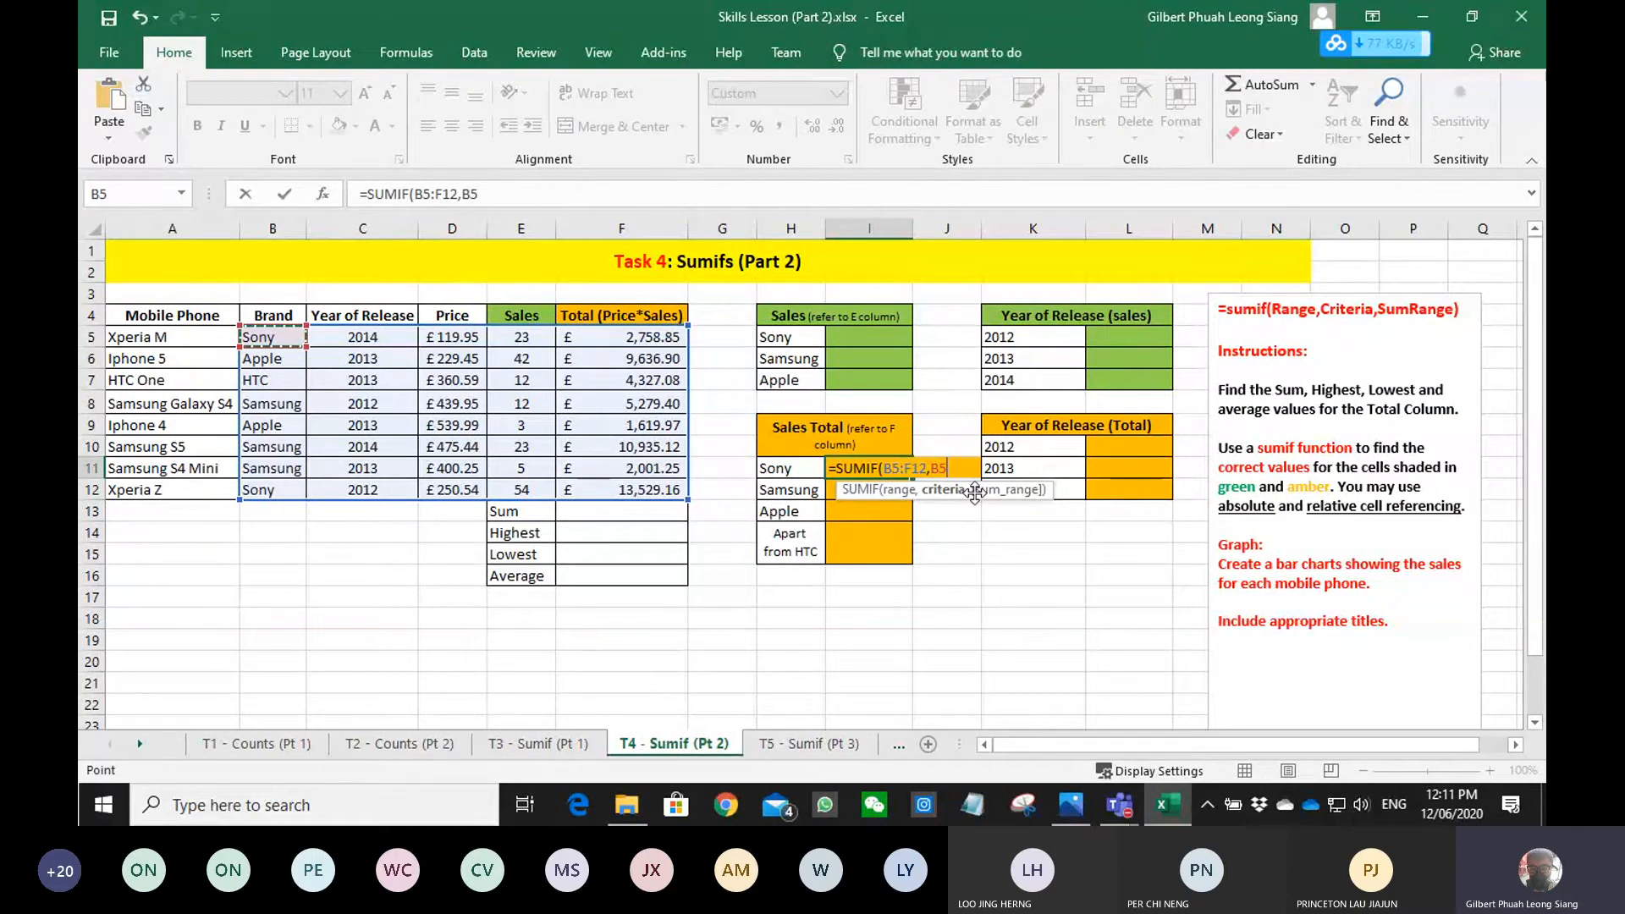
text(,)
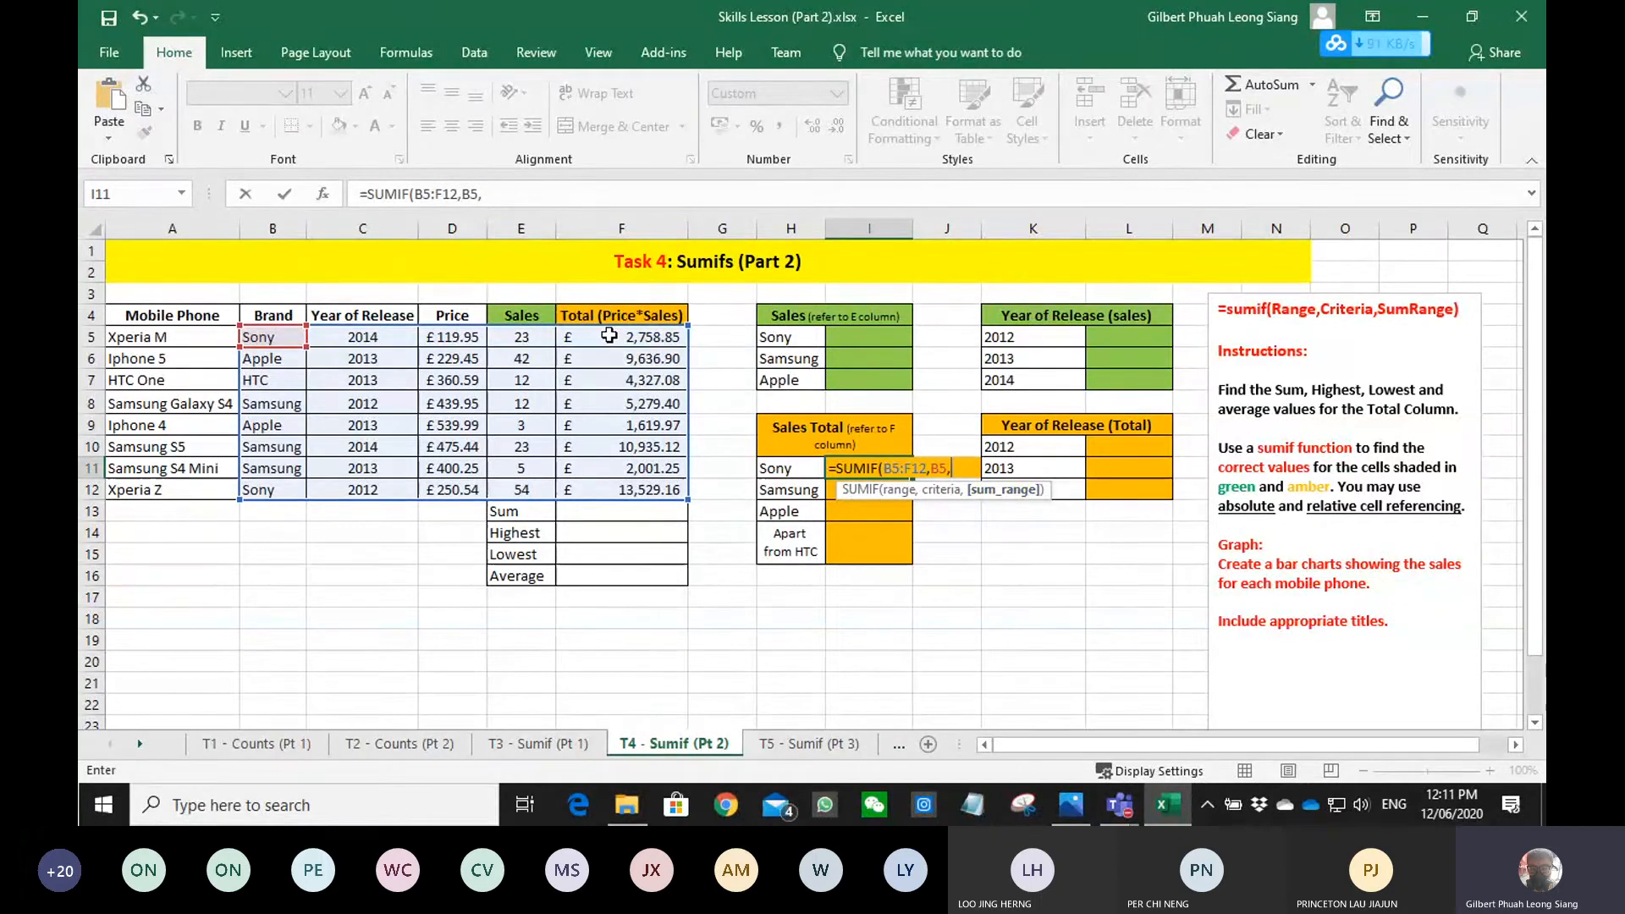
drag(609, 336, 611, 489)
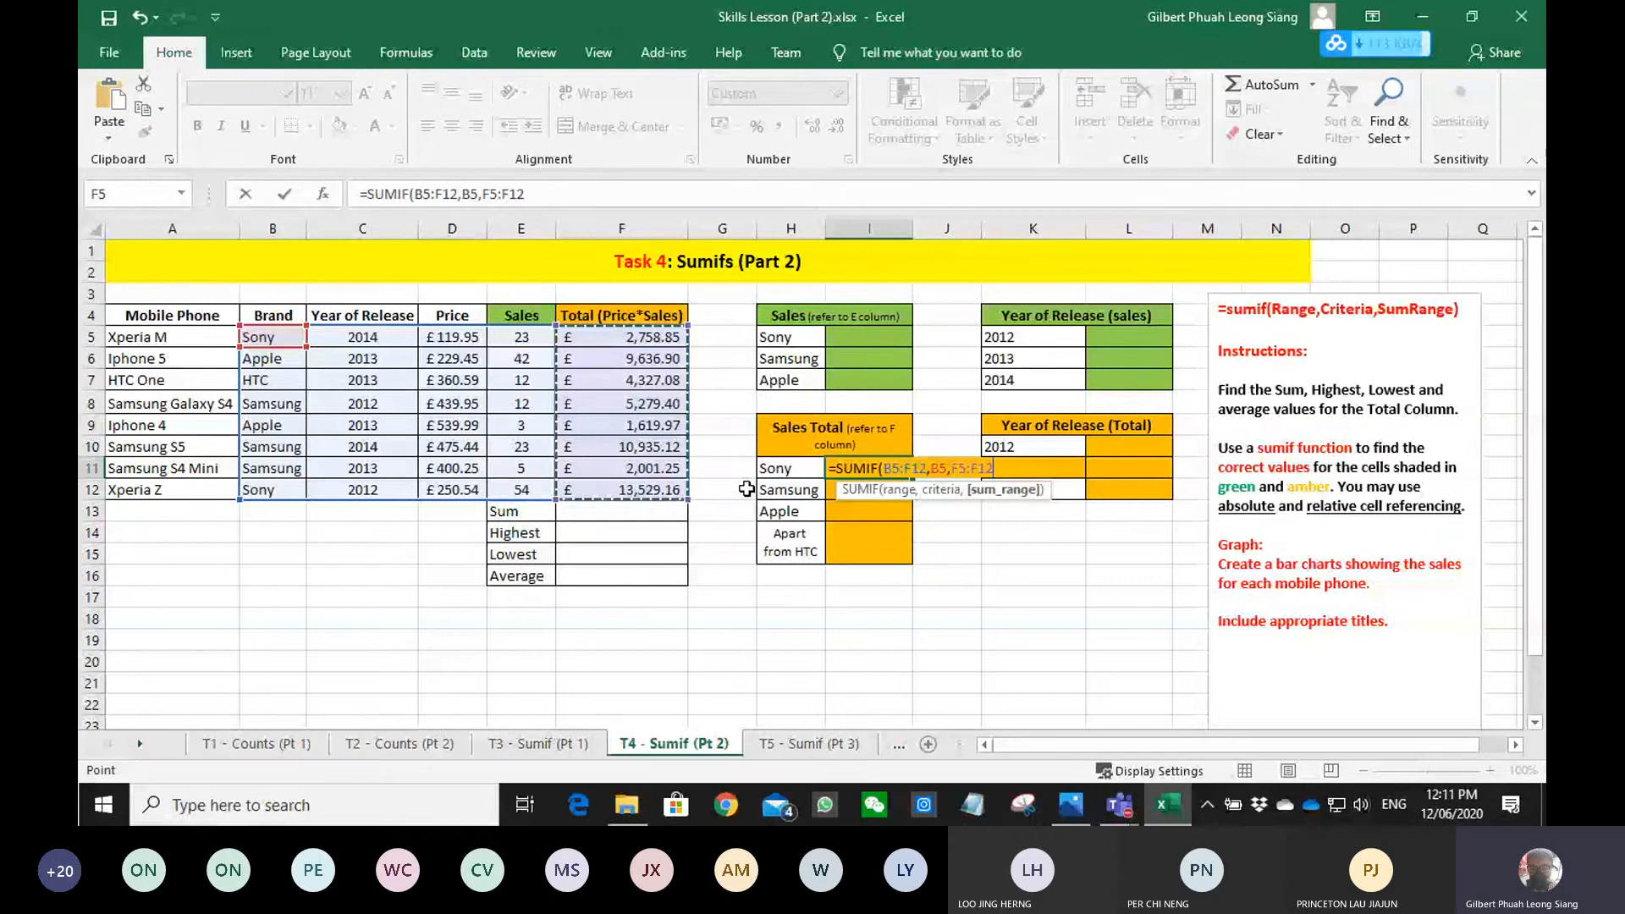
key(Return)
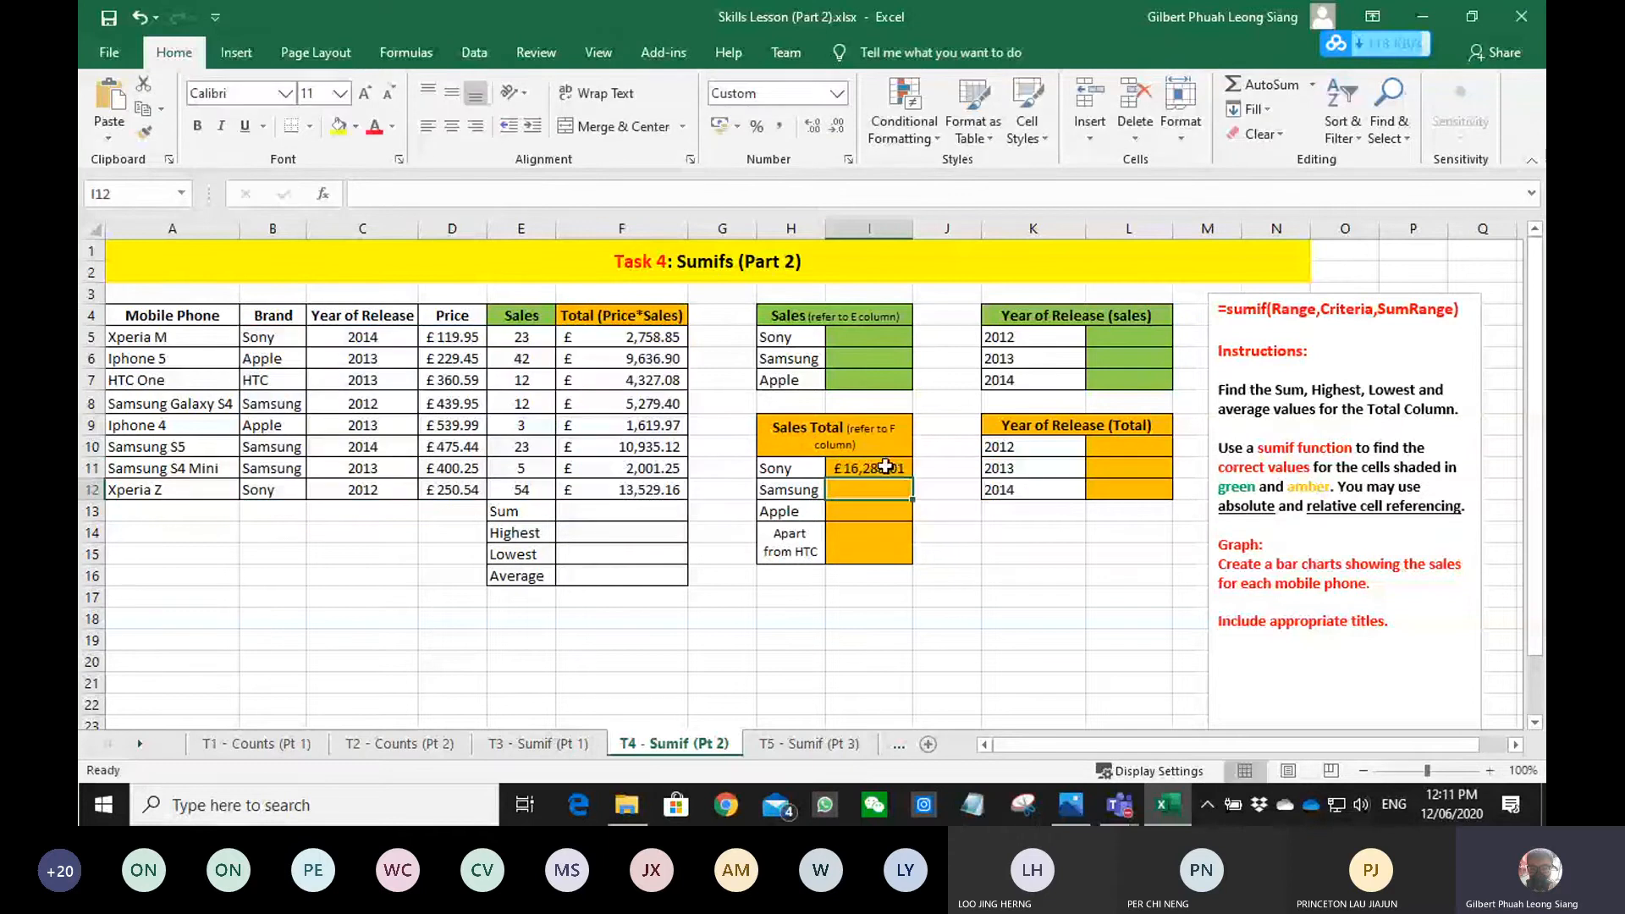
- Fill the Sony SUMIF from I11 down through I13 and check the cell references in the Apple formula
click(885, 466)
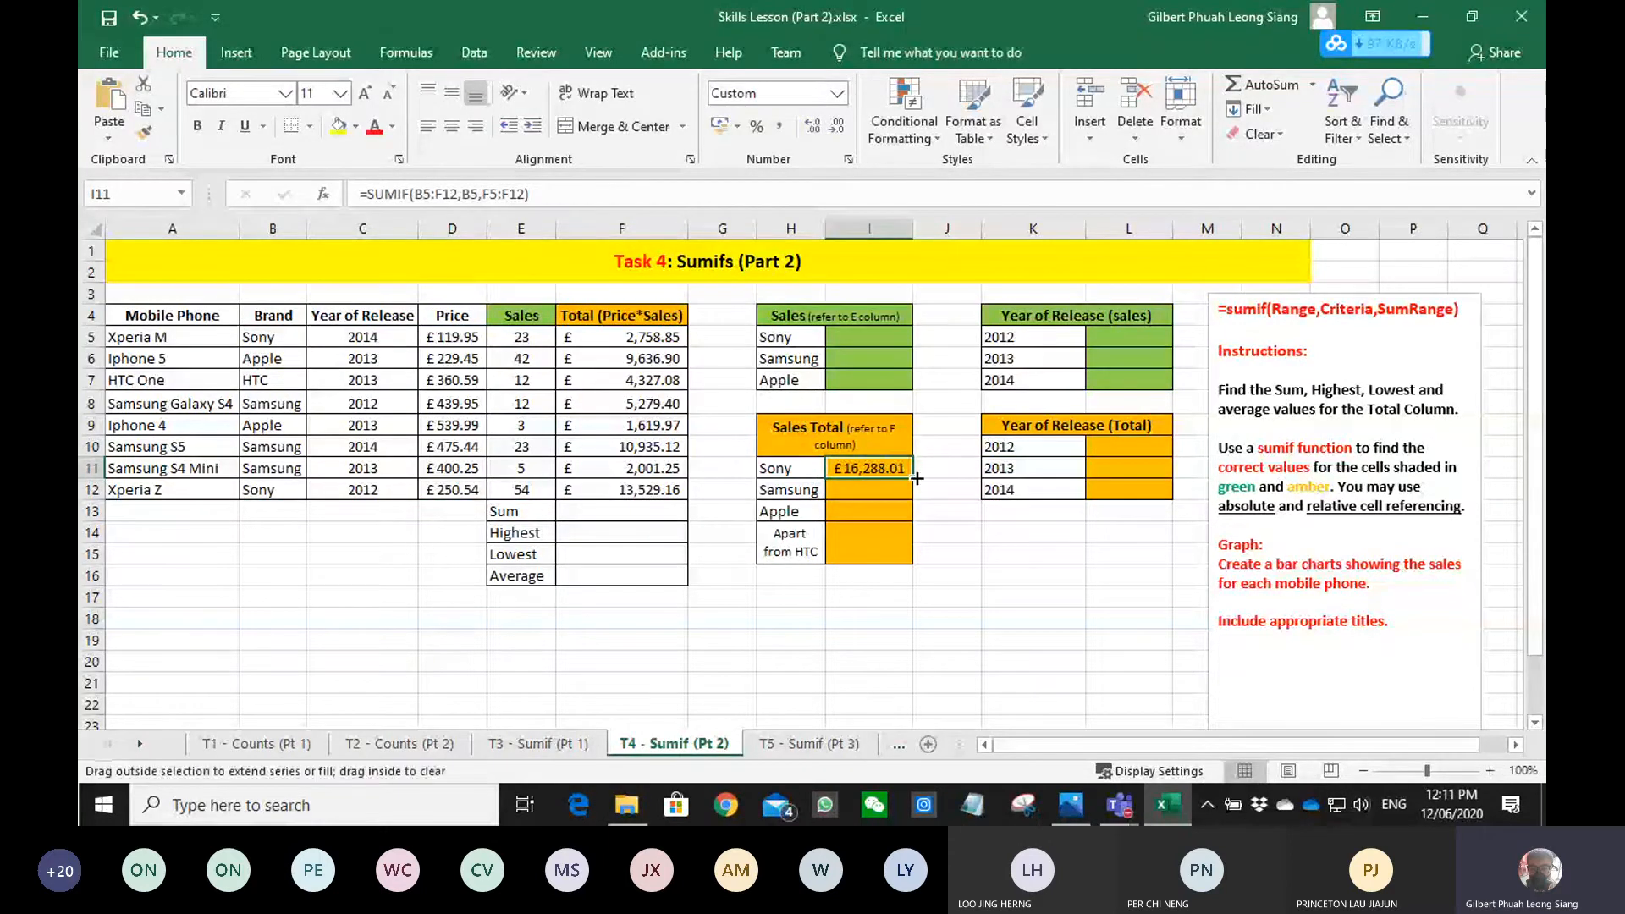
drag(916, 478, 913, 503)
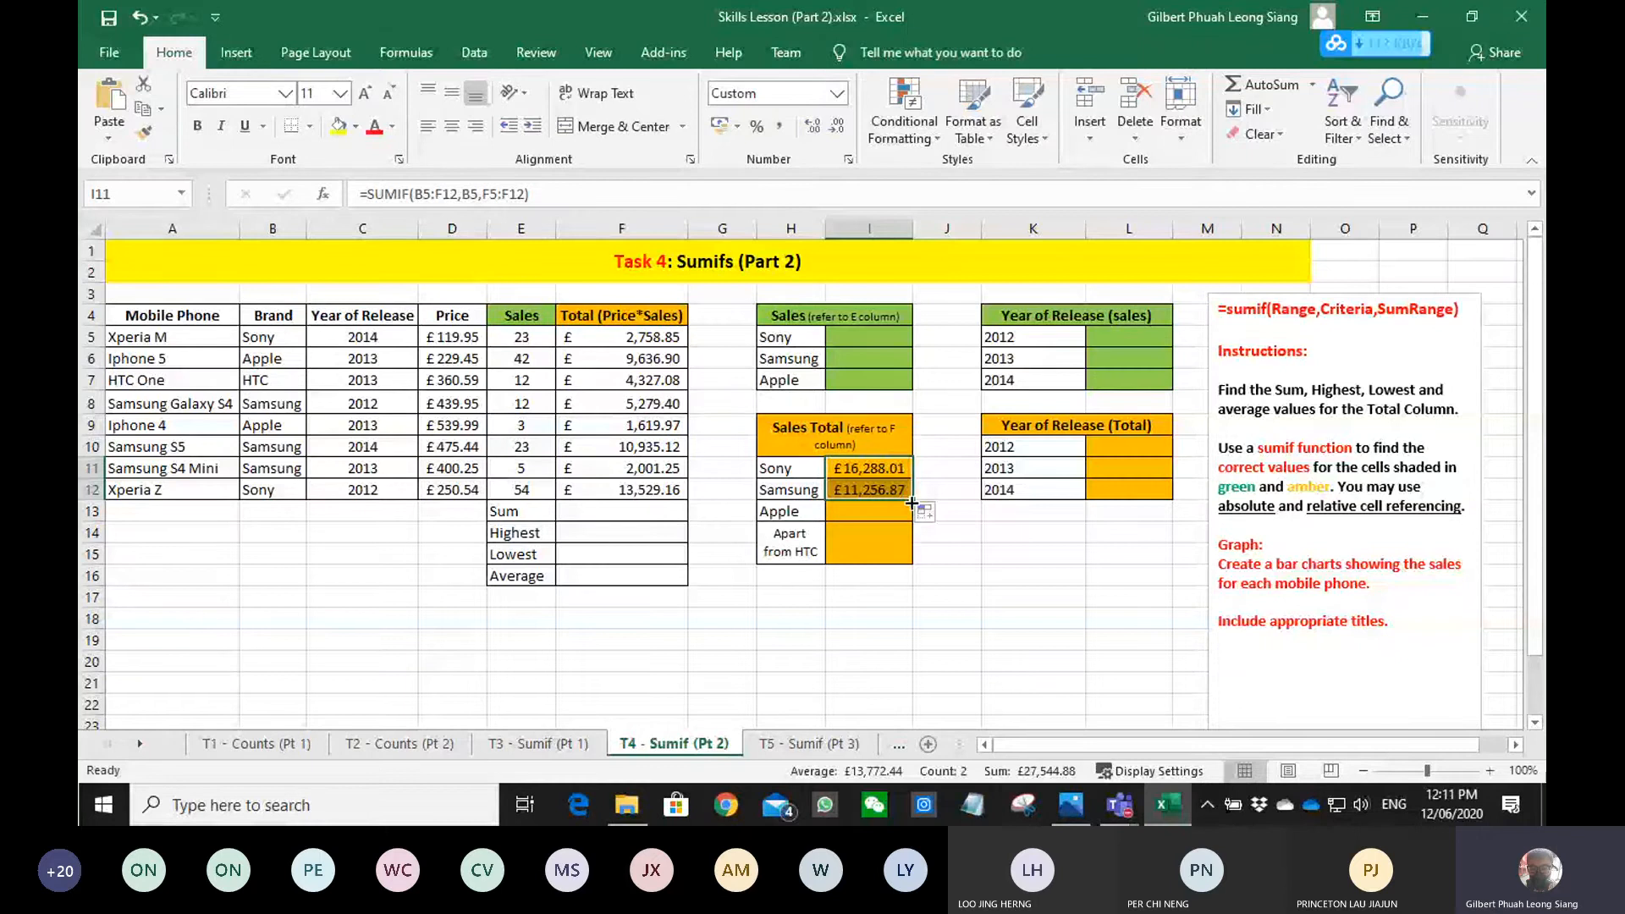
drag(912, 502, 910, 519)
double_click(873, 510)
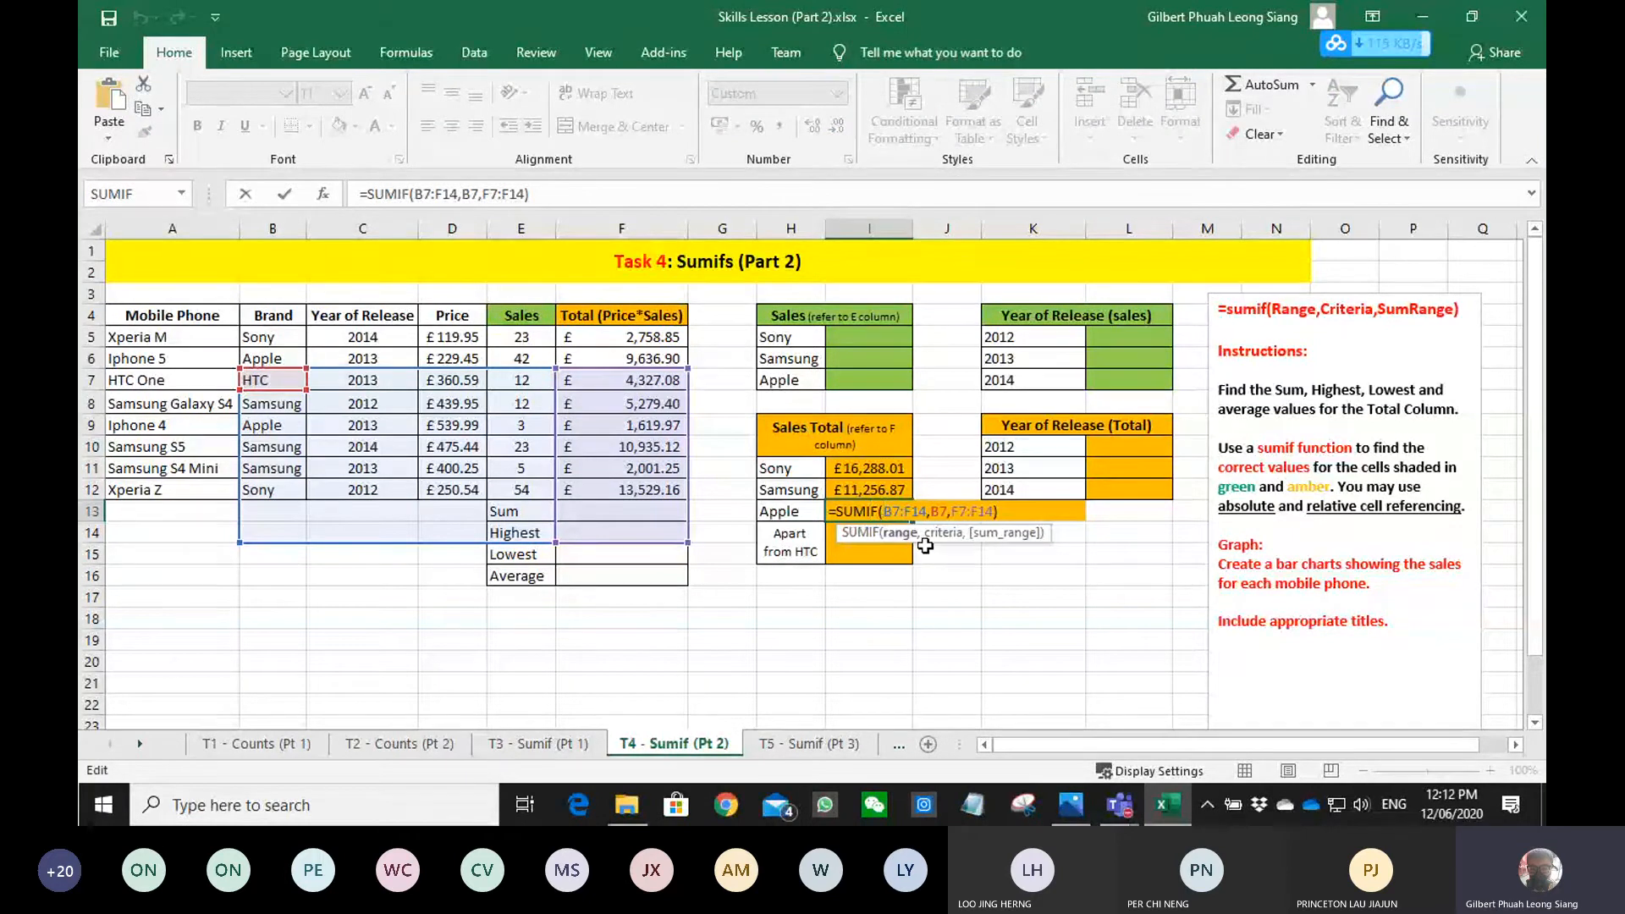
key(ctrl+Return)
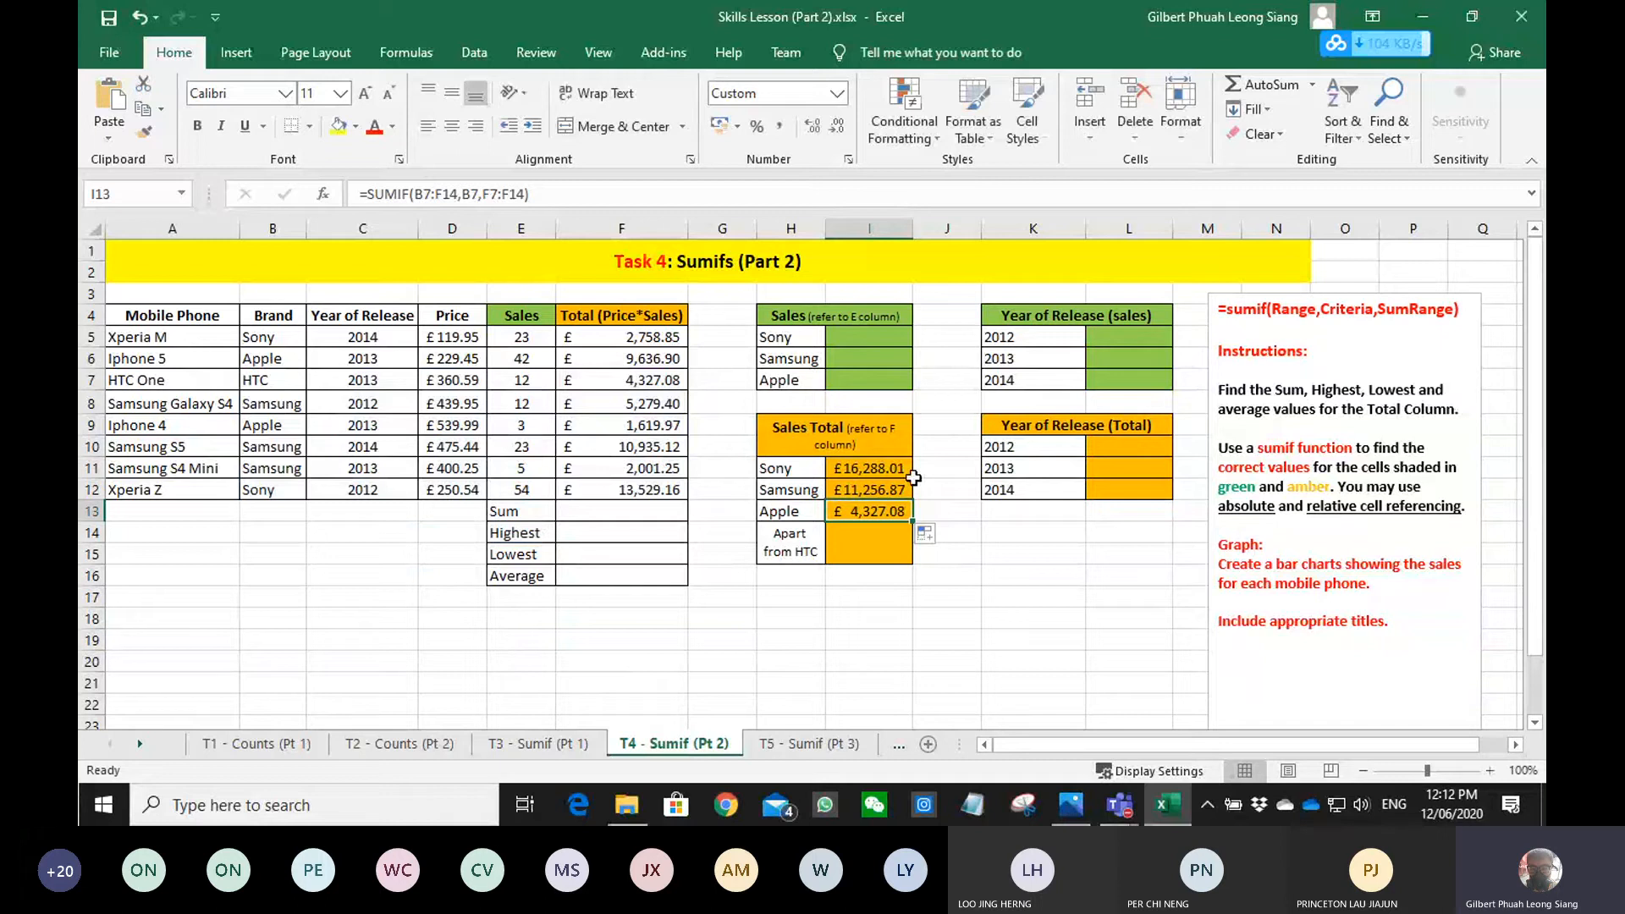
- Make I11's range $B$5:$F$12 and sum range $F$5:$F$12 absolute, and refill the formula down through I13
double_click(893, 468)
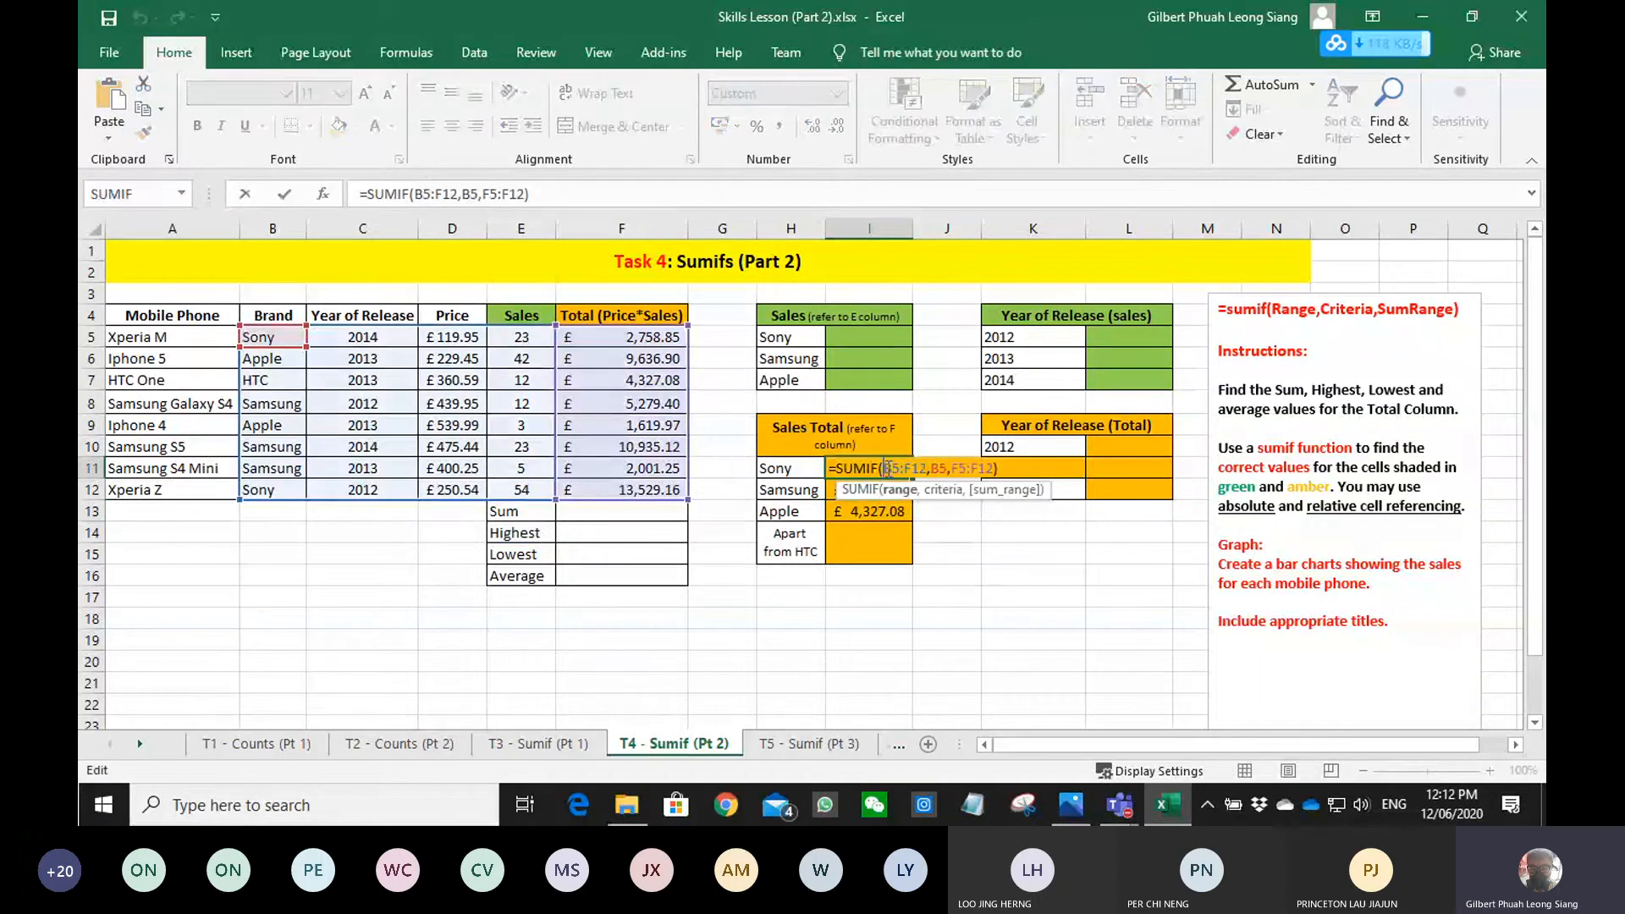
key(F4)
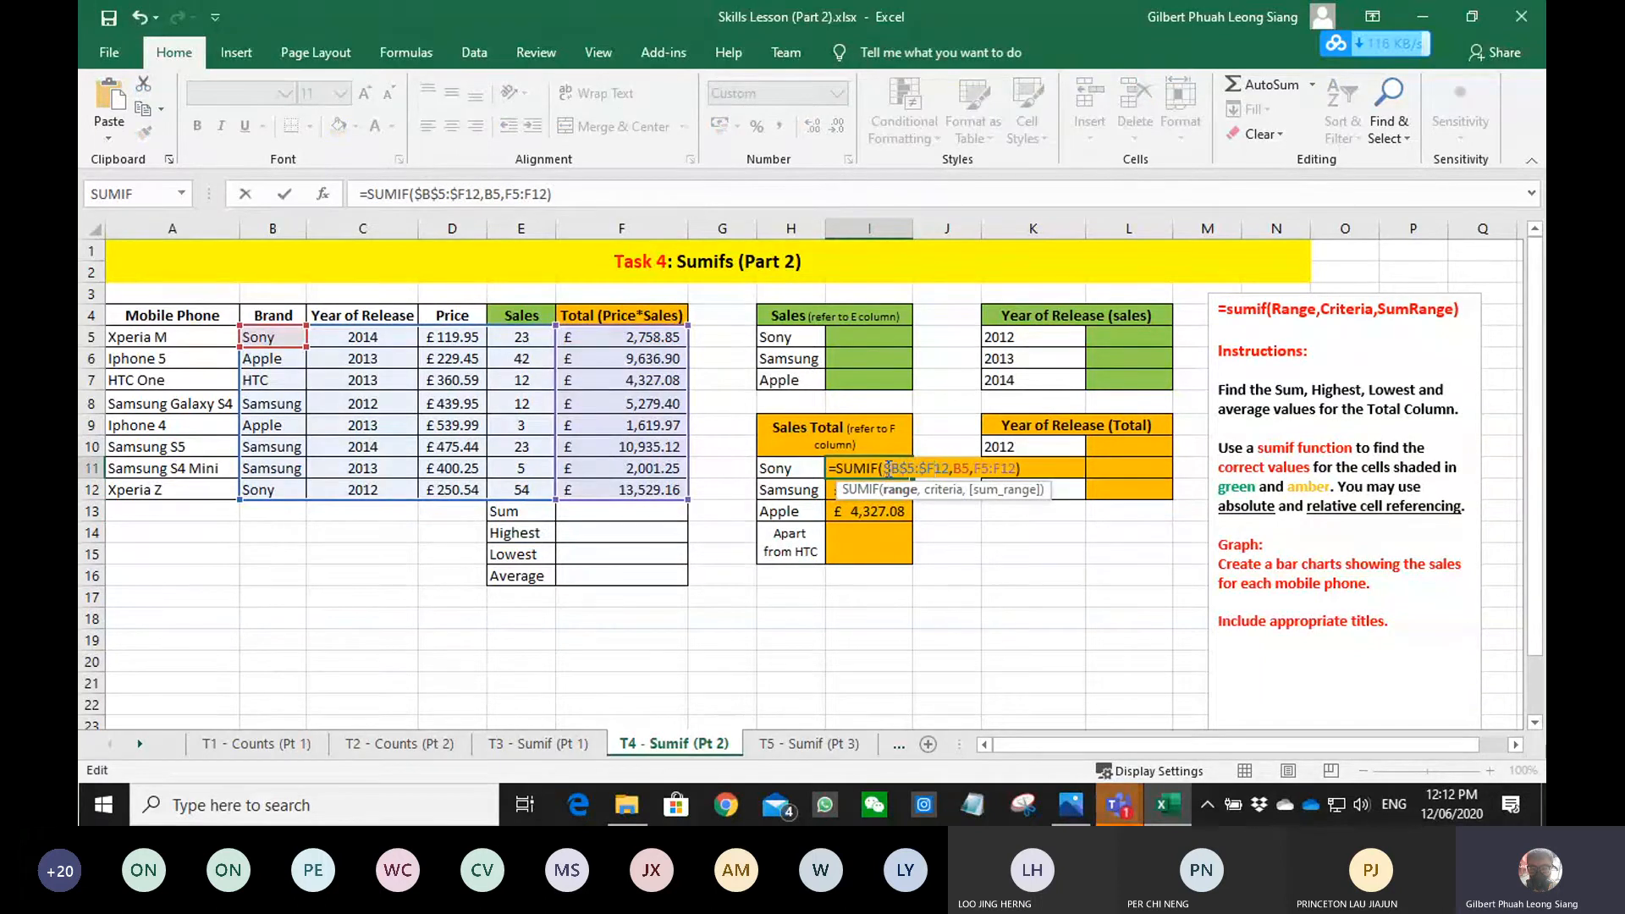
text($)
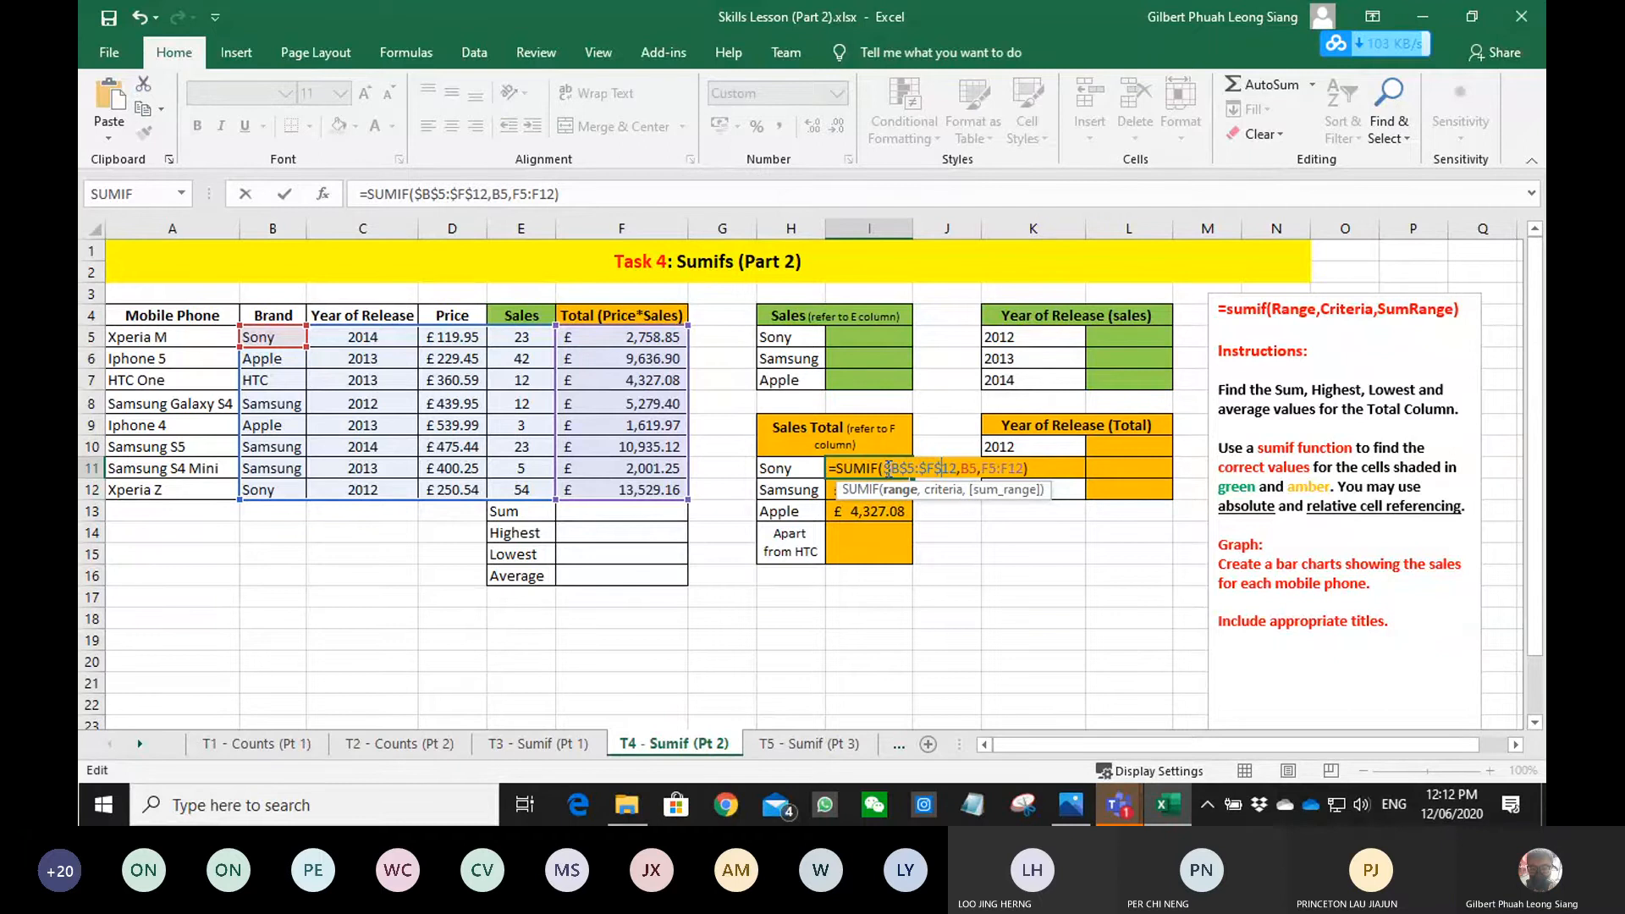
key(Right)
key(Right)
key(Right)
key(Right)
key(Right)
key(Right)
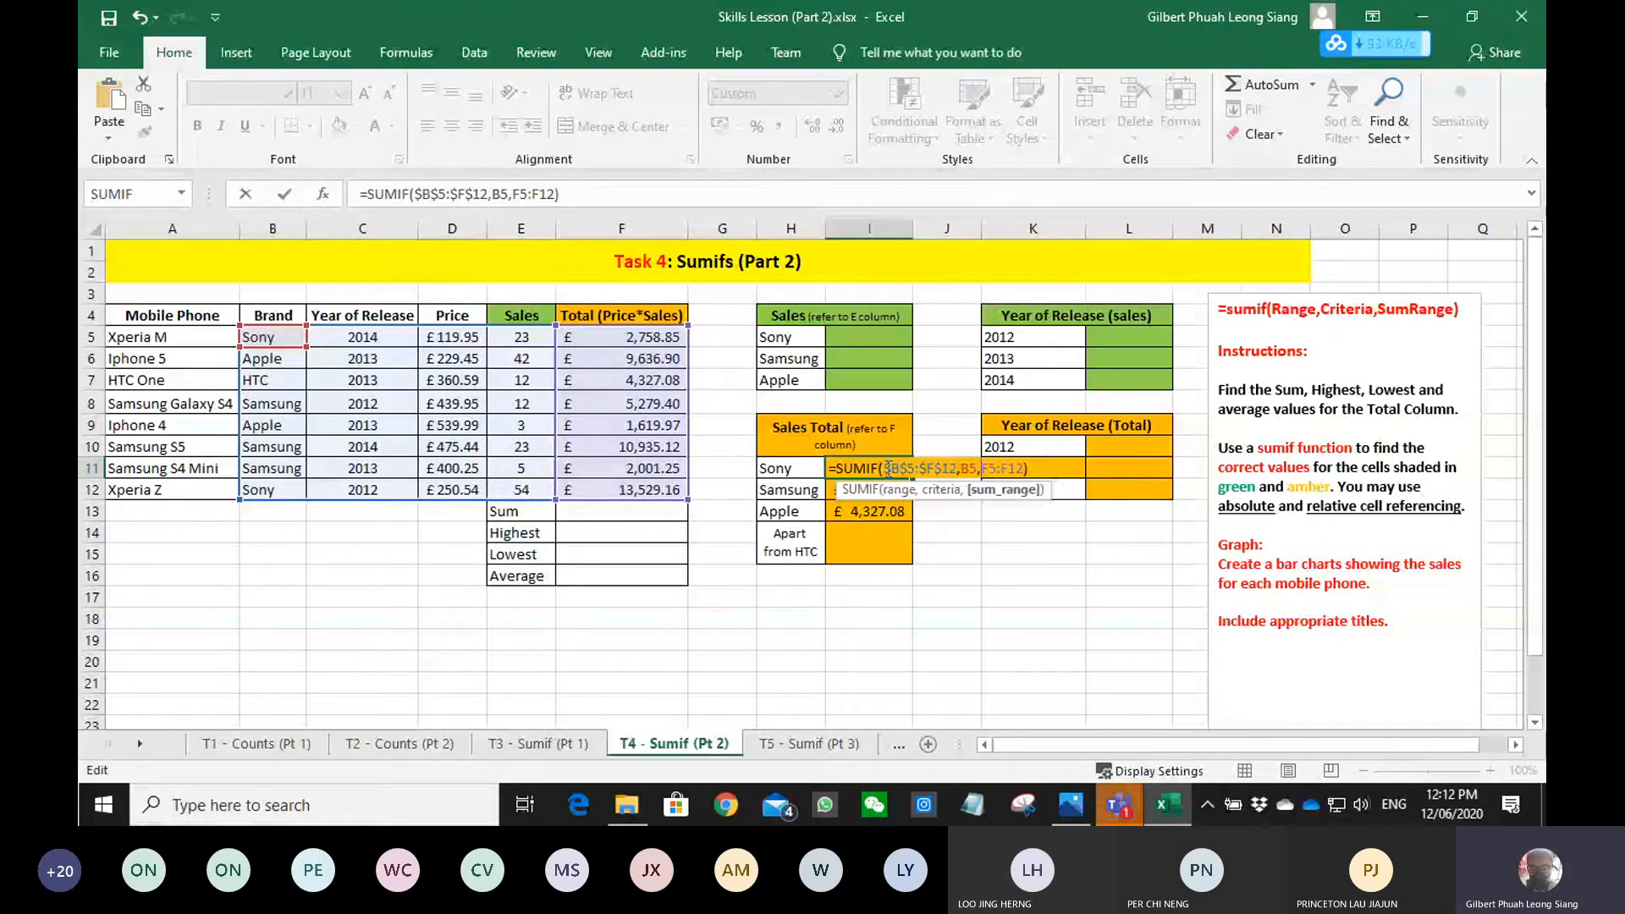
key(F4)
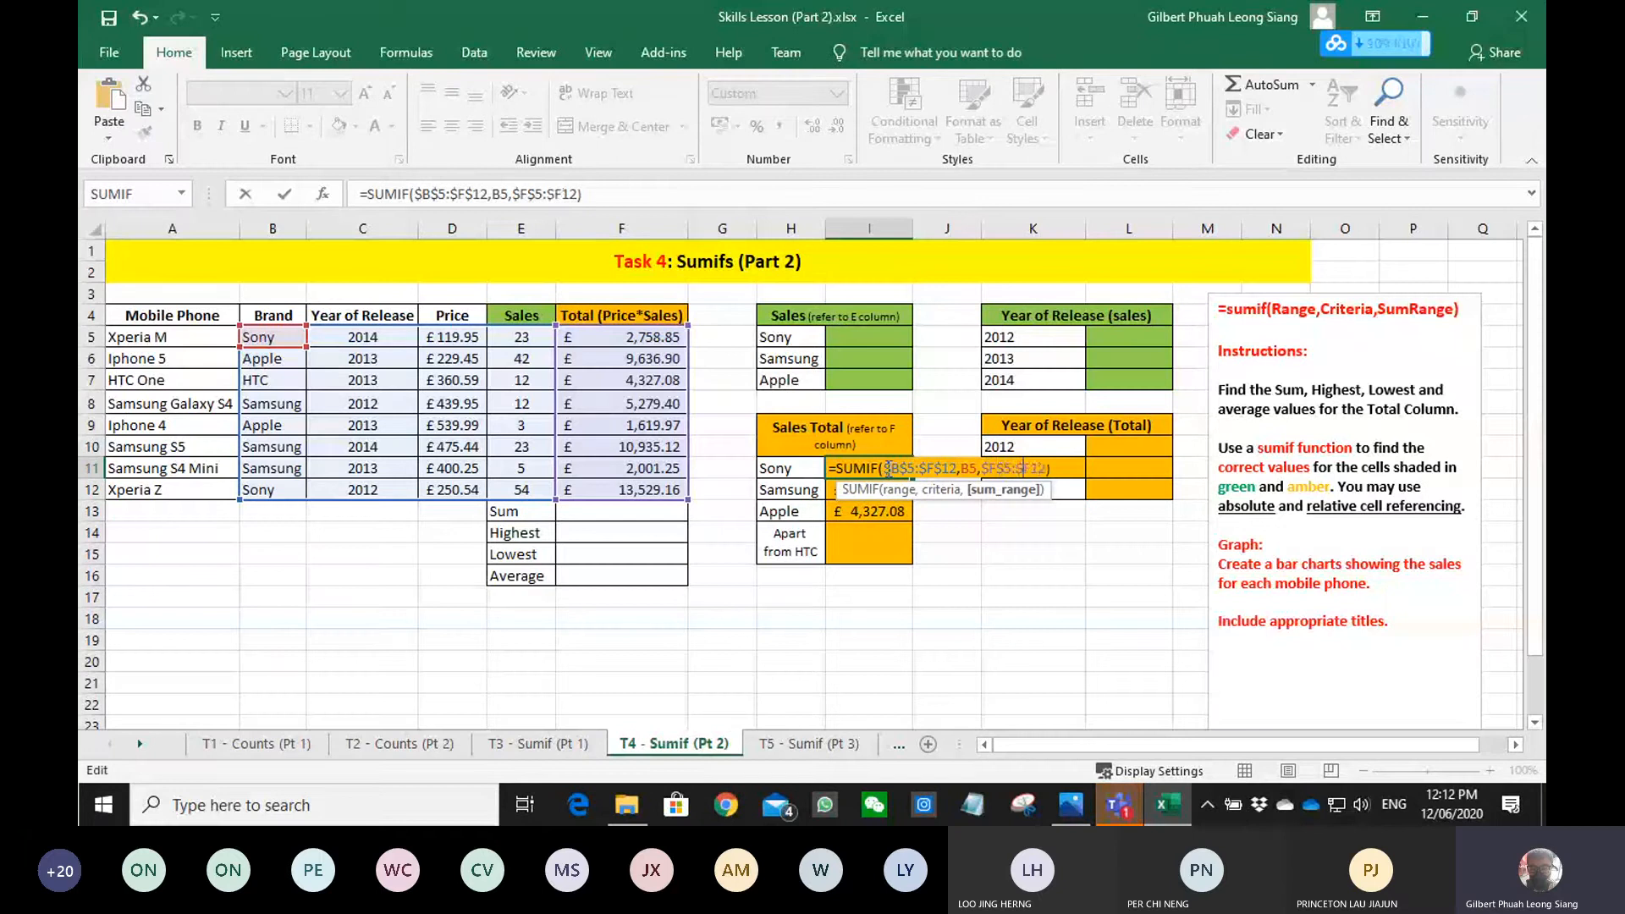
key(Right)
key(Return)
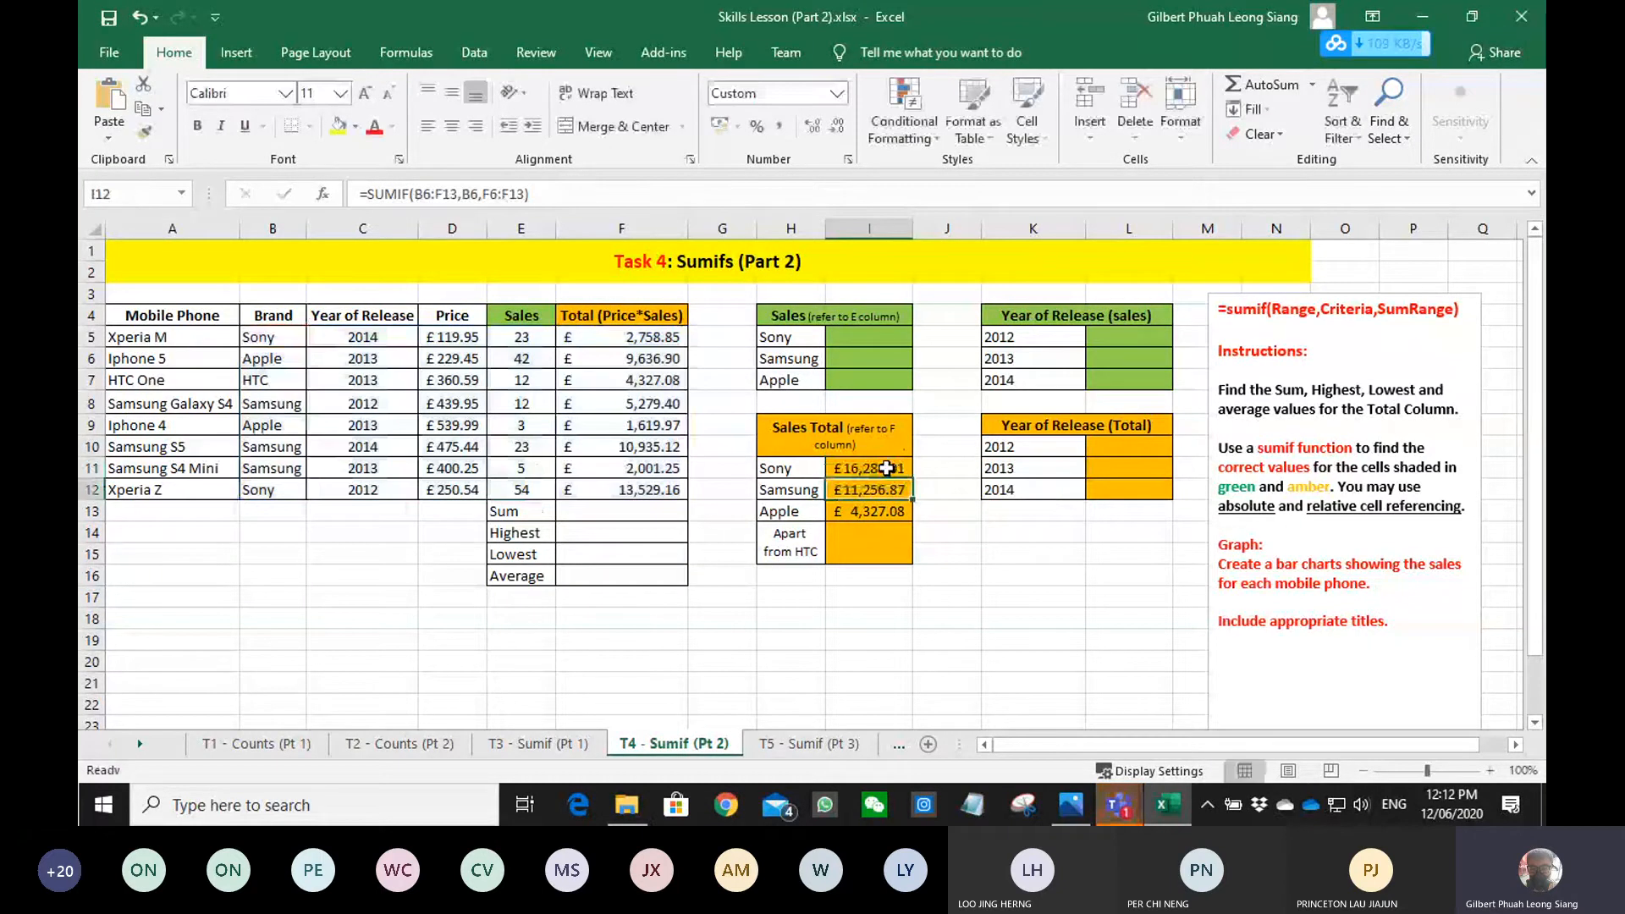
click(886, 468)
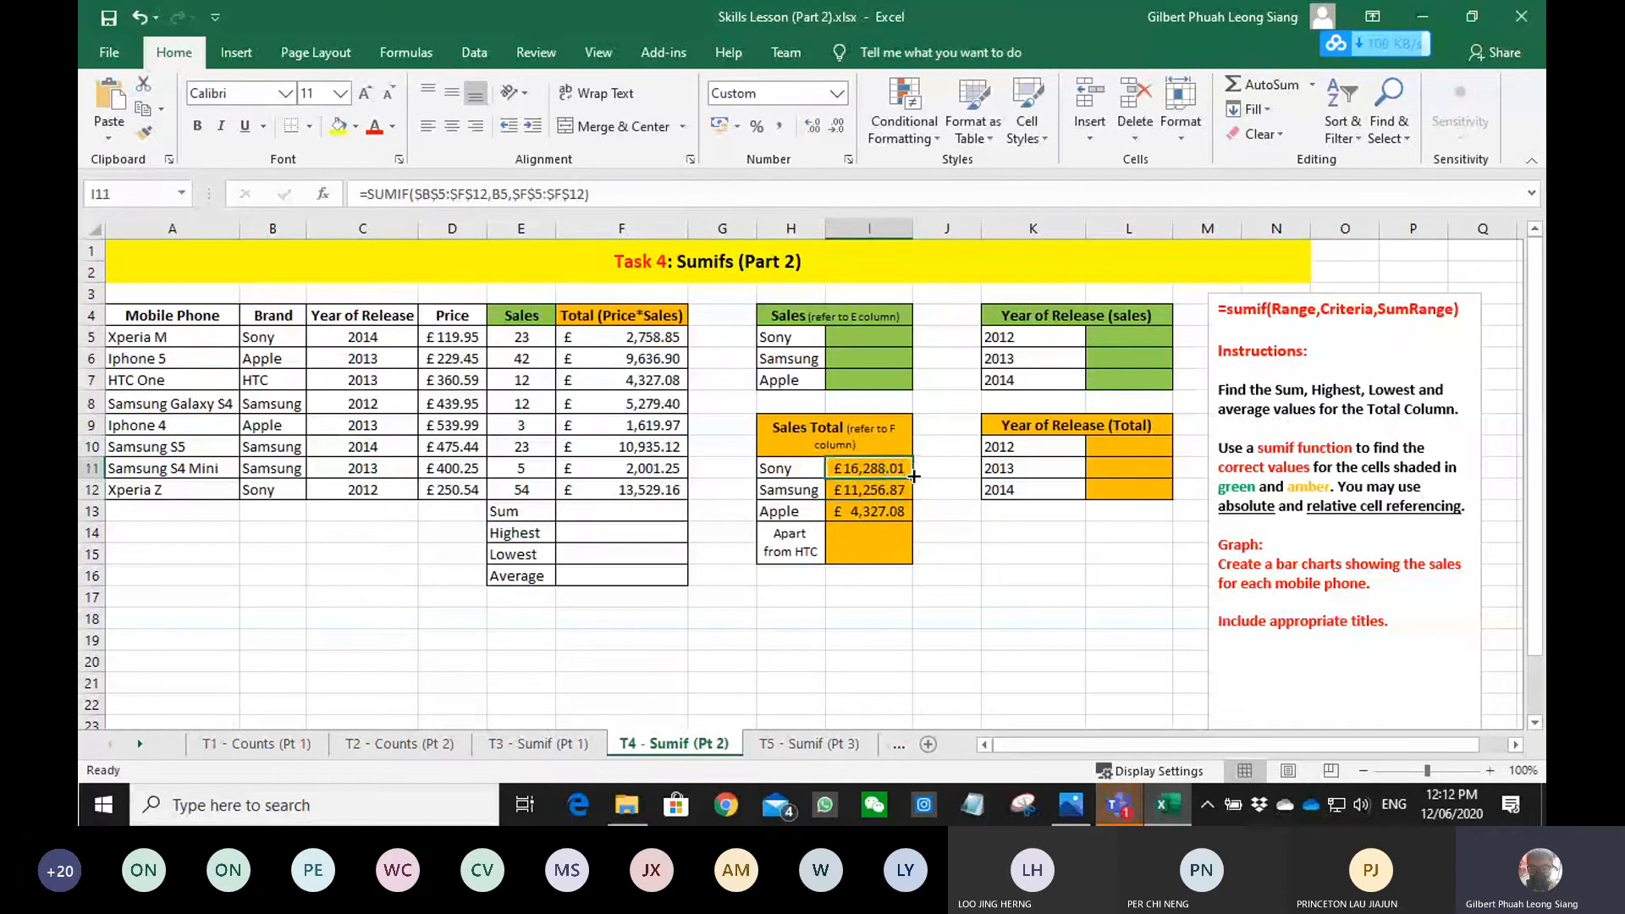
drag(914, 477, 916, 521)
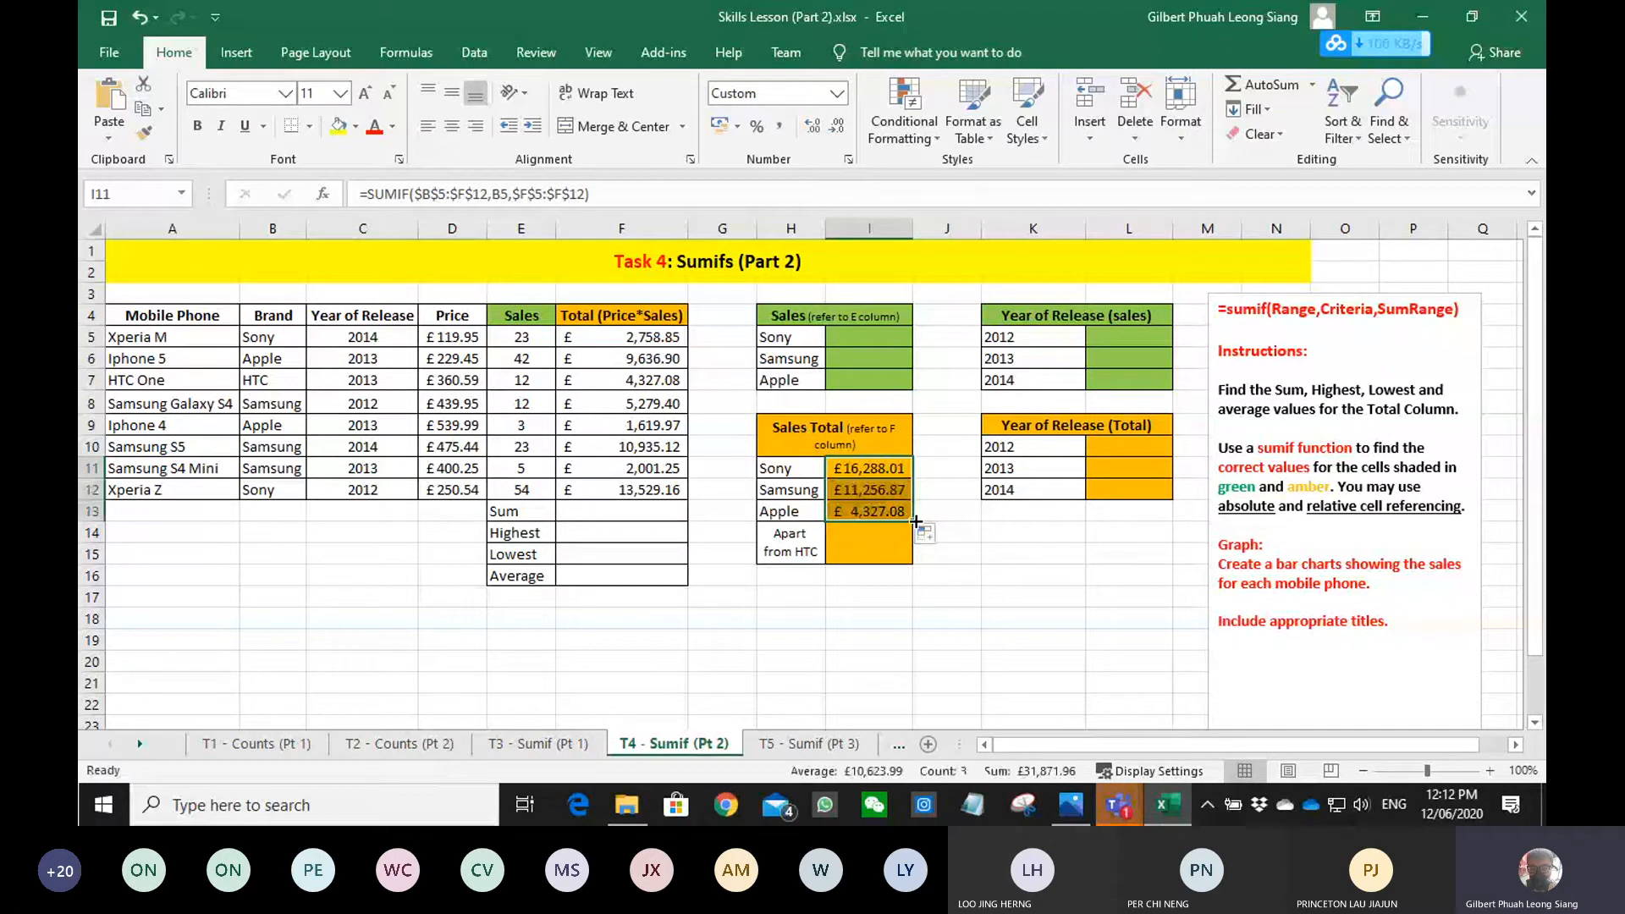
- Point the SUMIF criteria in I11:I13 to the matching brand names beside them in column H
double_click(876, 511)
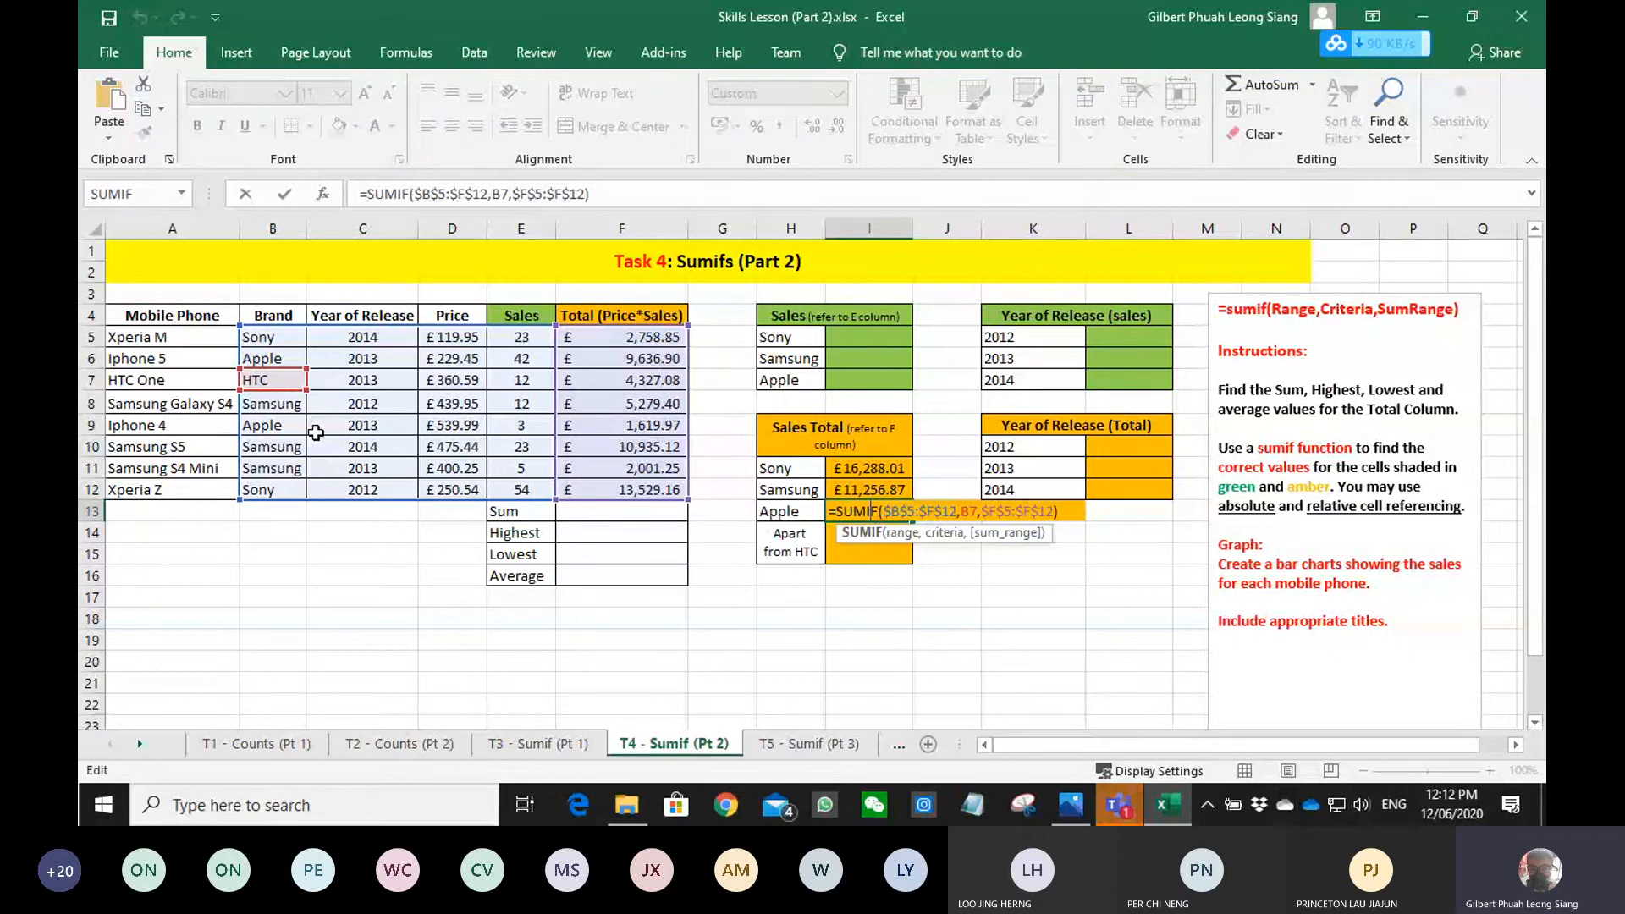
click(969, 512)
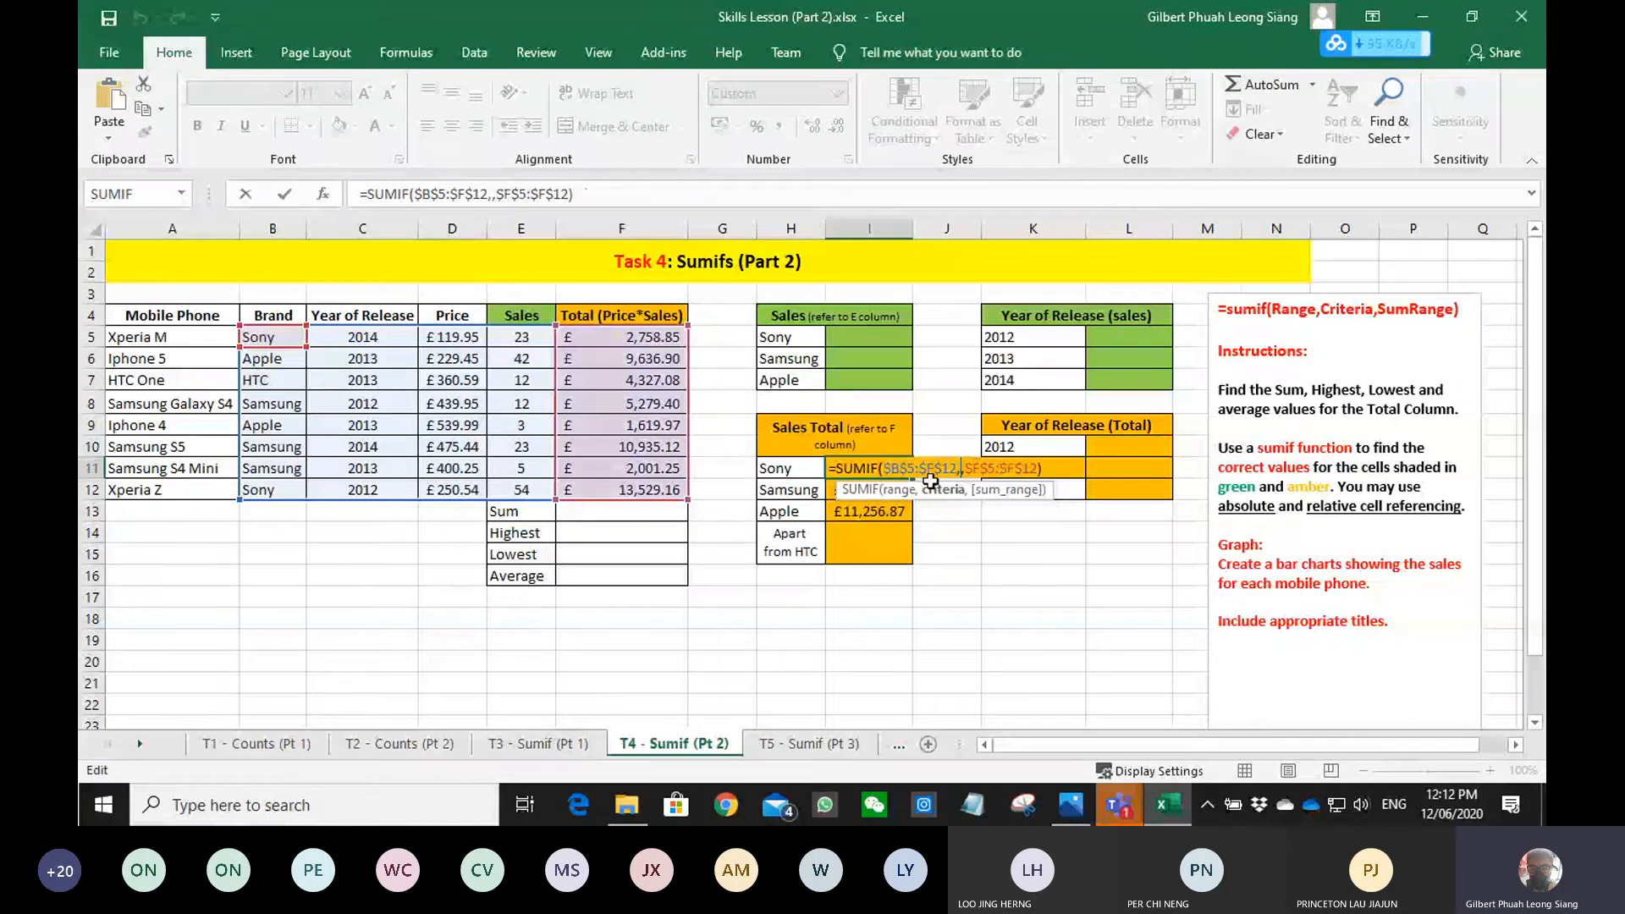
click(791, 469)
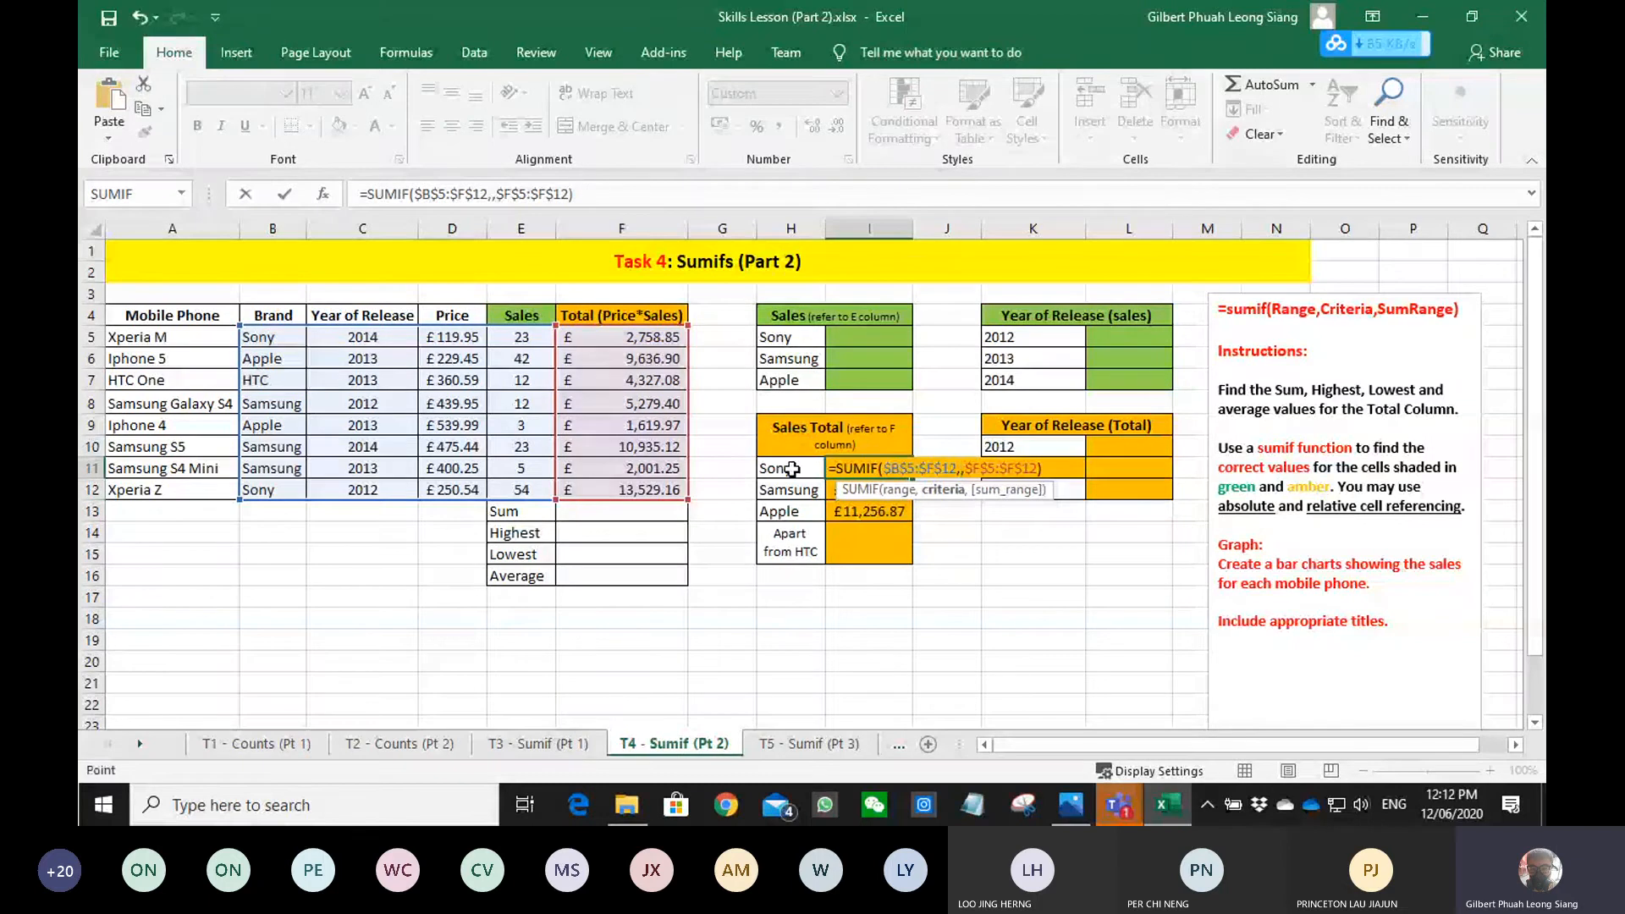
click(791, 468)
key(Return)
- Enter a SUMIF in I14 for all brands apart from HTC, using range B5:F12, criteria "<>HTC" and sum range F5:F12
click(884, 545)
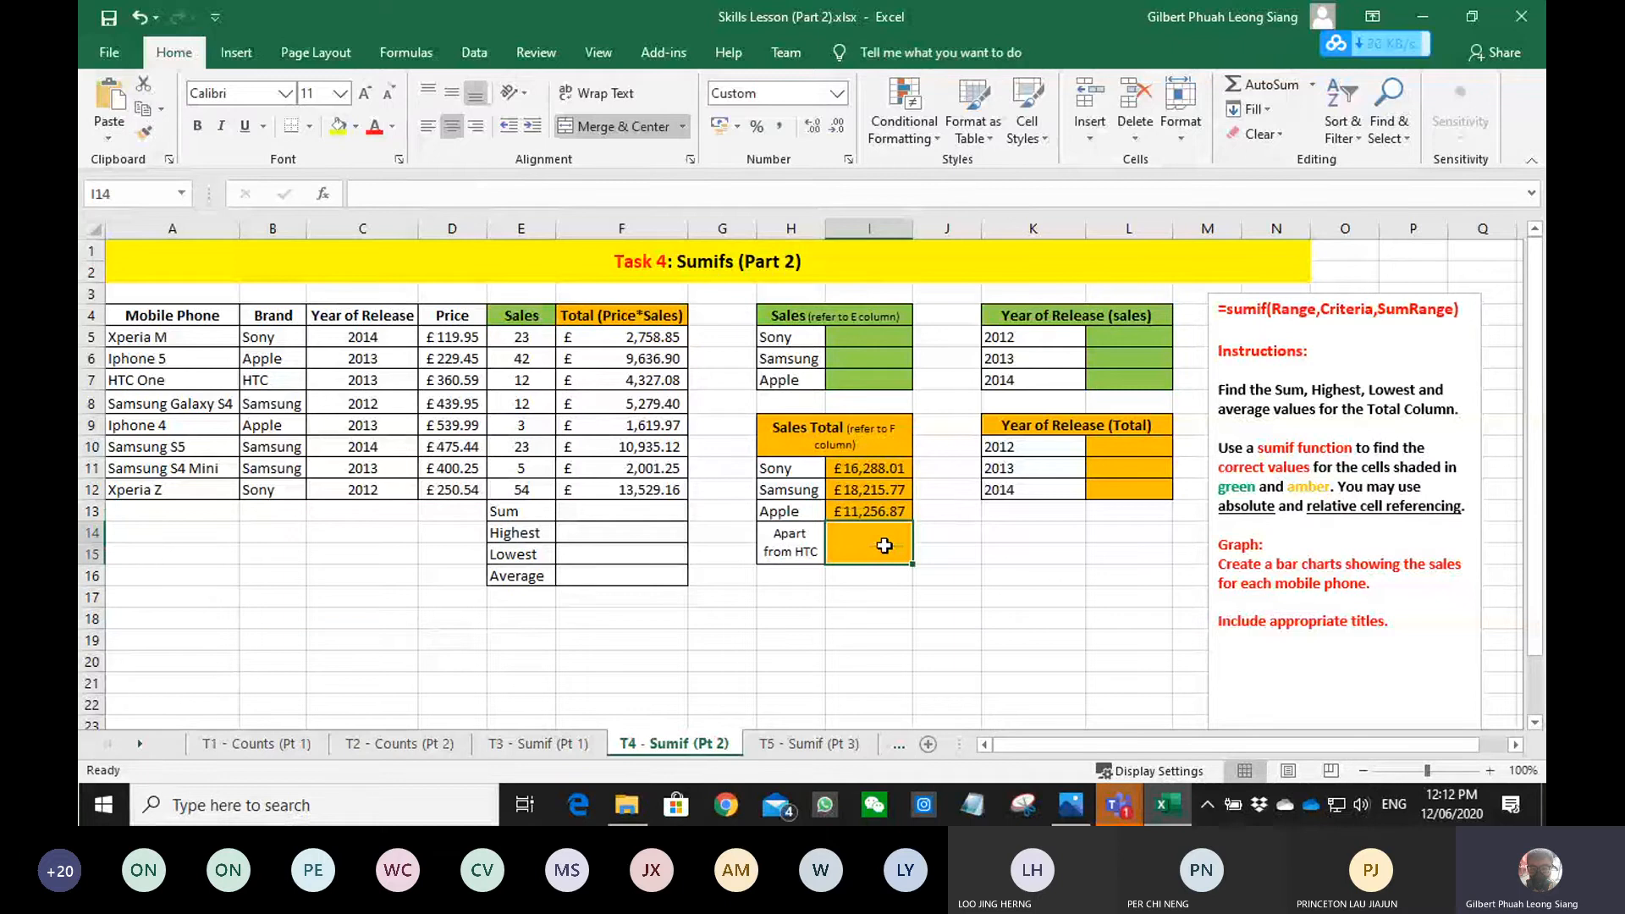
text(=)
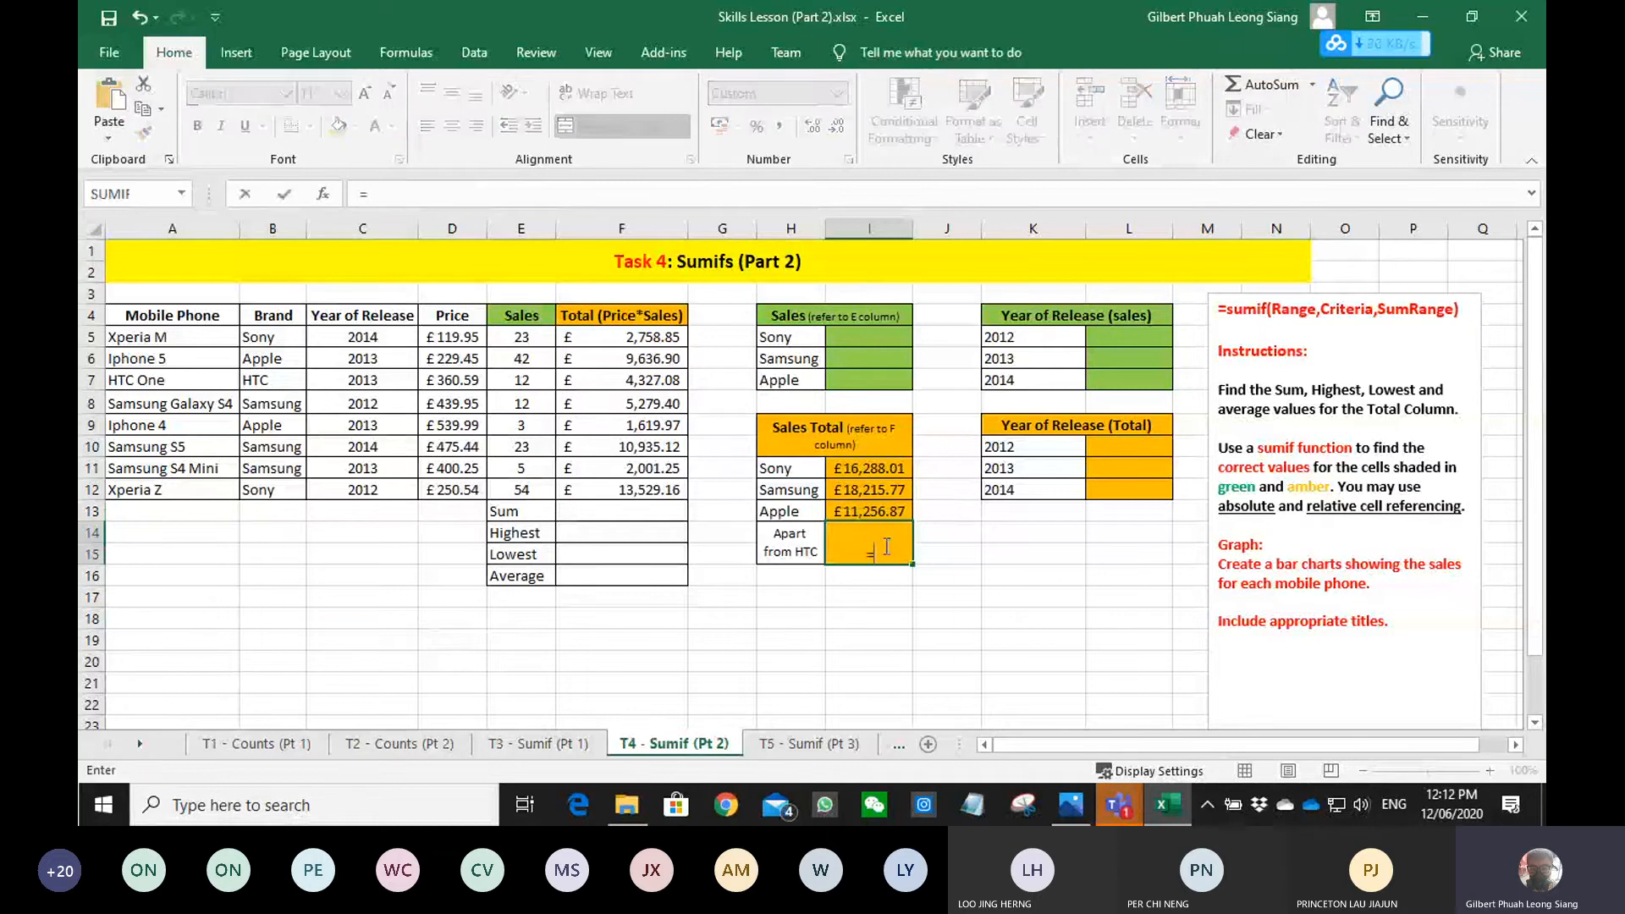
text(sumif)
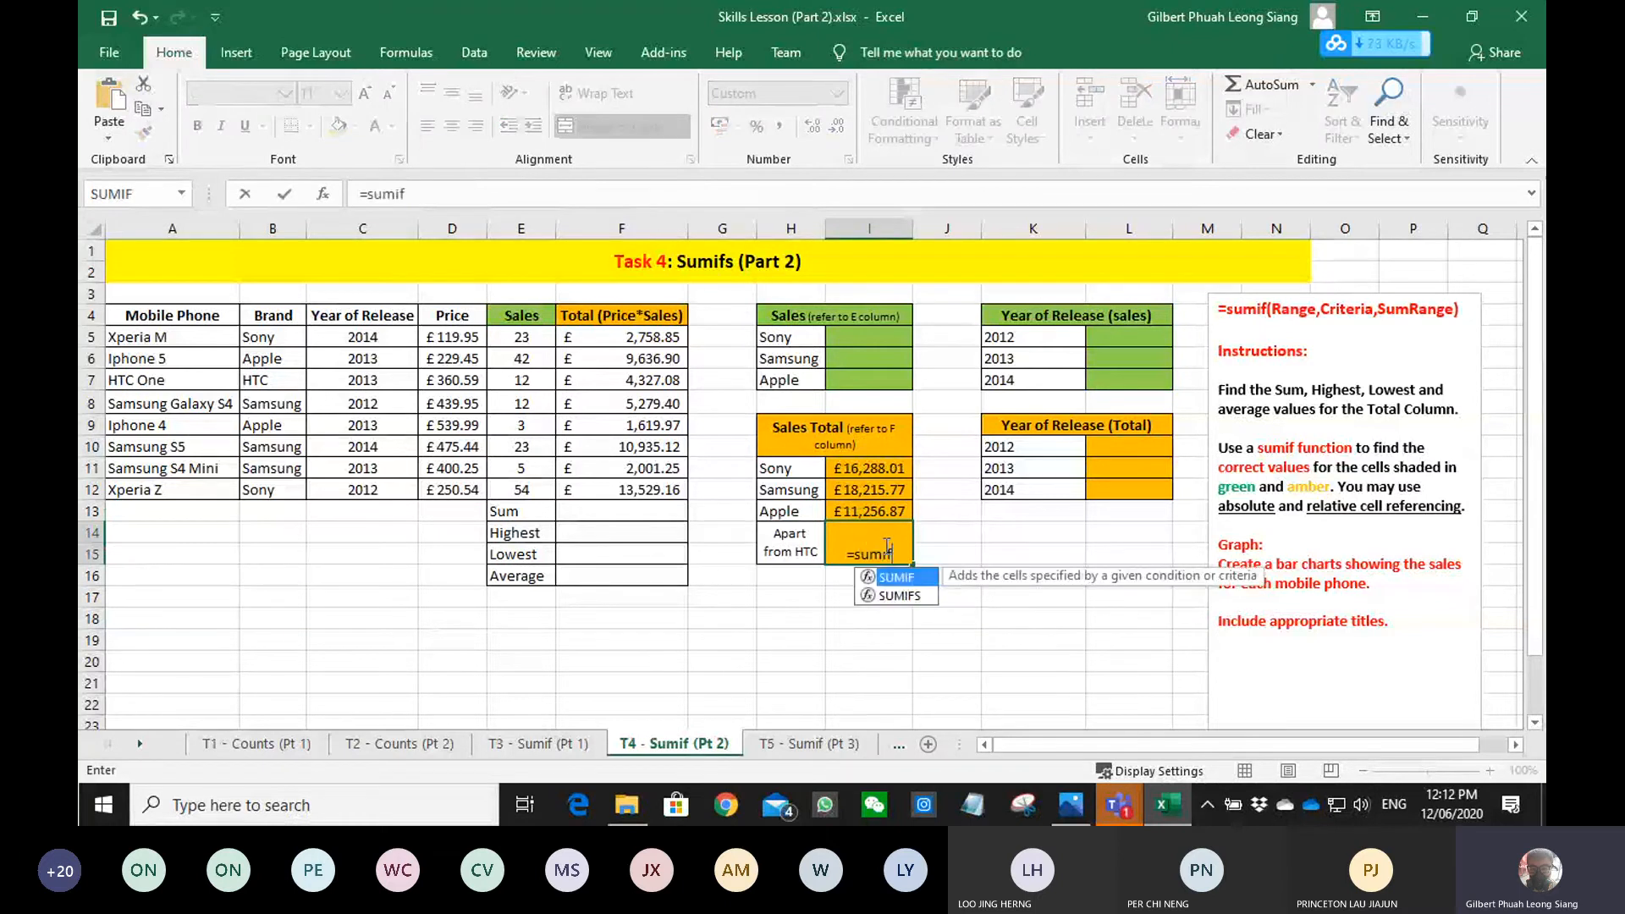
key(Tab)
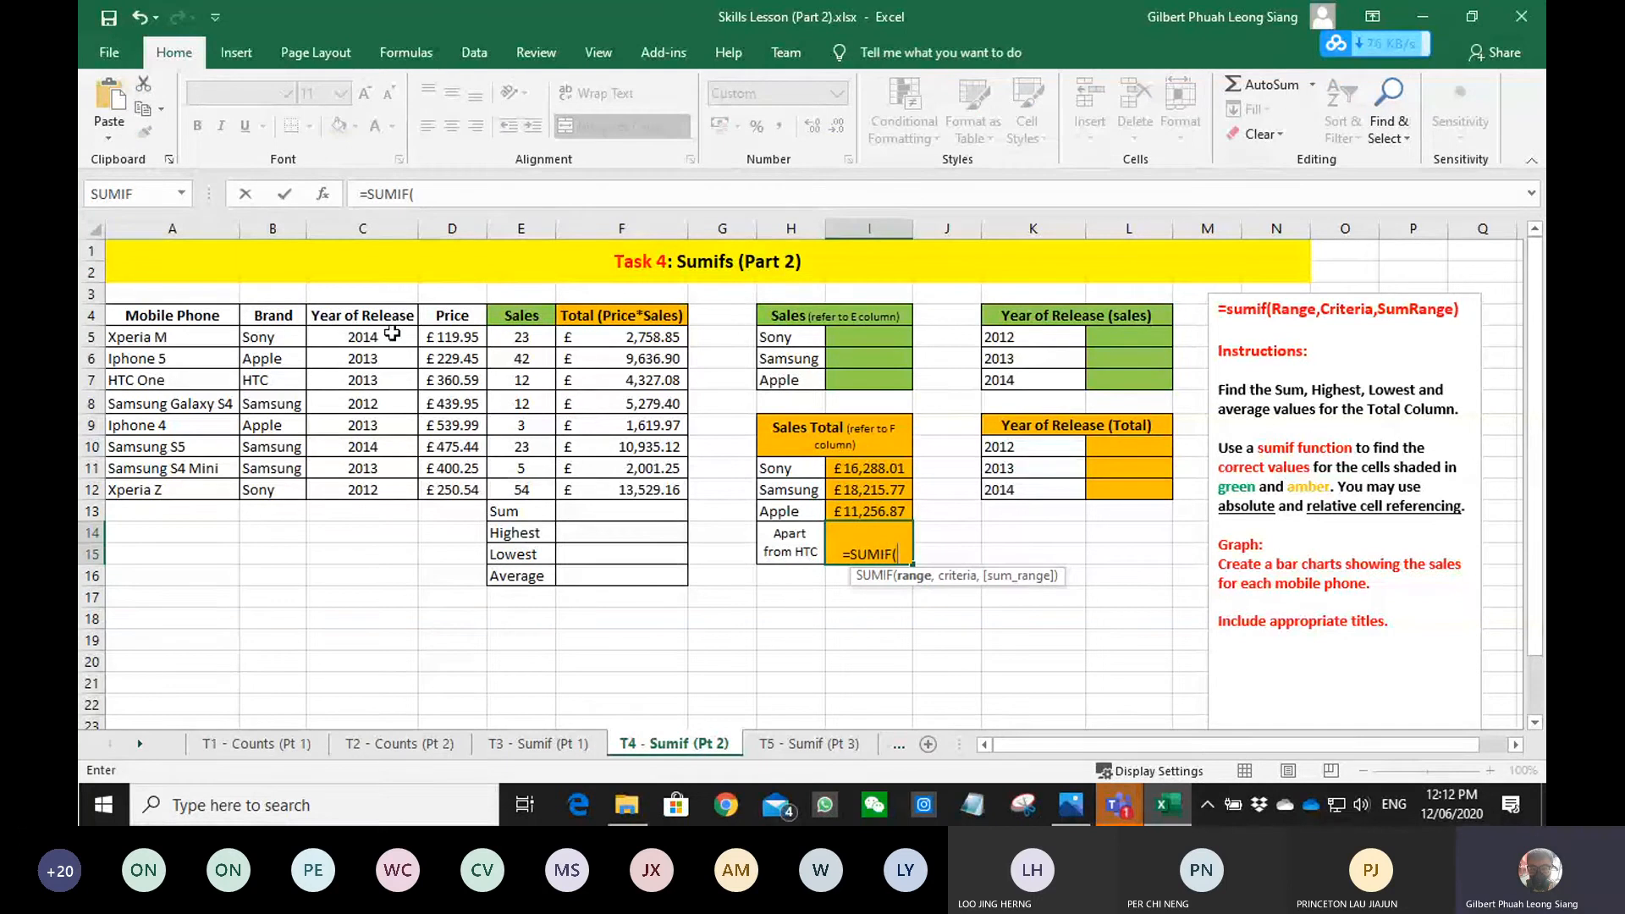
drag(271, 337, 622, 504)
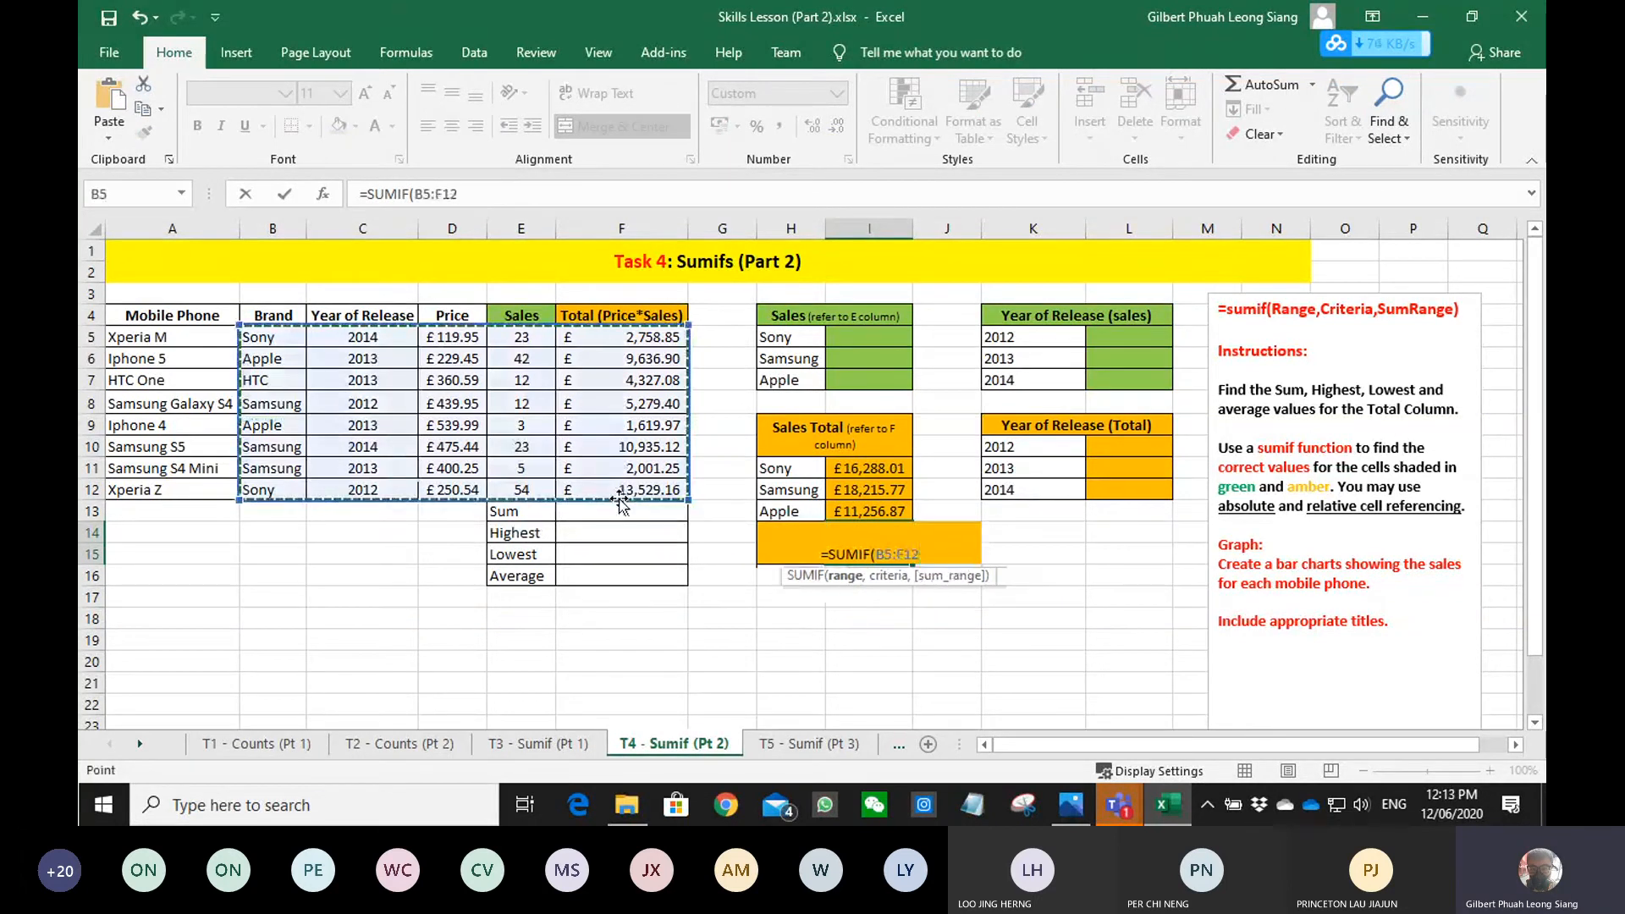
text(,)
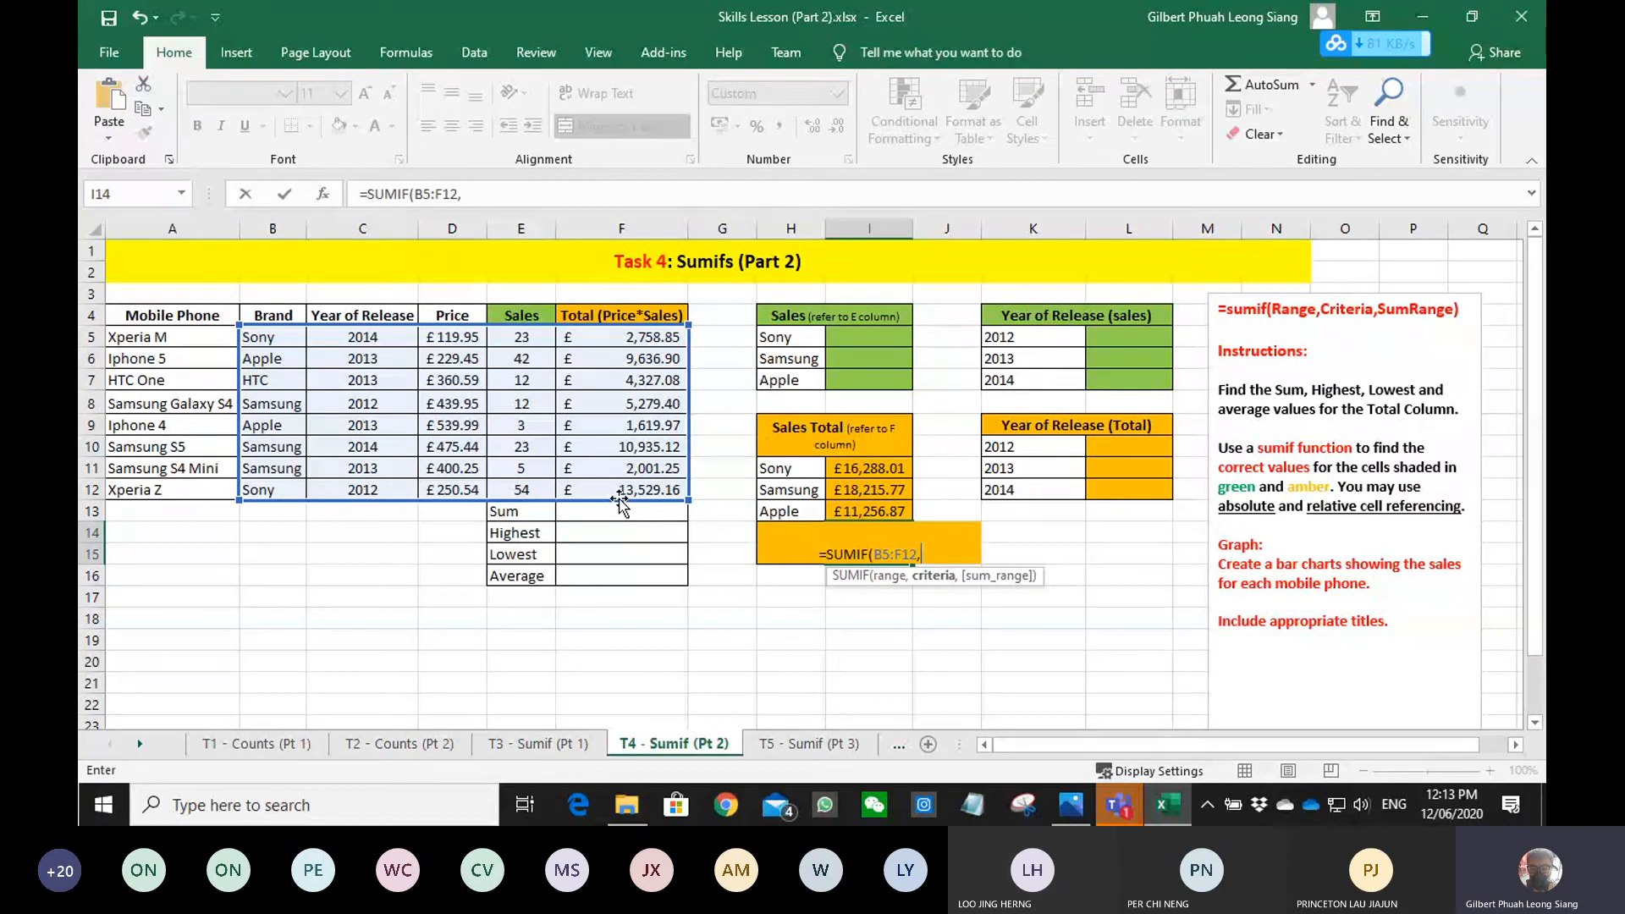
text("<>)
text(HTC")
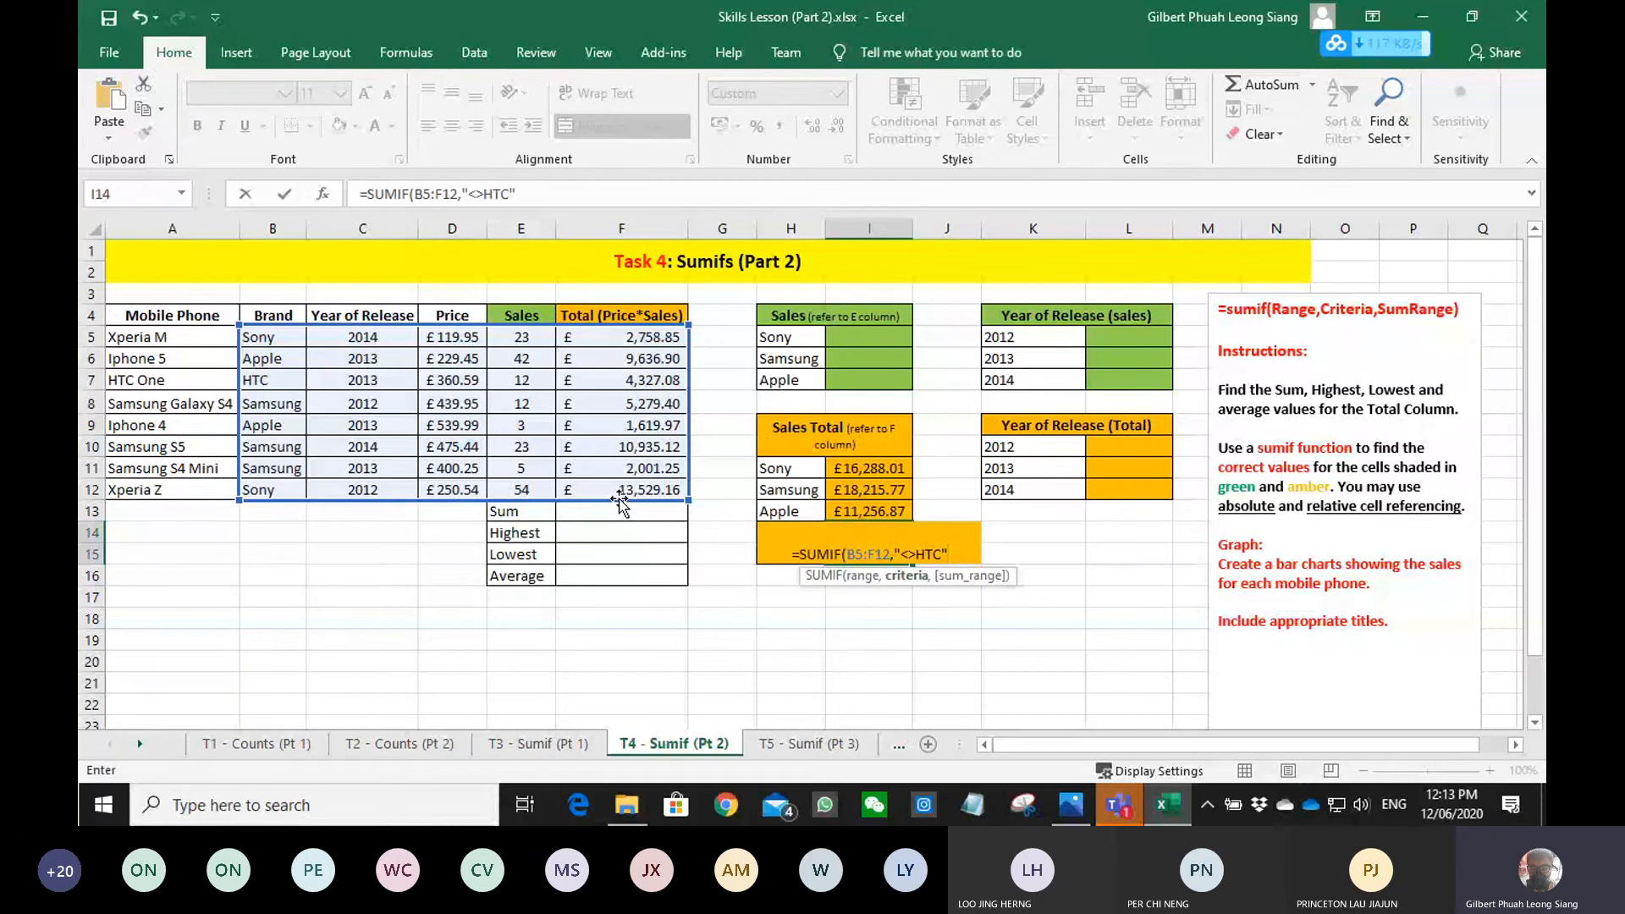
text(,)
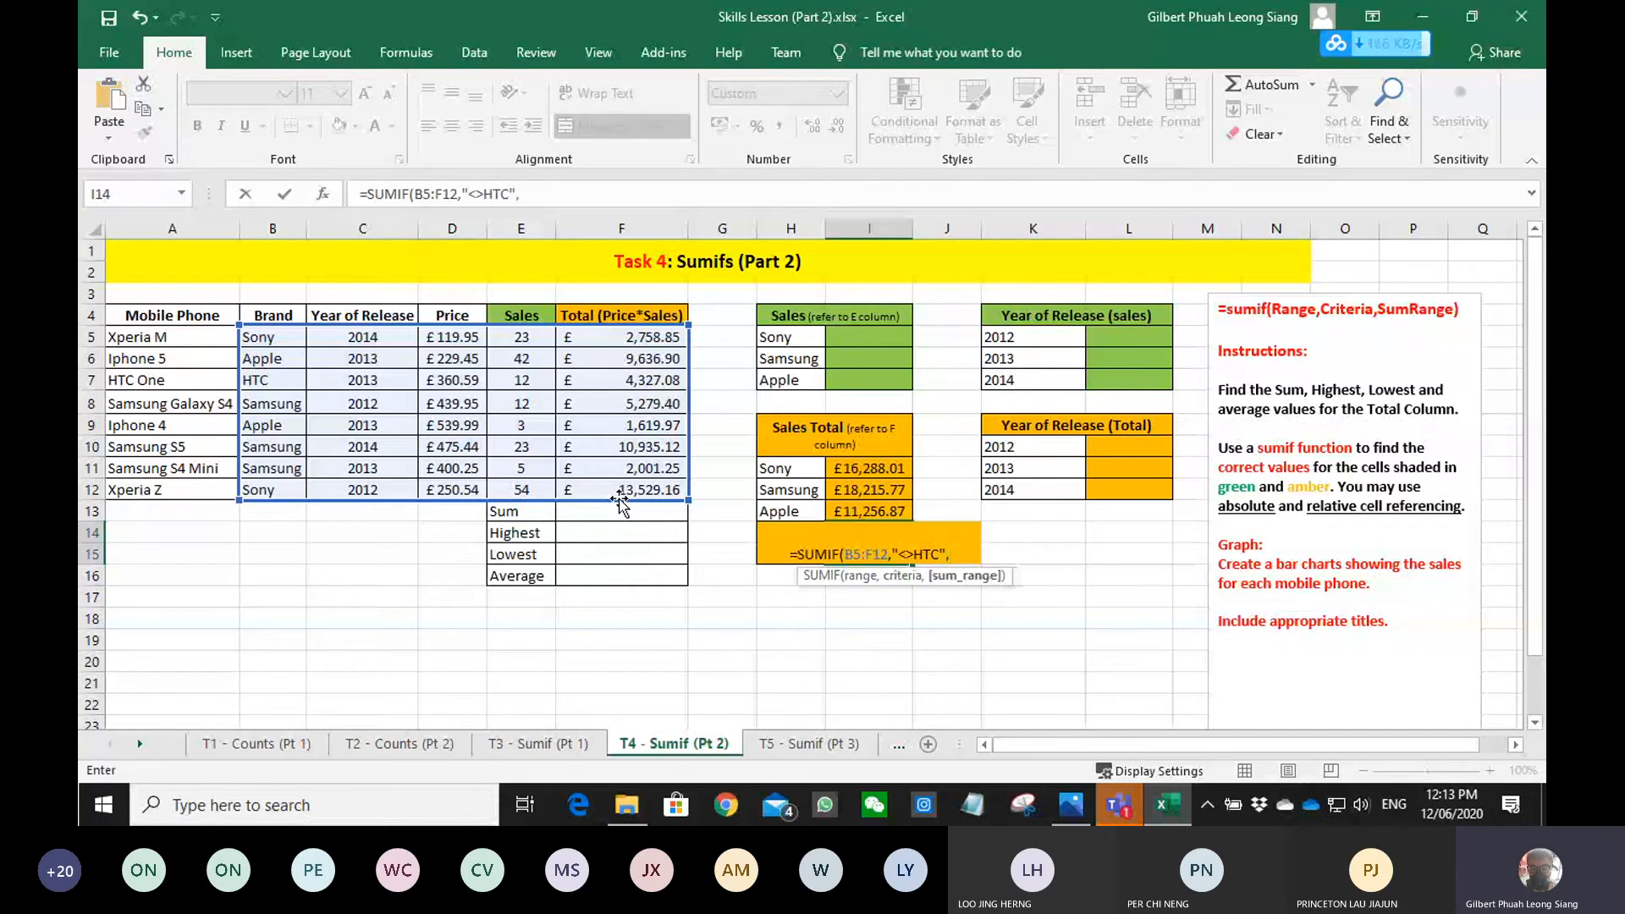
drag(620, 336, 623, 491)
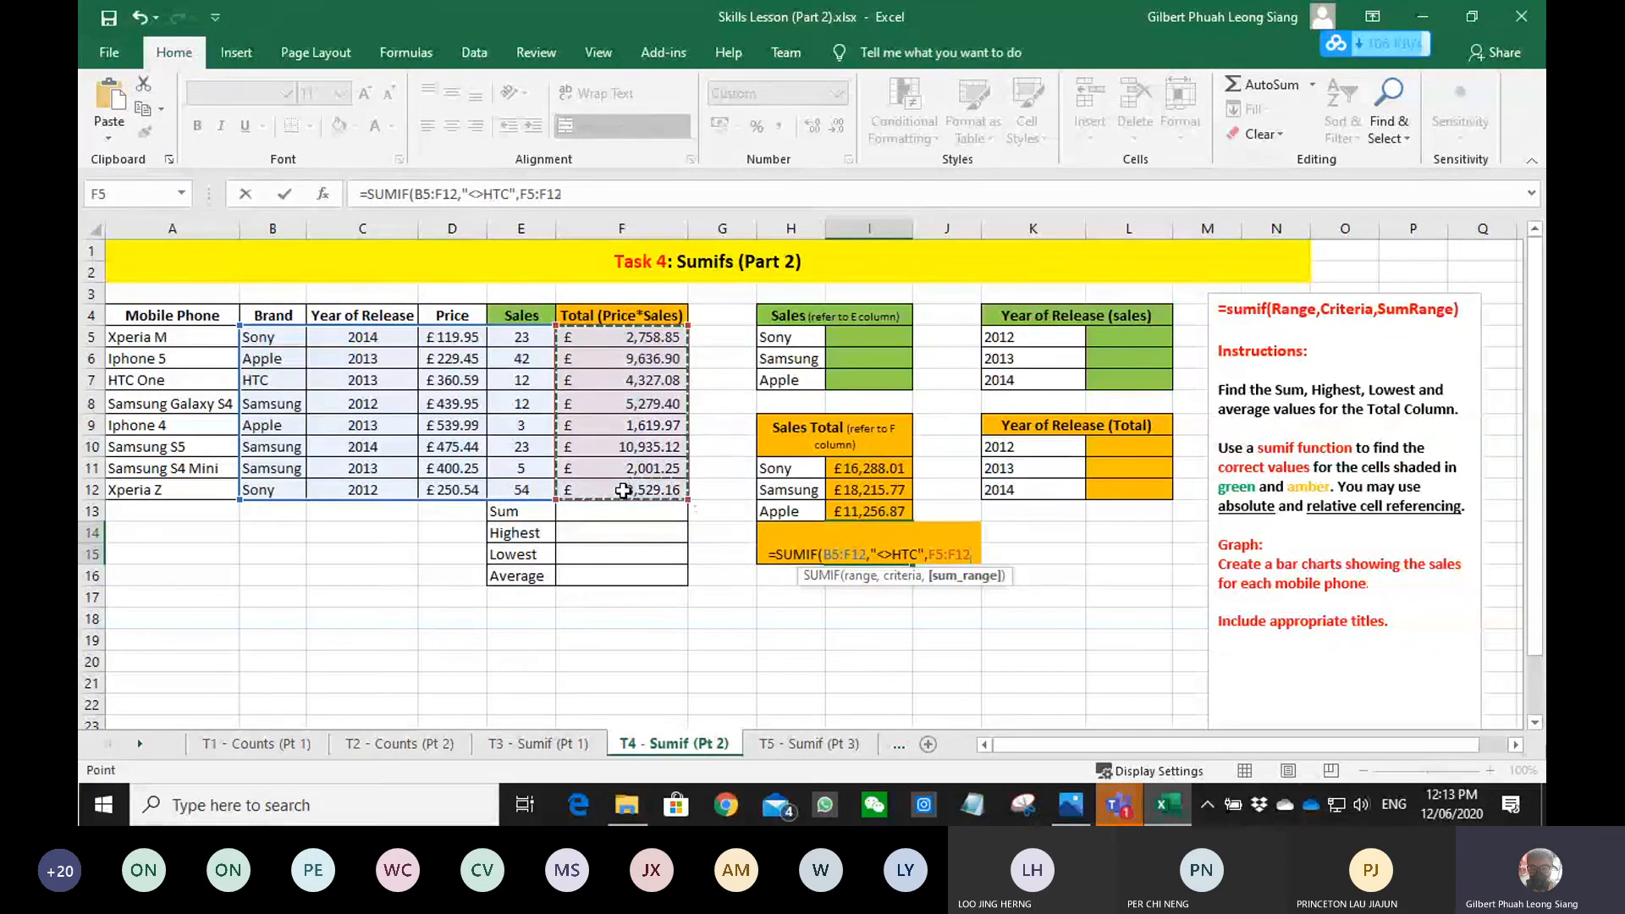
key(Return)
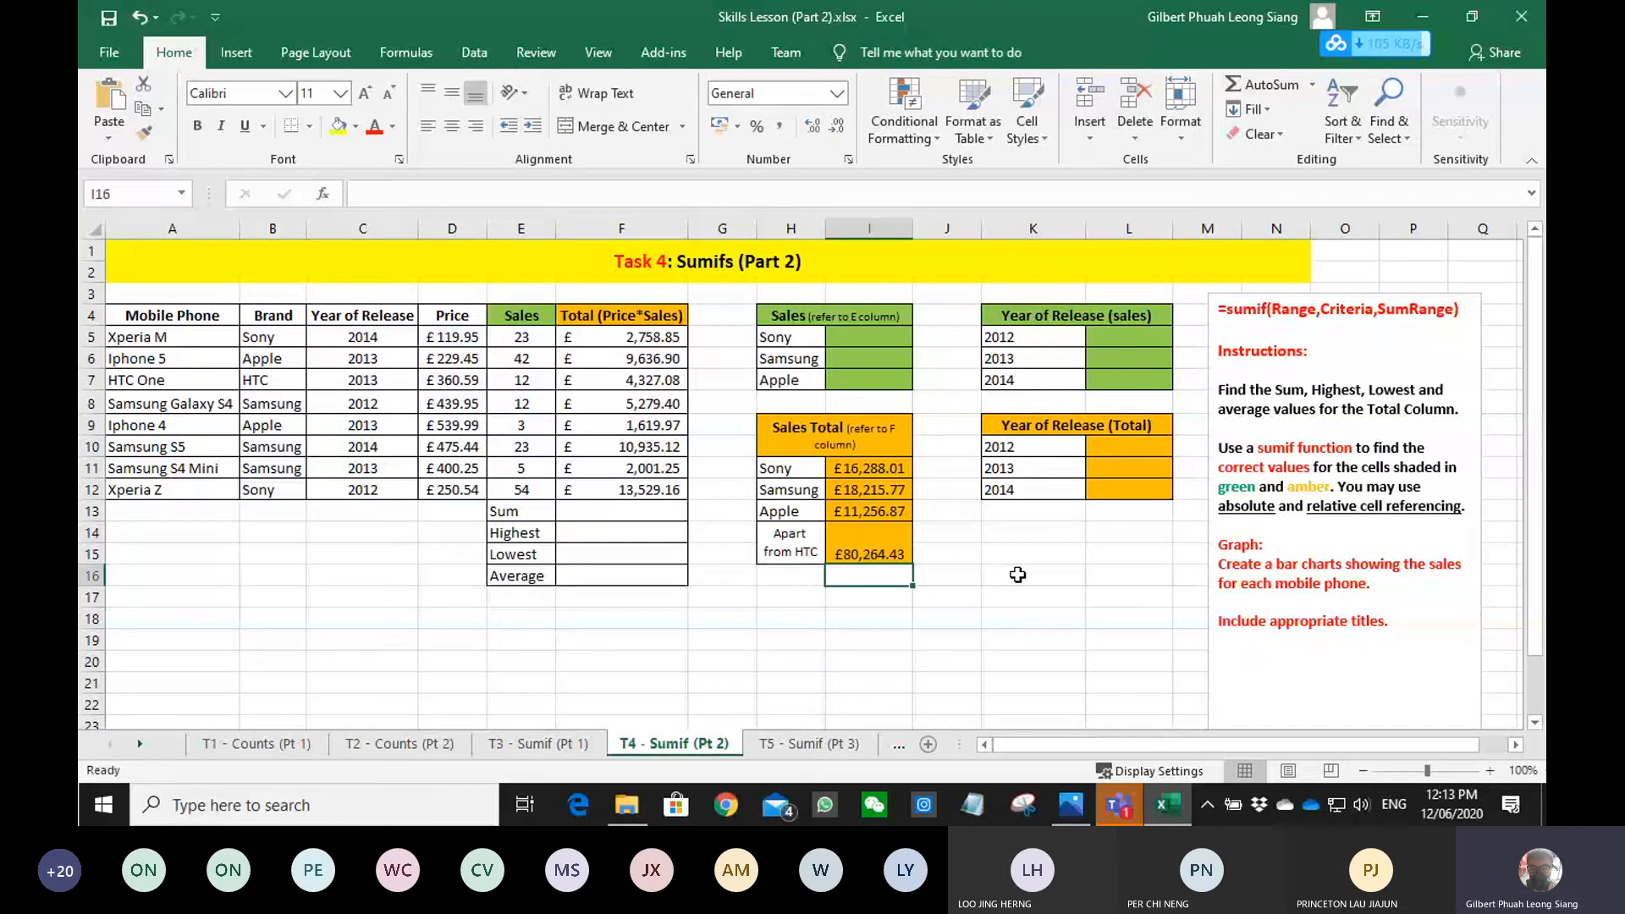
- Switch to the Microsoft Teams window
click(1118, 805)
click(1018, 687)
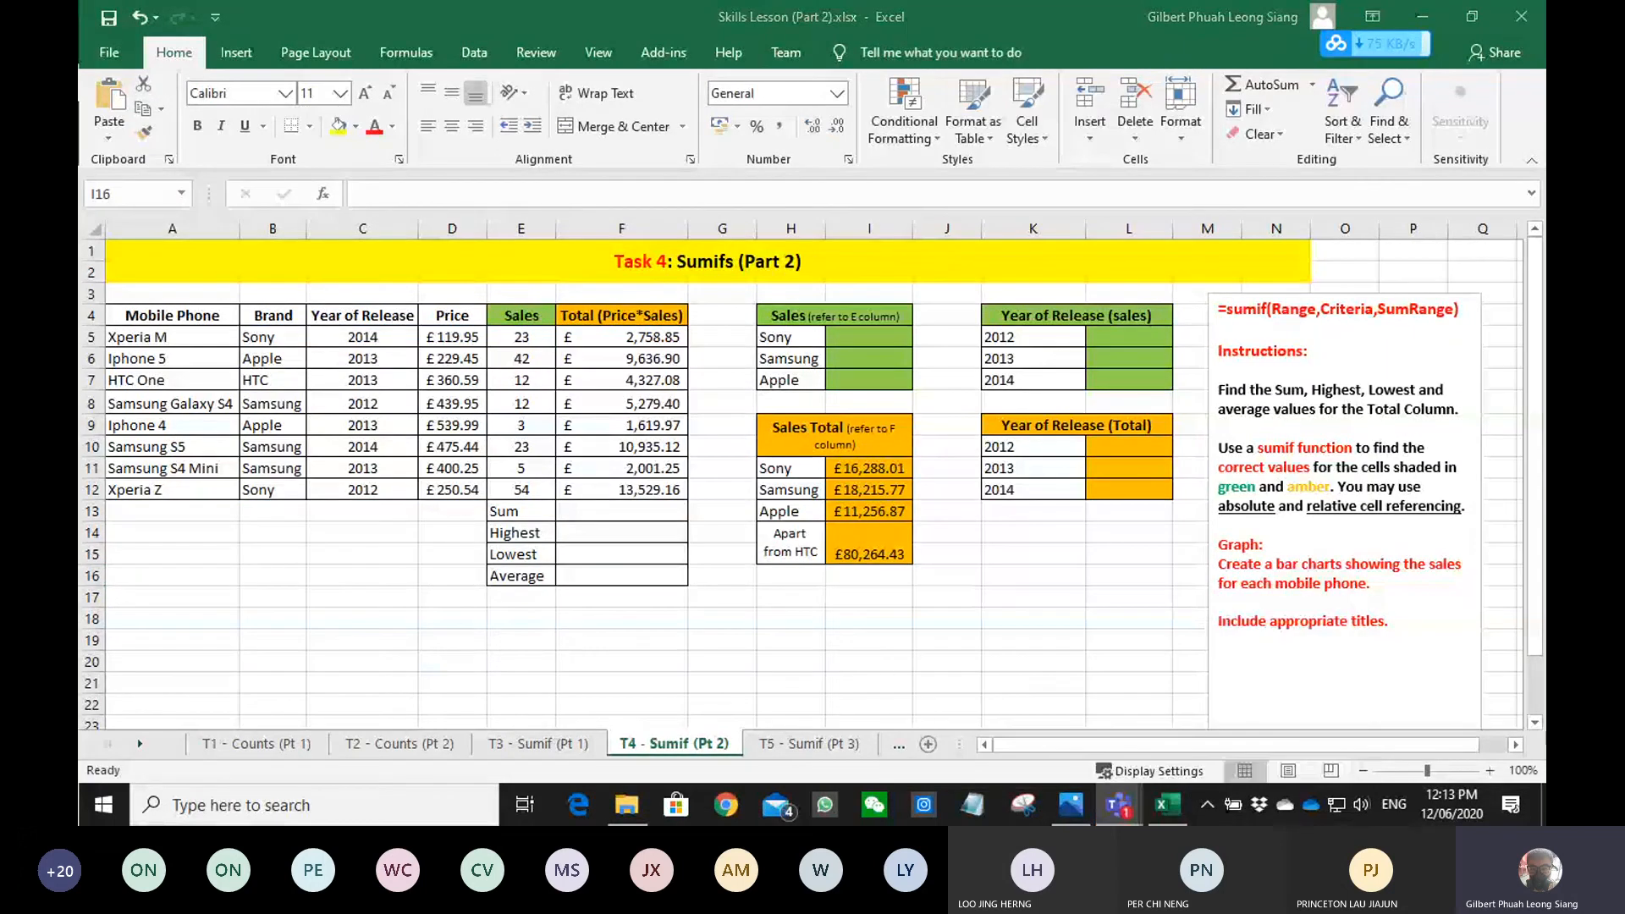